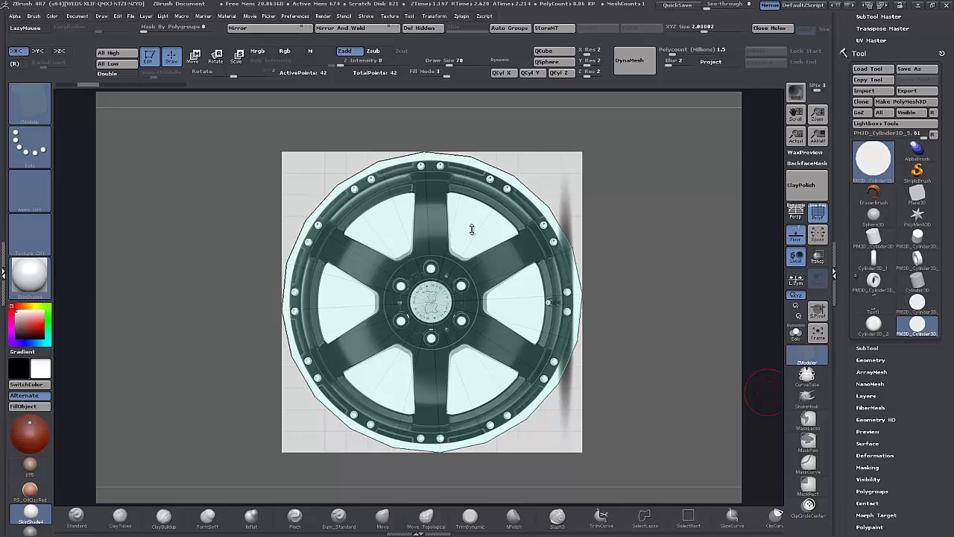
- Examine the crop and adjust settings of the Up-Down grid reference image, and cancel without altering it
left_click(103, 16)
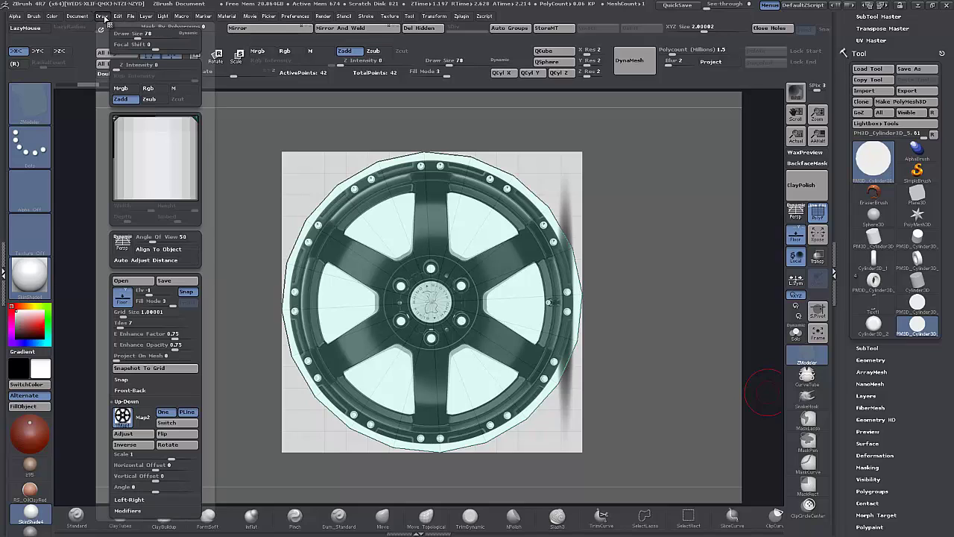
mouse_move(122, 416)
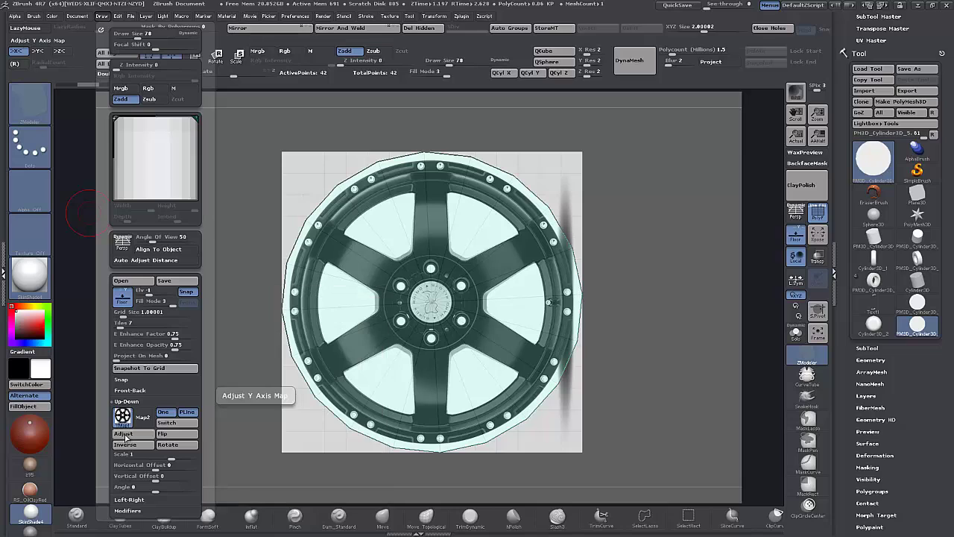
left_click(123, 434)
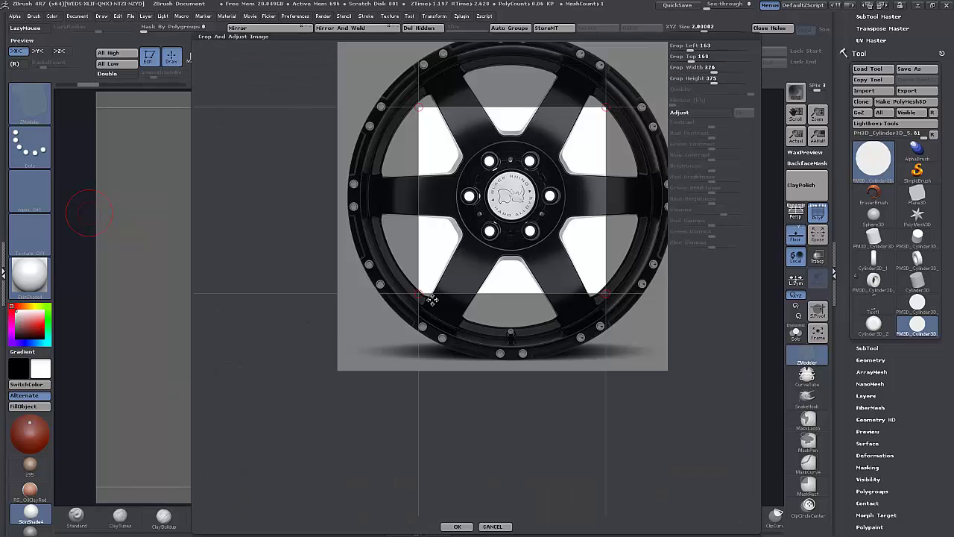
left_click(502, 526)
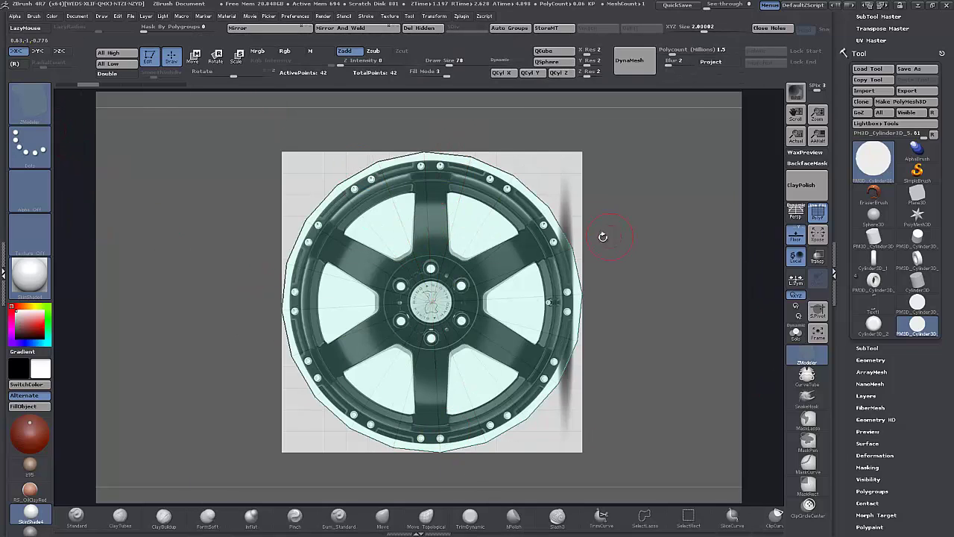
- Set the X, Y and Z resolution to 1 and replace the cylinder with a QCube
mouse_move(680, 258)
left_mouse_down()
mouse_move(678, 273)
mouse_move(677, 264)
left_mouse_up()
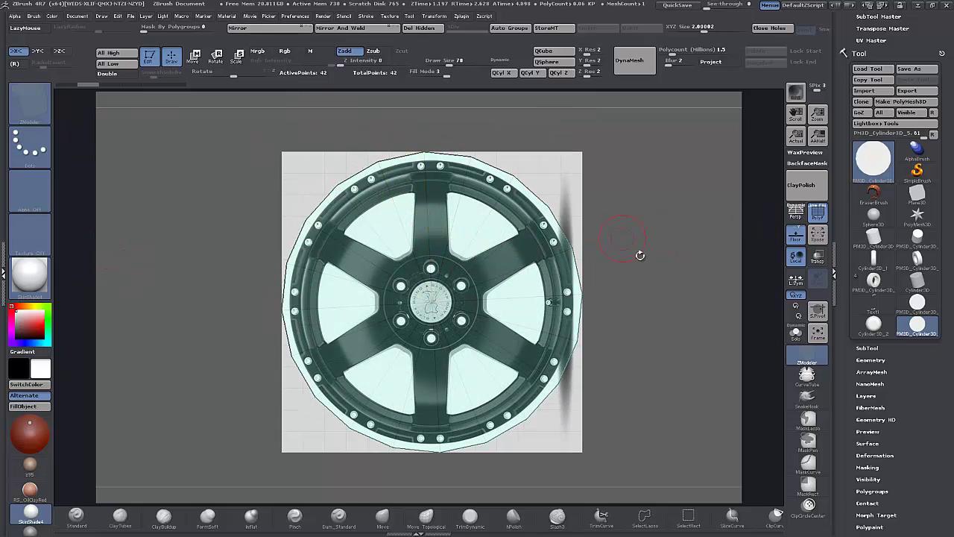
left_click_drag(591, 50, 580, 72)
left_click(557, 56)
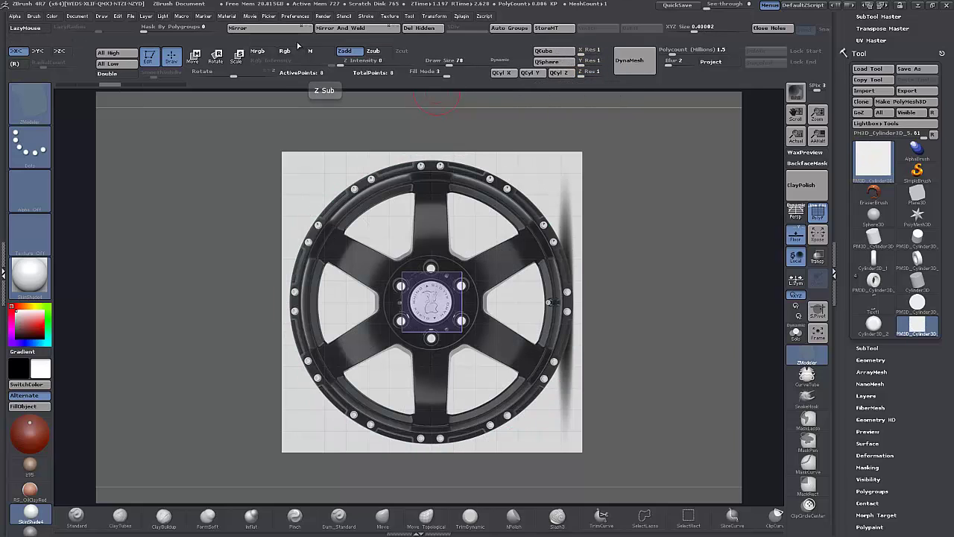
- Move the cube sideways off the wheel reference image with the transpose line
left_click(194, 55)
left_click_drag(432, 302, 581, 302)
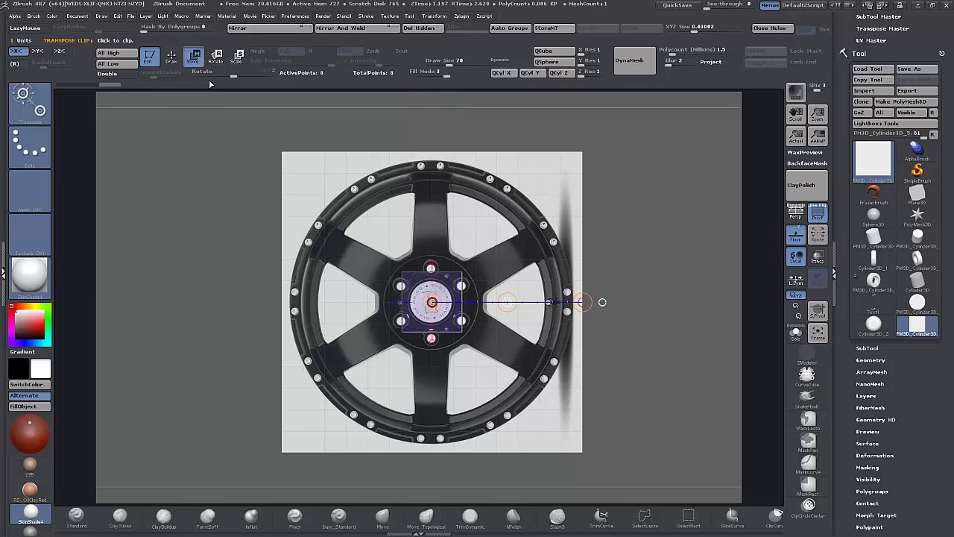
left_click_drag(507, 302, 272, 296)
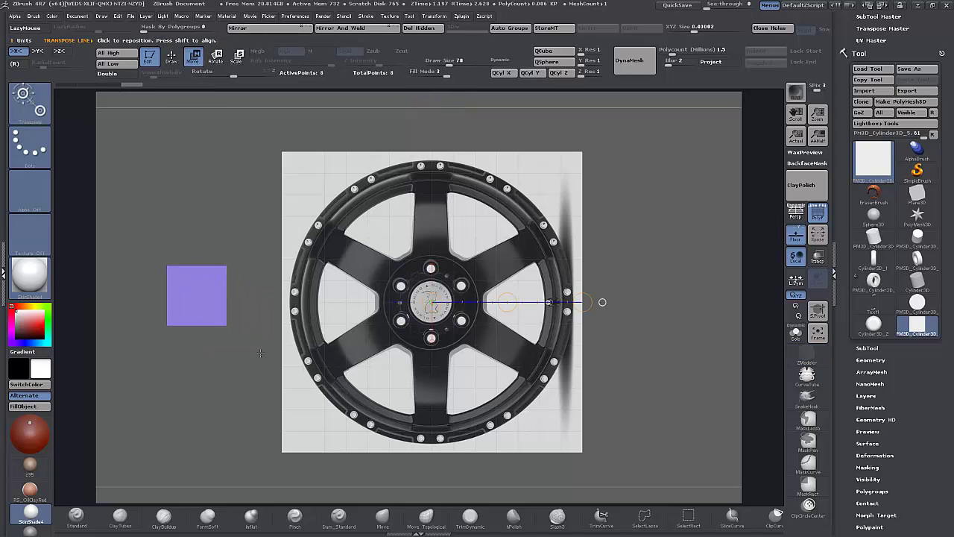
left_click_drag(234, 392, 231, 342)
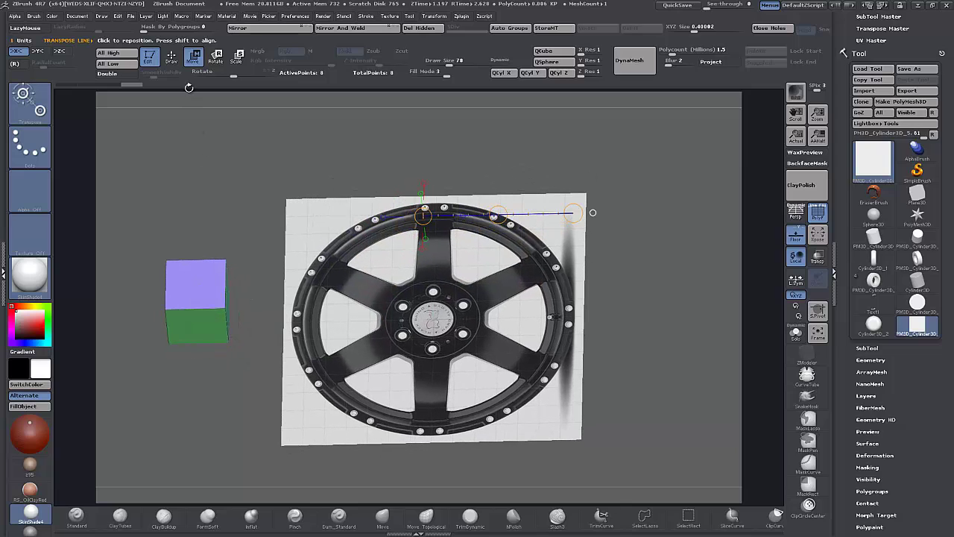
- Extrude the cube's top face upward with the ZModeler QMesh action targeting A Single Poly
left_click(171, 55)
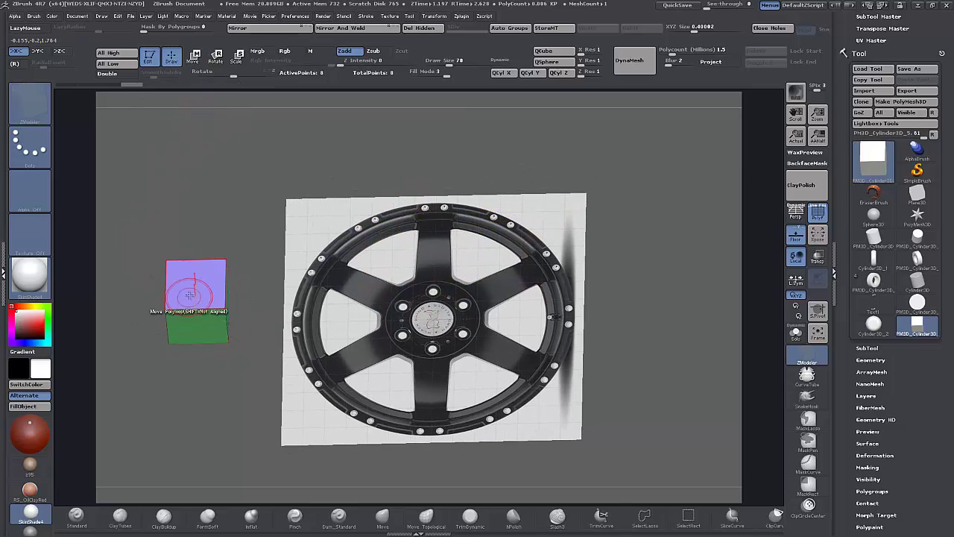
key("space")
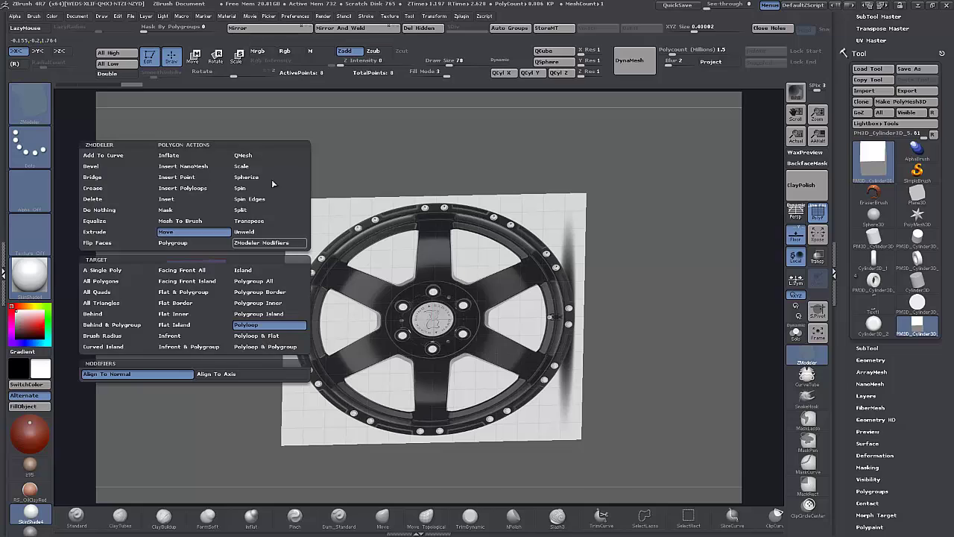
left_click(253, 155)
left_click(102, 269)
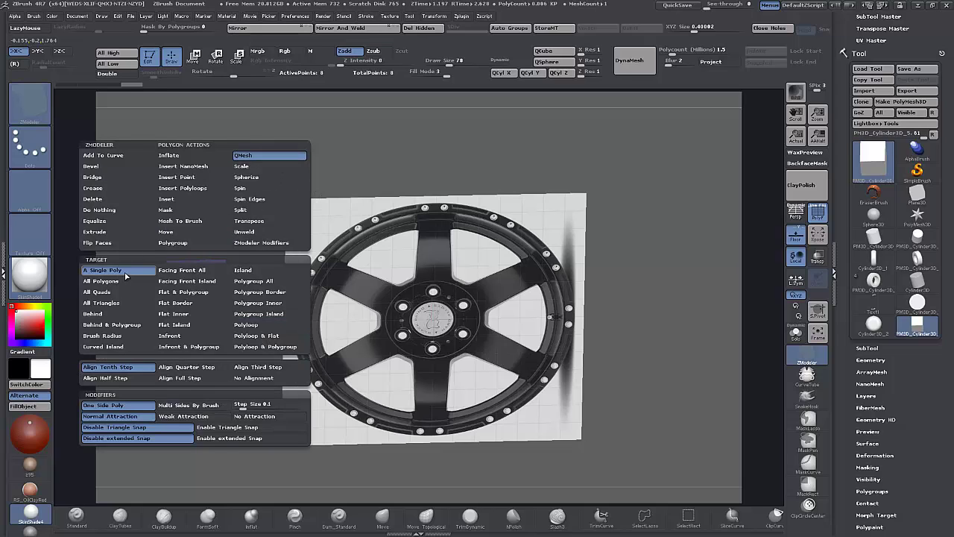
left_click_drag(200, 279, 202, 253)
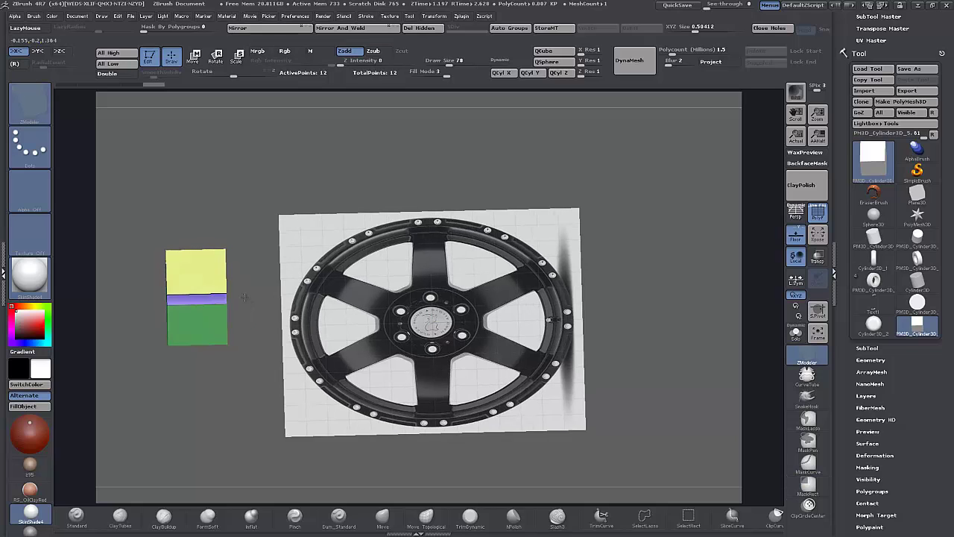
- Isolate the cube's new top polygon and delete the hidden rest of the mesh
mouse_move(244, 296)
left_mouse_down()
mouse_move(243, 288)
mouse_move(217, 317)
mouse_move(136, 353)
mouse_move(141, 261)
mouse_move(215, 265)
mouse_move(233, 344)
mouse_move(216, 383)
left_mouse_up()
mouse_move(225, 386)
left_mouse_down()
mouse_move(219, 401)
mouse_move(246, 299)
left_mouse_up()
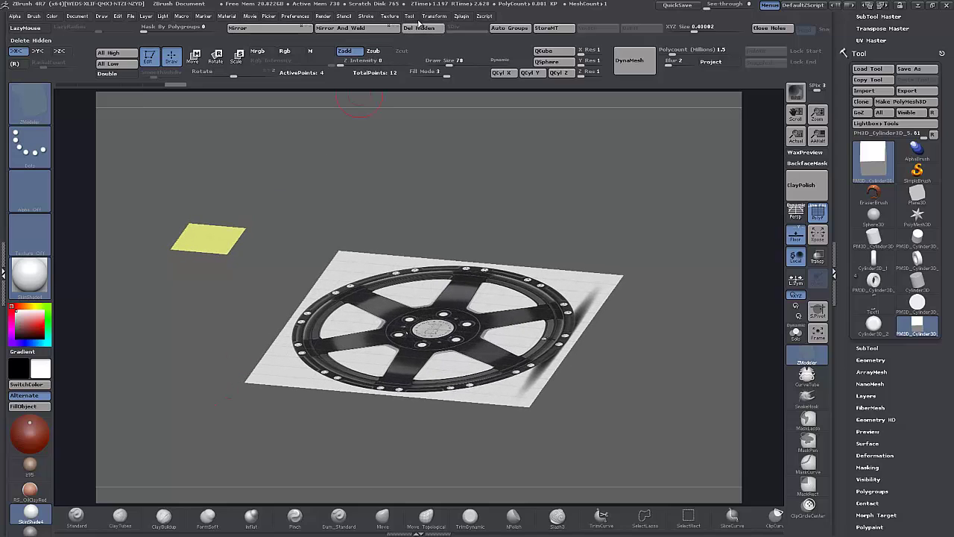
left_click(423, 28)
left_click_drag(298, 185, 278, 276)
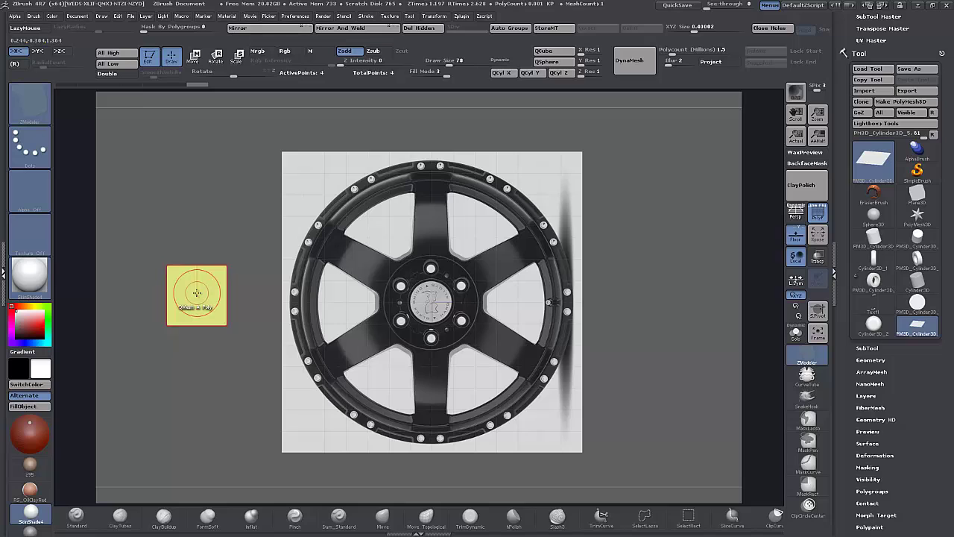
- Move the remaining square polygon back over the centre of the wheel reference
key("w")
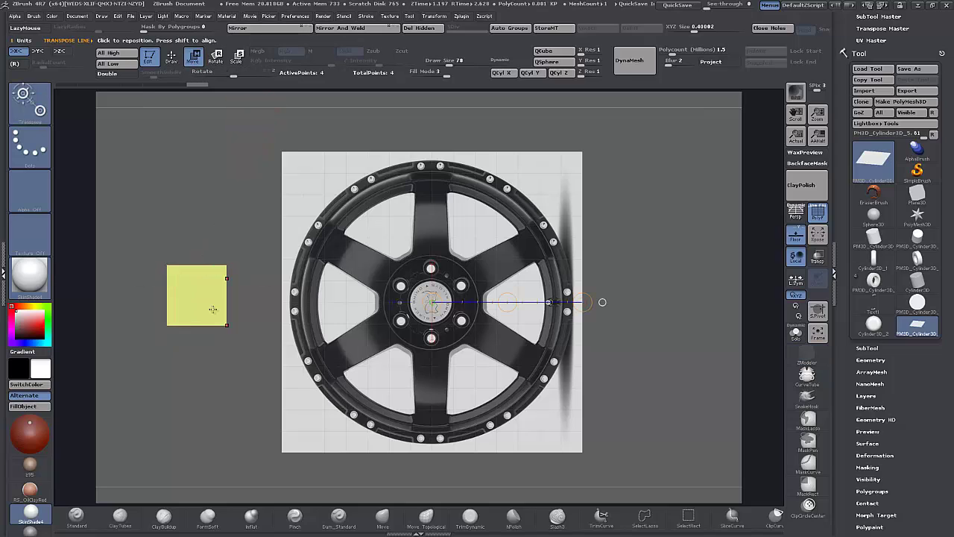
left_click_drag(507, 303, 744, 311)
left_click_drag(659, 290, 660, 353, "alt")
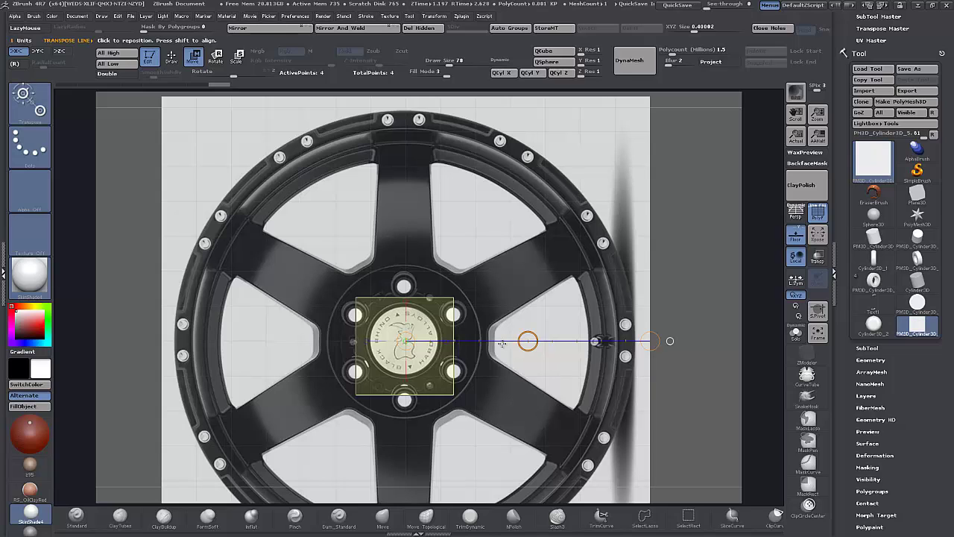
- Set the ZModeler point action to Move and turn off symmetry so that corner points can be moved individually
left_click(172, 57)
key("b")
key("z")
key("m")
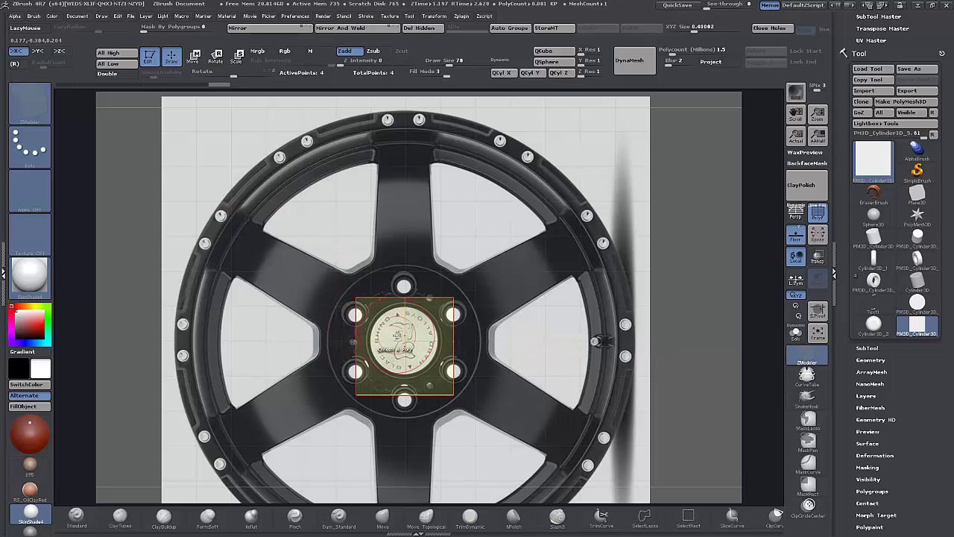
key("space")
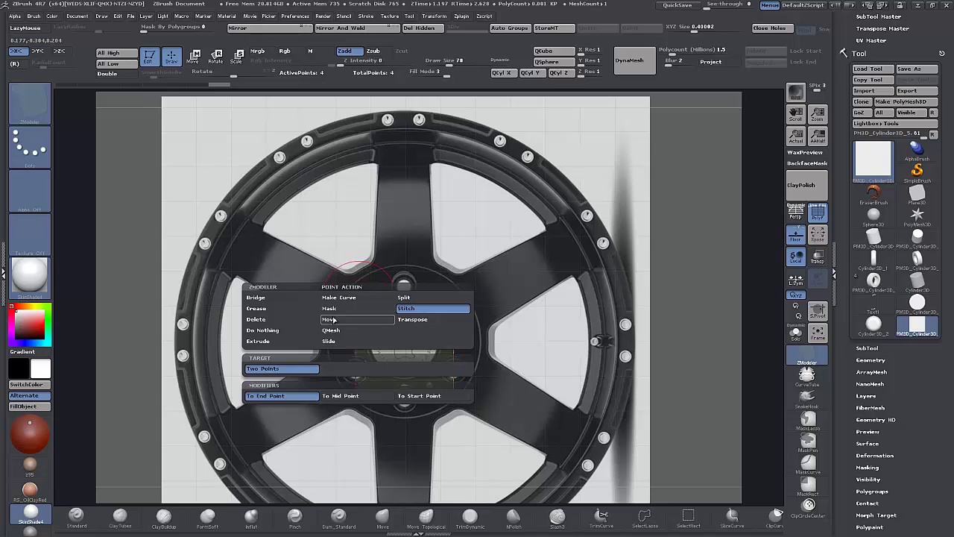
left_click(329, 319)
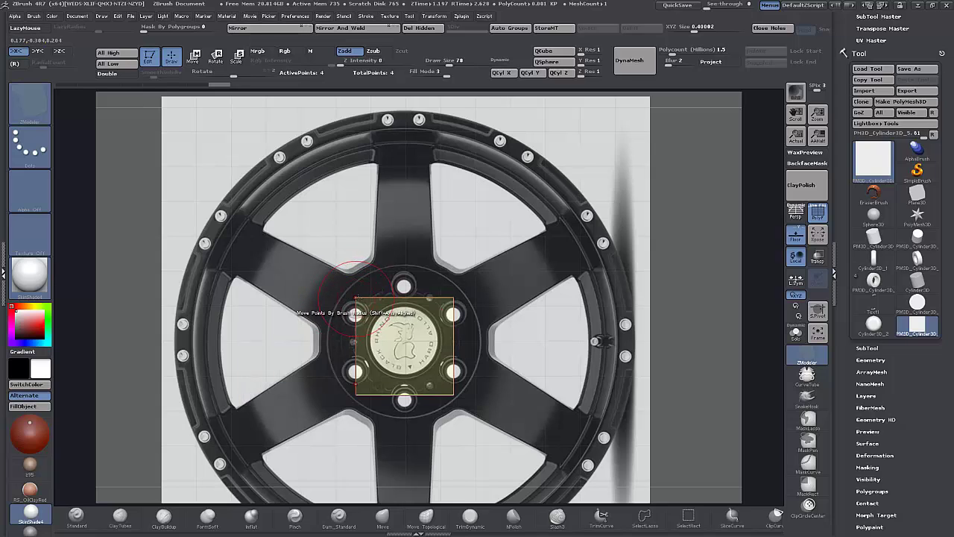
left_click(356, 298)
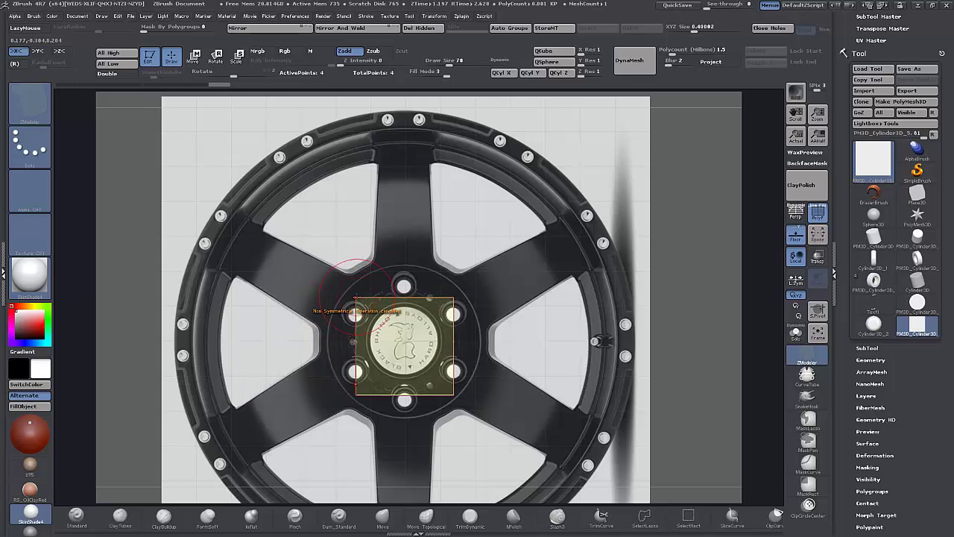
key("x")
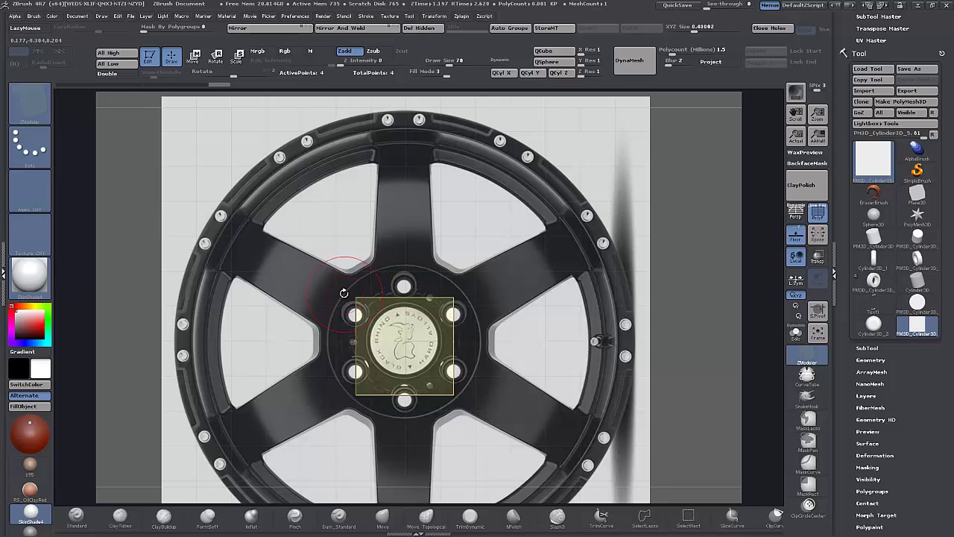
- Move the polygon's four corner points to cover the upper vertical spoke from the rim to the wheel centre
left_click_drag(355, 298, 375, 132)
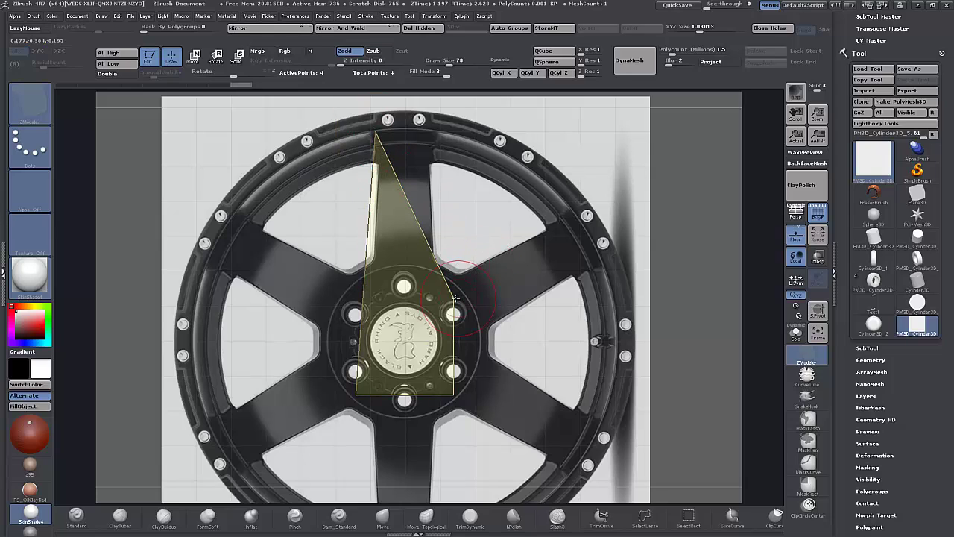
left_click_drag(454, 298, 432, 132)
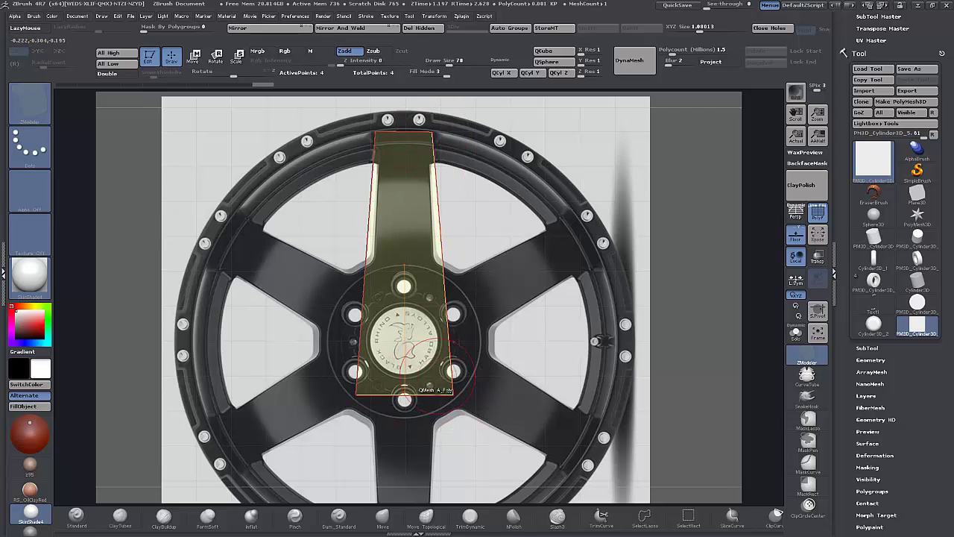
left_click_drag(453, 393, 431, 341)
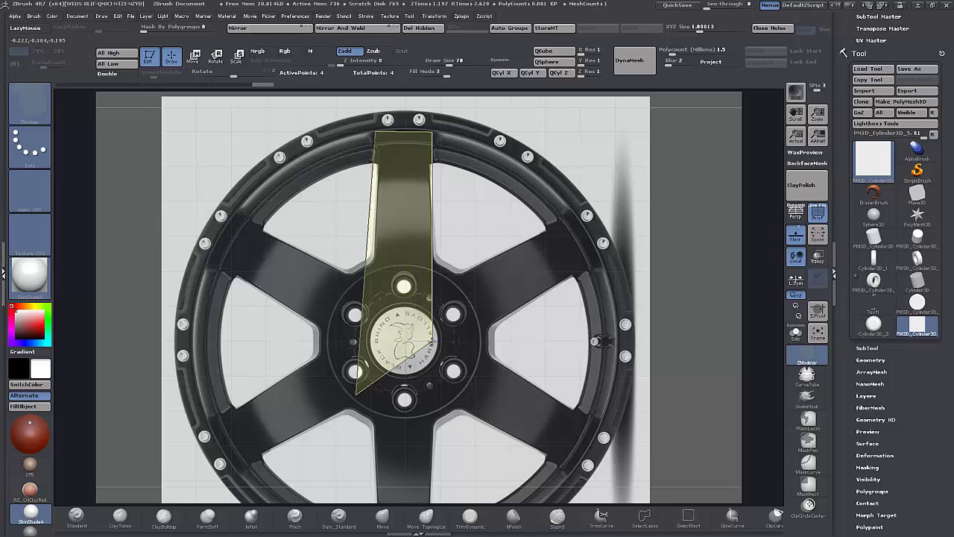
left_click_drag(357, 393, 376, 341)
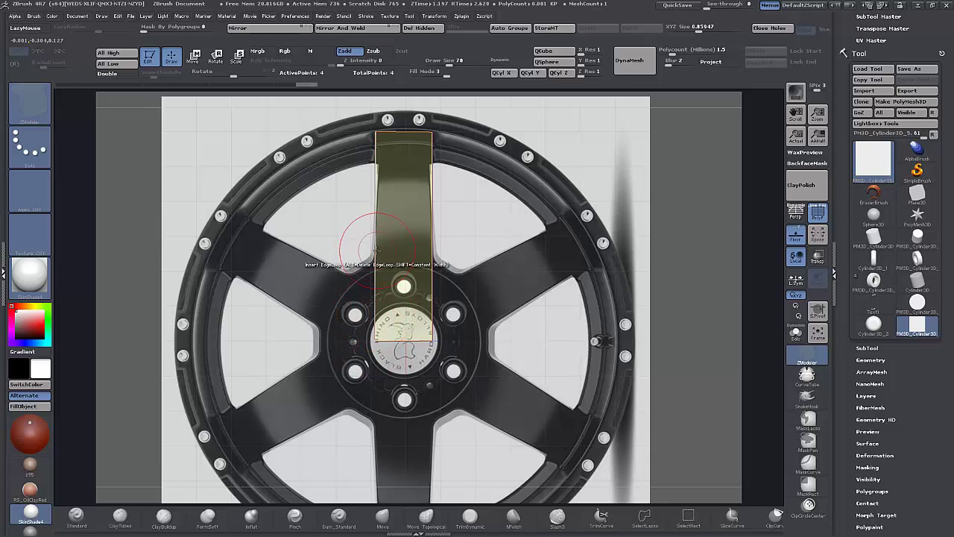
- Insert four edge loops across the spoke polygon, two near the rim and two around the hub end
left_click(375, 257)
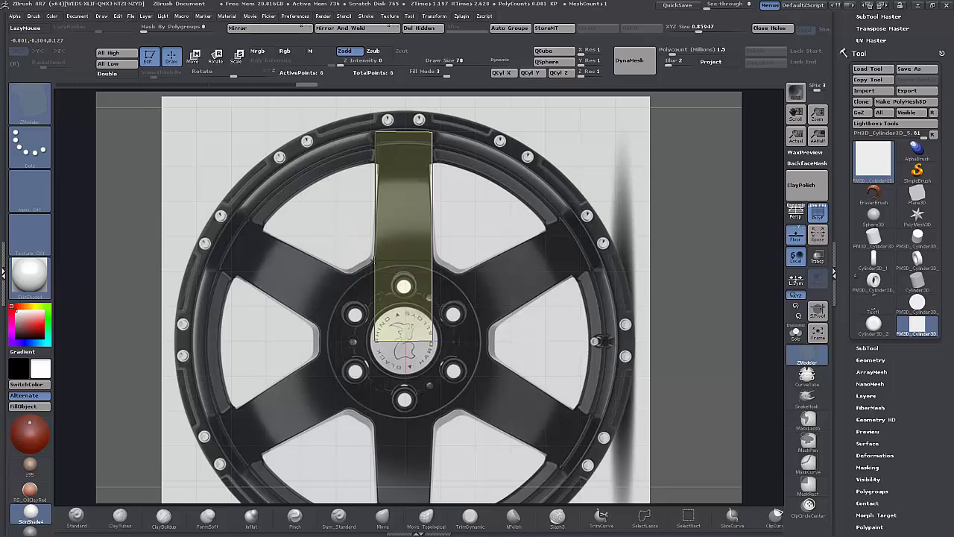
left_click(377, 167)
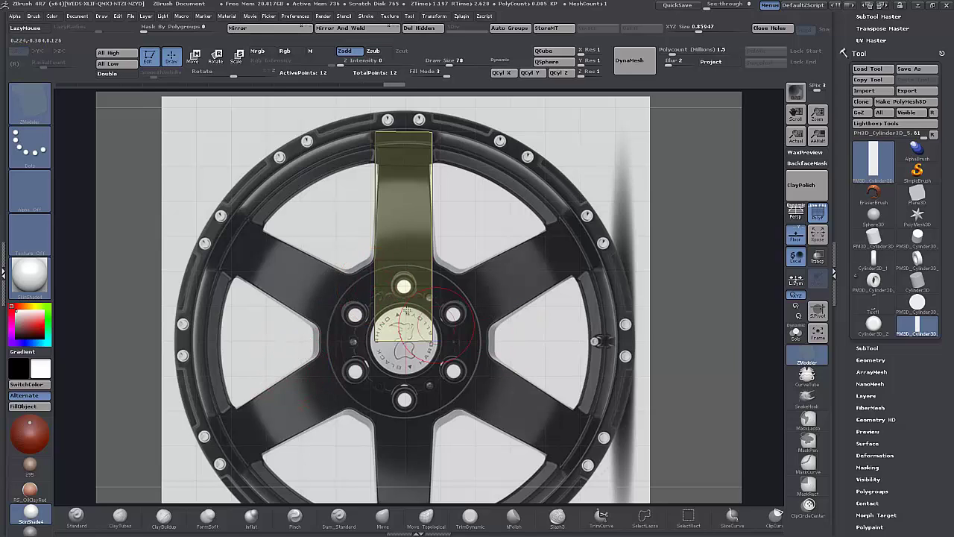
left_click(378, 288)
- Move the side points outward at the spoke's hub end and, with a reduced draw size, at its rim end to match the reference
left_click_drag(372, 257, 369, 255)
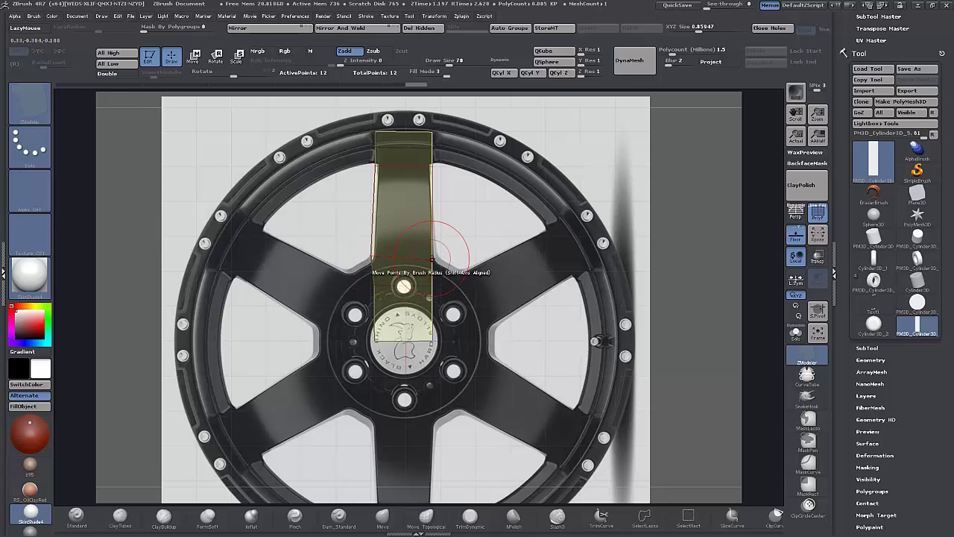
left_click_drag(432, 258, 436, 256)
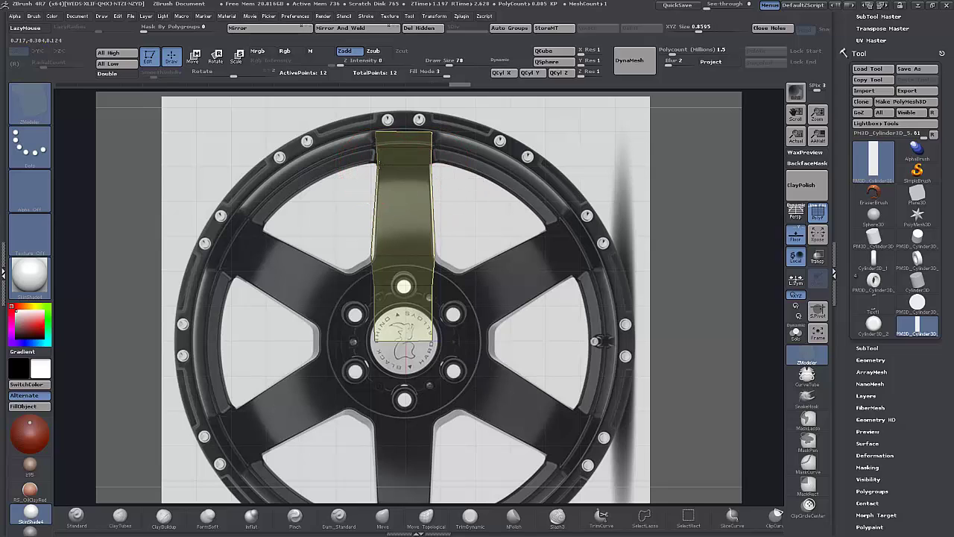
key("space")
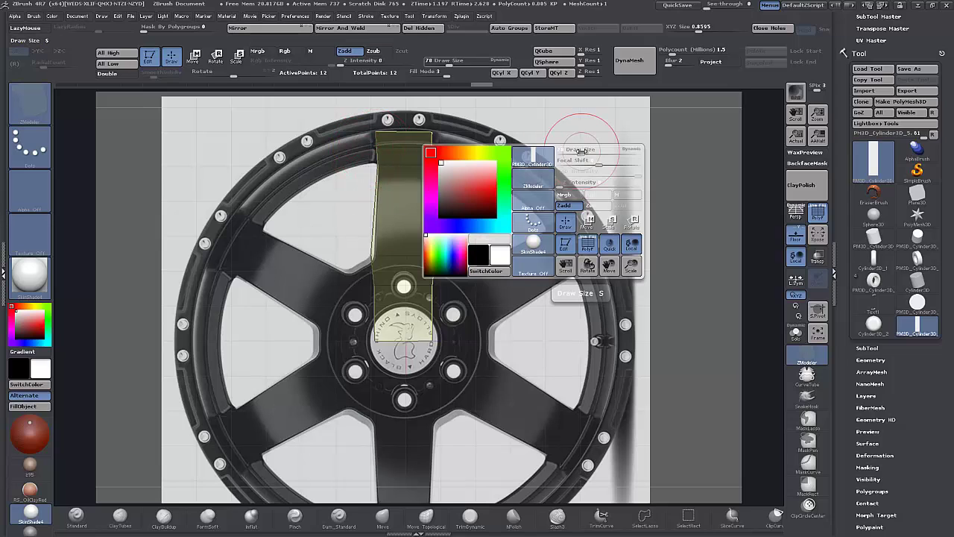
left_click_drag(582, 152, 571, 154)
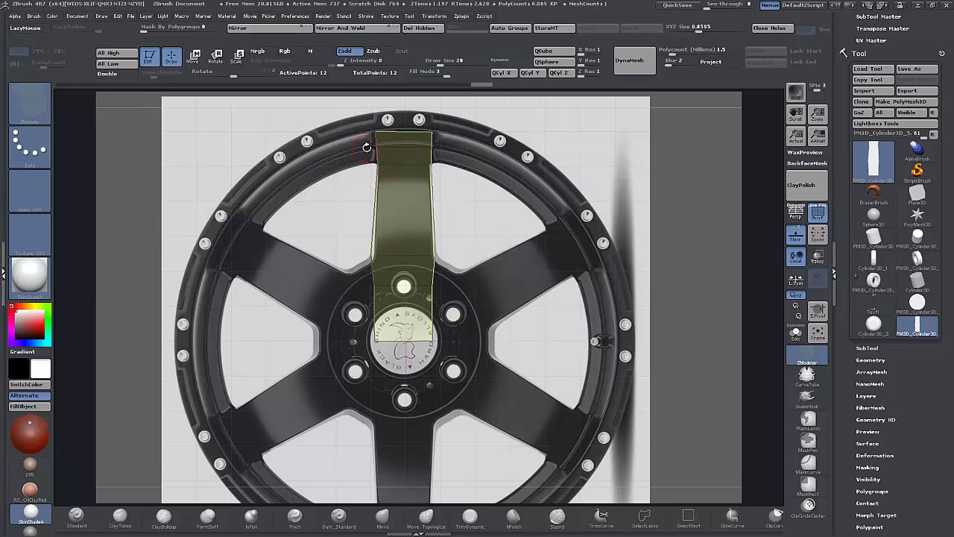
left_click_drag(376, 148, 373, 147)
left_click_drag(433, 148, 437, 147)
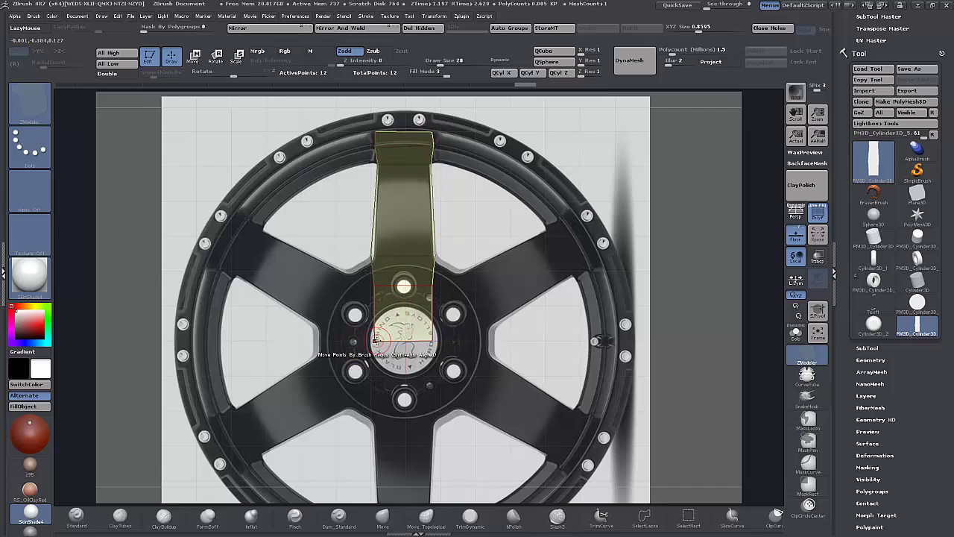
- Move the two bottom points of the spoke mesh inward so they nearly meet at the wheel centre
left_click_drag(374, 341, 403, 337)
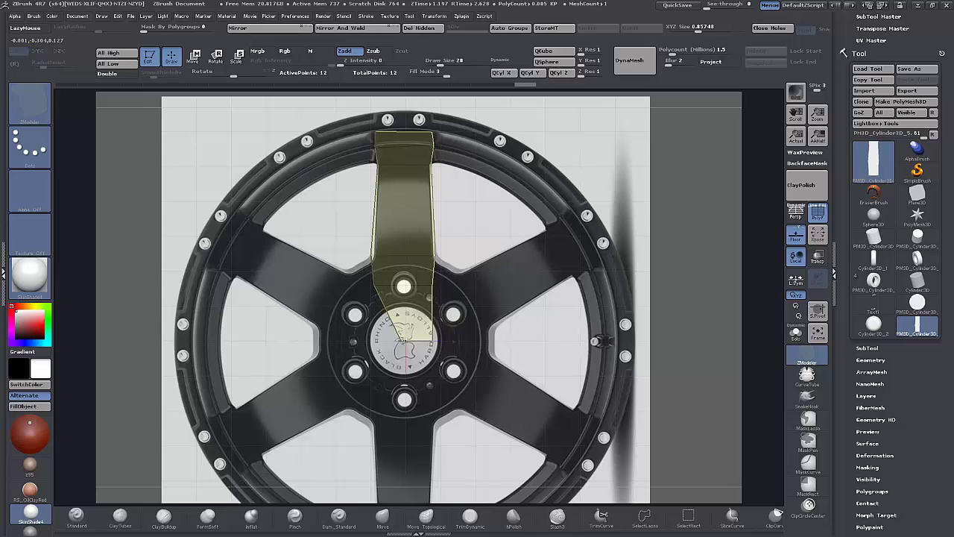
left_click_drag(432, 341, 408, 343)
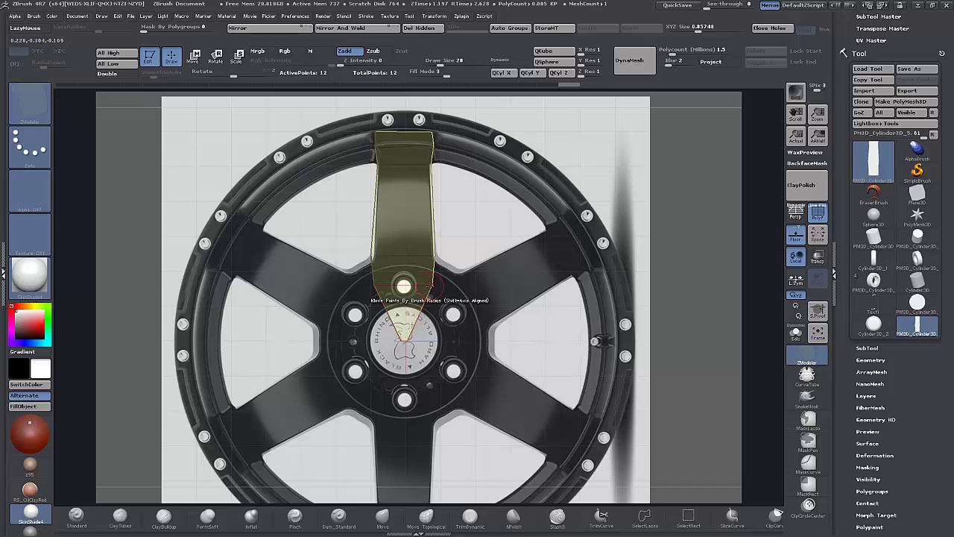
- Move the hub-end side points outward onto the spoke's shoulders and insert an edge loop just above, pulling its ends in to the spoke's sides
left_click_drag(369, 269, 358, 261)
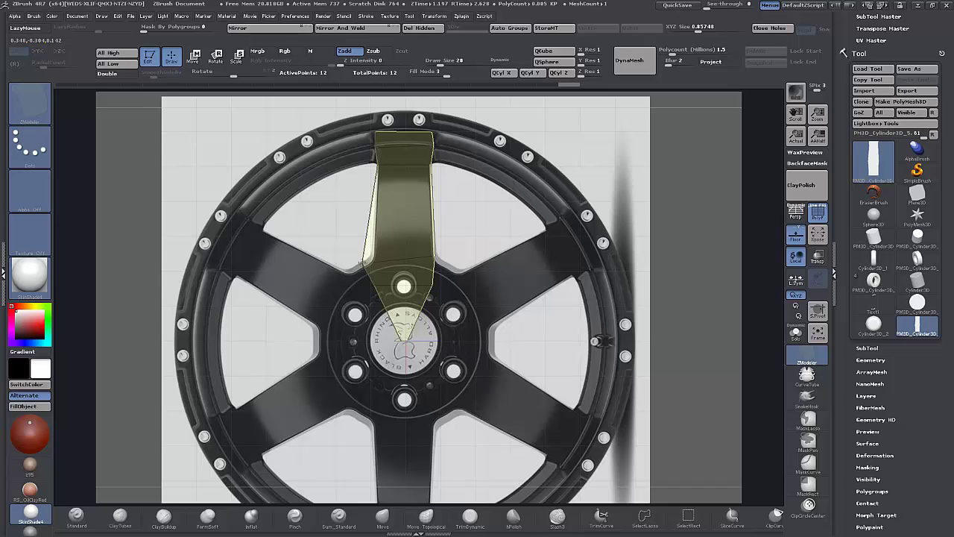
left_click_drag(361, 262, 361, 261)
left_click_drag(434, 260, 454, 267)
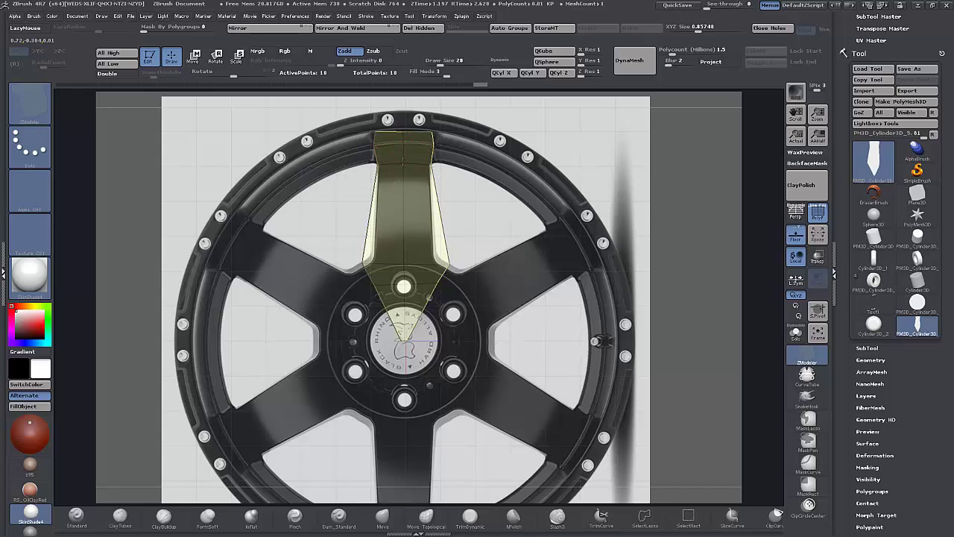
left_click(362, 252)
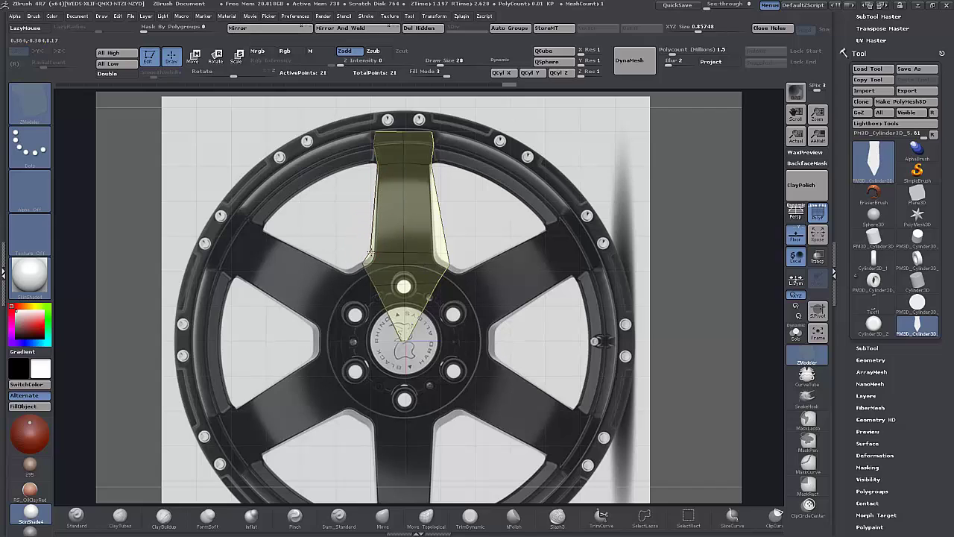
left_click_drag(446, 252, 438, 255)
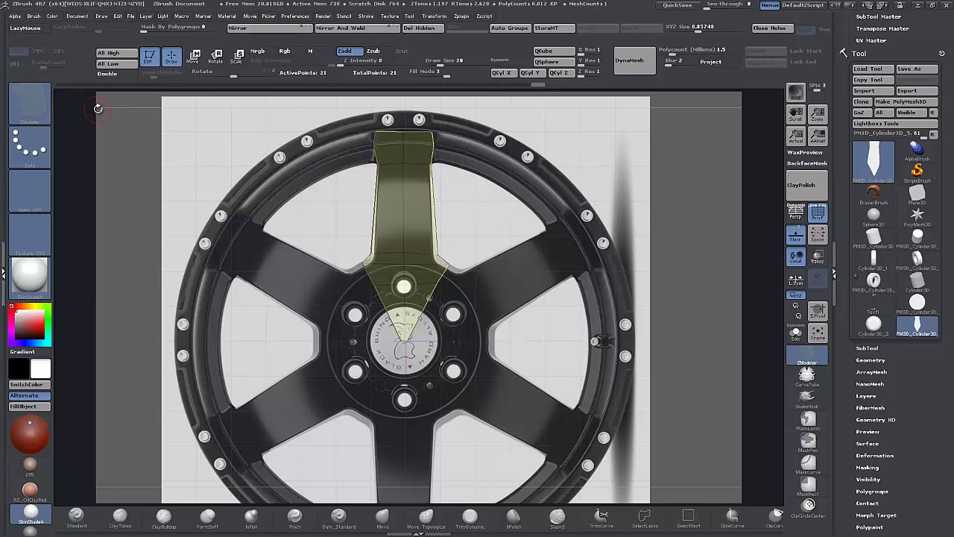
- Activate symmetry across the Z axis only and apply Mirror And Weld to the spoke mesh
key("x")
left_click(62, 51)
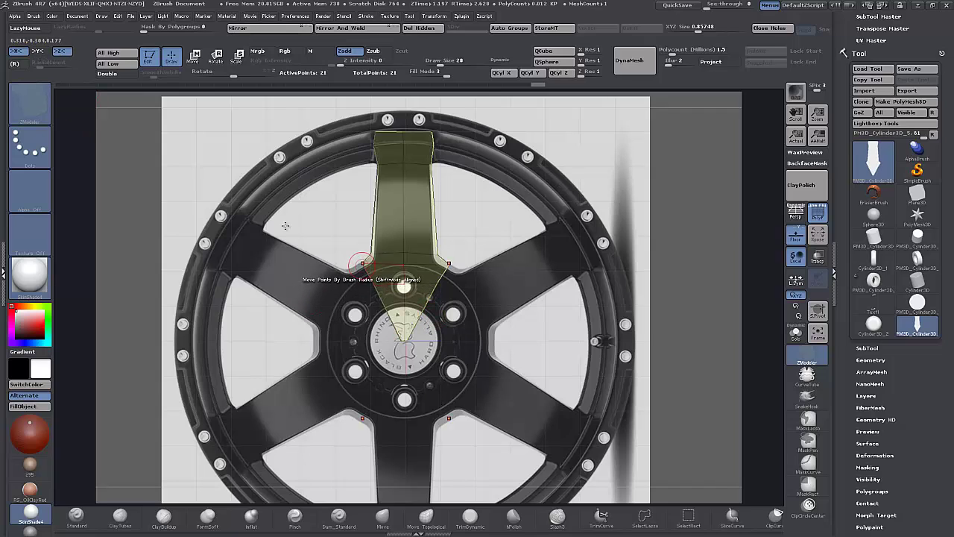
left_click(15, 51)
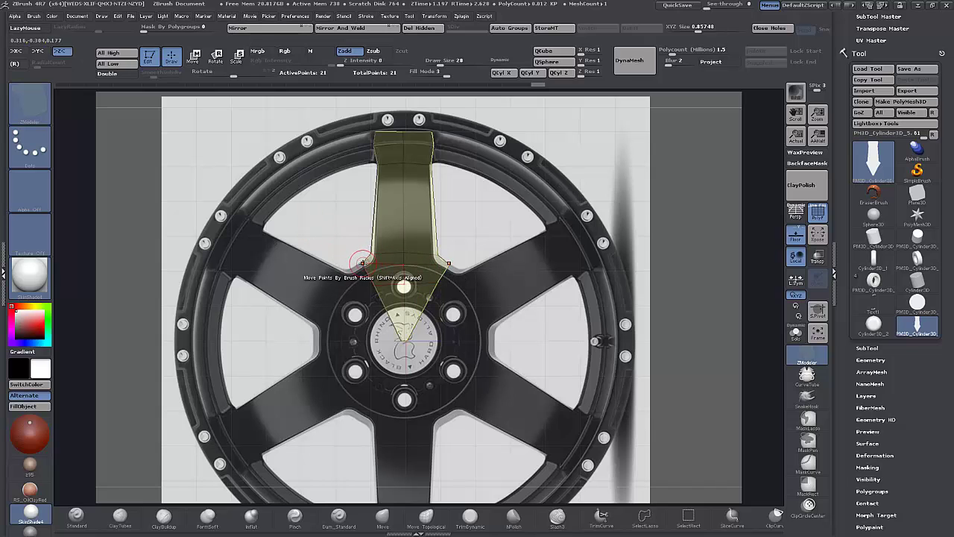
left_click_drag(500, 376, 559, 382, "alt")
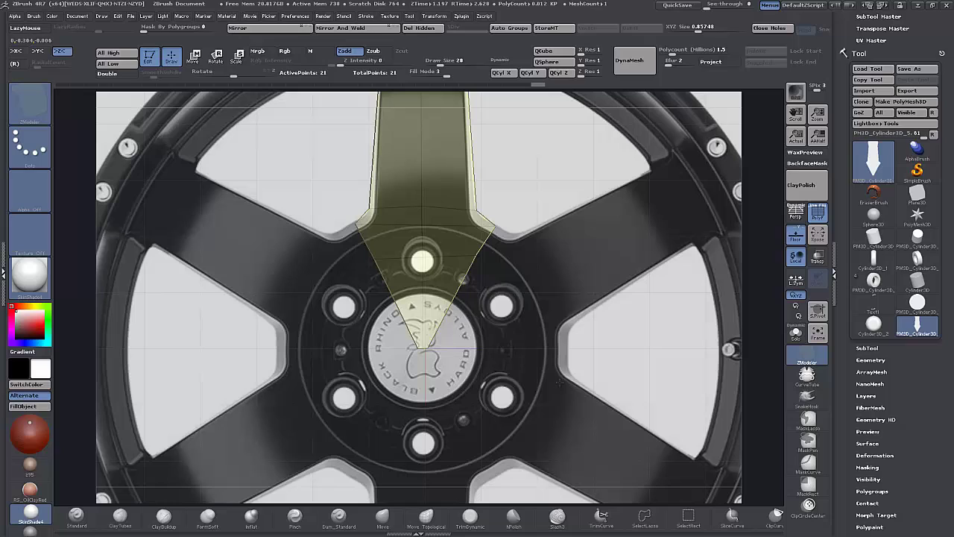
left_click(373, 30)
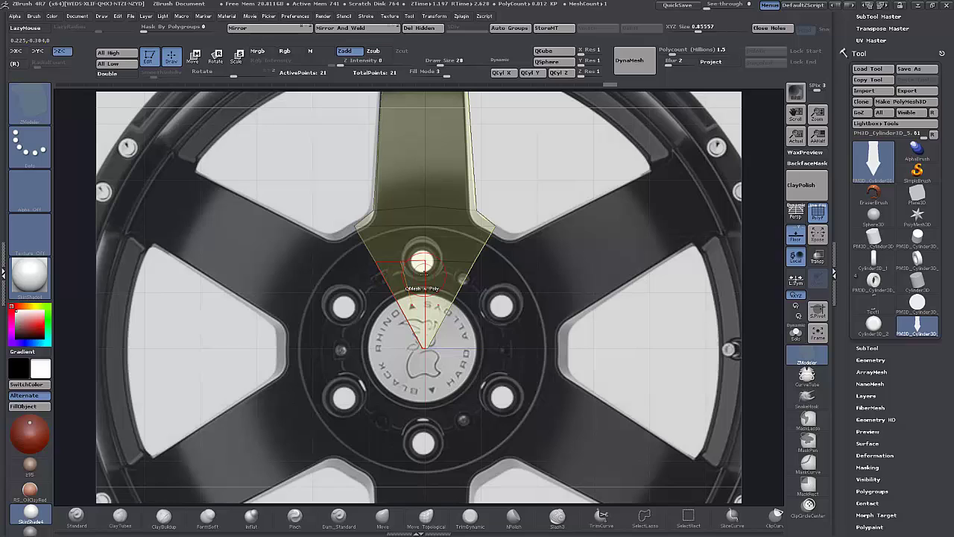
- Align the wheel reference image with the spoke's centre line by nudging its vertical offset, keeping the horizontal offset at 0
left_click(102, 16)
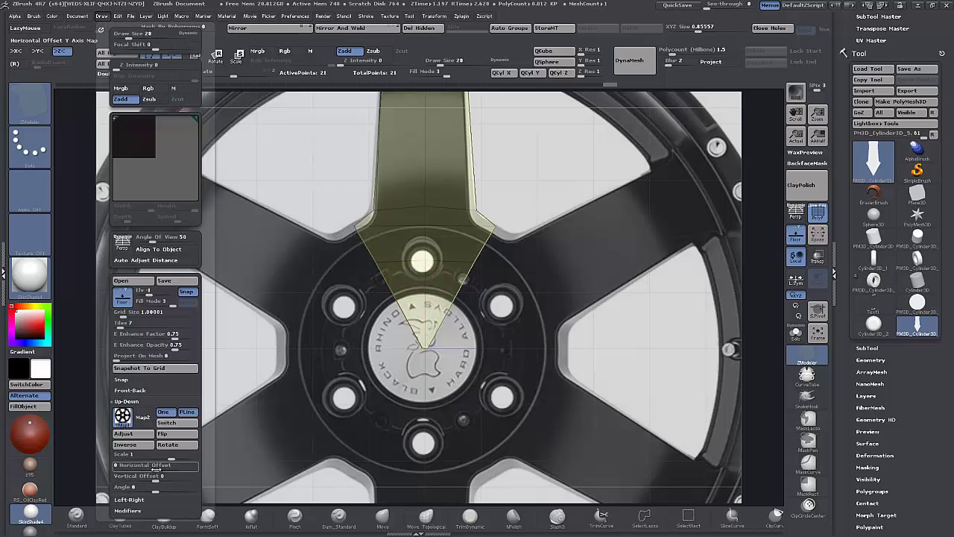
left_click_drag(157, 467, 159, 467)
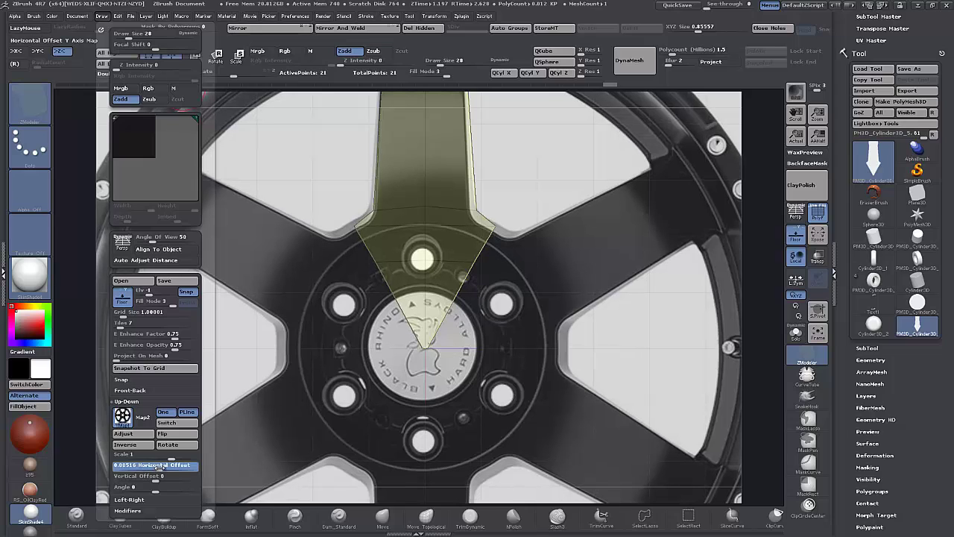
left_click(159, 467)
type("0")
key("Return")
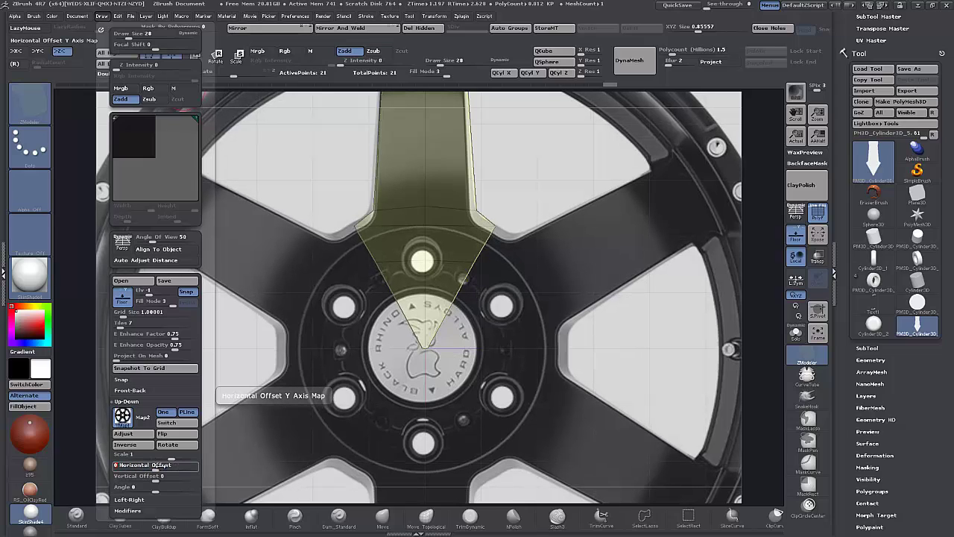
left_click_drag(157, 477, 158, 478)
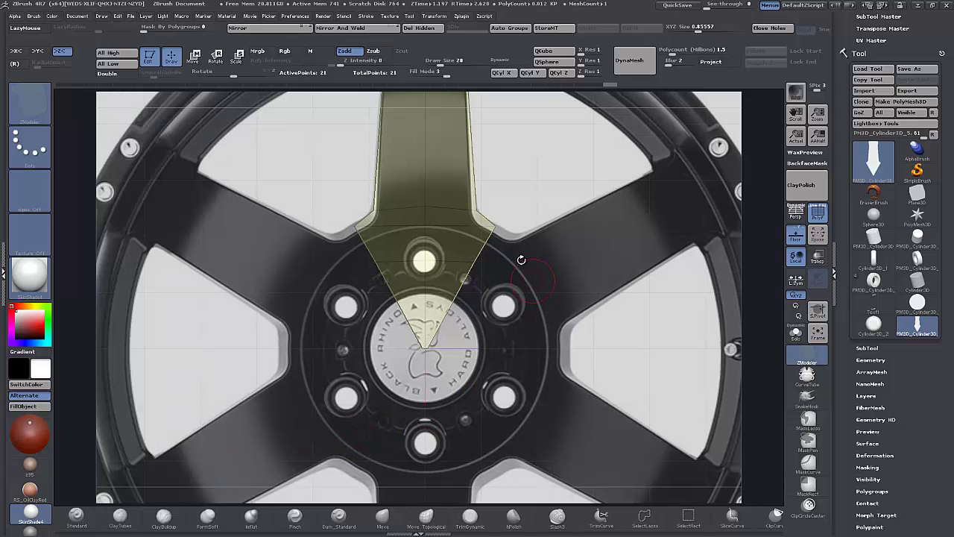
- Insert edge loops on both sides of the spoke's centre line and below the bolt hole, and split the hole's centre point with ZModeler's Split action
mouse_move(541, 237)
left_mouse_down("alt")
mouse_move(539, 362)
mouse_move(545, 290)
mouse_move(532, 225)
mouse_move(531, 235)
left_mouse_up("alt")
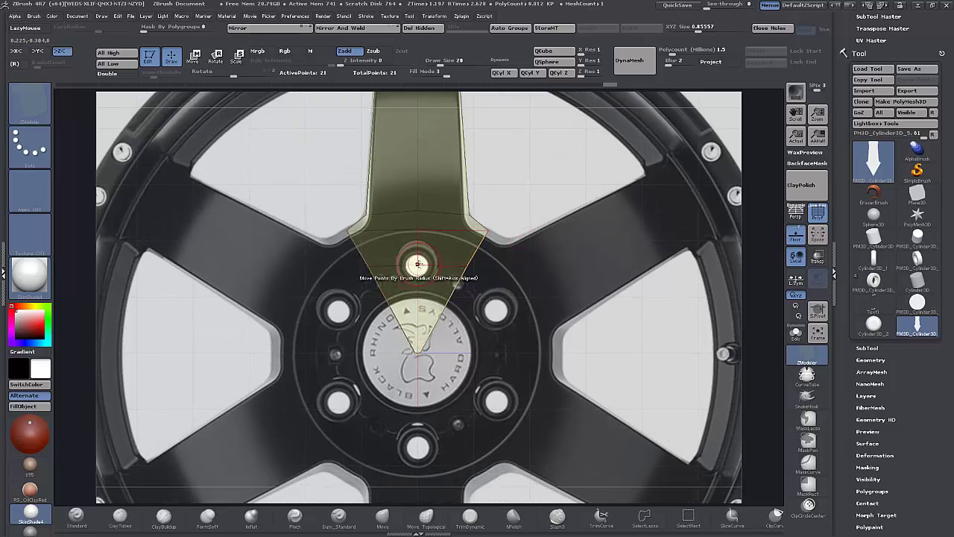
key("space")
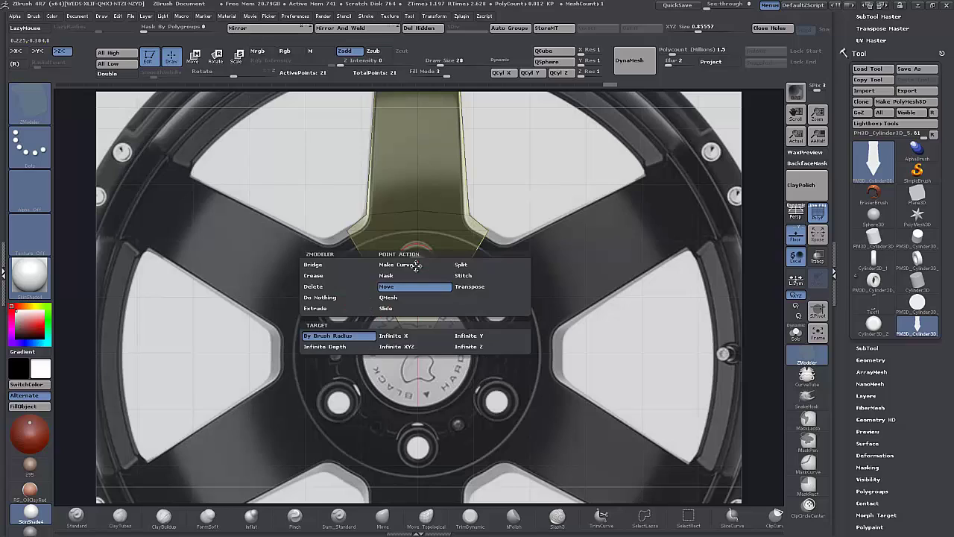
left_click(462, 266)
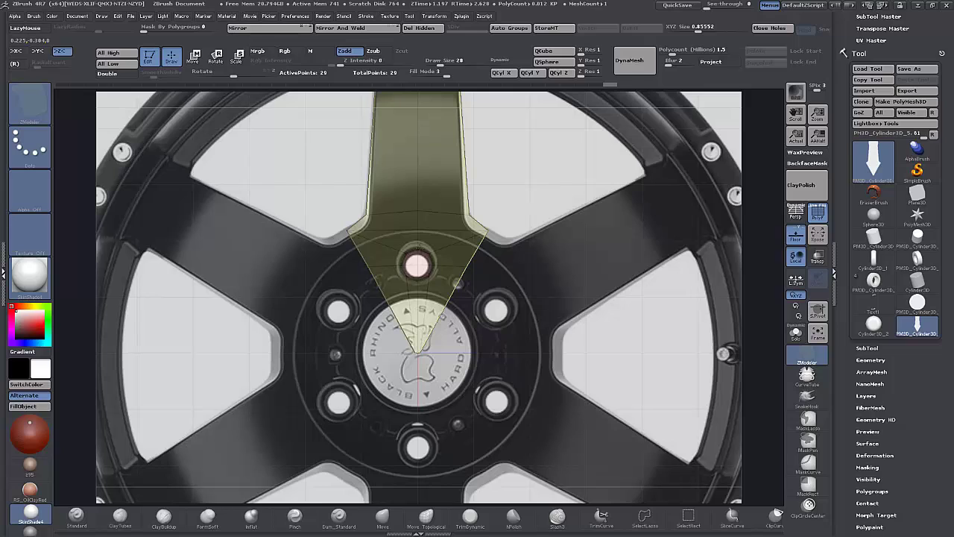
key("ctrl+z")
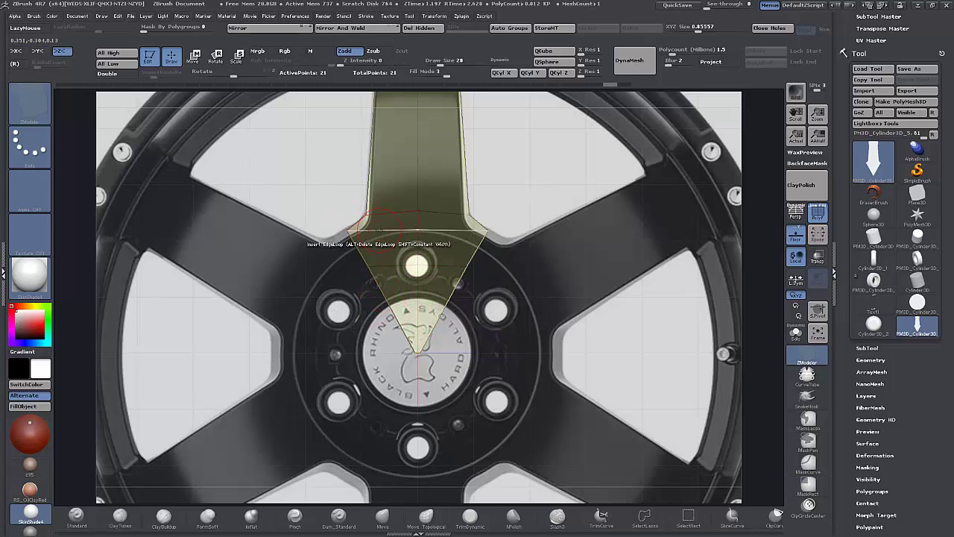
left_click(379, 230)
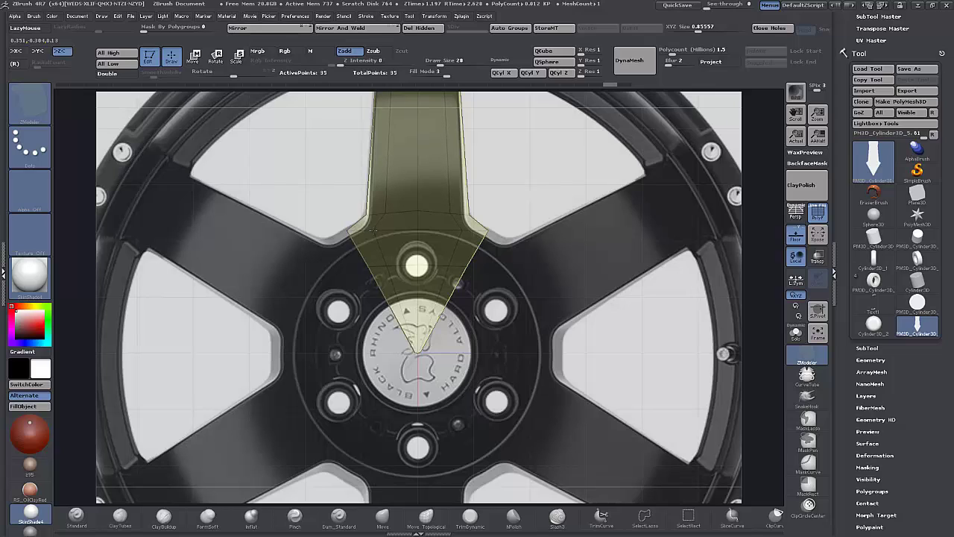
left_click(372, 286)
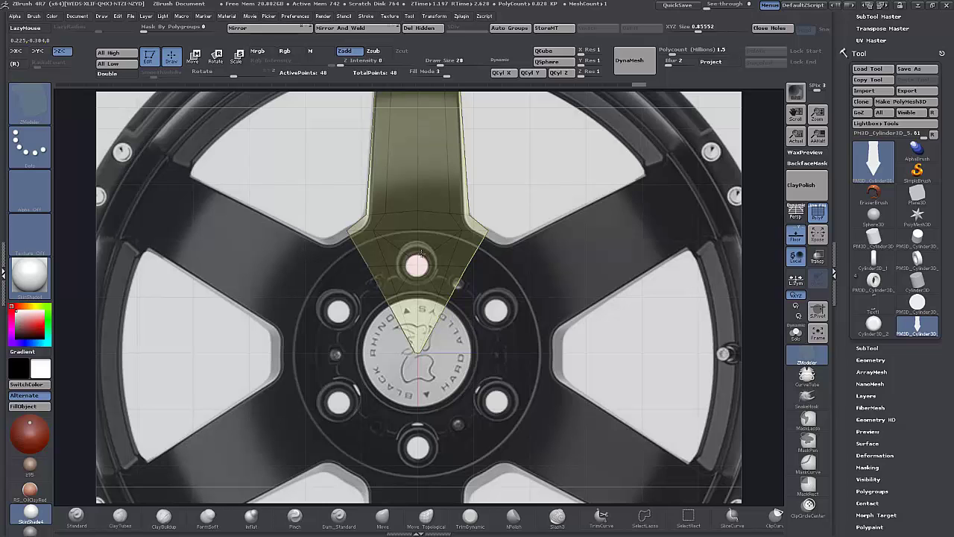
- Insert three concentric edge loops around the bolt hole to match the raised ring in the reference
left_click_drag(486, 306, 536, 356, "alt")
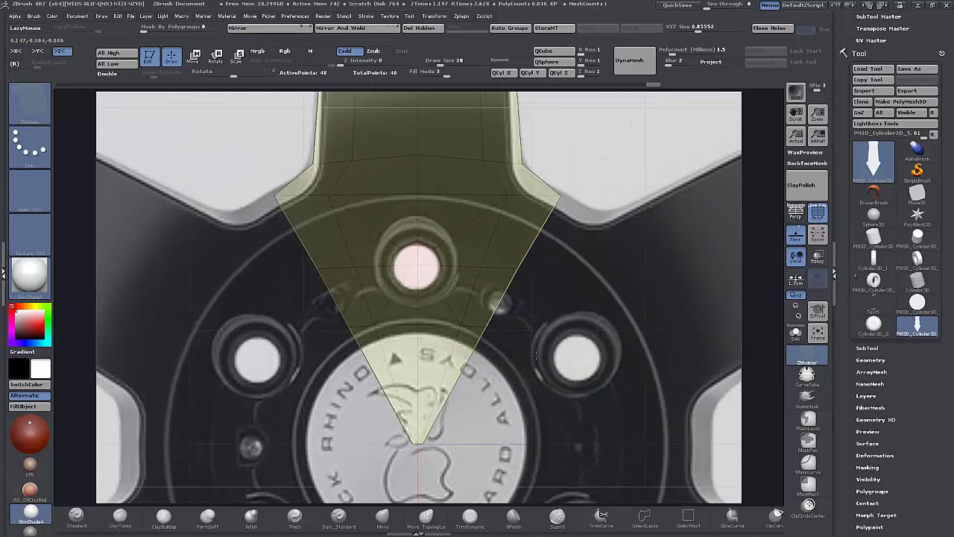
left_click(418, 230)
key("shift")
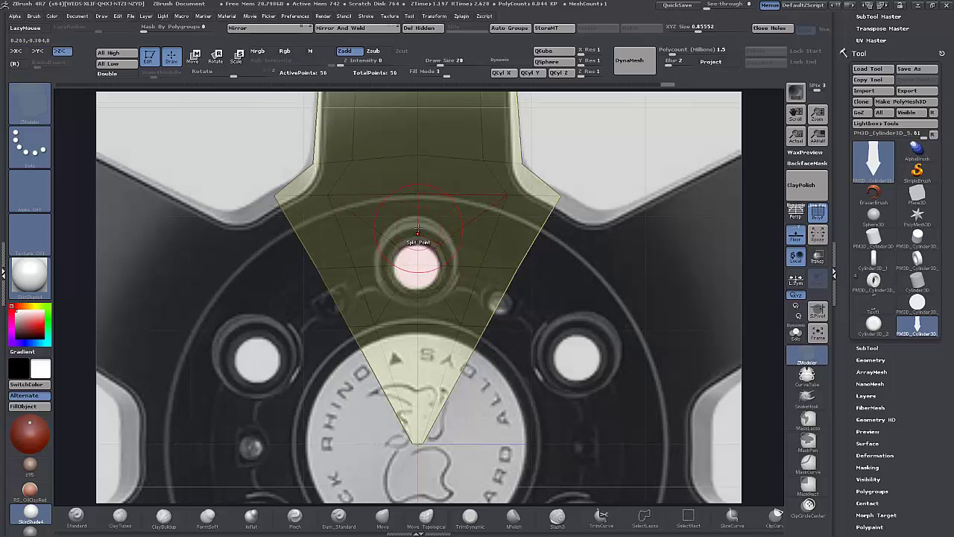
key("shift")
key("shift")
left_click(417, 219)
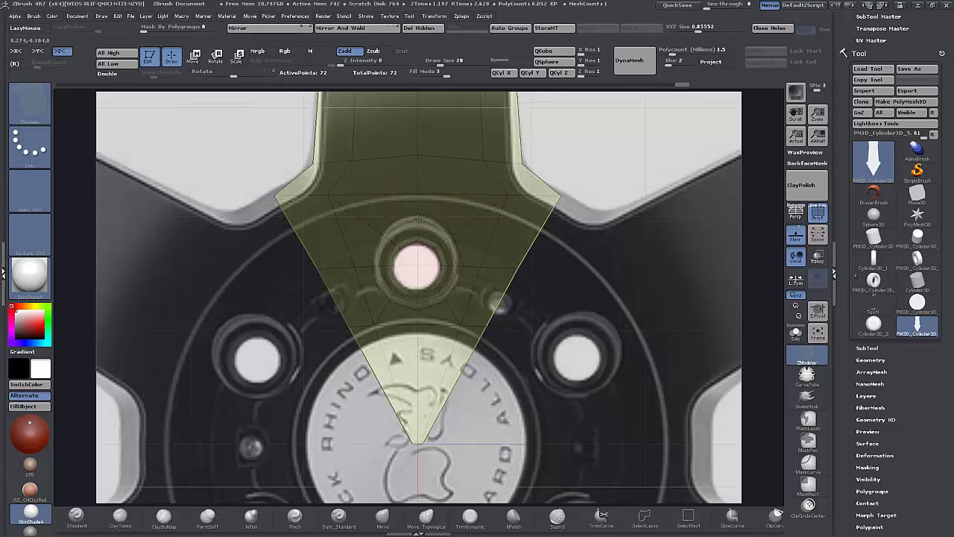
key("shift")
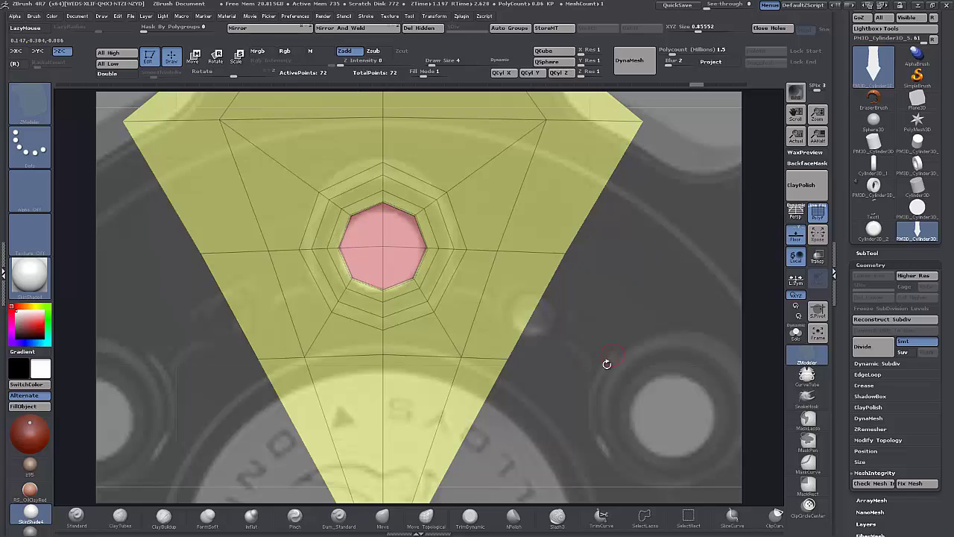
- Move the points along the spoke's rim-end edge so they follow the curve of the outer rim
left_click_drag(607, 364, 560, 278)
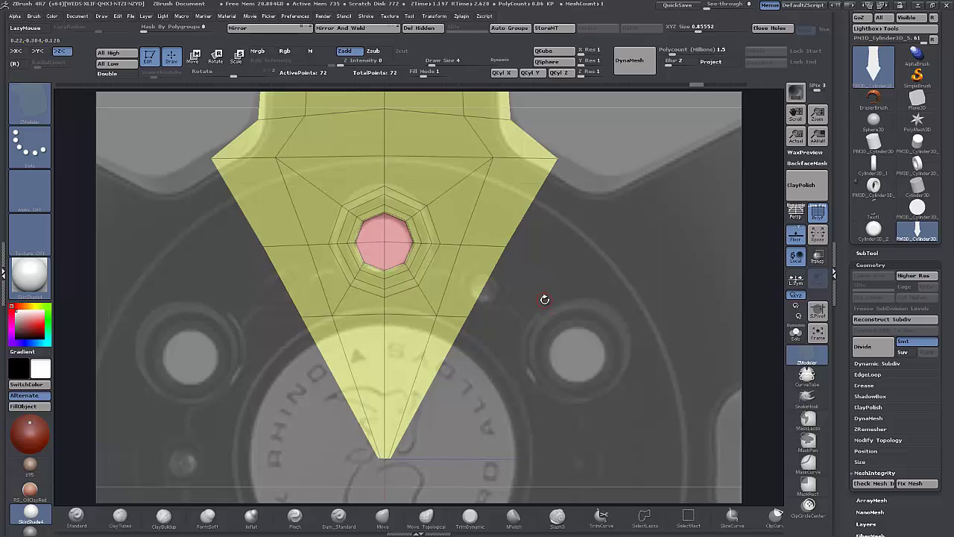
left_click_drag(540, 274, 544, 372)
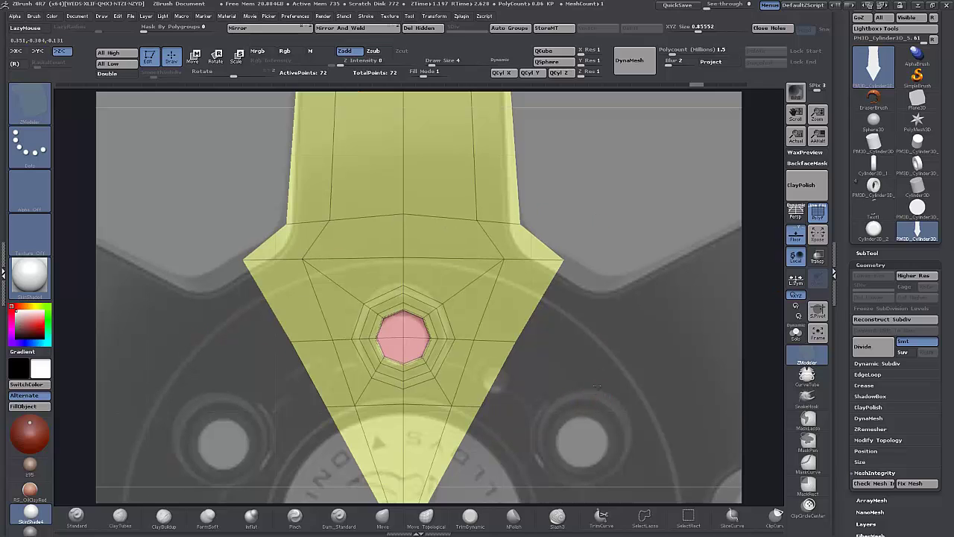
left_click_drag(596, 392, 454, 296, "alt")
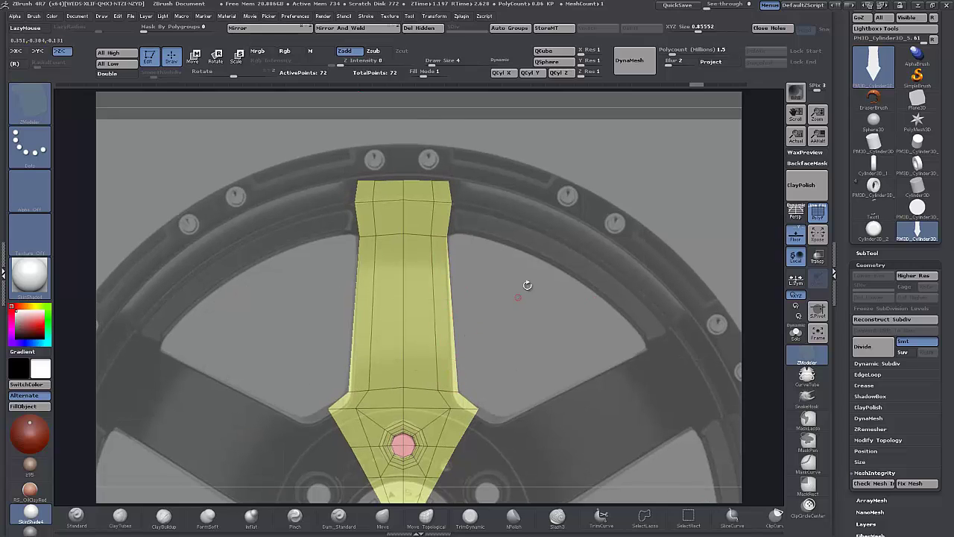
left_click_drag(515, 259, 512, 394)
key("space")
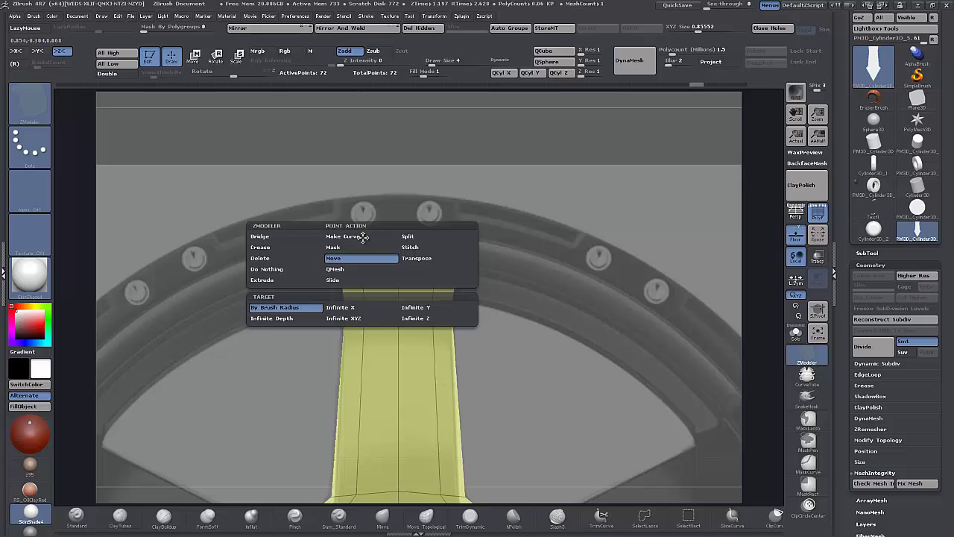
left_click_drag(364, 239, 399, 235)
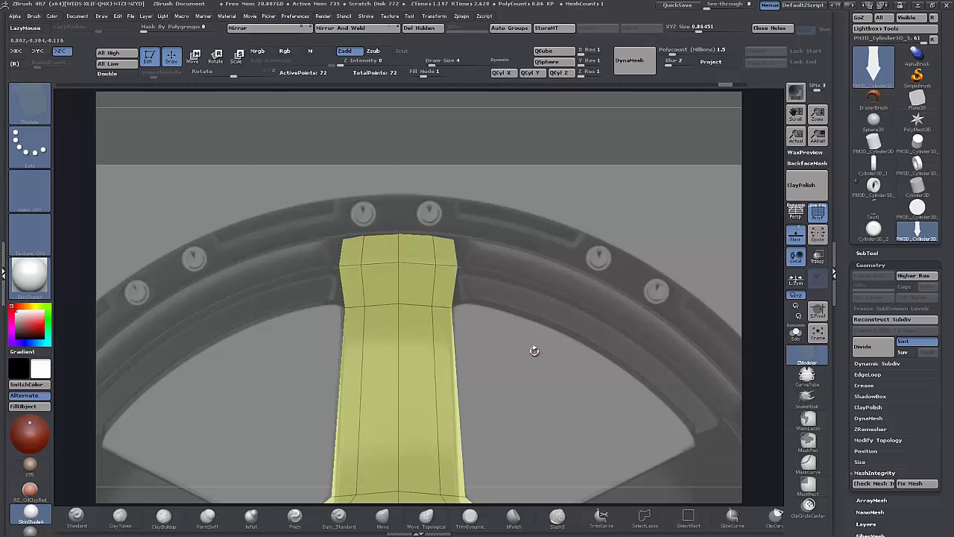
- Slide the shoulder edge loop toward the bolt hole and move its side points down along the hub wedge's edges
left_click_drag(509, 390, 522, 258)
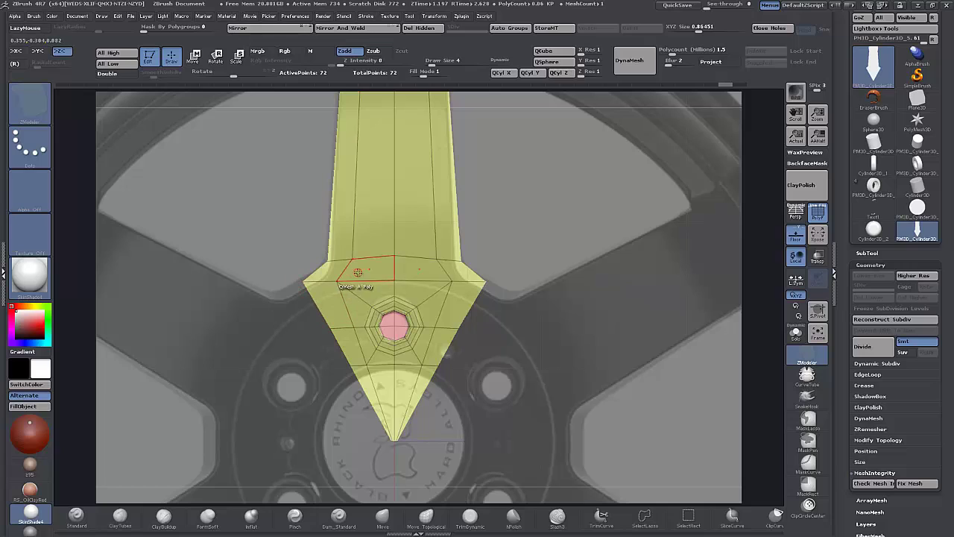
left_click_drag(366, 280, 368, 289)
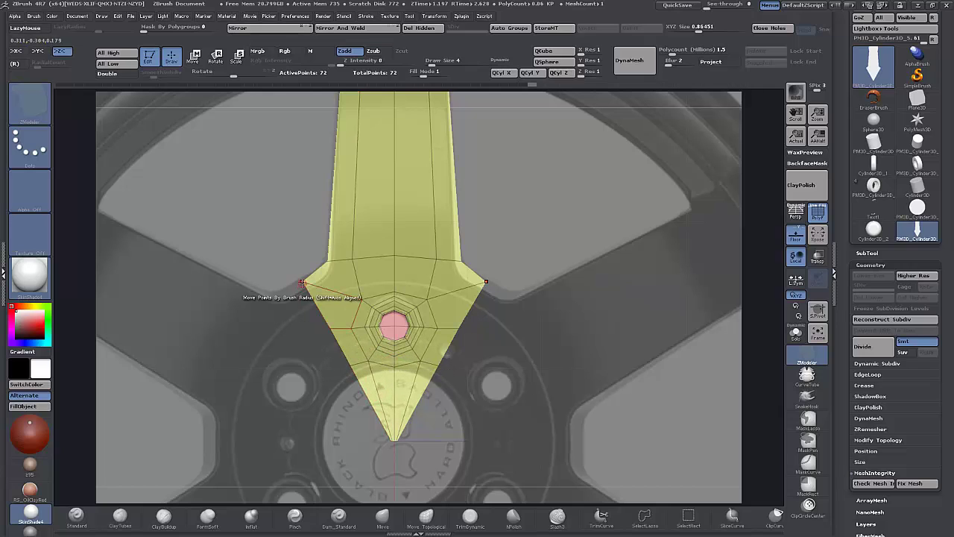
left_click_drag(301, 295, 325, 332)
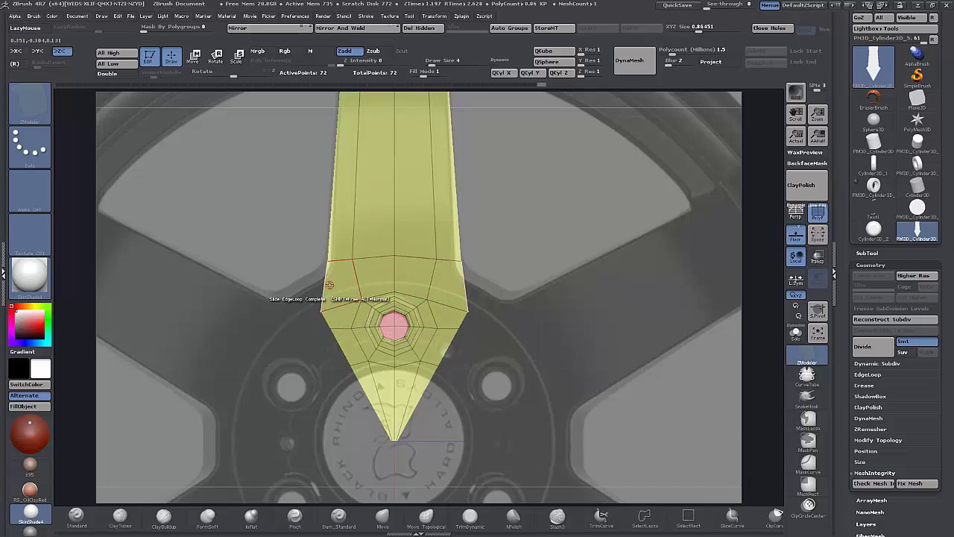
- Insert two edge loops across the spoke above the bolt hole and move their side points outward to the shoulder corners
key("space")
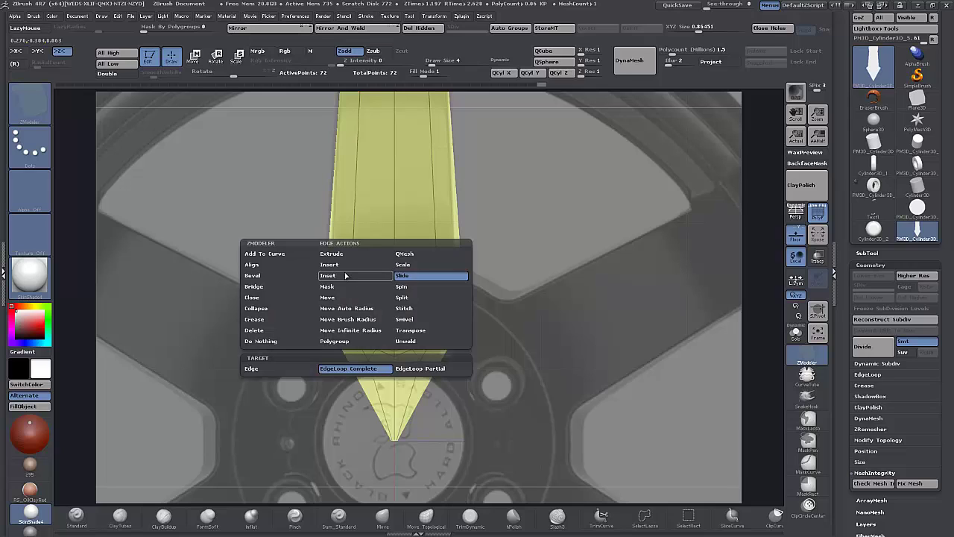
left_click(342, 266)
left_click_drag(355, 276, 359, 286)
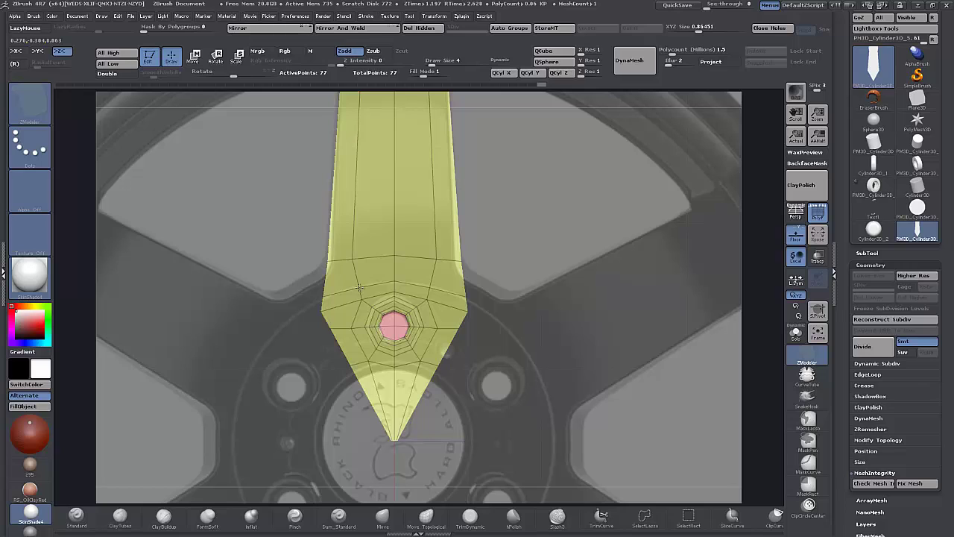
left_click(325, 277)
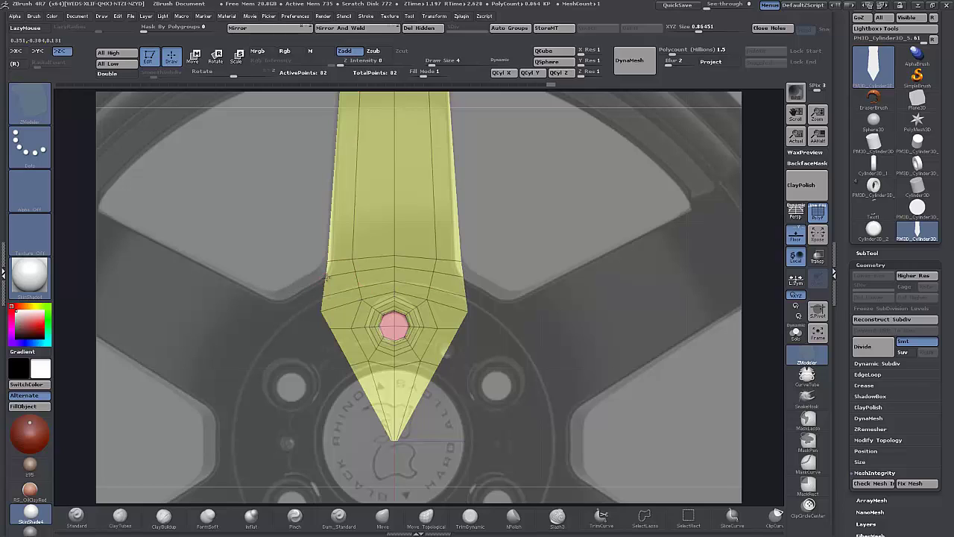
left_click_drag(326, 278, 304, 278)
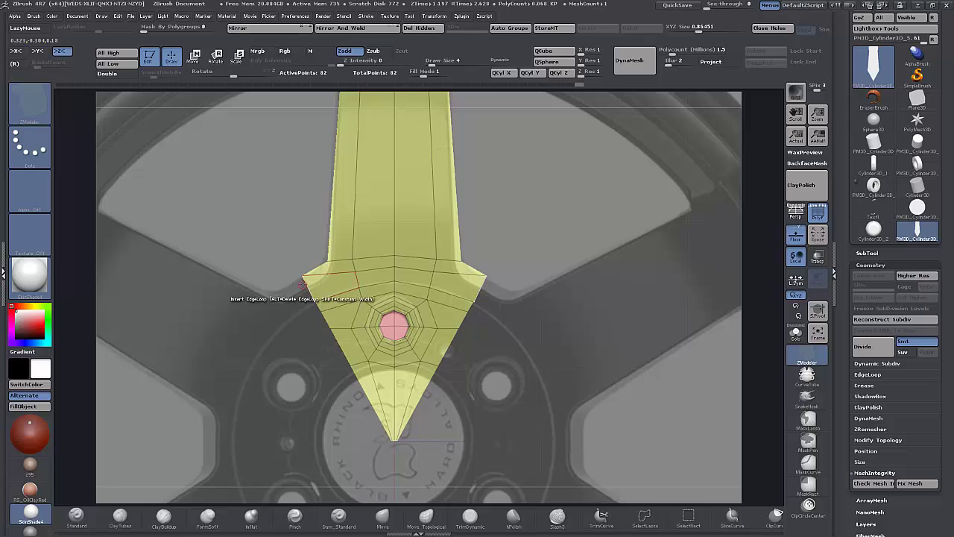
left_click_drag(301, 278, 301, 277)
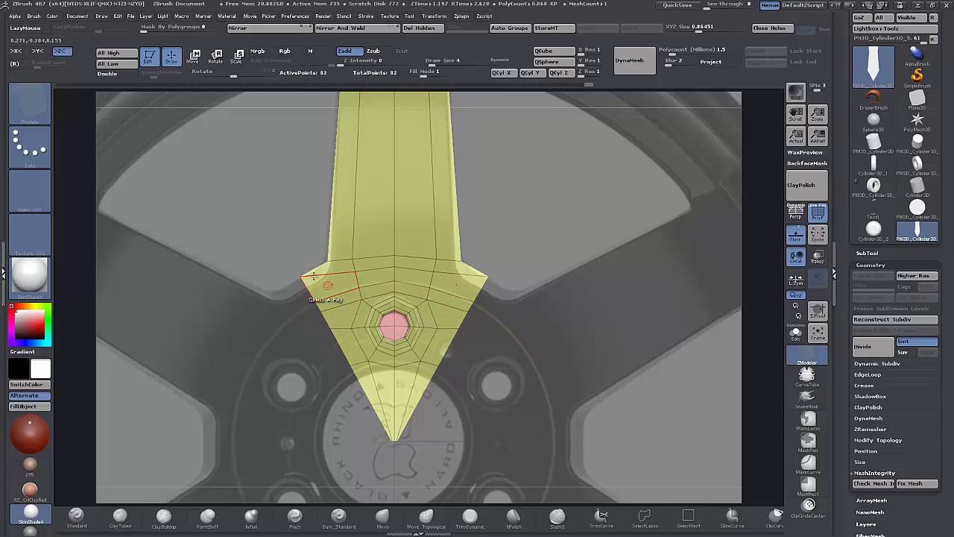
- Delete the single polygon filling the bolt hole to open it through the spoke
left_click_drag(542, 223, 561, 231, "alt")
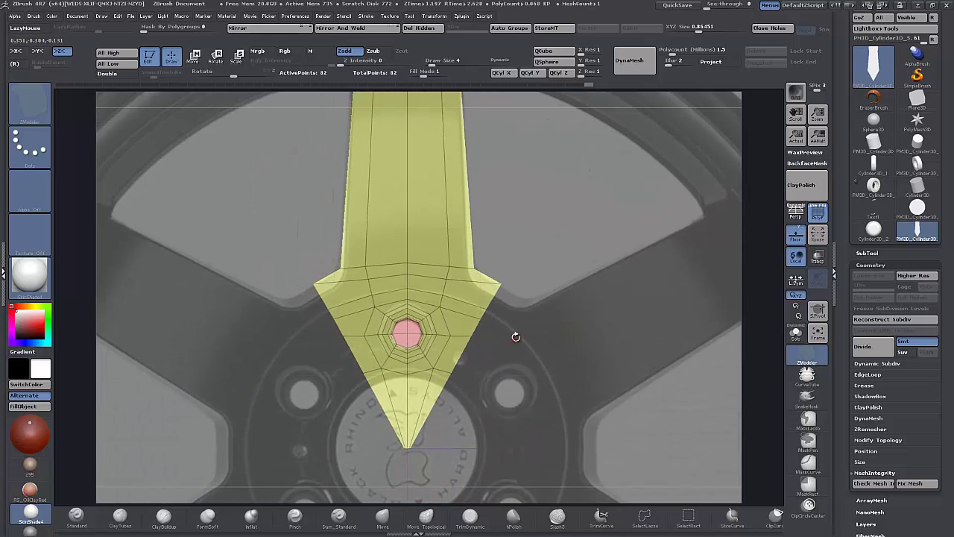
left_click_drag(528, 363, 492, 343)
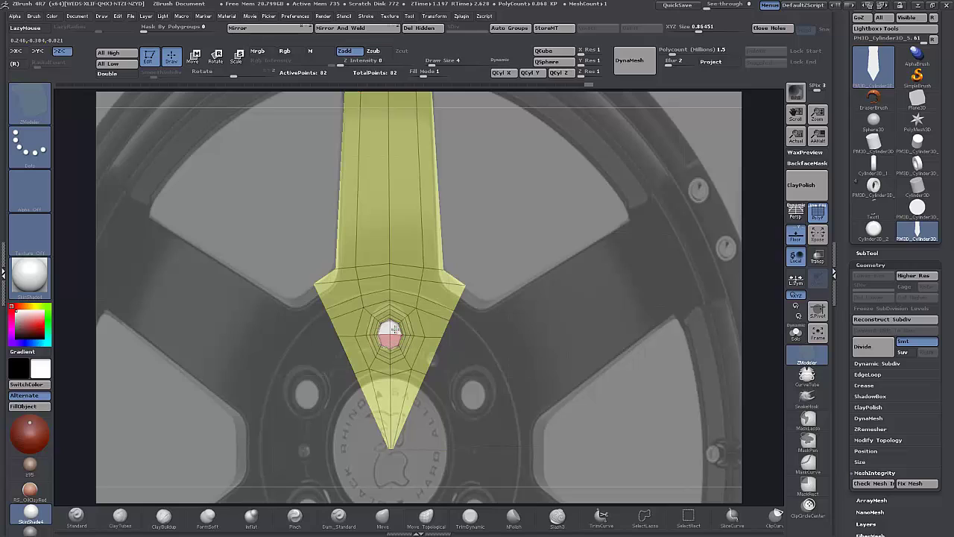
key("space")
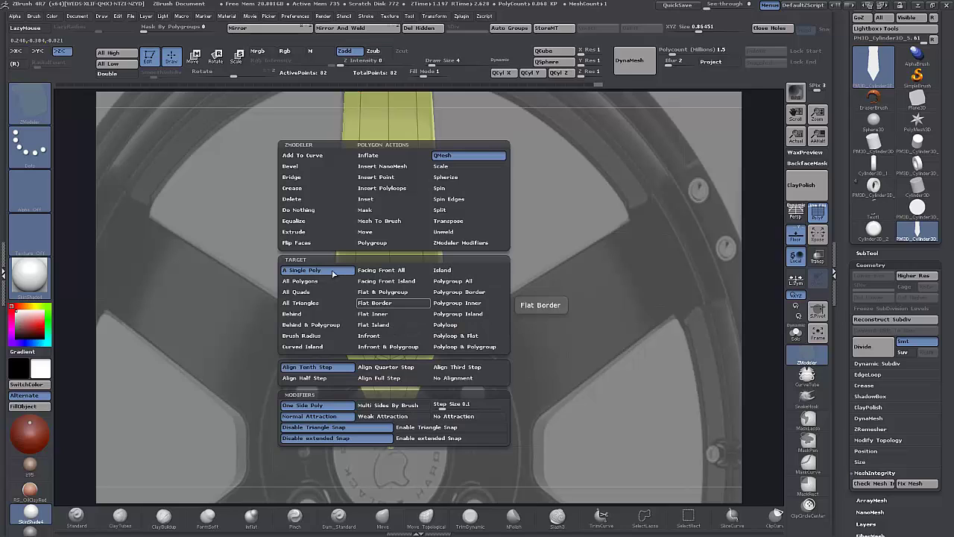
left_click(295, 200)
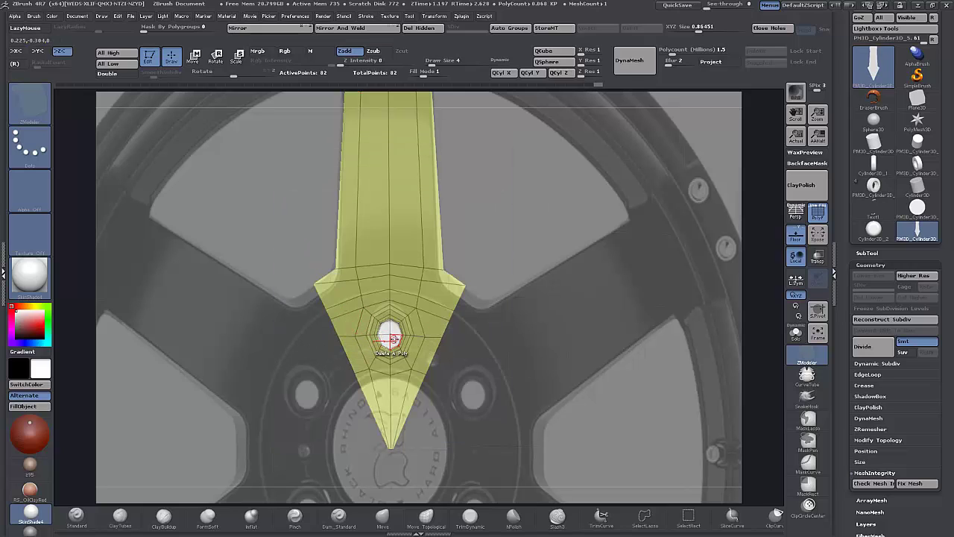
left_click(393, 339)
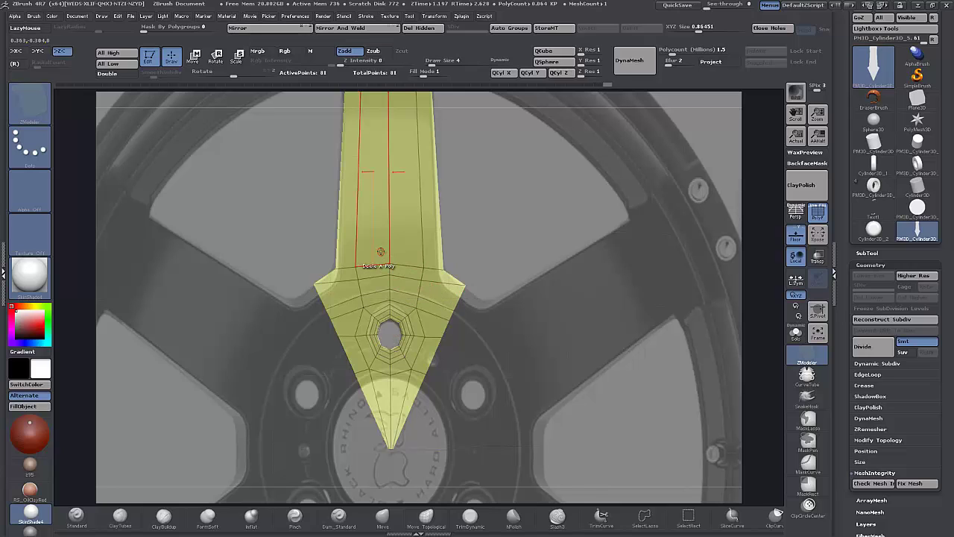
key("space")
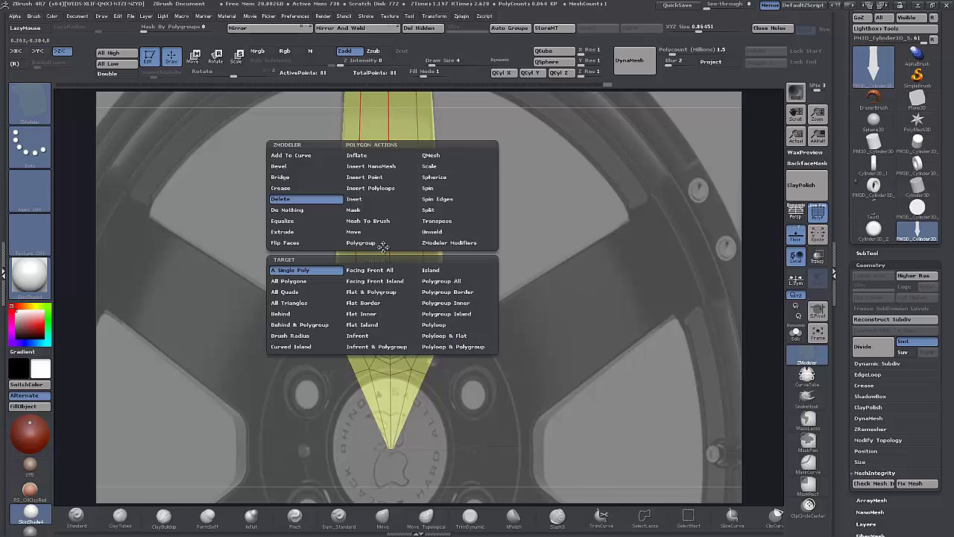
left_click(379, 325)
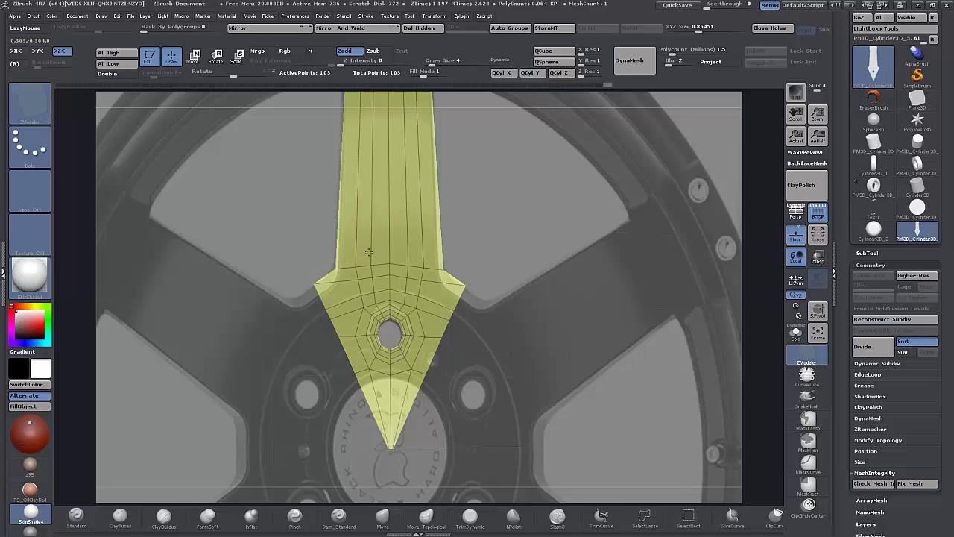
key("ctrl+z")
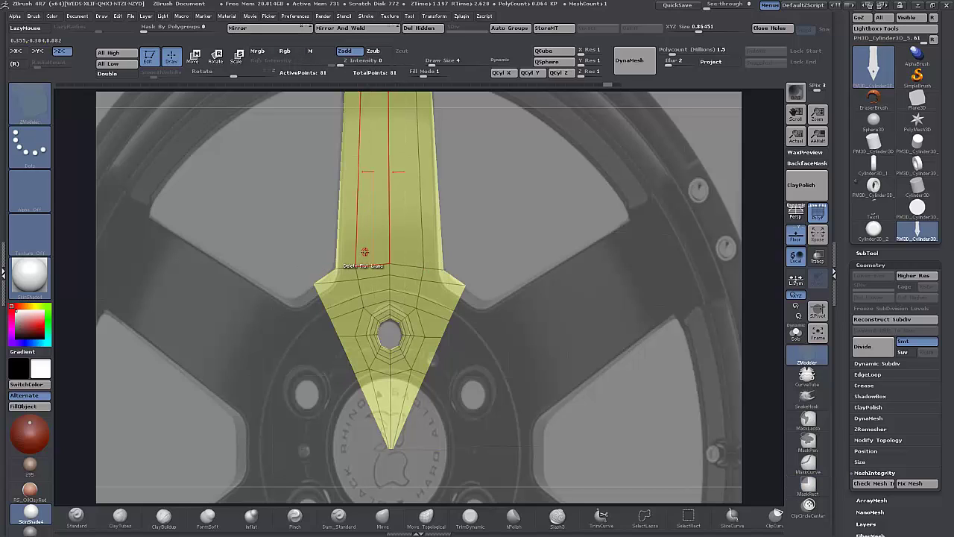
left_click_drag(484, 280, 386, 257)
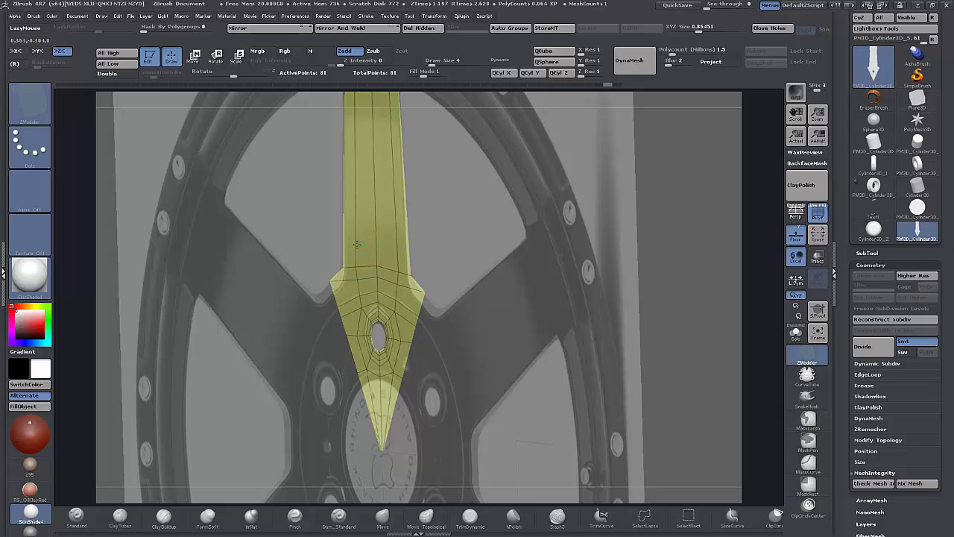
left_click(357, 245)
key("ctrl+z")
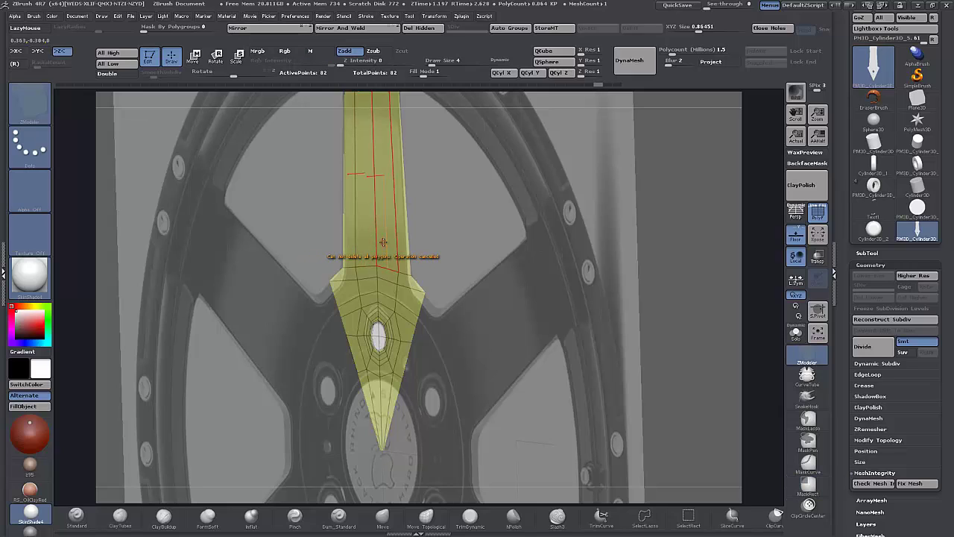
key("ctrl+z")
left_click(383, 242)
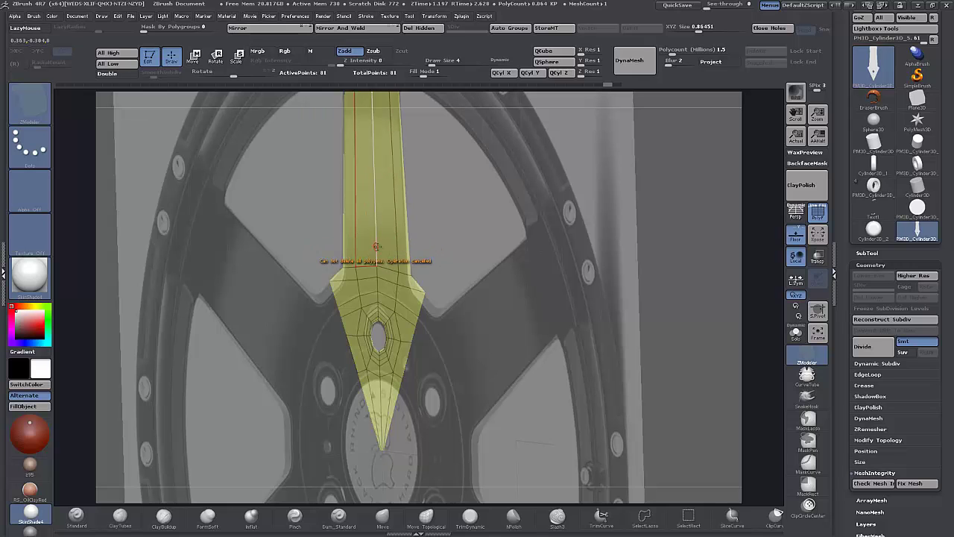
left_click_drag(448, 265, 486, 257)
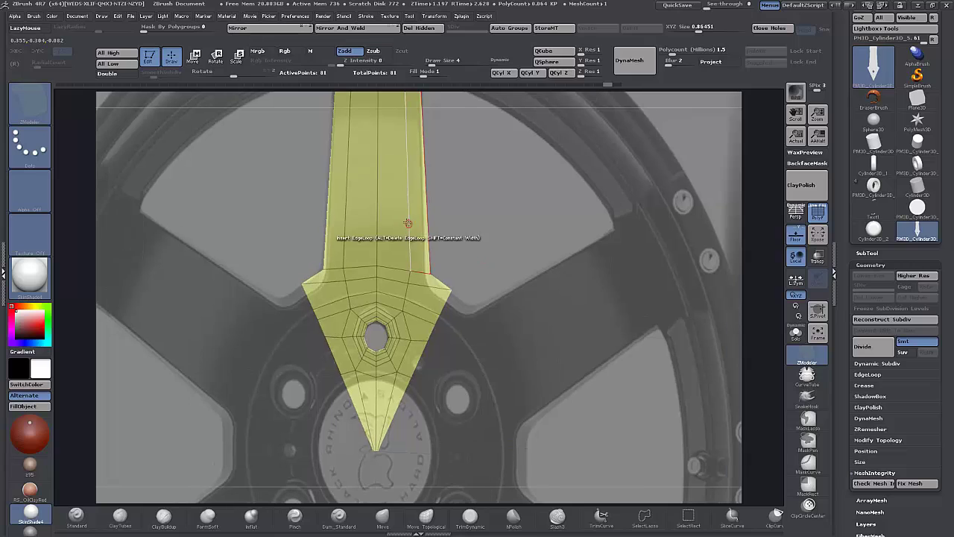
- Extrude the spoke's entire flat face with QMesh on the Flat Island target to give the spoke thickness
key("space")
left_click(447, 156)
left_click(340, 371)
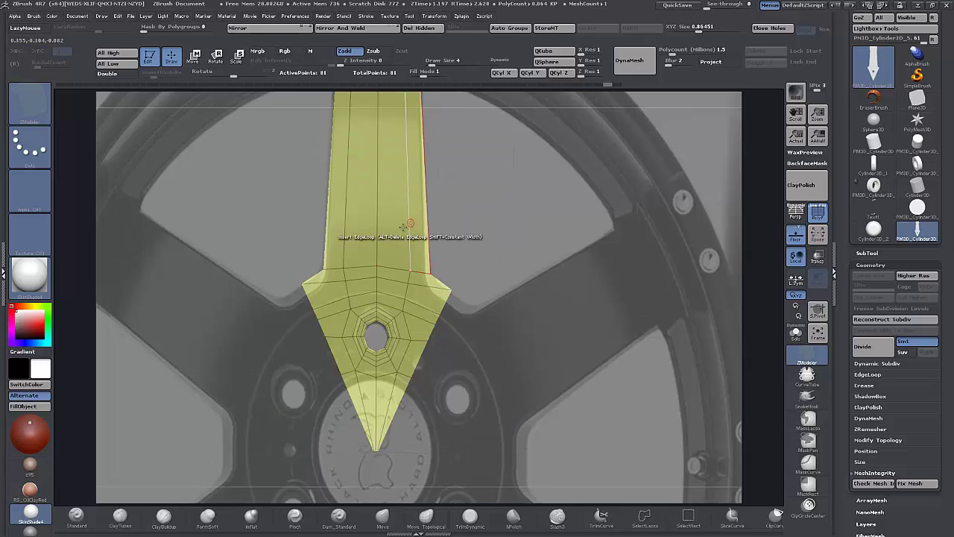
key("space")
left_click(399, 234)
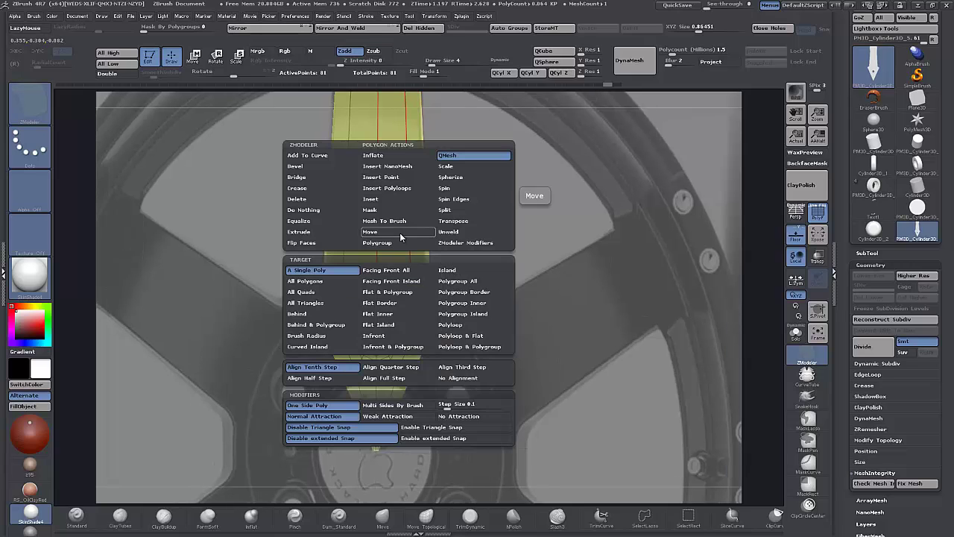
left_click(398, 328)
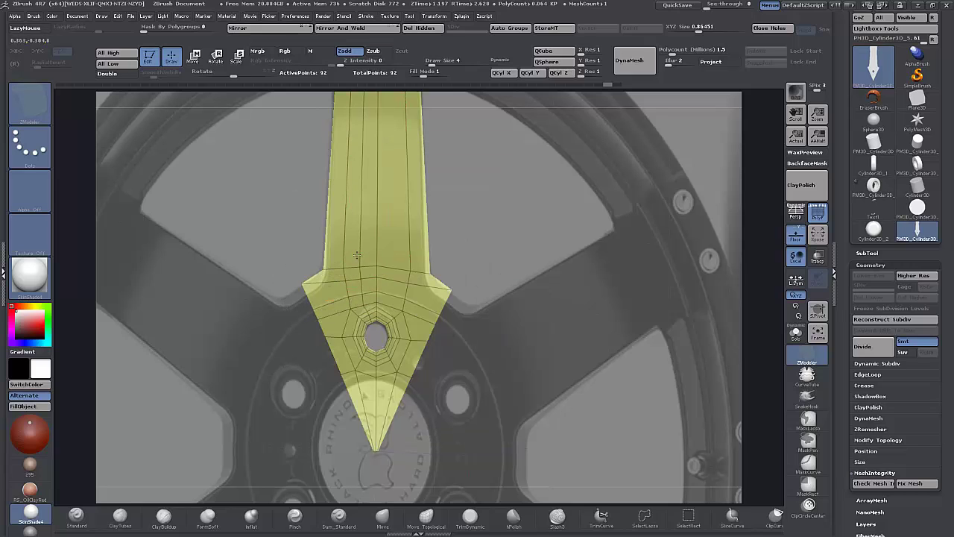
left_click_drag(457, 266, 565, 323)
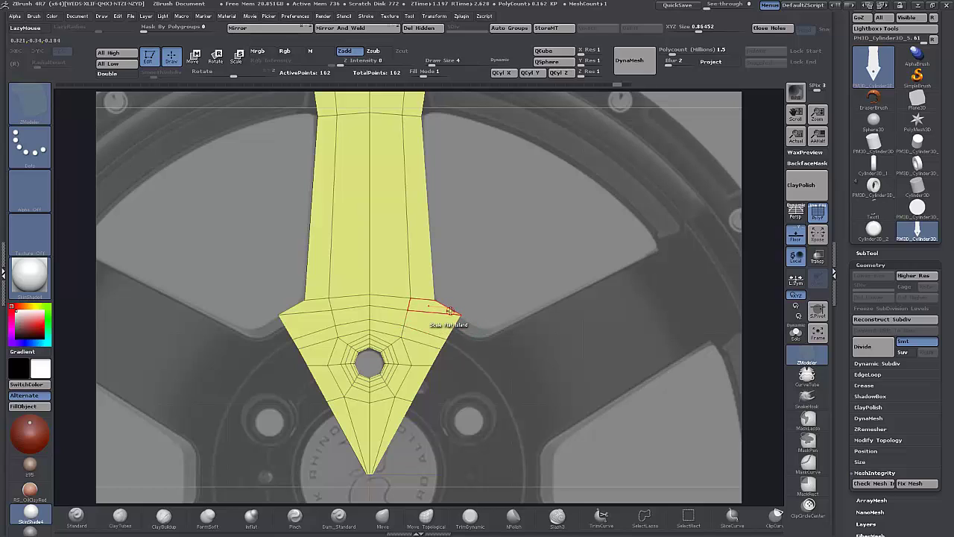
- Slide the front-face point at one shoulder corner inward, away from the spoke's side edge, to start a bevel
key("space")
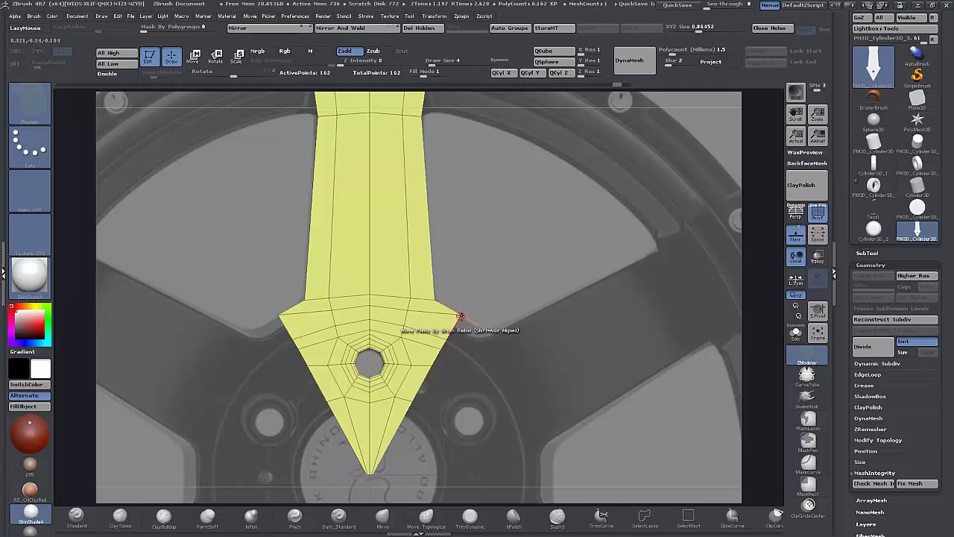
key("space")
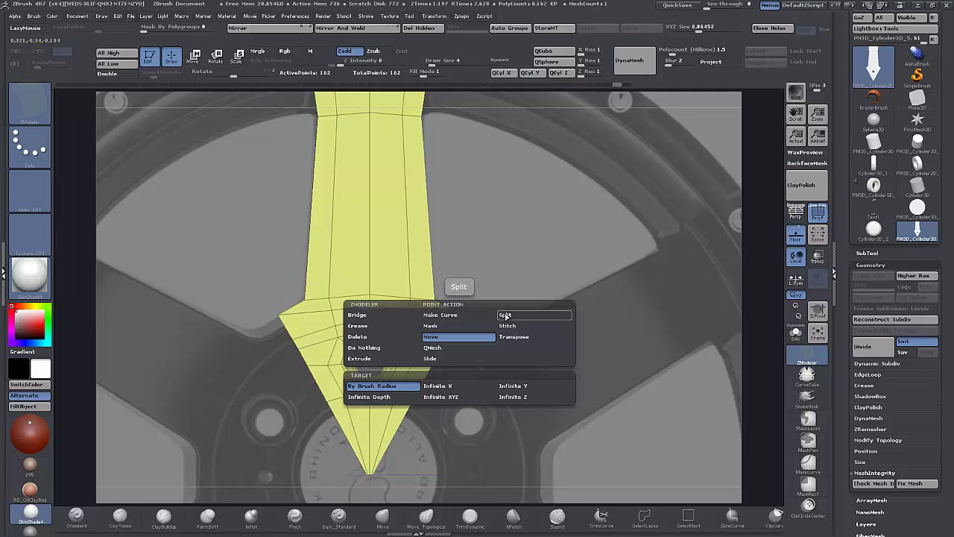
left_click(433, 358)
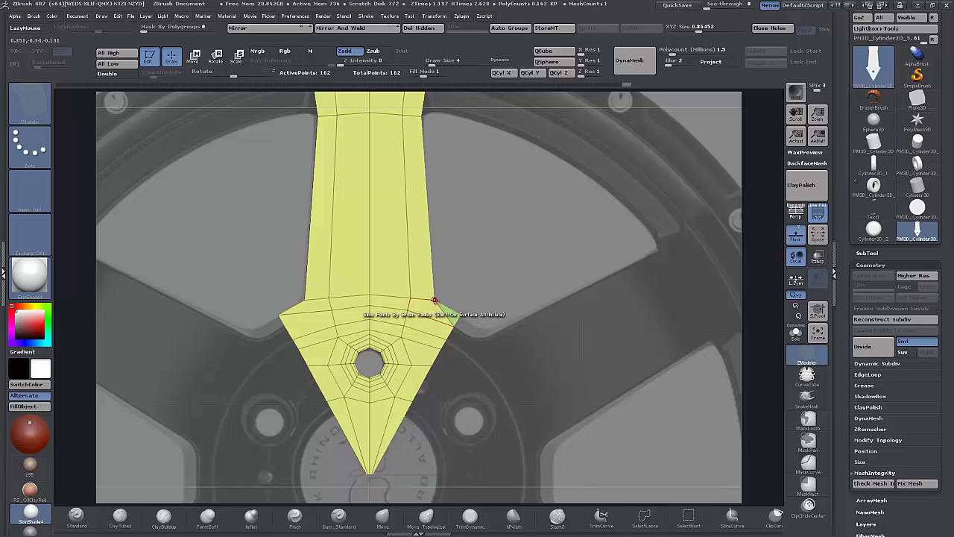
left_click_drag(434, 300, 417, 312)
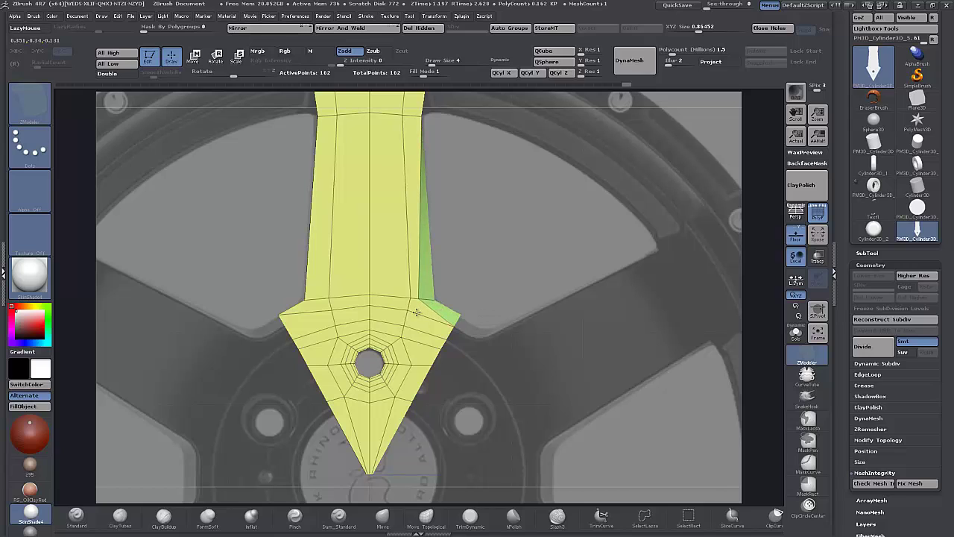
- Set the fill mode to 3 and adjust the front shoulder point to match the bevel edge in the reference
left_click_drag(428, 75, 449, 73)
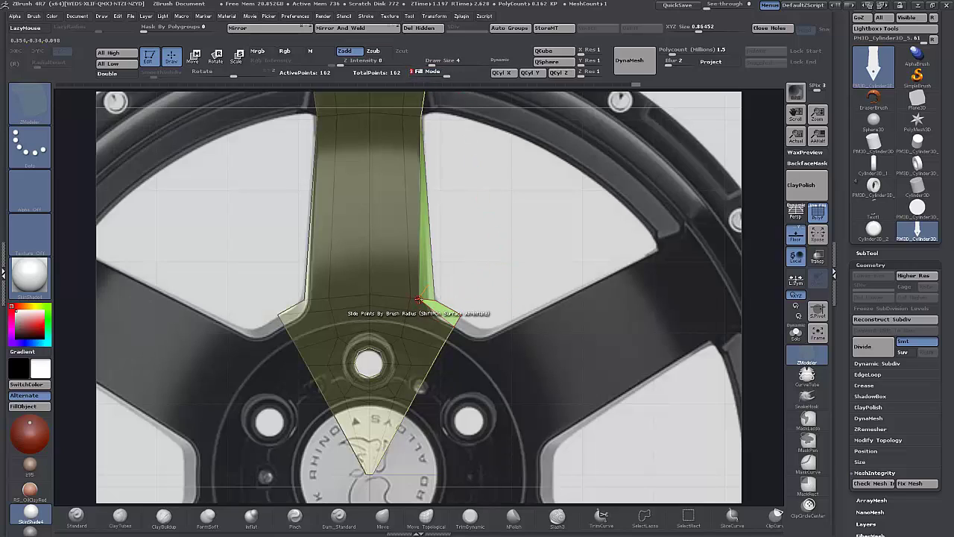
left_click_drag(422, 302, 426, 310)
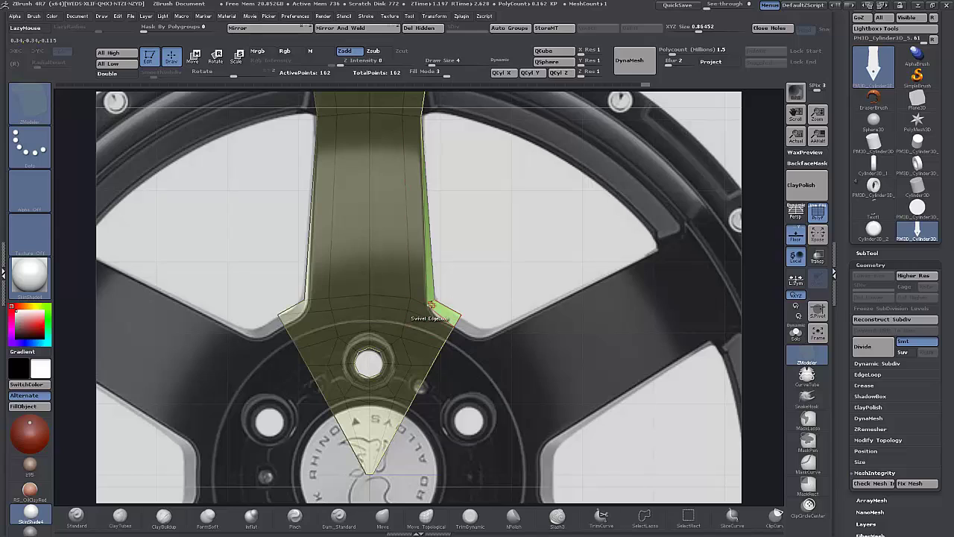
mouse_move(429, 302)
left_mouse_down()
mouse_move(436, 310)
mouse_move(427, 306)
left_mouse_up()
key("space")
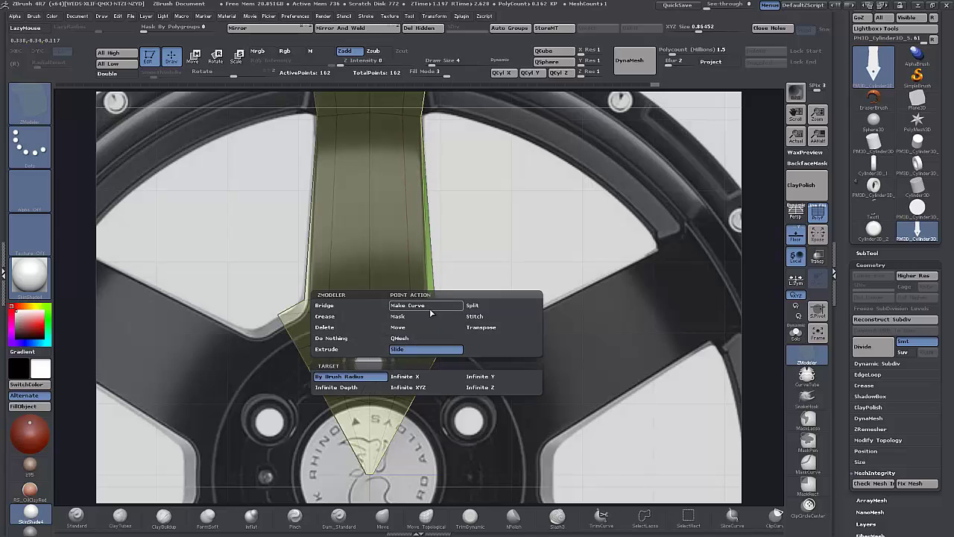
left_click(400, 328)
left_click_drag(427, 308, 429, 313)
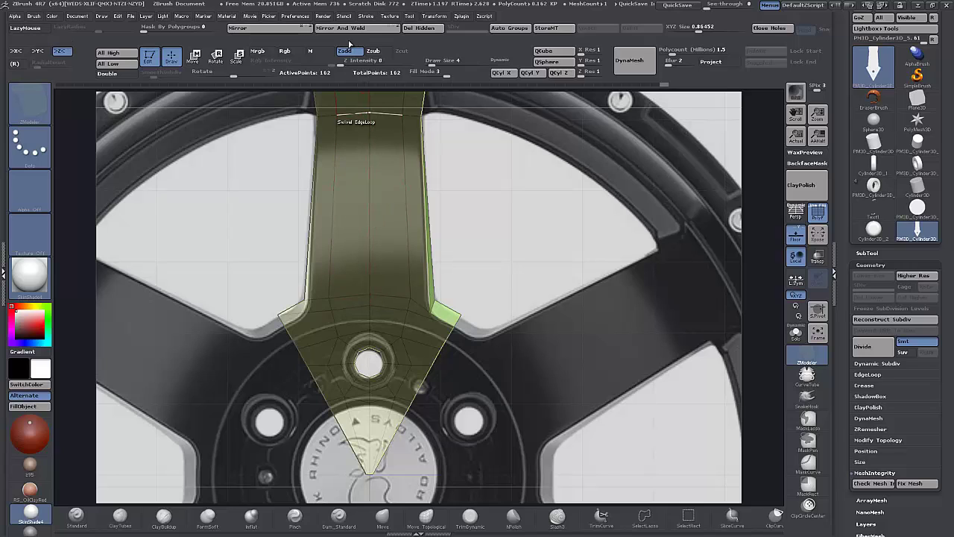
- Flip the spoke so its beveled shoulder is on the opposite side, then mirror and weld it to bevel both shoulders
left_click(298, 28)
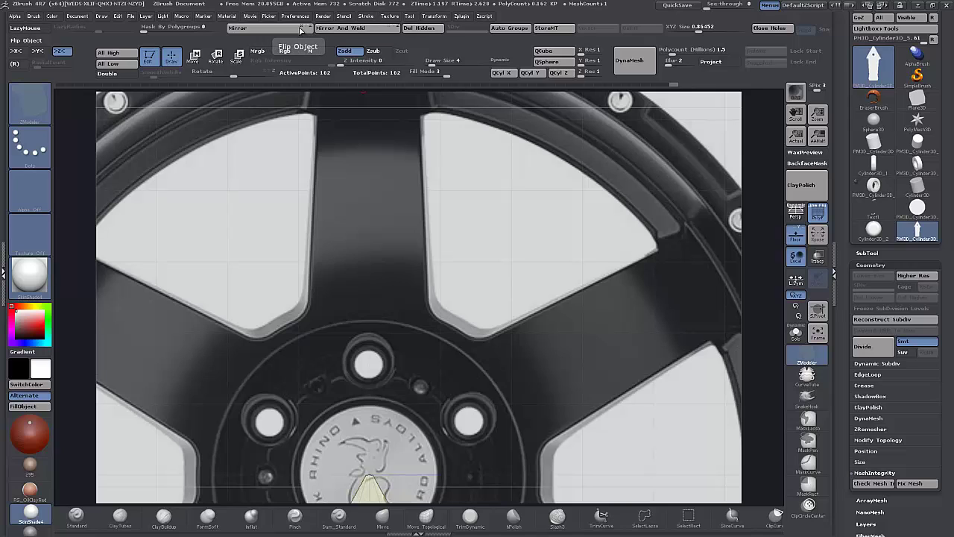
left_click(300, 29)
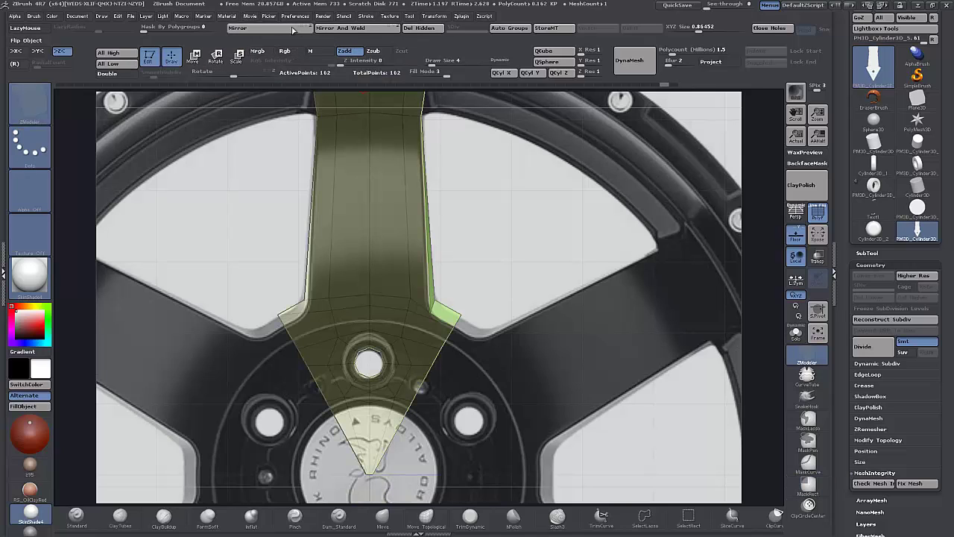
left_click(294, 29)
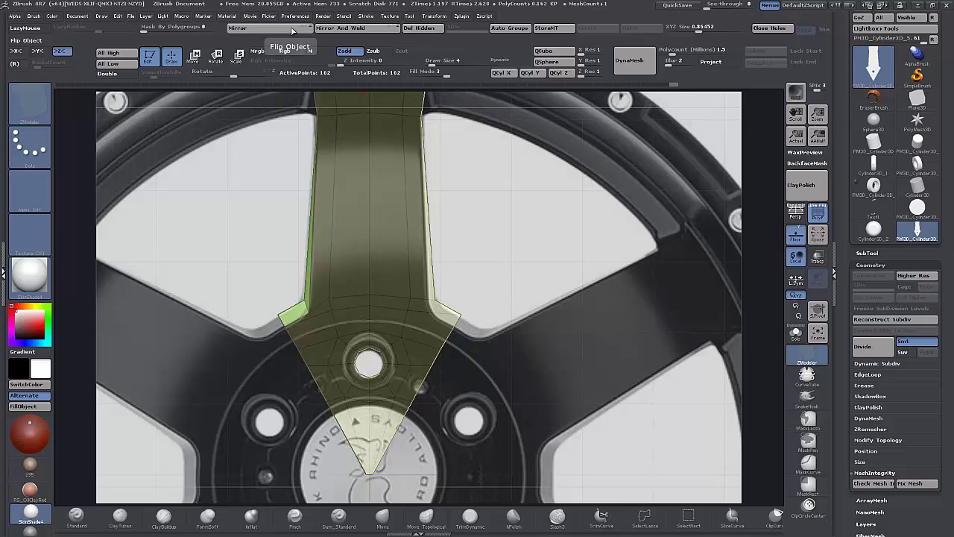
left_click(362, 29)
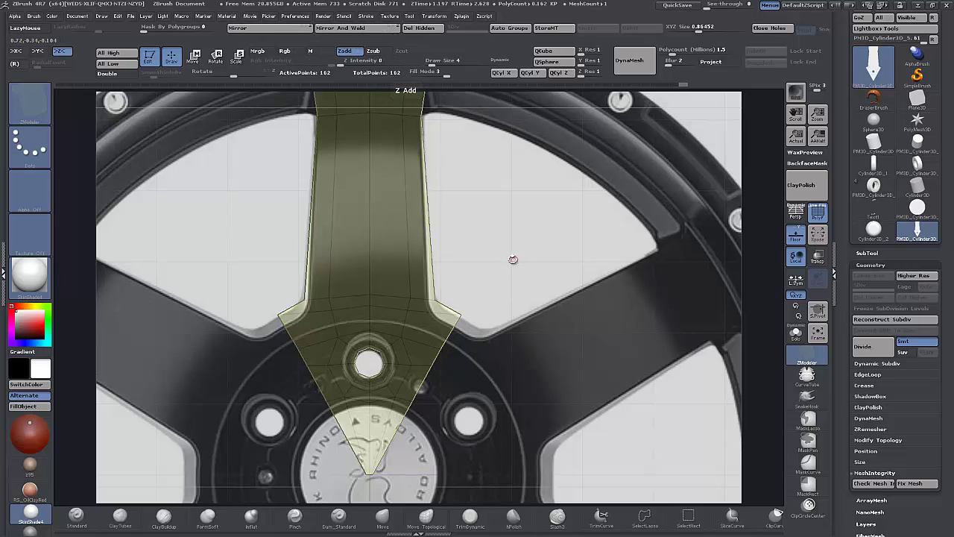
mouse_move(514, 260)
left_mouse_down()
mouse_move(491, 269)
mouse_move(504, 266)
left_mouse_up()
key("ctrl")
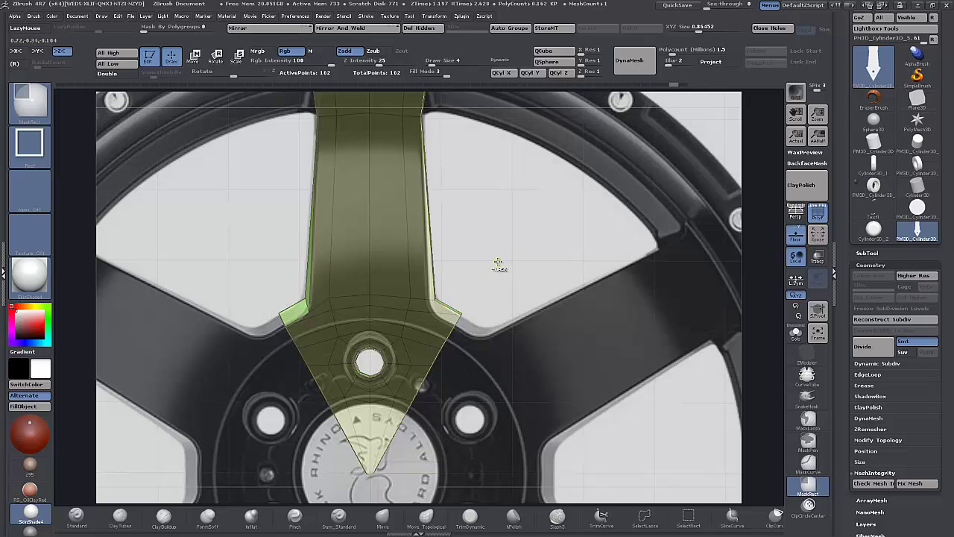
left_click(339, 30)
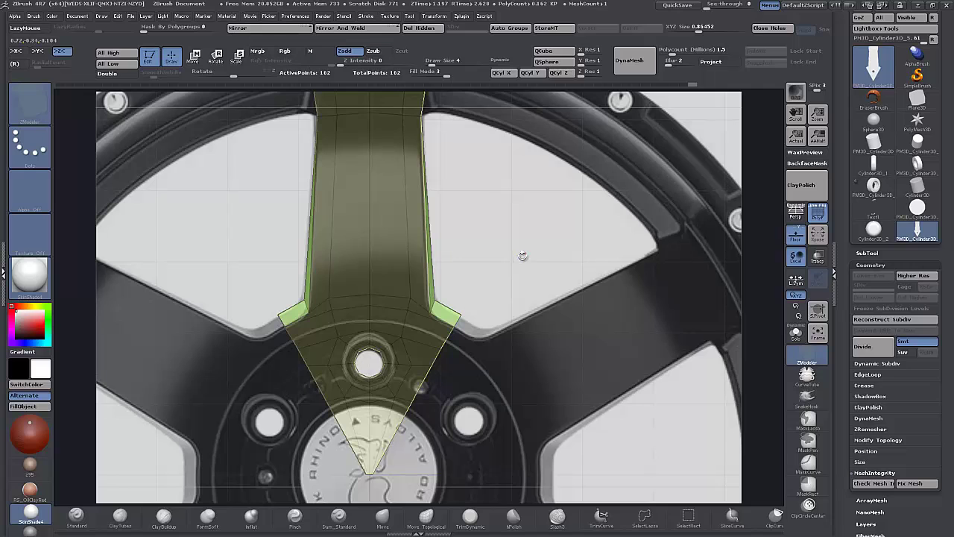
- Slide the front side point where the spoke meets the rim inward to widen the side bevel there
left_click_drag(506, 234, 523, 346, "alt")
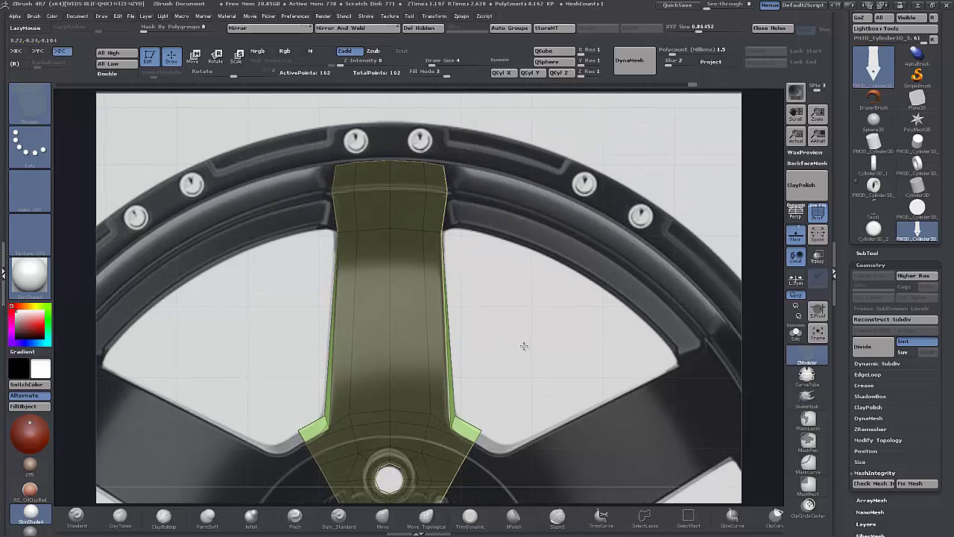
mouse_move(467, 258)
left_mouse_down()
mouse_move(460, 261)
mouse_move(483, 268)
mouse_move(475, 271)
left_mouse_up()
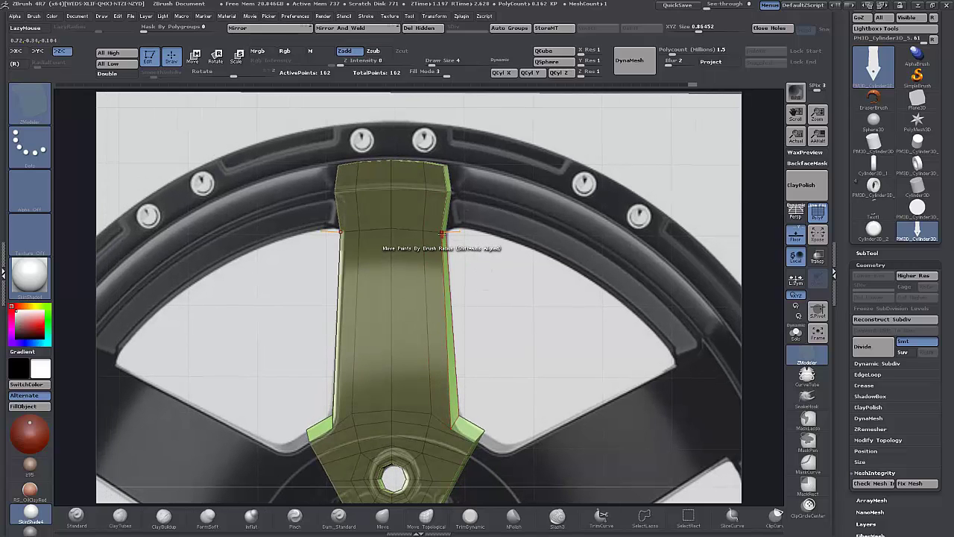
key("space")
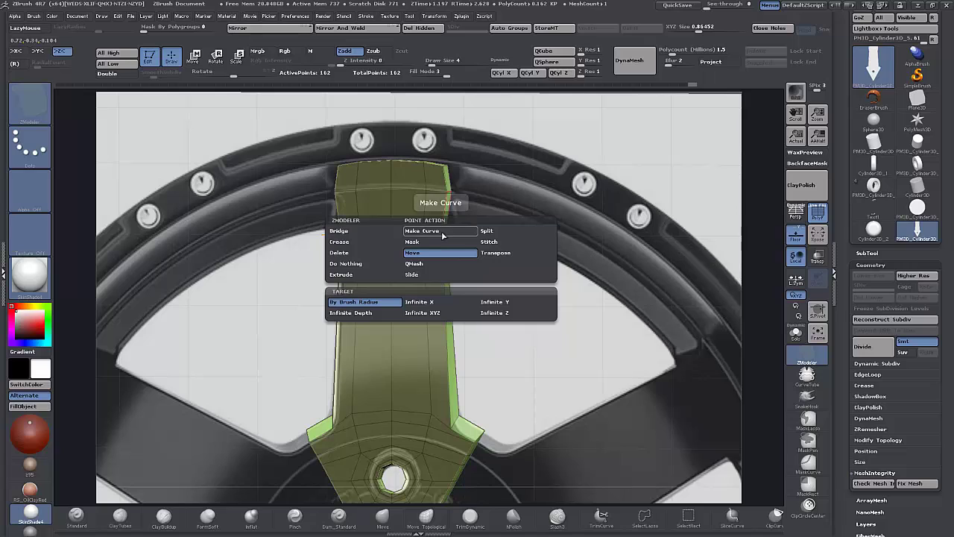
left_click(412, 274)
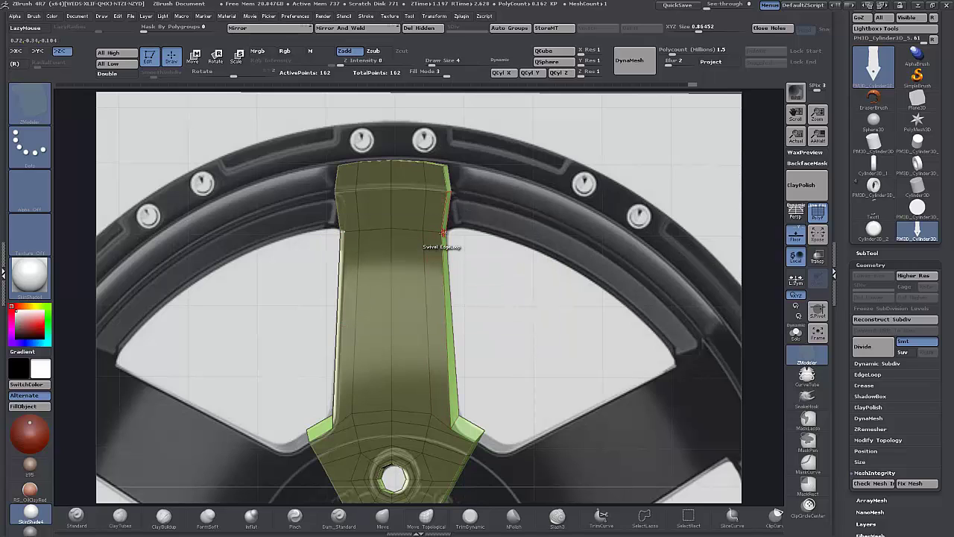
left_click_drag(441, 232, 439, 233)
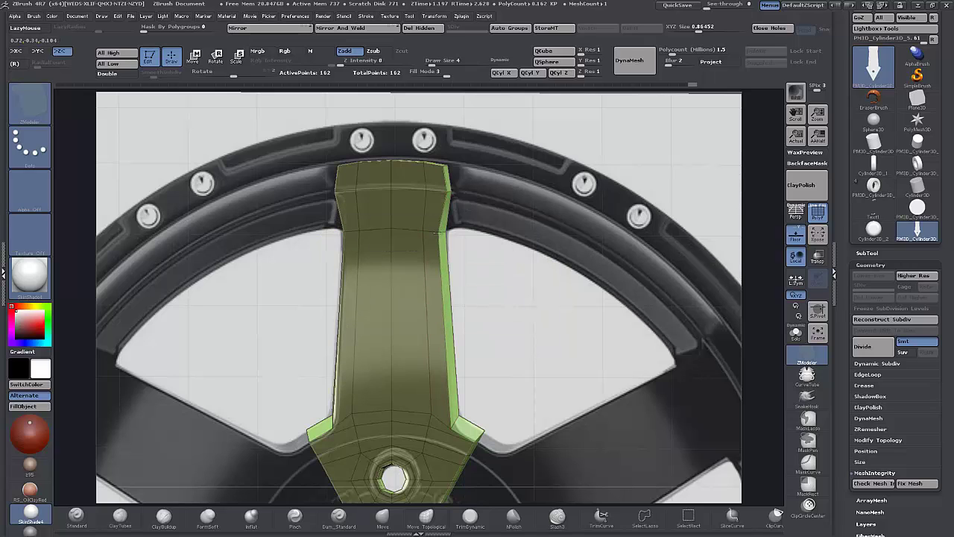
- Try to extrude the flat island of side faces at the spoke's rim end with QMesh, then undo it
left_click_drag(515, 274, 528, 274, "shift")
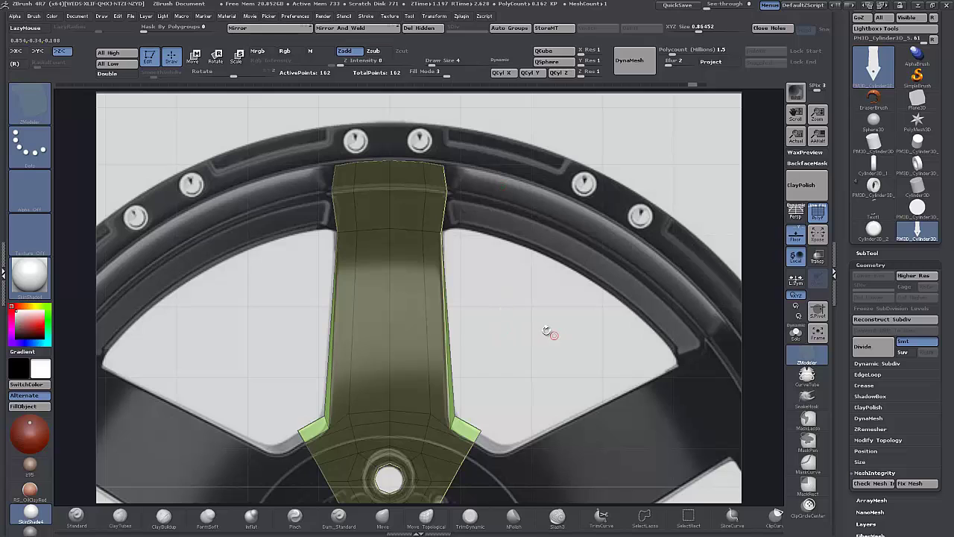
left_click_drag(548, 332, 527, 327)
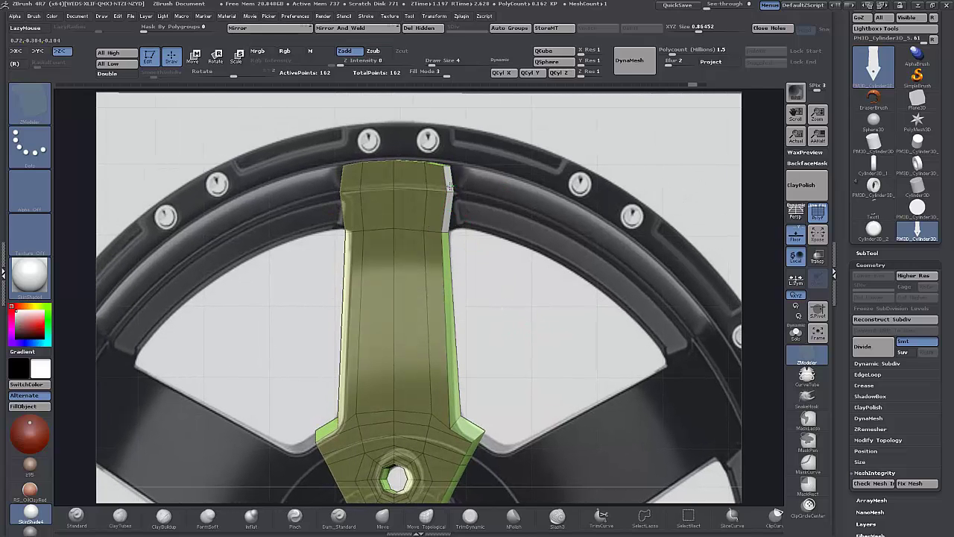
key("space")
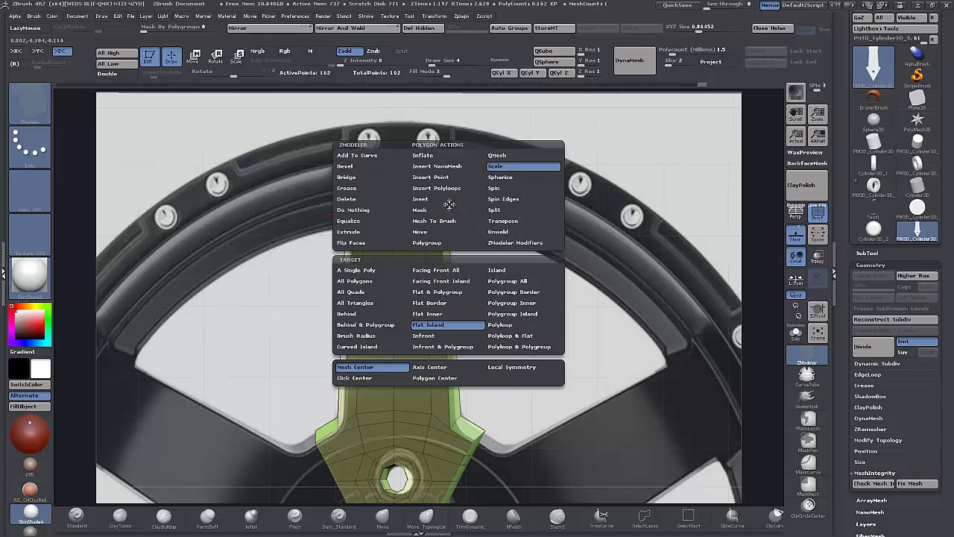
left_click(506, 156)
left_click_drag(447, 198, 456, 216)
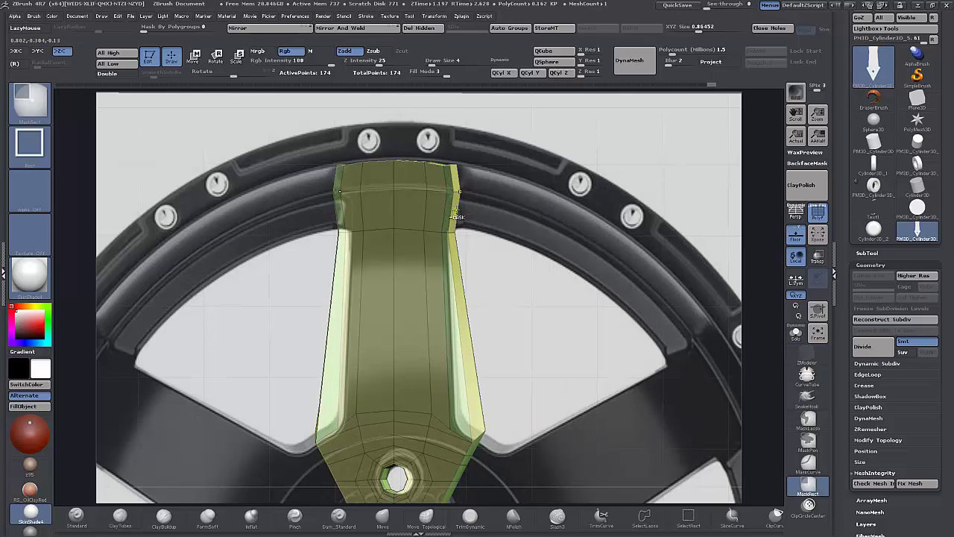
key("ctrl+z")
- Extrude the single side polygons at the spoke's rim end outward along the rim on both sides with QMesh
key("space")
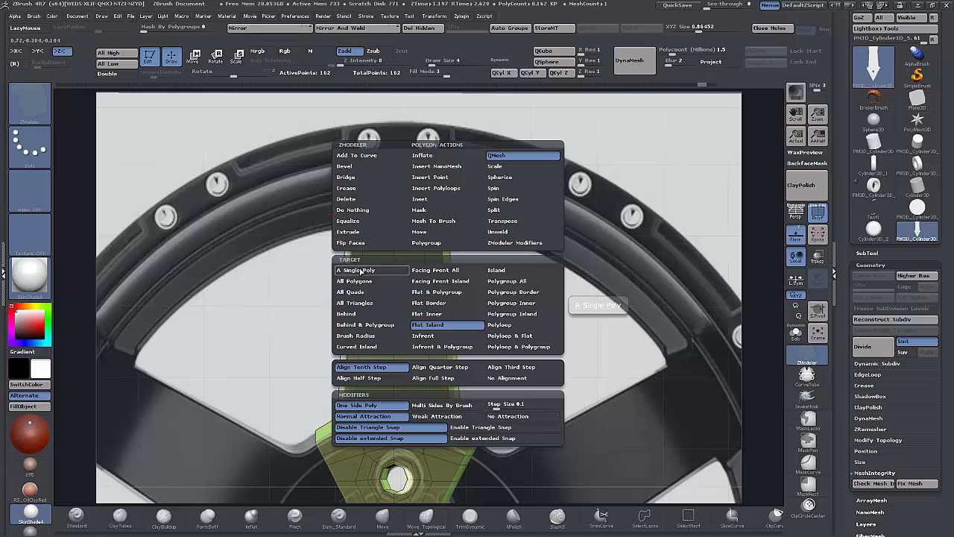
left_click(360, 270)
left_click_drag(446, 200, 483, 209)
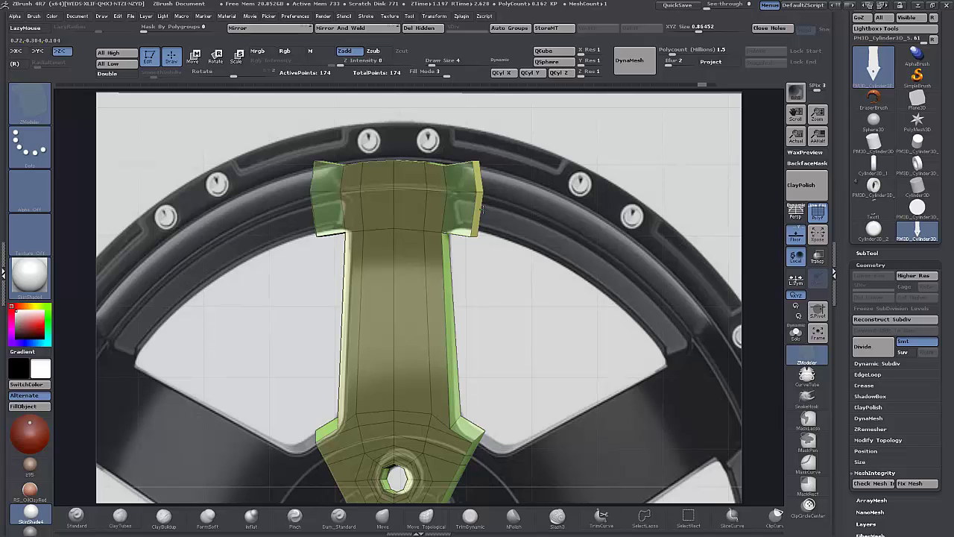
- Isolate the upper outer corner of the new side extension with a mask and move it onto the reference's rim arc
left_click_drag(545, 260, 529, 192, "shift")
mouse_move(514, 147)
left_mouse_down("ctrl")
mouse_move(475, 142)
mouse_move(465, 165)
mouse_move(479, 187)
mouse_move(594, 213)
left_mouse_up("ctrl")
left_click(542, 220, "ctrl")
key("w")
left_click_drag(537, 193, 537, 202)
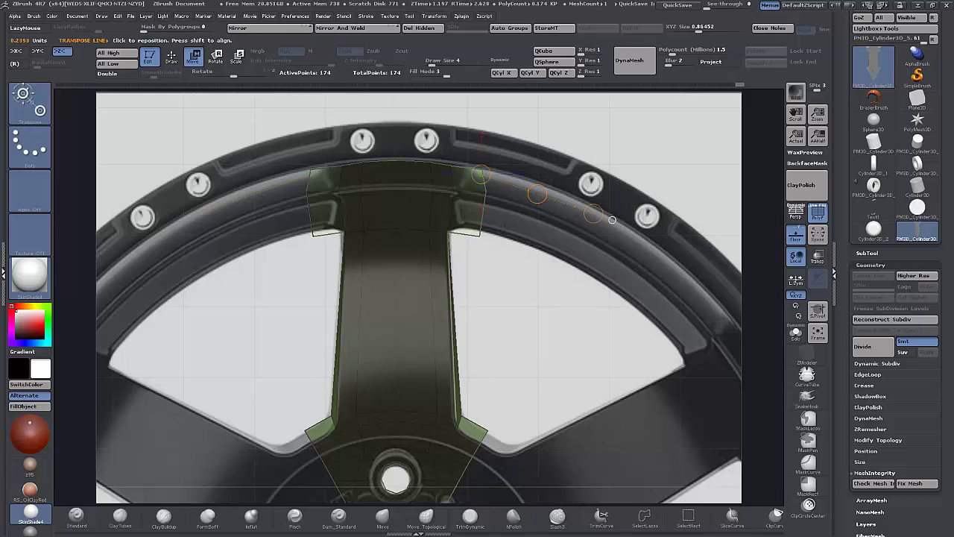
- Isolate the lower outer corner of the side extension and move it inward toward the spoke to taper the extension
left_click(491, 234, "ctrl")
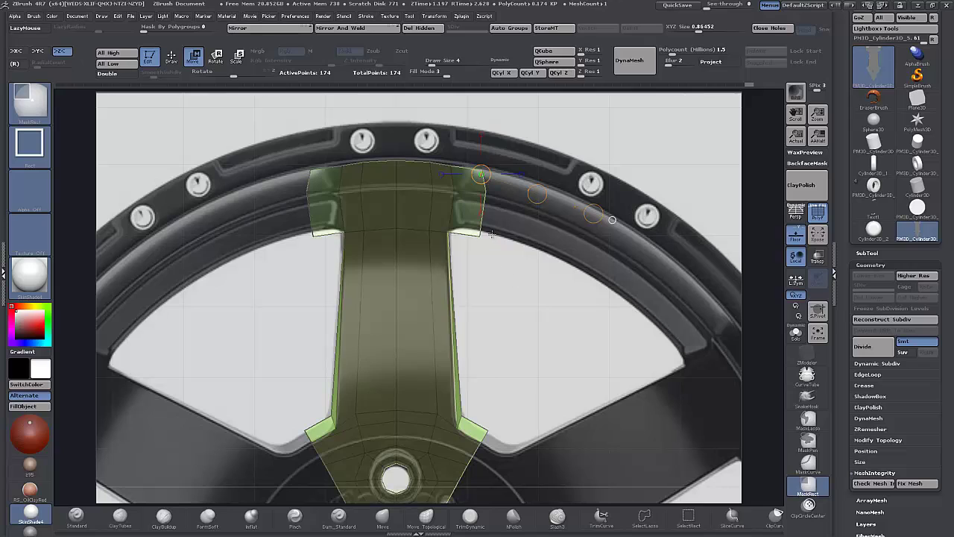
left_click(485, 268, "ctrl")
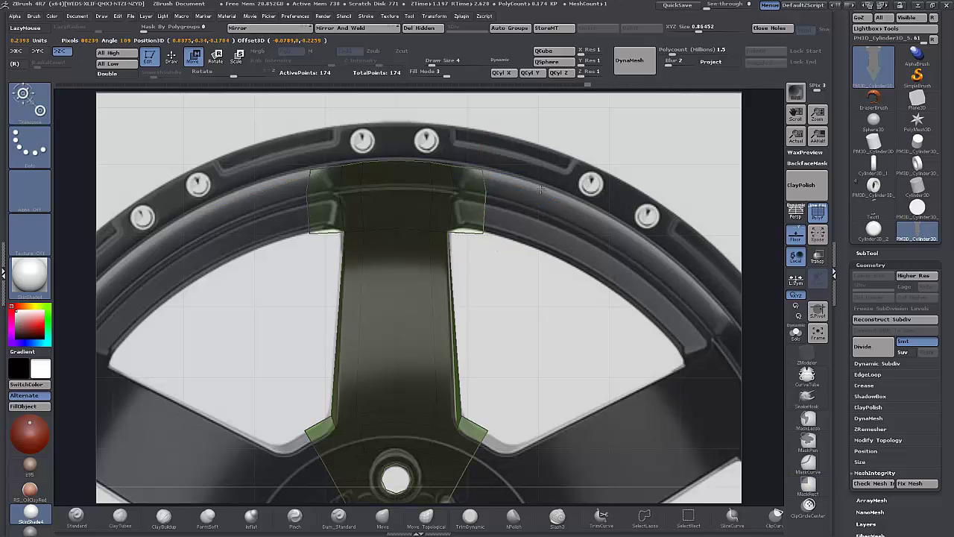
left_click_drag(533, 187, 519, 186)
left_click(517, 183)
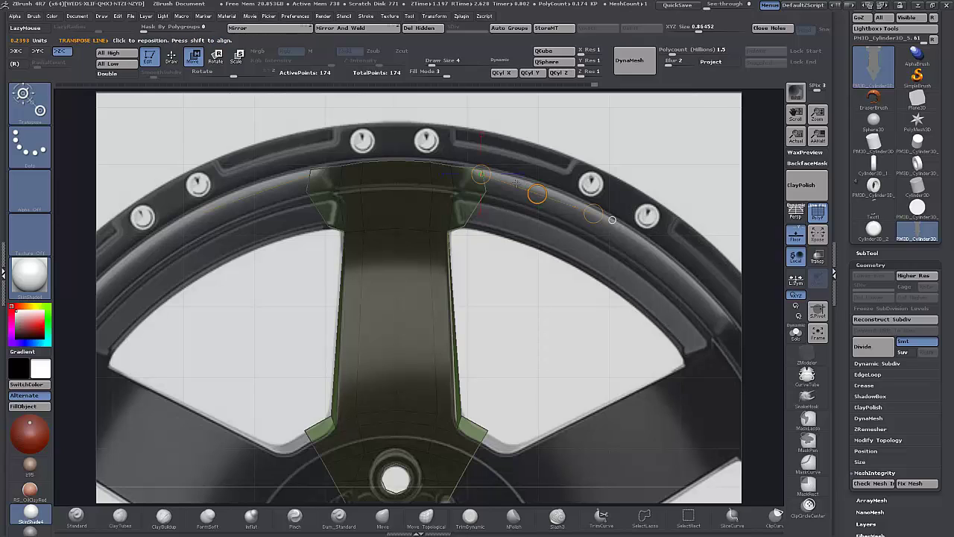
- Adjust the upper point where the side extension meets the spoke to the reference arc, then clear the mask
mouse_move(458, 152)
left_mouse_down("ctrl")
mouse_move(450, 145)
mouse_move(443, 177)
left_mouse_up("ctrl")
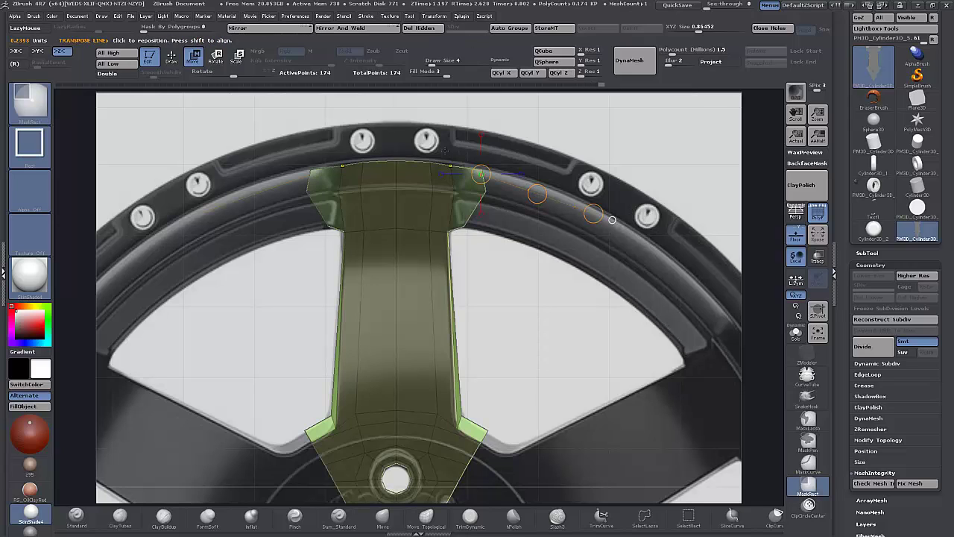
left_click(445, 133, "ctrl")
left_click_drag(537, 195, 536, 195)
mouse_move(542, 254)
left_mouse_down()
mouse_move(527, 260)
mouse_move(515, 246)
left_mouse_up()
left_click_drag(514, 246, 511, 241, "ctrl")
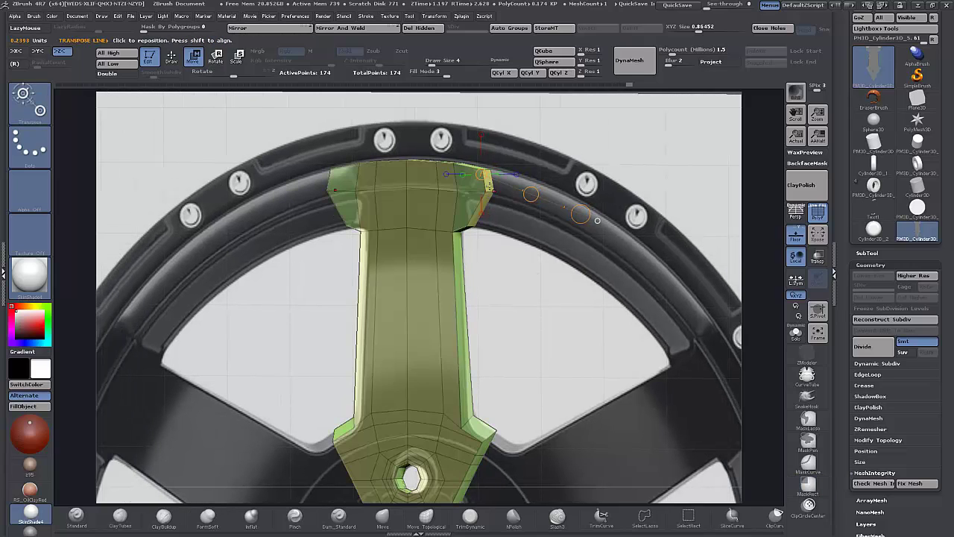
- Extrude the end faces of the side extensions farther outward along the rim using QMesh with the Polygroup Island target
key("q")
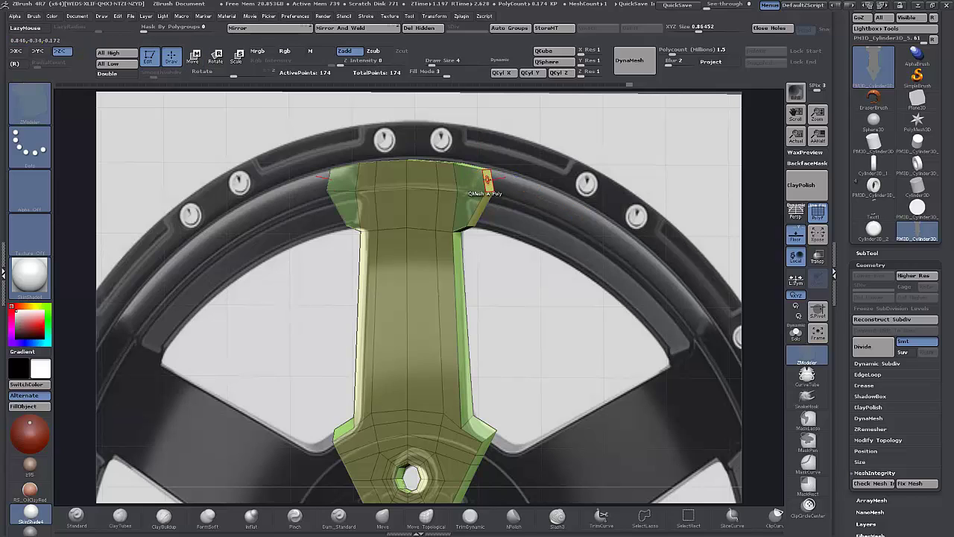
key("space")
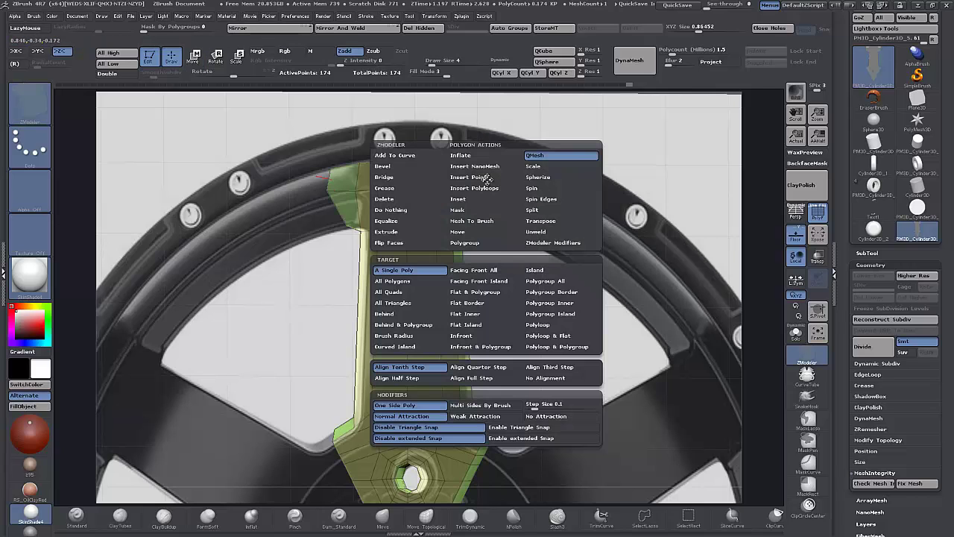
left_click(538, 314)
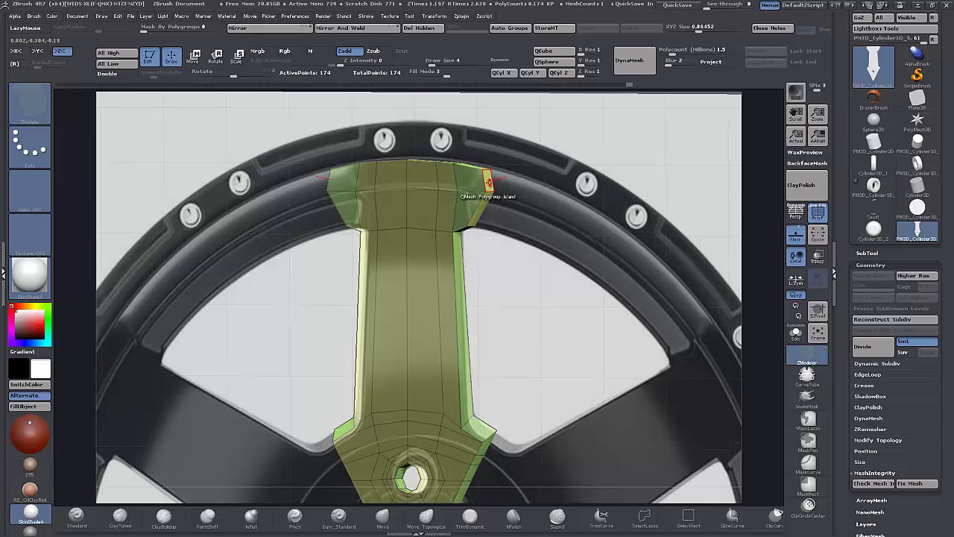
left_click_drag(494, 198, 544, 247)
left_click(544, 246)
left_click_drag(515, 336, 523, 336)
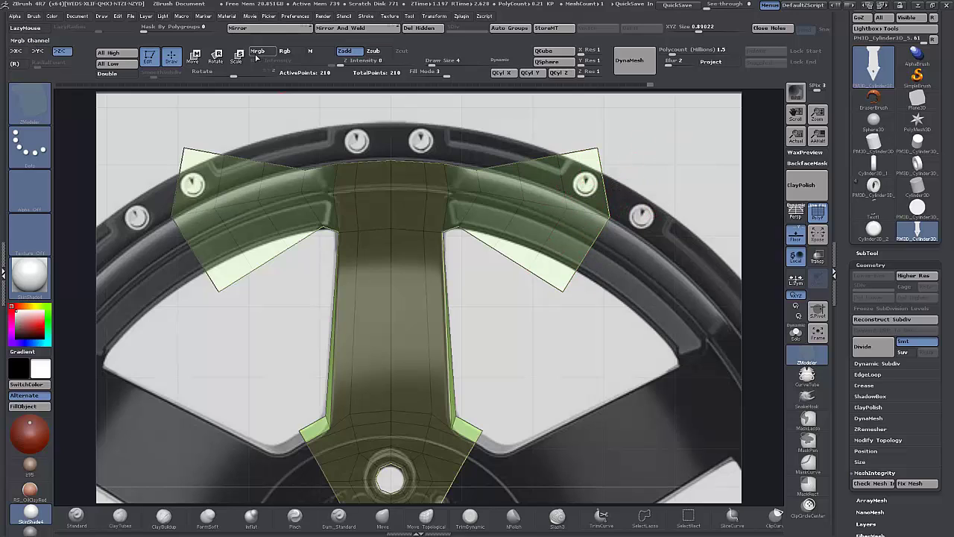
- Isolate the lower-edge points of the extruded rim sections one by one and move them onto the reference's window arc
key("w")
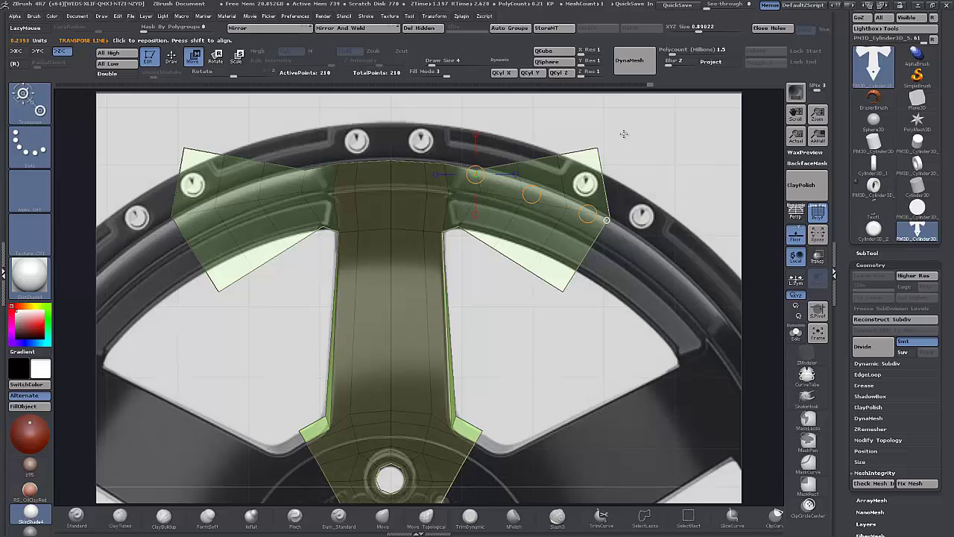
mouse_move(485, 260)
left_mouse_down("ctrl")
mouse_move(504, 237)
mouse_move(496, 264)
left_mouse_up("ctrl")
left_click_drag(532, 194, 543, 181)
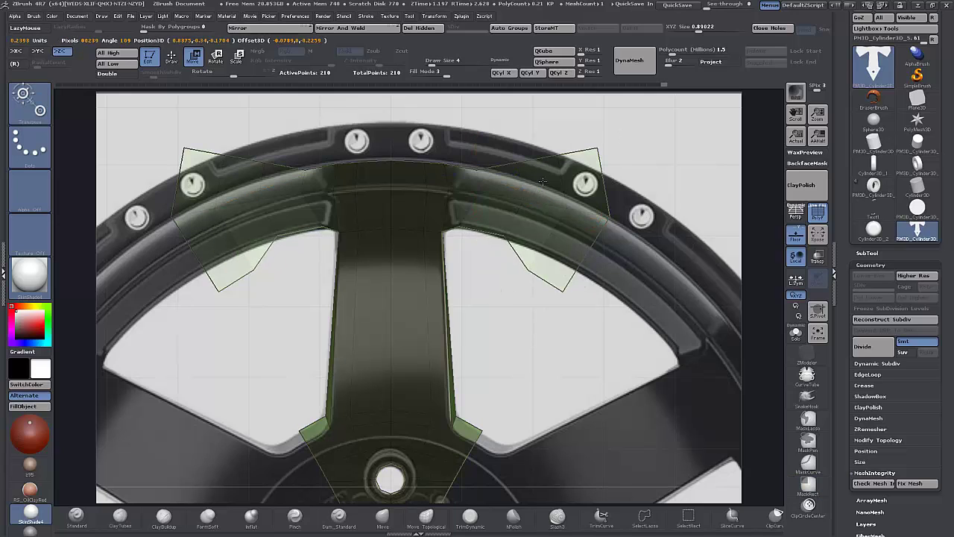
left_click_drag(523, 307, 540, 302, "ctrl")
left_click_drag(512, 258, 536, 290, "ctrl")
left_click(468, 335, "ctrl")
left_click_drag(531, 194, 548, 177)
- Move the lower outer corner of the rim section up onto the reference's window arc
left_click_drag(525, 323, 561, 304, "ctrl")
left_click_drag(547, 311, 578, 285, "ctrl")
key("ctrl+z")
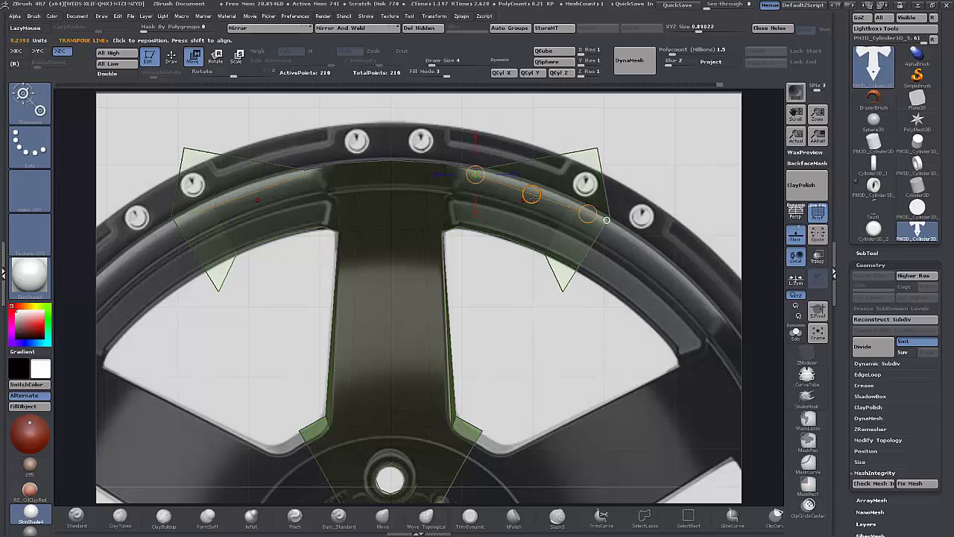
left_click_drag(540, 192, 545, 172)
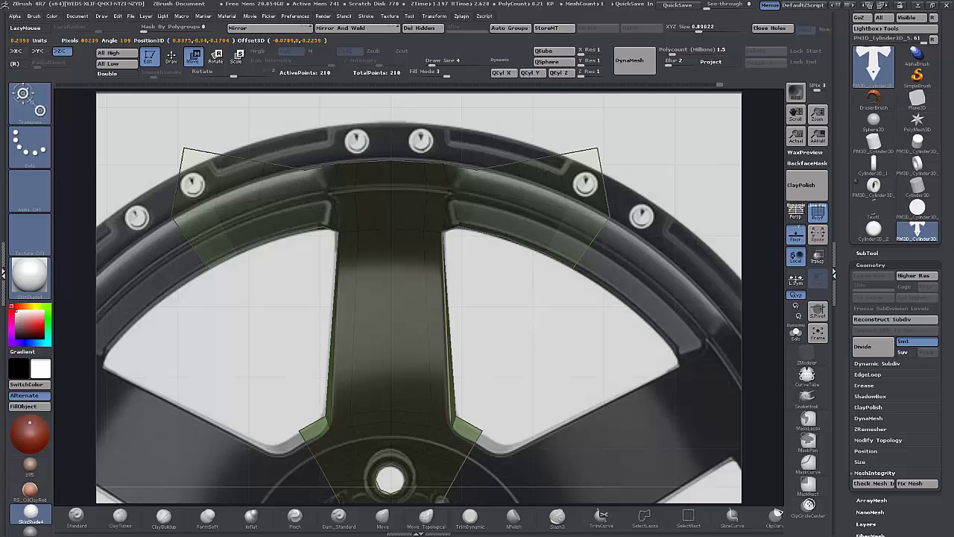
- Isolate the rim section's upper outer corner and move it outward and down onto the wheel's outer edge
left_click_drag(645, 158, 580, 157, "ctrl")
left_click(643, 148, "ctrl")
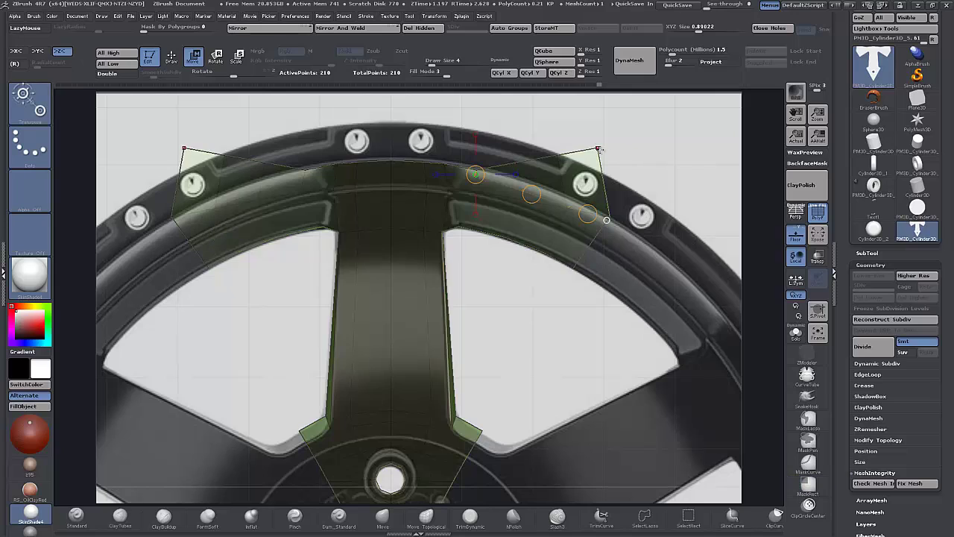
left_click_drag(532, 194, 559, 228)
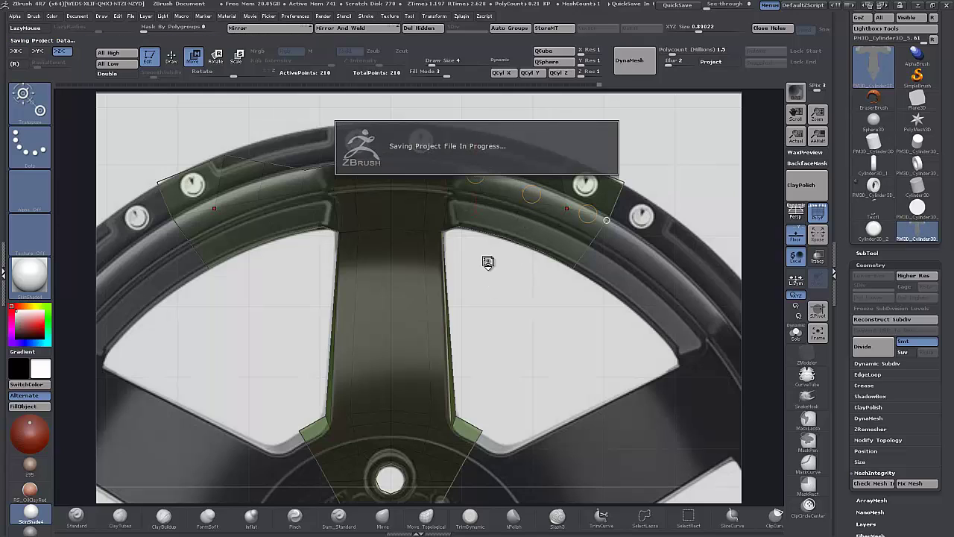
key("ctrl")
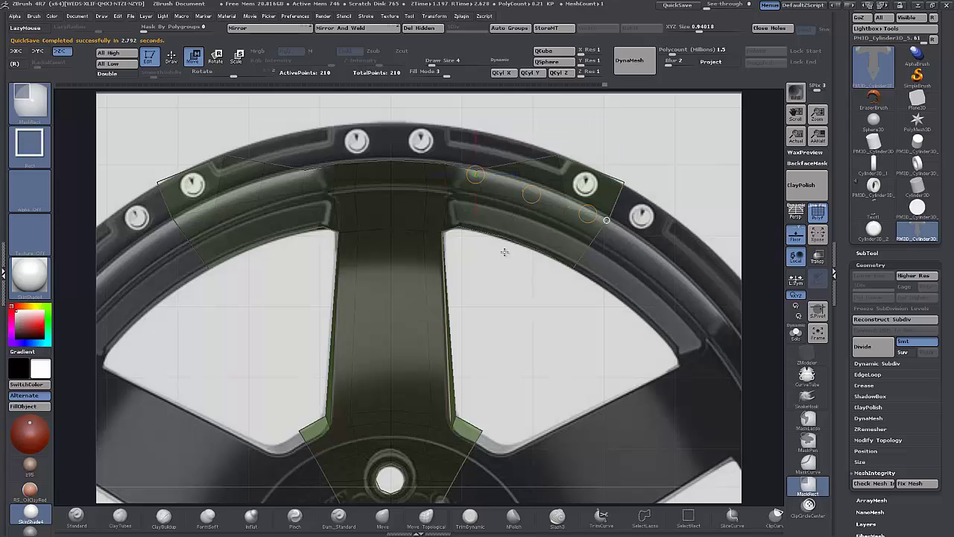
- Fine-tune the rim section's points between the spoke and its outer end, one at a time, to follow the reference curves
left_click_drag(524, 288, 526, 298, "ctrl")
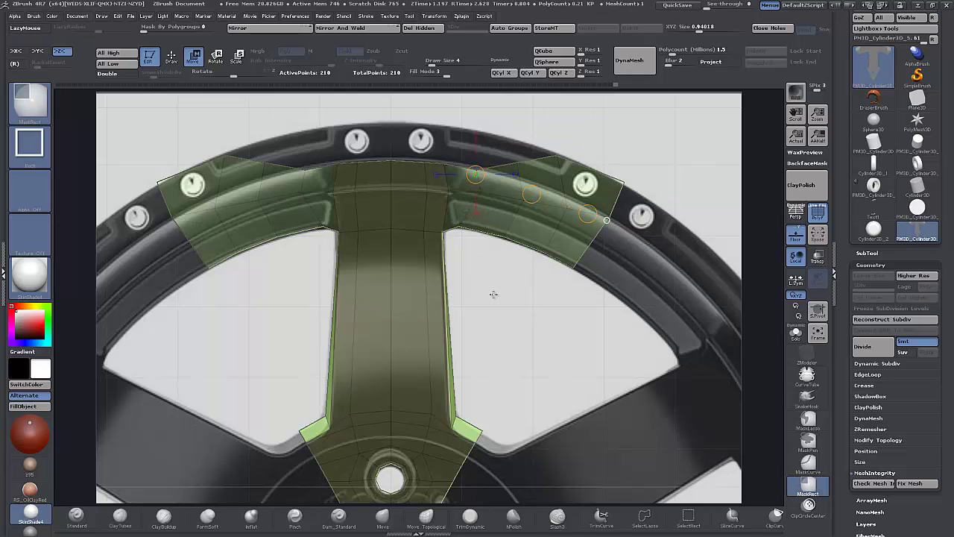
left_click(494, 293, "ctrl")
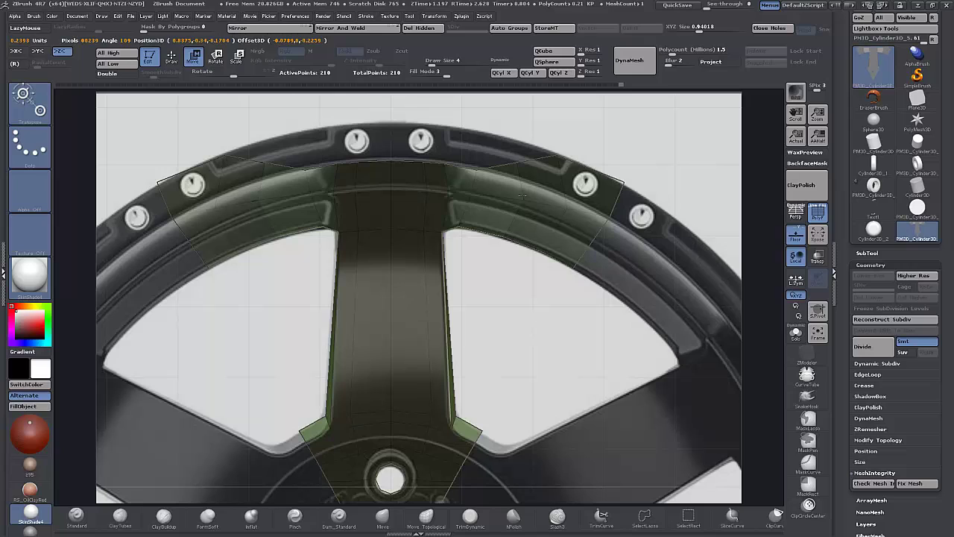
left_click(514, 287, "ctrl")
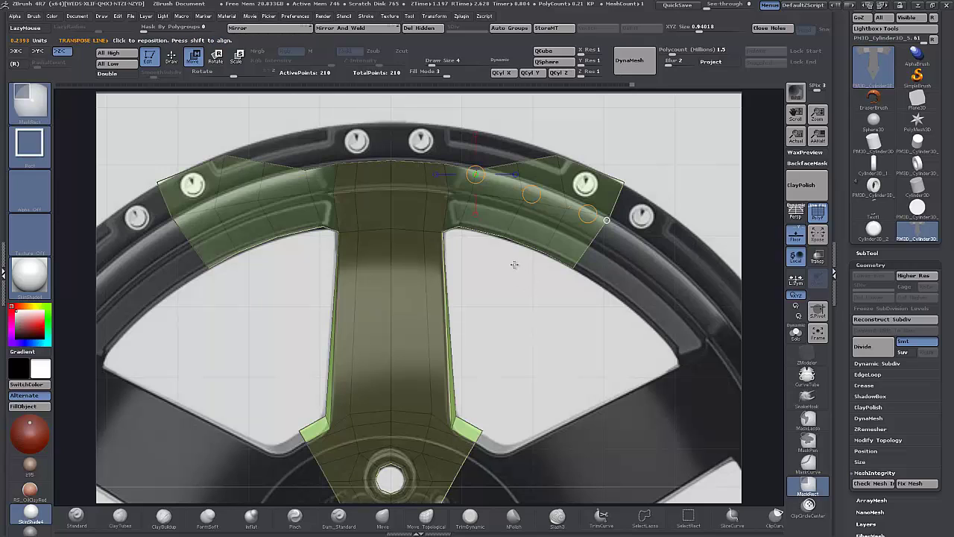
left_click_drag(522, 298, 530, 200, "ctrl")
left_click(516, 268, "ctrl")
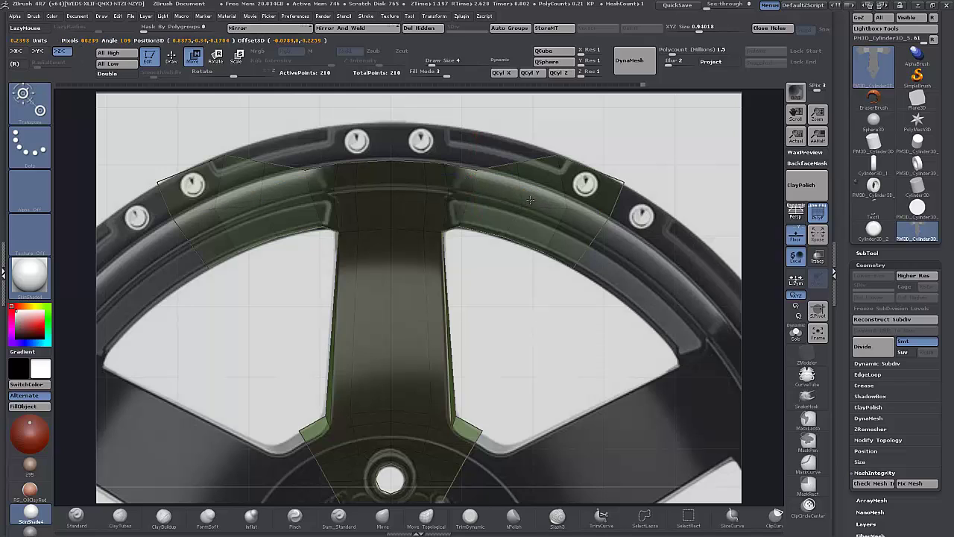
left_click(528, 297, "ctrl")
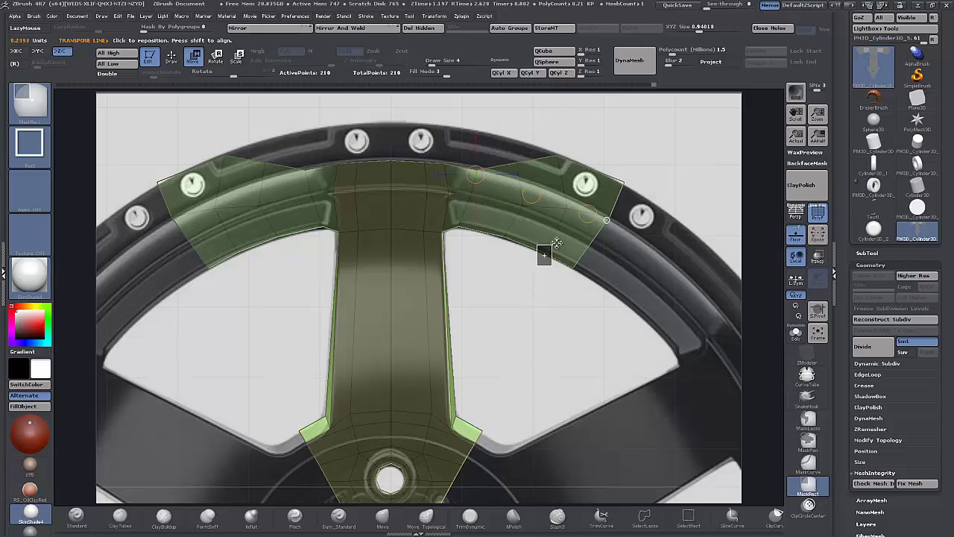
left_click(524, 289, "ctrl")
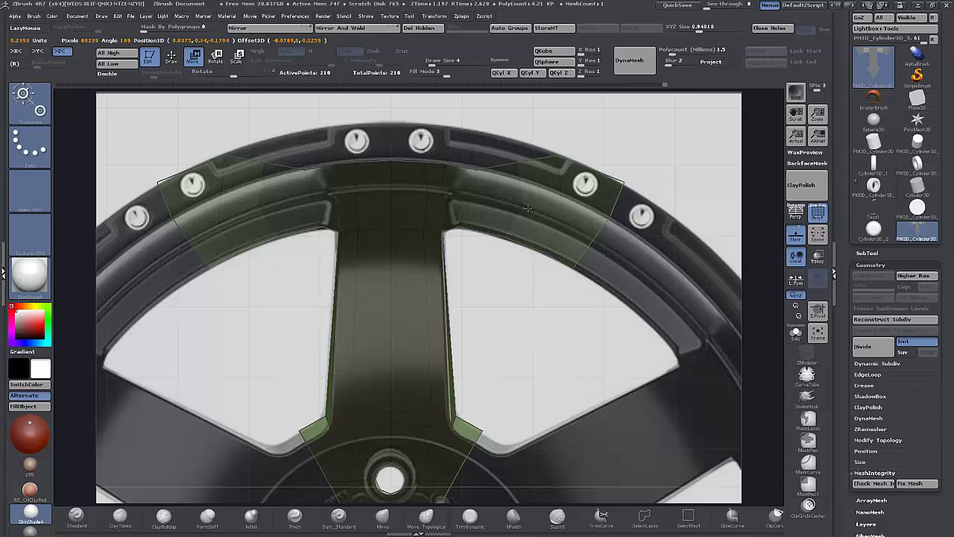
- Adjust the remaining points toward the rim section's outer end to match the reference, undoing one misplaced move
left_click(518, 312, "ctrl")
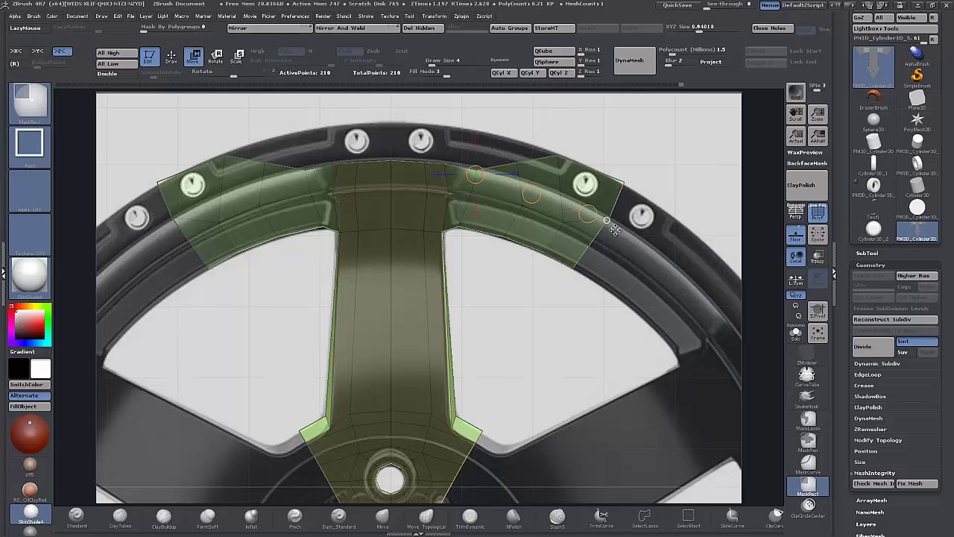
left_click_drag(531, 195, 525, 207)
key("ctrl+z")
left_click(552, 281, "ctrl")
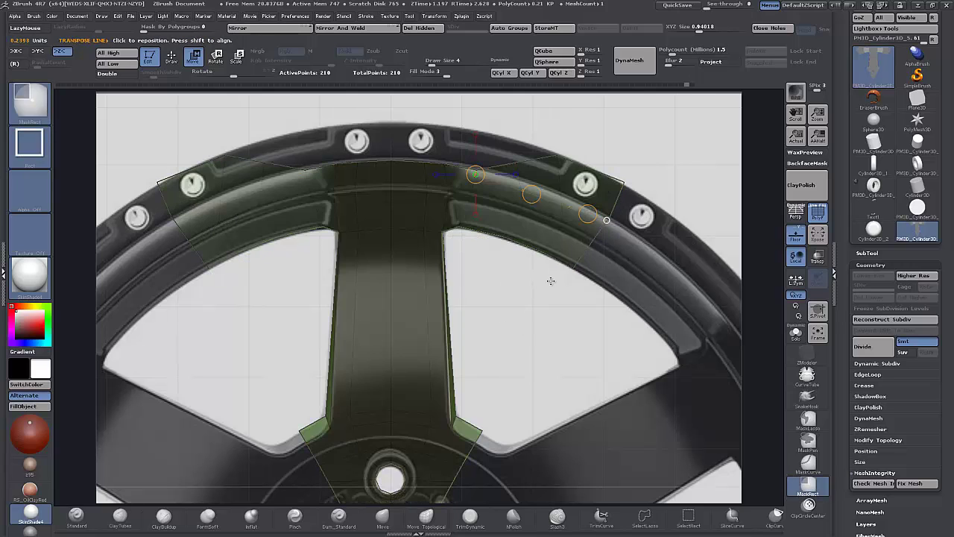
left_click(526, 311, "ctrl")
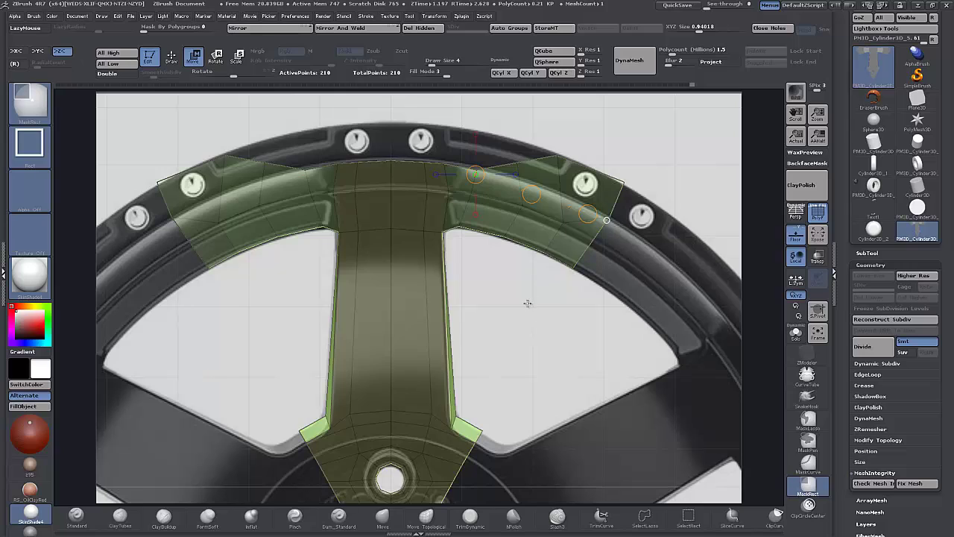
left_click(527, 303, "ctrl")
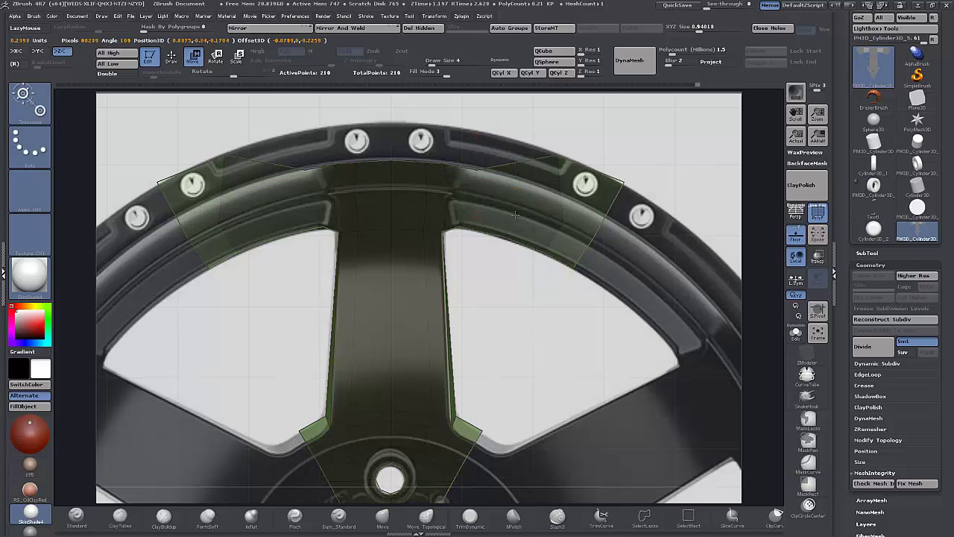
- Isolate the middle point on the rim section's upper edge and move it down onto the reference's inner rim arc
left_click(504, 266, "ctrl")
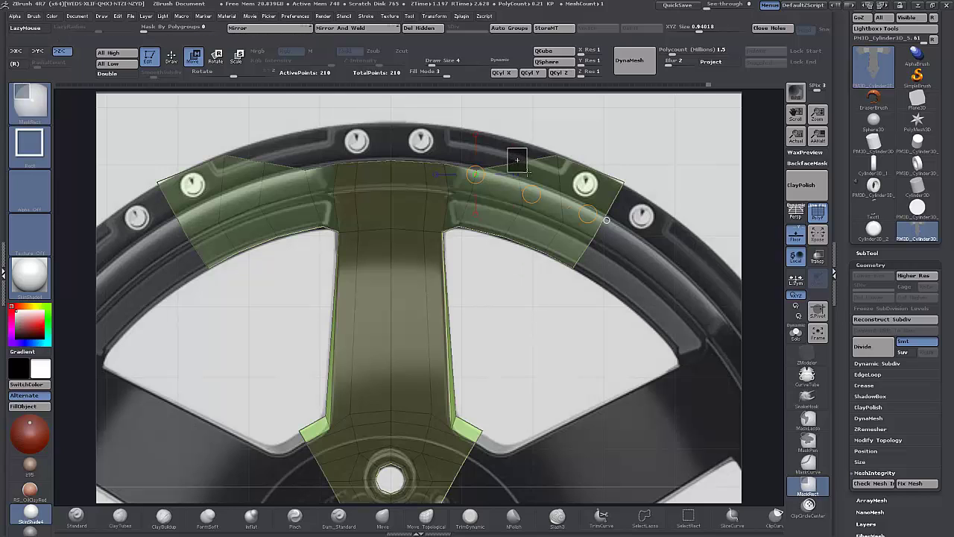
left_click(528, 125, "ctrl")
left_click_drag(530, 194, 528, 212)
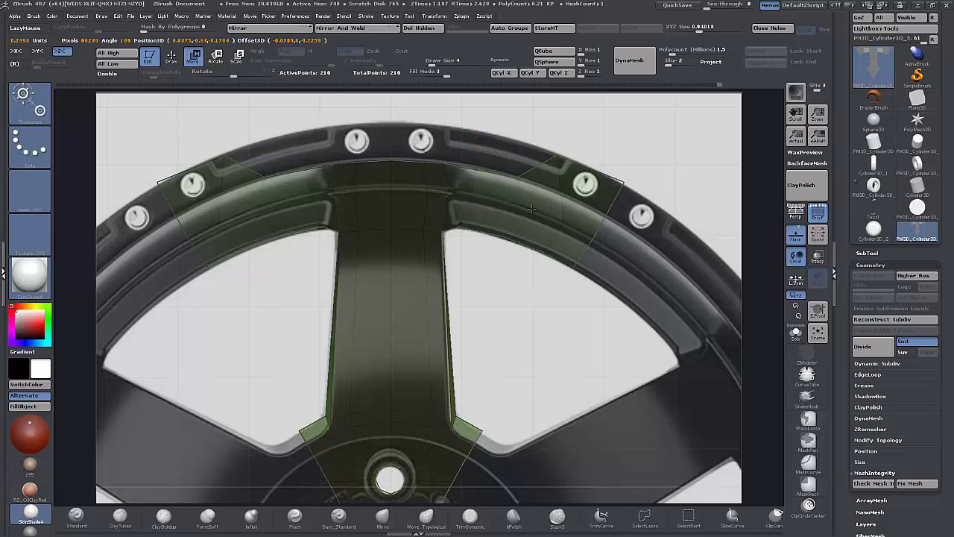
- Isolate the next two points along the rim section's upper edge one at a time and move each onto the inner rim arc
left_click_drag(542, 124, 467, 185, "ctrl")
left_click(526, 128, "ctrl")
left_click_drag(531, 194, 533, 193)
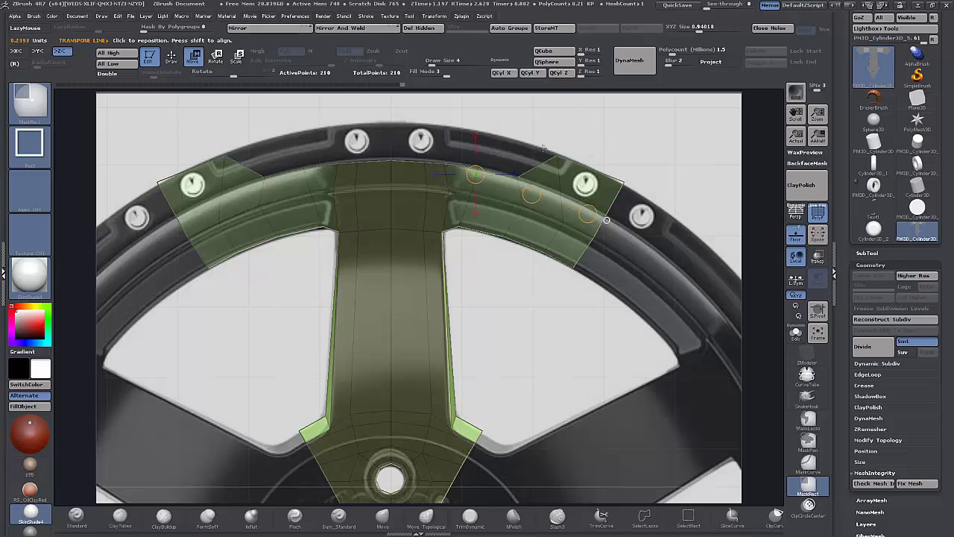
left_click(597, 145, "ctrl")
left_click(583, 144, "ctrl")
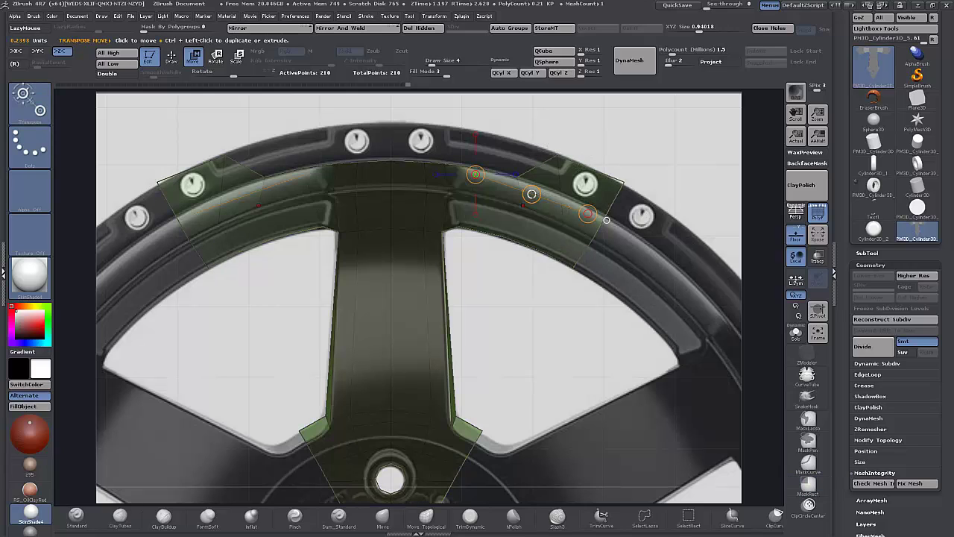
left_click_drag(531, 194, 547, 237)
- Isolate the rim section's upper outer corner, move it down onto the reference's inner rim arc and clear the mask
left_click(556, 131, "ctrl")
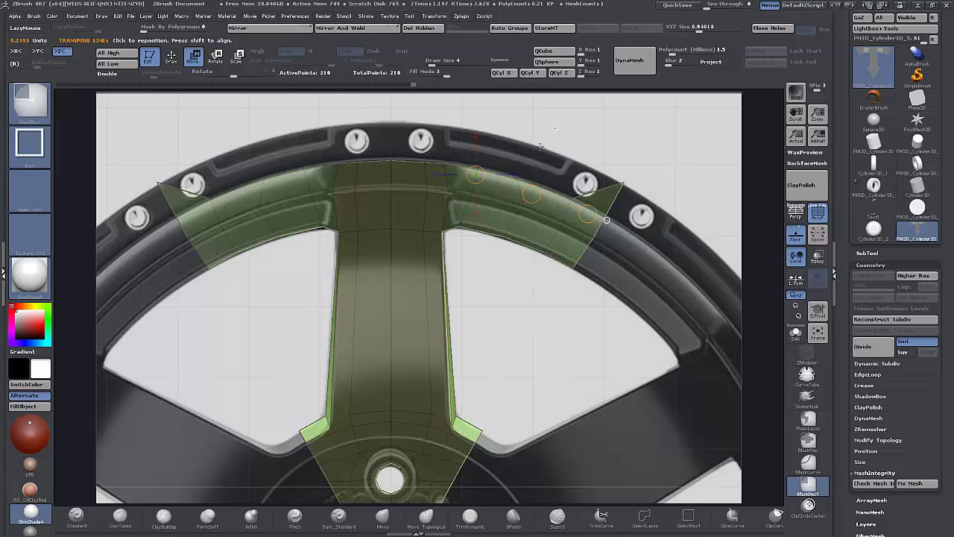
left_click_drag(556, 129, 545, 197, "ctrl")
left_click(567, 141, "ctrl")
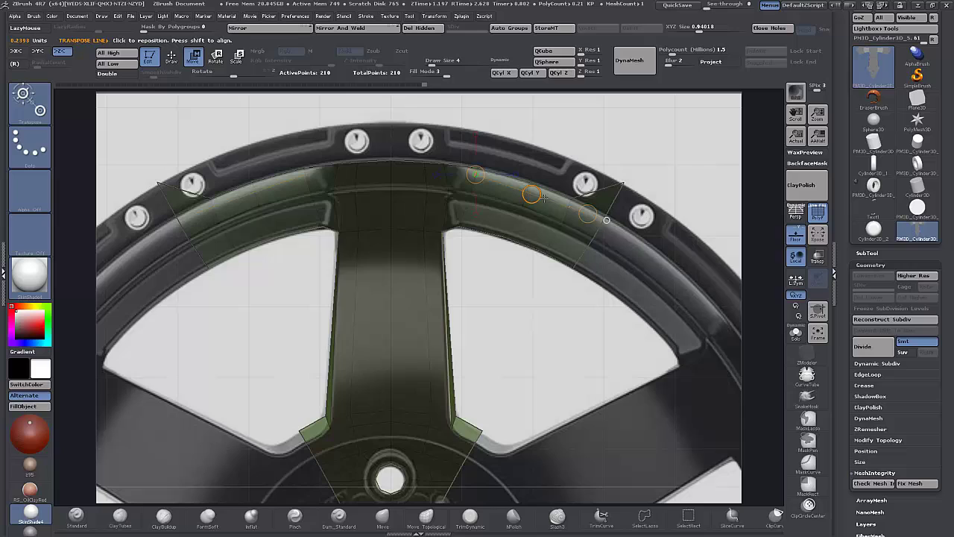
left_click(639, 162, "ctrl")
left_click(657, 131, "ctrl")
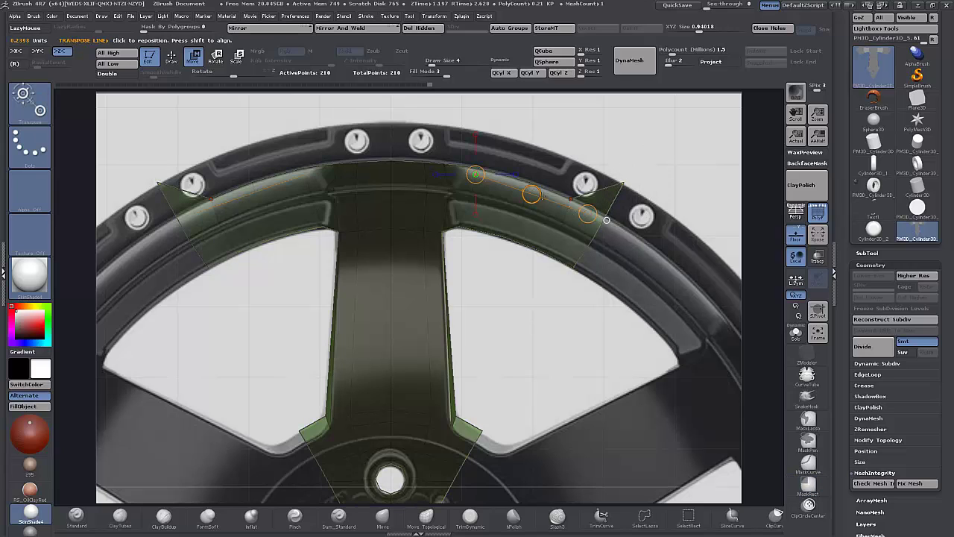
left_click_drag(532, 197, 514, 228)
mouse_move(487, 321)
left_mouse_down("alt")
mouse_move(487, 283)
mouse_move(490, 306)
left_mouse_up("alt")
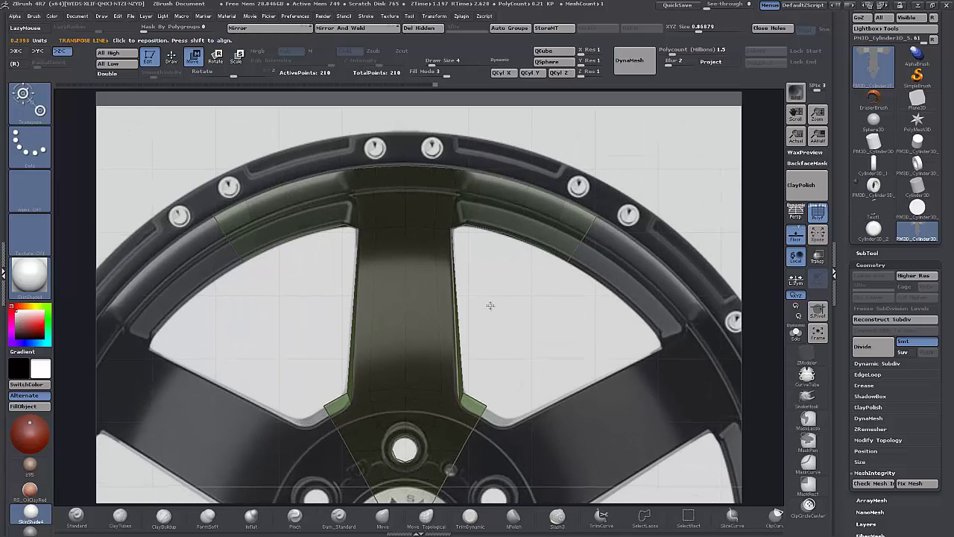
left_click_drag(500, 303, 503, 318)
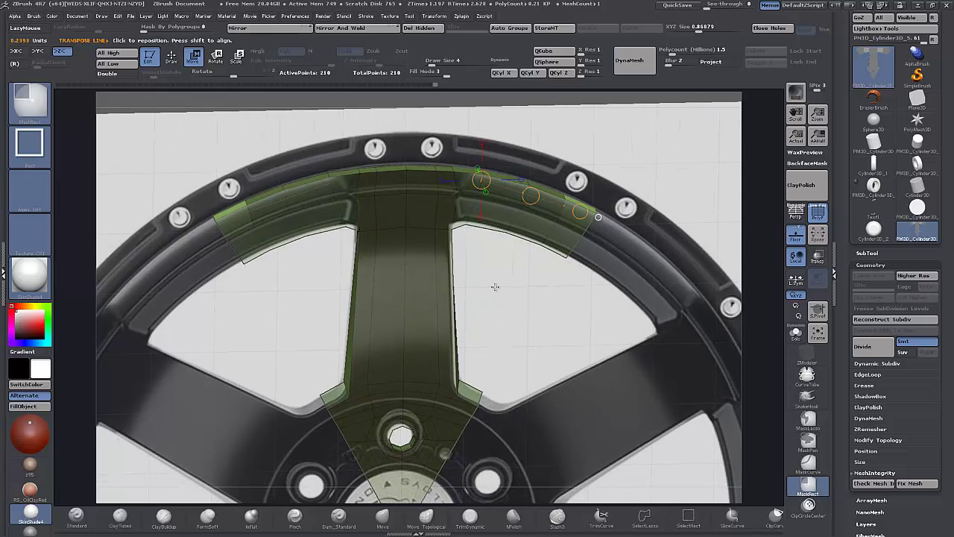
left_click(517, 296, "ctrl")
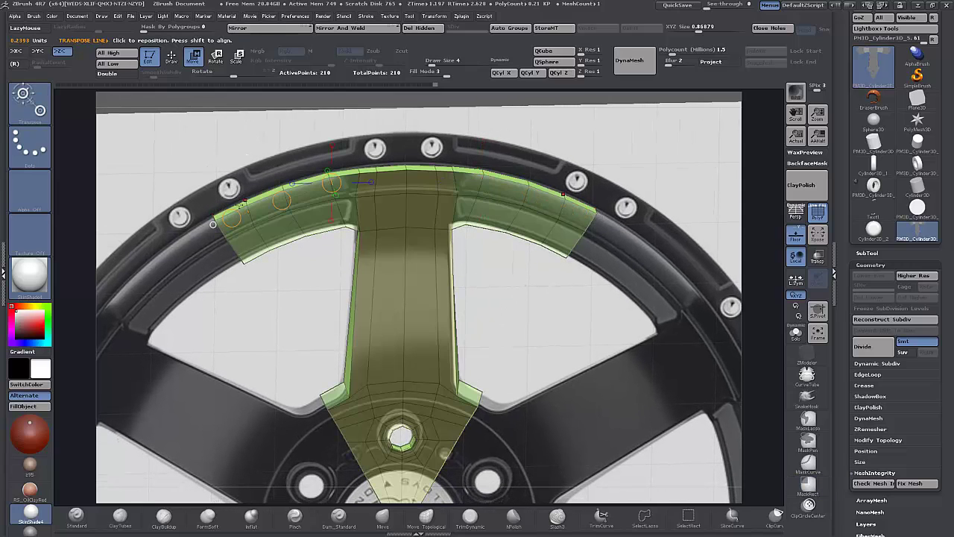
- Try to extrude the rim section's upper edge faces outward with QMesh targeting the polygroup island, then undo it
mouse_move(224, 330)
left_mouse_down()
mouse_move(256, 315)
mouse_move(239, 325)
left_mouse_up()
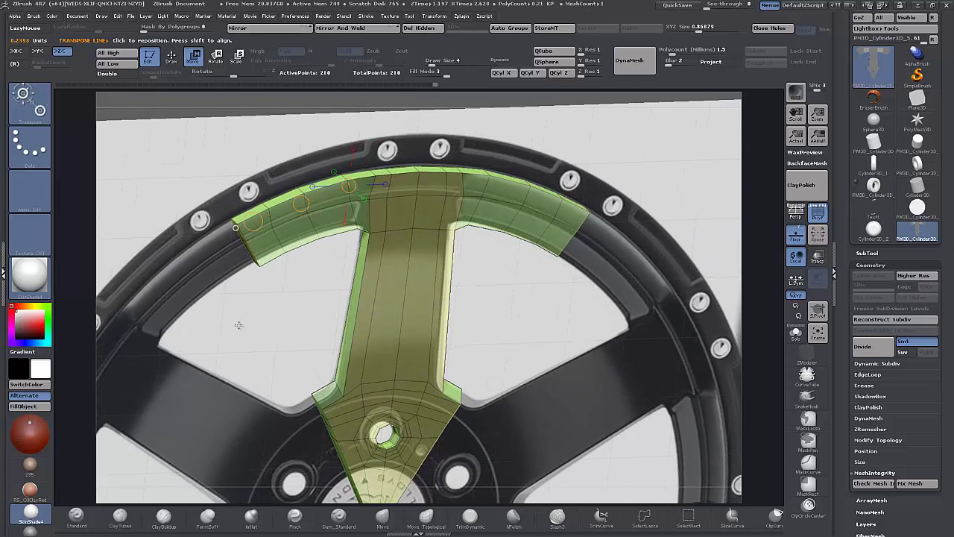
left_click(172, 60)
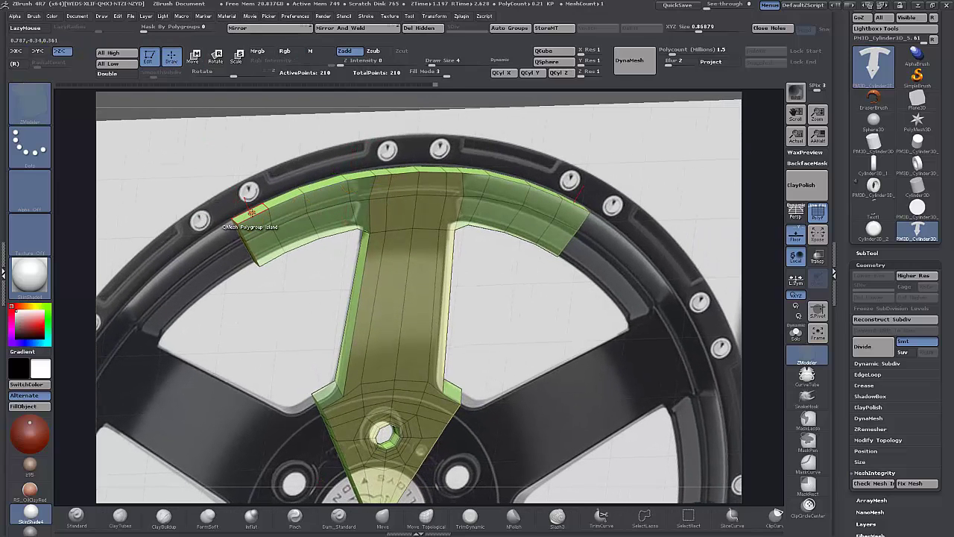
left_click(251, 213)
key("ctrl+z")
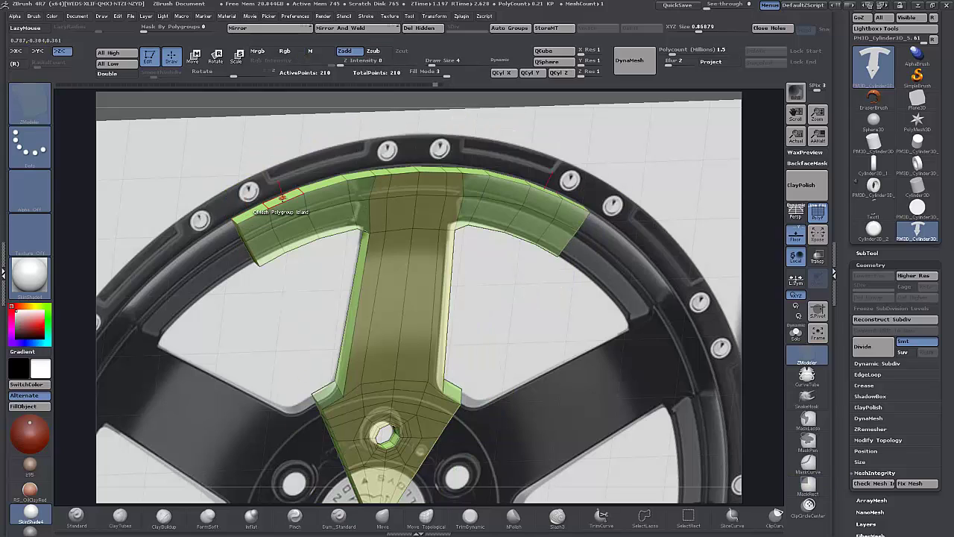
left_click_drag(289, 195, 272, 160)
key("ctrl+z")
- Extrude the strip of faces along the rim section's upper edge partway outward with QMesh targeting A Single Poly
left_click_drag(520, 280, 499, 313)
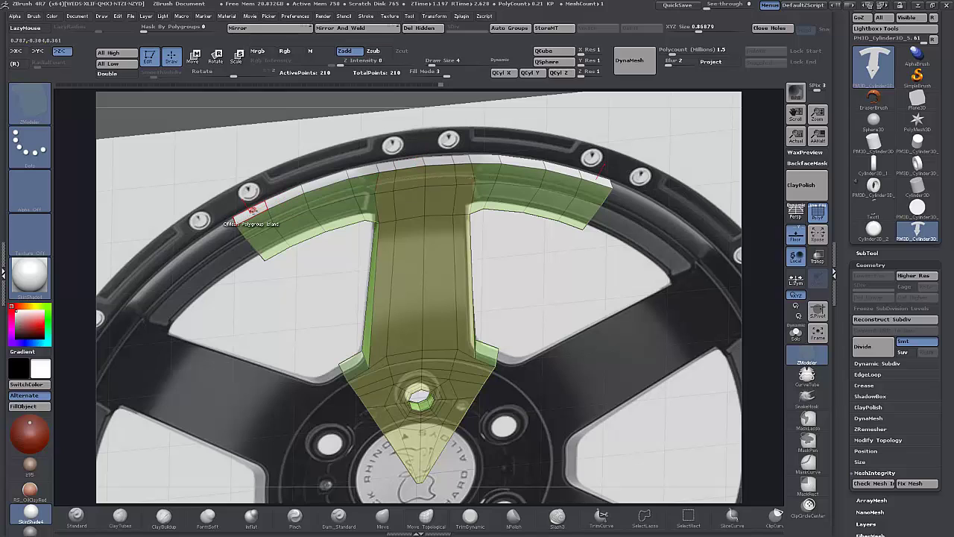
key("space")
left_click(171, 270)
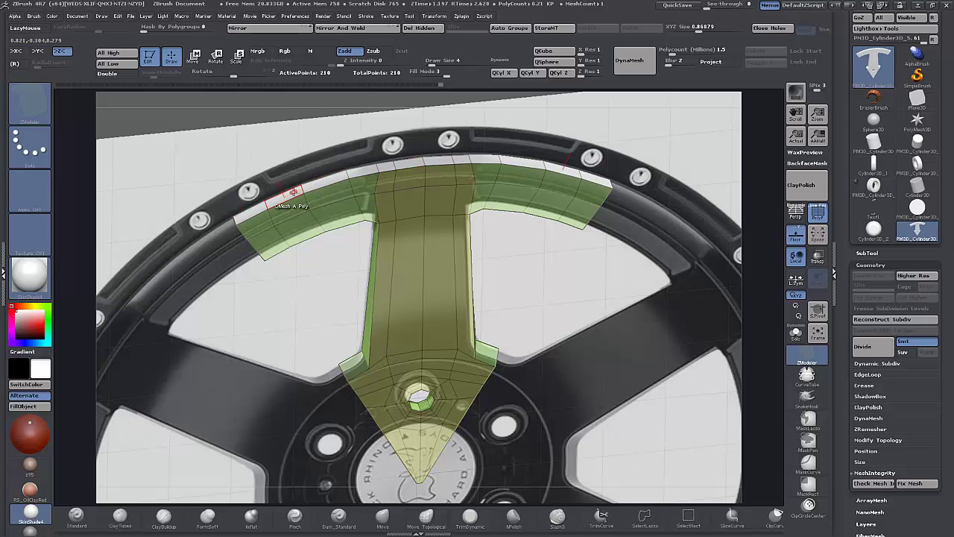
left_click_drag(293, 189, 290, 160)
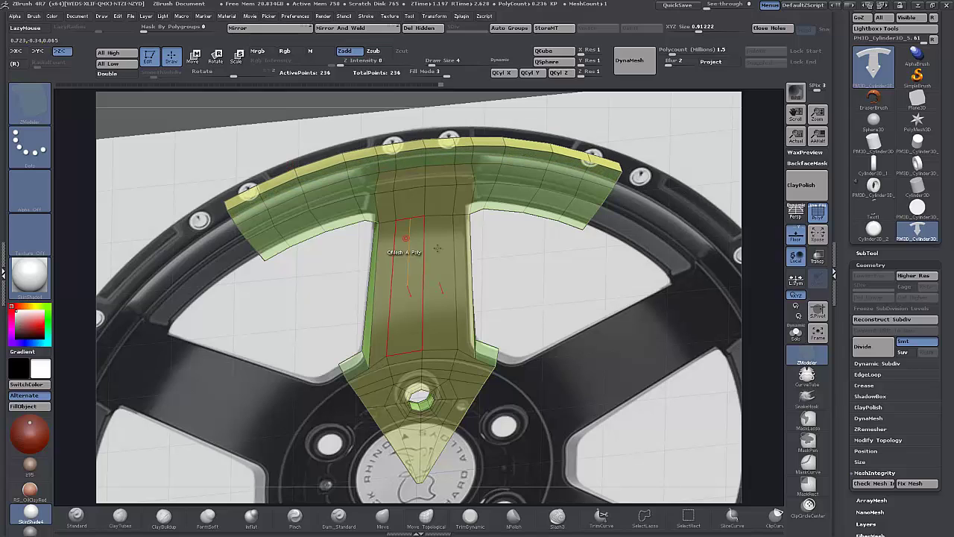
- Extrude the rim section's new upper strip out to the wheel's outer edge with QMesh targeting Polygroup Island
left_click_drag(520, 265, 515, 243)
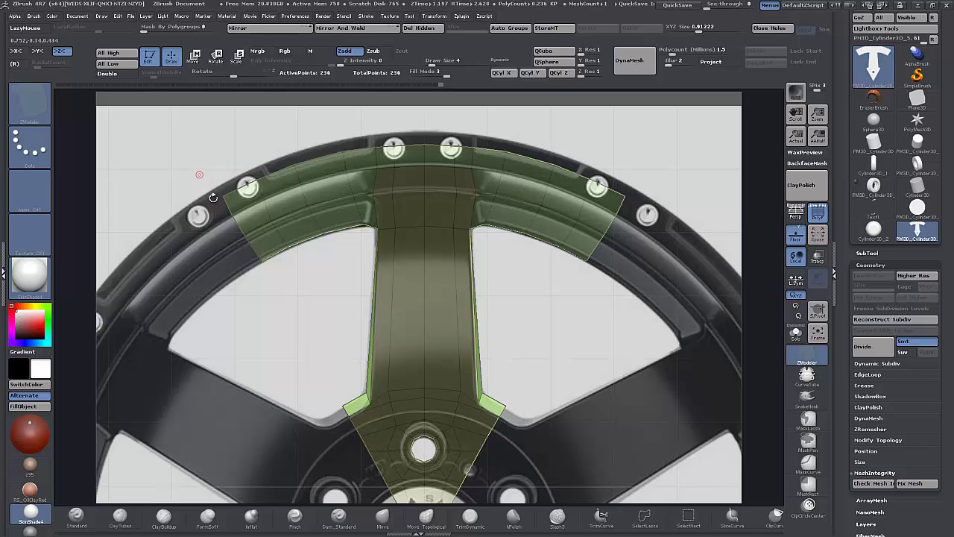
left_click_drag(291, 286, 276, 207)
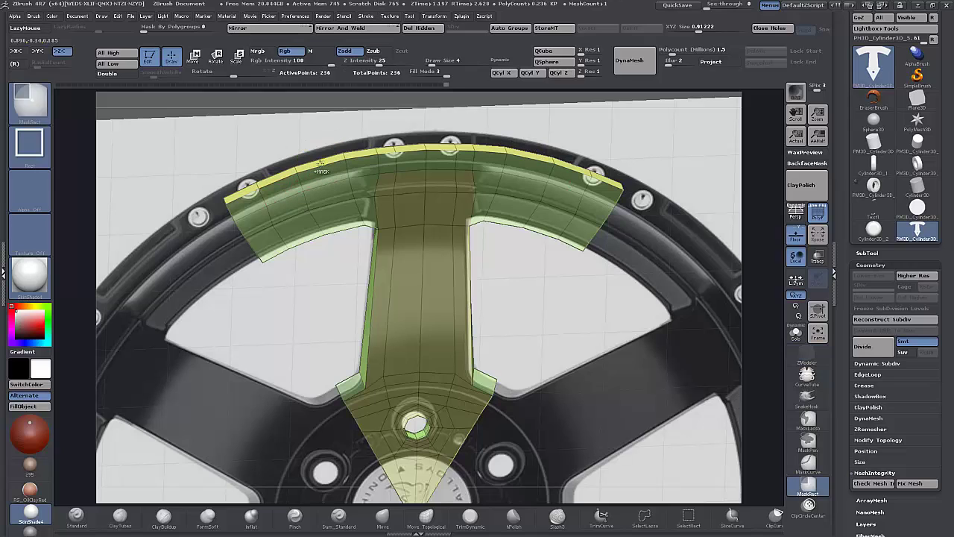
key("space")
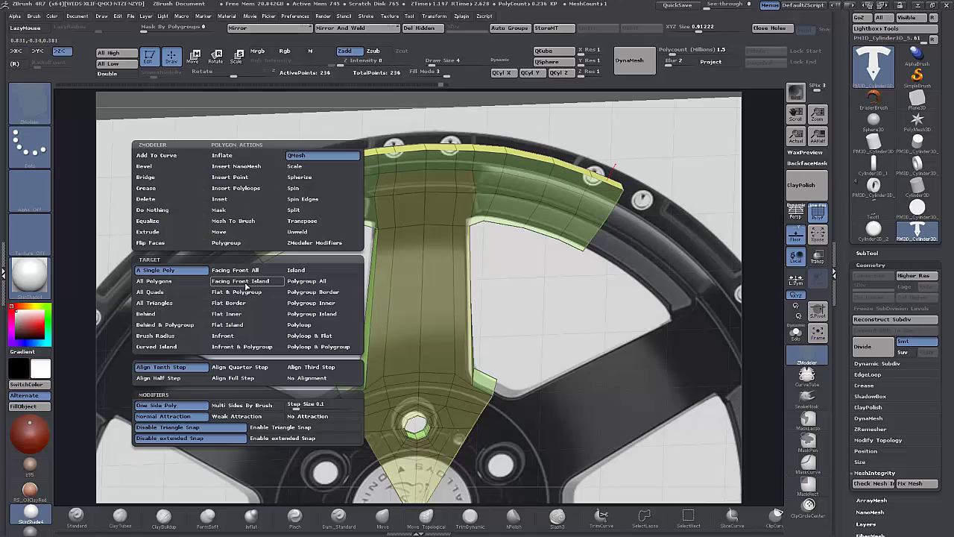
left_click(311, 314)
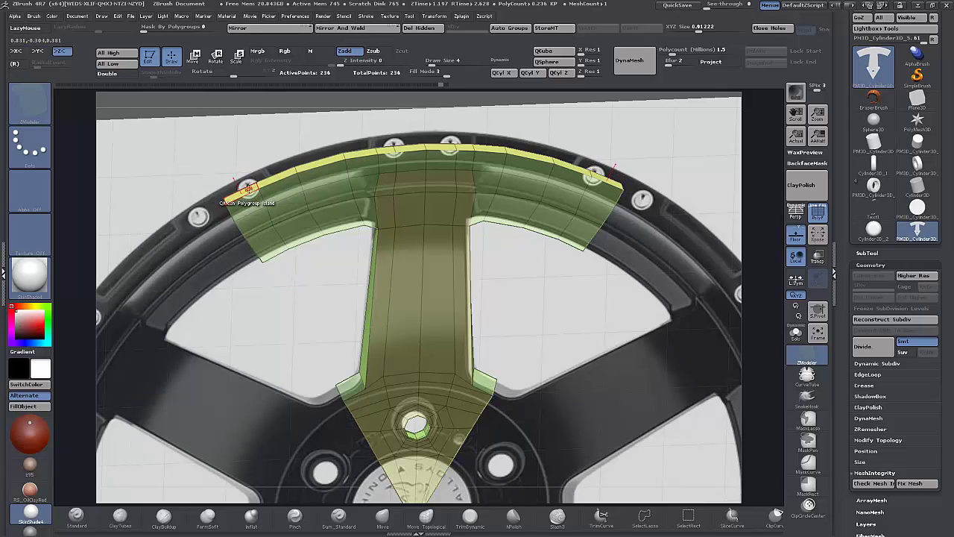
left_click(249, 188)
left_click_drag(295, 268, 293, 232, "shift")
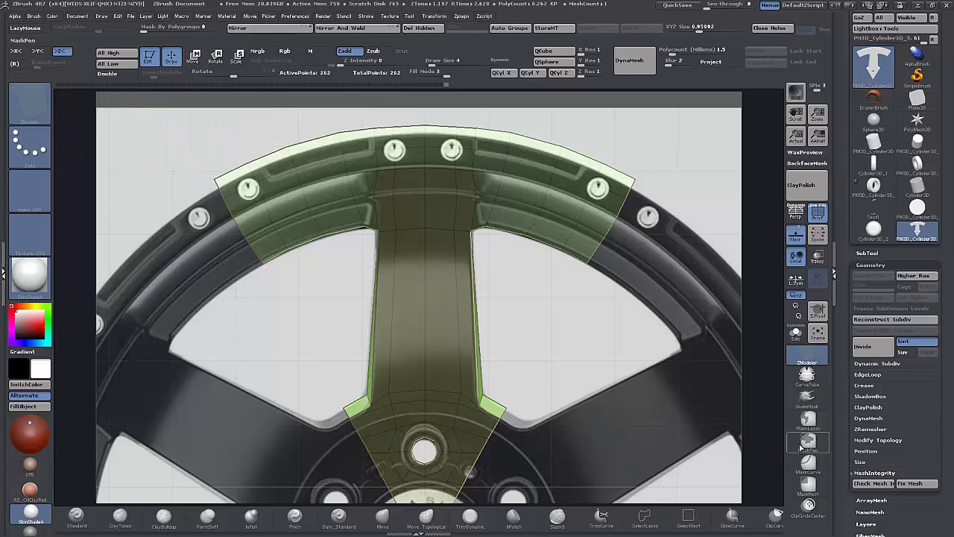
- Isolate the rim section's outermost edge with a lasso mask, move it down onto the wheel's outer arc and clear the mask
mouse_move(195, 148)
left_mouse_down("ctrl")
mouse_move(348, 100)
mouse_move(392, 102)
mouse_move(439, 128)
mouse_move(328, 170)
mouse_move(164, 204)
left_mouse_up("ctrl")
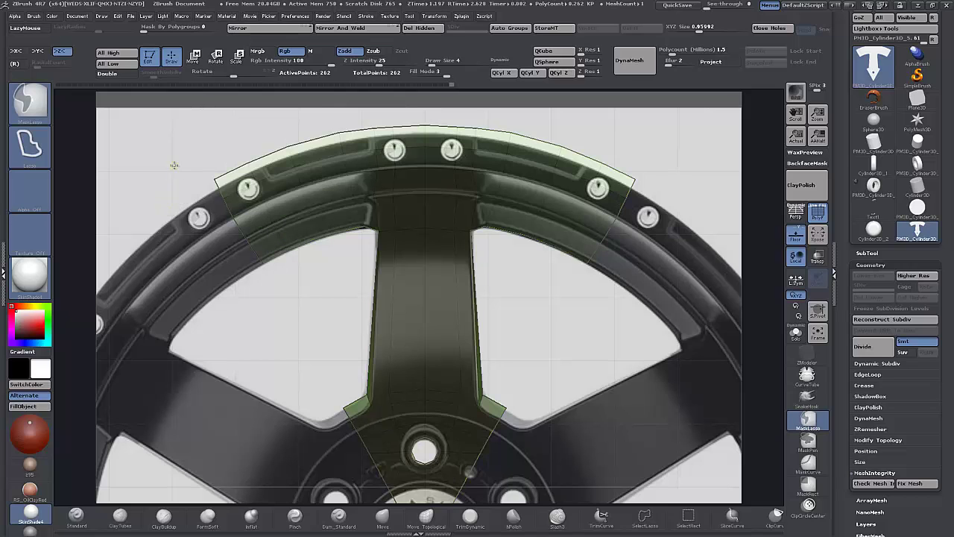
key("w")
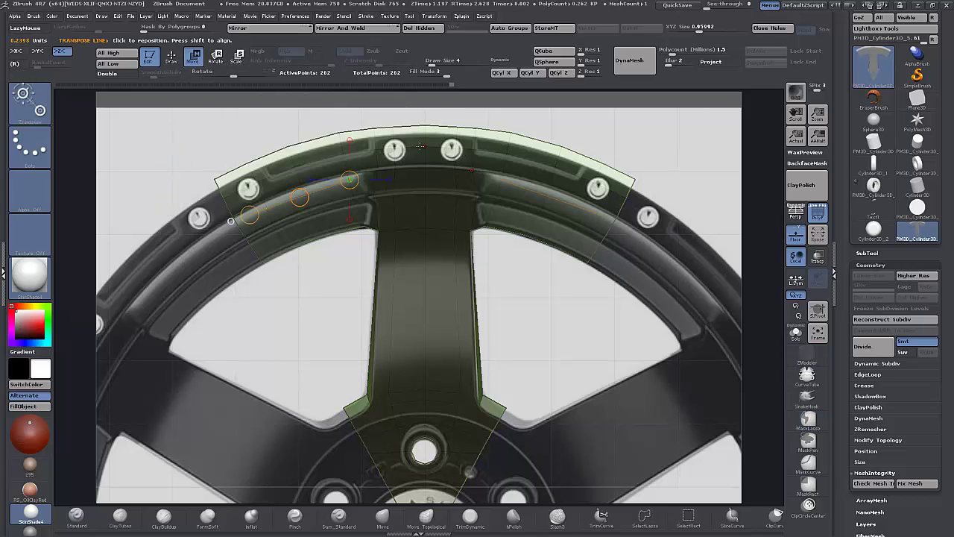
left_click_drag(423, 147, 424, 251)
left_click_drag(424, 199, 424, 211)
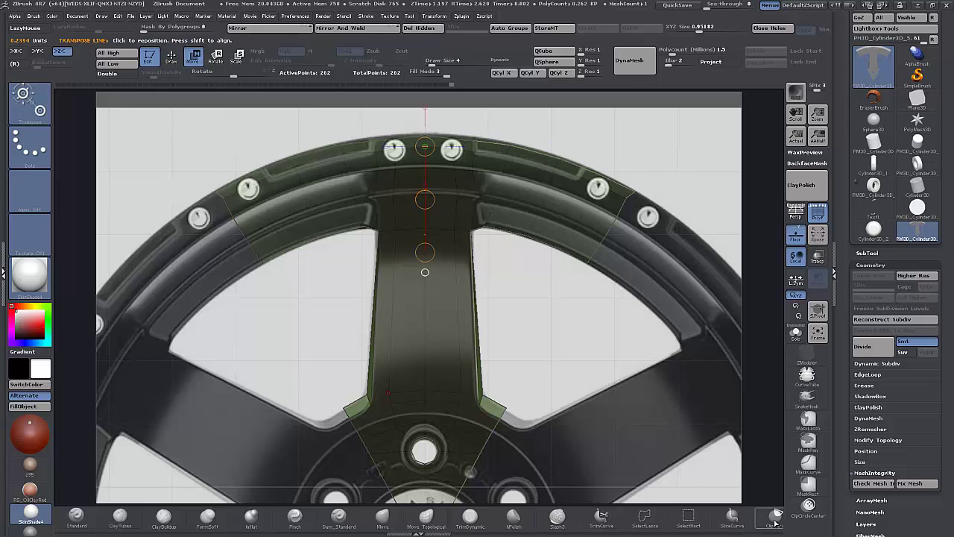
left_click(808, 420)
mouse_move(180, 232)
left_mouse_down("ctrl")
mouse_move(150, 189)
mouse_move(189, 285)
left_mouse_up("ctrl")
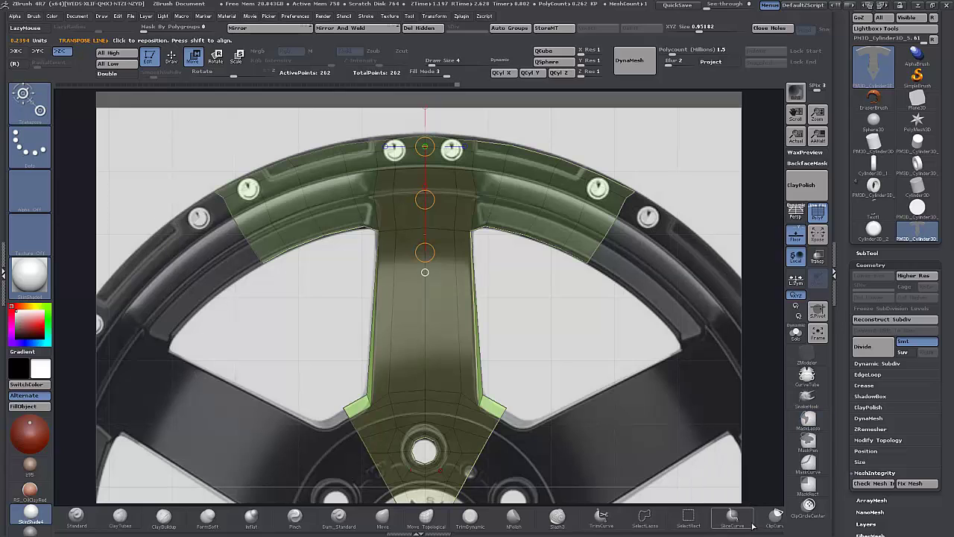
- Isolate the rim section's outer ends, nudge them slightly sideways and trim the slanted end edge straight with ClipCurve
mouse_move(104, 166)
left_mouse_down("ctrl")
mouse_move(128, 195)
mouse_move(124, 179)
mouse_move(150, 246)
mouse_move(163, 333)
mouse_move(134, 362)
mouse_move(641, 351)
mouse_move(550, 383)
mouse_move(521, 349)
mouse_move(568, 305)
mouse_move(552, 315)
mouse_move(538, 339)
mouse_move(596, 309)
mouse_move(601, 294)
left_mouse_up("ctrl")
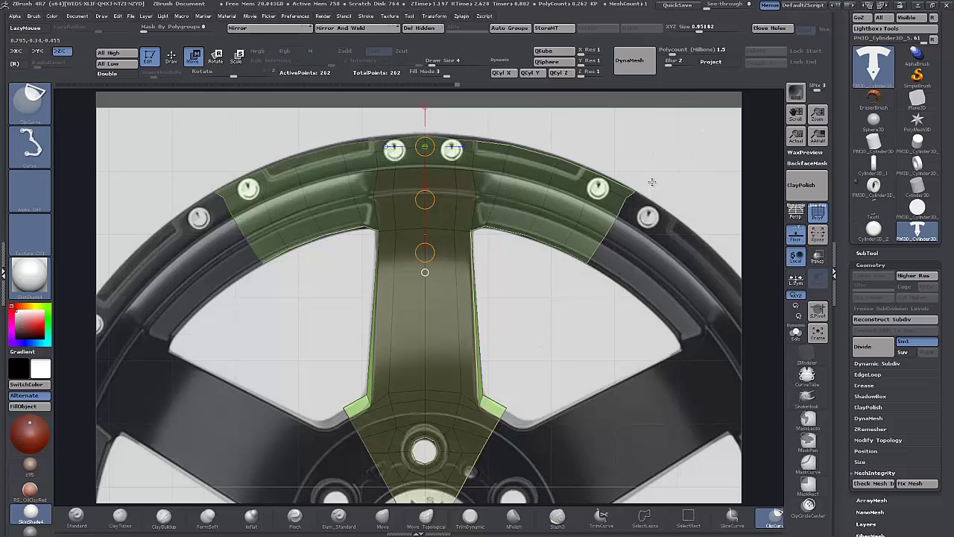
mouse_move(652, 181)
left_mouse_down("ctrl")
mouse_move(575, 253)
mouse_move(567, 298)
mouse_move(601, 293)
left_mouse_up("ctrl")
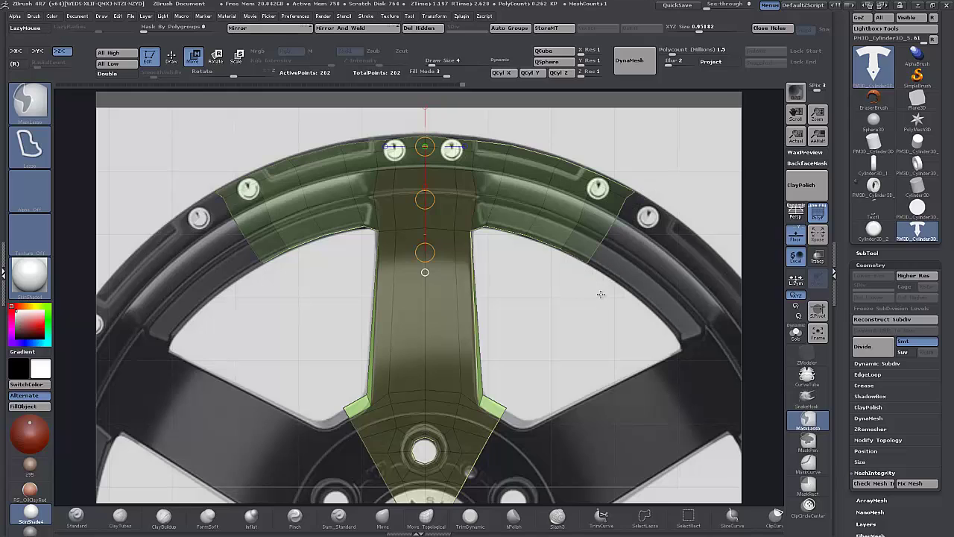
mouse_move(424, 199)
left_mouse_down()
mouse_move(437, 199)
mouse_move(428, 200)
left_mouse_up()
key("ctrl+z")
left_click(498, 283, "ctrl")
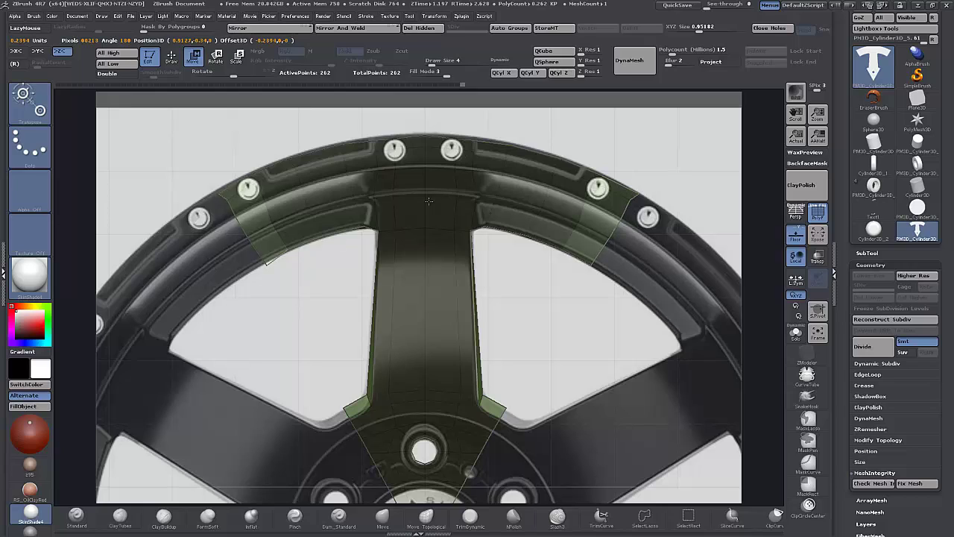
left_click(581, 297, "ctrl")
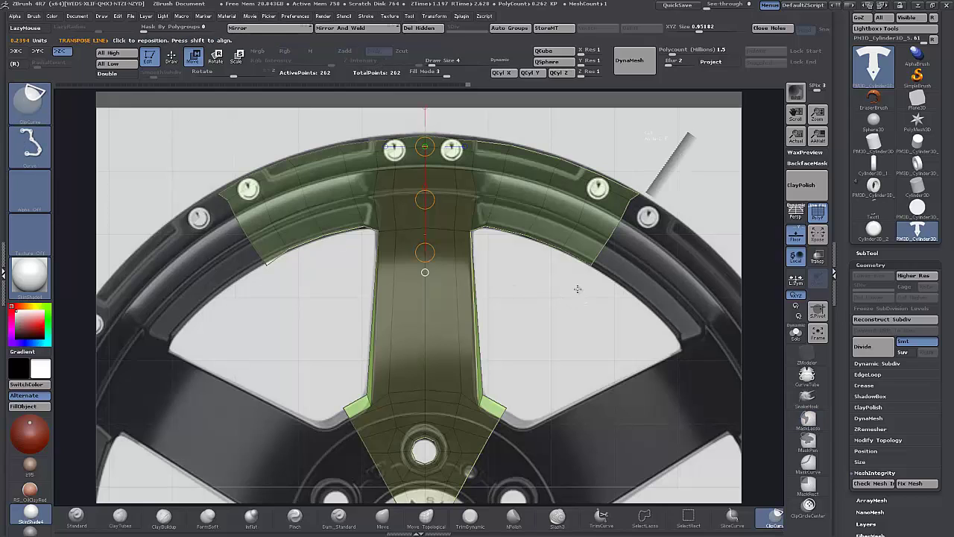
mouse_move(578, 288)
left_mouse_down("ctrl+shift")
mouse_move(573, 334)
mouse_move(554, 331)
mouse_move(569, 278)
left_mouse_up("ctrl+shift")
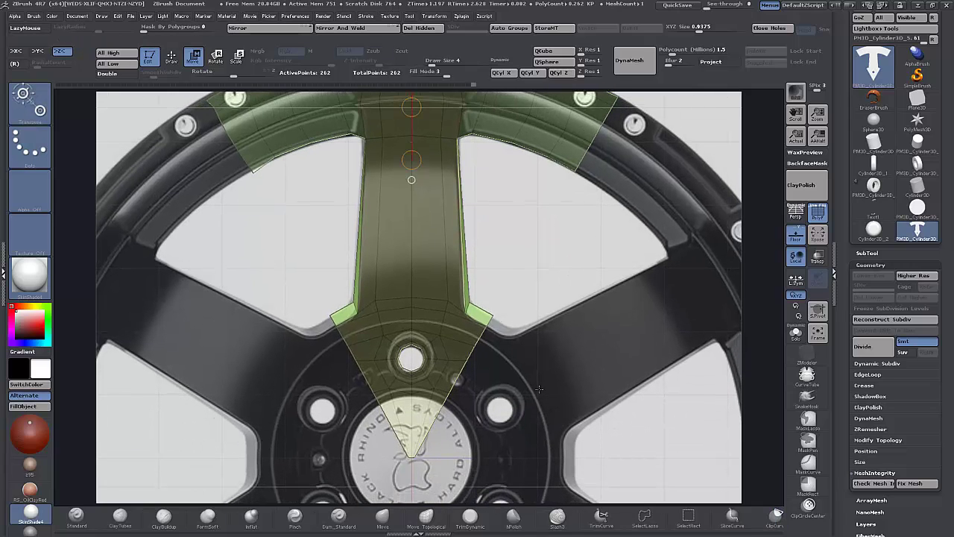
- Isolate the hub vertices beside the centre cap's ring with a lasso mask, nudge them along the wedge's slanted edge and clear the mask
left_click_drag(538, 407, 561, 369, "alt")
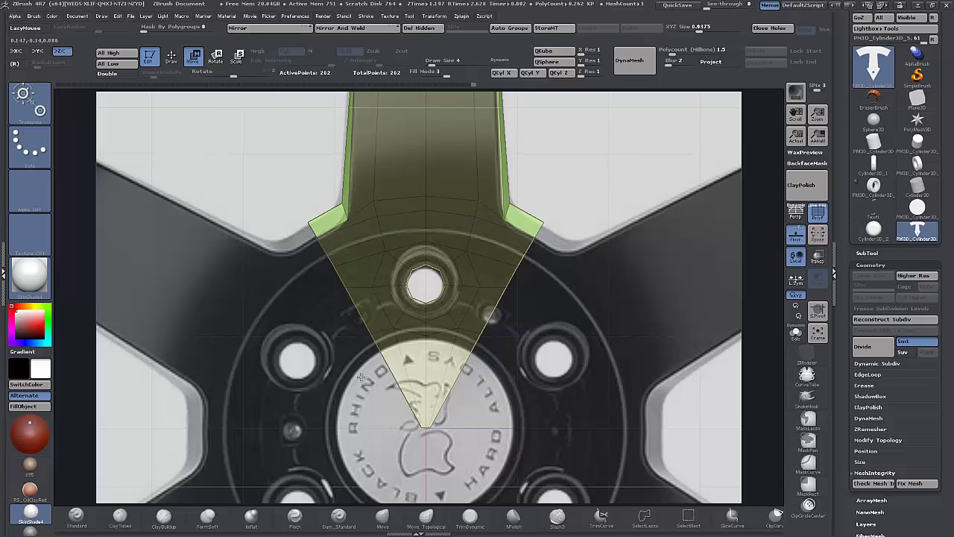
key("ctrl")
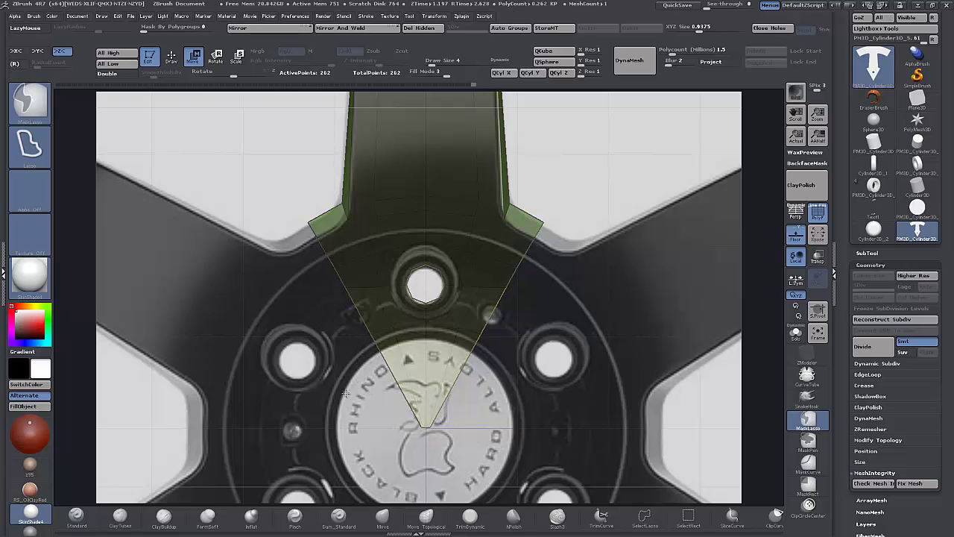
left_click(366, 357, "ctrl")
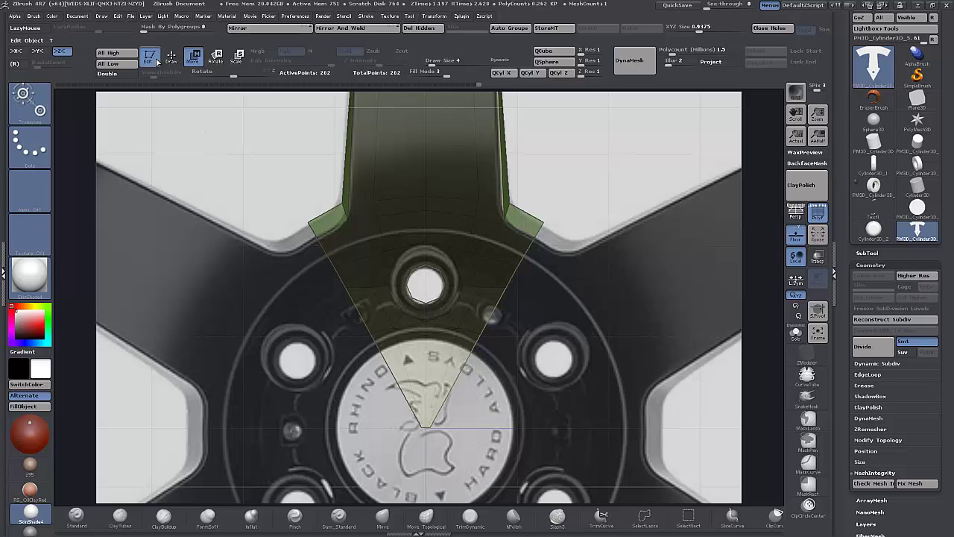
left_click_drag(381, 316, 346, 243)
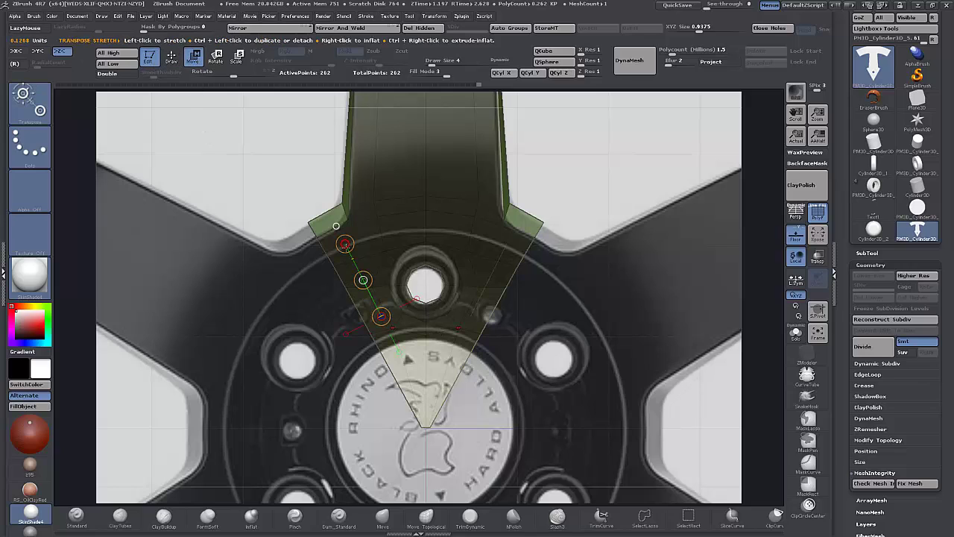
left_click_drag(362, 279, 363, 280)
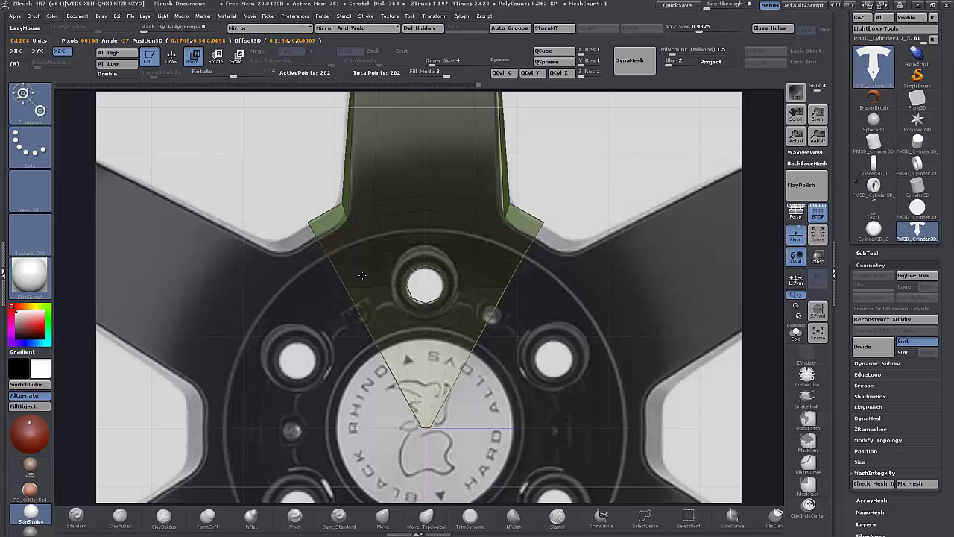
left_click(357, 420, "ctrl")
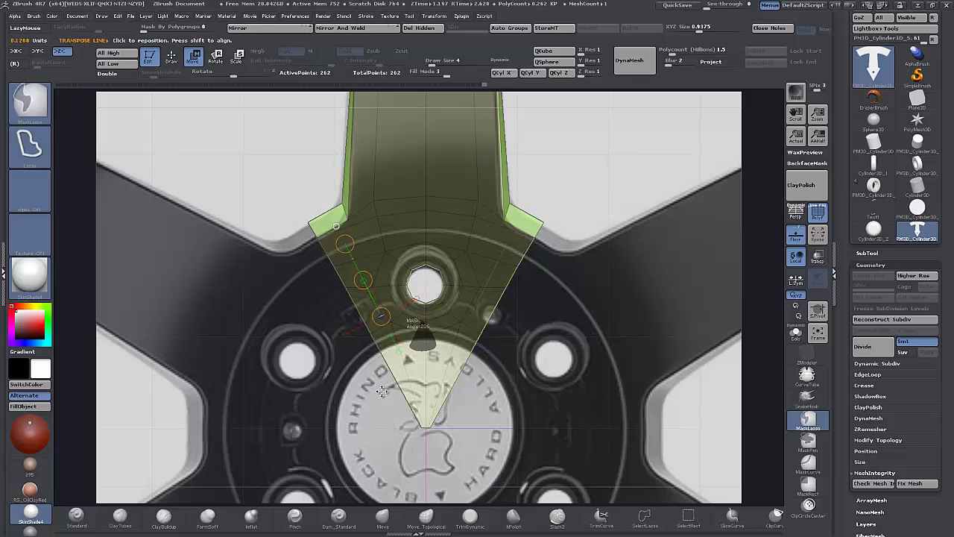
- Isolate the hub's middle vertices above the centre cap with lasso masks, nudge them toward the cap's ring and clear the mask
left_click(467, 458, "ctrl")
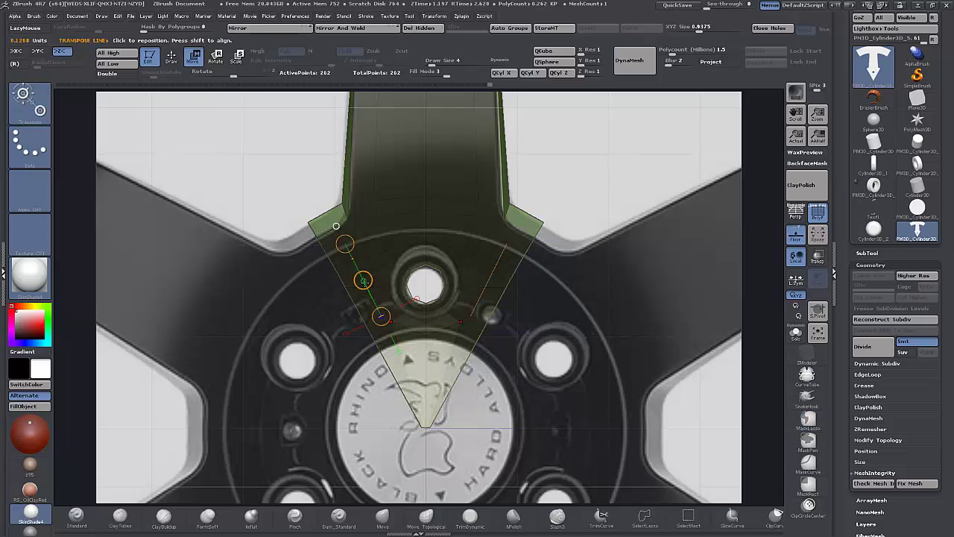
left_click_drag(363, 281, 363, 280)
left_click(513, 380, "ctrl")
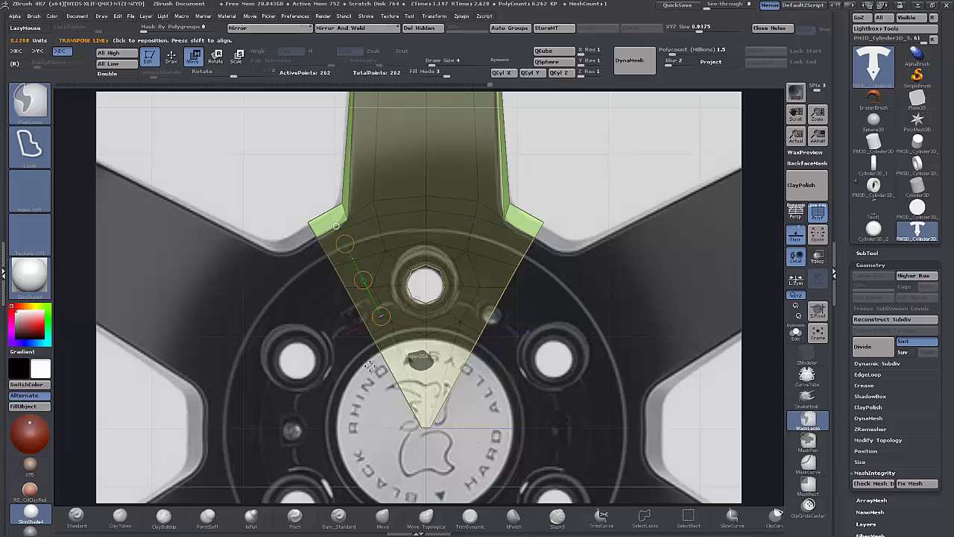
left_click(322, 397, "ctrl")
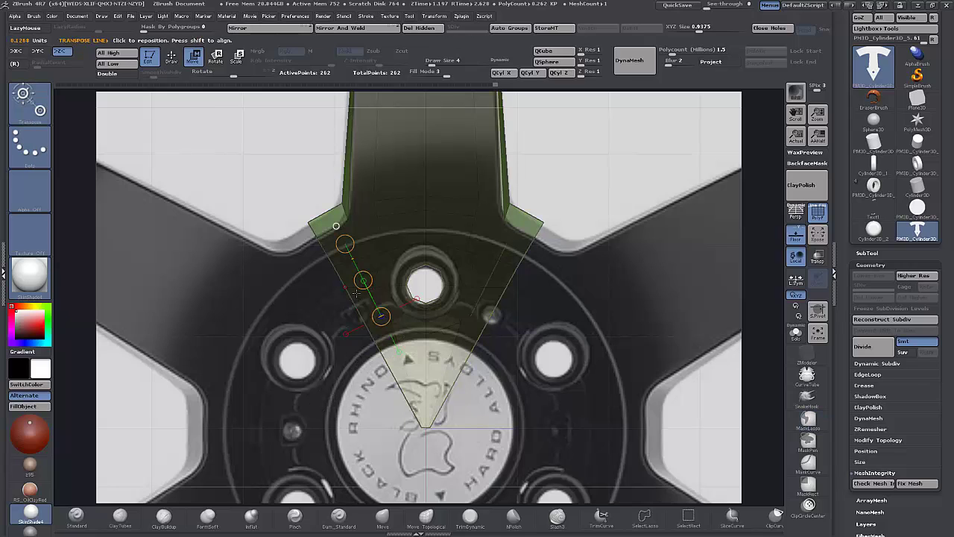
left_click_drag(363, 280, 364, 278)
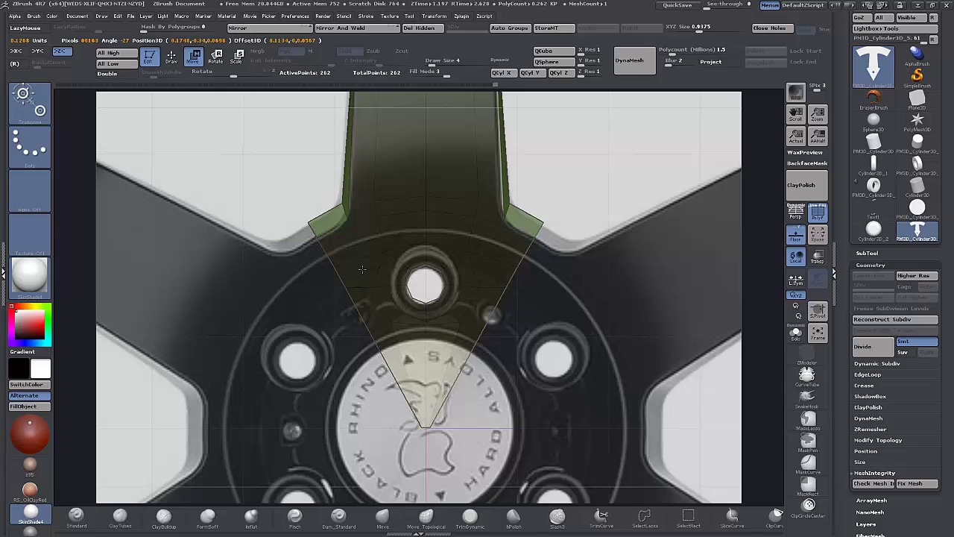
left_click_drag(532, 328, 538, 404, "alt")
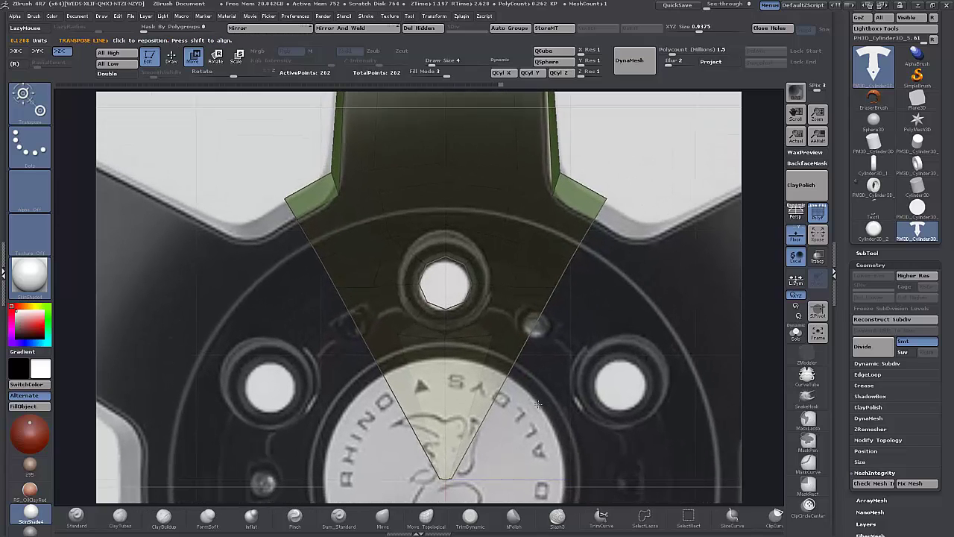
left_click_drag(334, 383, 313, 358, "ctrl")
- Insert an edge loop around the wedge's side faces close to its front face with ZModeler's Insert action
left_click(171, 58)
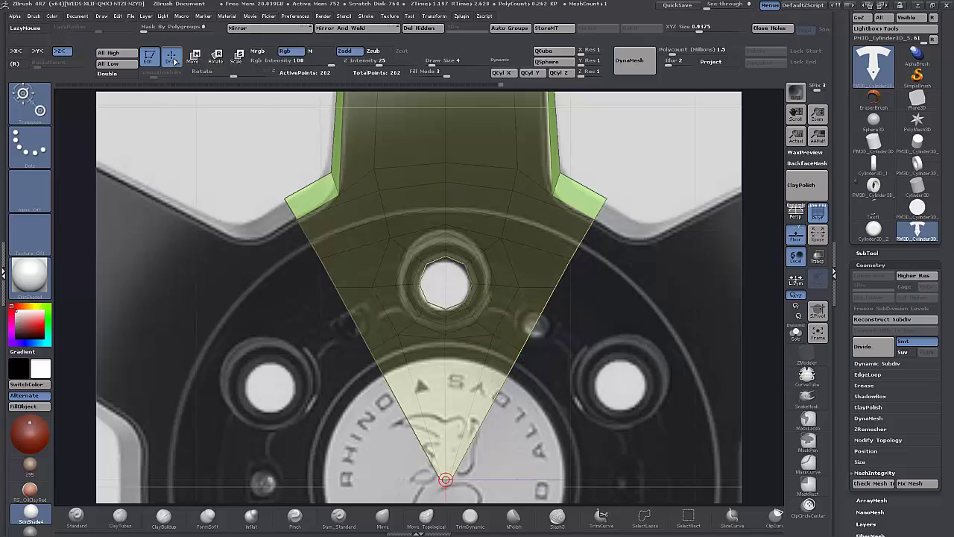
key("b")
key("z")
key("m")
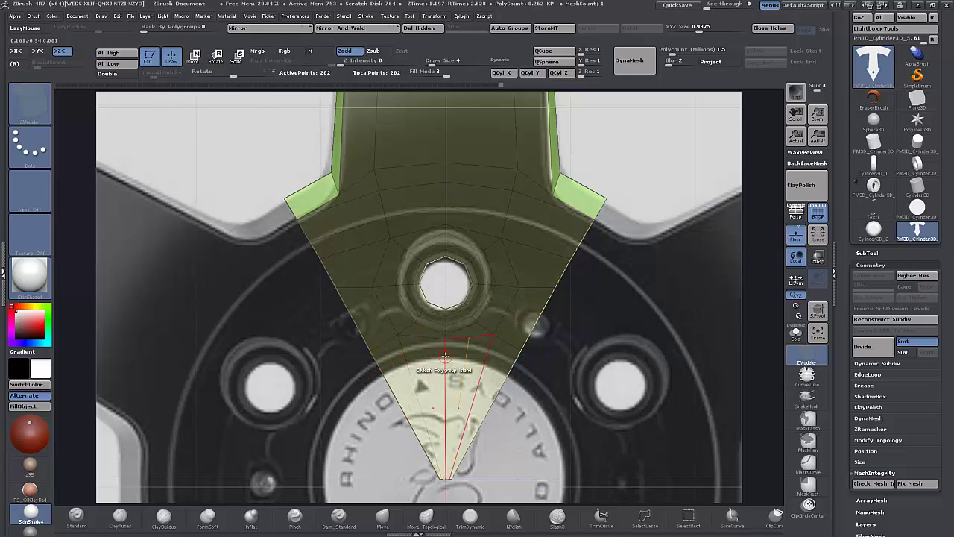
key("space")
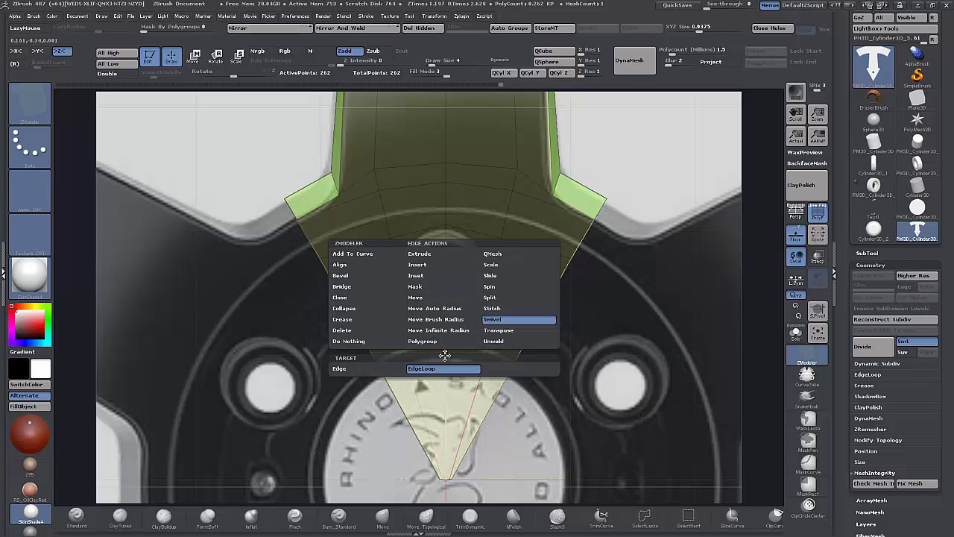
left_click(419, 265)
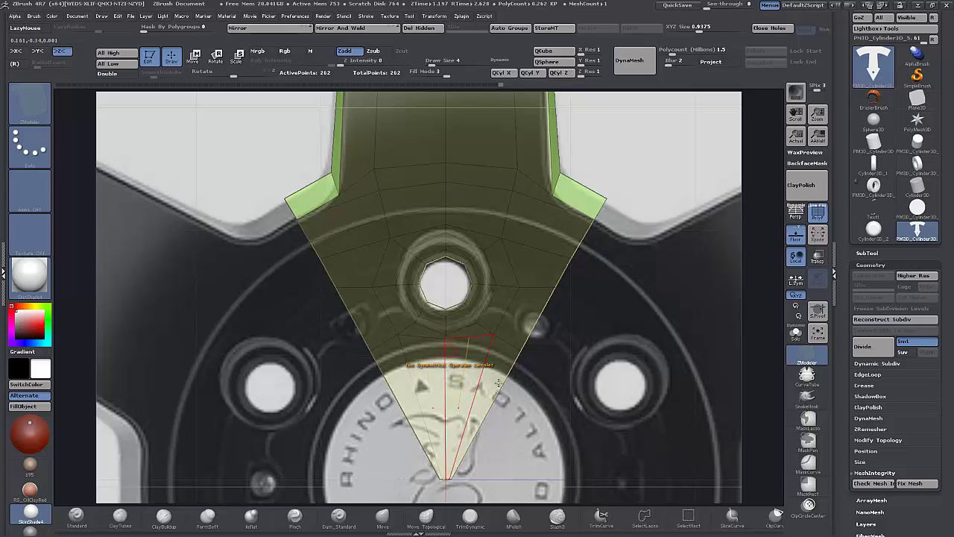
left_click_drag(613, 428, 575, 406)
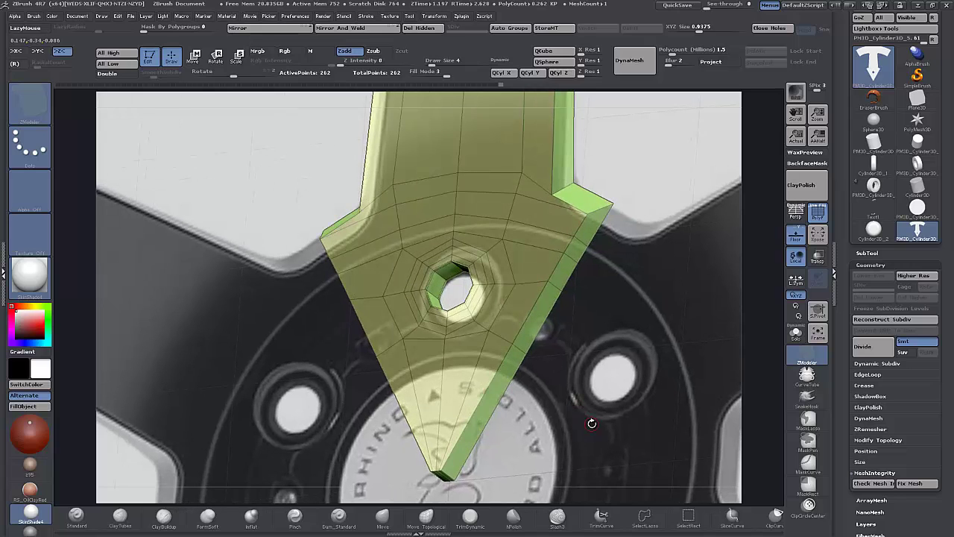
left_click_drag(590, 481, 595, 486)
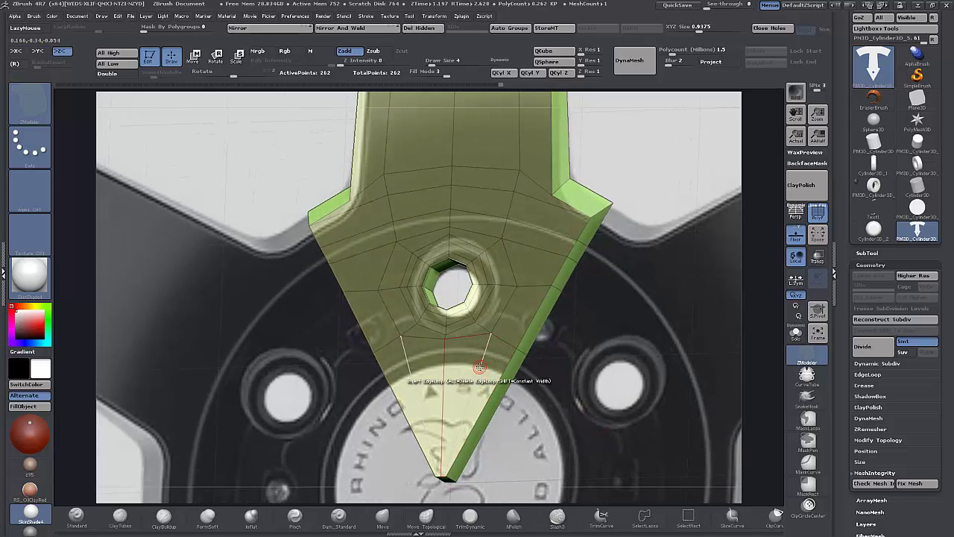
left_click(479, 367)
left_click_drag(584, 400, 610, 413)
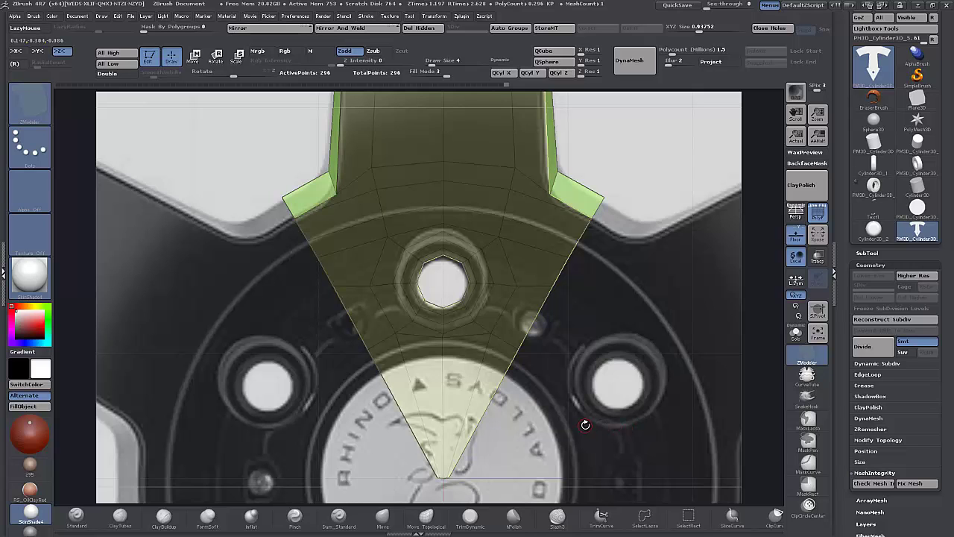
- Set Fill Mode to 1 and examine the edge loops along the wedge's sides and around its bolt hole from several angles
left_click_drag(585, 424, 429, 393)
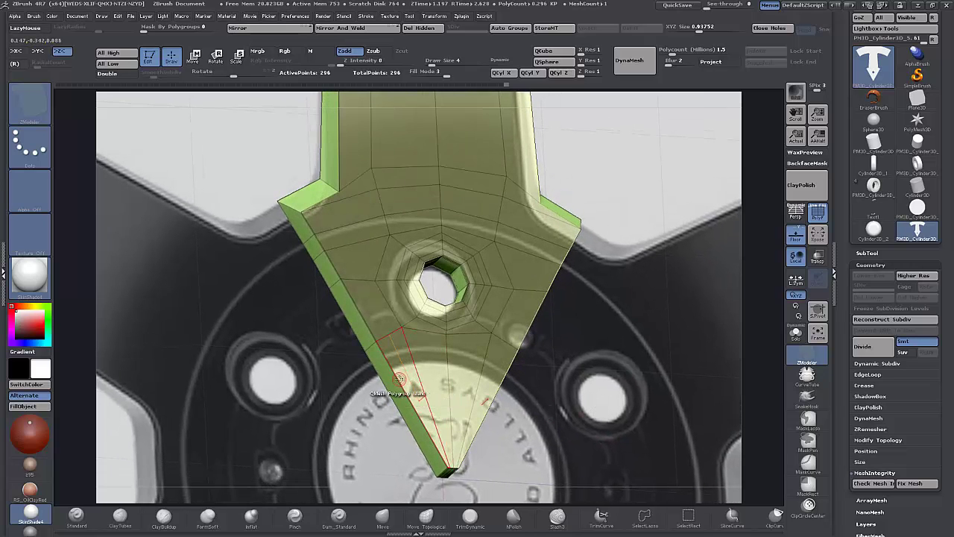
left_click_drag(353, 385, 364, 454, "alt")
left_click_drag(255, 456, 433, 328, "alt")
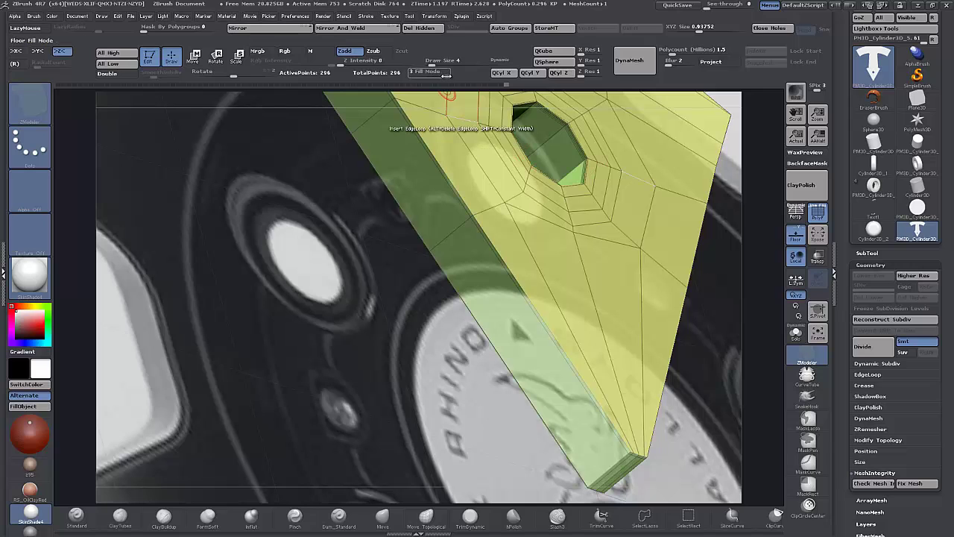
left_click_drag(445, 75, 423, 77)
left_click_drag(362, 326, 258, 240)
left_click_drag(201, 190, 293, 382, "alt")
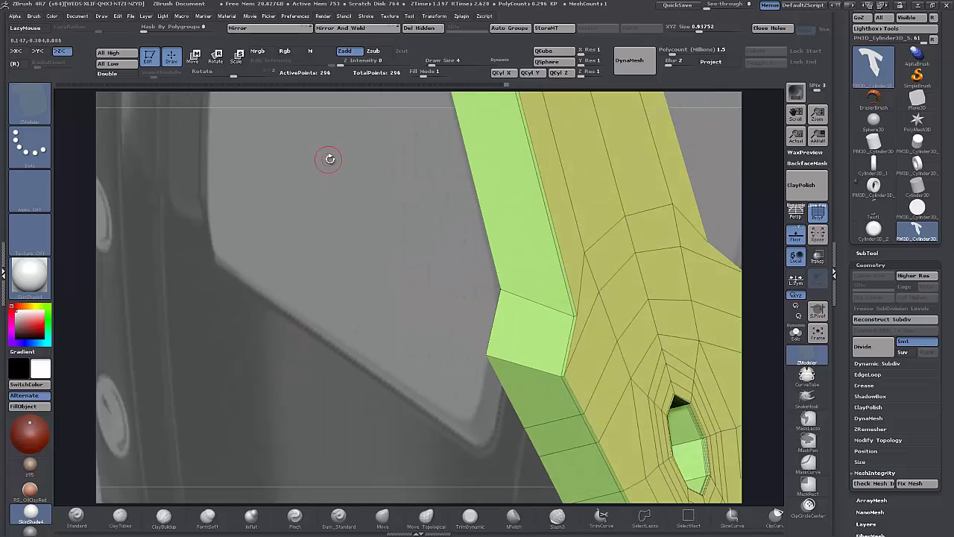
left_click_drag(330, 159, 319, 202)
right_click_drag(317, 183, 319, 171)
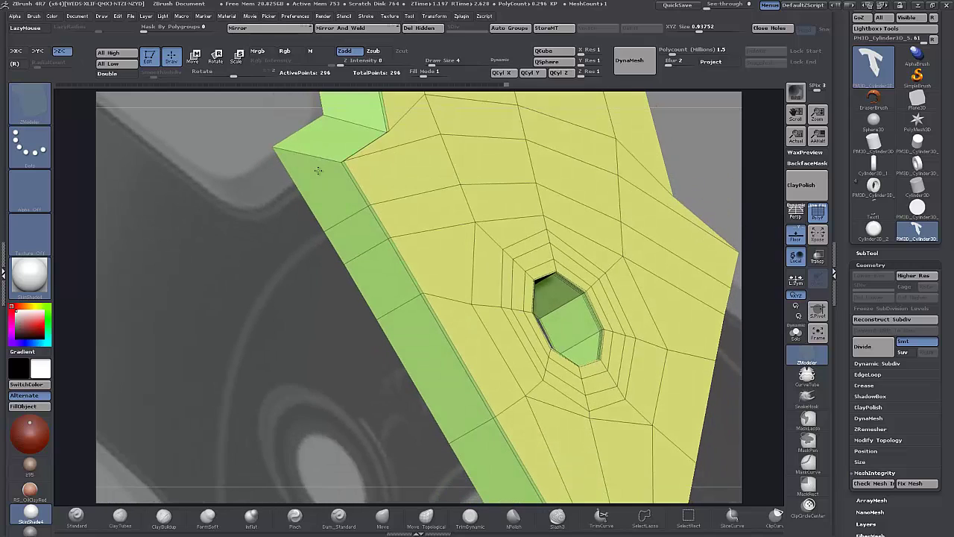
right_click_drag(380, 469, 315, 316, "alt")
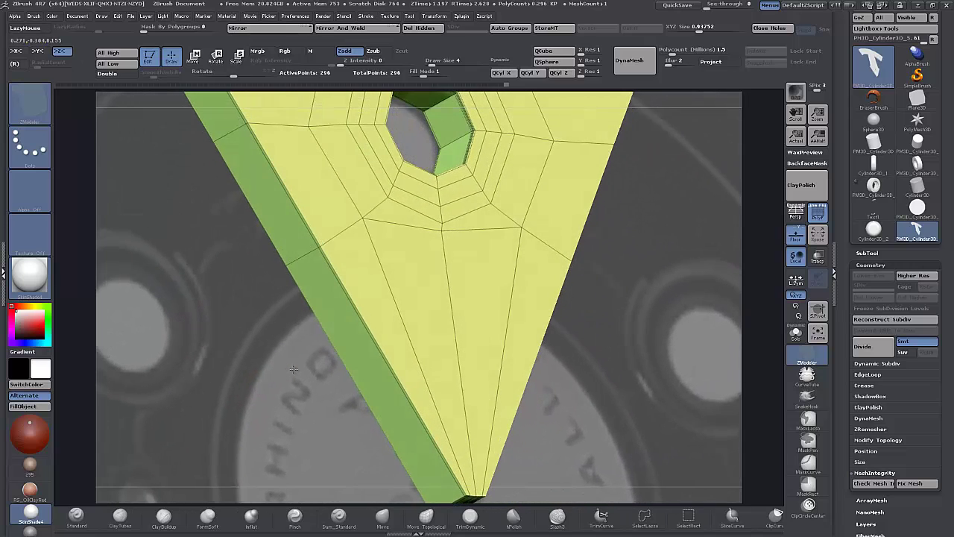
- Insert an edge loop across the hub wedge between the bolt hole and the tip, and set Fill Mode to 3
left_click(383, 270)
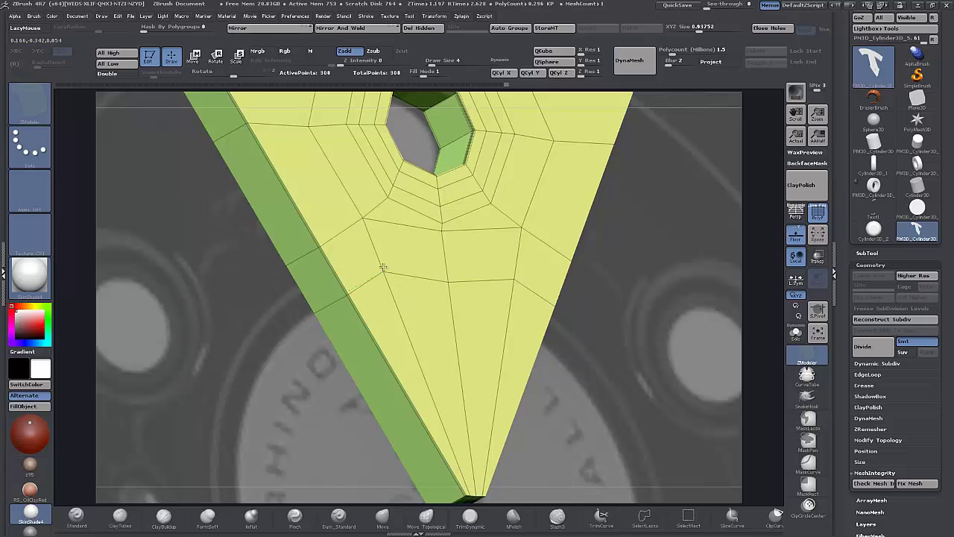
left_click_drag(303, 365, 279, 360, "shift")
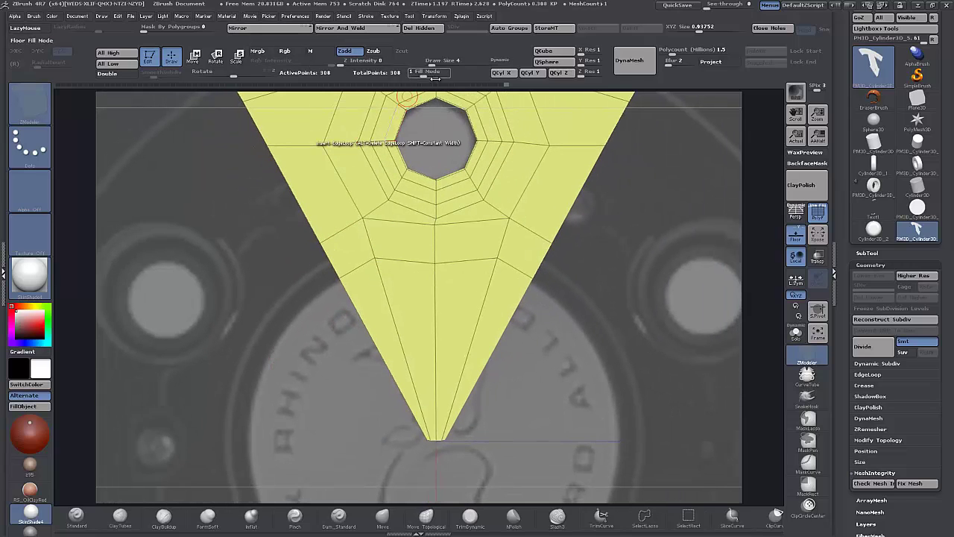
left_click_drag(423, 75, 448, 75)
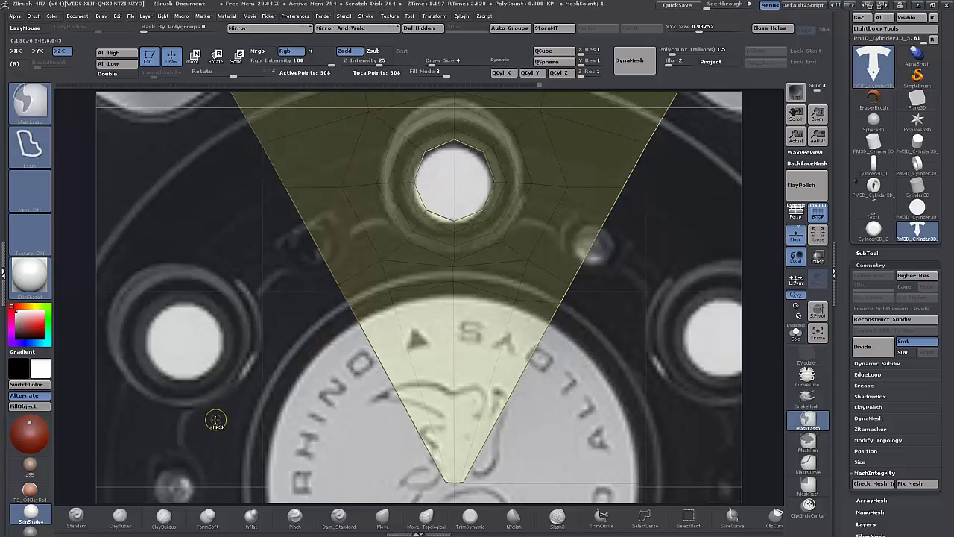
- Isolate part of the new edge loop above the centre cap by inverting a mask and nudge it to fit the cap's arc
left_click(215, 420, "ctrl")
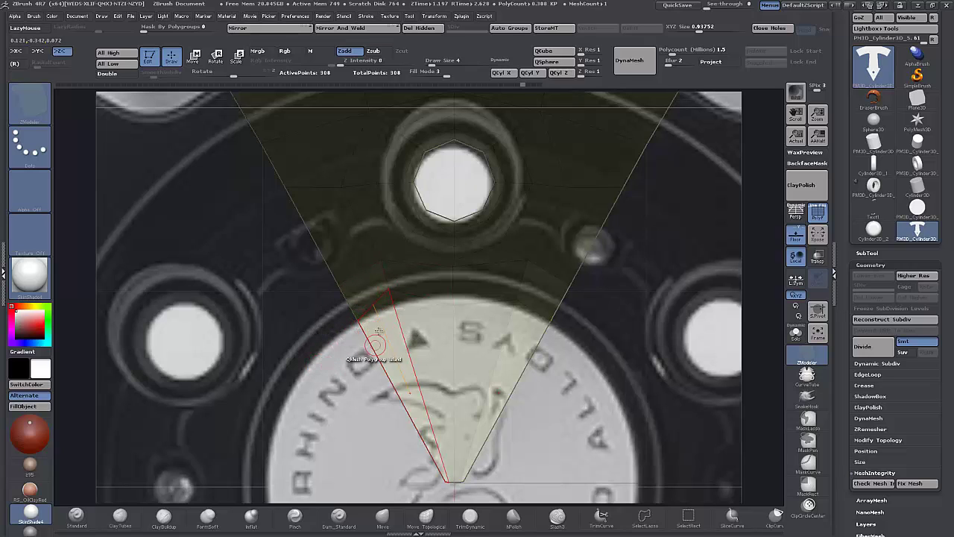
key("w")
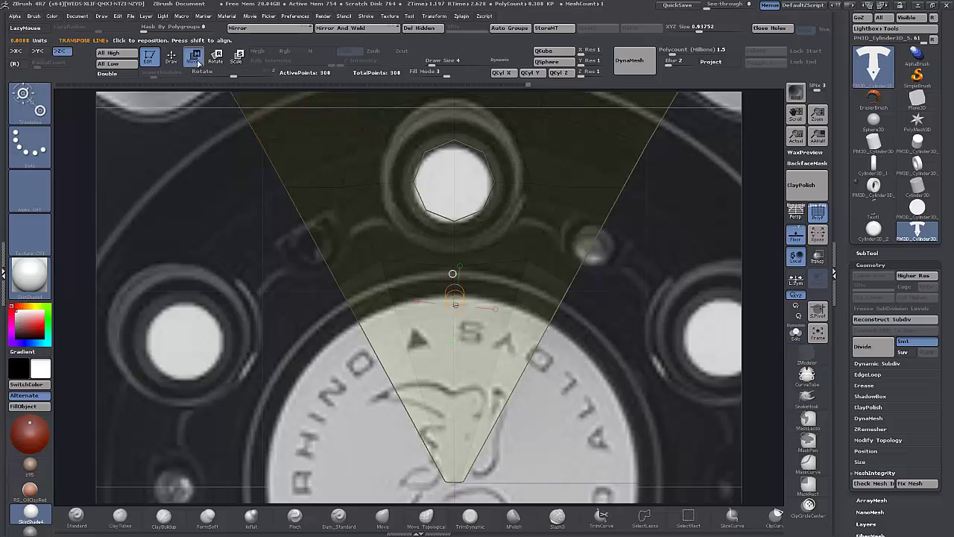
left_click_drag(219, 343, 218, 343)
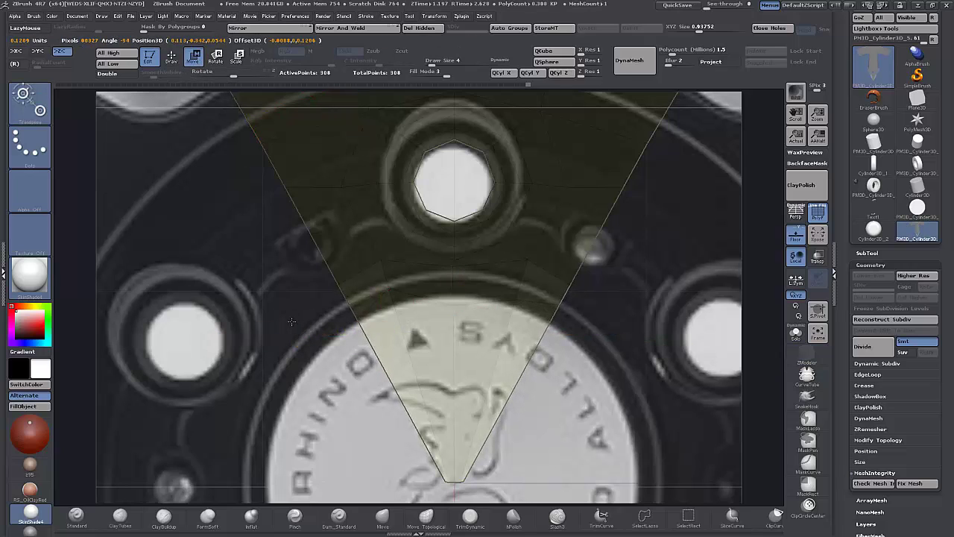
left_click(292, 322)
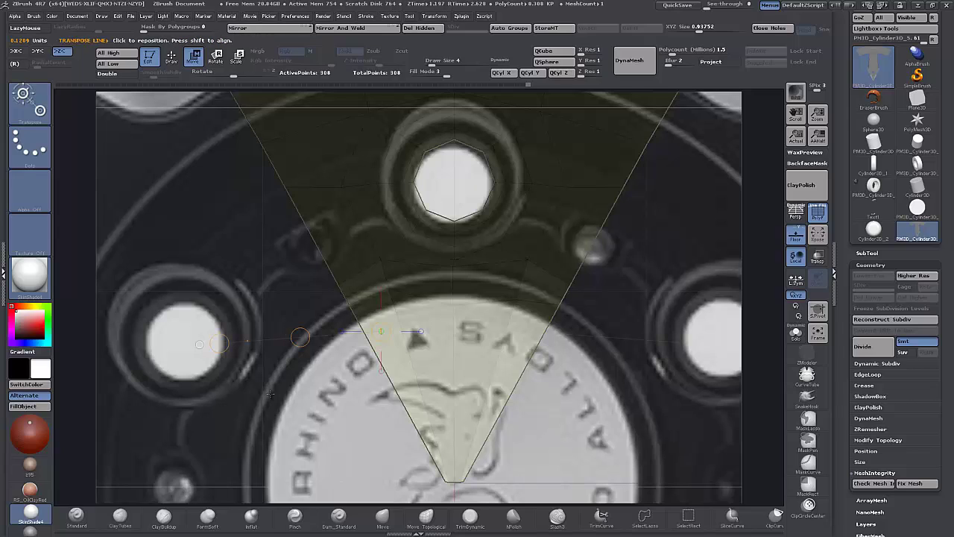
- Try to mirror the partly masked wedge, undo the mirroring and clear the mask
left_click(275, 34)
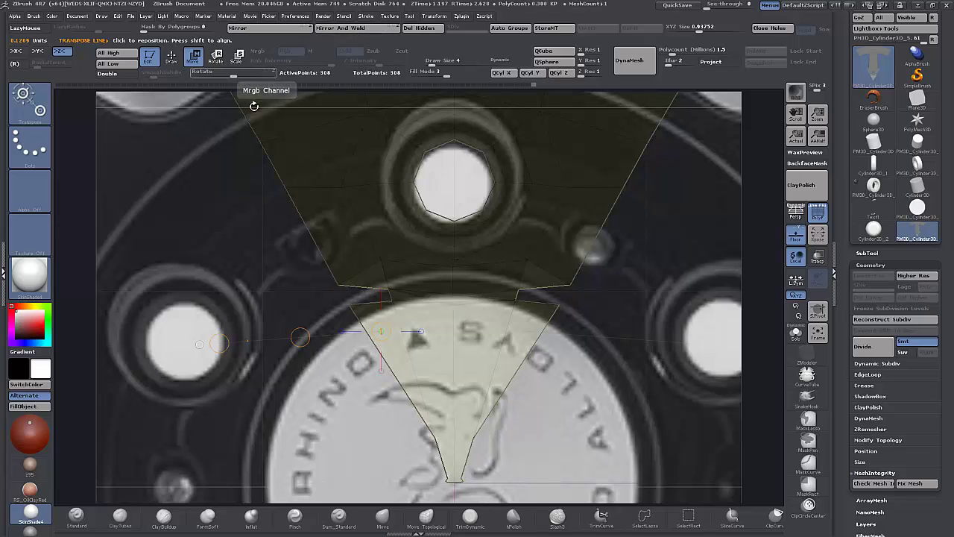
key("ctrl+z")
left_click_drag(189, 191, 201, 200, "ctrl")
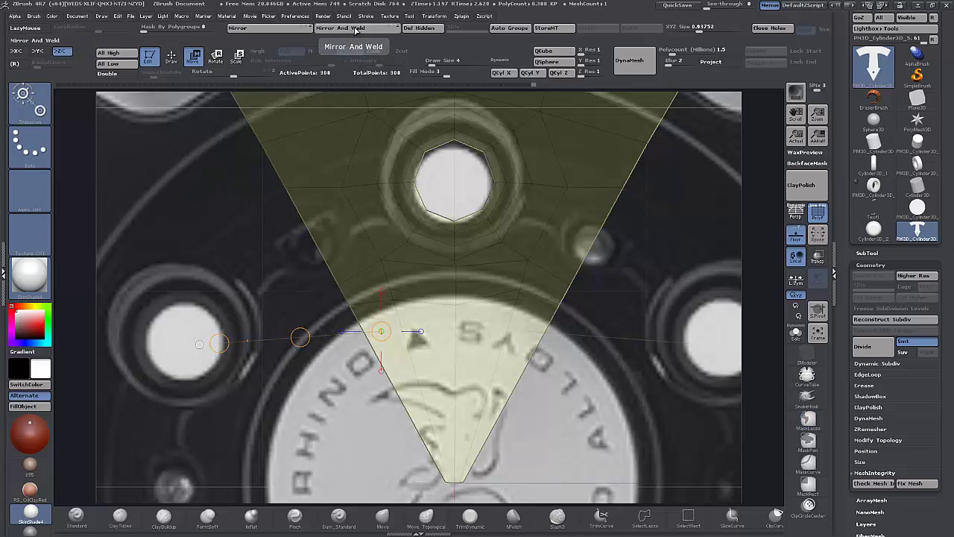
- Try Mirror And Weld on the unmasked wedge, inspect the centre line above the cap and undo the operation
left_click(355, 29)
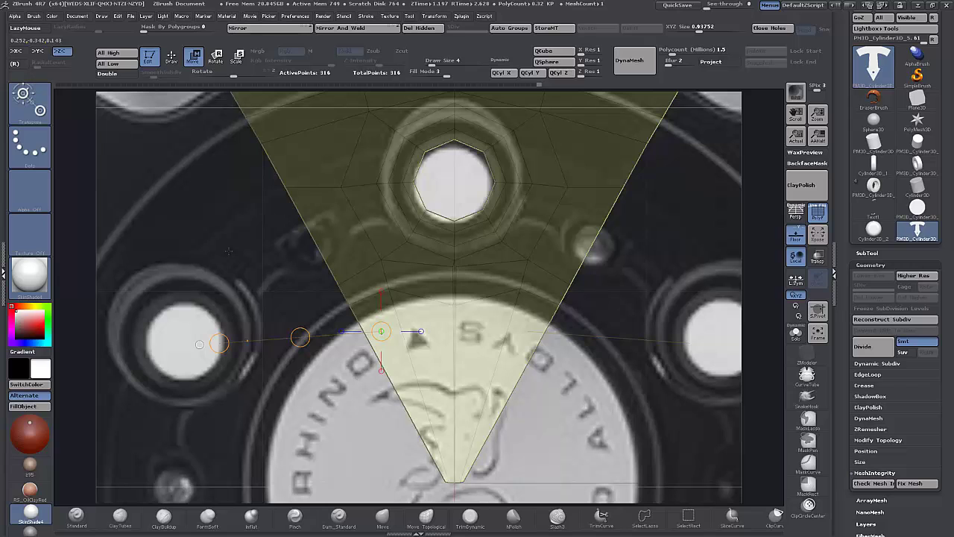
left_click_drag(241, 254, 251, 350, "alt")
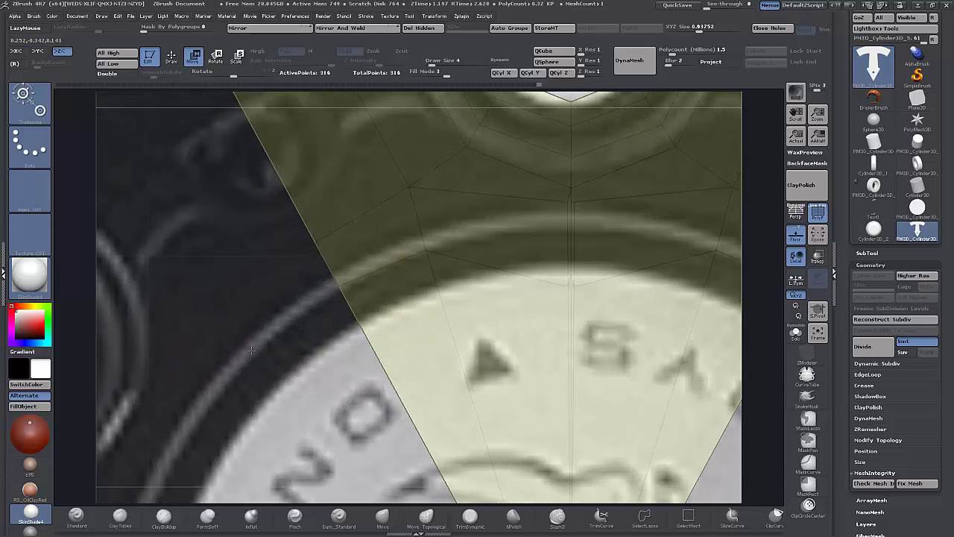
key("ctrl+z")
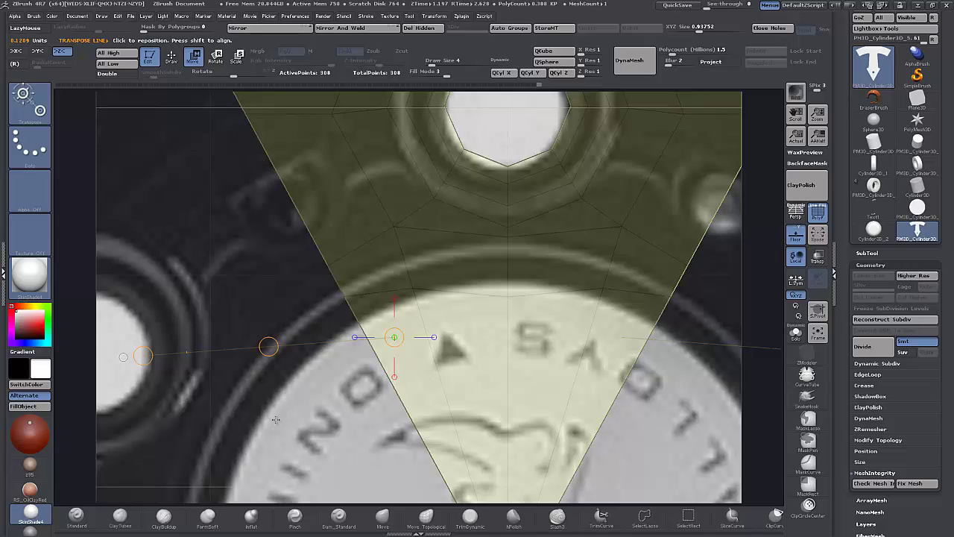
- Isolate the arc points beside the centre line above the centre cap with an inverted mask and nudge them slightly upward
key("ctrl")
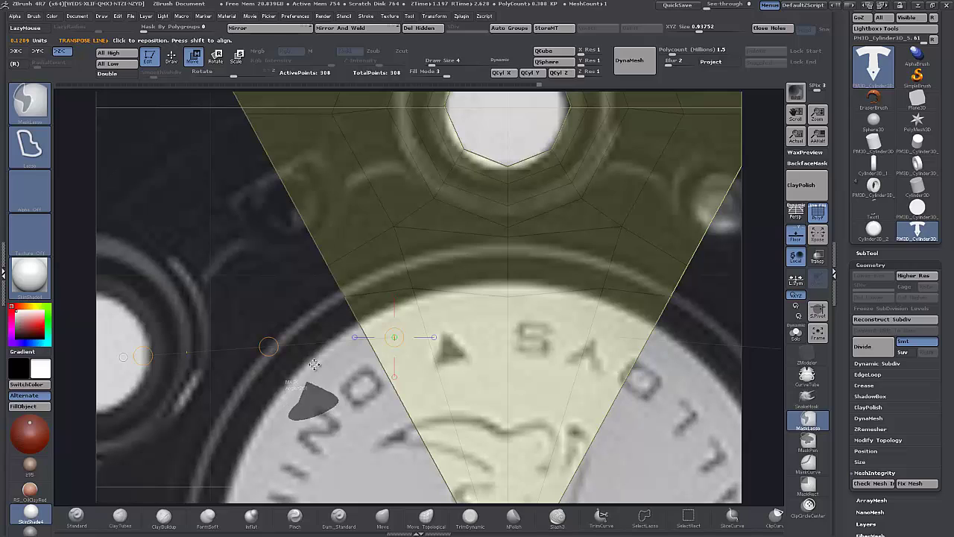
left_click_drag(397, 301, 408, 277, "ctrl")
left_click(287, 447, "ctrl")
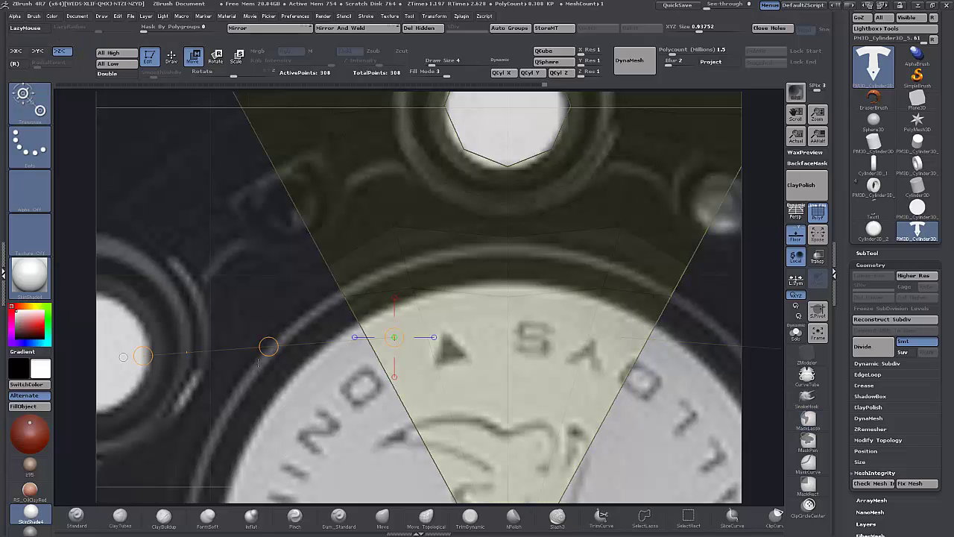
left_click_drag(268, 346, 270, 340)
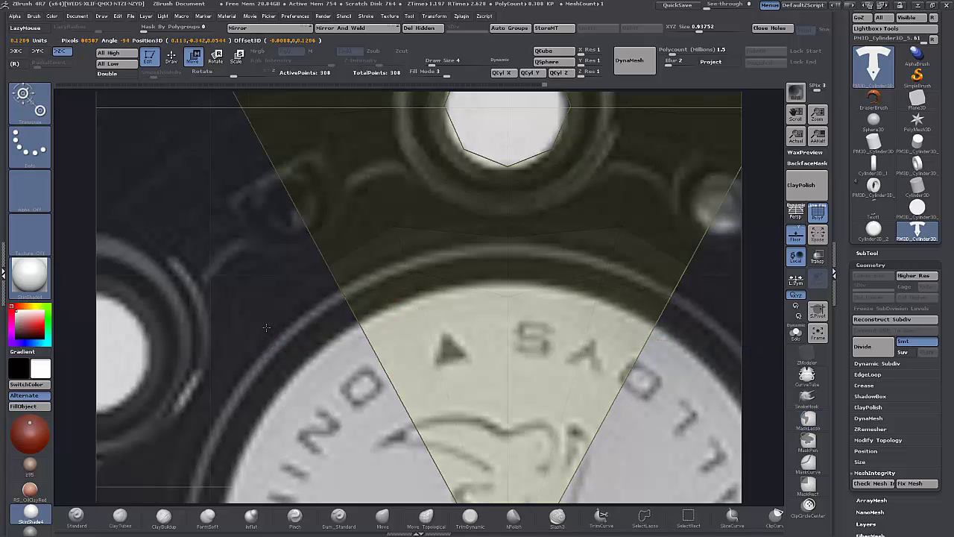
left_click(296, 433, "ctrl")
- Isolate points of the edge loop above the centre cap and shift them upward along the wedge's centre line
mouse_move(312, 406)
left_mouse_down("ctrl")
mouse_move(284, 410)
mouse_move(302, 386)
left_mouse_up("ctrl")
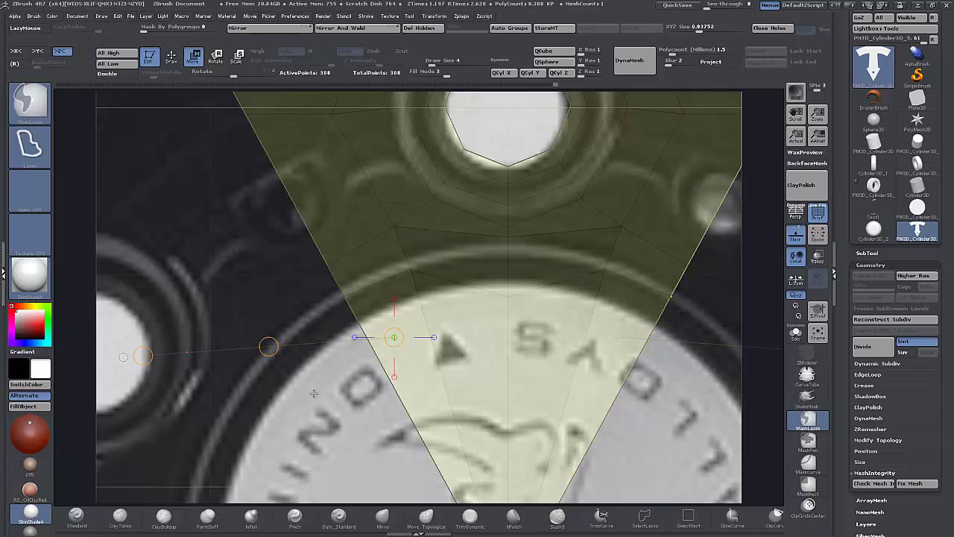
left_click(314, 393, "ctrl")
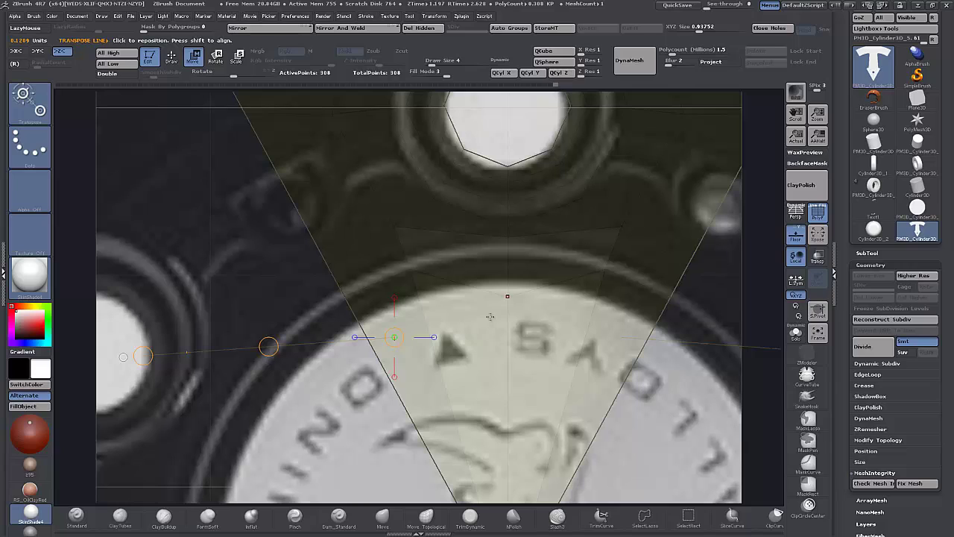
left_click_drag(507, 296, 507, 160, "shift")
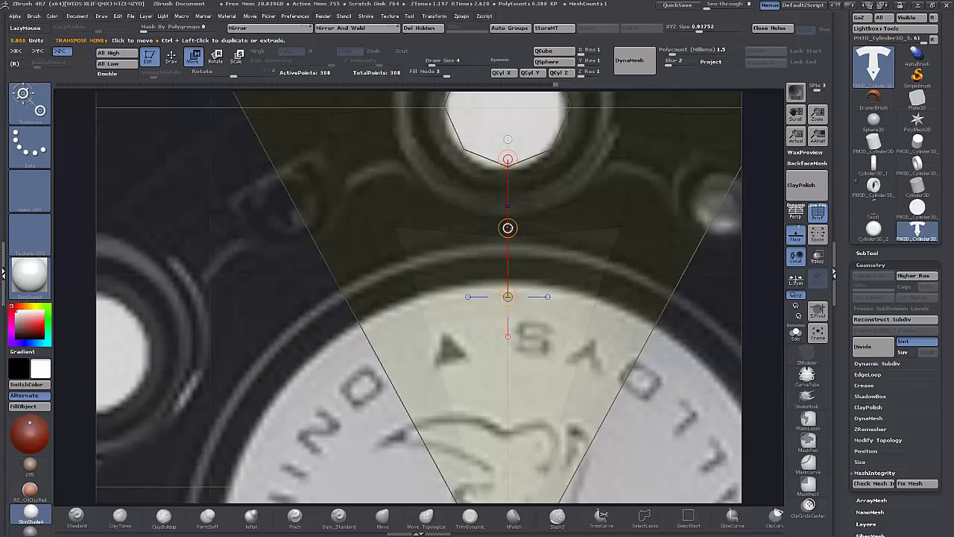
left_click_drag(508, 227, 510, 212)
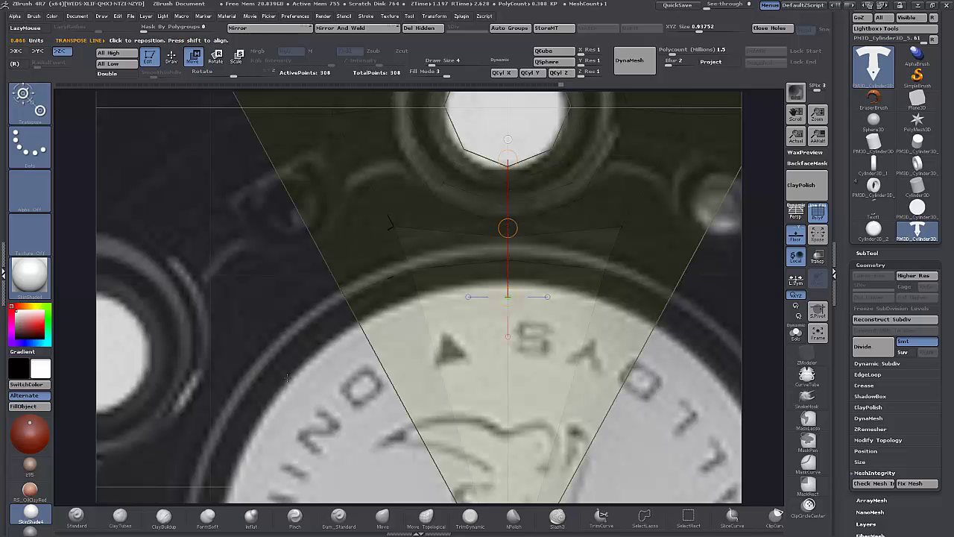
- Invert the wedge's mask to free the outer rim and toggle X symmetry for adjusting its upper edge
right_click_drag(302, 392, 302, 243, "ctrl")
right_click_drag(327, 292, 282, 379, "alt")
left_click_drag(265, 367, 256, 384, "alt")
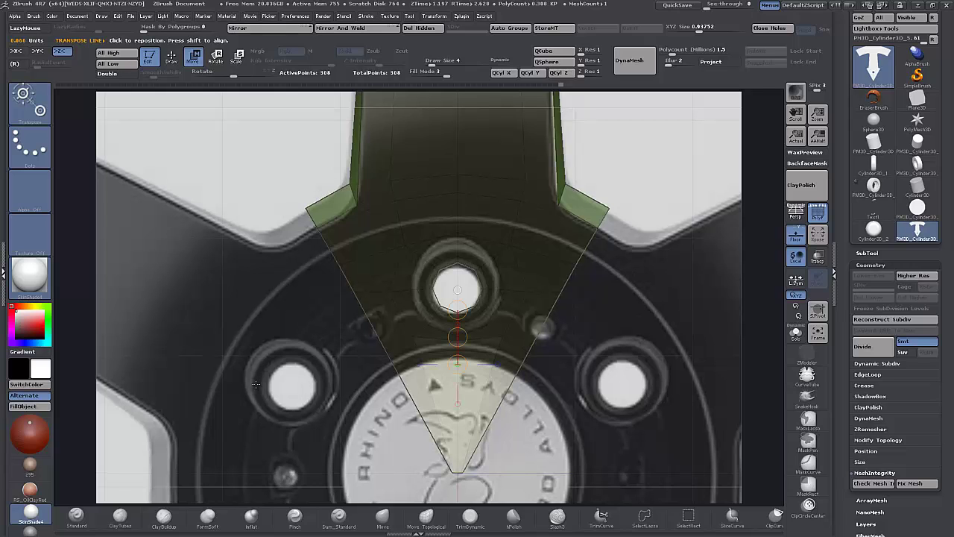
right_click_drag(256, 386, 219, 386, "ctrl")
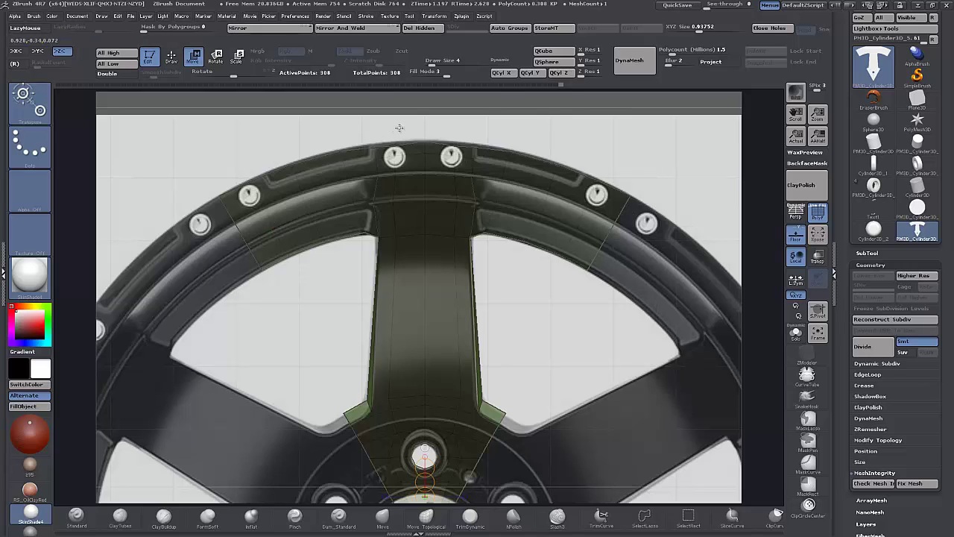
key("ctrl")
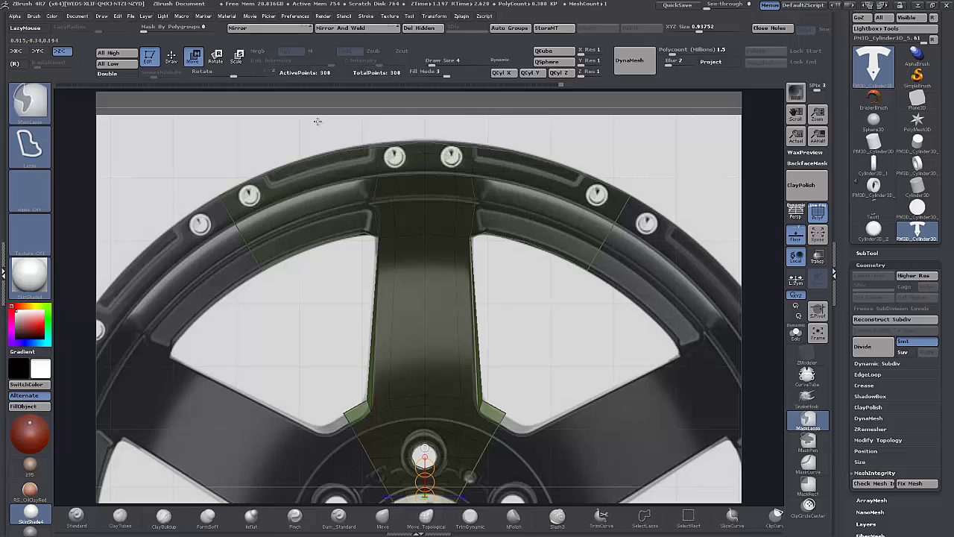
left_click(256, 149, "ctrl")
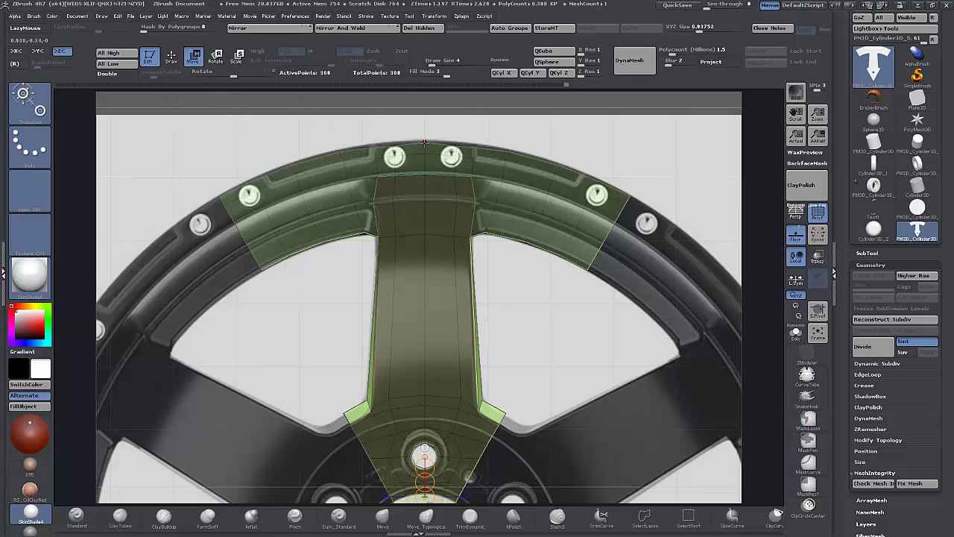
key("x")
left_click_drag(424, 141, 422, 142)
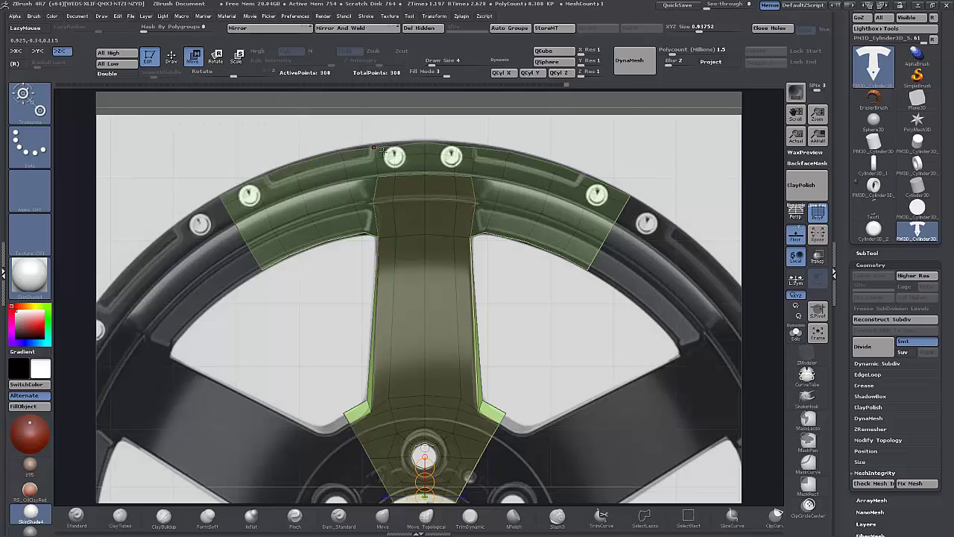
- Lay a diagonal transpose line outward from the outer rim beside the upper bolt, undo the first nudge and redo it with the mask inverted
left_click_drag(377, 158, 313, 103)
left_click_drag(344, 131, 344, 129)
key("ctrl+z")
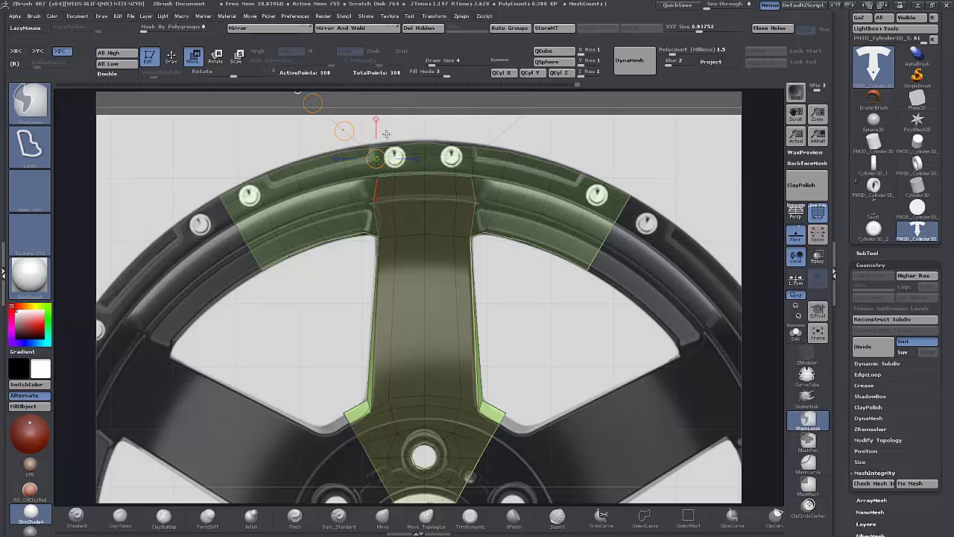
left_click(272, 142, "ctrl")
left_click(345, 130)
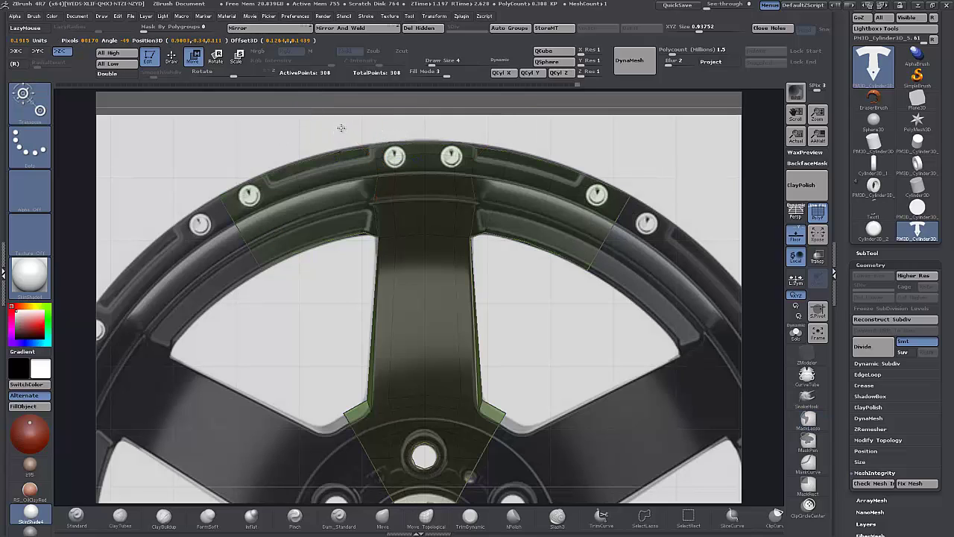
- Isolate the outer rim's edge points beside the two upper bolts with a lasso mask and nudge them onto the wheel's outline
left_click(245, 153, "ctrl")
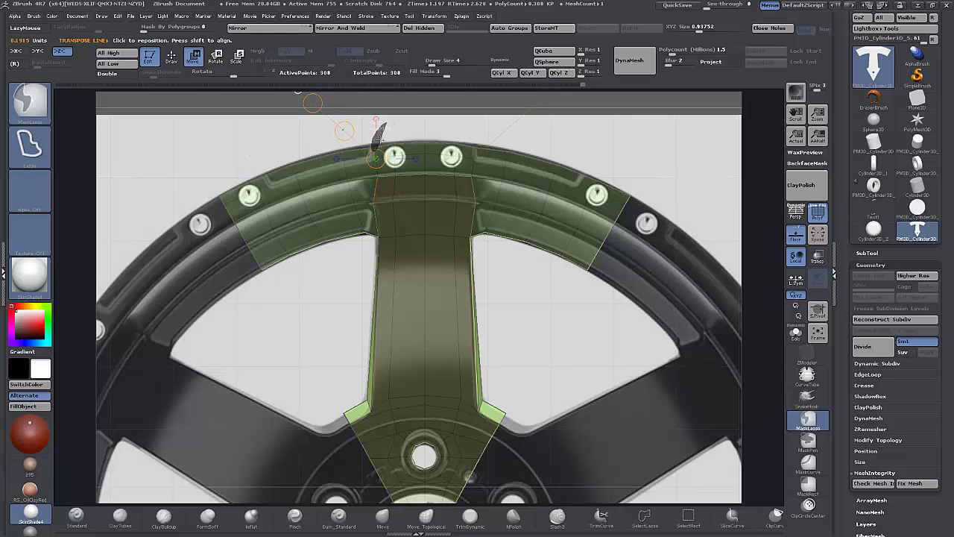
left_click(405, 120, "ctrl")
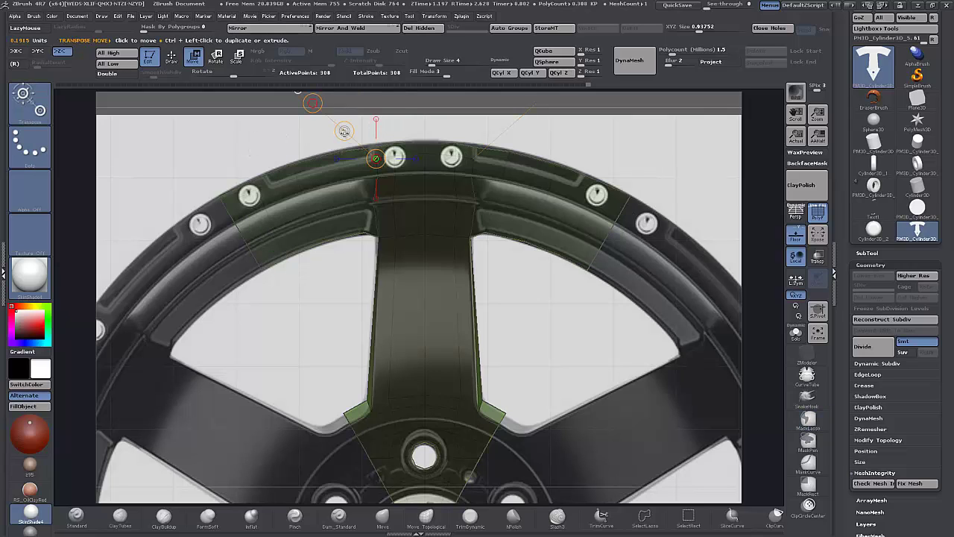
left_click_drag(344, 131, 343, 129)
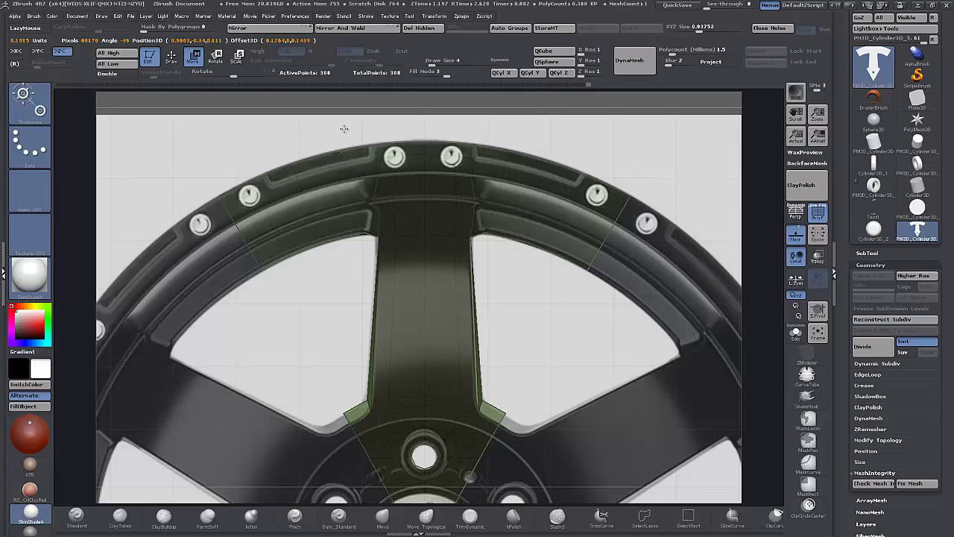
left_click_drag(344, 128, 344, 131)
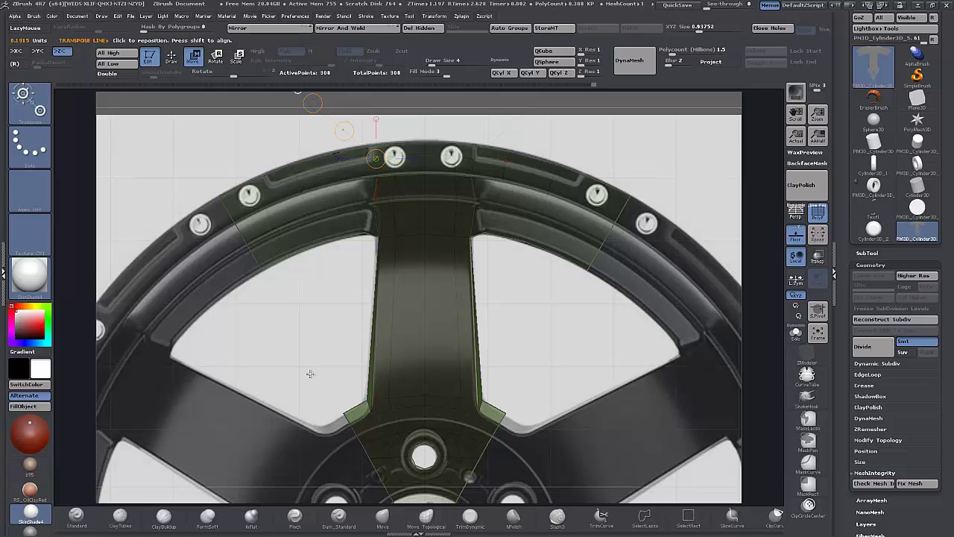
- Set the ZModeler edge action to Slide EdgeLoop Complete and invert the mask to free the outer rim
right_click_drag(281, 300, 378, 352, "ctrl")
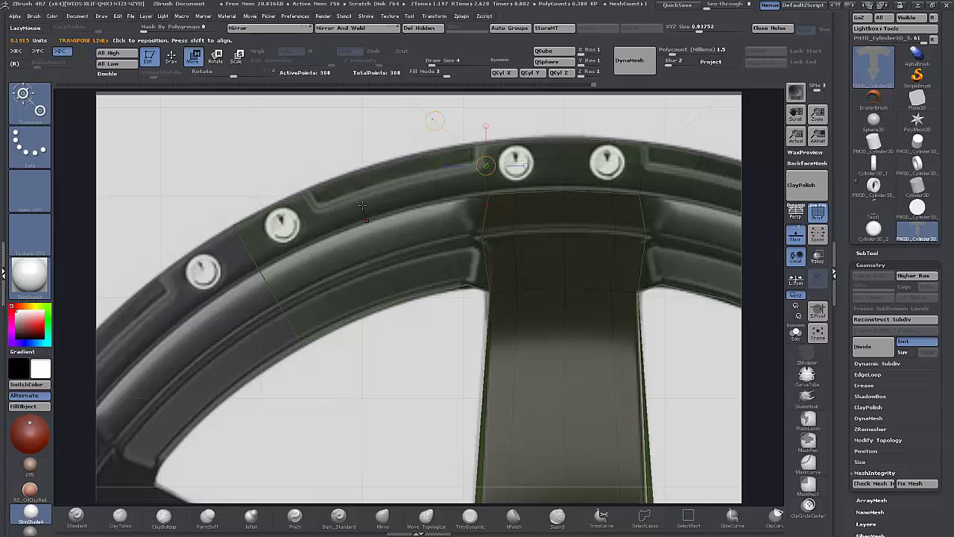
key("q")
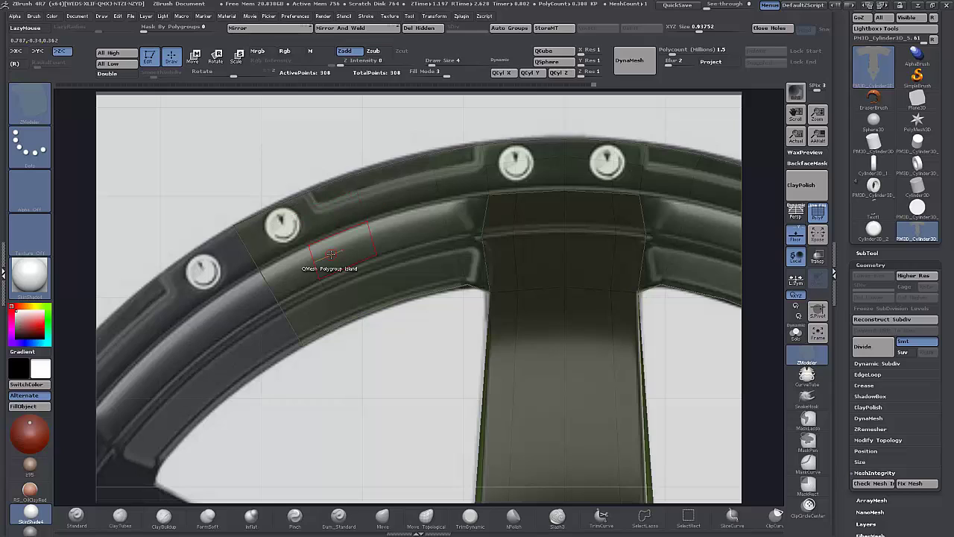
key("space")
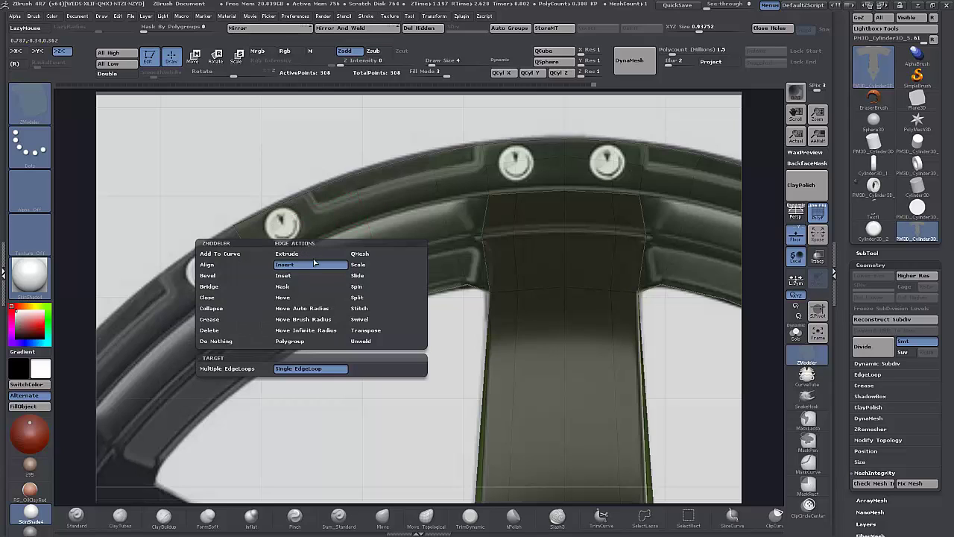
left_click(356, 276)
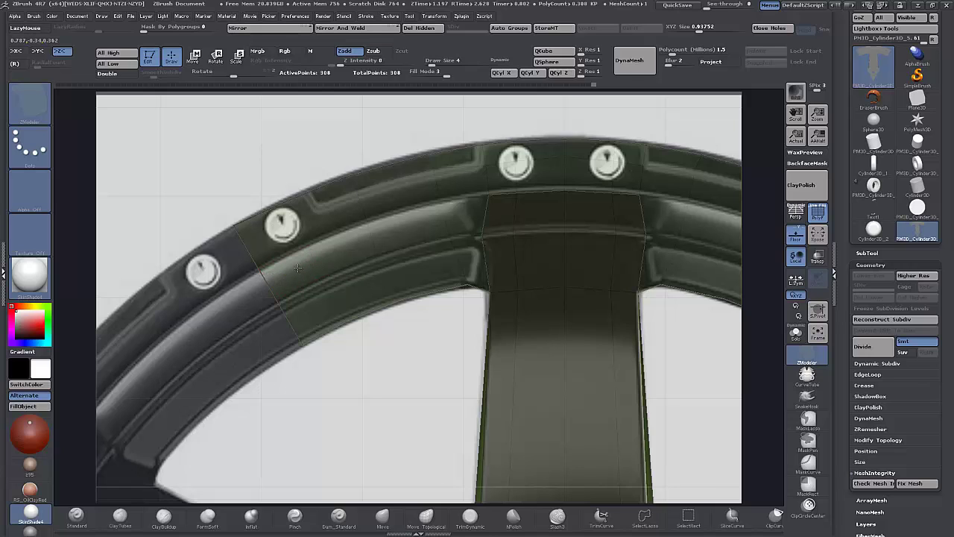
left_click(213, 177, "ctrl")
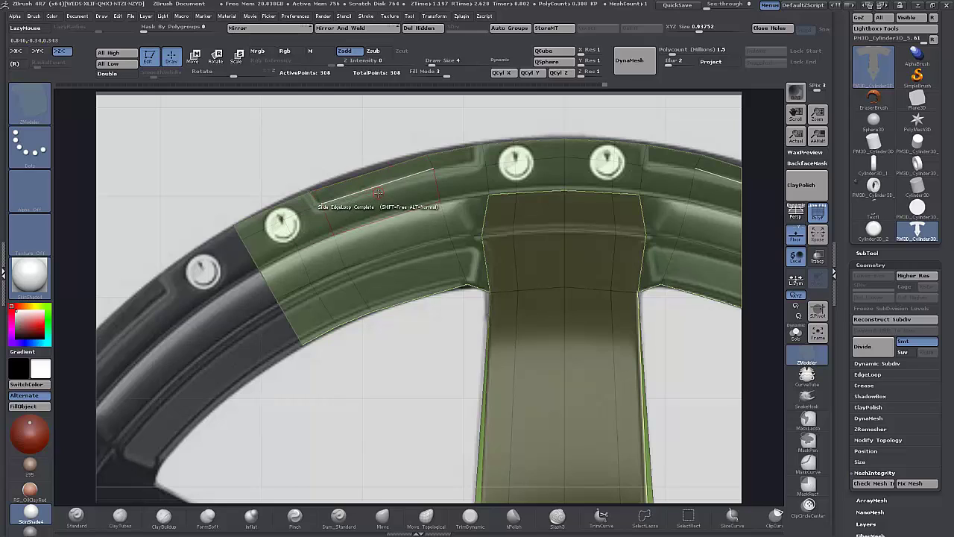
- Insert a single edge loop across the outer rim between its two bolts, and set the edge action back to Slide EdgeLoop Complete
key("space")
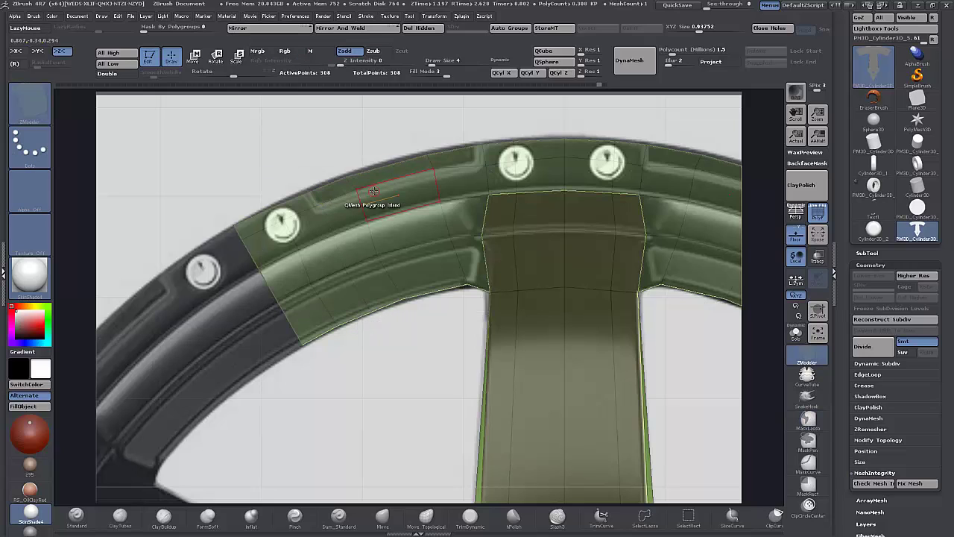
key("space")
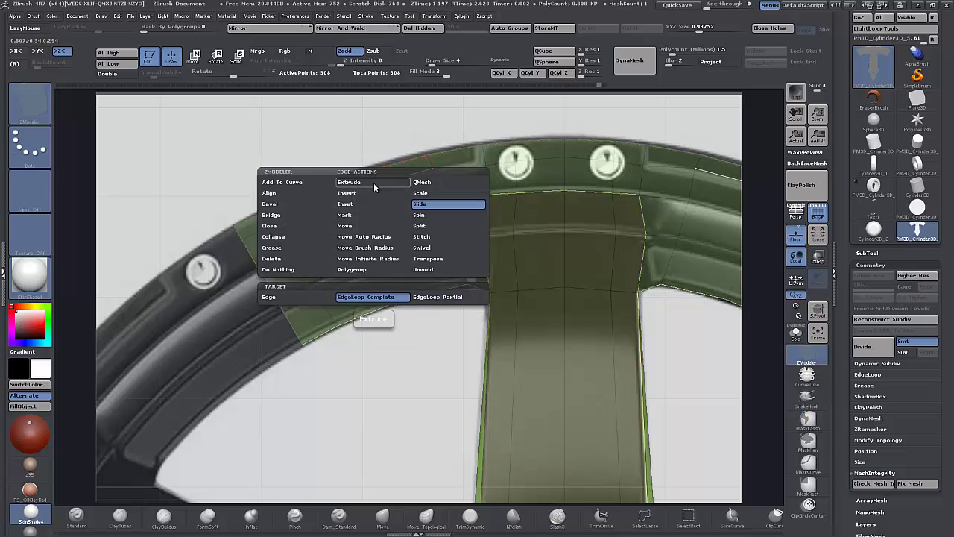
left_click(363, 195)
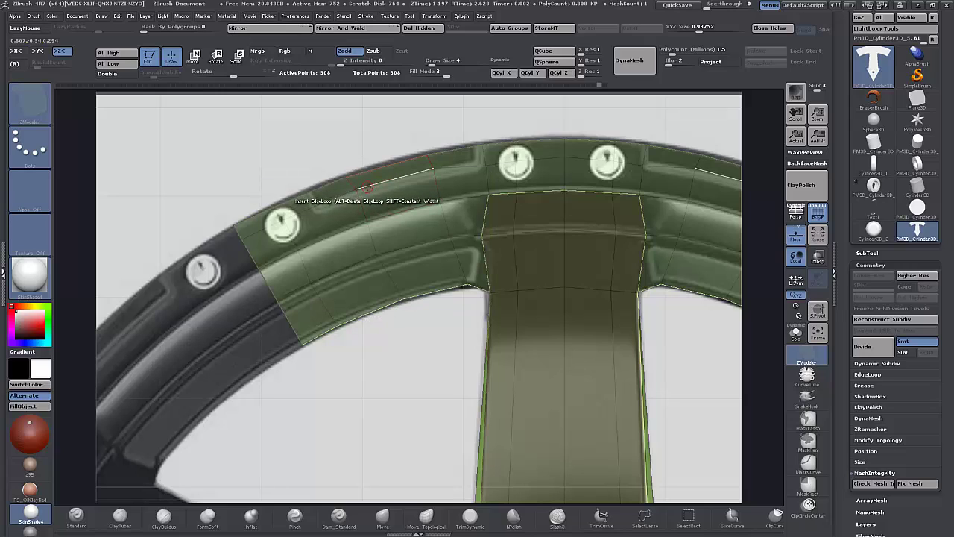
left_click(367, 186)
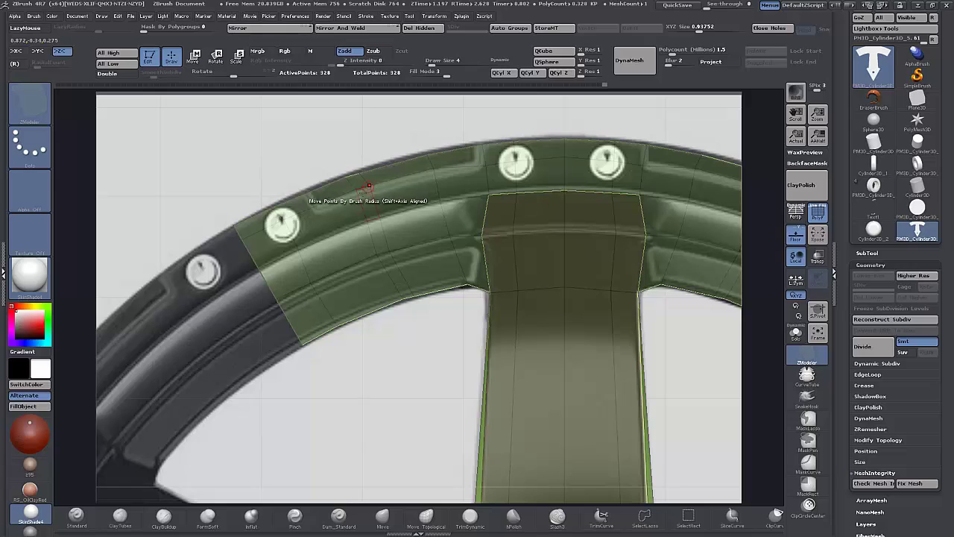
key("space")
left_click(402, 221)
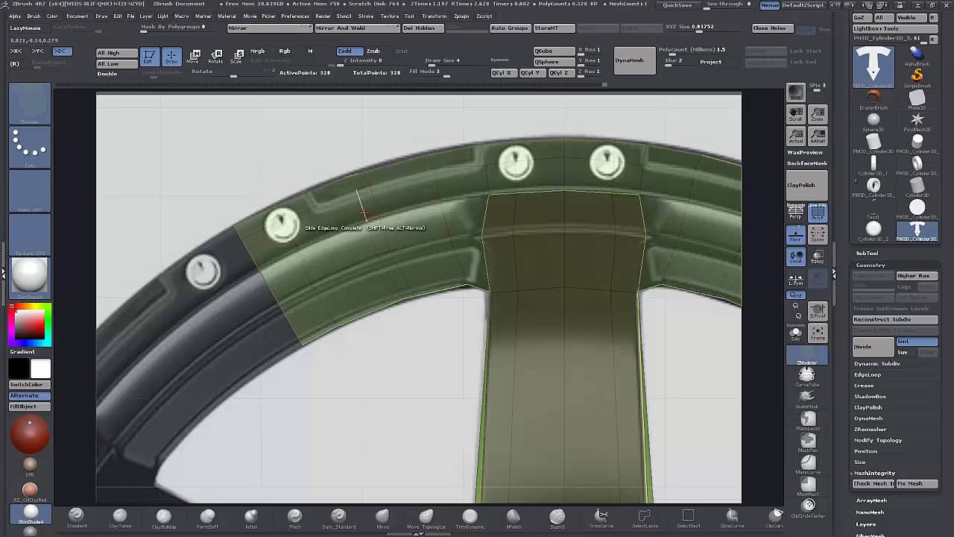
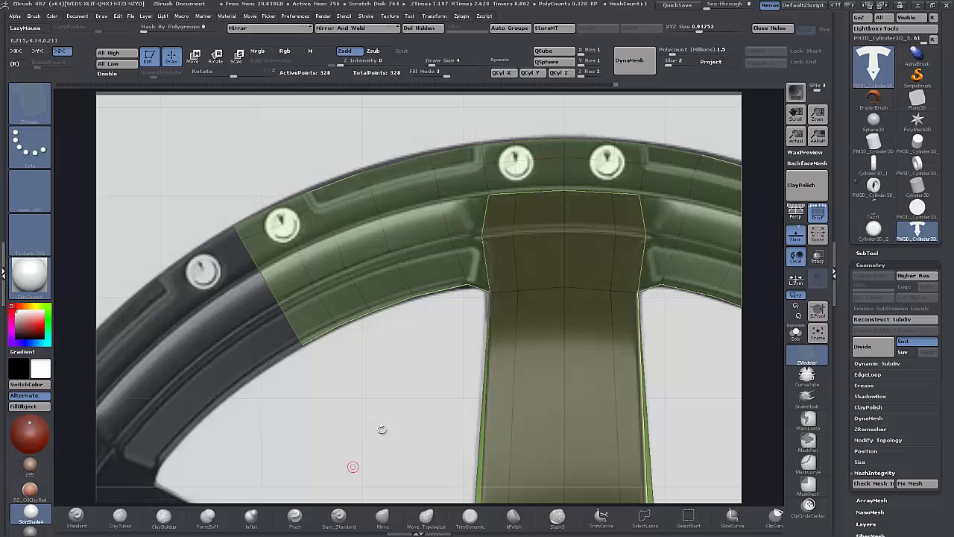
- Inspect the wedge's polygon layout from an angle in Fill Mode 1 and set Draw Size to 7
left_click_drag(396, 386, 354, 315, "alt")
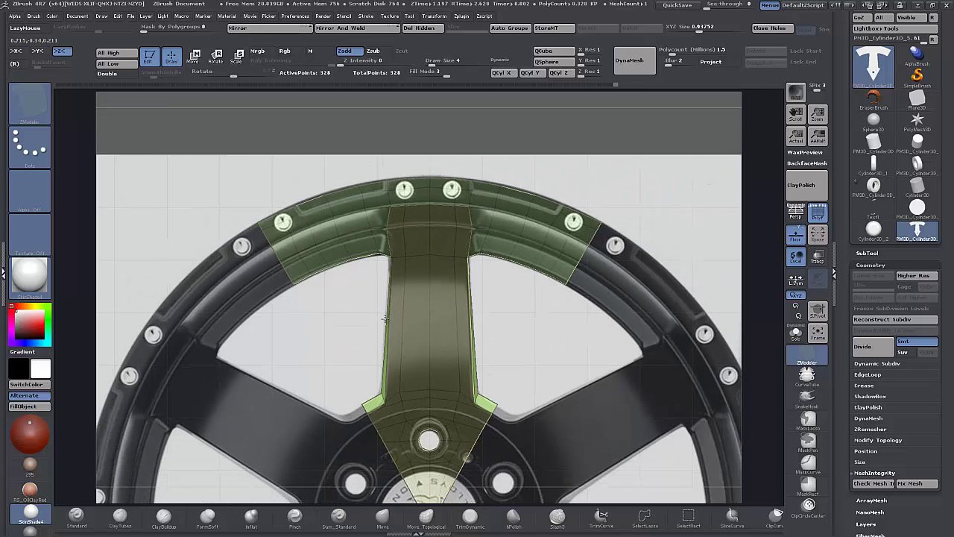
left_click_drag(565, 350, 477, 342, "alt")
left_click_drag(587, 221, 581, 258, "alt")
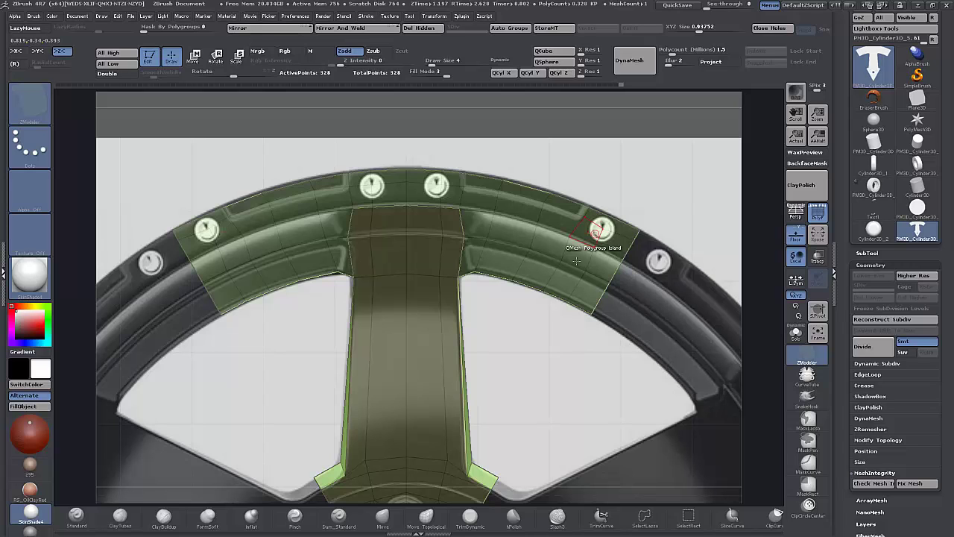
left_click_drag(547, 347, 462, 224, "alt")
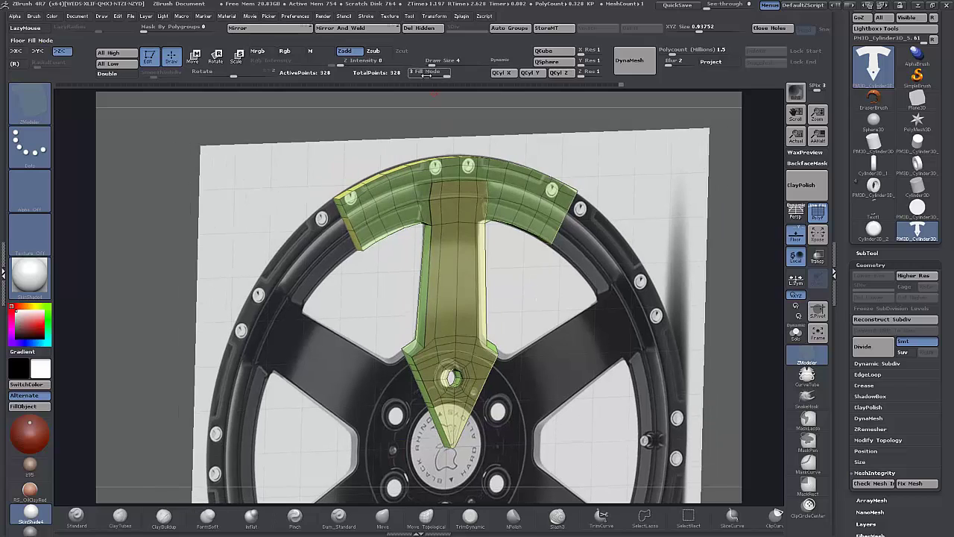
left_click_drag(447, 75, 423, 75)
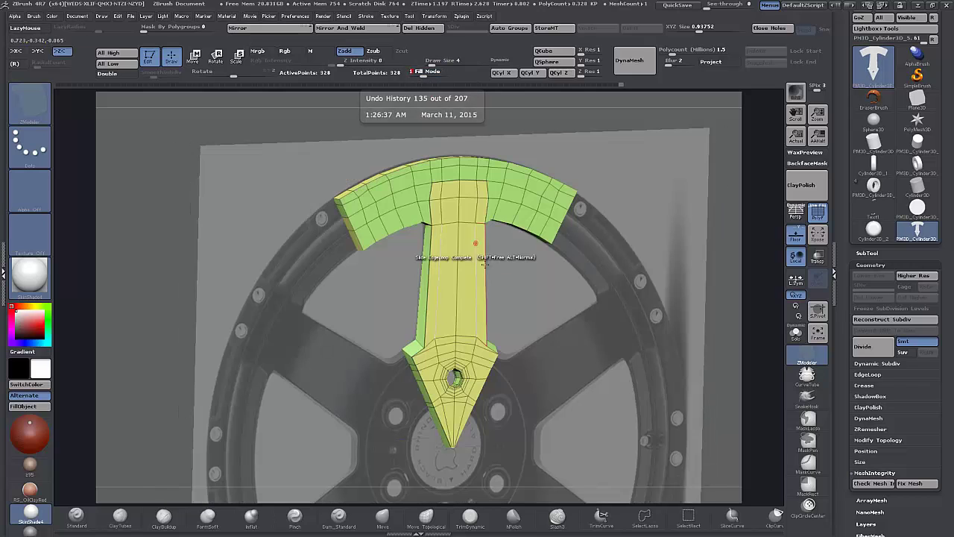
left_click_drag(507, 267, 397, 193)
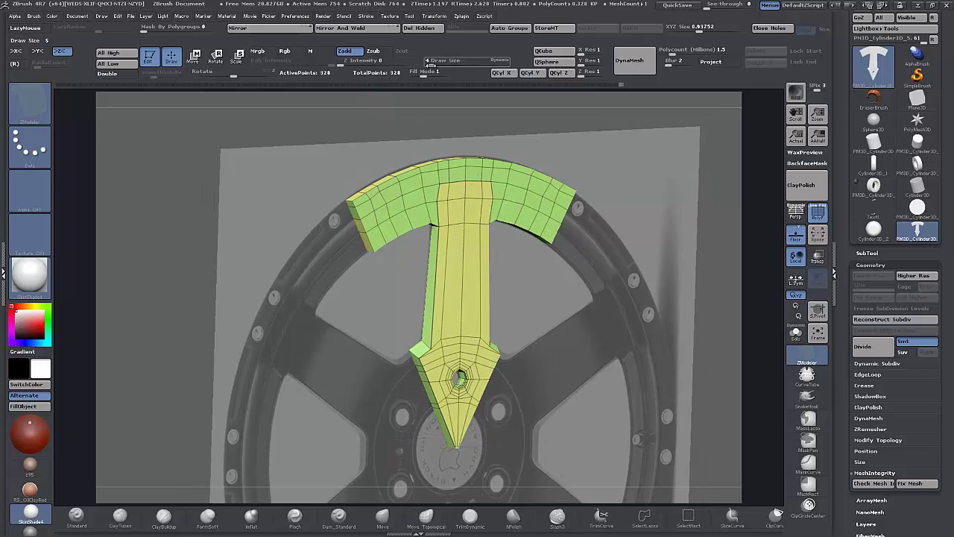
left_click_drag(430, 65, 442, 74)
left_click_drag(266, 175, 483, 321)
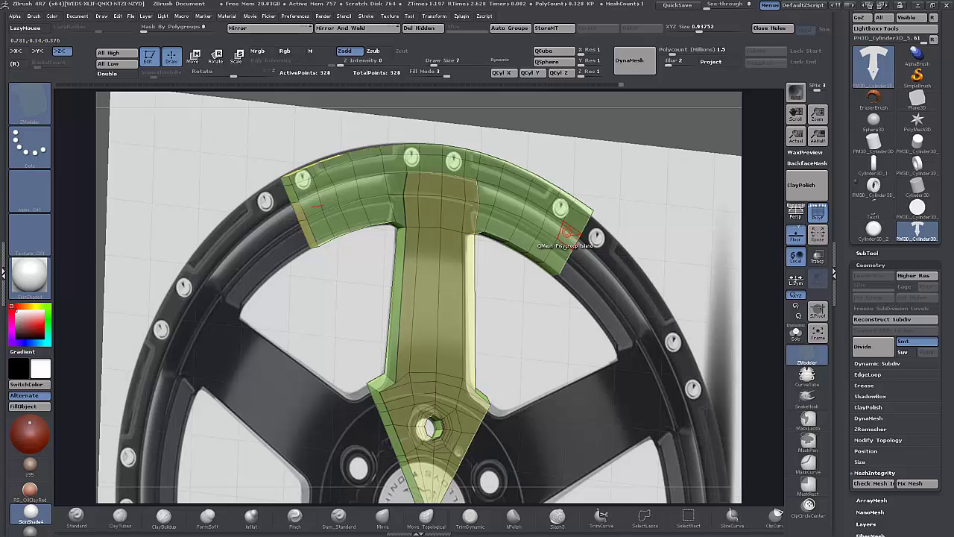
- Set the ZModeler edge action to Insert for single edge loops while viewing the outer rim
left_click_drag(538, 304, 511, 309)
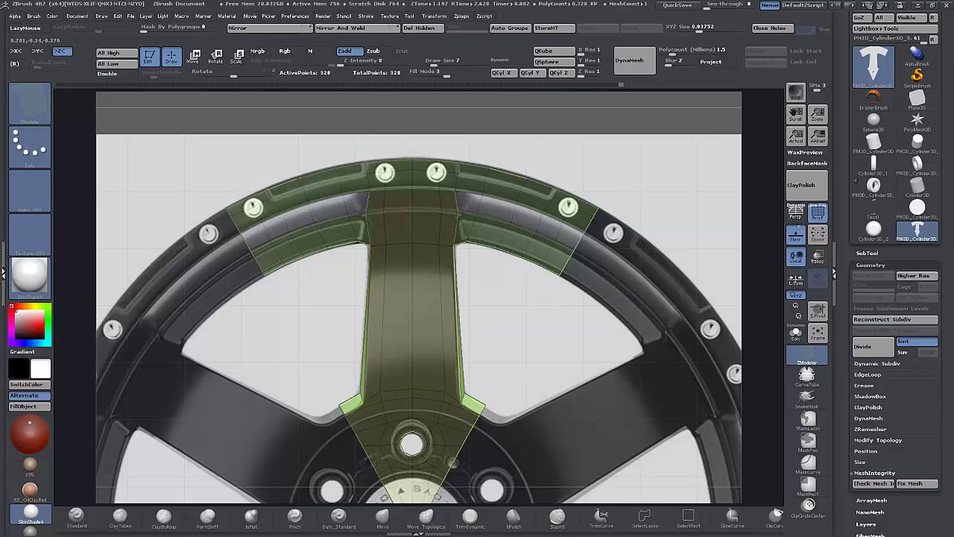
mouse_move(522, 311)
right_mouse_down("ctrl")
mouse_move(513, 309)
mouse_move(517, 338)
right_mouse_up("ctrl")
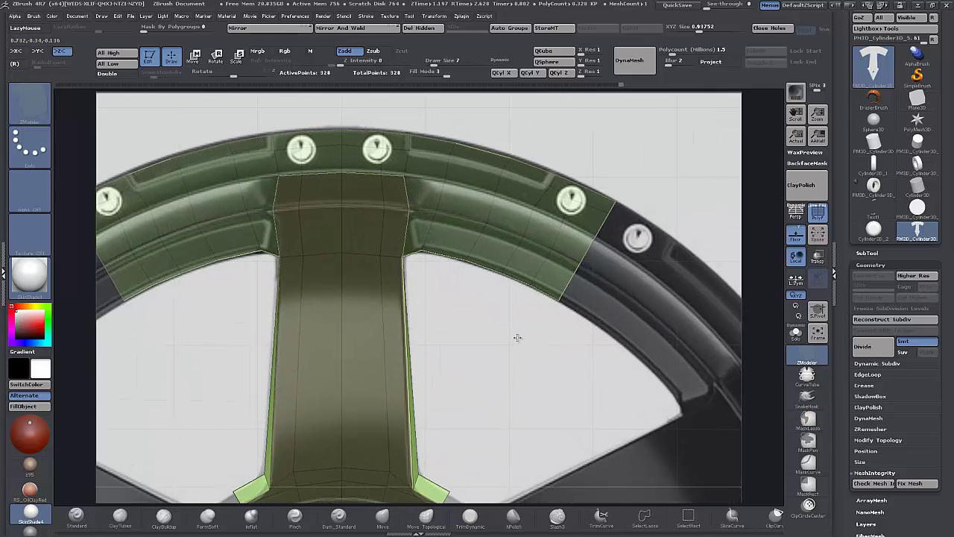
left_click_drag(517, 338, 505, 288, "alt")
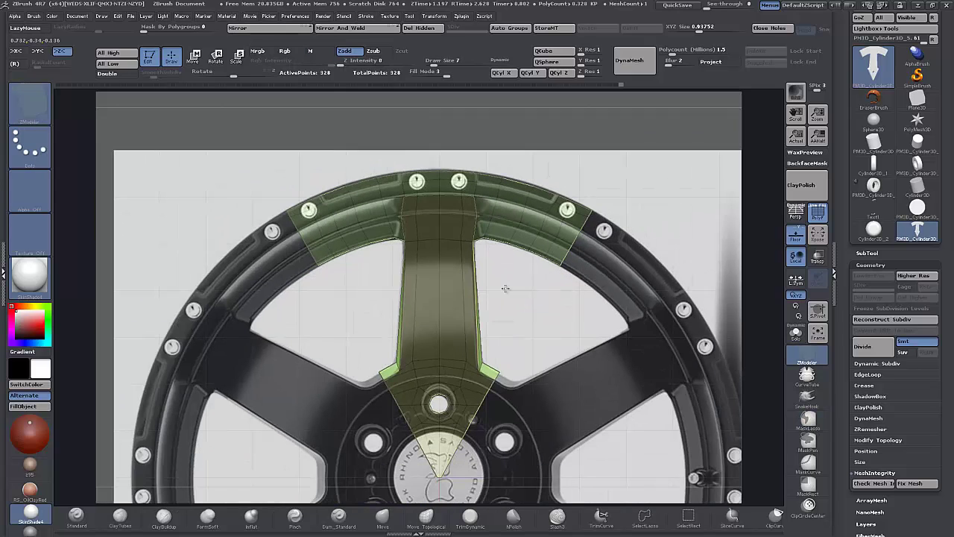
right_click_drag(505, 288, 505, 290, "ctrl")
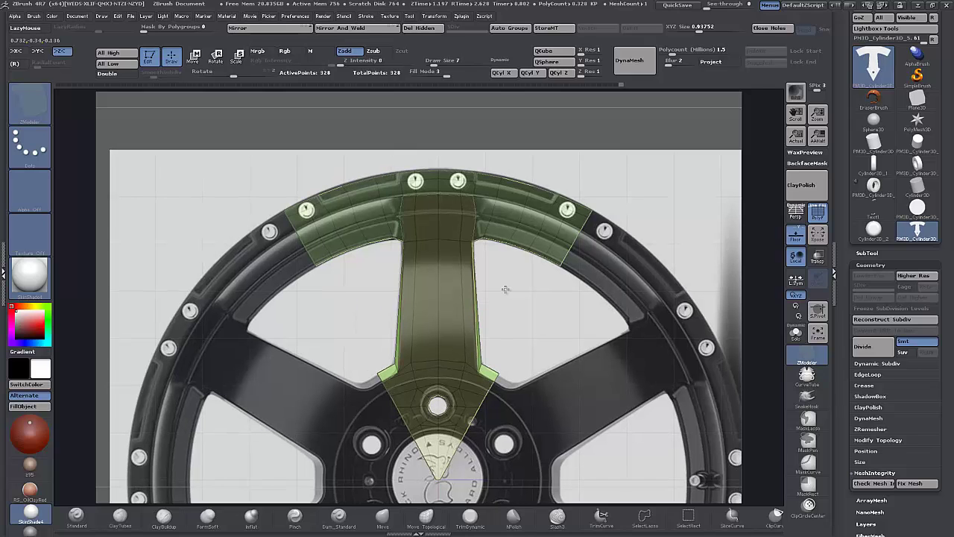
left_click_drag(505, 289, 505, 342, "alt")
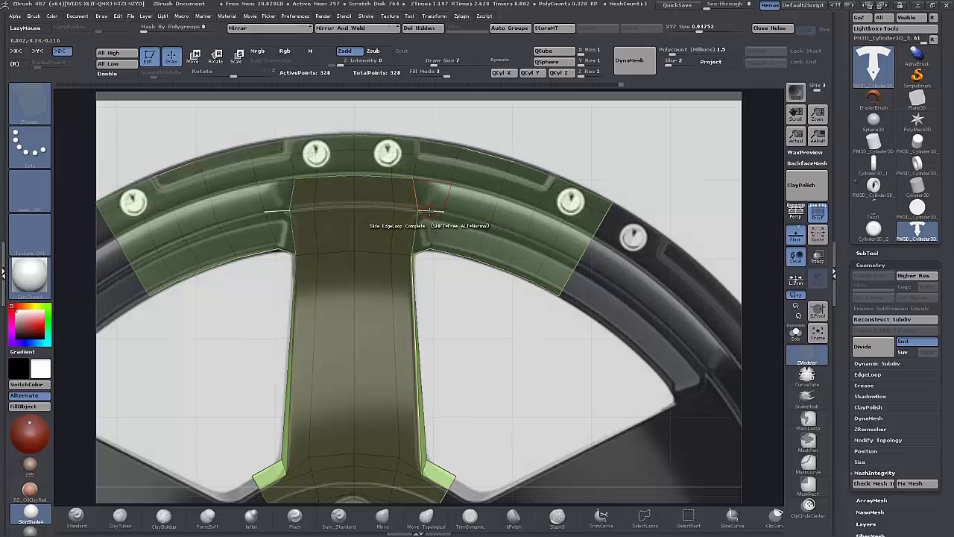
key("space")
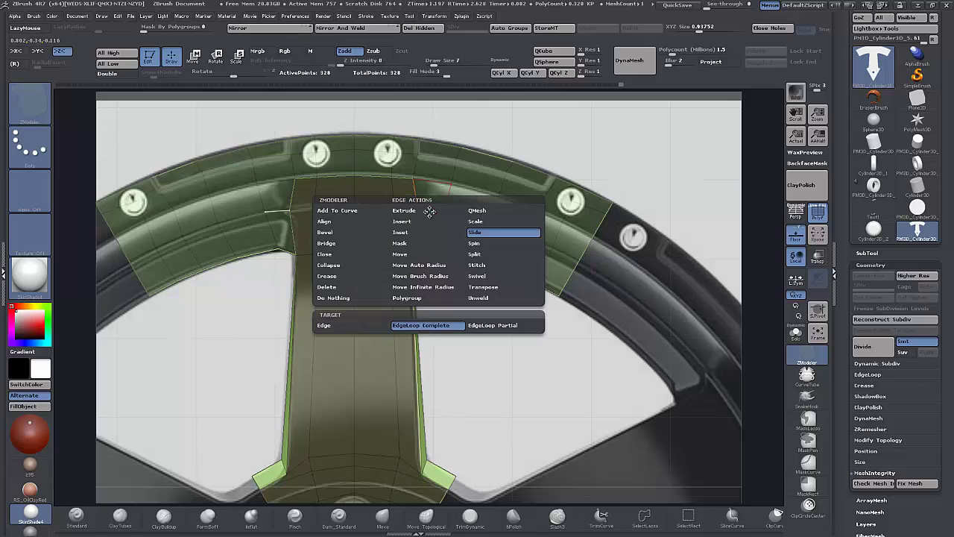
left_click(409, 224)
left_click(427, 223)
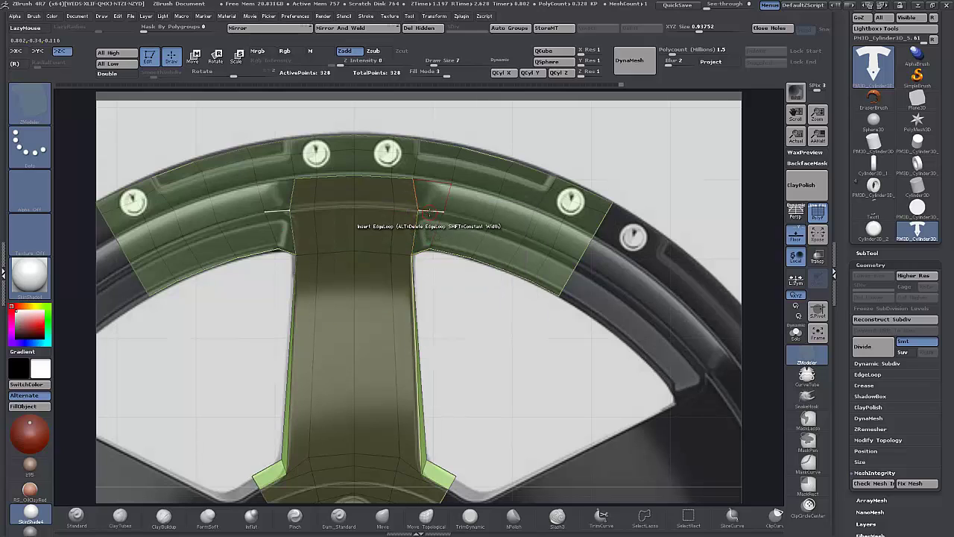
key("ctrl+z")
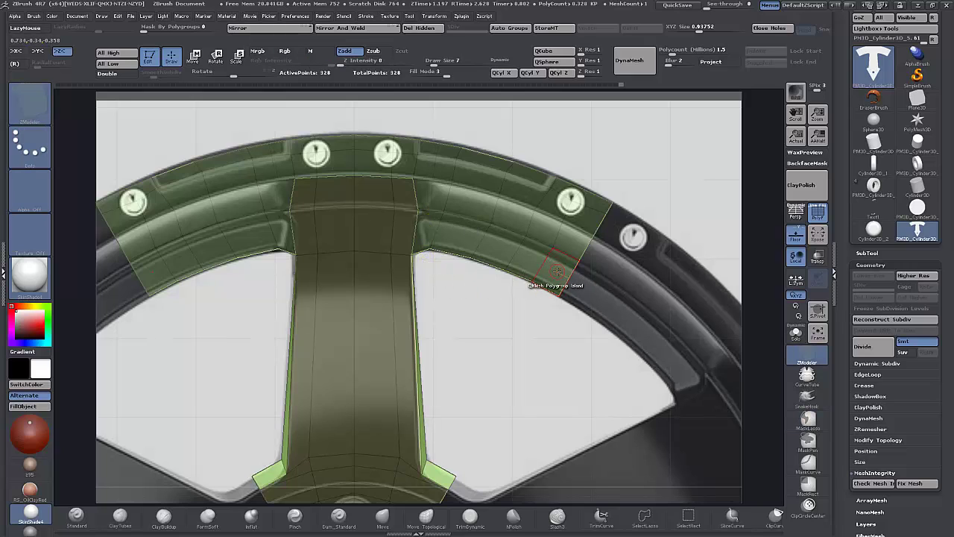
- Mark the two outer rim bands and the spoke's top polygons as a temporary polygroup, and set the QMesh target to A Single Poly
left_click_drag(573, 242, 474, 205, "alt")
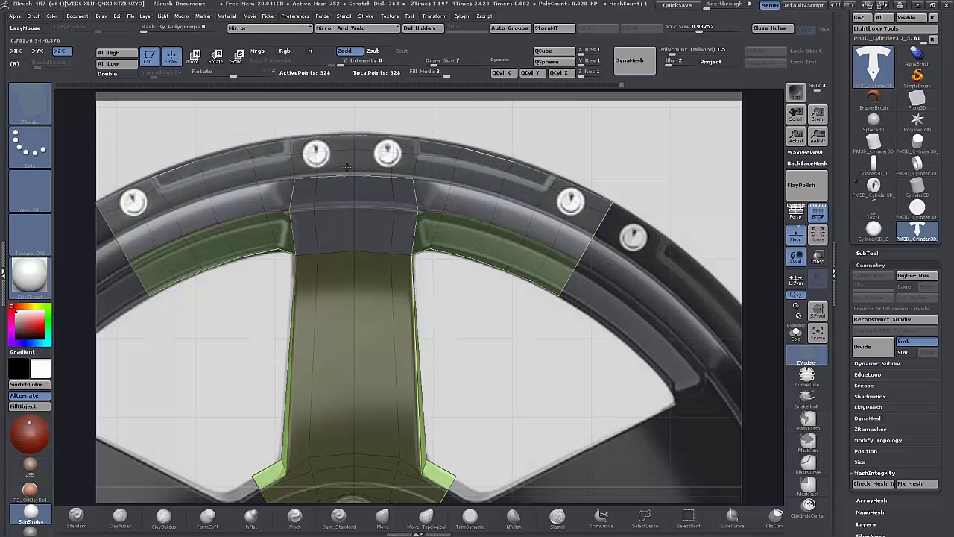
left_click_drag(470, 331, 503, 320)
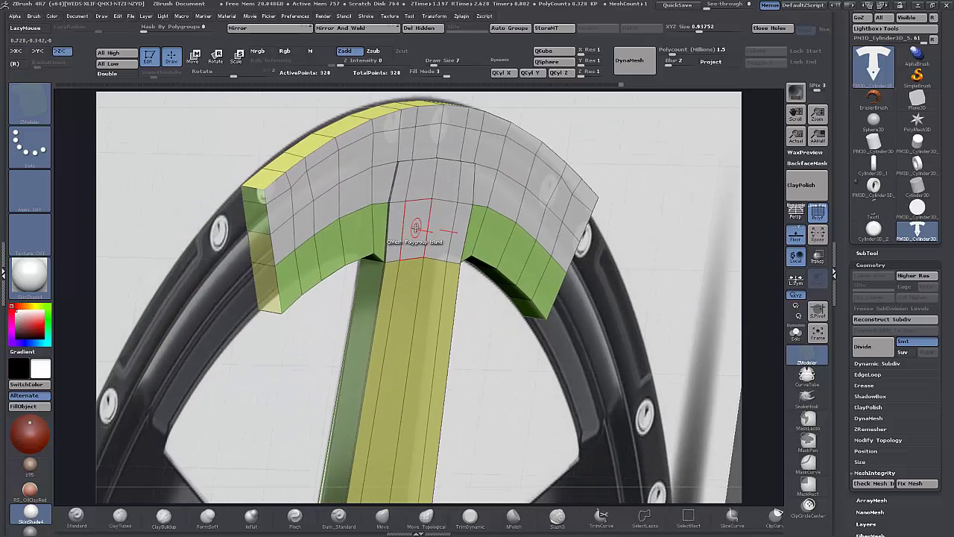
key("space")
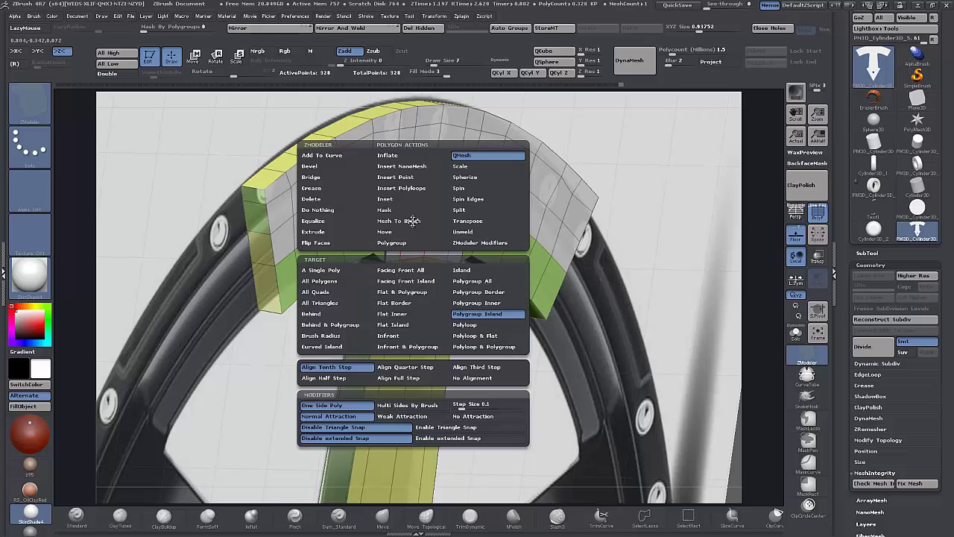
left_click(334, 272)
left_click_drag(415, 234, 420, 241)
key("ctrl+z")
- Insert an edge loop close to the rim's inner arc, running across the top of the spoke
mouse_move(611, 154)
left_mouse_down()
mouse_move(600, 149)
mouse_move(619, 85)
mouse_move(610, 167)
mouse_move(607, 132)
mouse_move(617, 121)
mouse_move(620, 152)
left_mouse_up()
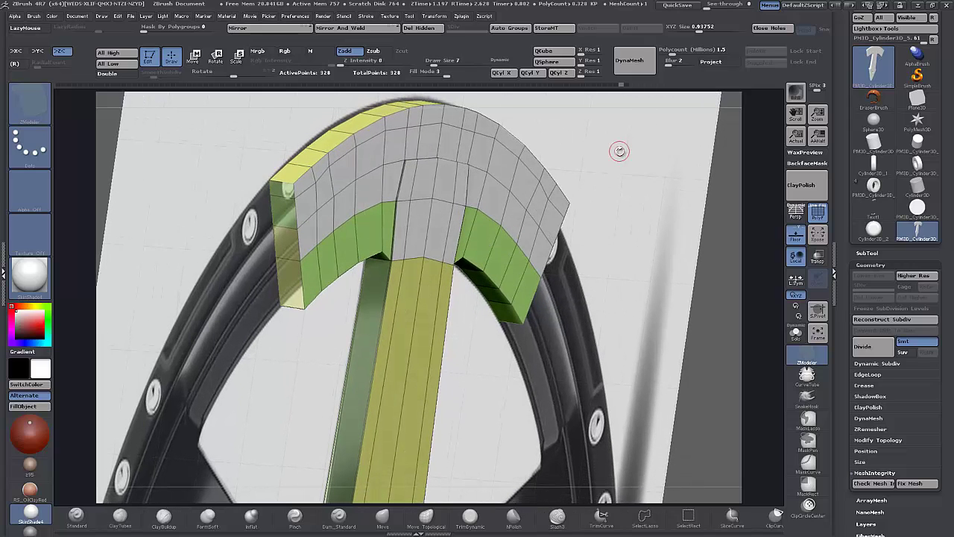
left_click_drag(487, 352, 581, 156)
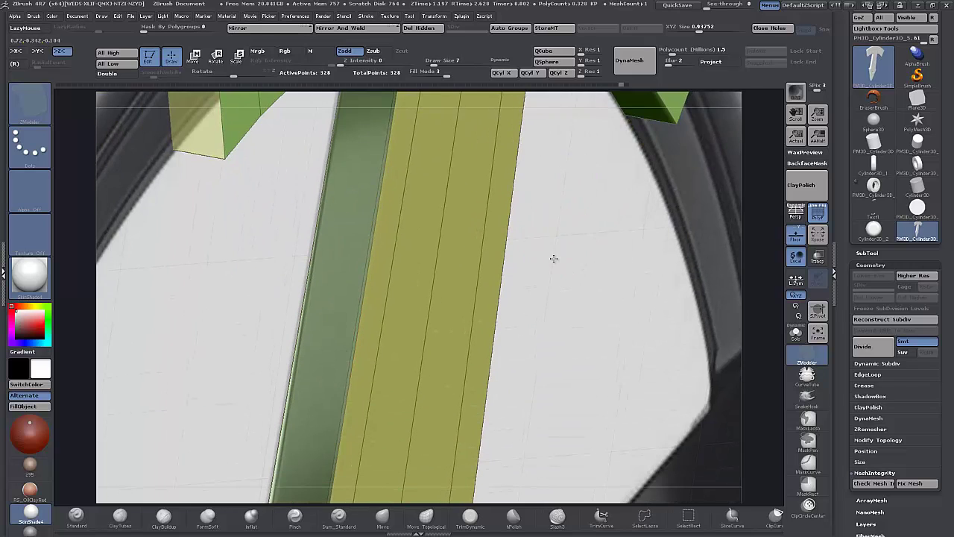
left_click_drag(553, 258, 559, 405)
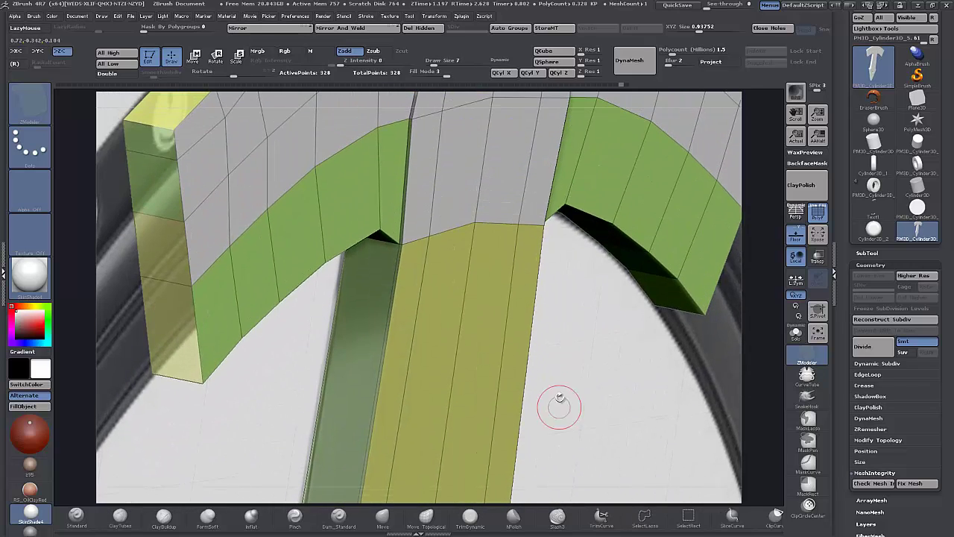
left_click_drag(639, 336, 528, 379)
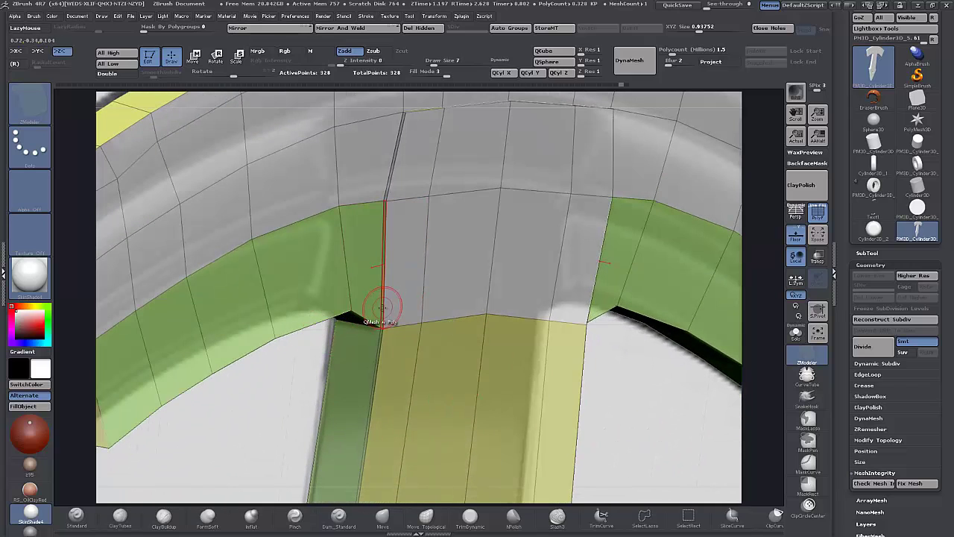
left_click_drag(381, 307, 379, 324)
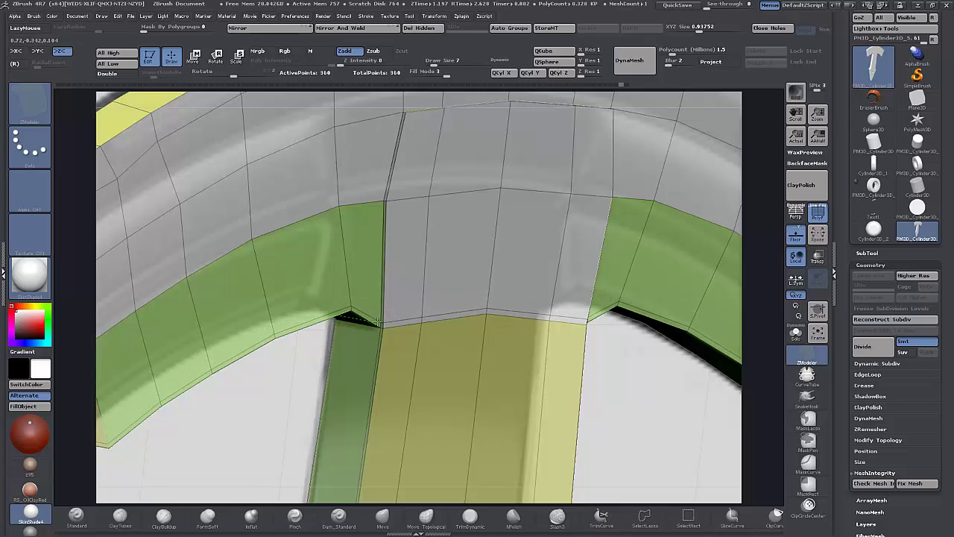
- Set the ZModeler point action to Stitch and merge the loose corner points where the spoke meets the rim's inner arc
left_click_drag(647, 393, 665, 453, "alt")
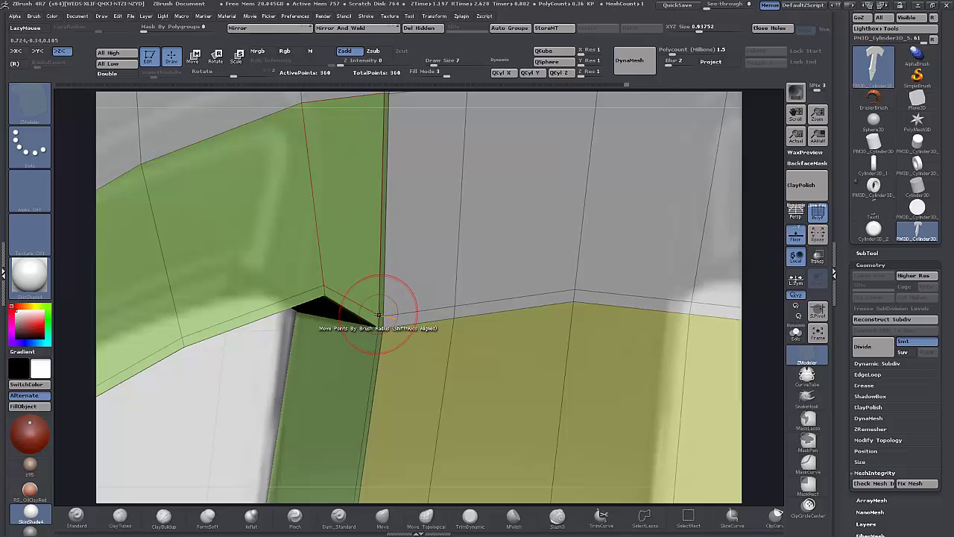
key("space")
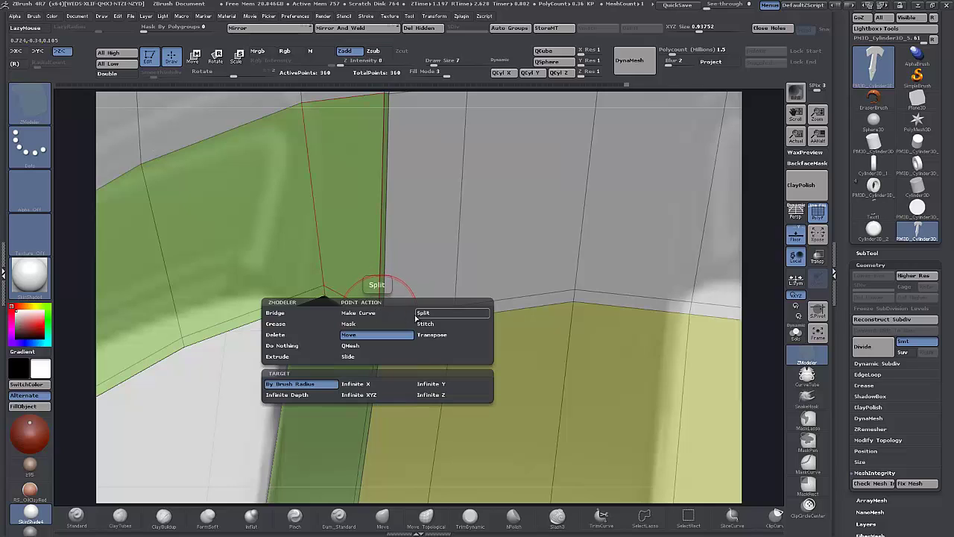
left_click(417, 314)
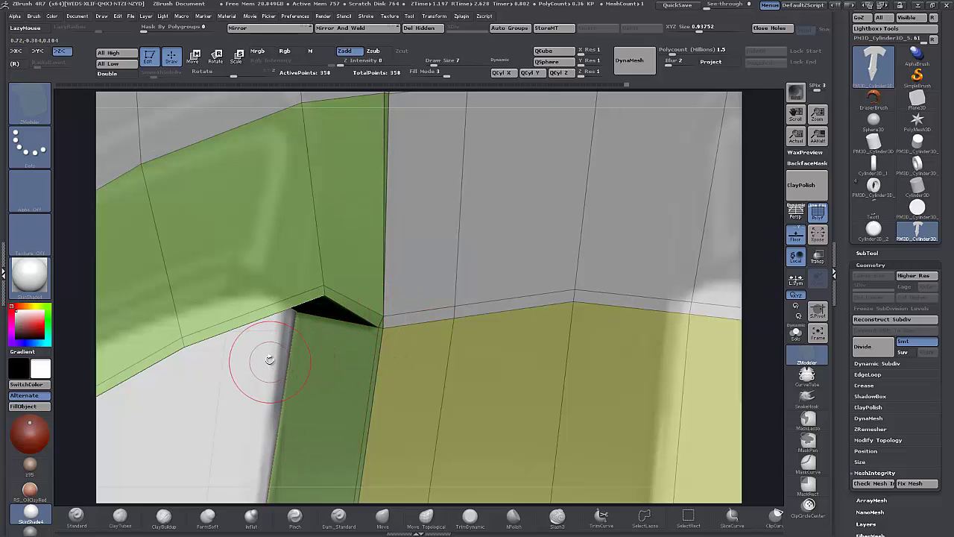
left_click_drag(268, 360, 240, 522, "alt")
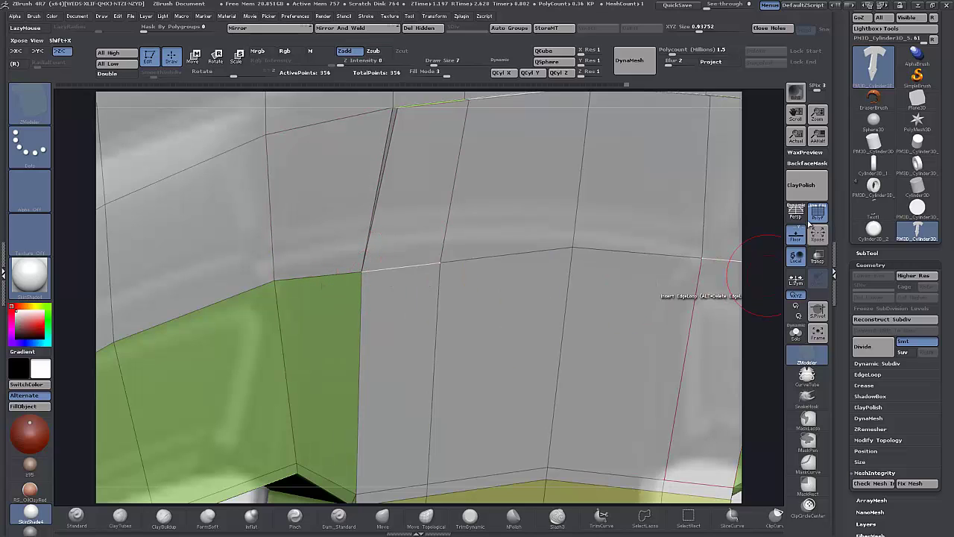
- Stitch the paired points along the open gap between the spoke's top and the outer rim band to close the seam
right_click_drag(735, 187, 743, 383)
left_click_drag(743, 382, 734, 407, "alt")
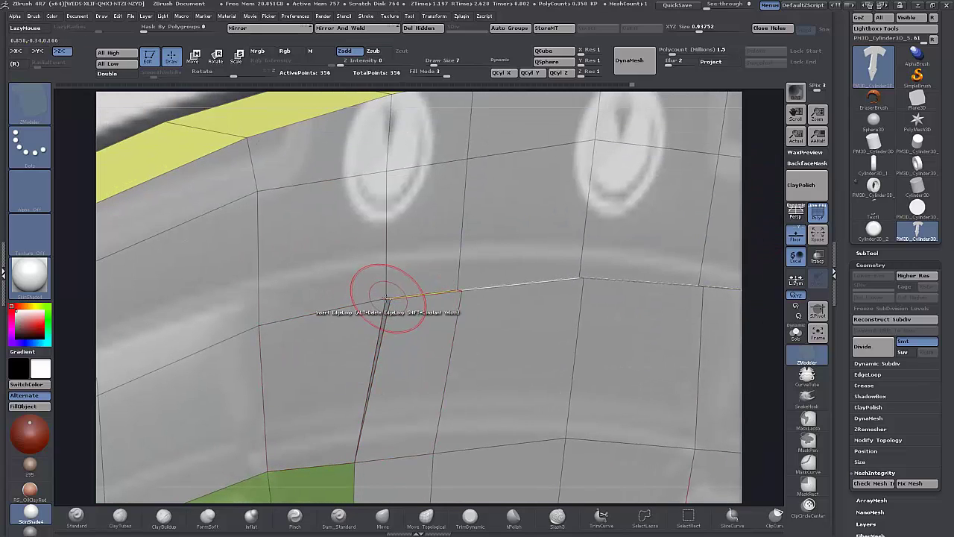
left_click(389, 299)
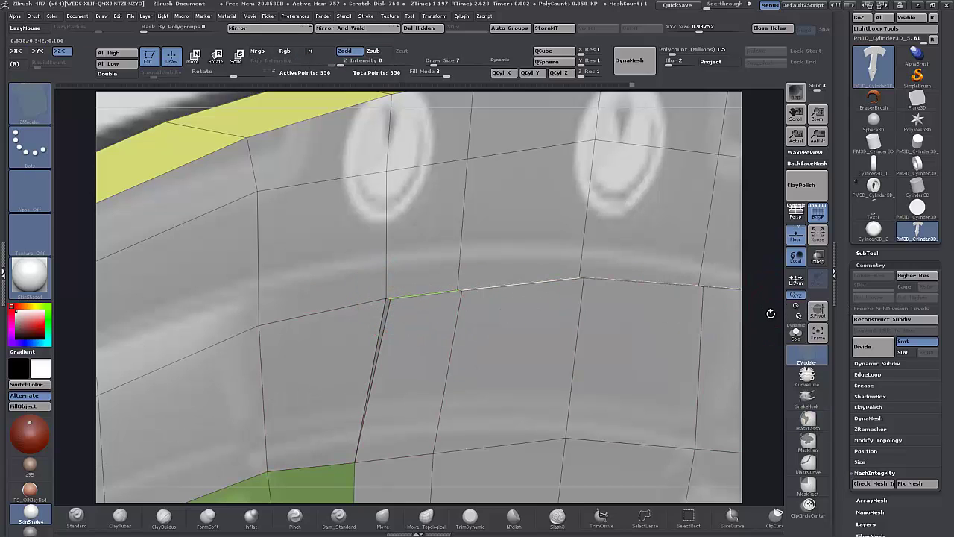
left_click_drag(768, 316, 776, 336)
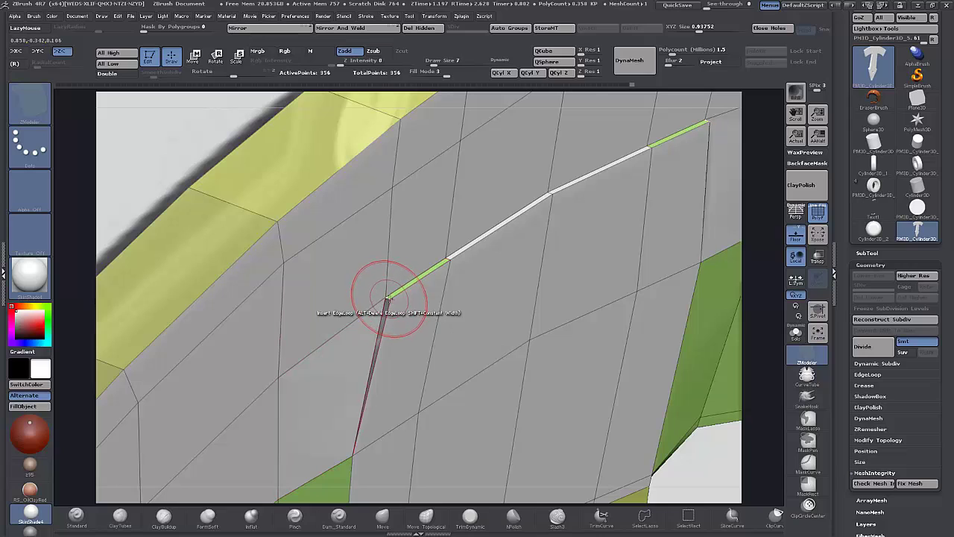
left_click(390, 298)
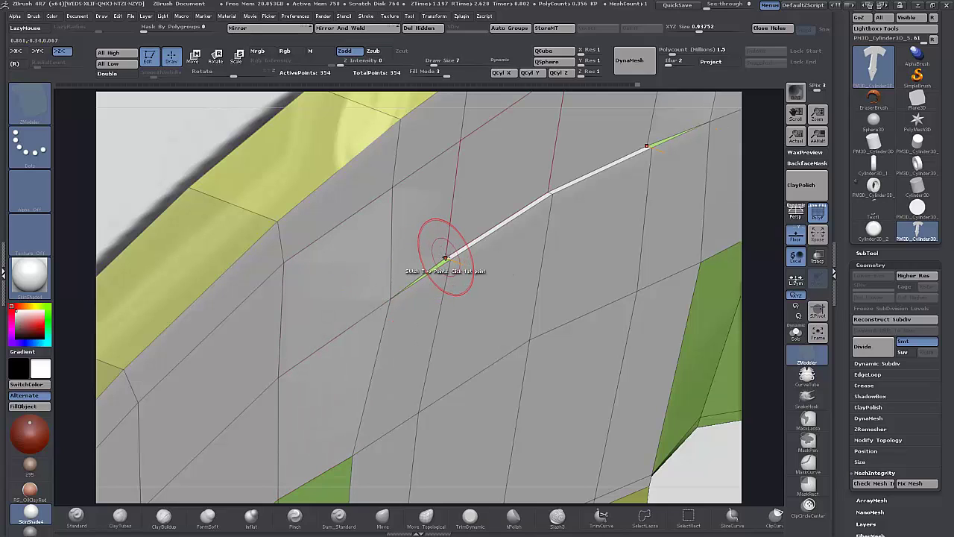
left_click(449, 258)
left_click(451, 260)
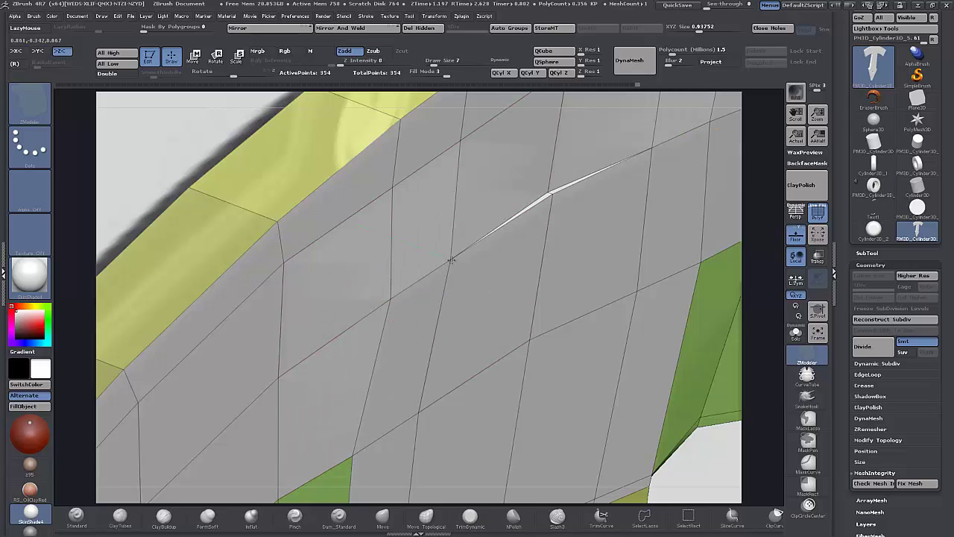
left_click(550, 191)
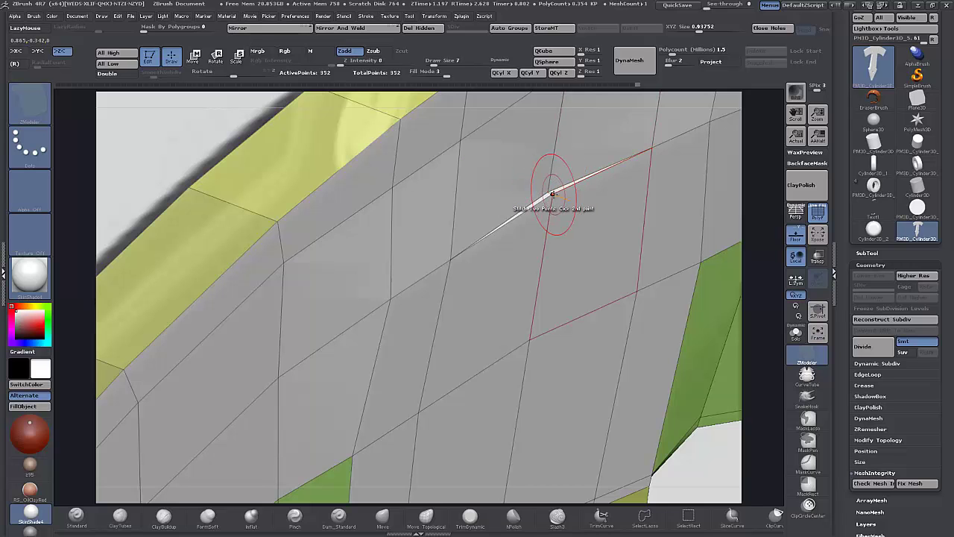
left_click_drag(770, 197, 589, 321, "alt")
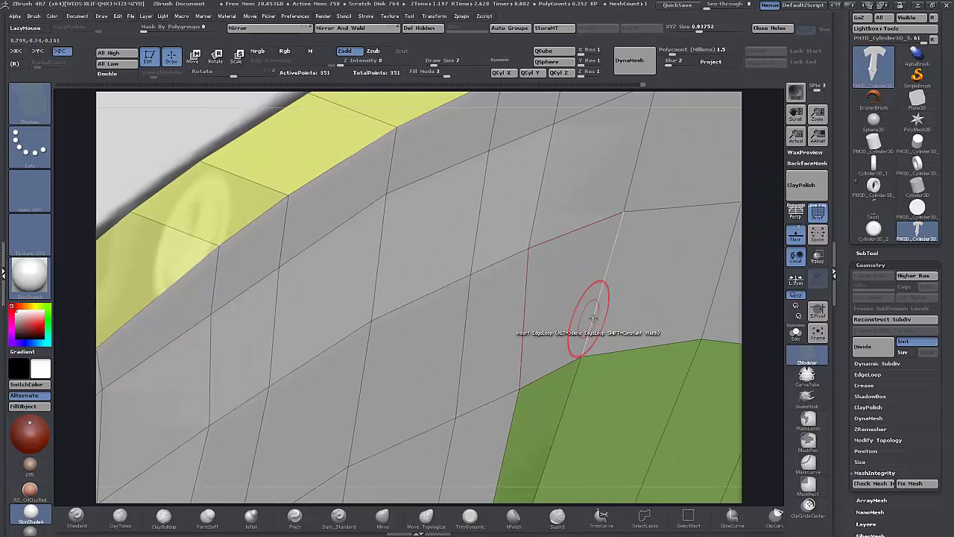
- Extrude the two outer rim bands and the spoke's top polygons forward with QMesh
left_click_drag(772, 361, 768, 54, "alt")
left_click_drag(680, 359, 671, 341)
left_click_drag(358, 341, 383, 339)
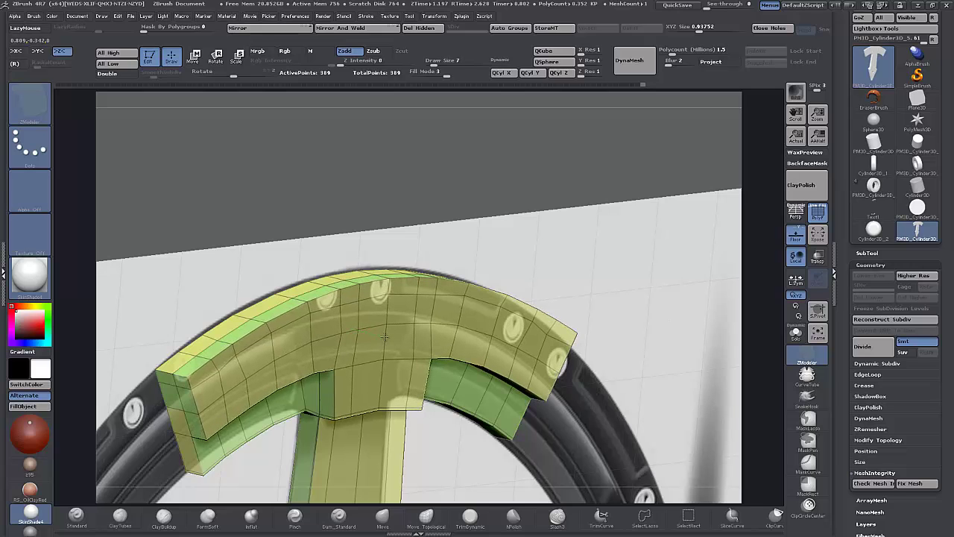
- Extrude the outermost rim band further forward with QMesh and set the floor Fill Mode to 1
left_click_drag(685, 265, 661, 239)
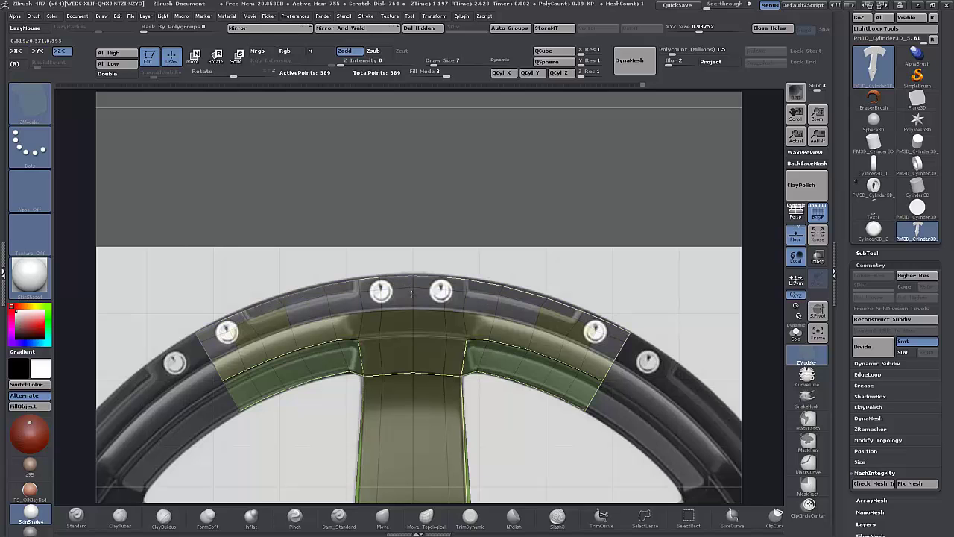
left_click_drag(361, 254, 311, 305)
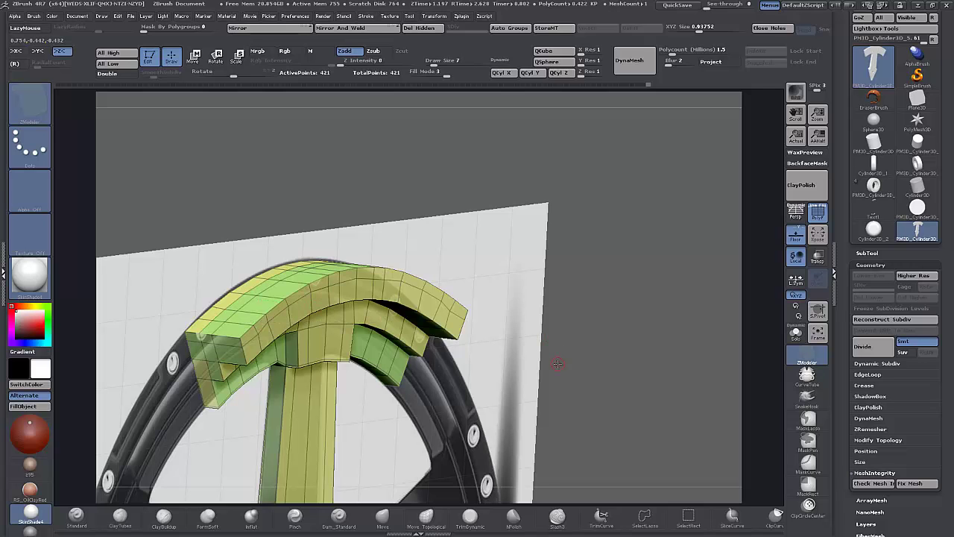
left_click_drag(552, 362, 601, 322)
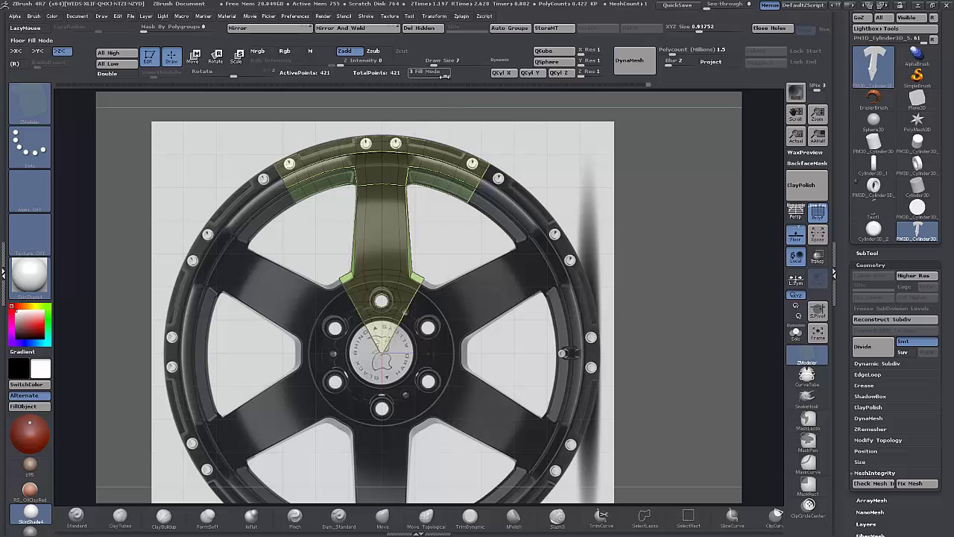
left_click(424, 73)
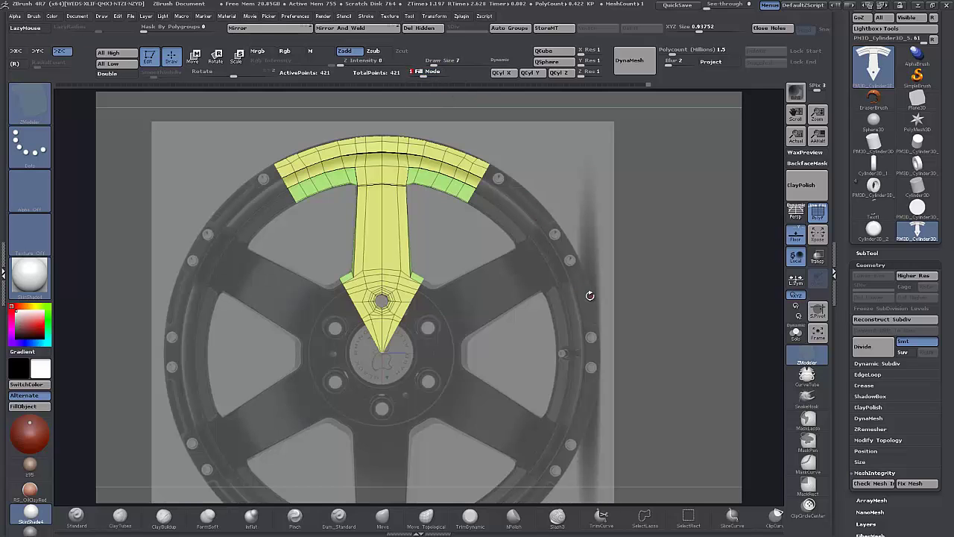
left_click_drag(645, 294, 567, 341)
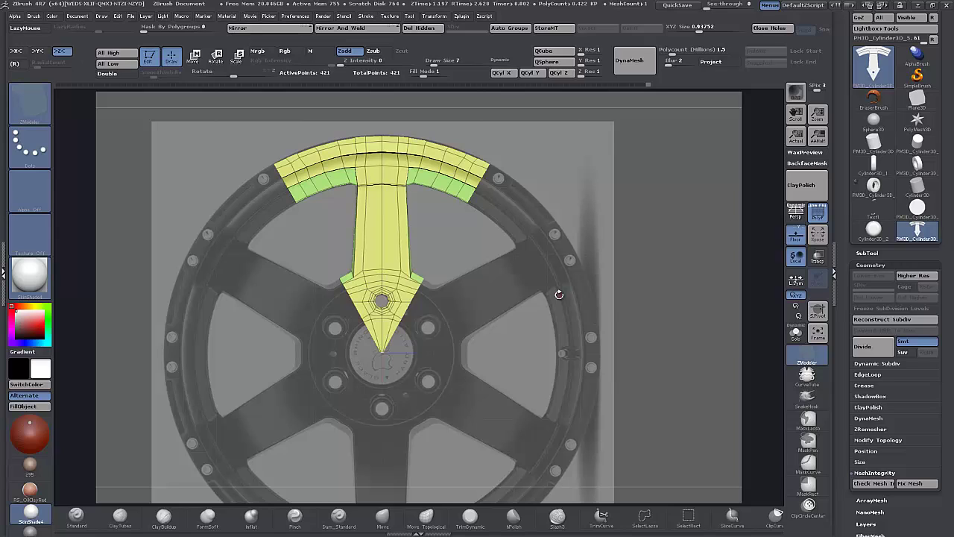
- Set Fill Mode to 3 to see the reference image through the spoke mesh, and choose Move as the ZModeler point action
left_click_drag(583, 187, 586, 232, "alt")
left_click_drag(628, 167, 556, 201, "alt")
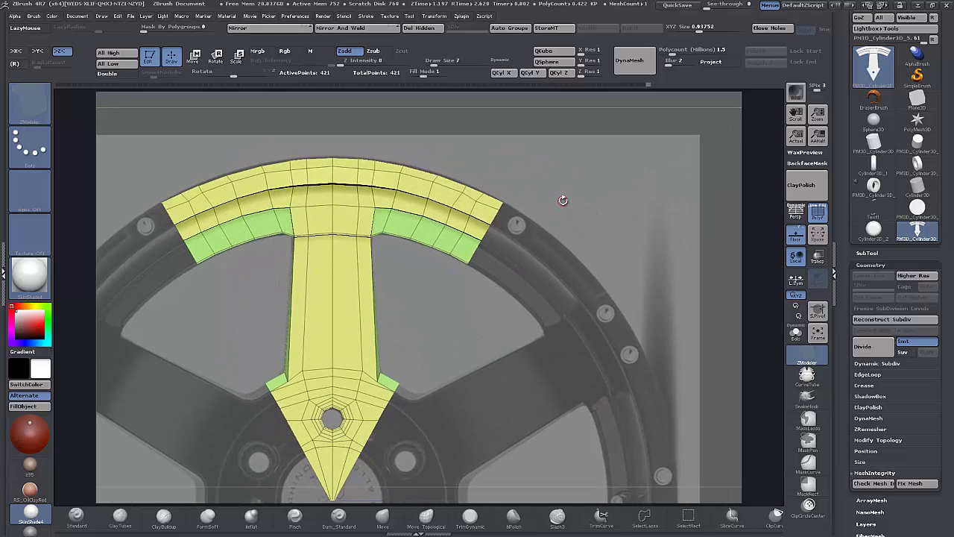
left_click(441, 72)
left_click_drag(552, 181, 588, 159, "alt")
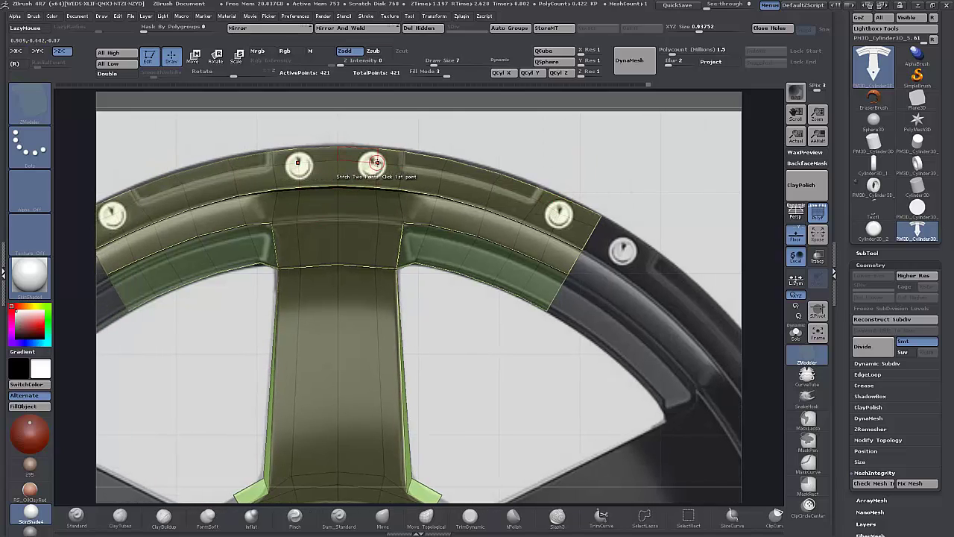
key("space")
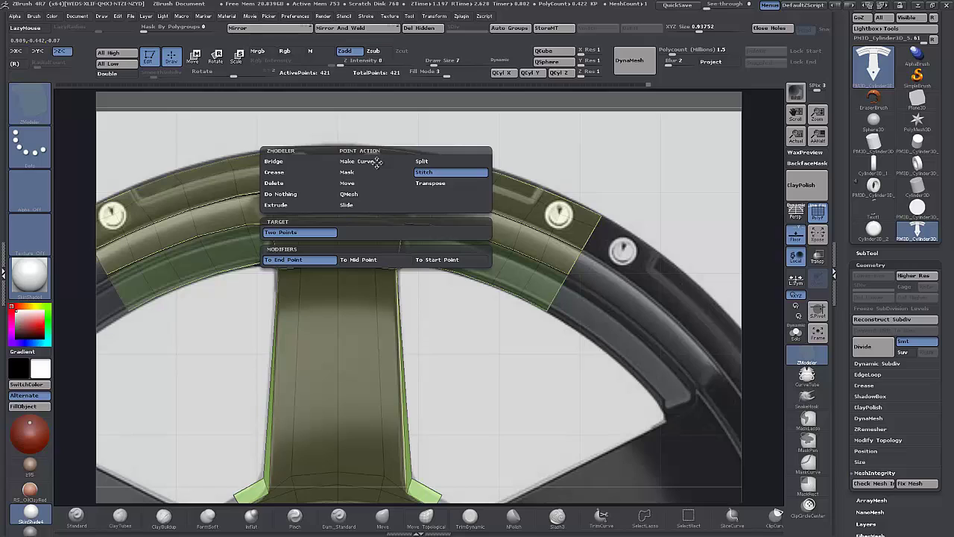
left_click(356, 183)
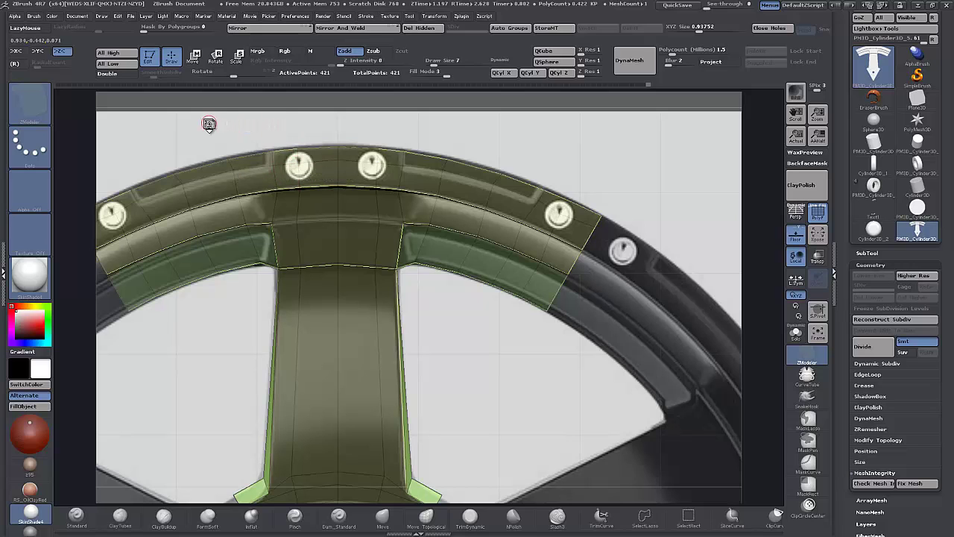
- Set the Draw Size to 17 and split the rim's points at the bolt positions into circles with the ZModeler Split point action
key("space")
mouse_move(209, 124)
left_mouse_down()
mouse_move(366, 107)
mouse_move(366, 18)
mouse_move(409, 133)
left_mouse_up()
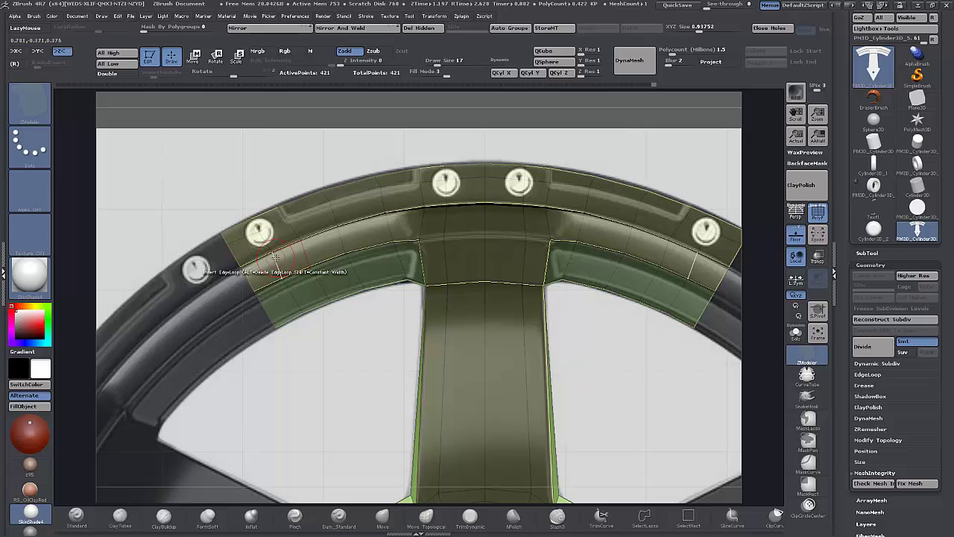
key("space")
left_click(303, 230)
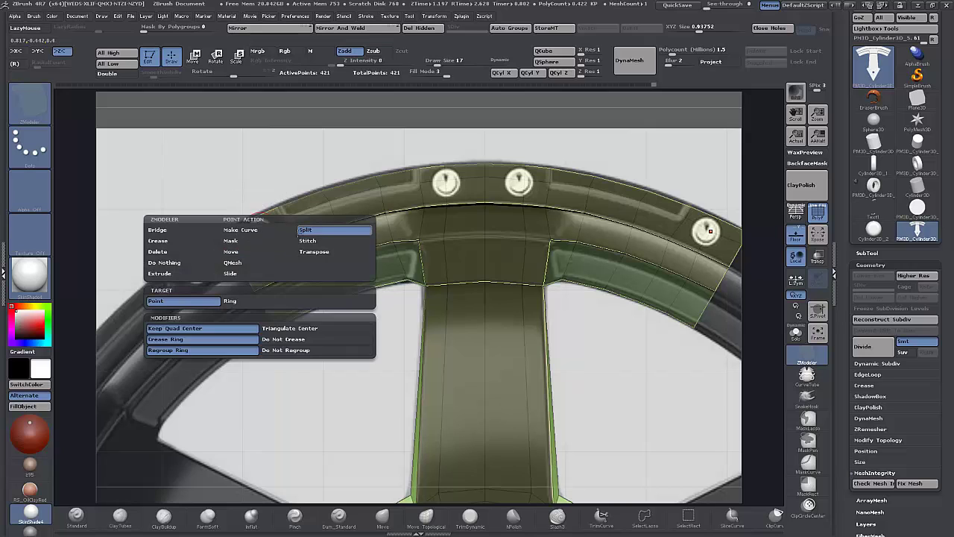
left_click(259, 227)
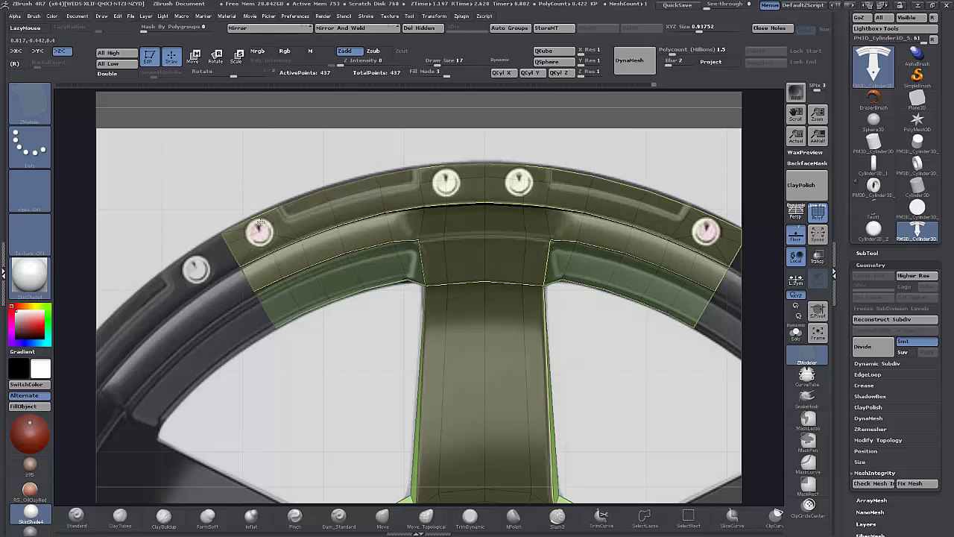
key("ctrl+z")
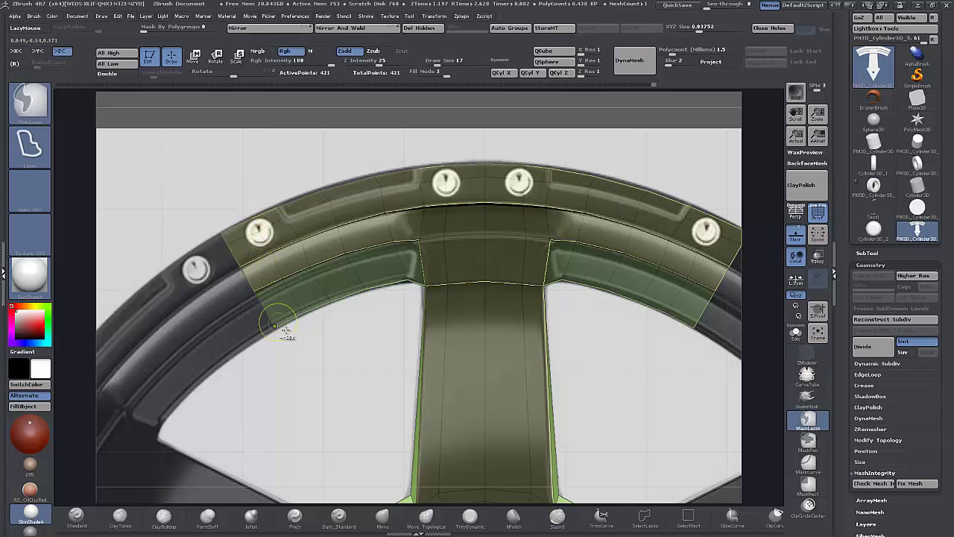
left_click_drag(315, 347, 341, 351)
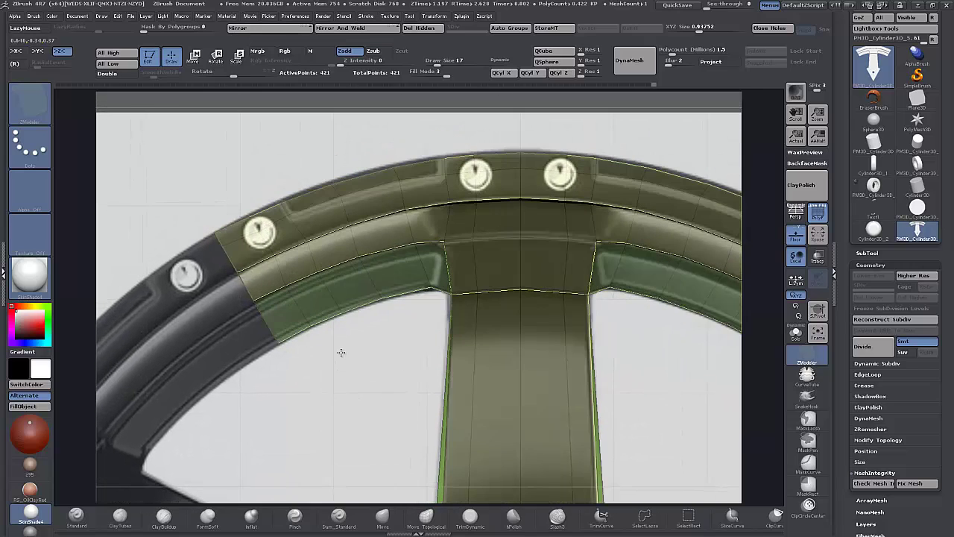
left_click(253, 220)
left_click(271, 249)
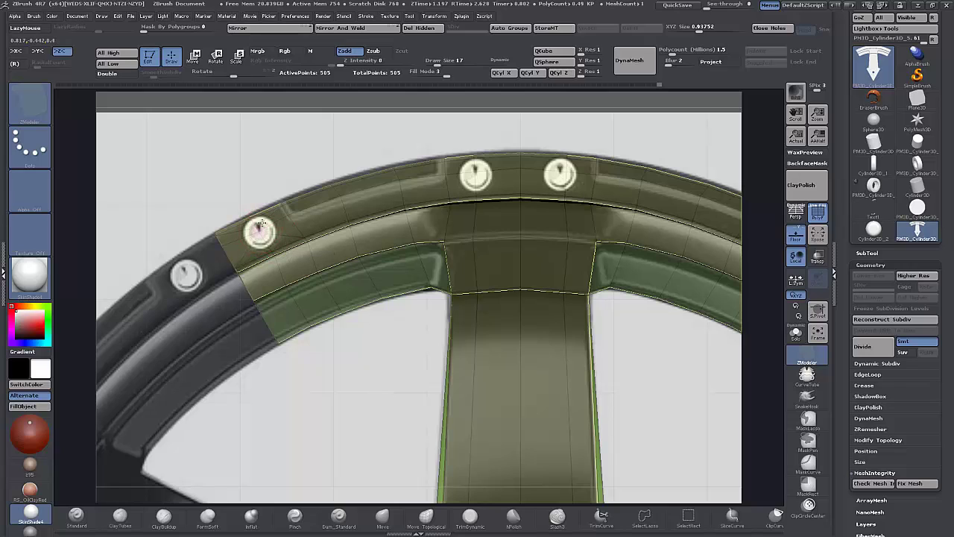
left_click(476, 161)
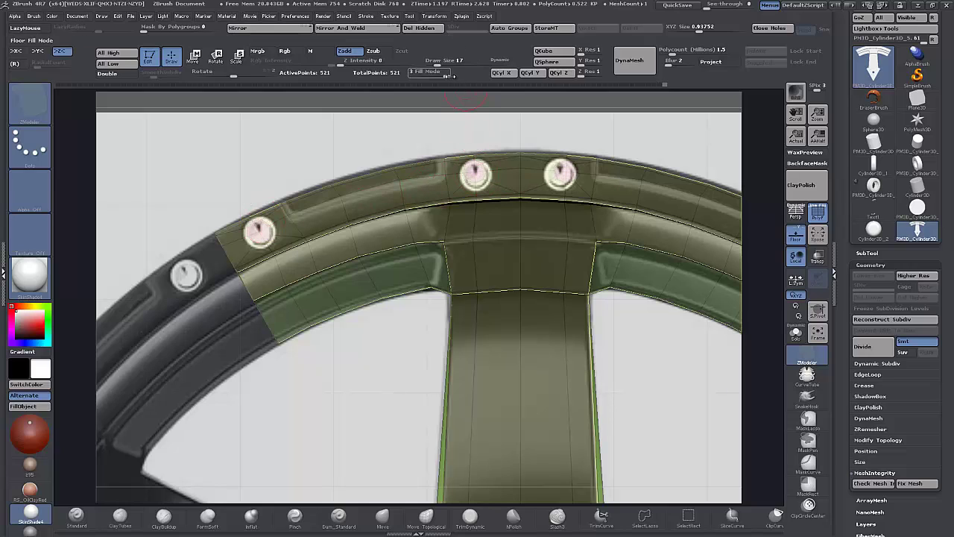
- Inspect the new bolt circles on the opaque mesh with Fill Mode 1, and restore Fill Mode 3
left_click_drag(446, 73, 412, 73)
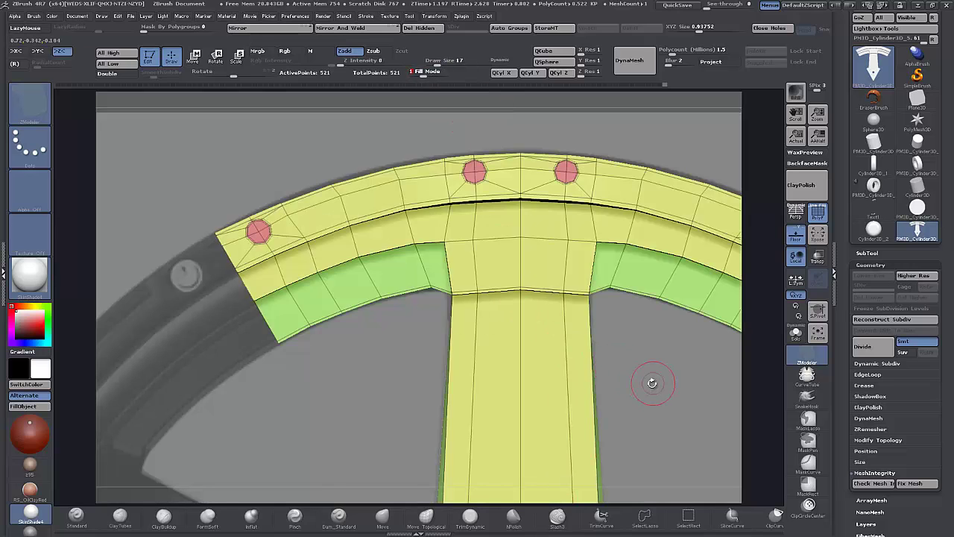
mouse_move(650, 387)
left_mouse_down()
mouse_move(645, 379)
mouse_move(660, 395)
mouse_move(648, 373)
left_mouse_up()
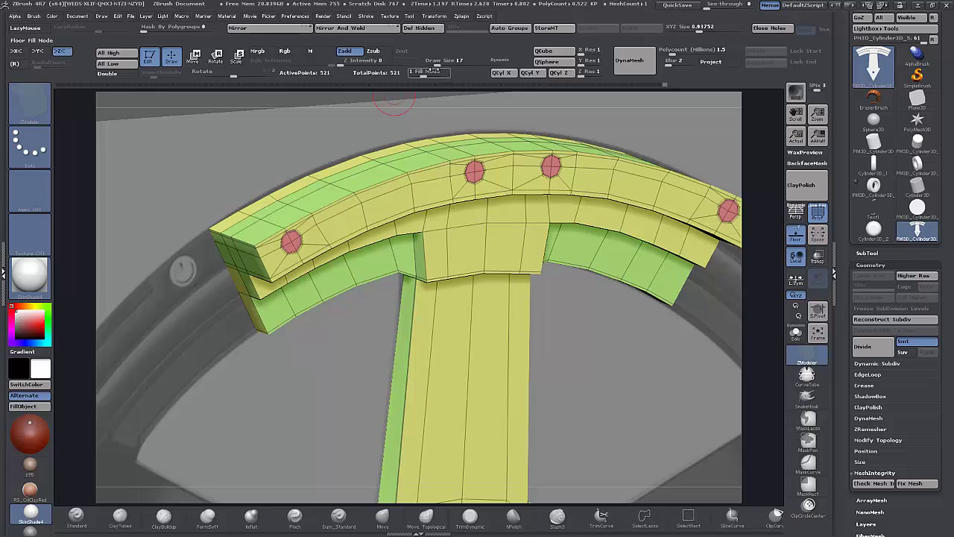
left_click_drag(420, 75, 428, 75)
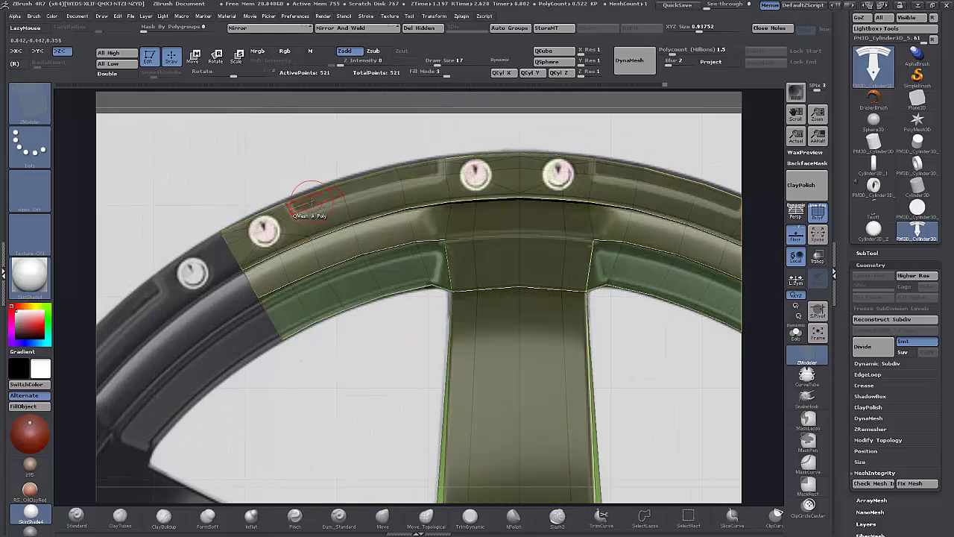
- Insert an edge loop along the rim's outer surface and recess the marked front polygons between the bolt circles with QMesh
left_click(312, 200)
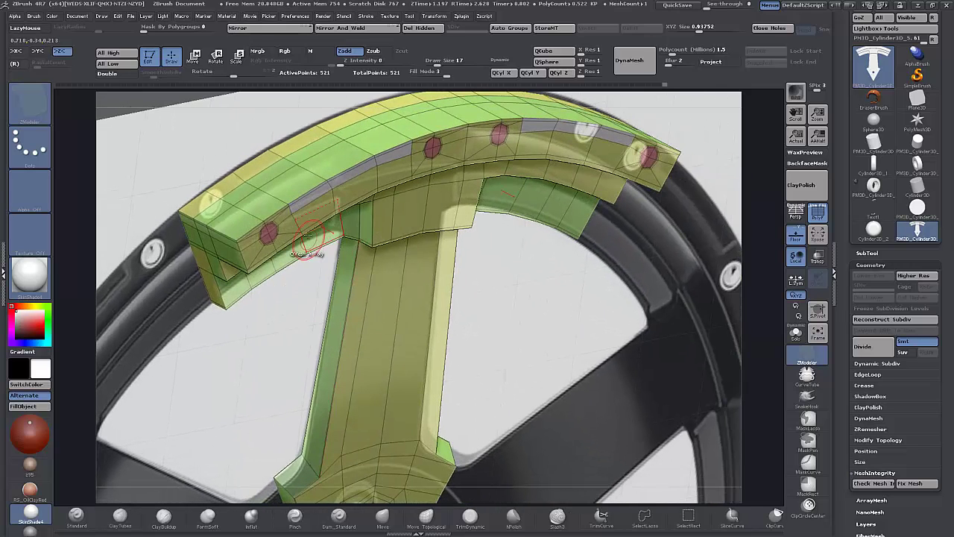
left_click(278, 198)
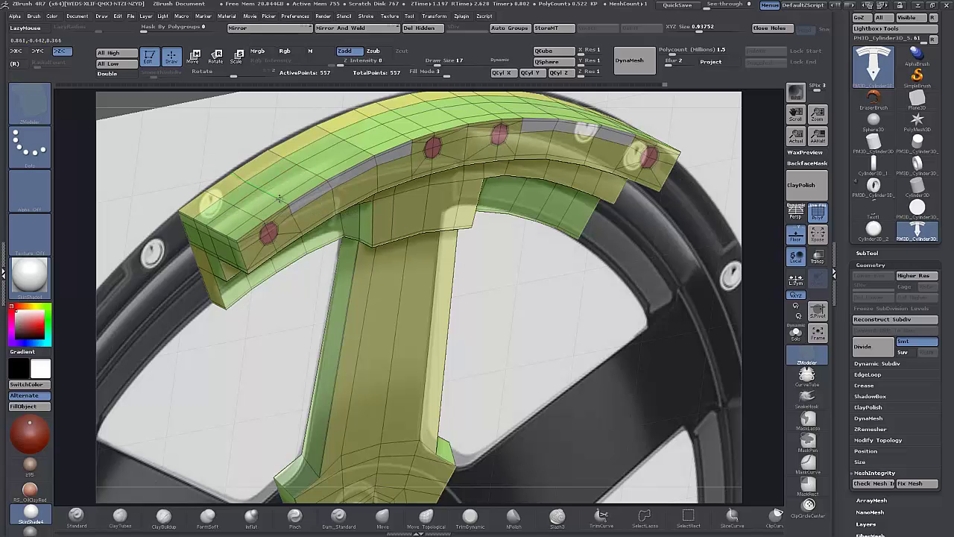
left_click_drag(296, 297, 302, 339, "alt")
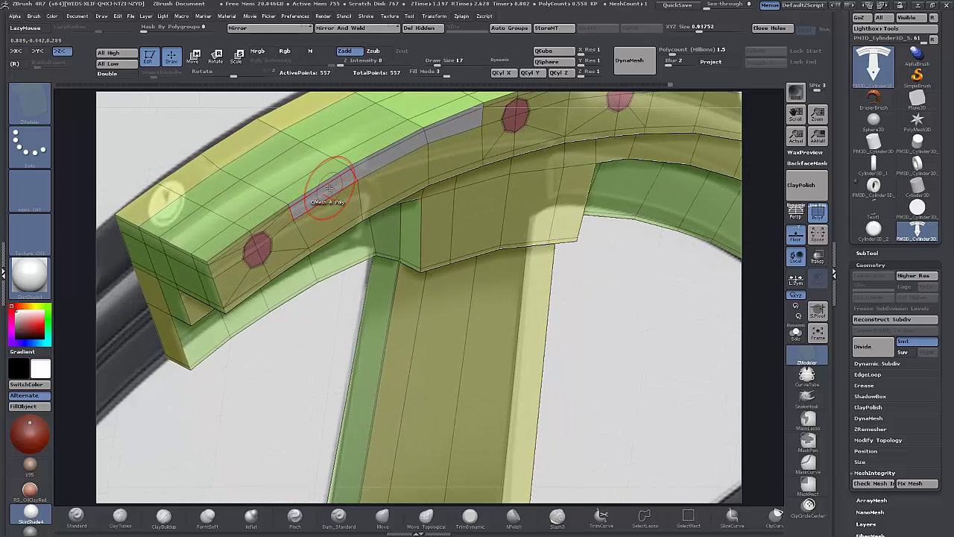
left_click_drag(329, 186, 300, 184)
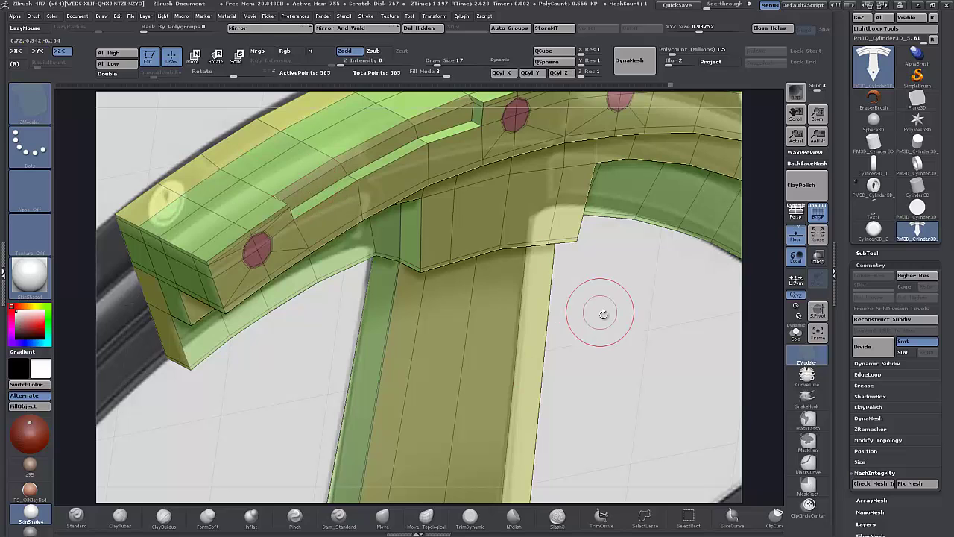
- Preview the spoke segment with dynamic subdivision smoothing, with the PolyFrame hidden and Fill Mode set to 1
mouse_move(594, 366)
left_mouse_down()
mouse_move(596, 326)
mouse_move(570, 232)
left_mouse_up()
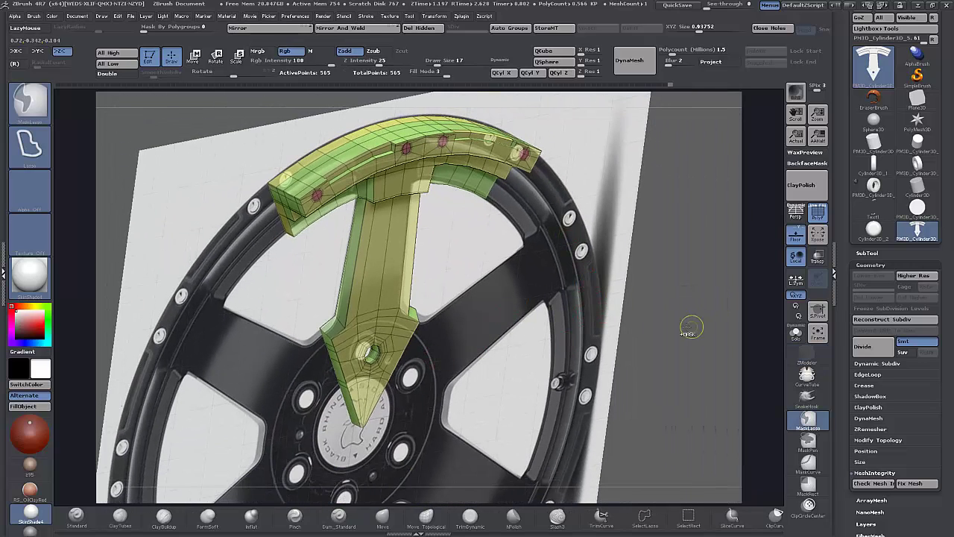
key("d")
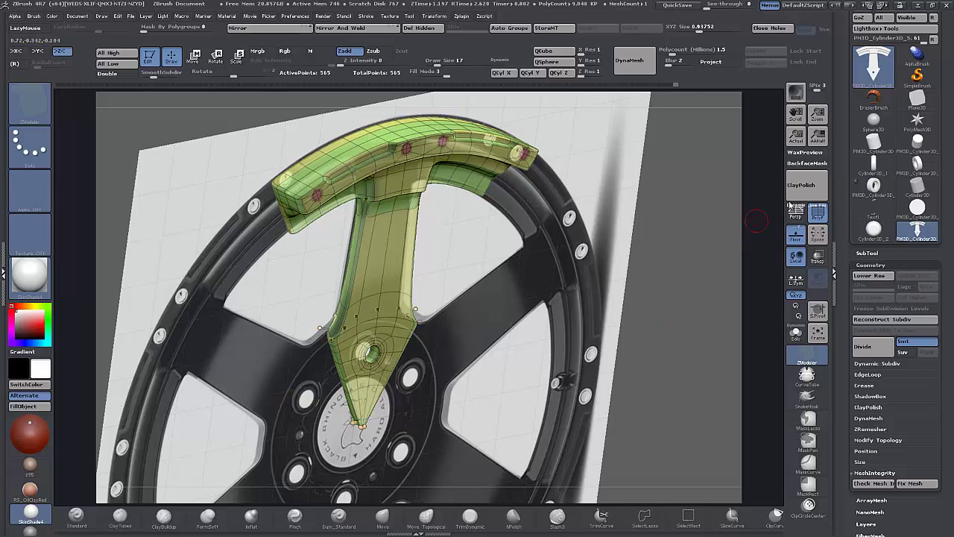
left_click(818, 213)
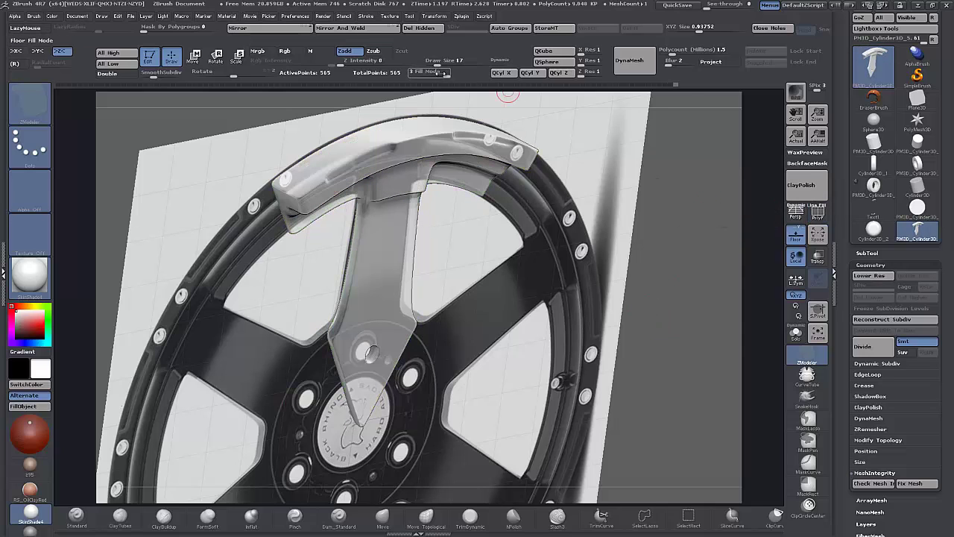
left_click_drag(436, 72, 411, 72)
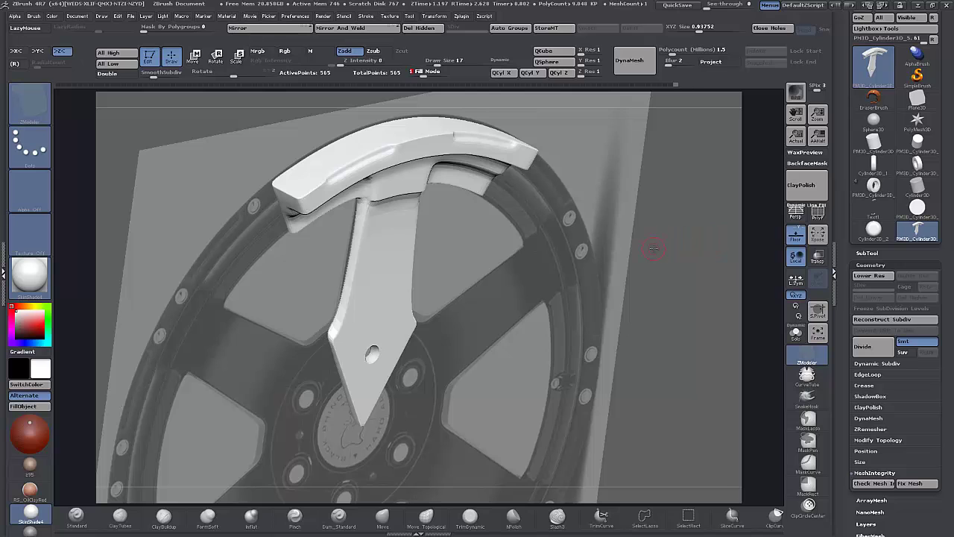
left_click_drag(653, 248, 636, 314)
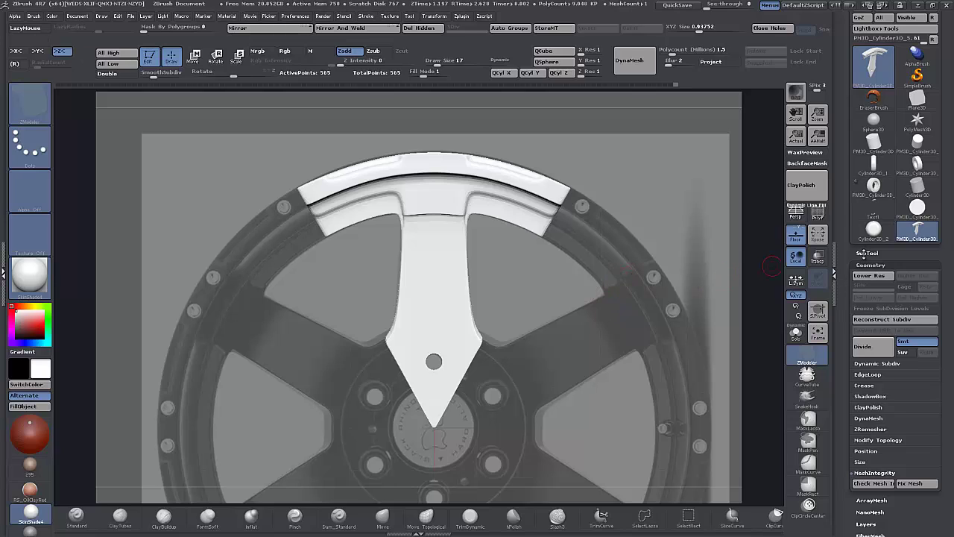
- Duplicate the spoke segment subtool and rename the first of the two subtools Rim
left_click(865, 253)
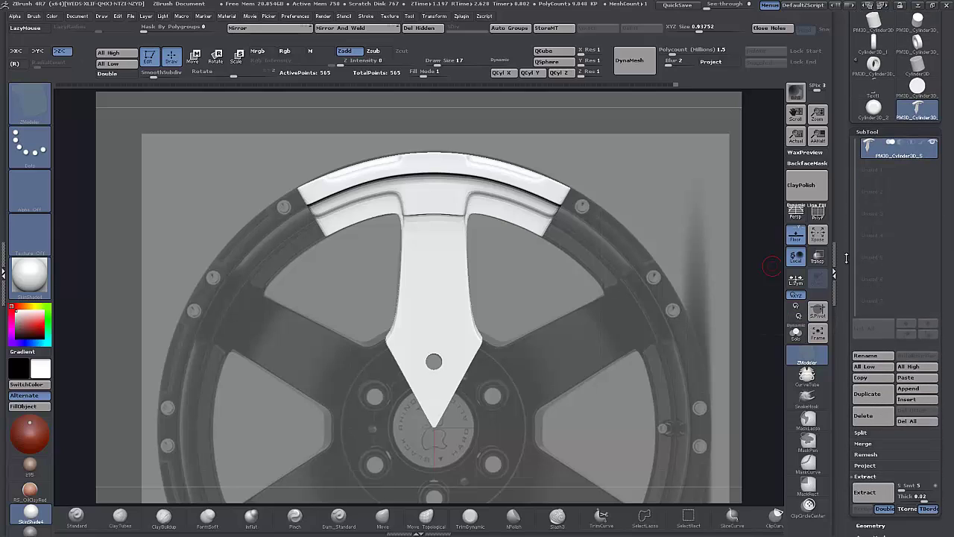
left_click(873, 394)
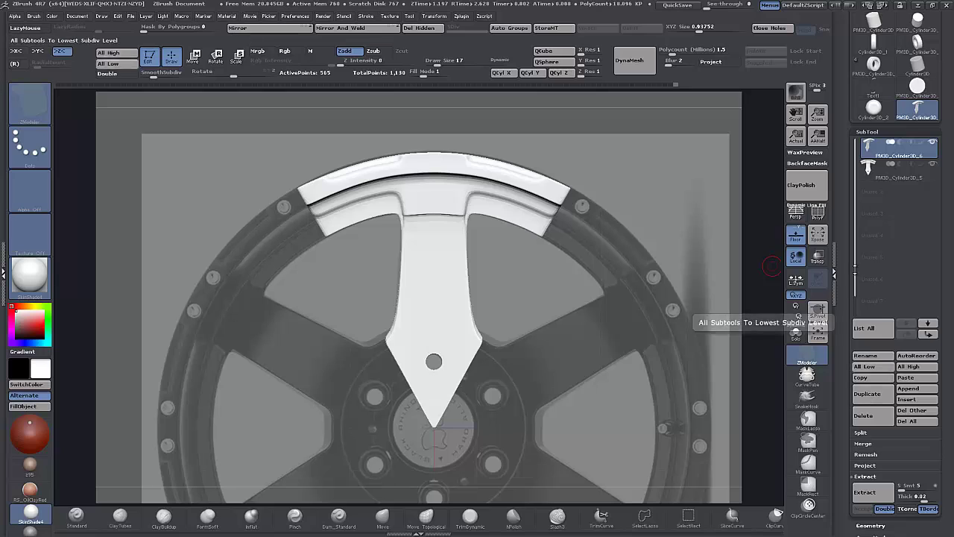
left_click(869, 179)
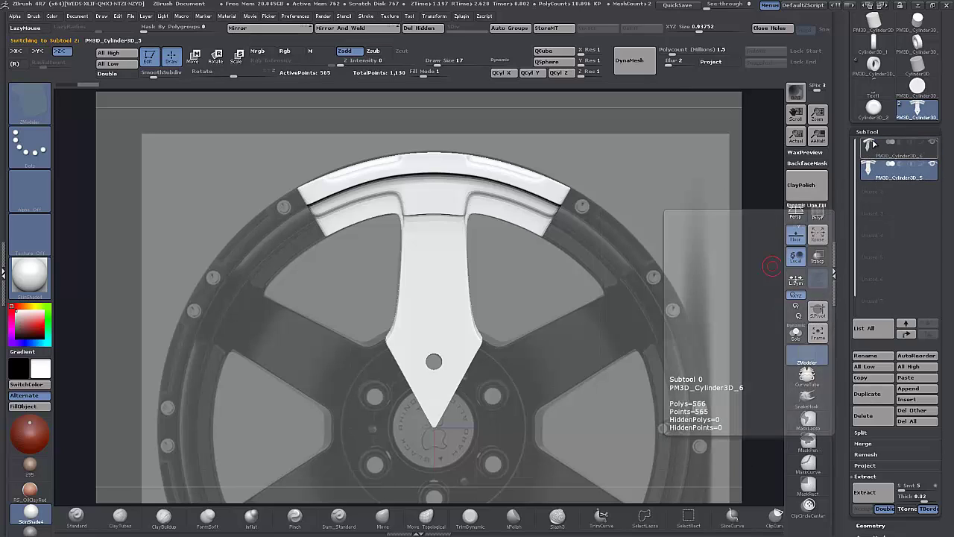
left_click(871, 143)
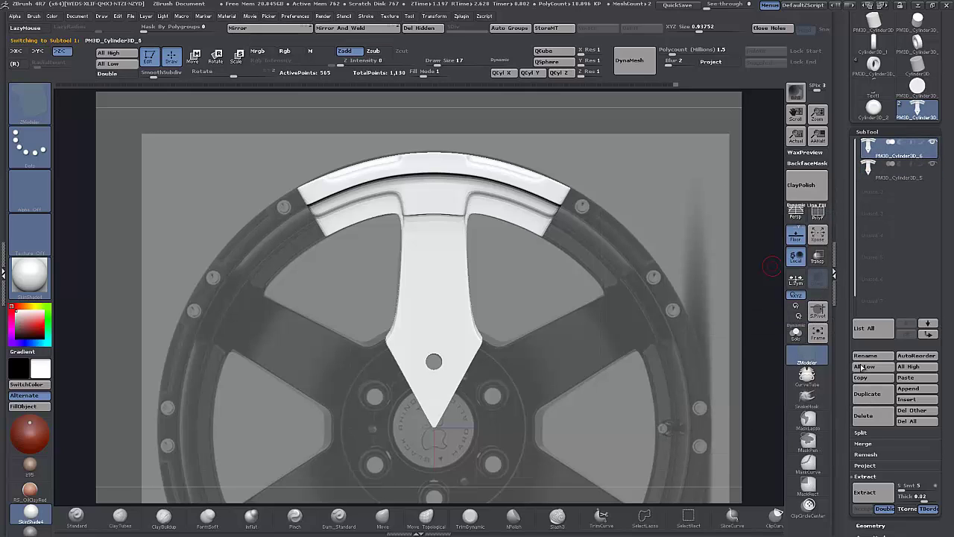
left_click(863, 356)
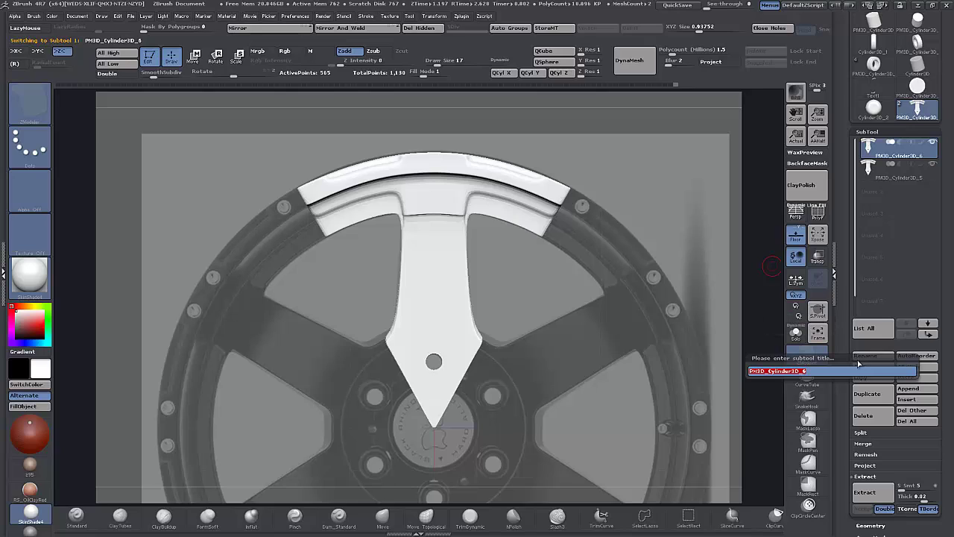
type("Rim")
key("Return")
- Rename the second spoke subtool Rim-Array
left_click(867, 170)
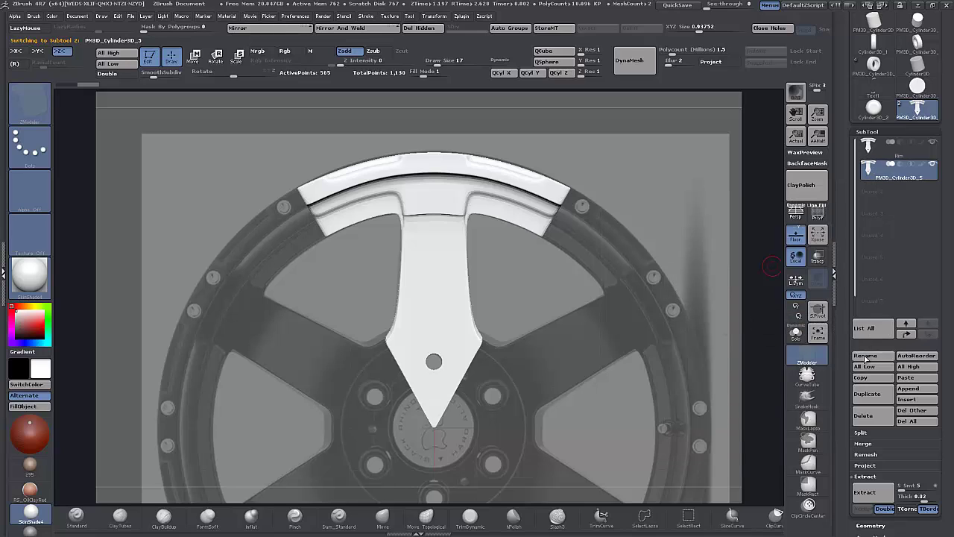
left_click(872, 355)
type("Rim")
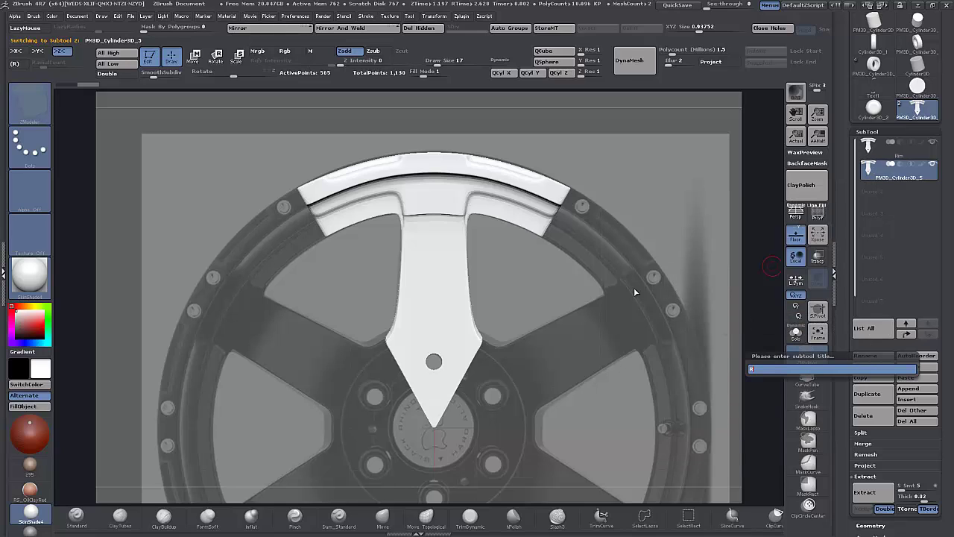
type("-Array")
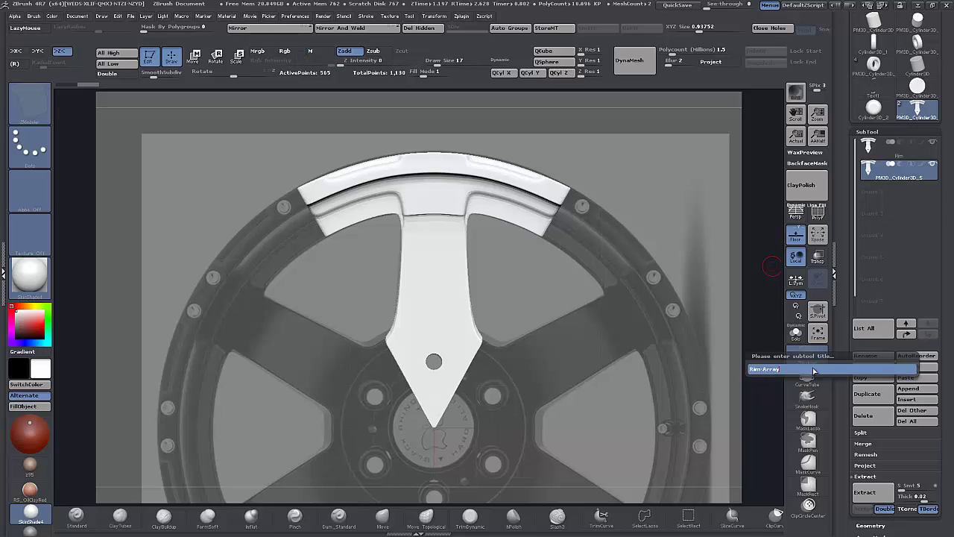
key("Return")
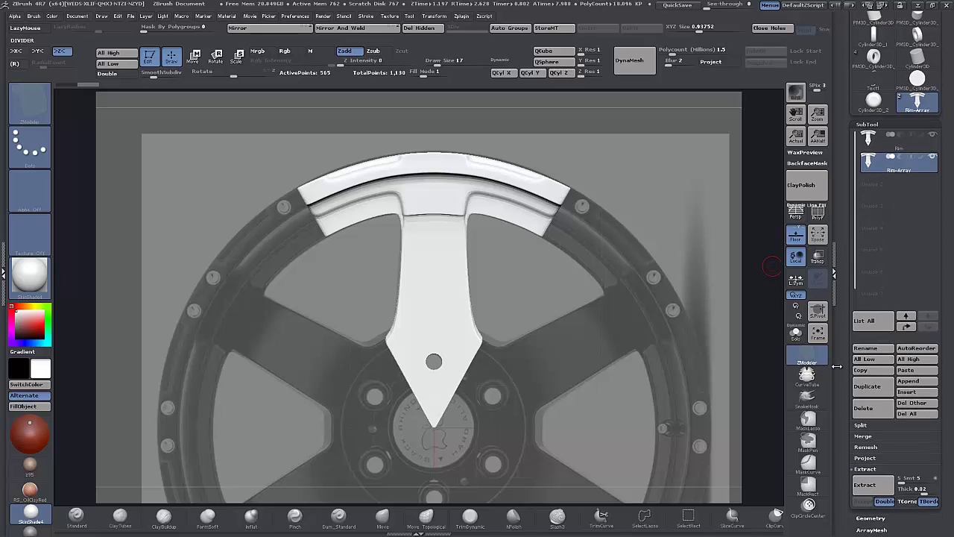
- Enable Array Mesh on the Rim-Array subtool and open the Lightbox array presets
left_click_drag(842, 370, 850, 281)
left_click(872, 276)
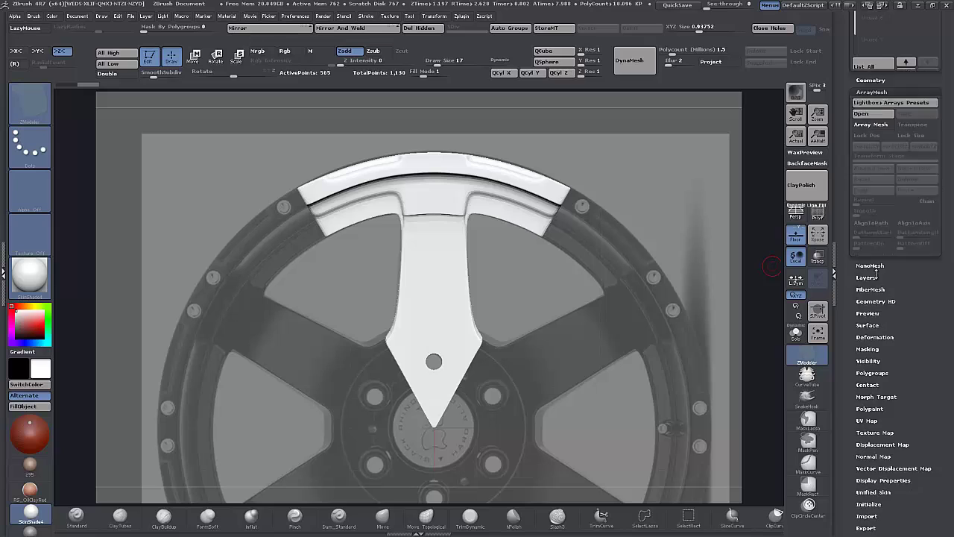
left_click_drag(846, 249, 842, 298)
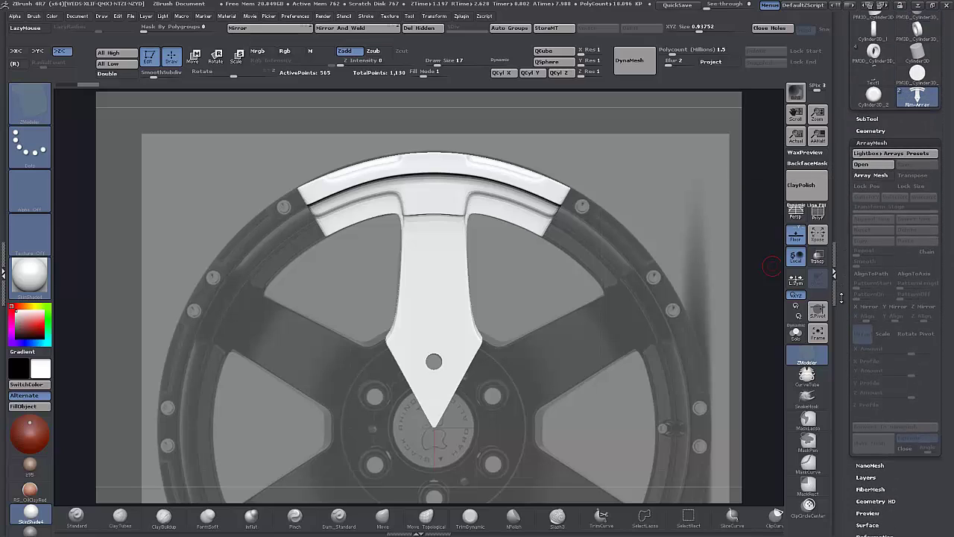
left_click(871, 175)
left_click(884, 155)
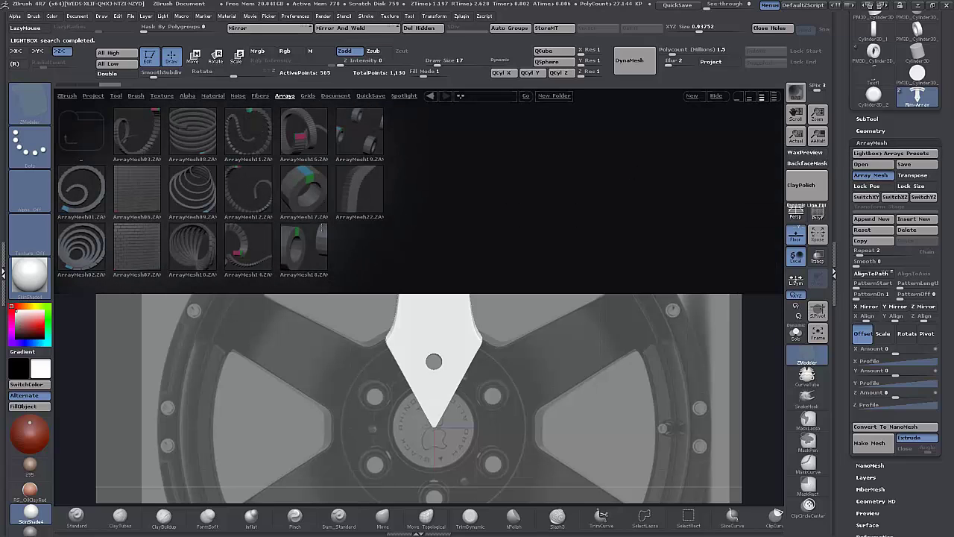
- Apply the ArrayMesh17 preset to the Rim-Array spoke and reduce the array's Repeat count
double_click(295, 188)
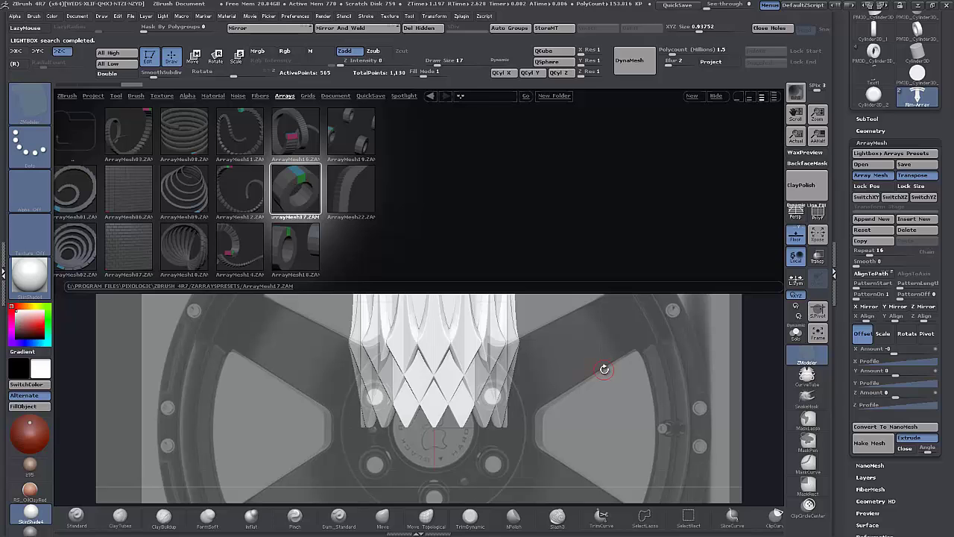
key("comma")
left_click_drag(579, 348, 599, 357)
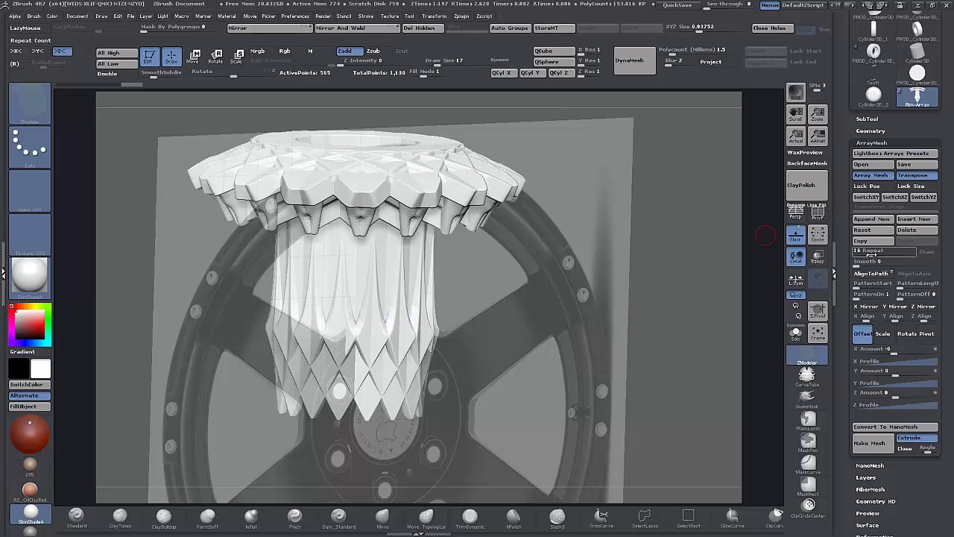
left_click_drag(874, 253, 864, 254)
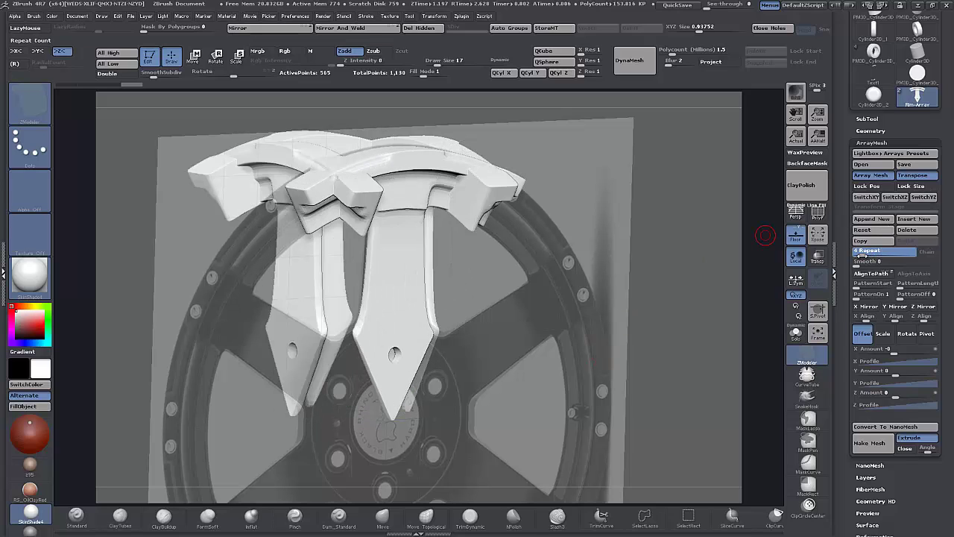
left_click_drag(573, 273, 592, 265)
- Display the PolyFrame and reorient the array so the spoke copies form a flat ring around a common centre
left_click(818, 213)
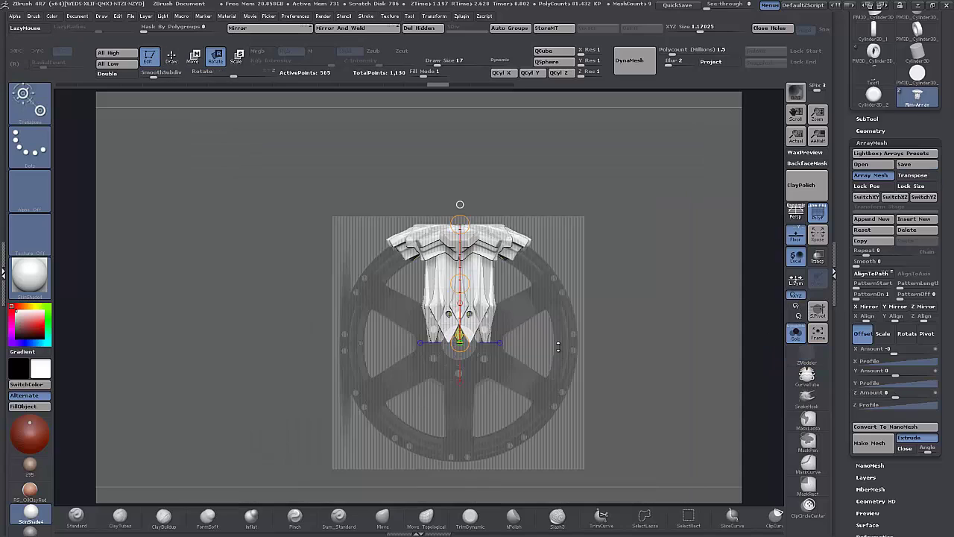
mouse_move(602, 338)
left_mouse_down()
mouse_move(568, 341)
mouse_move(619, 343)
mouse_move(597, 342)
left_mouse_up()
left_click_drag(534, 341, 577, 328)
left_click_drag(504, 237, 269, 288)
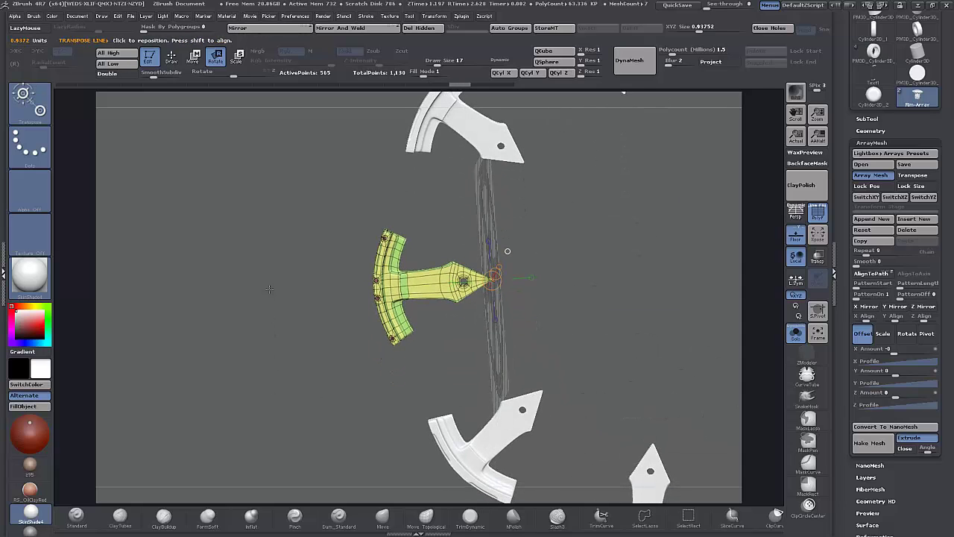
left_click_drag(306, 345, 253, 320, "alt")
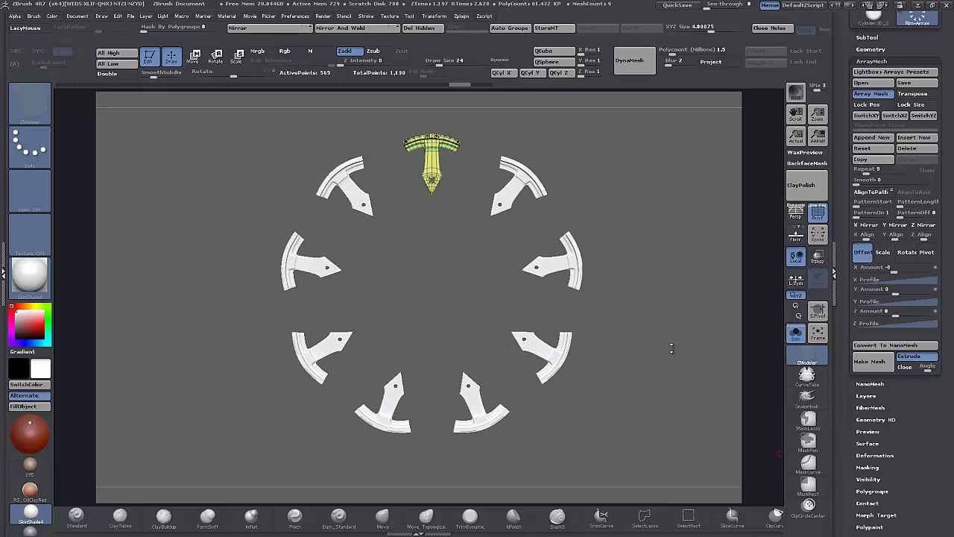
- Enable Transpose for the array and set its Repeat count to 6
mouse_move(649, 353)
left_mouse_down()
mouse_move(632, 357)
mouse_move(659, 351)
left_mouse_up()
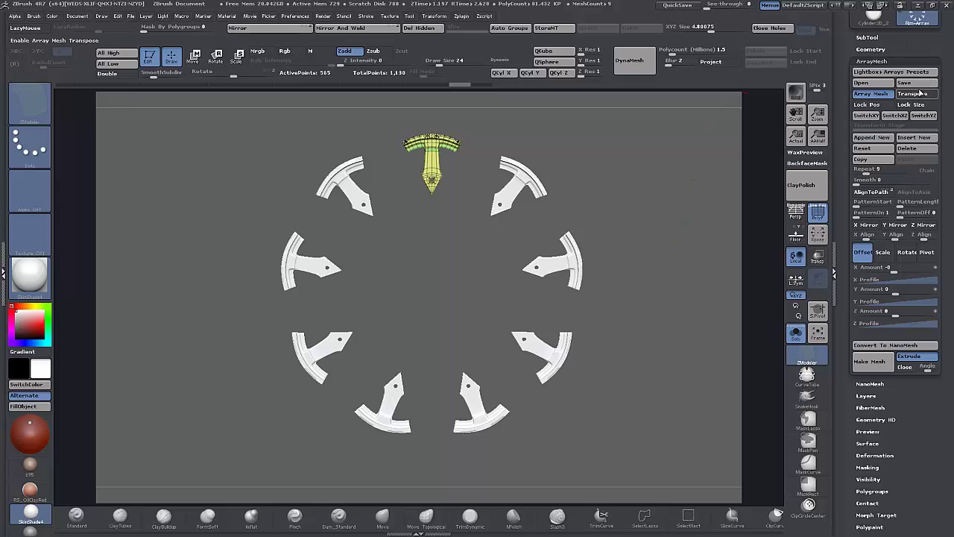
left_click(915, 100)
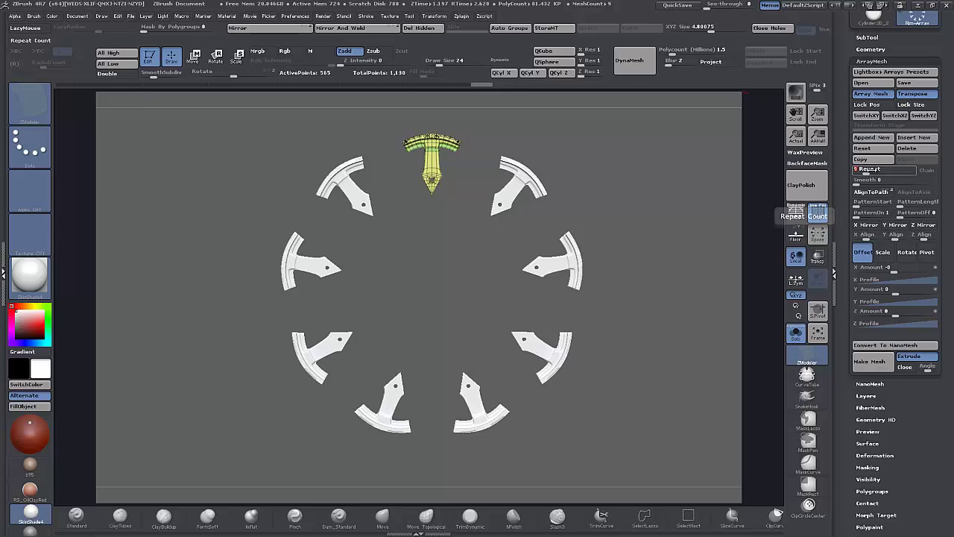
left_click_drag(868, 170, 861, 170)
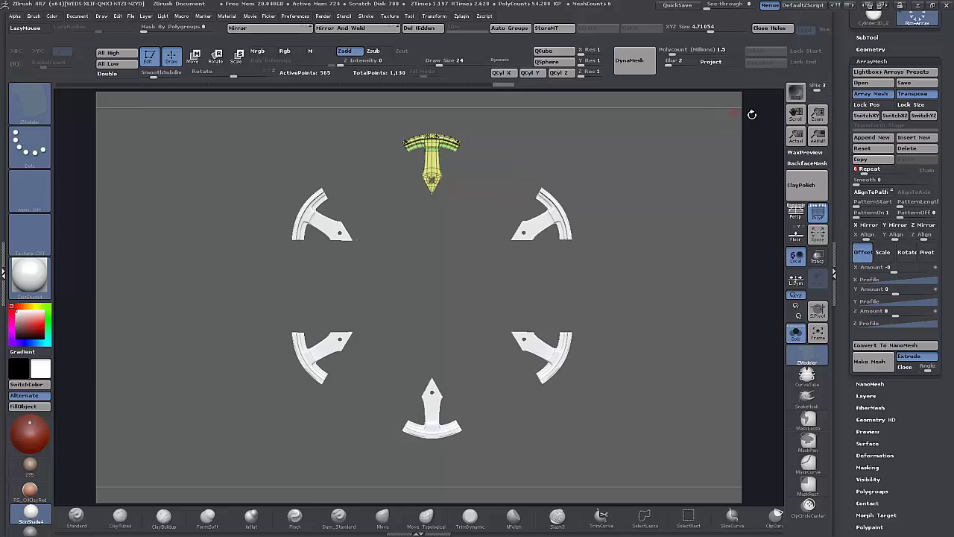
- Move the array's rotation centre with the Move transpose line to just below the spoke tip, closing the six spokes into a wheel
left_click(196, 58)
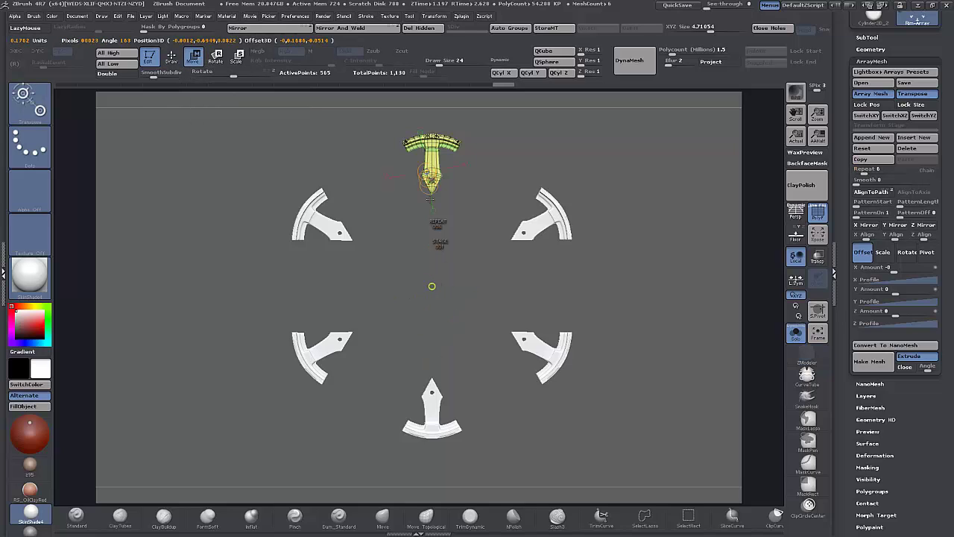
left_click_drag(431, 287, 432, 422)
left_click_drag(431, 285, 432, 265)
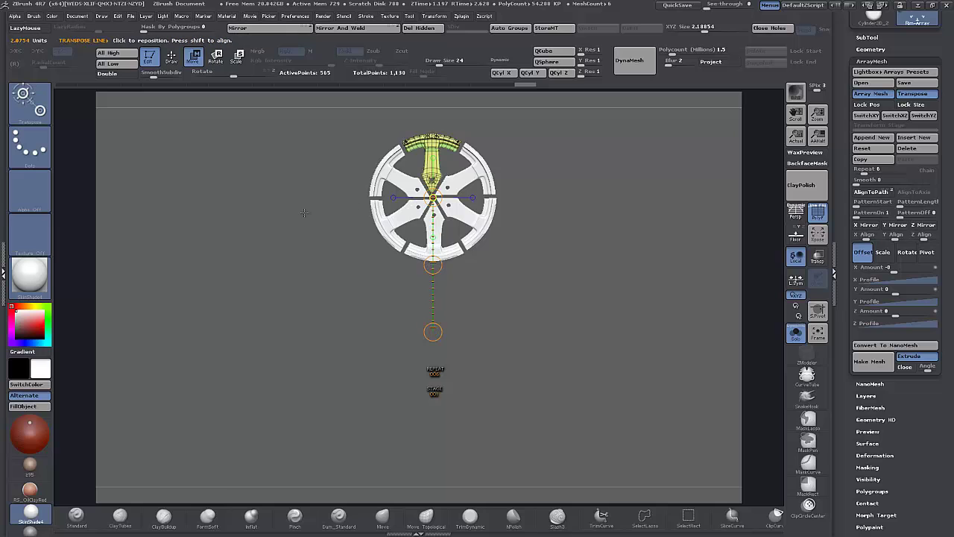
left_click_drag(304, 213, 313, 397, "alt")
left_click_drag(244, 293, 253, 332, "alt")
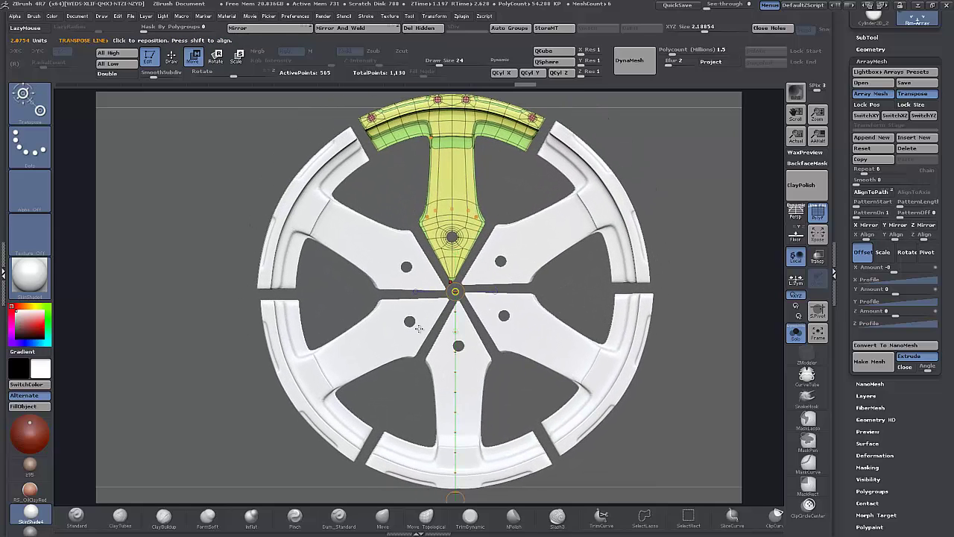
left_click_drag(455, 291, 453, 291)
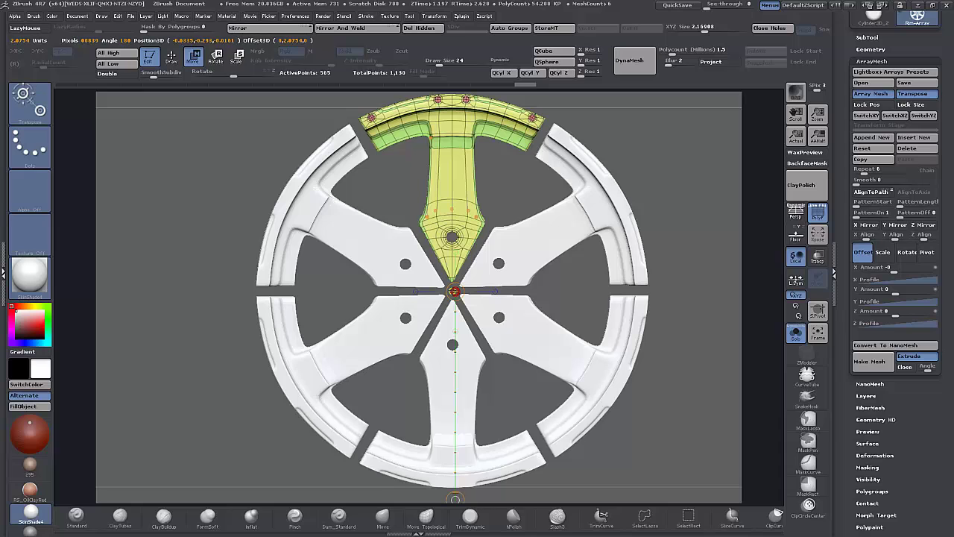
left_click_drag(455, 290, 453, 291)
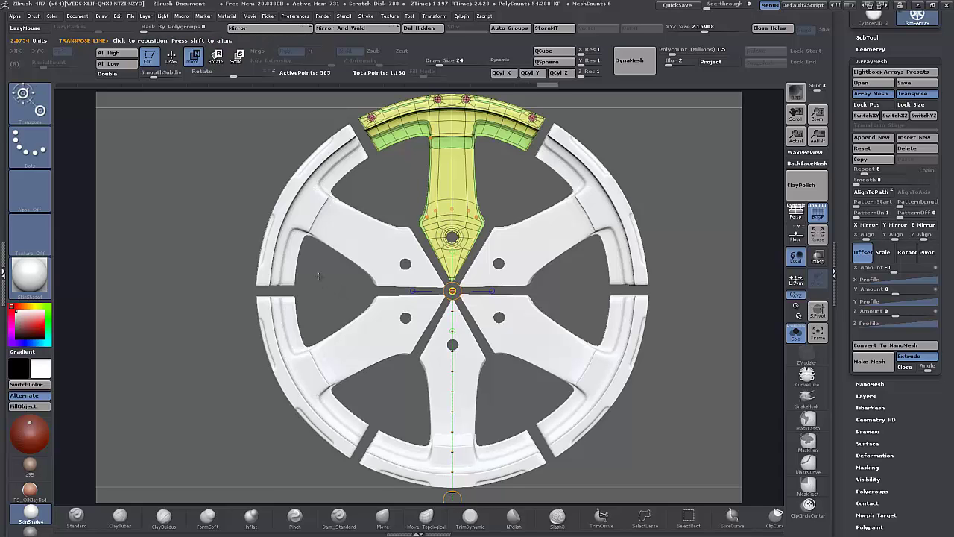
- Choose the ZModeler QMesh polygon action and temporarily select the small octagonal bolt faces along the original segment's outer rim
left_click_drag(236, 221, 225, 293, "alt")
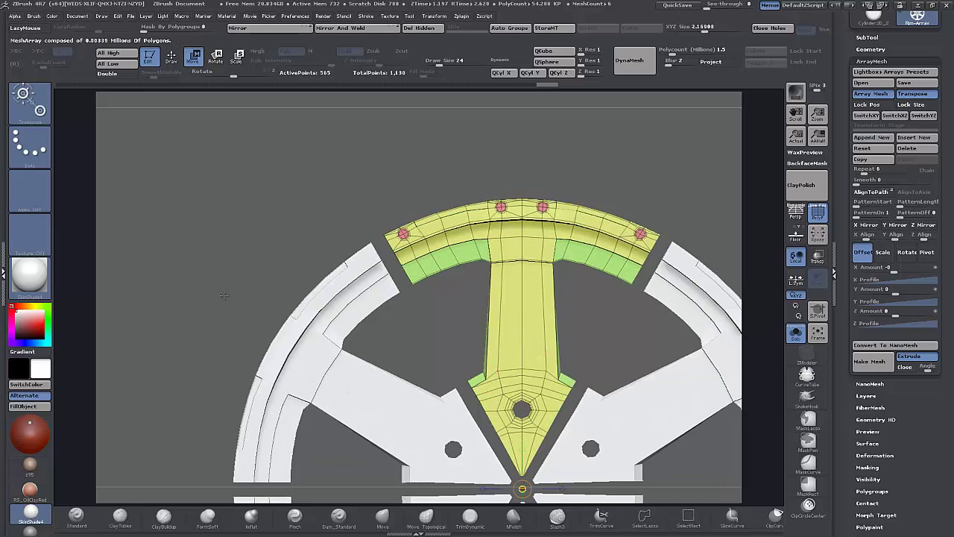
right_click_drag(224, 295, 228, 232, "alt")
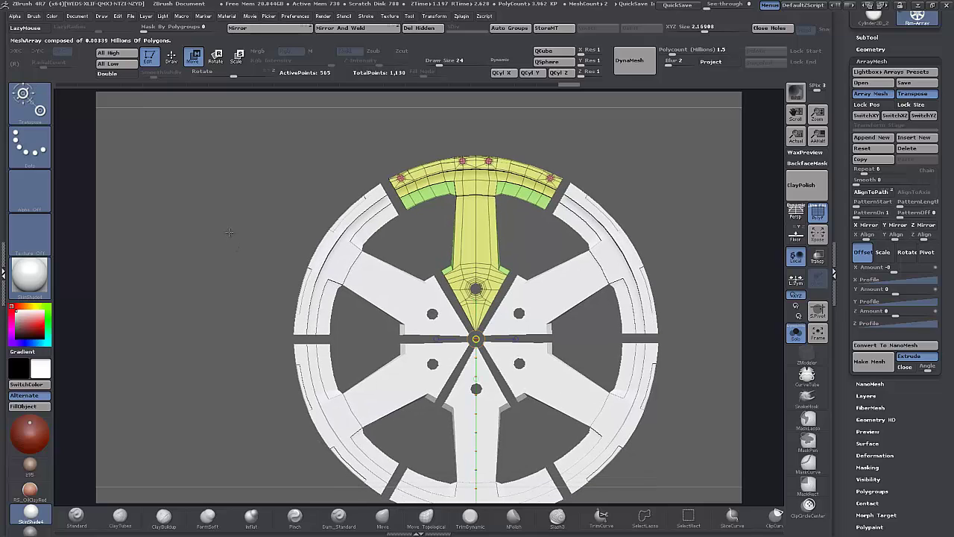
right_click_drag(271, 205, 520, 220, "alt")
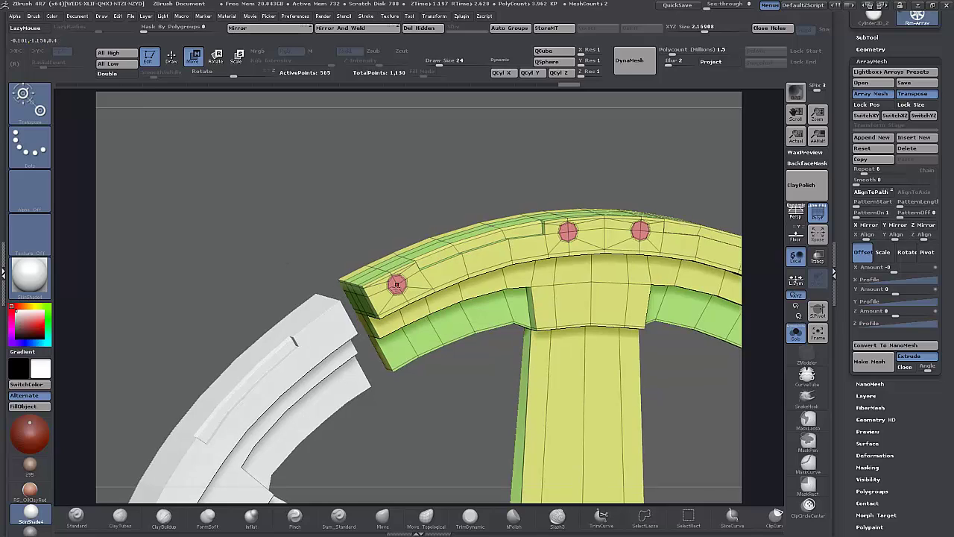
key("q")
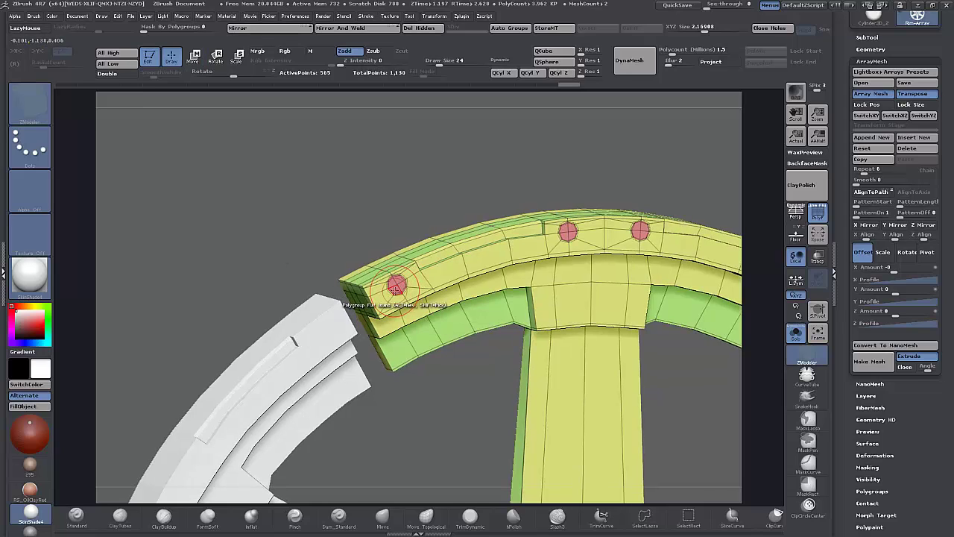
key("space")
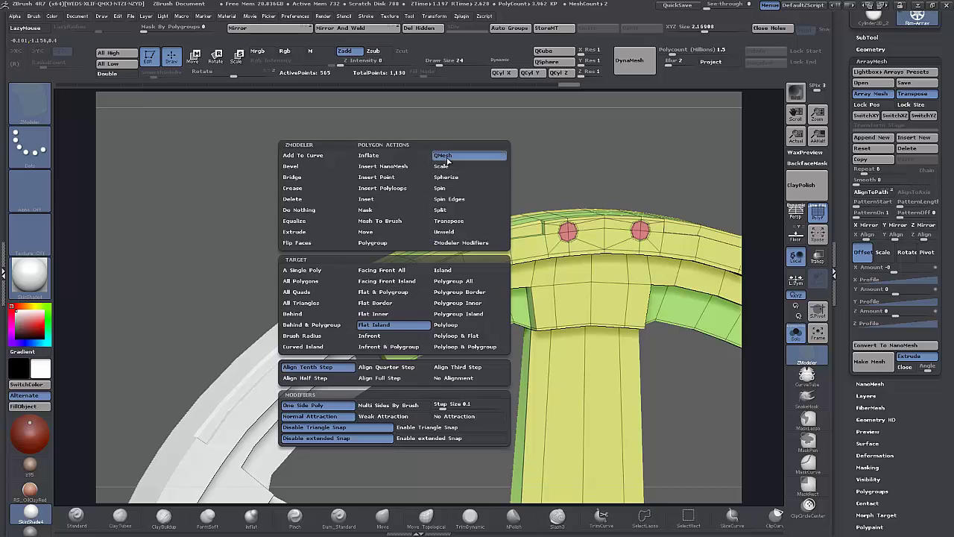
left_click(442, 155)
left_click_drag(397, 289, 399, 284, "alt")
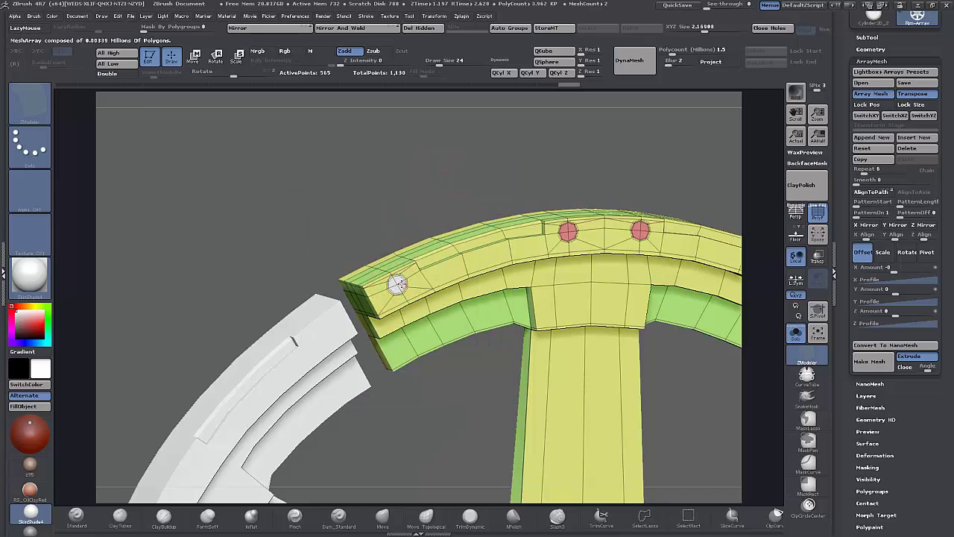
left_click_drag(564, 236, 565, 232, "alt")
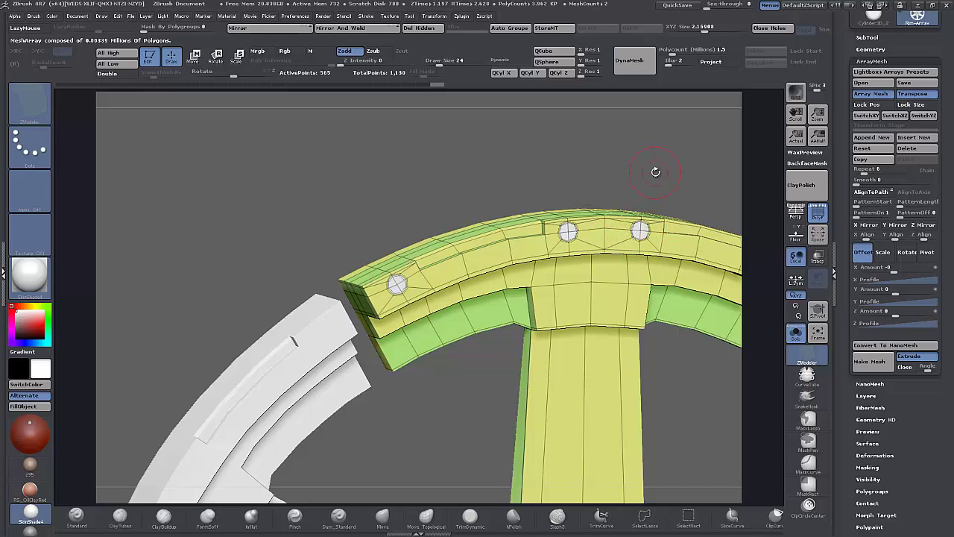
left_click_drag(667, 171, 445, 156)
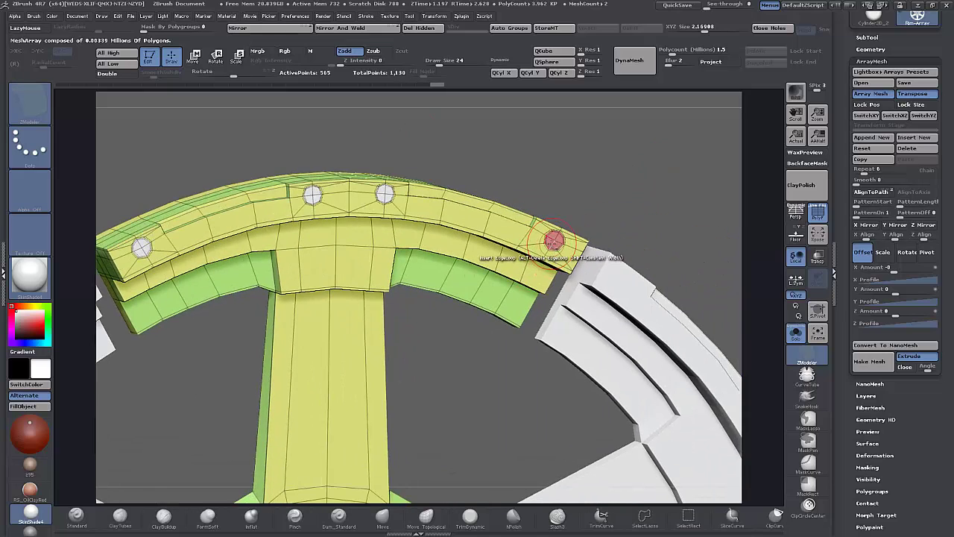
mouse_move(490, 149)
left_mouse_down()
mouse_move(498, 145)
mouse_move(496, 170)
mouse_move(691, 125)
mouse_move(328, 238)
left_mouse_up()
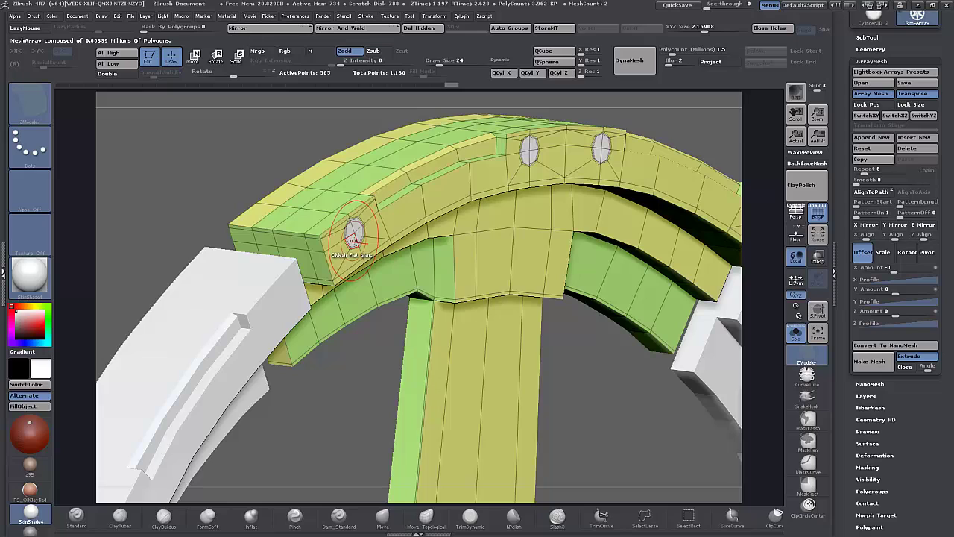
- Push the selected bolt faces inward using QMesh with A Single Poly as target, forming recessed holes in the rim
key("space")
left_click(276, 270)
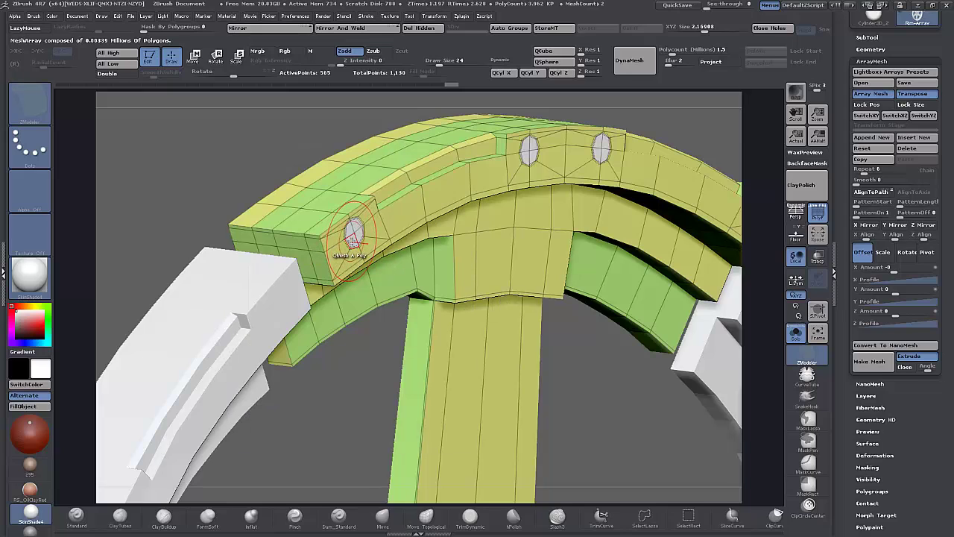
left_click_drag(353, 238, 344, 240)
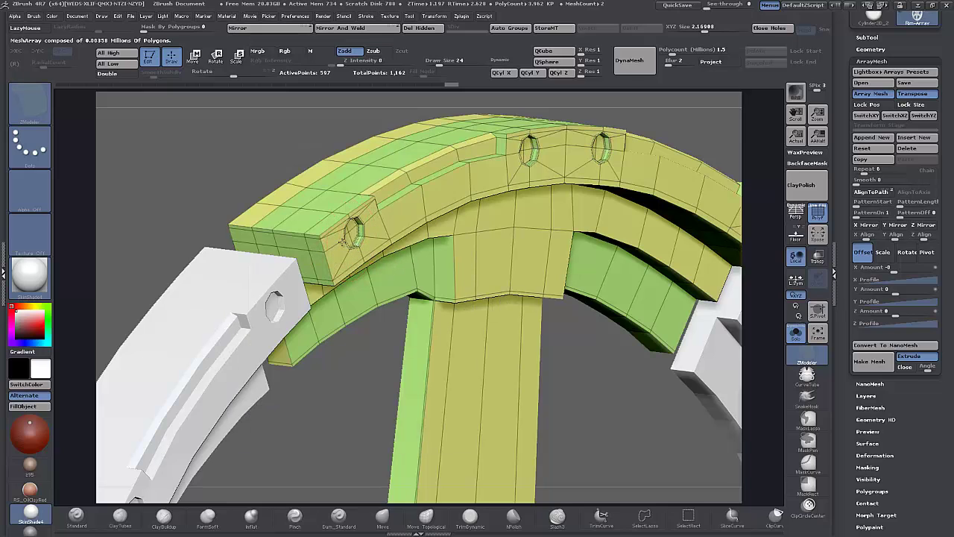
left_click_drag(622, 402, 620, 196, "alt")
mouse_move(715, 276)
left_mouse_down()
mouse_move(700, 272)
mouse_move(705, 281)
left_mouse_up()
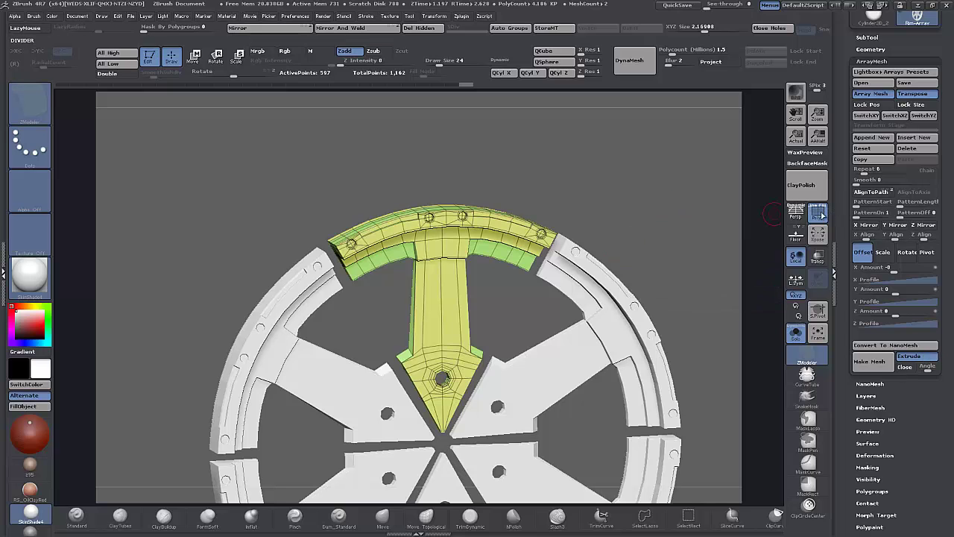
left_click_drag(706, 221, 673, 212)
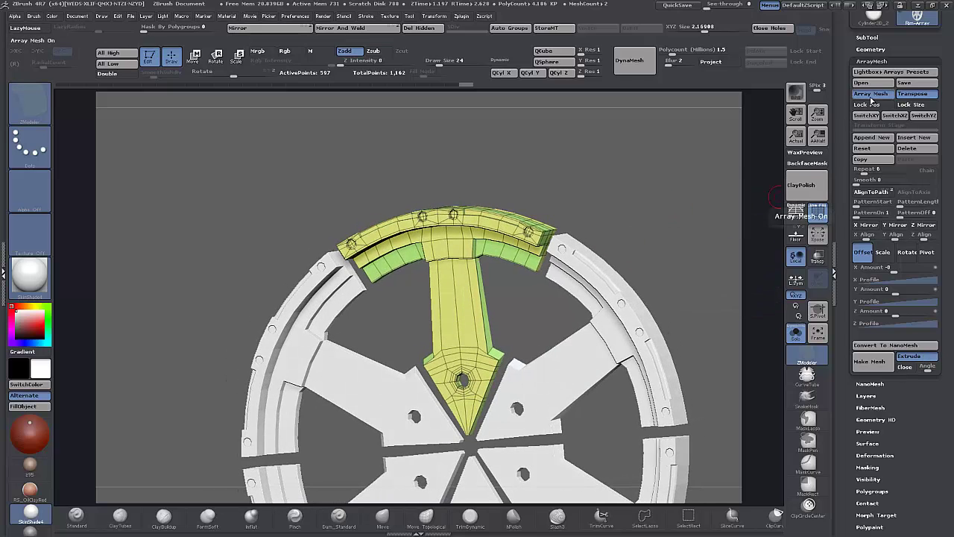
- Turn off Array Mesh and inspect the single spoke segment from both sides
left_click(870, 94)
left_click_drag(677, 249, 564, 315)
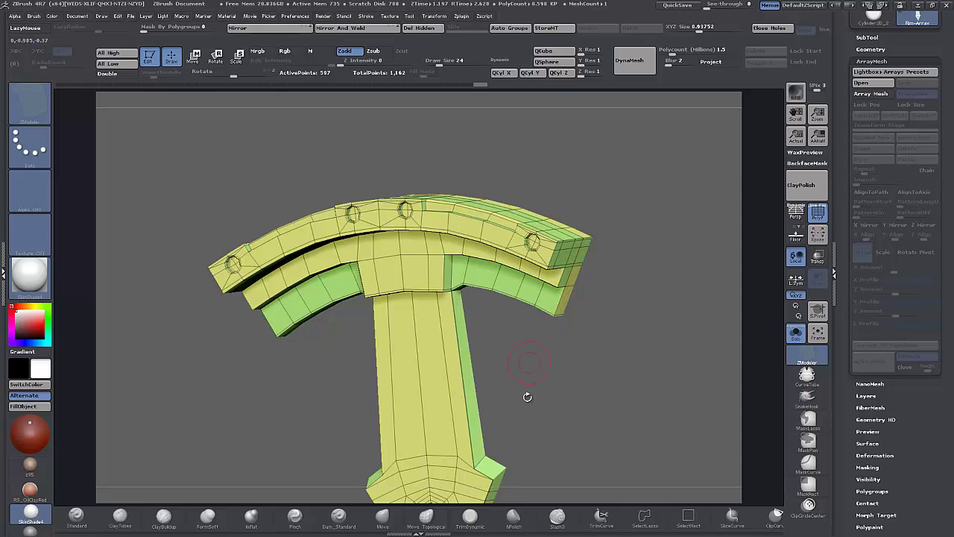
left_click_drag(561, 415, 502, 368)
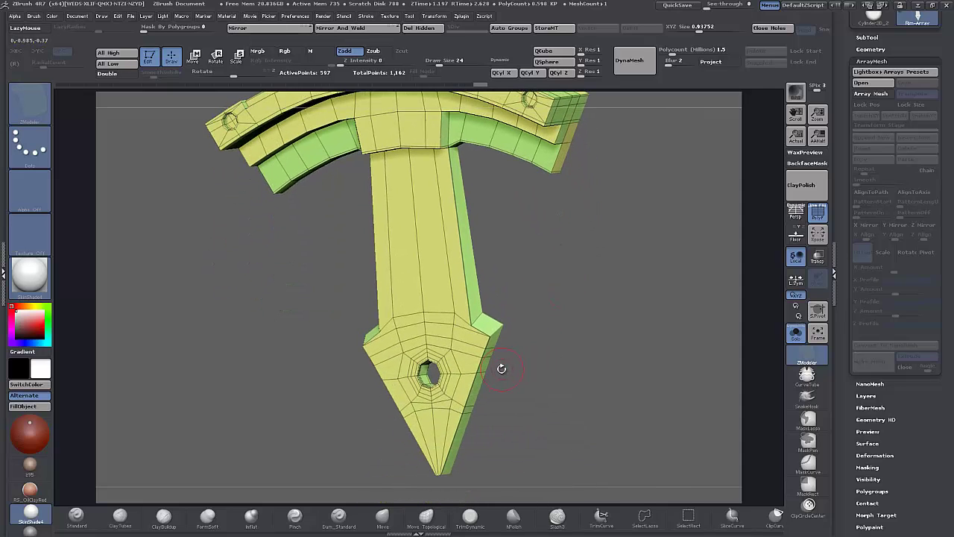
left_click_drag(599, 375, 325, 309)
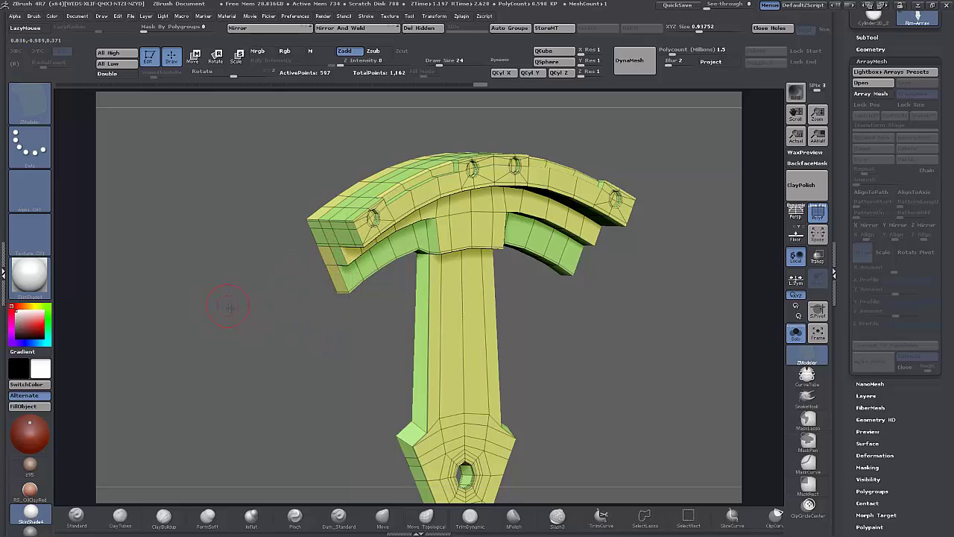
- Set the ZModeler polygon action to Polygroup with Flat Island as target and assign it to both end faces of the rim arc
left_click_drag(229, 306, 236, 351, "alt")
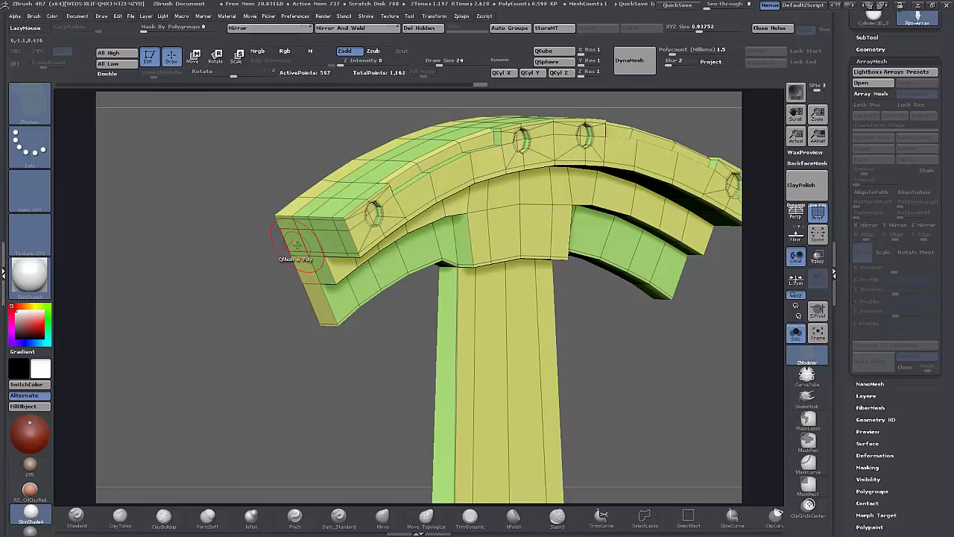
key("space")
left_click(289, 244)
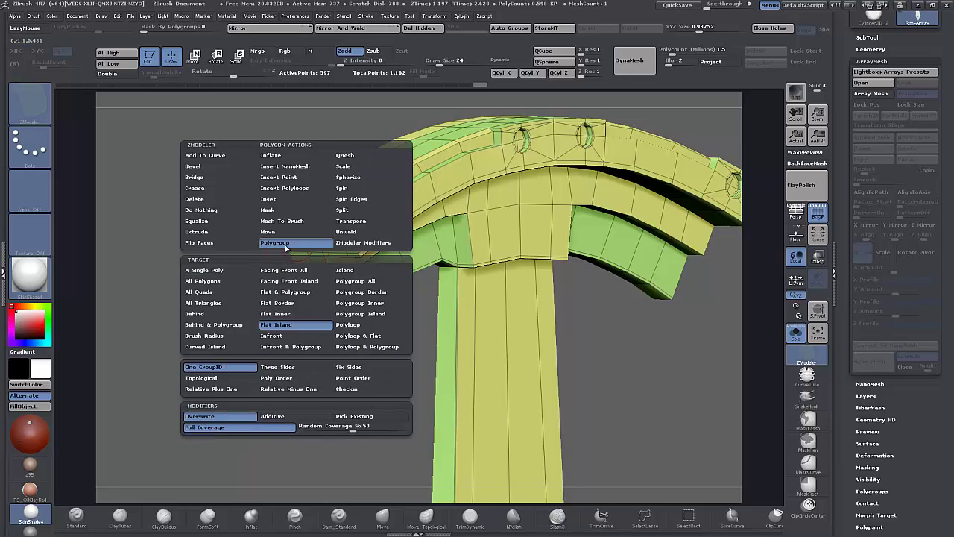
left_click(294, 327)
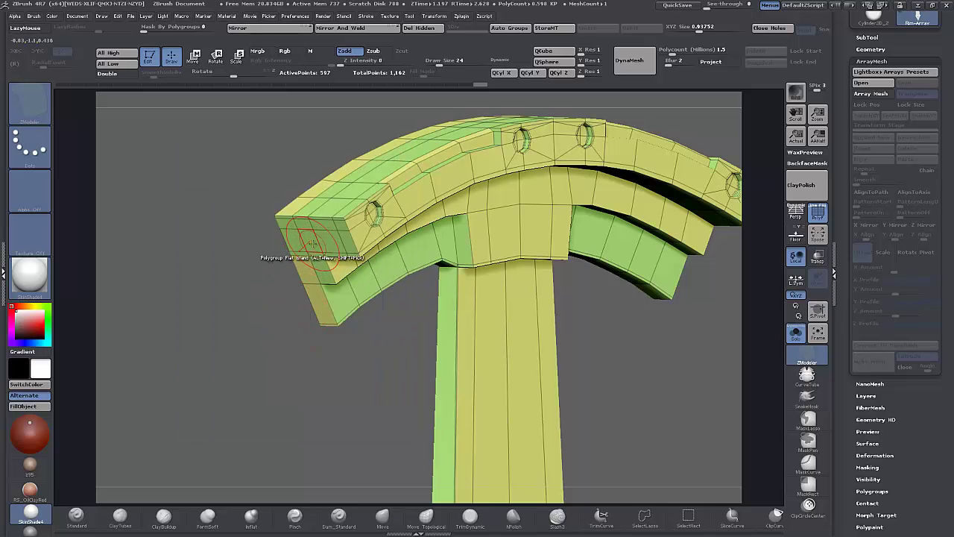
left_click(311, 242)
left_click_drag(555, 331, 549, 316)
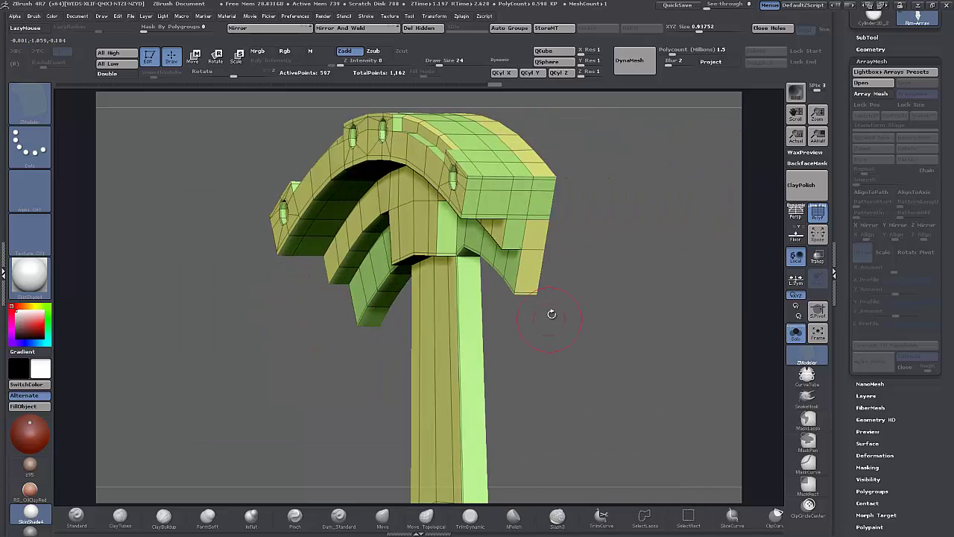
left_click(541, 197)
- Assign the side faces of the spoke's pointed hub tip to the end-face polygroup and turn Array Mesh back on
left_click_drag(601, 391, 612, 133, "alt")
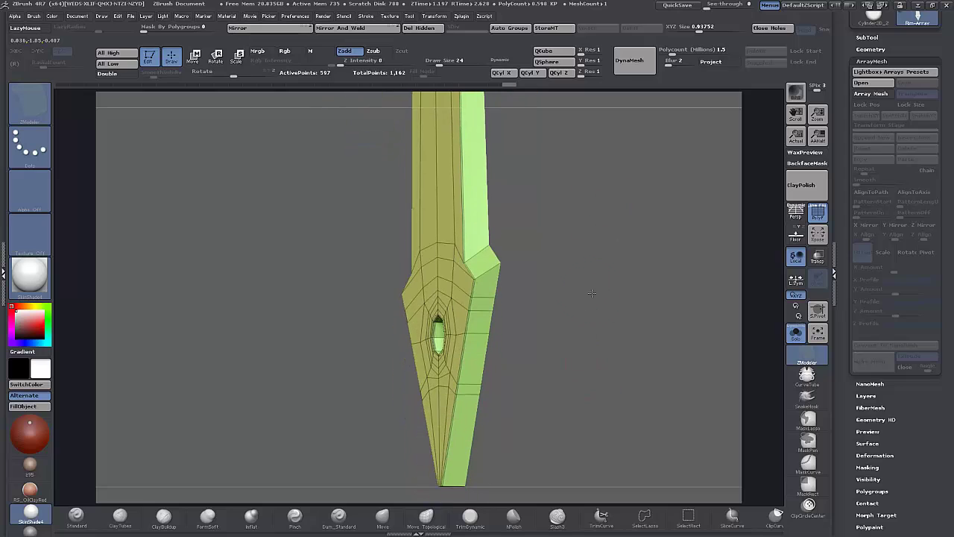
left_click(481, 340)
left_click_drag(517, 336, 639, 264)
left_click(475, 331)
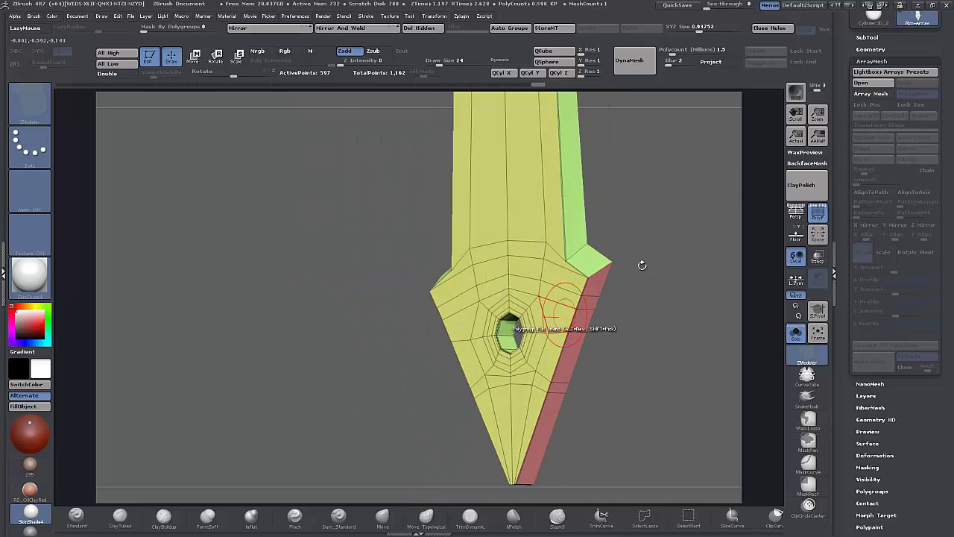
left_click(869, 95)
left_click_drag(641, 222, 693, 256, "alt")
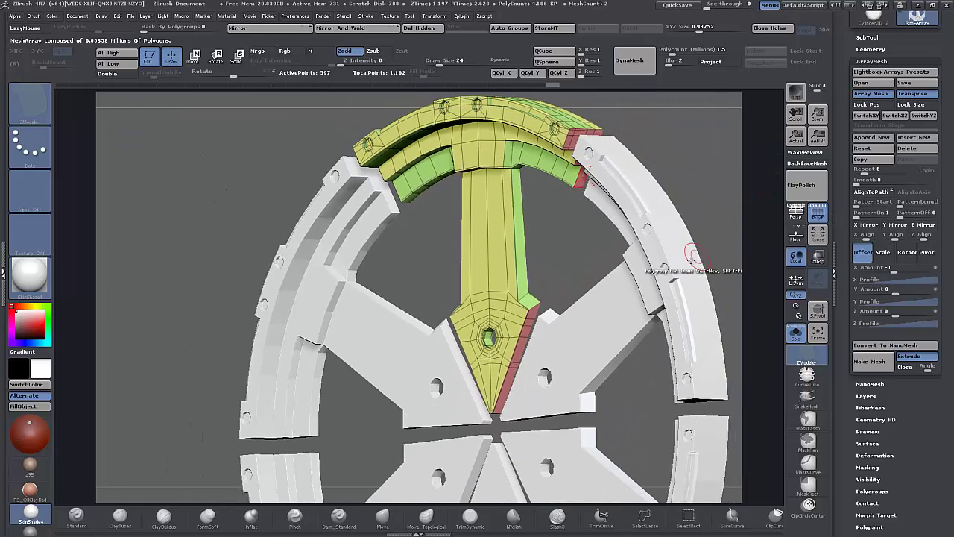
- Convert the six-spoke array into real geometry with Make Mesh and Extrude enabled, bridging the segments, and check the seams around the wheel
left_click(875, 363)
left_click_drag(189, 260, 246, 265, "alt")
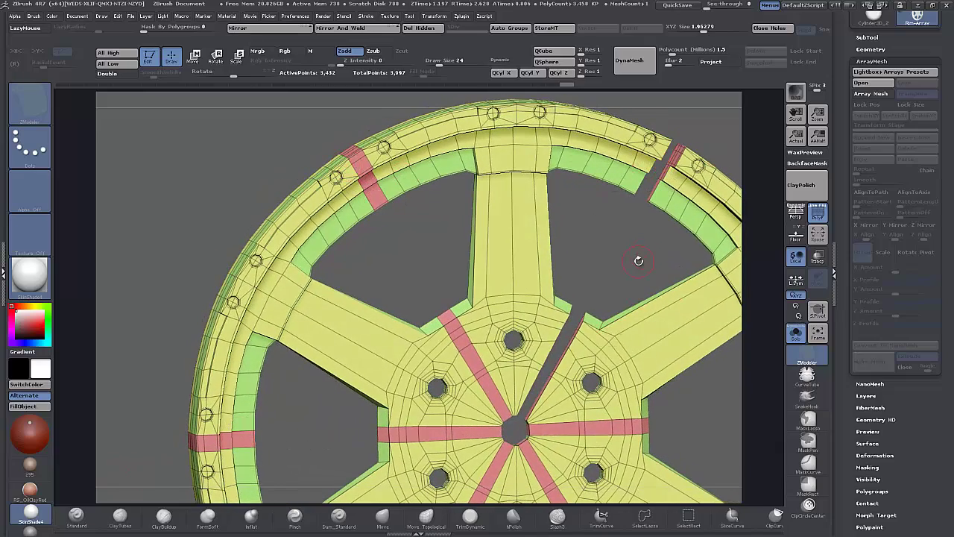
mouse_move(198, 240)
left_mouse_down("alt")
mouse_move(188, 224)
mouse_move(192, 252)
mouse_move(167, 179)
left_mouse_up("alt")
mouse_move(216, 283)
left_mouse_down()
mouse_move(202, 276)
mouse_move(210, 252)
mouse_move(196, 321)
mouse_move(143, 346)
left_mouse_up()
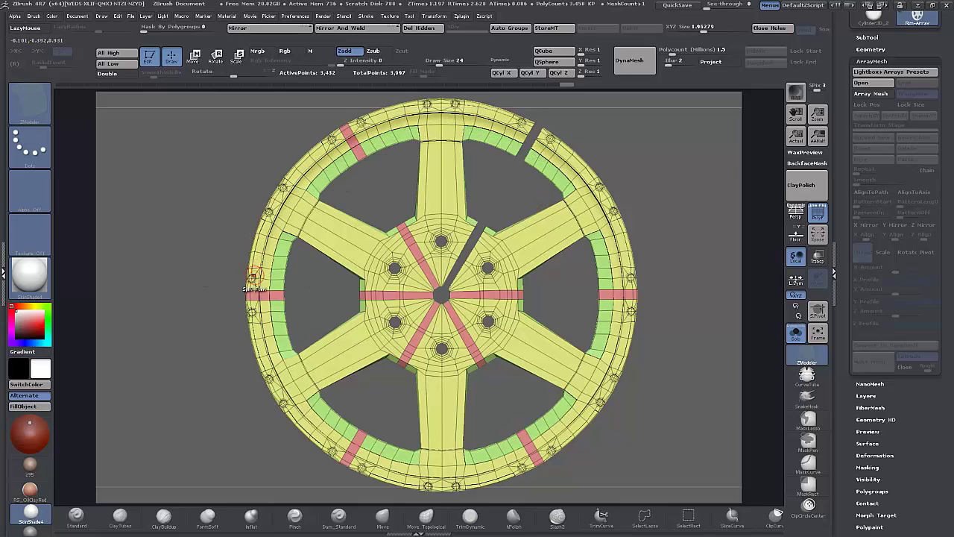
- Mirror the wheel to flip it, and apply Mirror And Weld to close the remaining gap between two segments
left_click(537, 141)
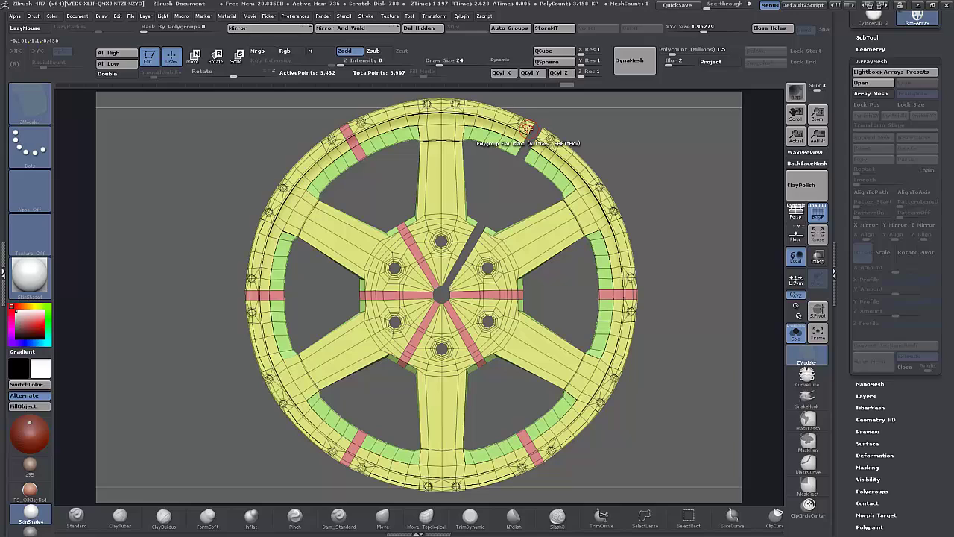
left_click(284, 30)
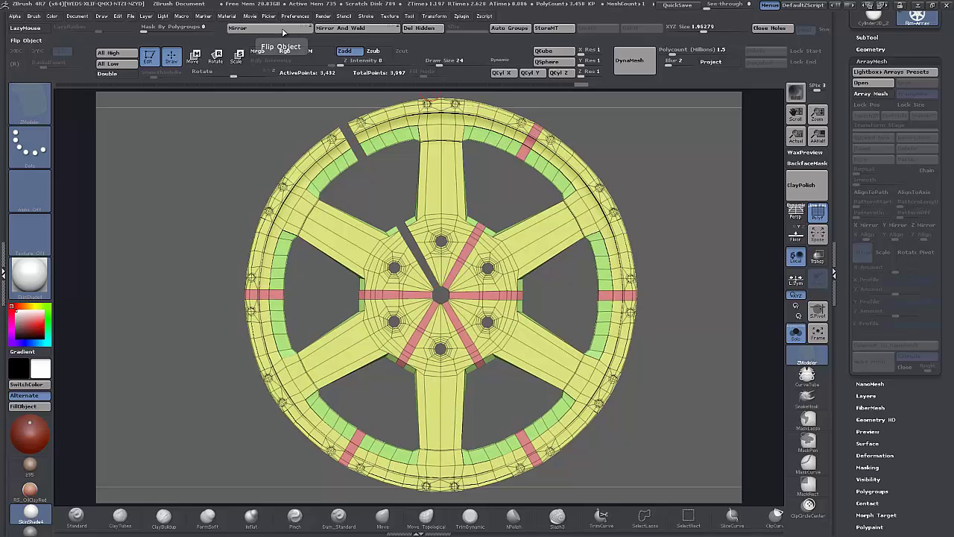
left_click(349, 30)
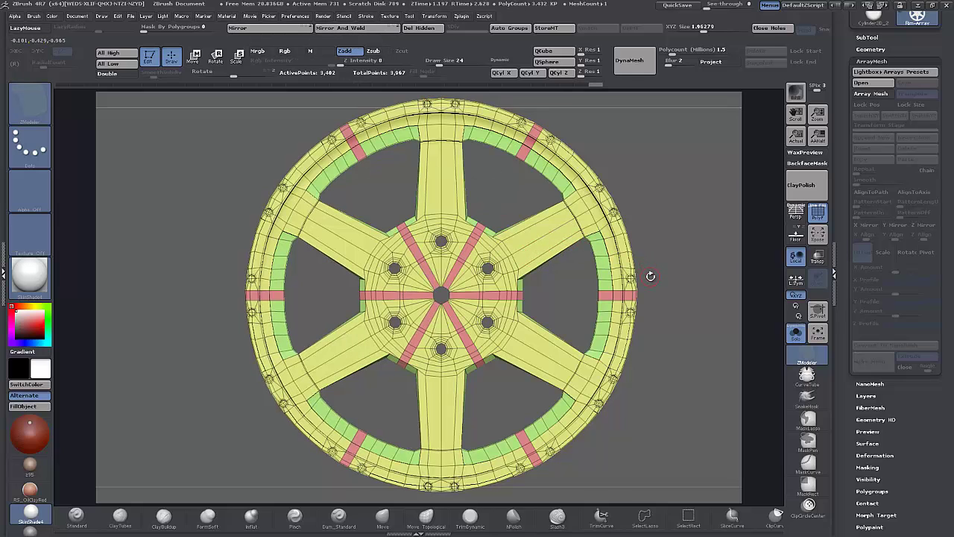
- Preview the wheel with dynamic subdivision and the polyframe hidden, check it from the side, and show the polyframe again
key("d")
left_click_drag(679, 307, 747, 302)
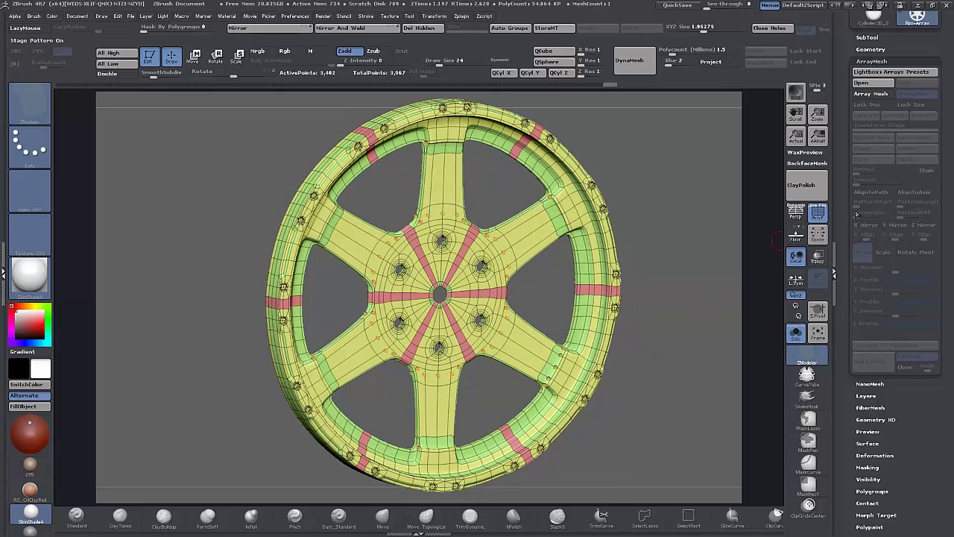
left_click(819, 216)
left_click_drag(677, 330, 586, 309)
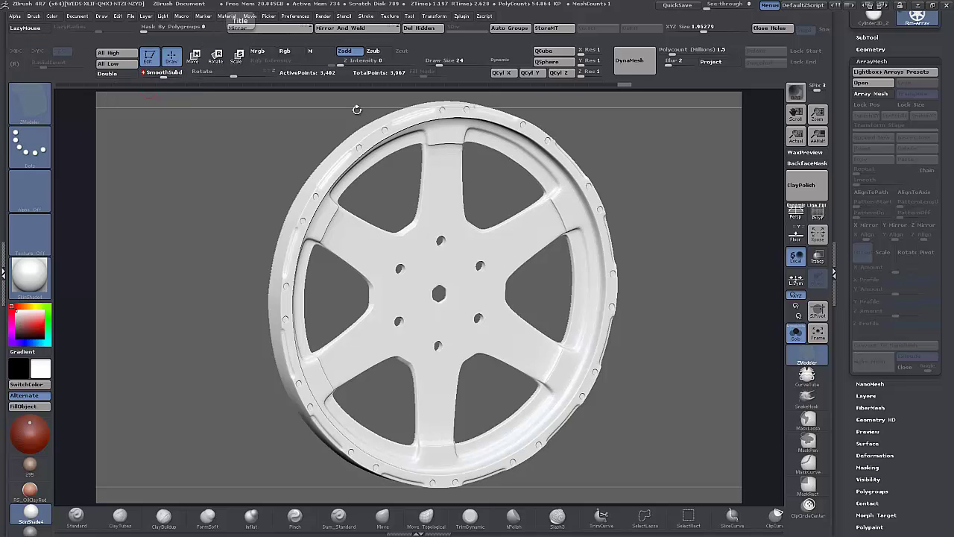
mouse_move(653, 338)
left_mouse_down()
mouse_move(613, 338)
mouse_move(649, 335)
left_mouse_up()
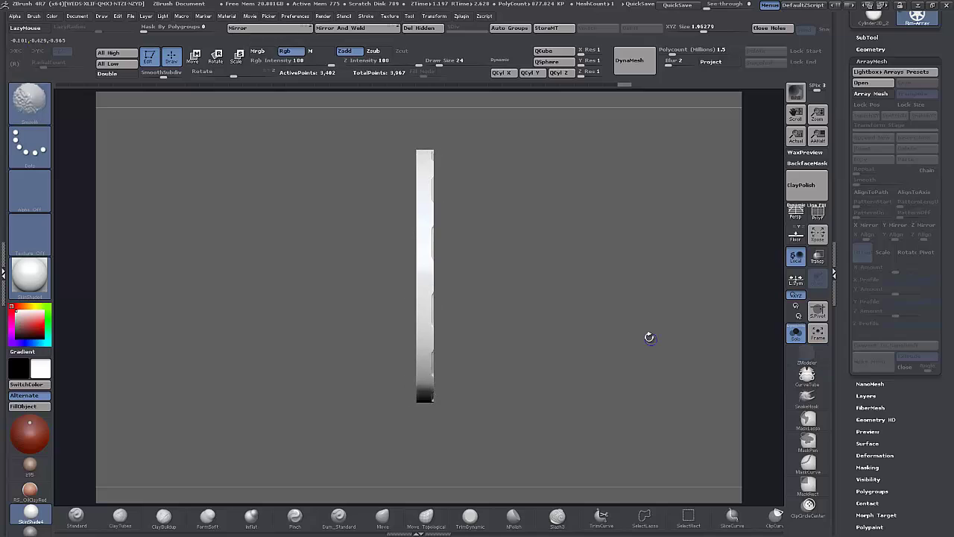
left_click(817, 214)
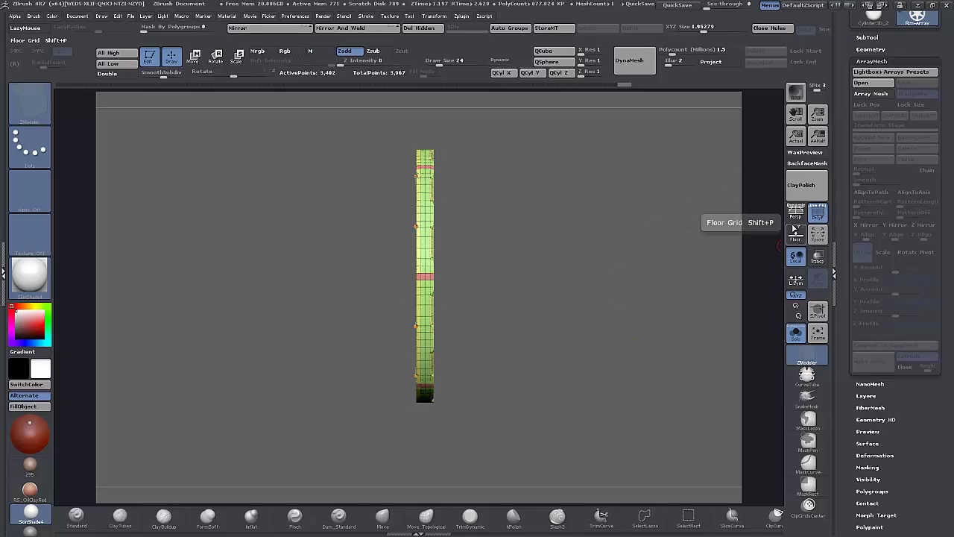
- Open the SubTool list and check the Rim-Array and Treads subtools
left_click(862, 38)
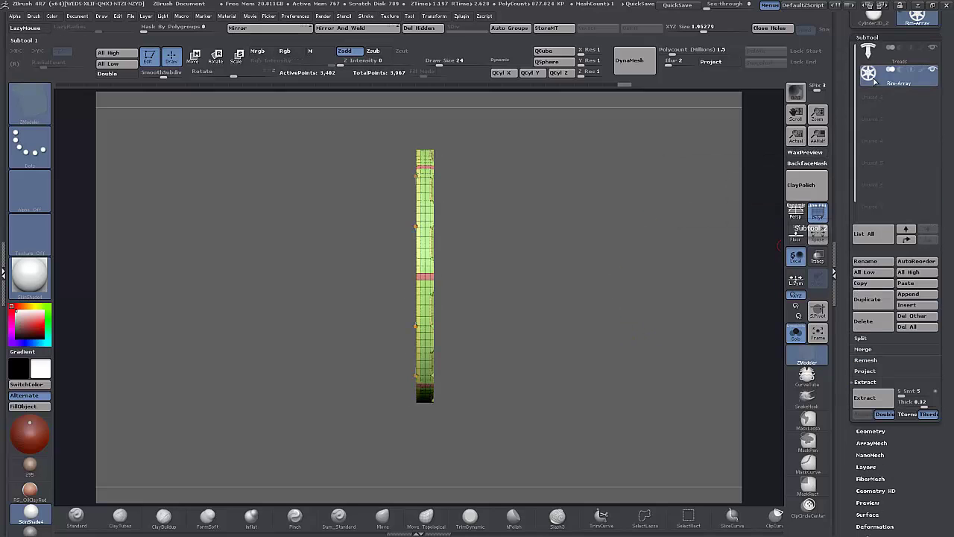
mouse_move(874, 80)
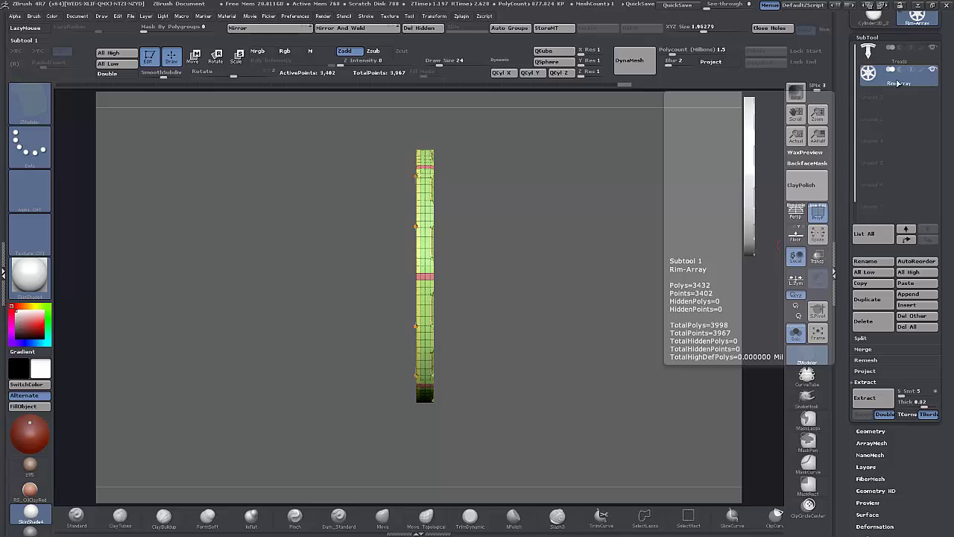
mouse_move(871, 54)
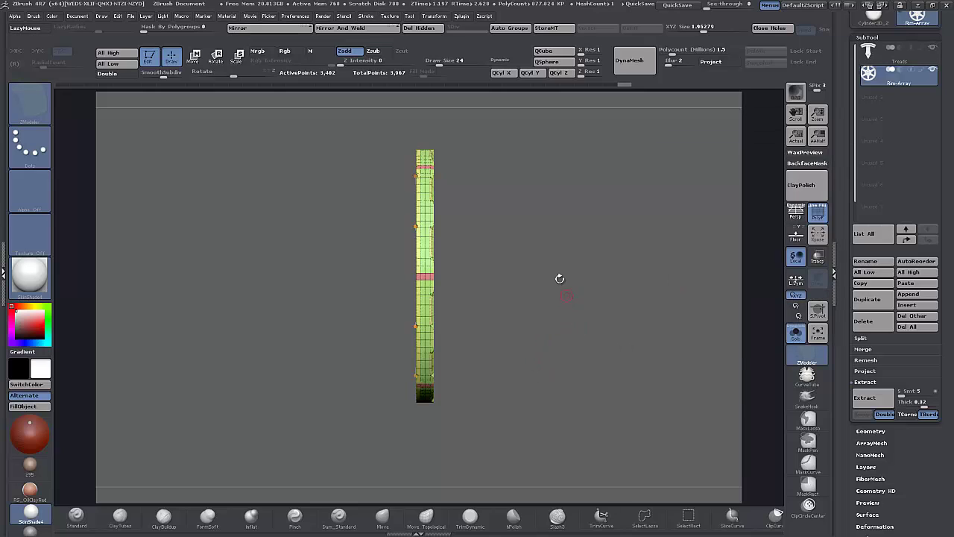
- Turn off the subdivision preview, mask the outer rim edge from the side view in Move mode, and invert the mask
key("shift+d")
left_click_drag(519, 288, 515, 321, "alt")
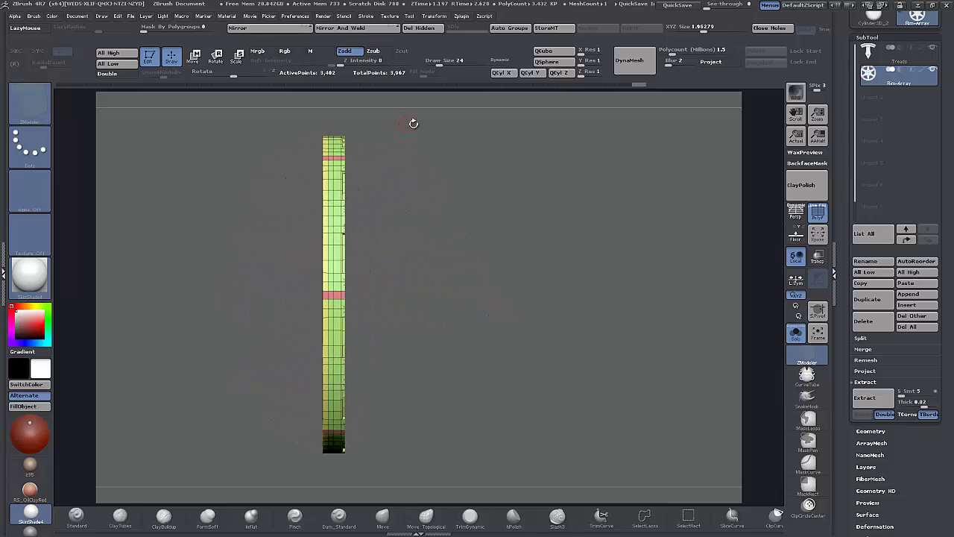
left_click(193, 56)
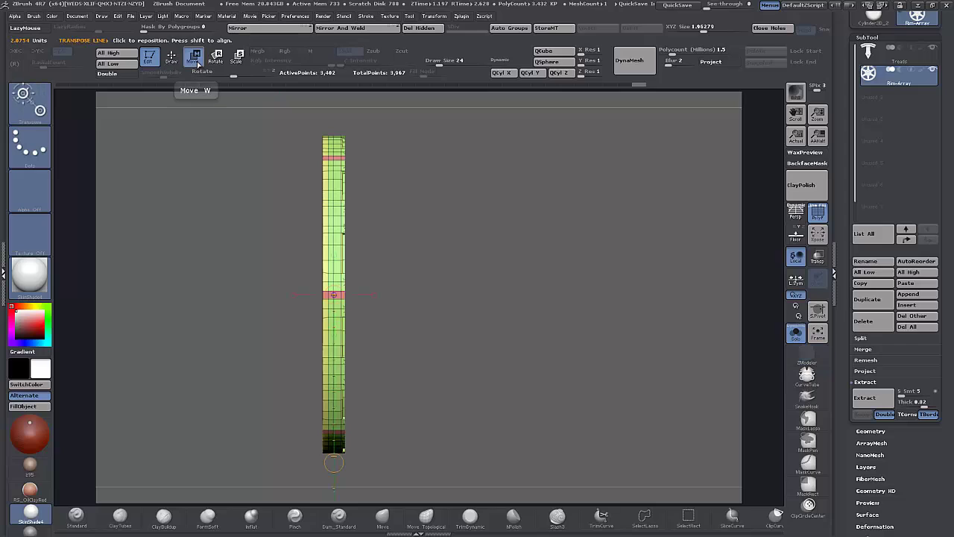
left_click_drag(457, 117, 339, 493, "ctrl")
left_click_drag(481, 384, 510, 361)
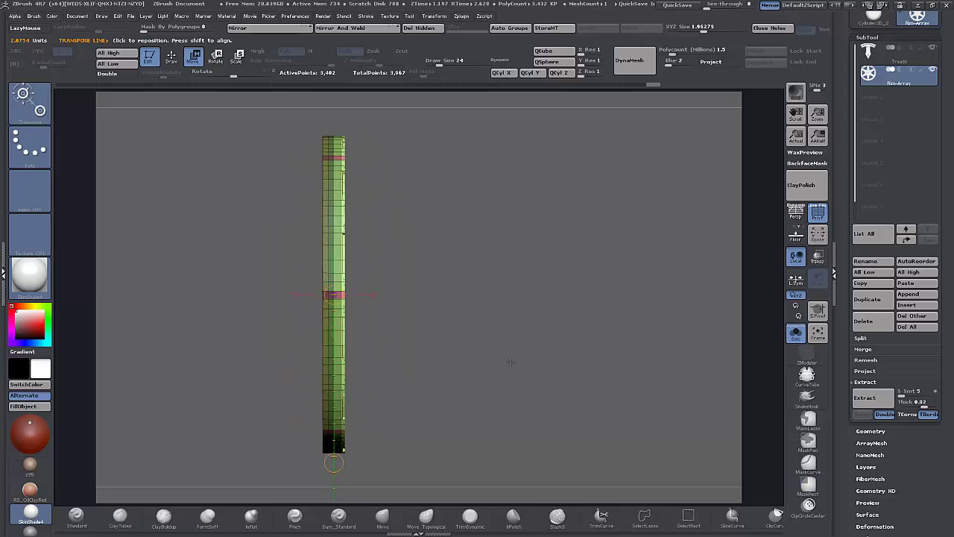
- Move the unmasked rim edge outward along the wheel's axis with the Transpose line to deepen the rim
left_click(374, 294)
left_click_drag(502, 295, 530, 289)
left_click_drag(522, 345, 509, 380)
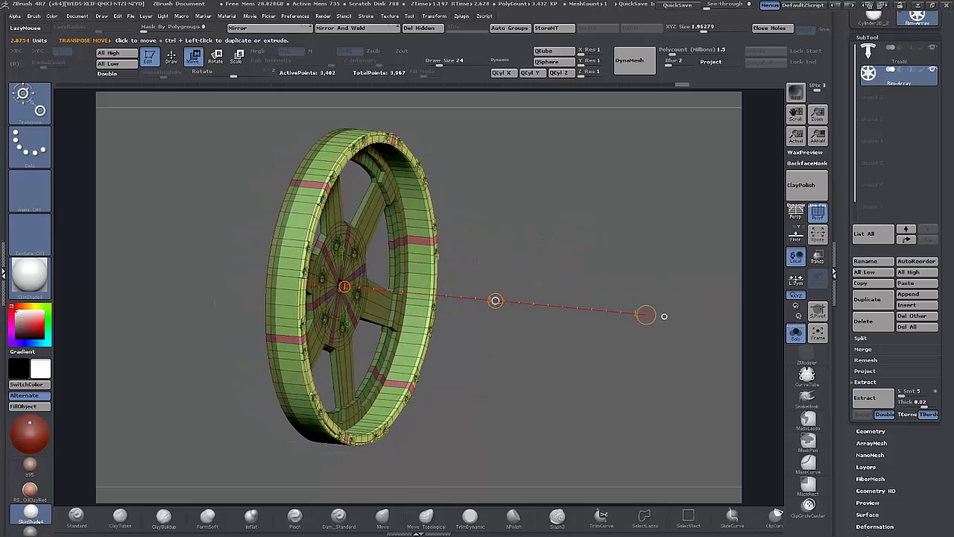
left_click_drag(507, 302, 487, 294)
left_click_drag(500, 351, 503, 379)
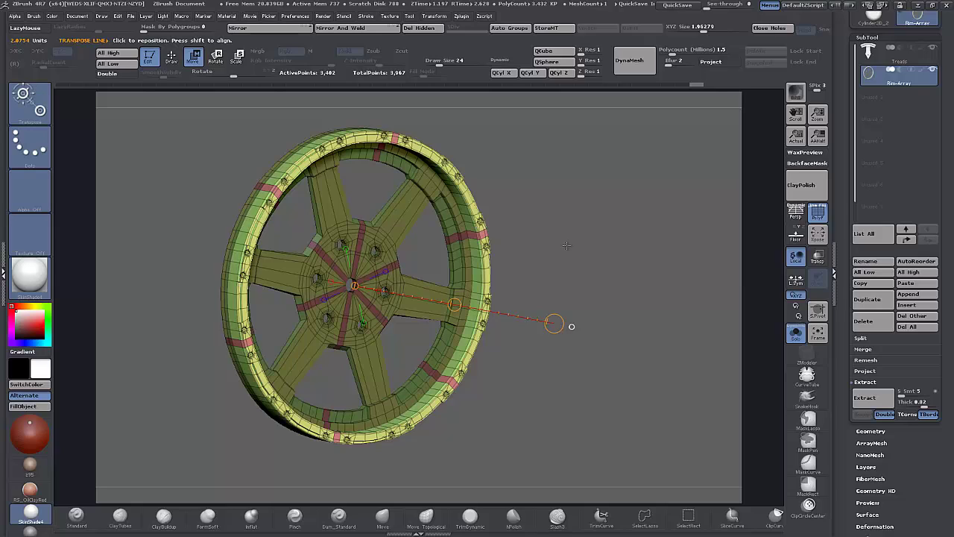
- Undo the rim move, masking, mirroring and mesh conversion back to the live six-spoke ArrayMesh
key("ctrl")
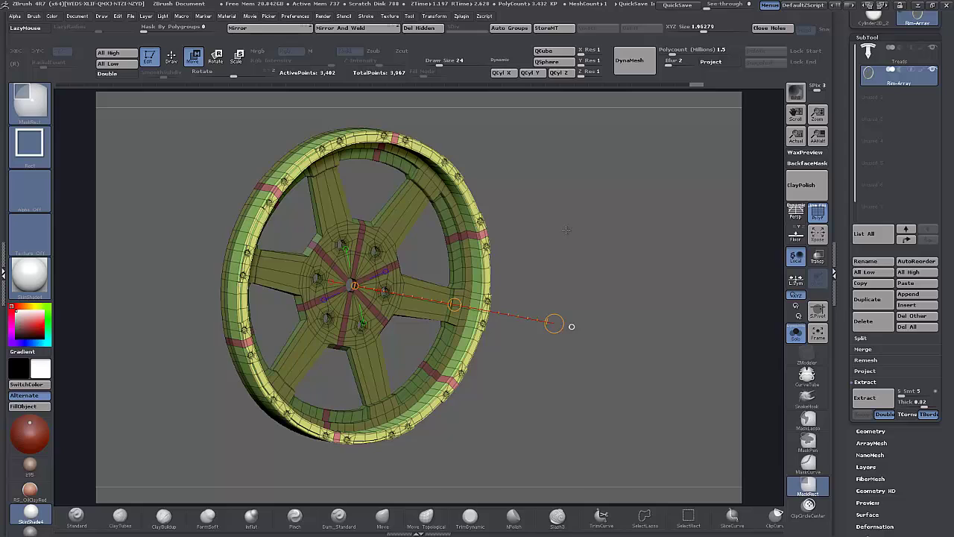
key("ctrl+z")
key("ctrl+z")
key("ctrl+z")
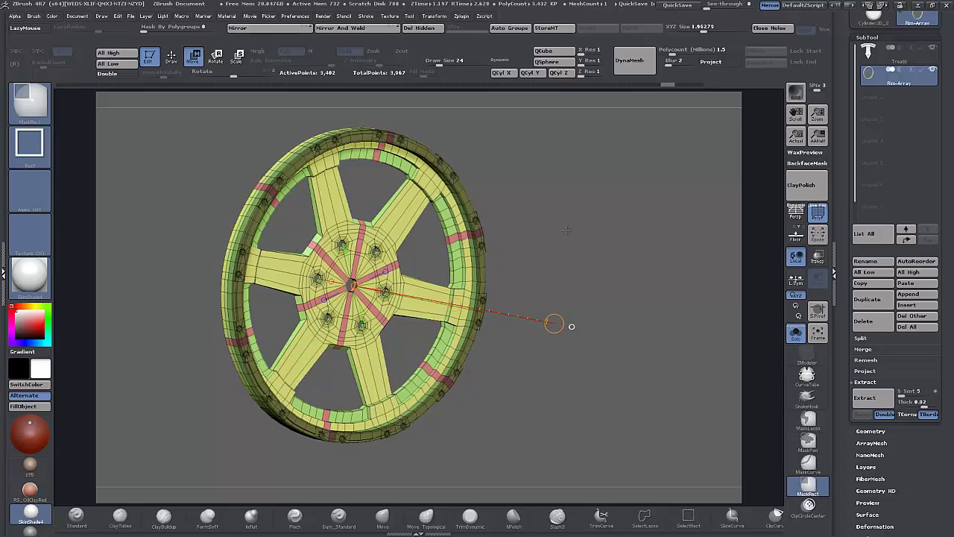
key("ctrl+z")
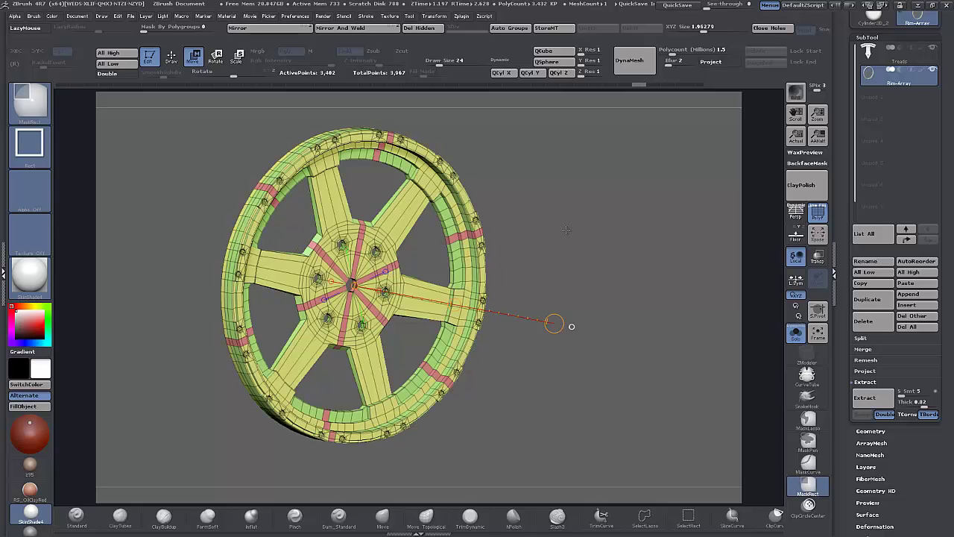
key("ctrl+z")
key("ctrl+z")
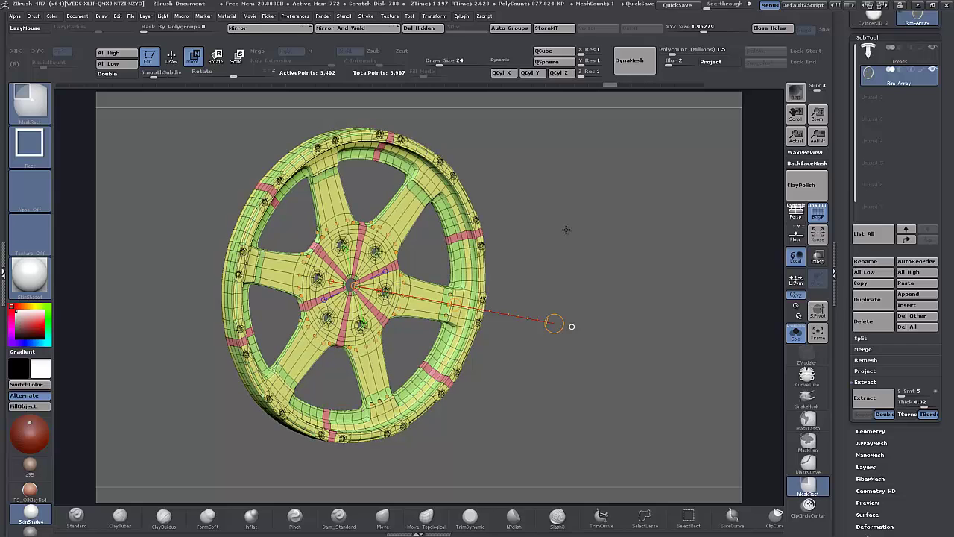
key("ctrl+s")
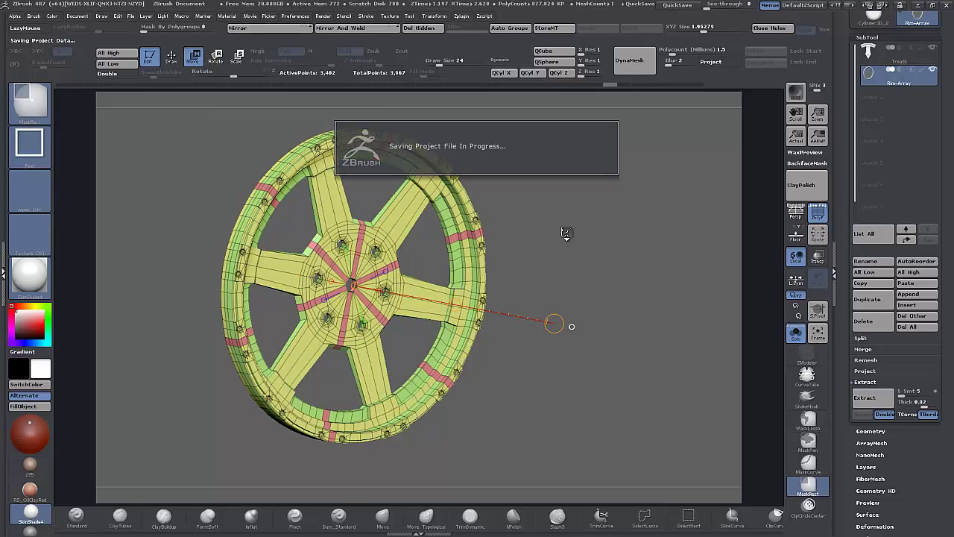
key("ctrl+z")
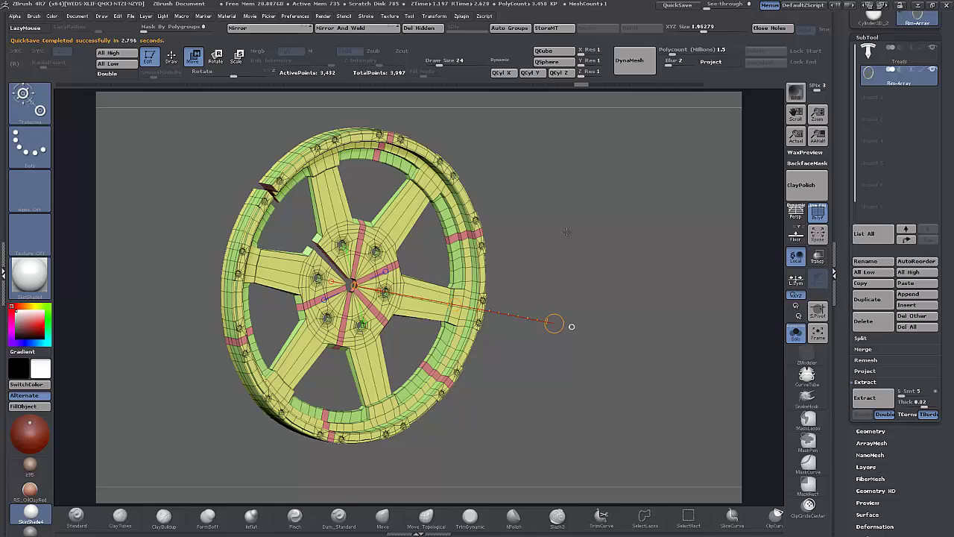
left_click_drag(566, 232, 576, 240)
key("ctrl")
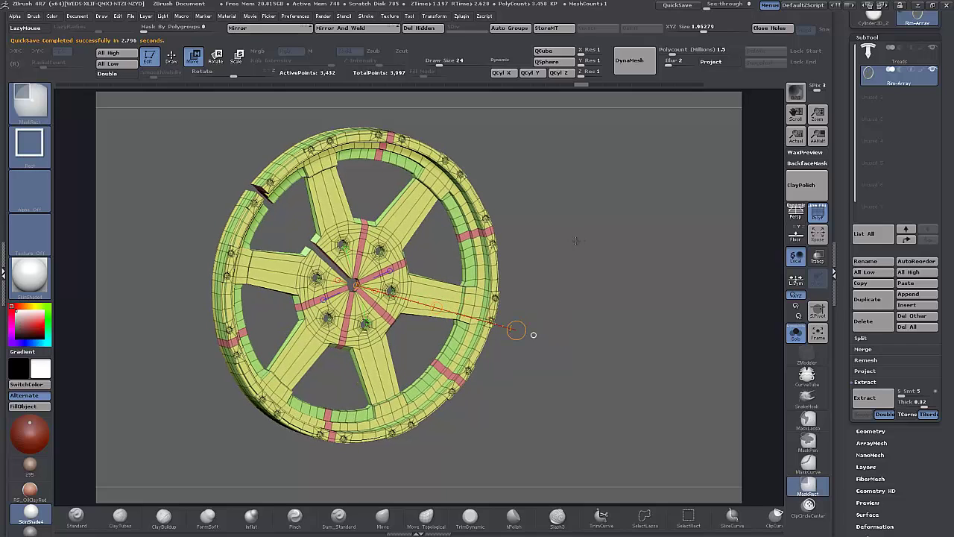
key("ctrl+z")
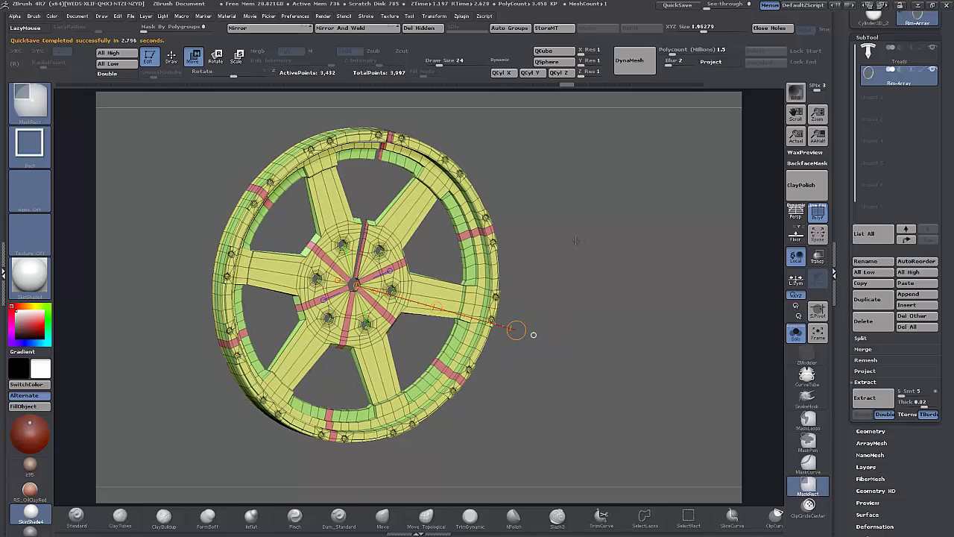
key("ctrl+z")
left_click_drag(610, 258, 602, 258)
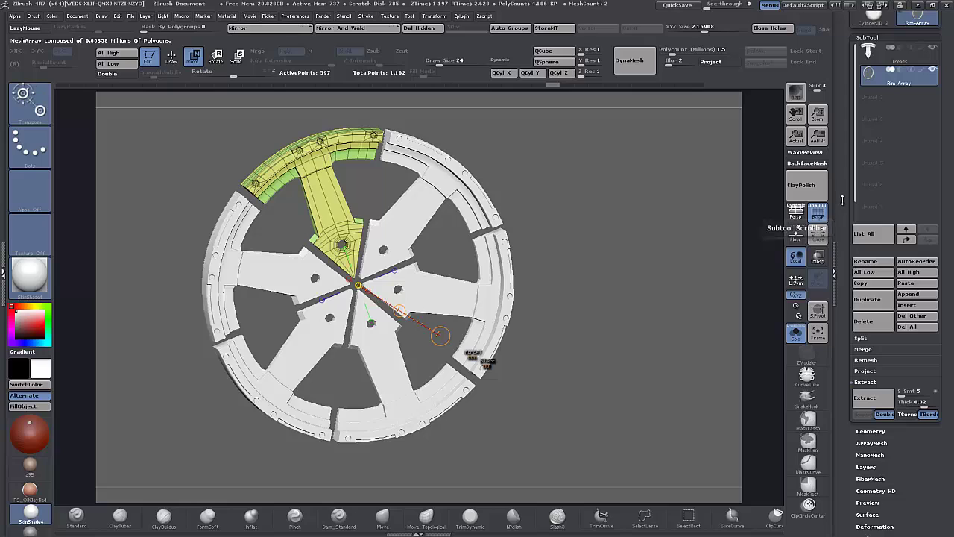
- Duplicate the Rim-Array subtool and select the original Rim-Array in the list
left_click(874, 300)
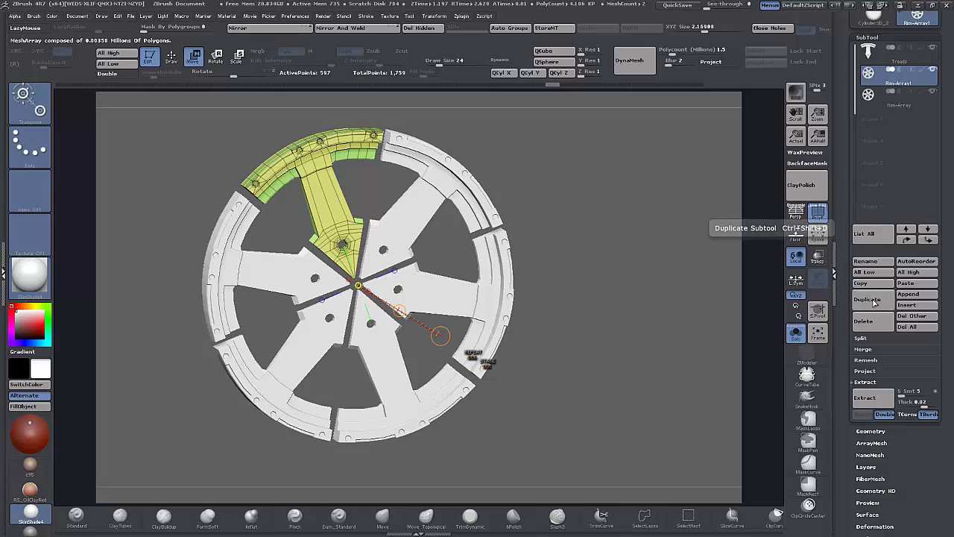
left_click(873, 100)
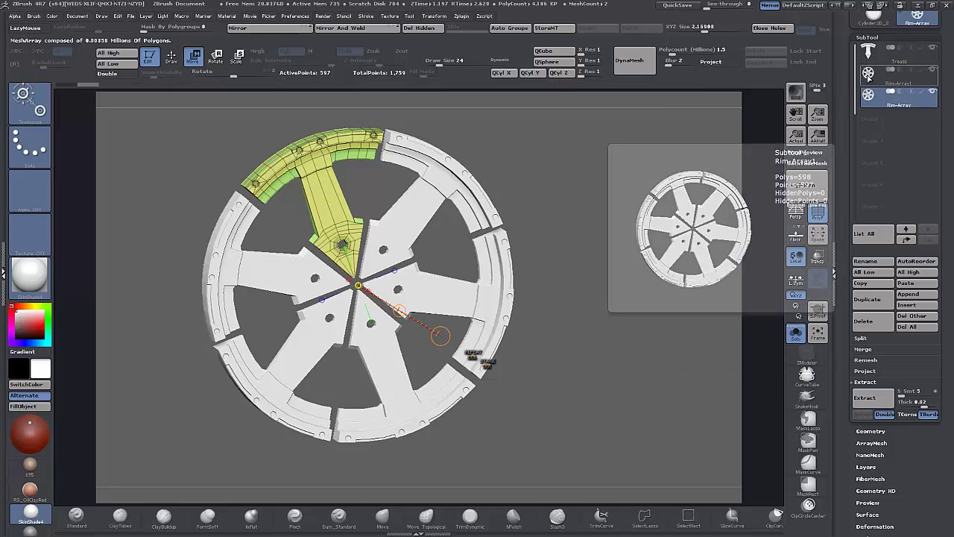
- Select the Rim-Array1 subtool and show its ArrayMesh settings
left_click(869, 76)
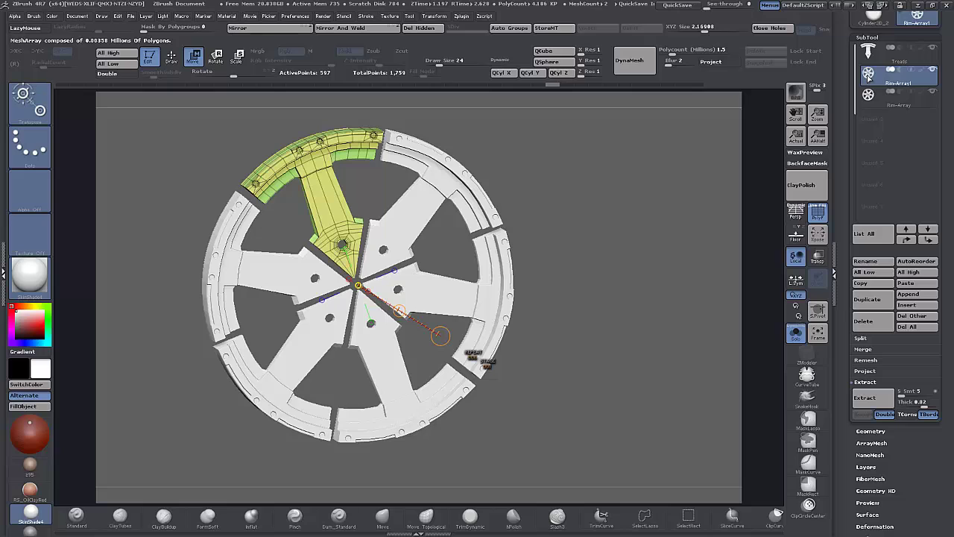
mouse_move(874, 81)
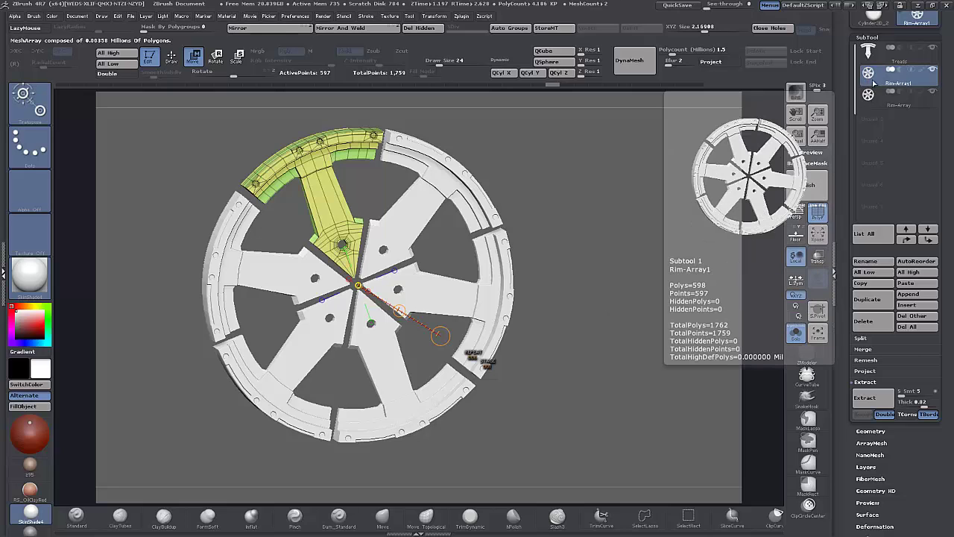
left_click_drag(840, 388, 845, 321)
left_click(868, 300)
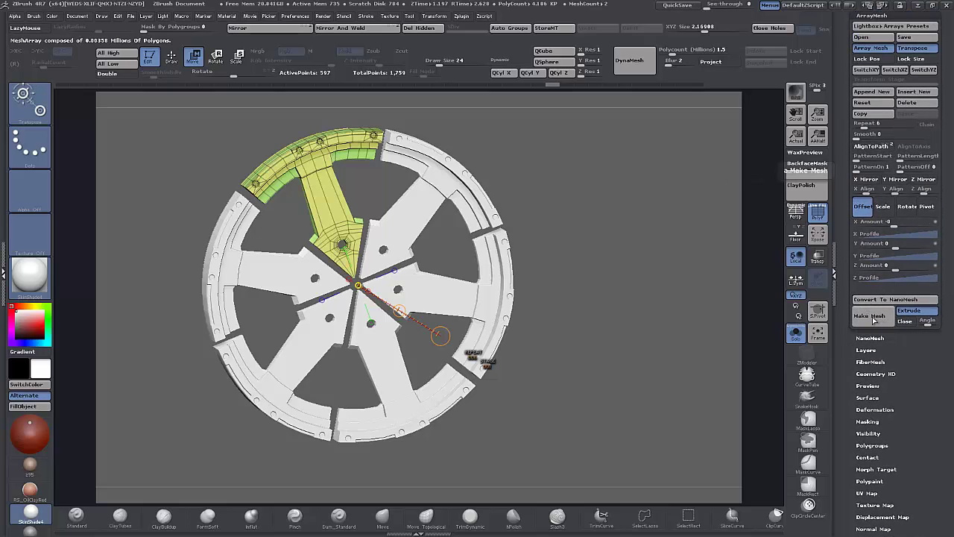
- Convert the Rim-Array1 ArrayMesh to a mesh and close the remaining gap between segments with Mirror And Weld
left_click(872, 317)
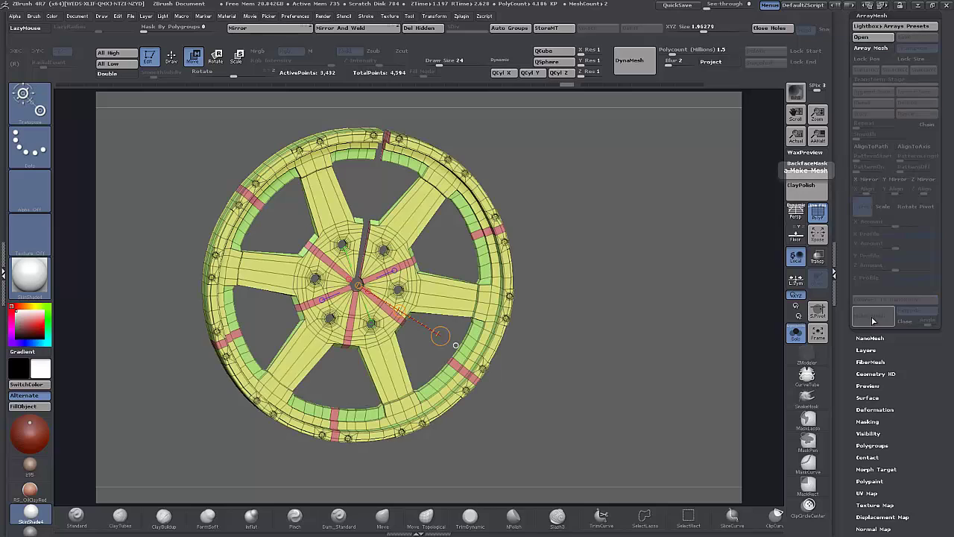
left_click_drag(585, 306, 582, 302, "shift")
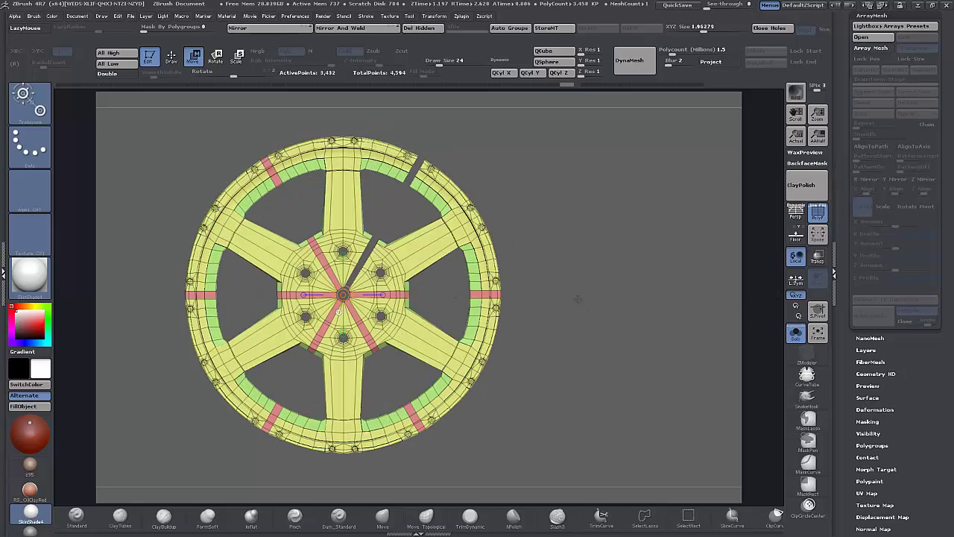
left_click(272, 30)
left_click(340, 30)
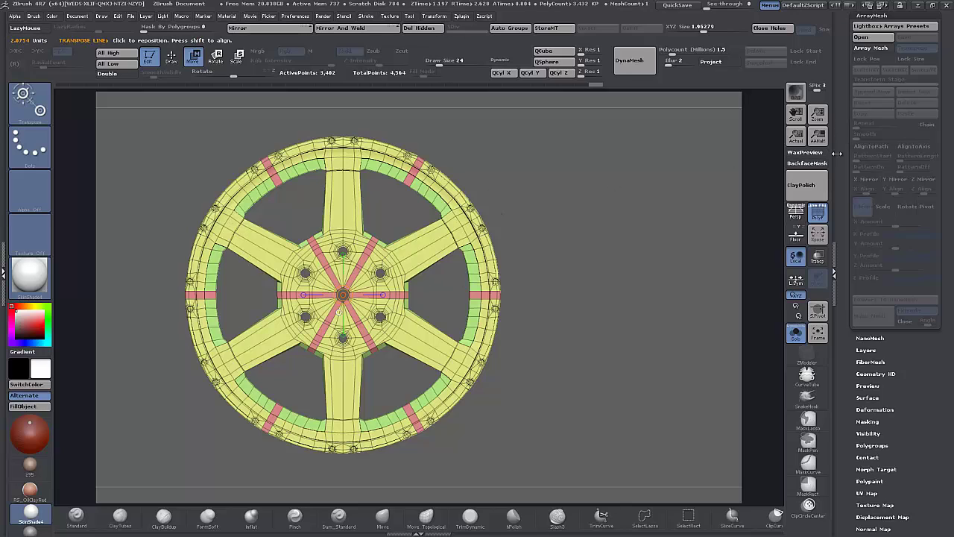
left_click_drag(845, 164, 848, 208)
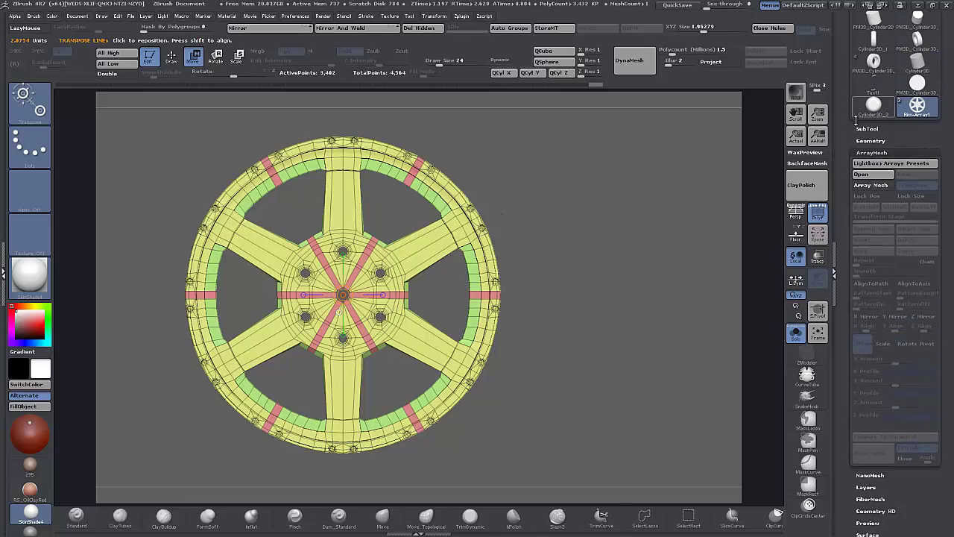
left_click_drag(847, 153, 840, 115)
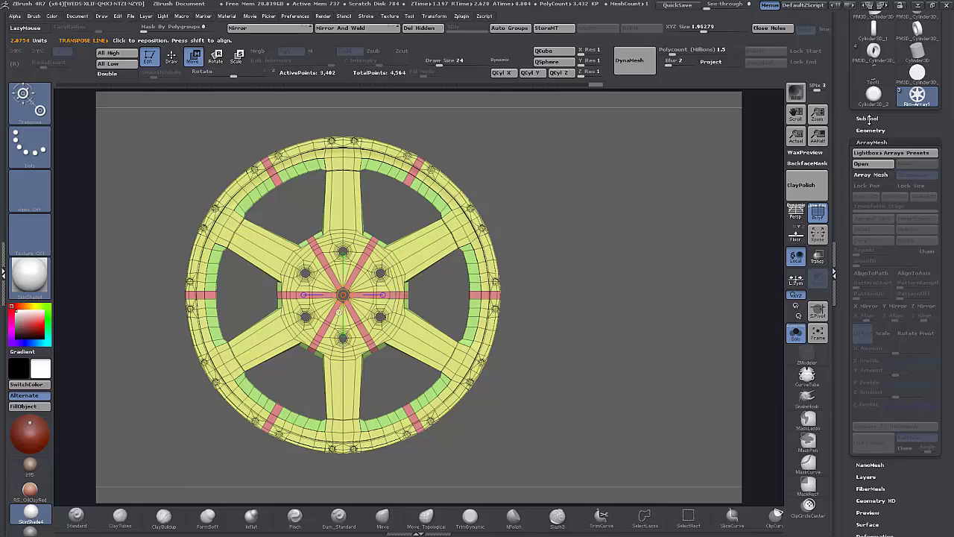
- Mask the wheel in side view except the rim's outer edge and move that edge outward along the wheel's axis
left_click_drag(577, 297, 661, 299)
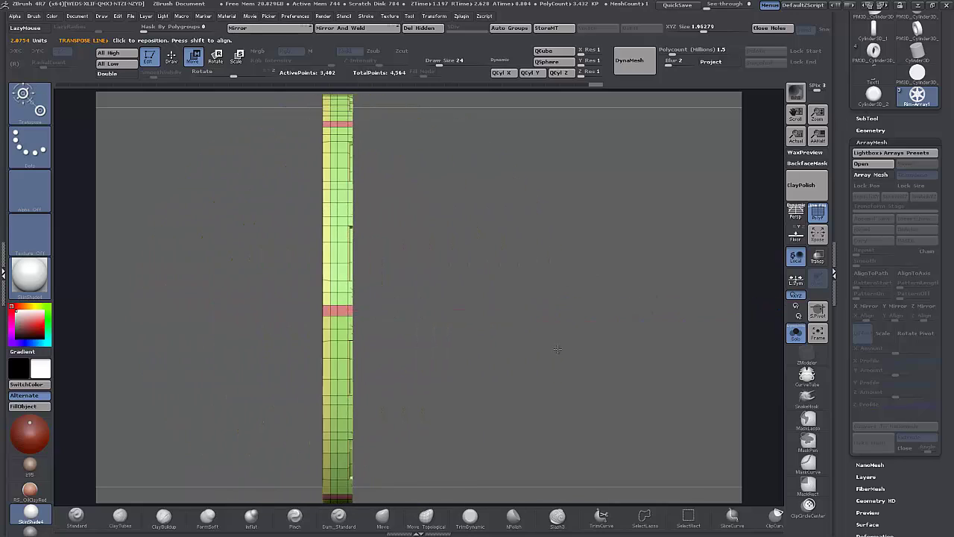
key("f")
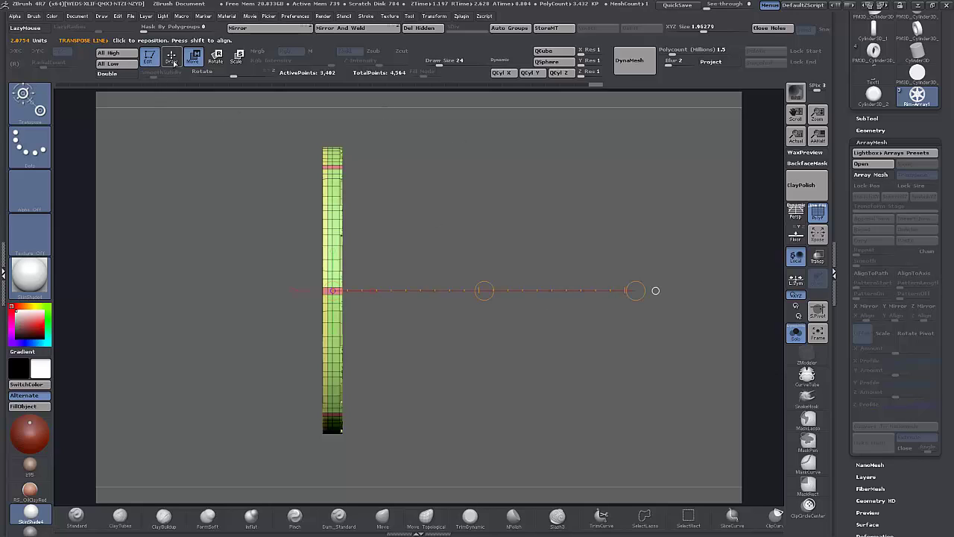
left_click_drag(514, 123, 334, 466, "ctrl")
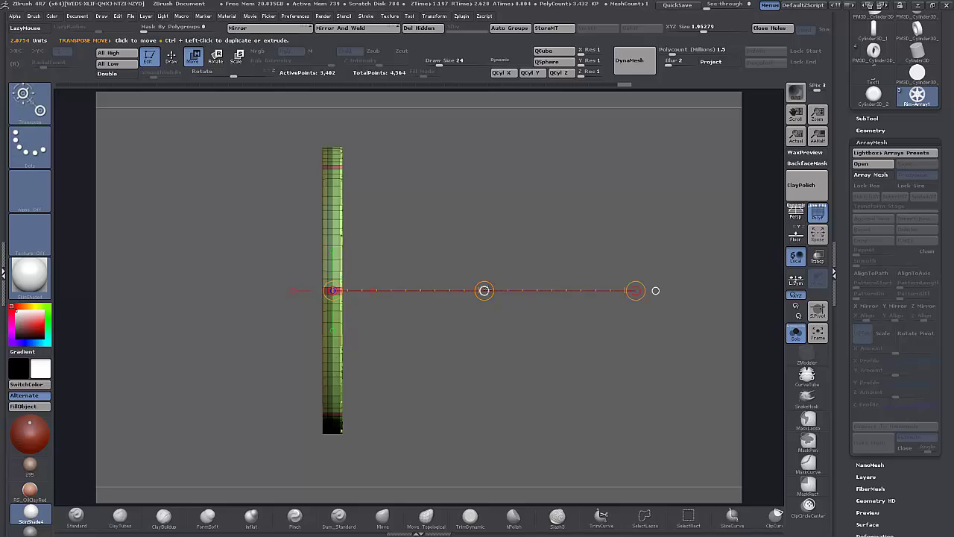
left_click_drag(484, 290, 510, 287)
left_click_drag(505, 387, 466, 405)
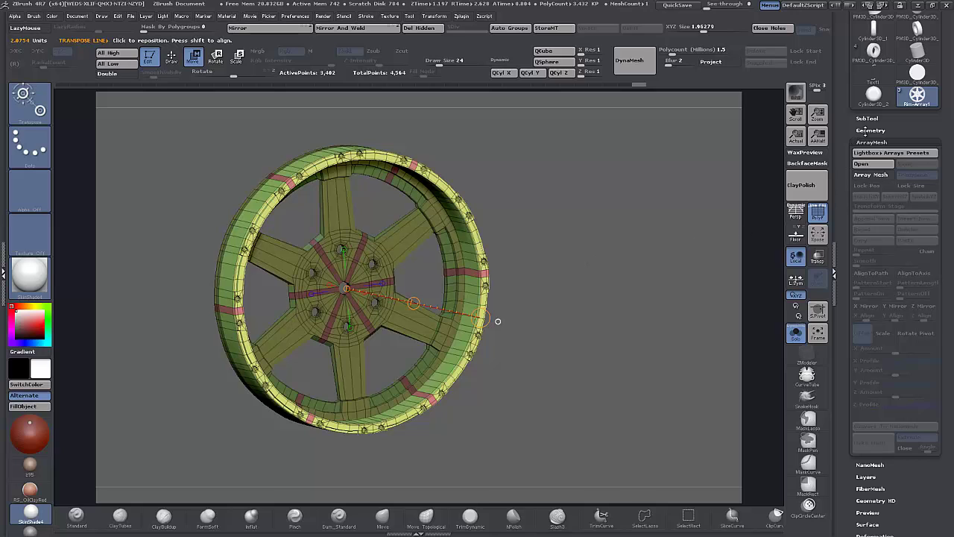
- Undo the rim move, masking, weld and mesh conversion back to the live six-spoke ArrayMesh
key("ctrl")
key("ctrl+z")
key("ctrl+z")
key("ctrl+z")
key("ctrl+z")
key("ctrl+z")
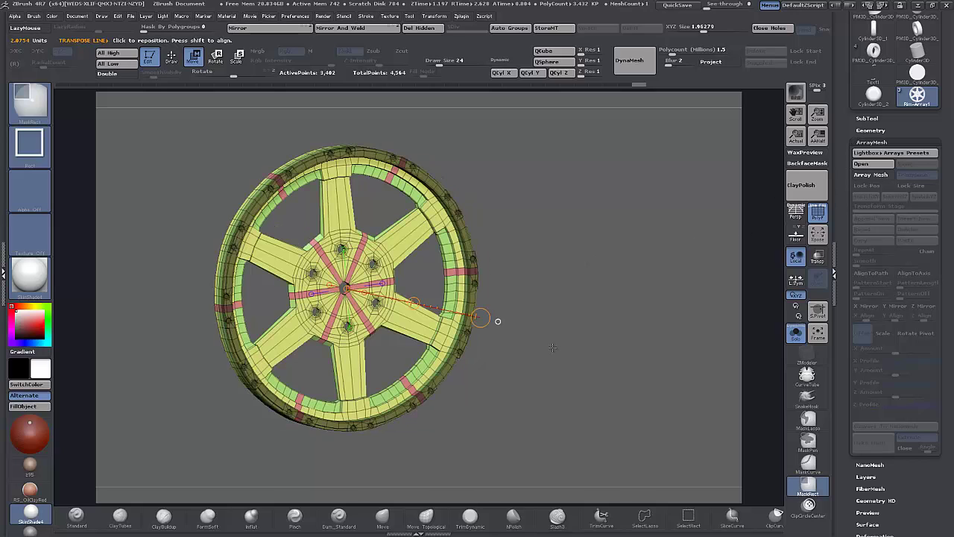
key("ctrl+z")
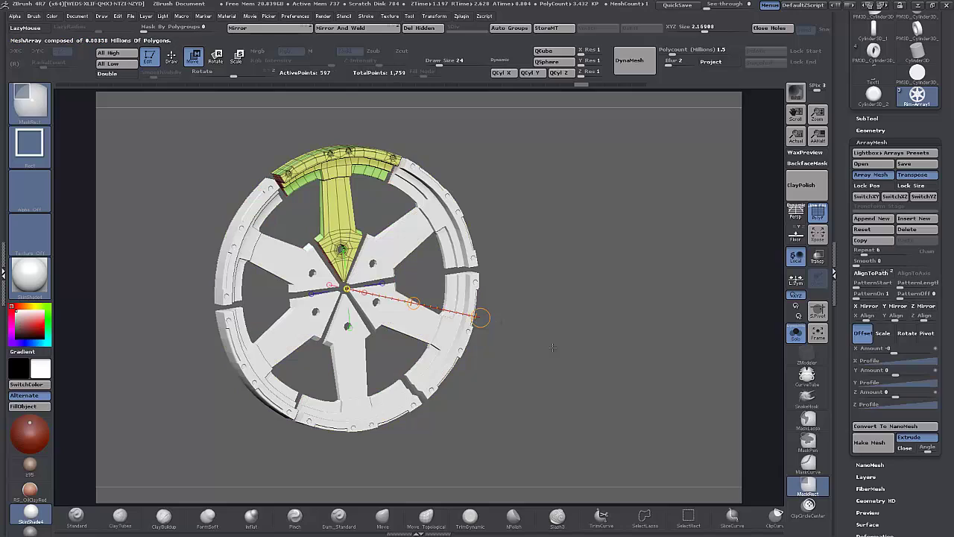
- Insert two edge loops across the middle of the live segment's spoke with ZModeler
left_click_drag(560, 264, 584, 378)
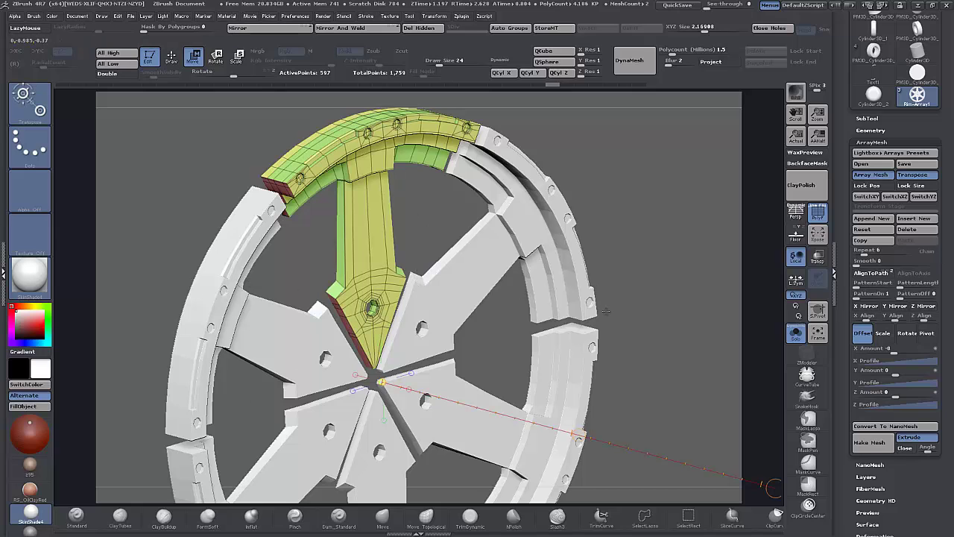
left_click_drag(684, 298, 680, 283)
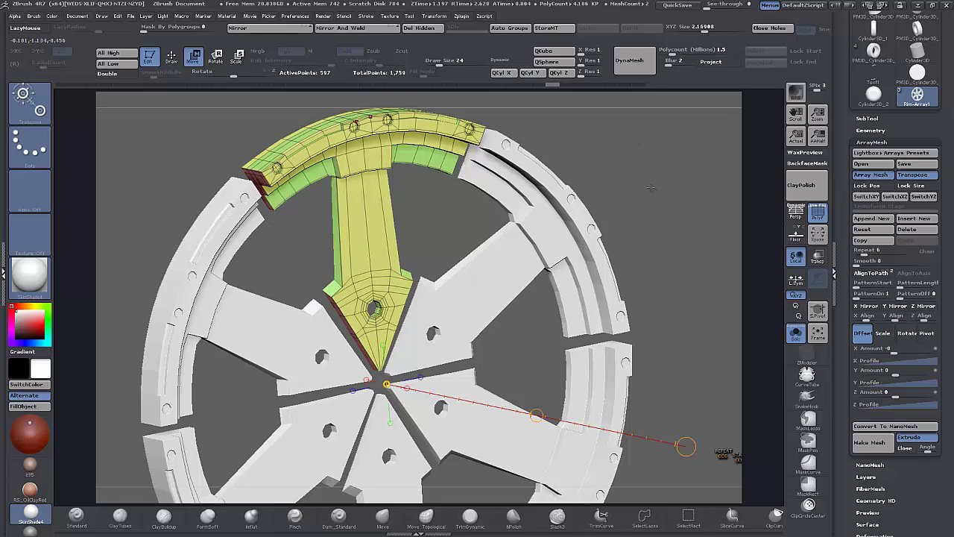
mouse_move(650, 188)
left_mouse_down()
mouse_move(654, 175)
mouse_move(646, 216)
mouse_move(651, 201)
mouse_move(631, 199)
mouse_move(655, 200)
left_mouse_up()
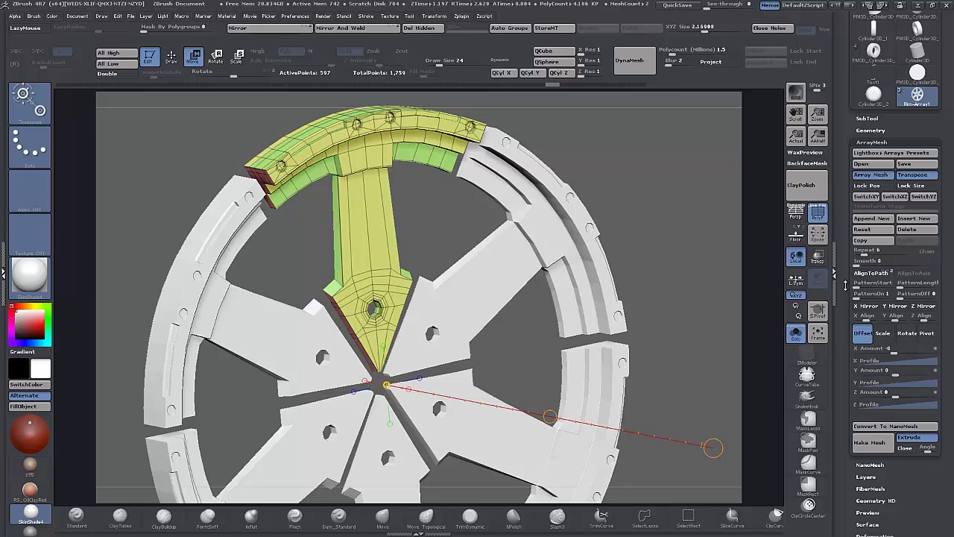
left_click(171, 60)
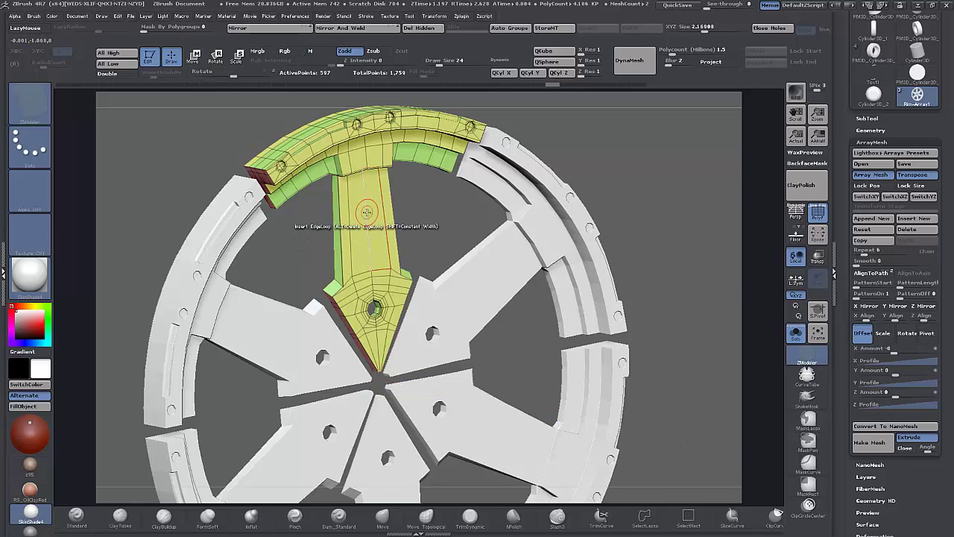
left_click(367, 213)
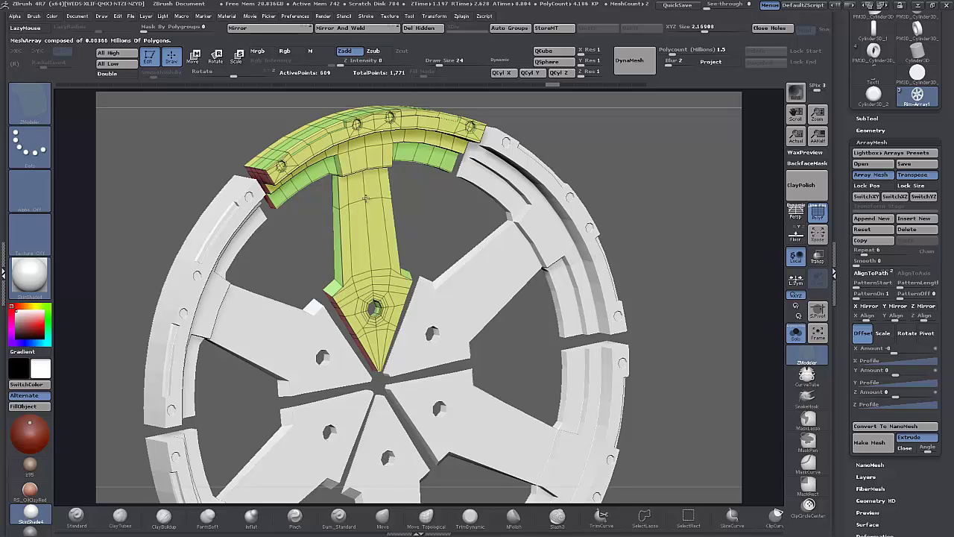
left_click(369, 238)
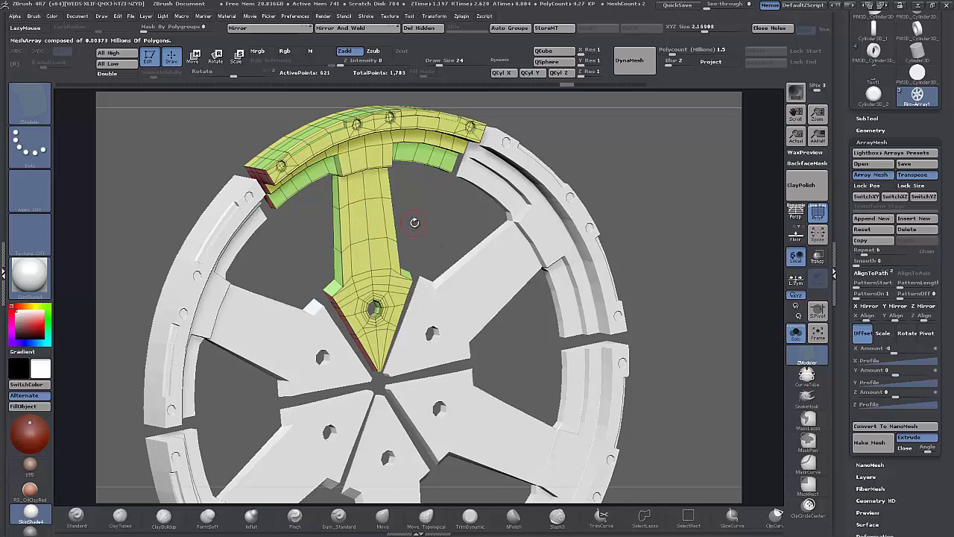
- Mask everything on the segment except the upper new spoke edge loop from the front view and activate Move mode
mouse_move(426, 213)
left_mouse_down()
mouse_move(369, 177)
mouse_move(397, 184)
mouse_move(319, 198)
mouse_move(319, 213)
left_mouse_up()
left_click(444, 230, "ctrl")
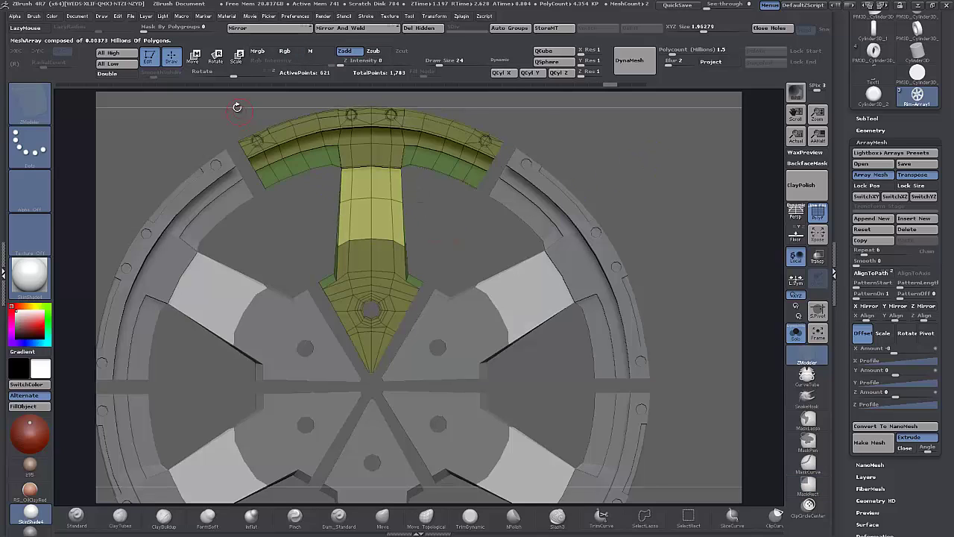
key("w")
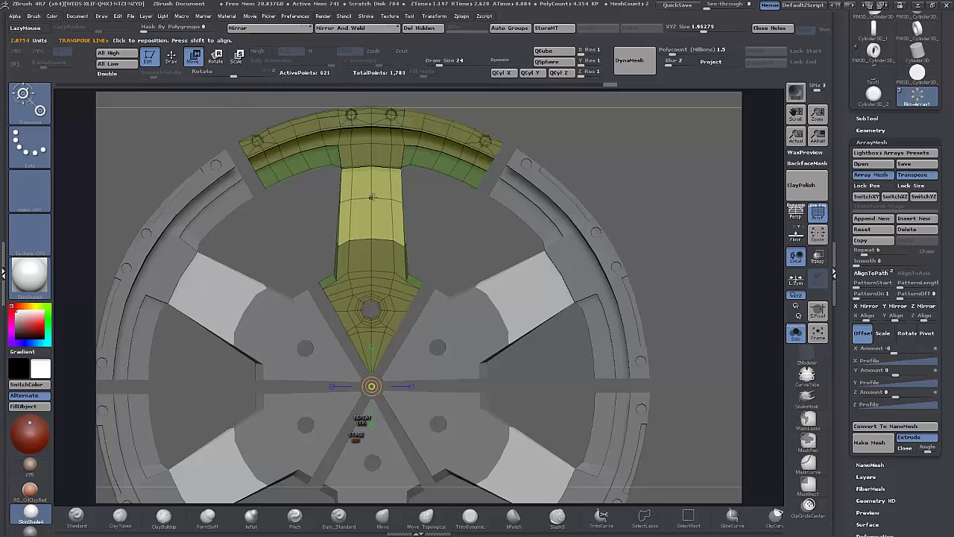
- Try to move the unmasked spoke loop along the wheel's axis while Array Mesh Transpose is enabled
left_click_drag(425, 218, 483, 221)
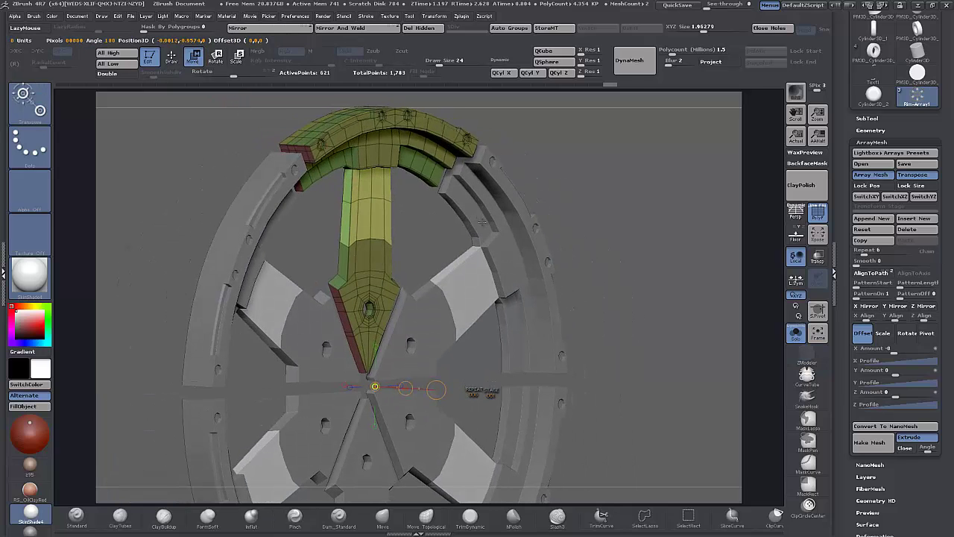
left_click_drag(407, 389, 396, 387)
key("ctrl+z")
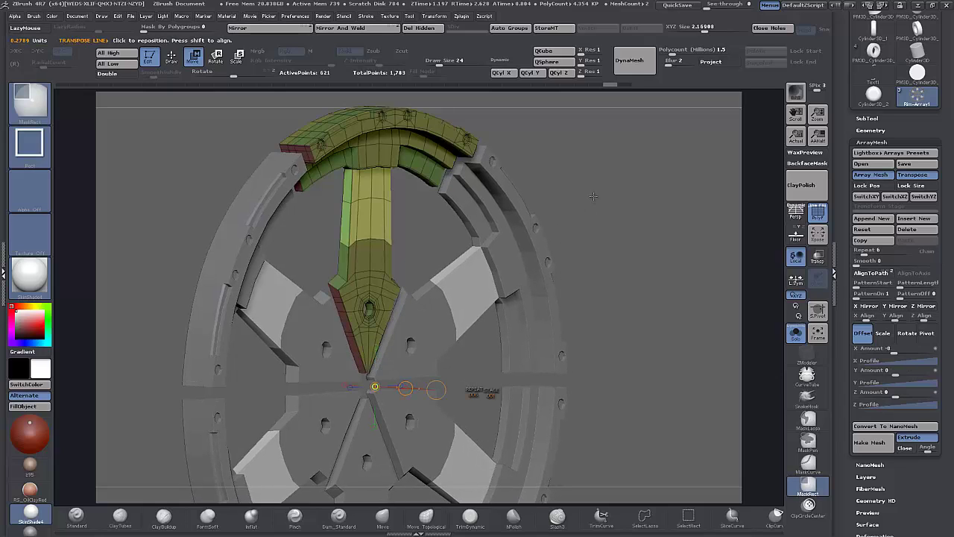
- Disable Array Mesh Transpose, place the Transpose line on the spoke, and move the unmasked upper loop along the wheel's axis
left_click(372, 197)
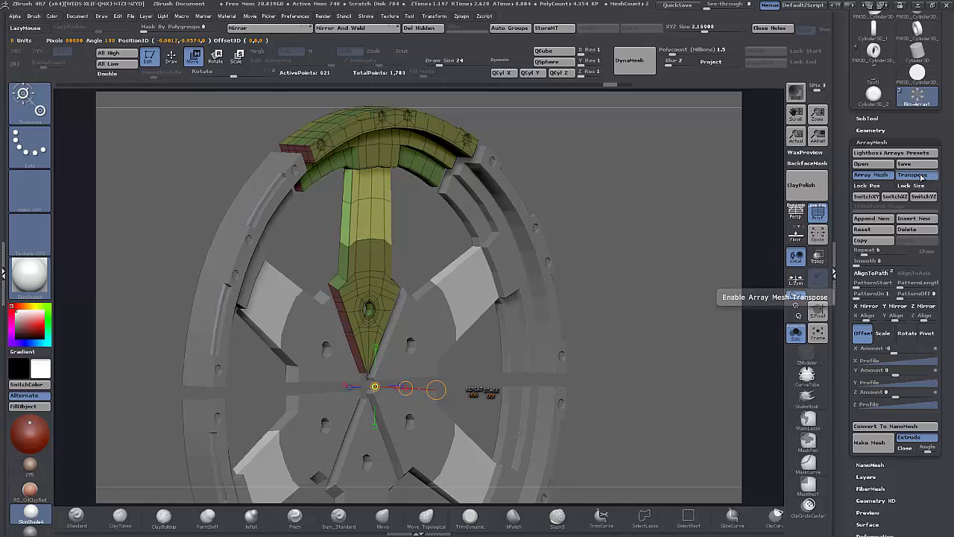
left_click(371, 197)
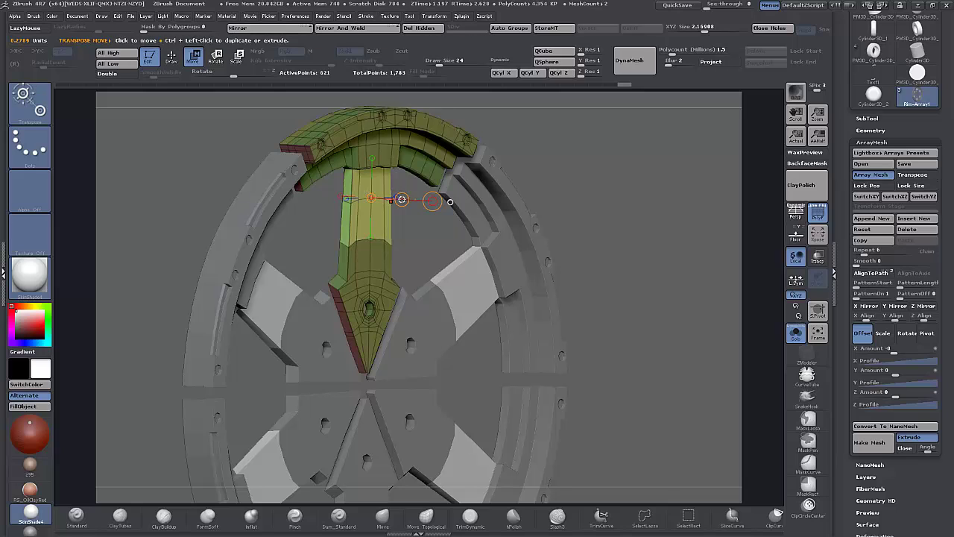
left_click_drag(401, 199, 475, 236)
- Mask all but the lower new spoke loop, move it along the wheel's axis to curve the spoke, and clear the mask
left_click_drag(476, 236, 431, 277)
left_click(280, 233, "ctrl")
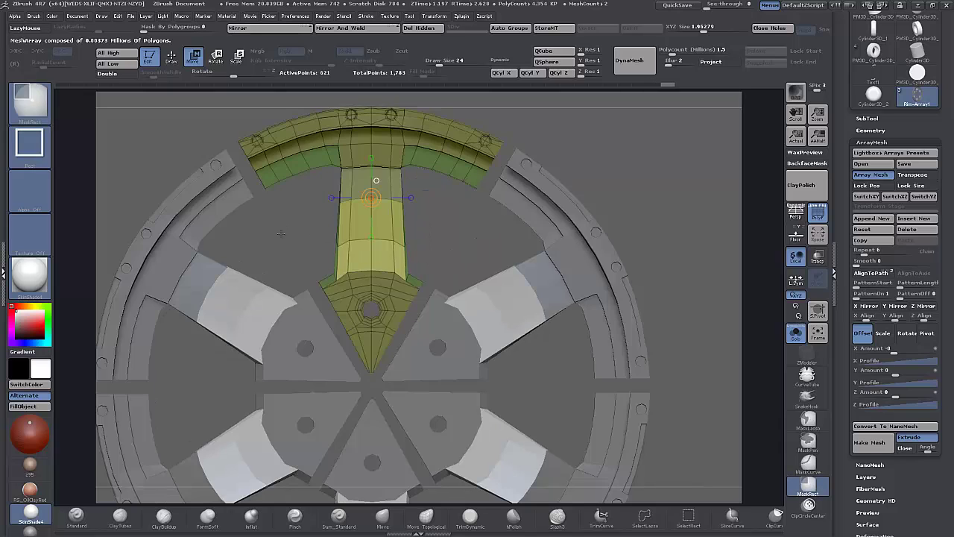
left_click_drag(280, 234, 419, 198)
left_click_drag(533, 252, 567, 255)
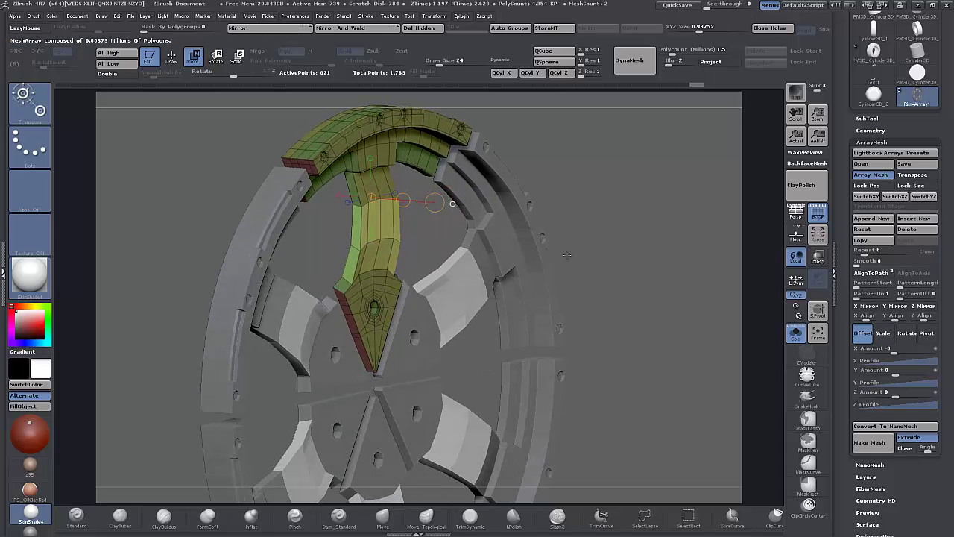
left_click_drag(594, 191, 594, 284, "alt")
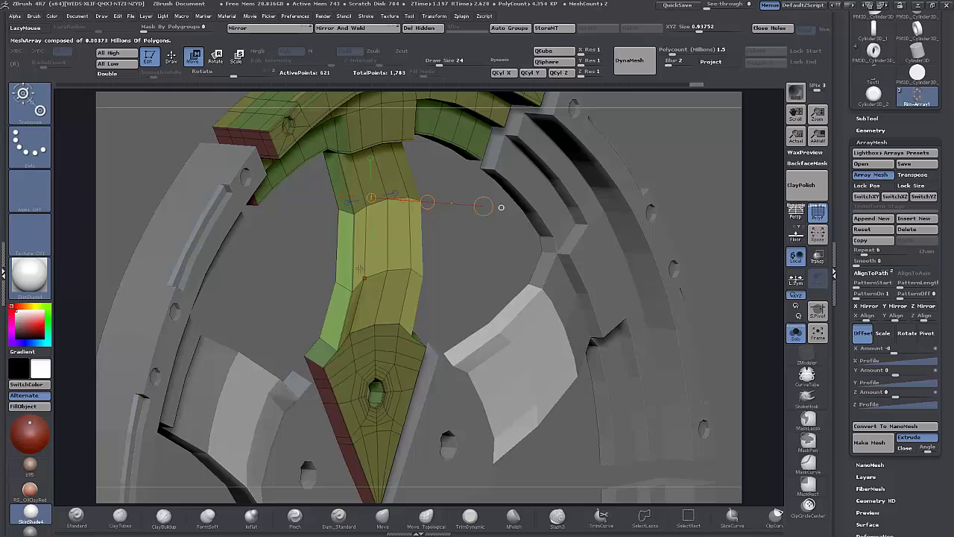
mouse_move(302, 275)
left_mouse_down()
mouse_move(281, 228)
mouse_move(295, 280)
left_mouse_up()
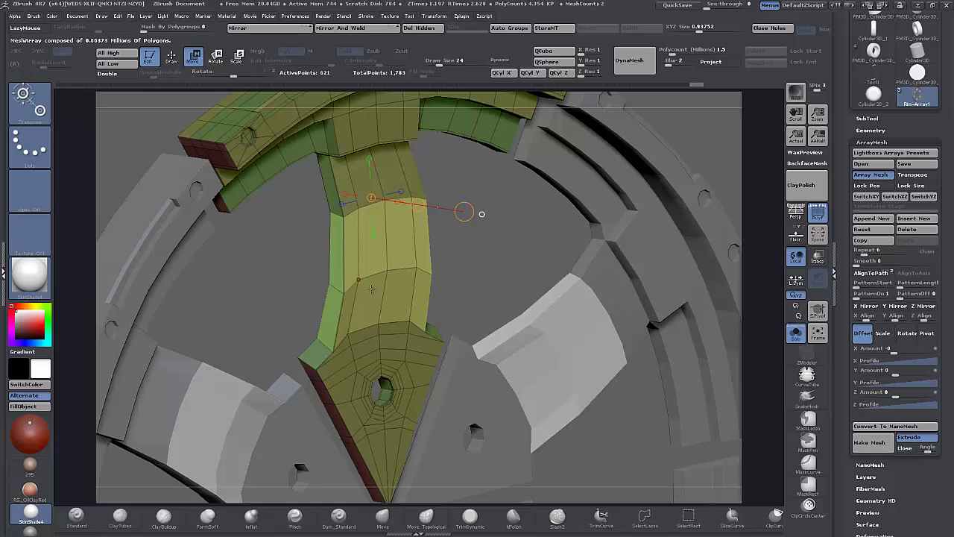
left_click_drag(756, 119, 704, 122, "alt")
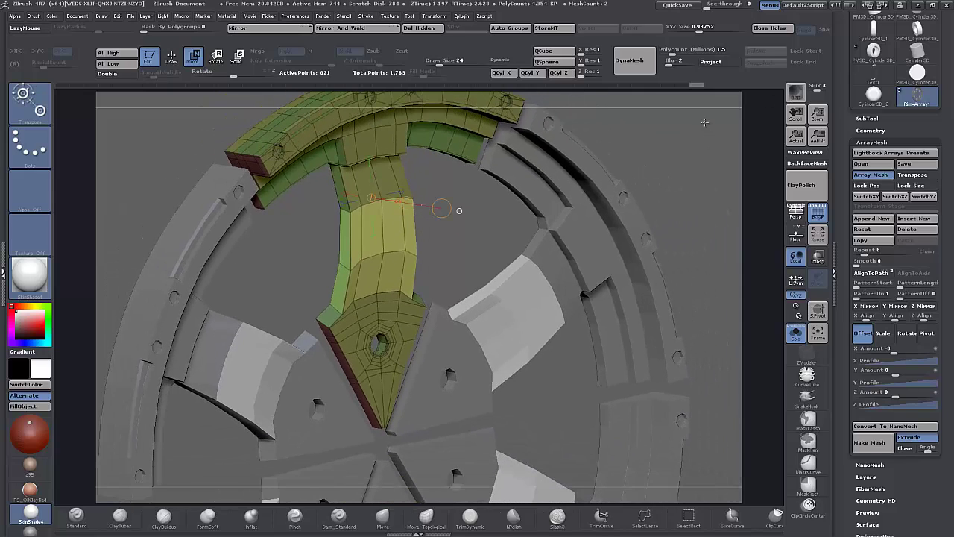
left_click_drag(682, 156, 695, 173, "ctrl")
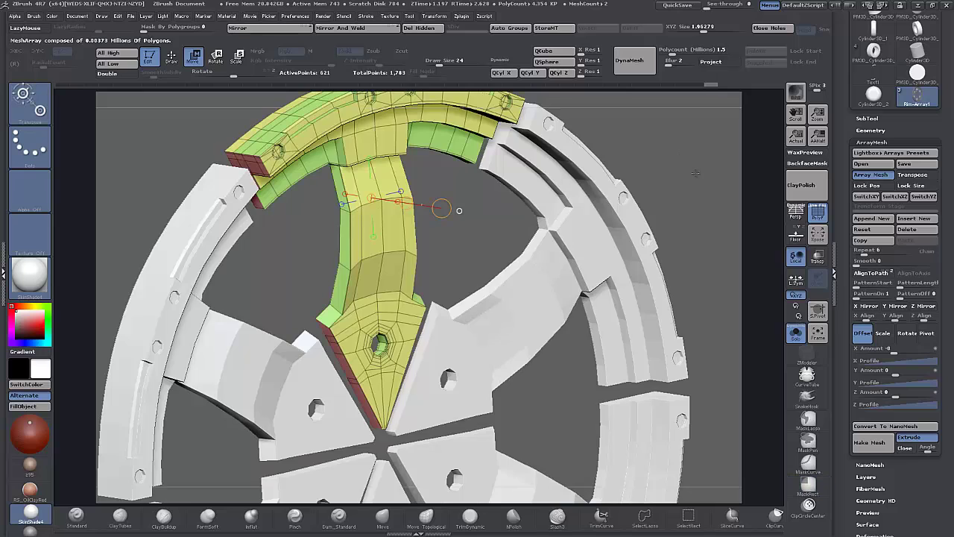
- Turn on the subdivision preview with PolyFrame hidden and convert the curved-spoke array to a mesh
key("d")
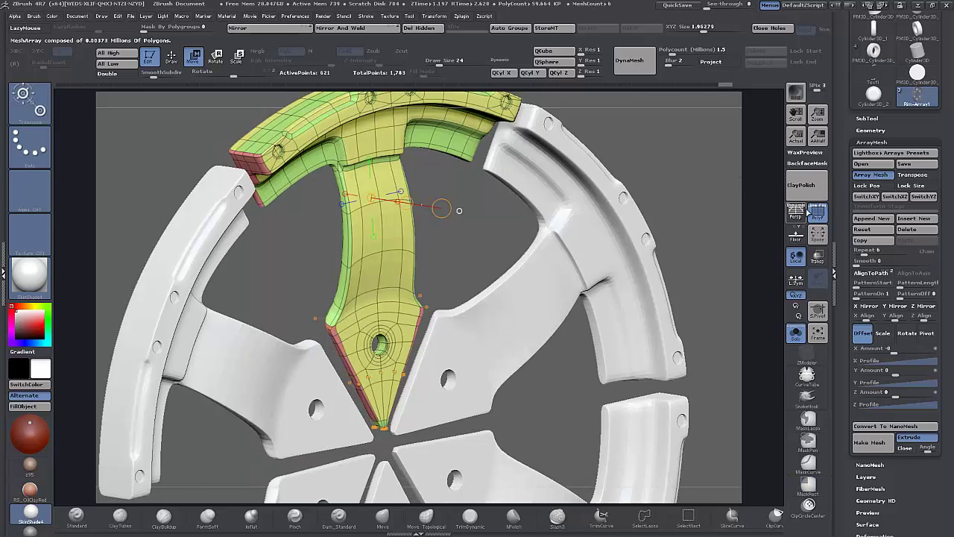
left_click(815, 212)
left_click_drag(670, 177, 652, 188, "alt")
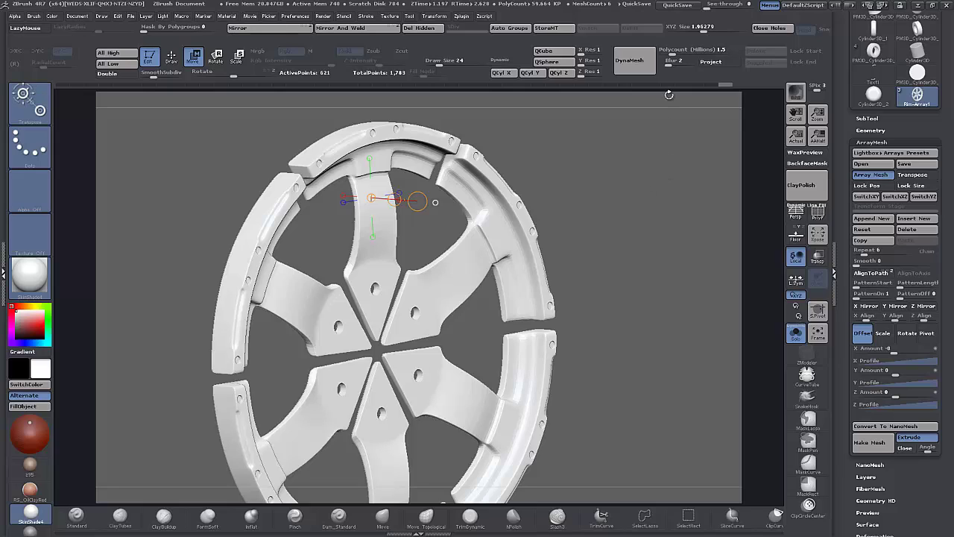
left_click(872, 444)
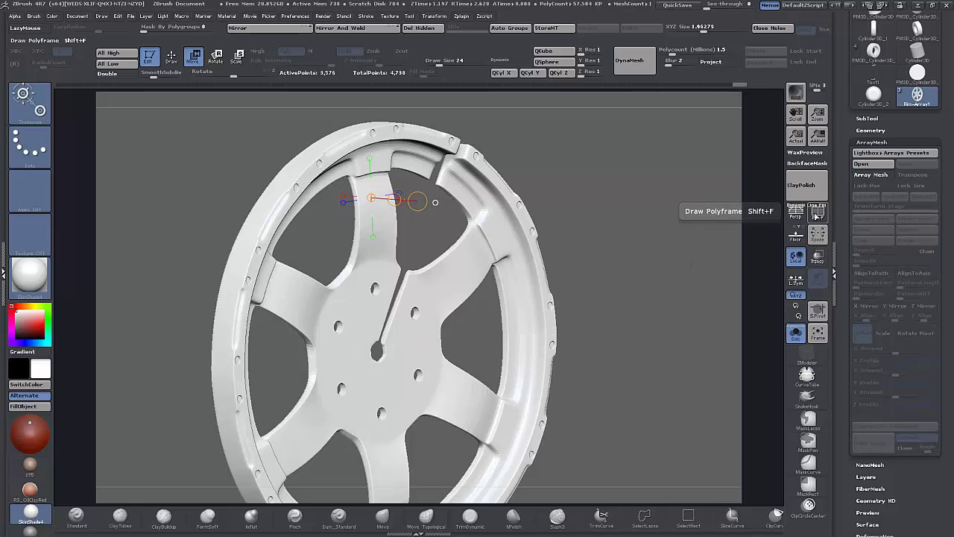
- Show PolyFrame, mask the wheel in side view except its front edge, and move that edge outward along the axis to widen the rim
left_click(818, 216)
left_click_drag(655, 291, 679, 286, "shift")
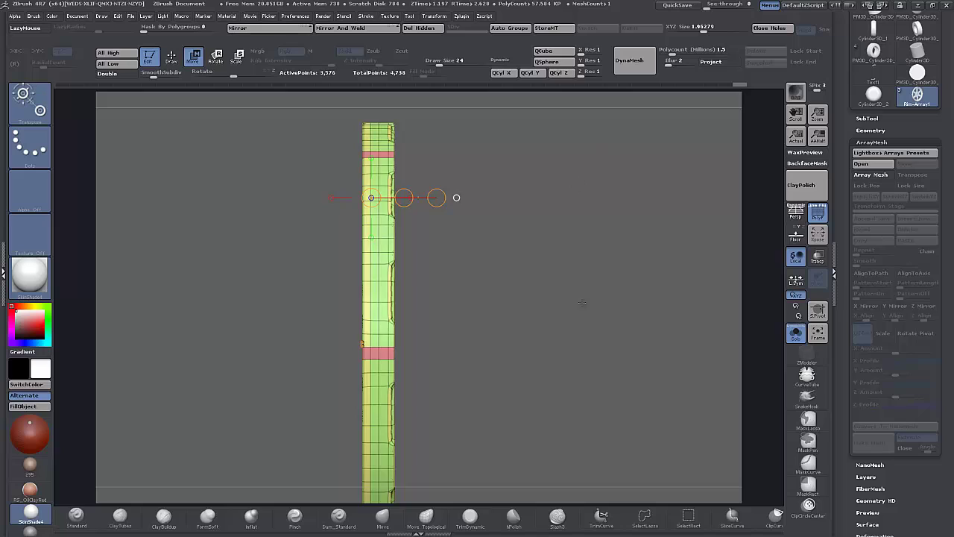
right_click_drag(582, 302, 574, 277, "ctrl")
left_click_drag(559, 141, 384, 480, "ctrl")
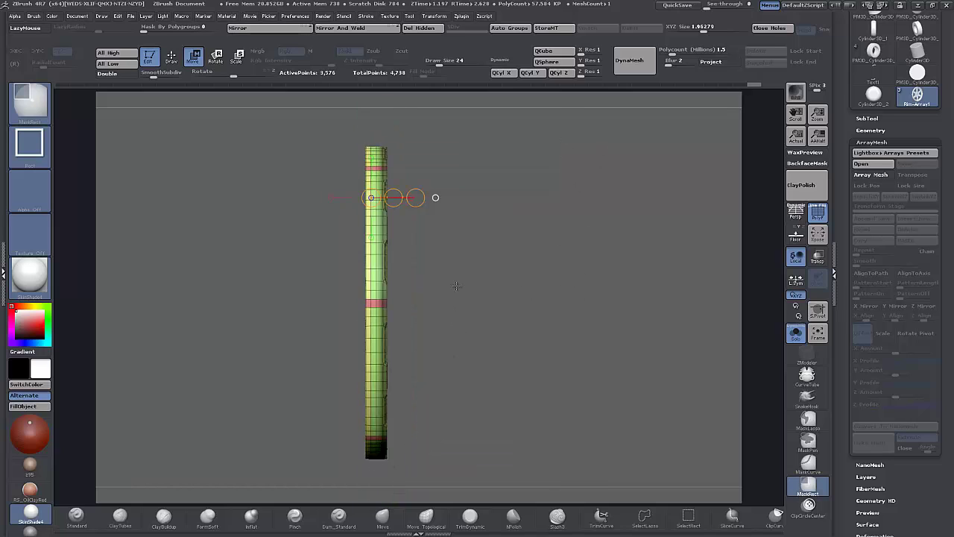
left_click_drag(392, 197, 413, 194)
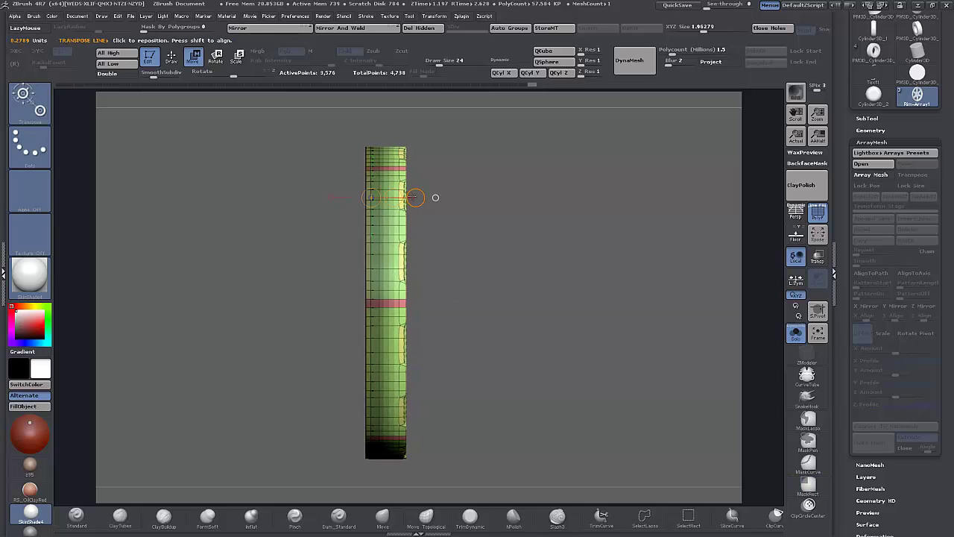
- Close the wedge gap in the wheel with Mirror and Mirror And Weld, and view the smoothed result with PolyFrame hidden
left_click_drag(539, 377, 613, 355)
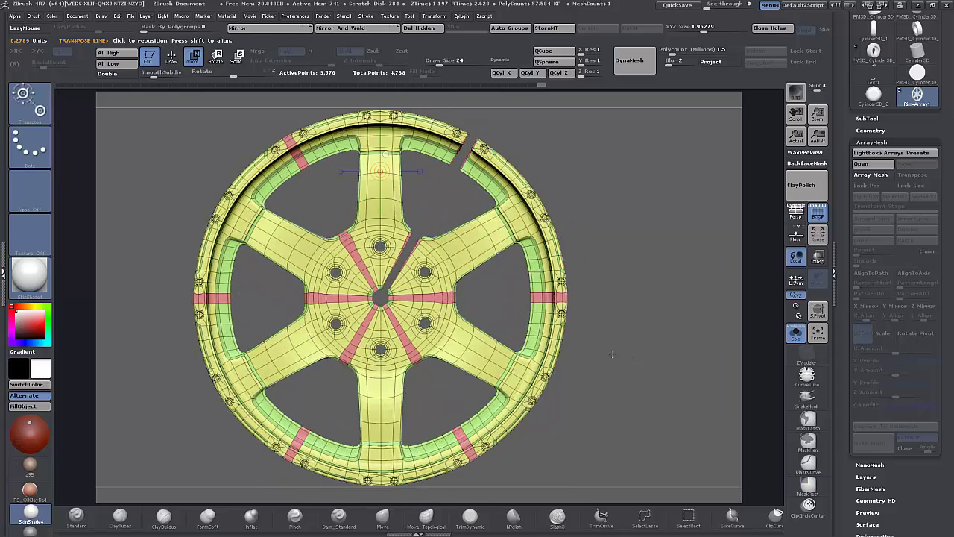
left_click(258, 31)
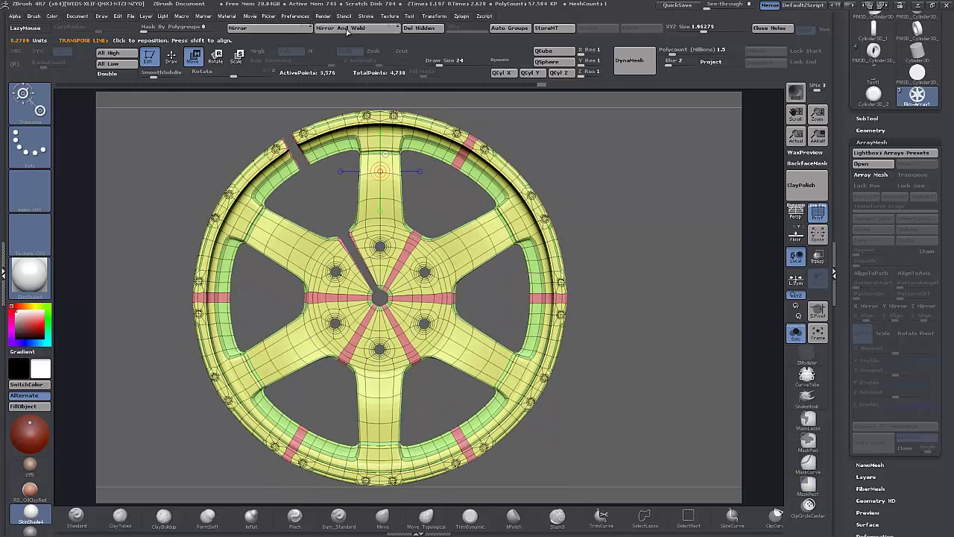
left_click(350, 31)
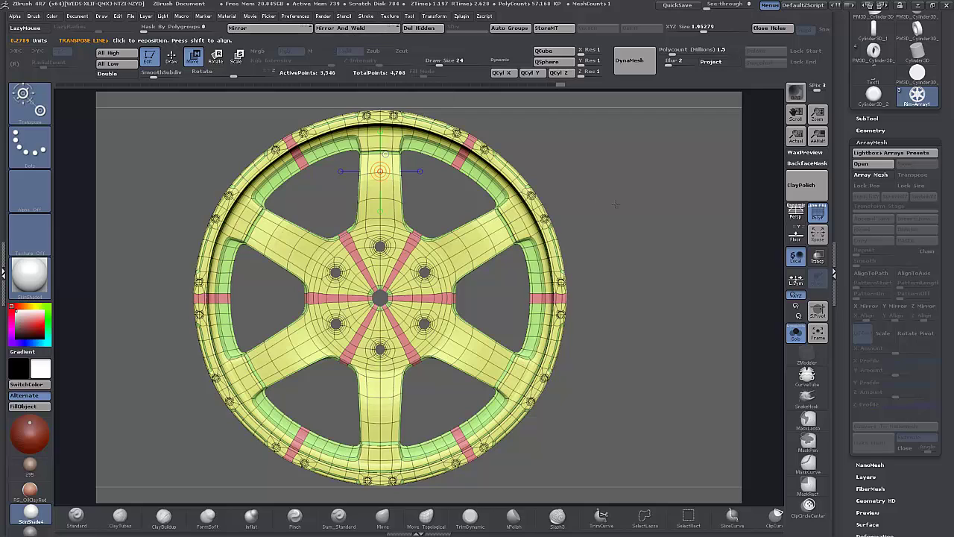
left_click(818, 216)
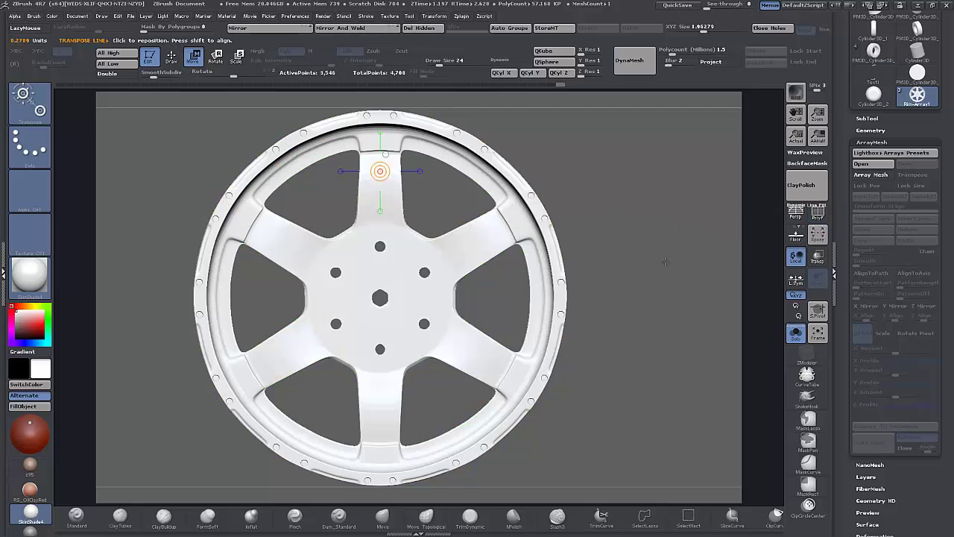
left_click_drag(665, 262, 645, 259)
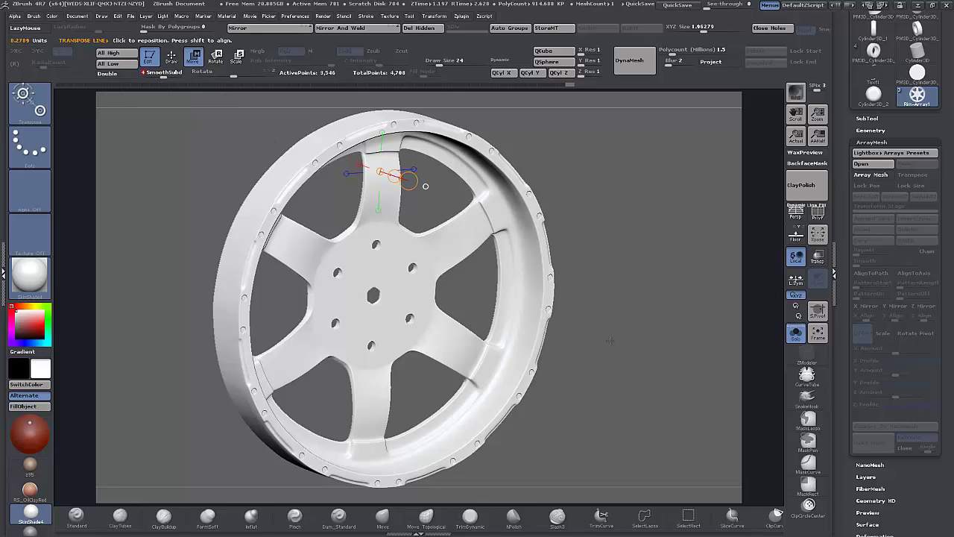
left_click_drag(610, 340, 609, 333)
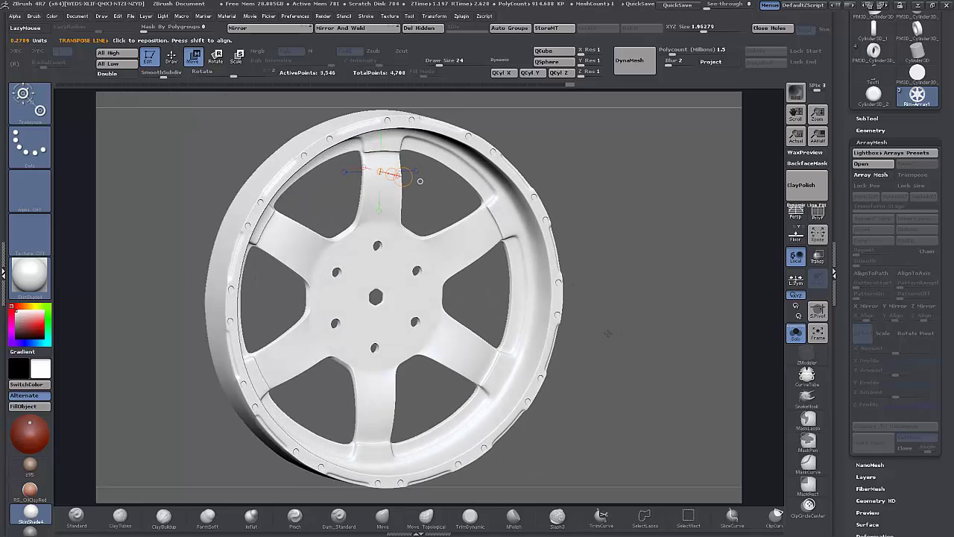
- Show PolyFrame and mark the polygons around the hub's centre hole as a temporary ZModeler selection
left_click(817, 214)
left_click_drag(716, 295, 488, 317, "shift")
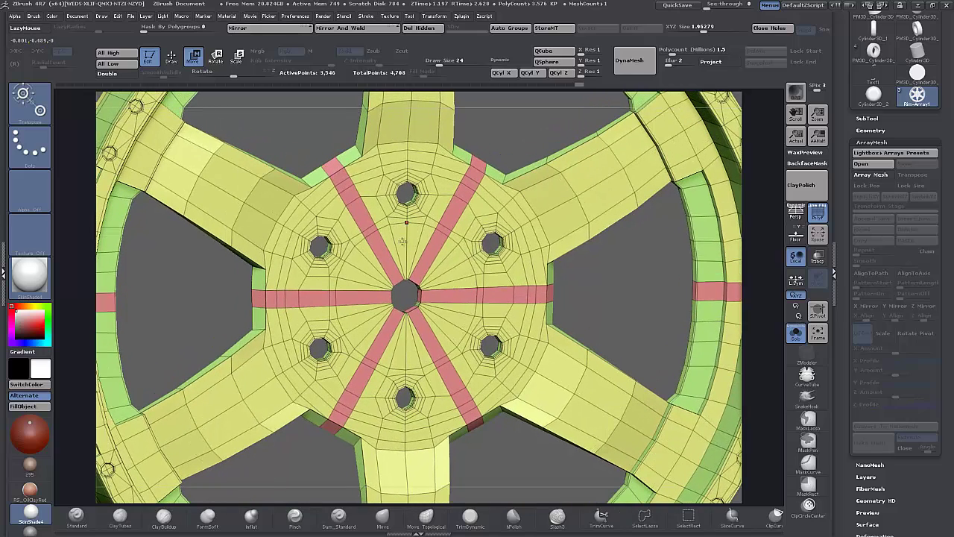
key("b")
key("z")
key("m")
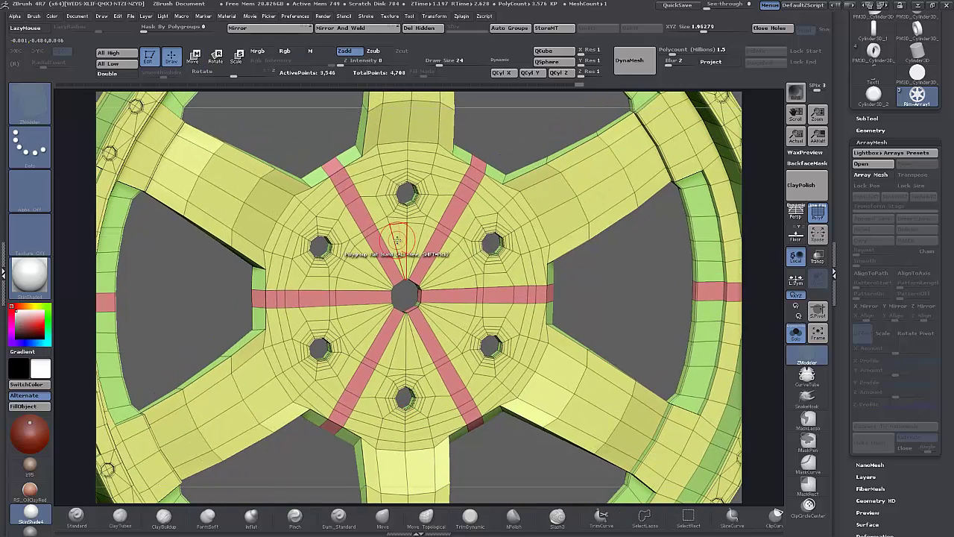
mouse_move(401, 240)
left_mouse_down()
mouse_move(365, 257)
mouse_move(349, 310)
mouse_move(439, 350)
mouse_move(437, 265)
mouse_move(403, 258)
left_mouse_up()
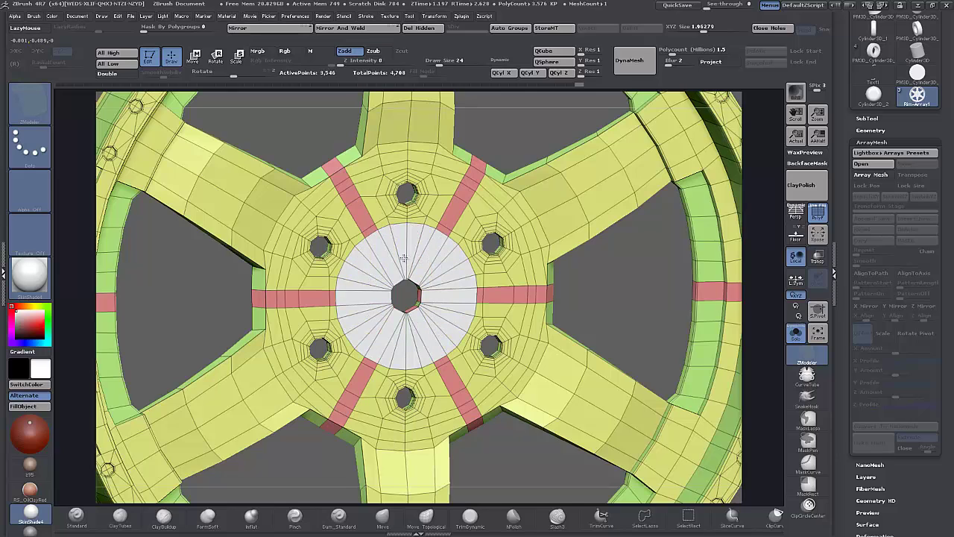
- Set the ZModeler polygon action to QMesh with the A Single Poly target and extrude the marked hub disc slightly
left_click_drag(591, 293, 403, 287)
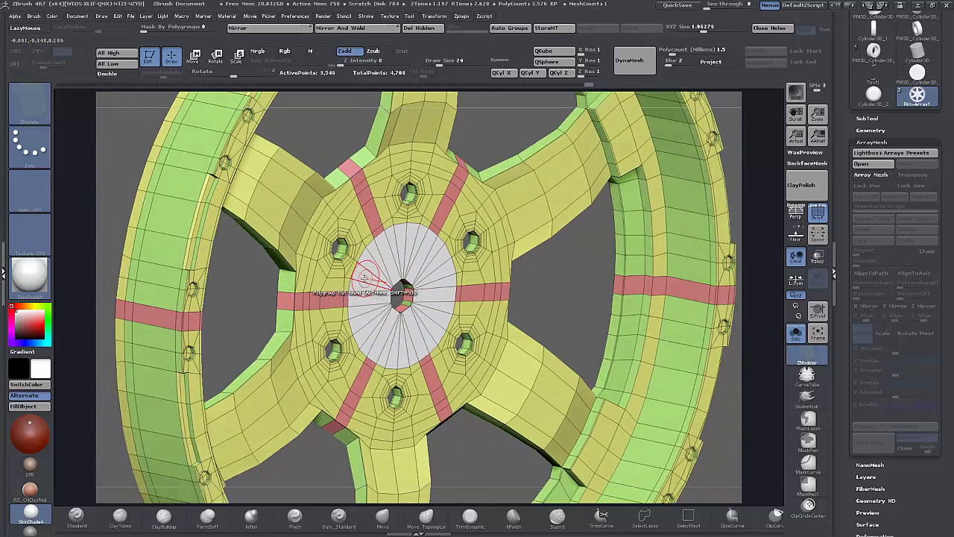
key("space")
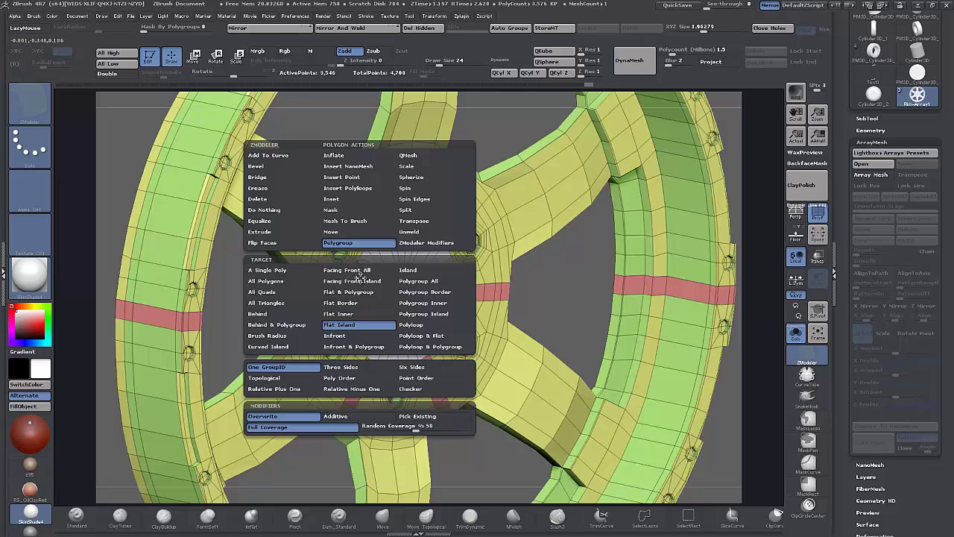
left_click(408, 155)
left_click(267, 269)
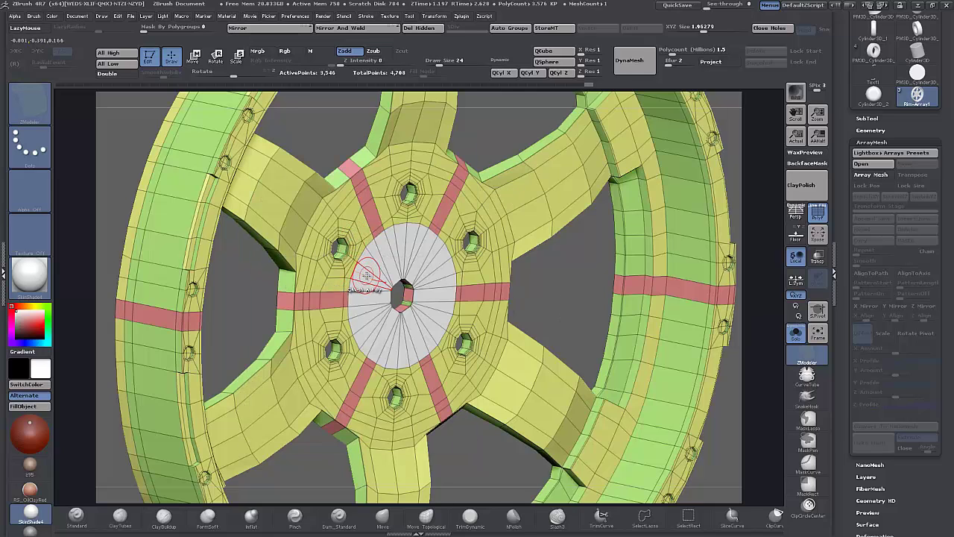
mouse_move(366, 275)
left_mouse_down()
mouse_move(389, 273)
mouse_move(368, 275)
left_mouse_up()
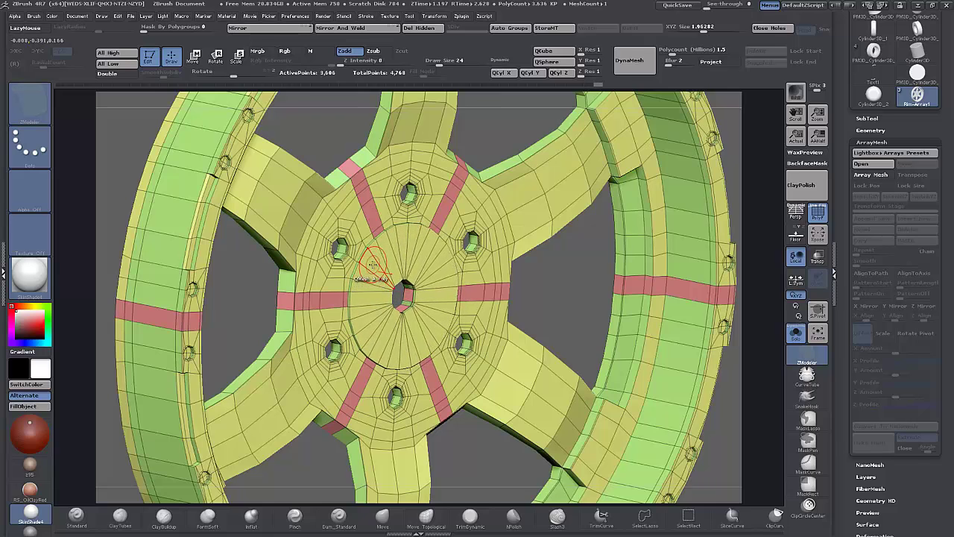
- Change the QMesh target to Flat Island and raise the central hub disc further outward
key("space")
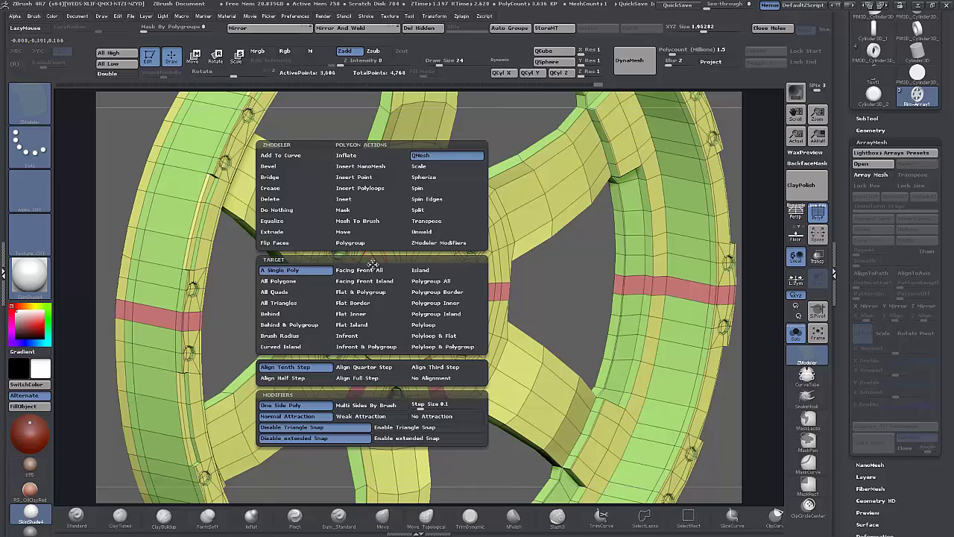
left_click(364, 326)
left_click_drag(370, 265, 383, 264)
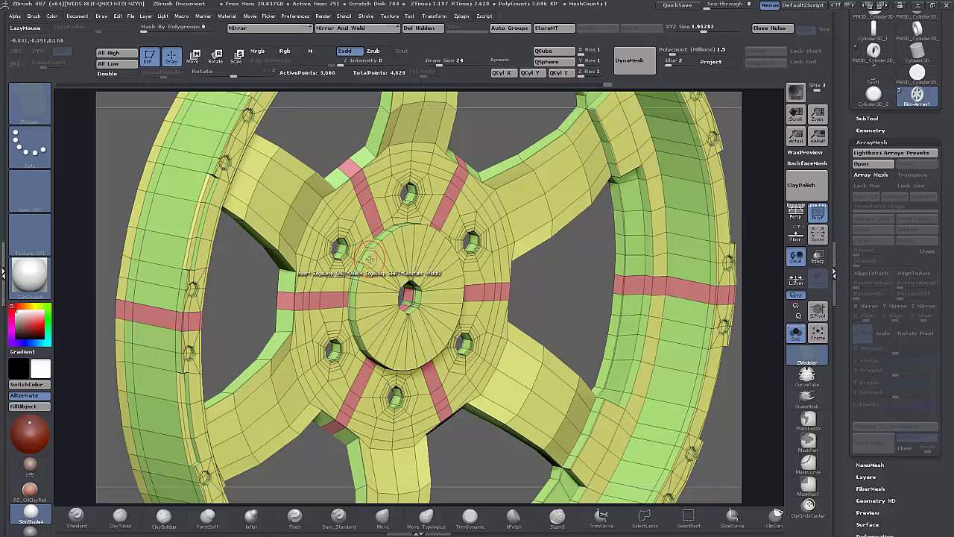
- Scale down the complete front edge loop of the raised hub disc to taper its side wall
key("space")
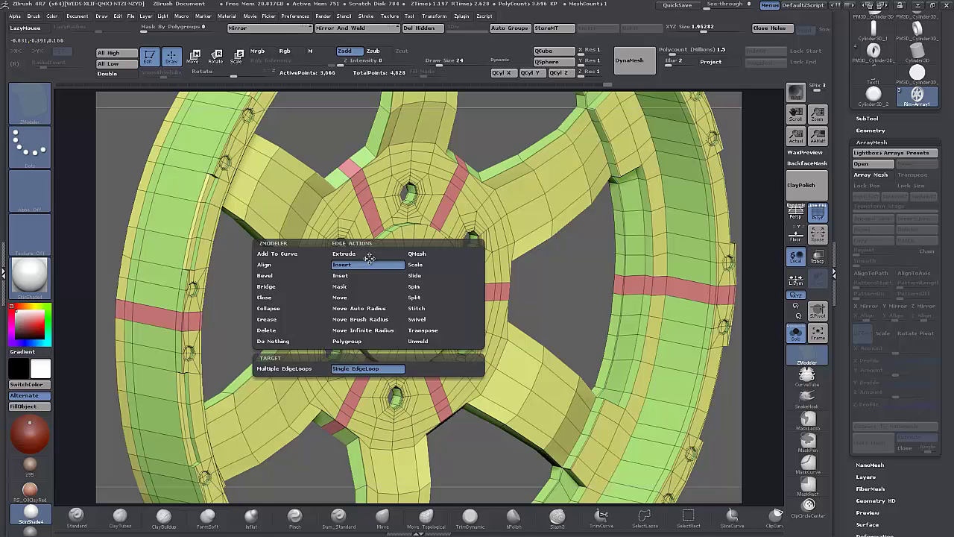
left_click(409, 274)
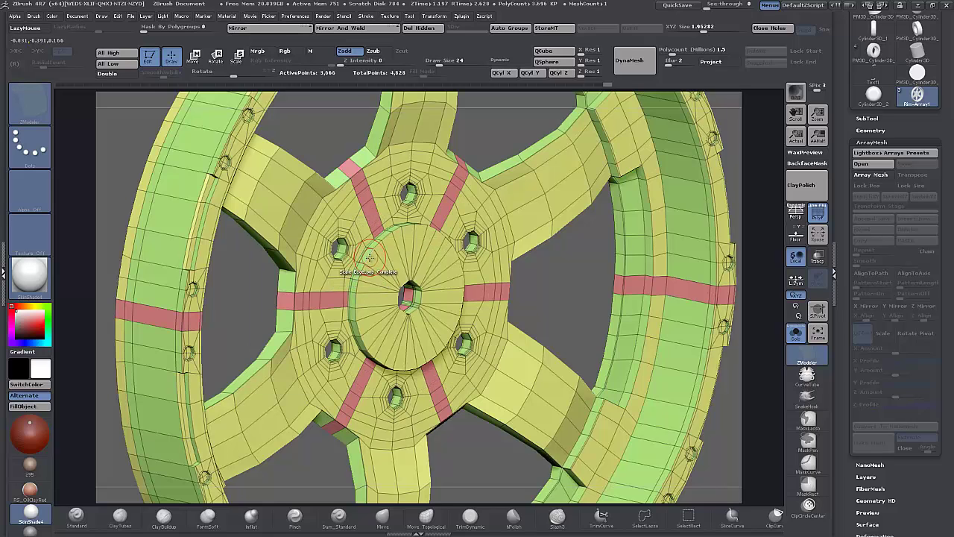
left_click_drag(368, 255, 366, 252)
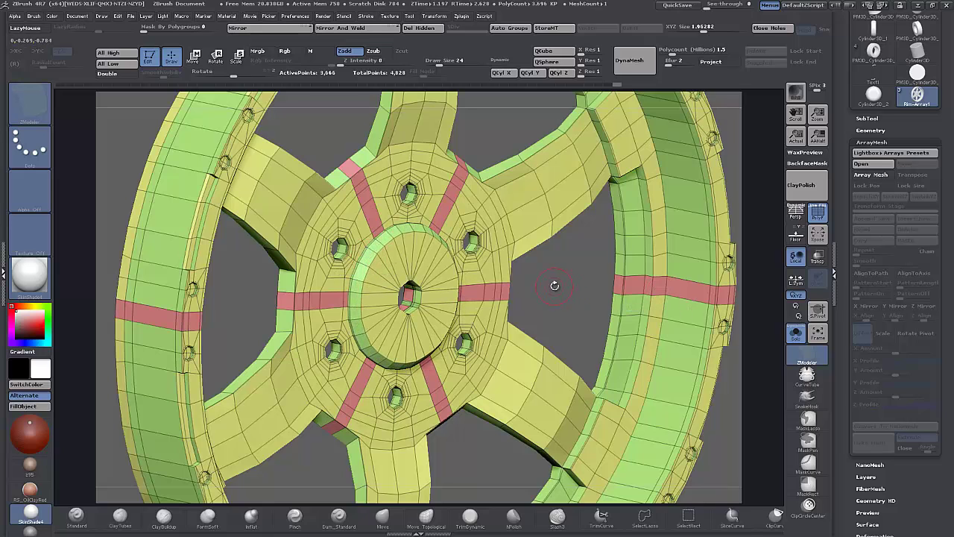
- Bevel the complete front edge loop of the raised hub disc with the ZModeler edge action
left_click_drag(571, 285, 606, 350, "alt")
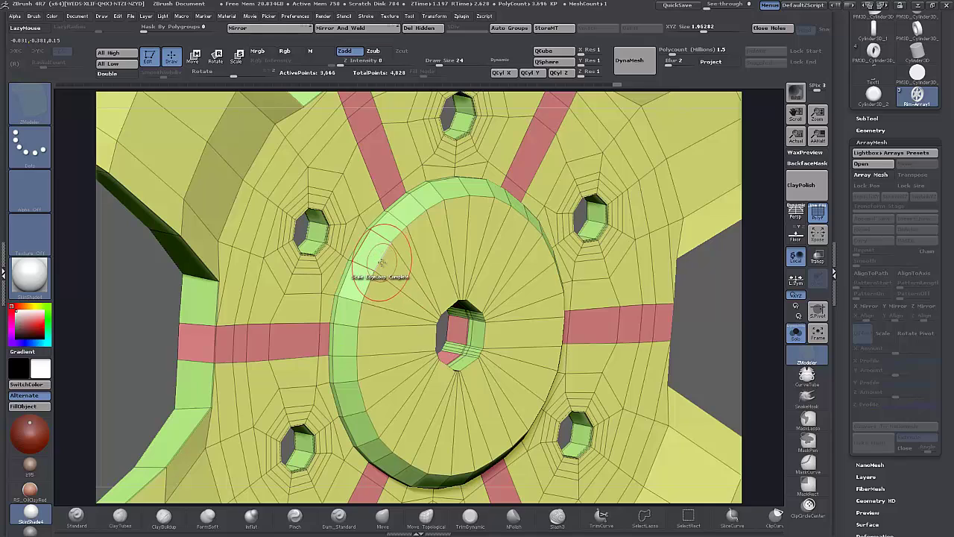
key("space")
left_click(295, 276)
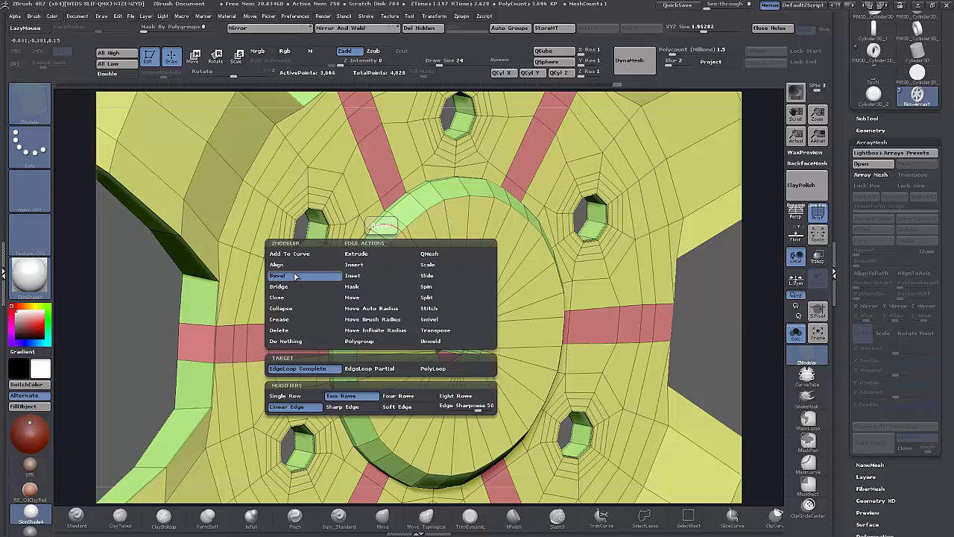
left_click(398, 233)
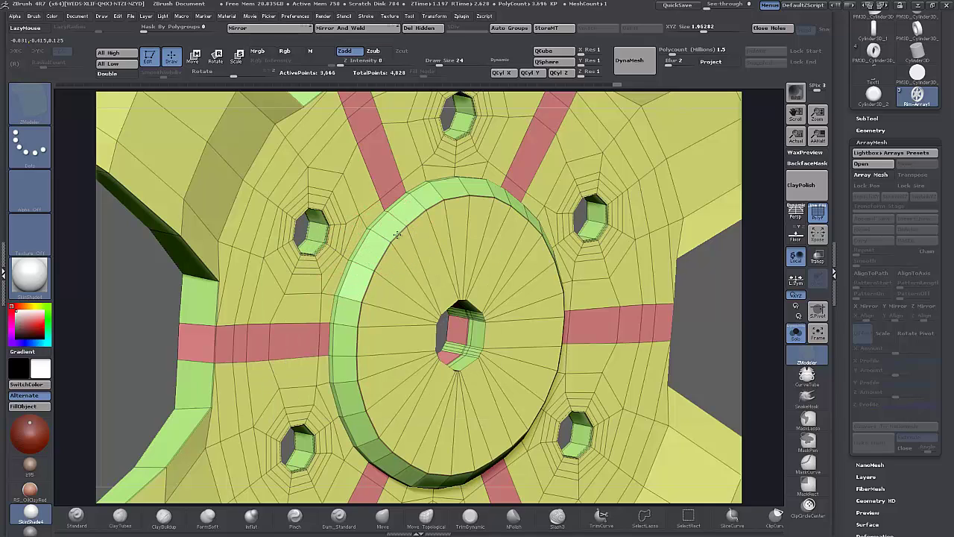
left_click_drag(398, 233, 412, 244)
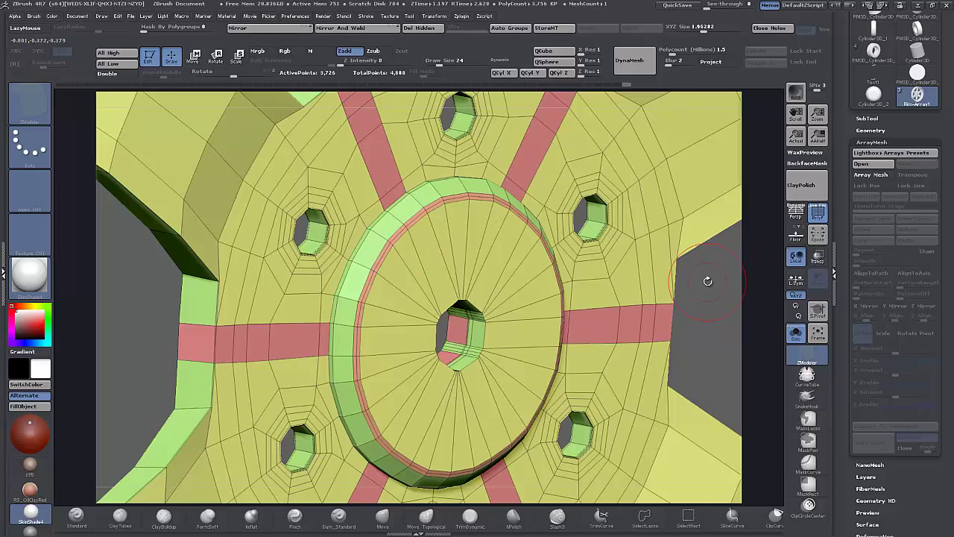
- Examine the whole wheel with the subdivision preview on and off and the PolyFrame lines hidden
key("d")
left_click_drag(709, 310, 690, 206, "alt")
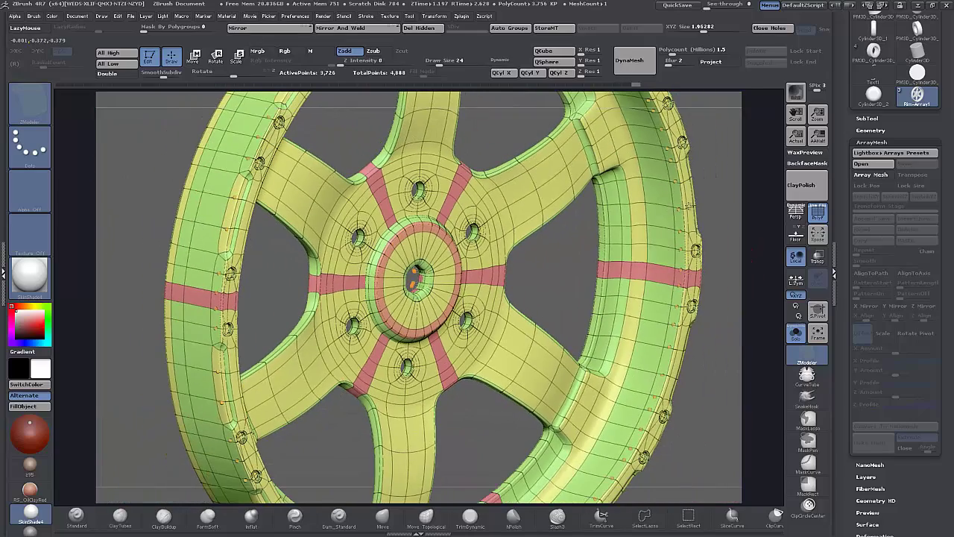
key("shift+d")
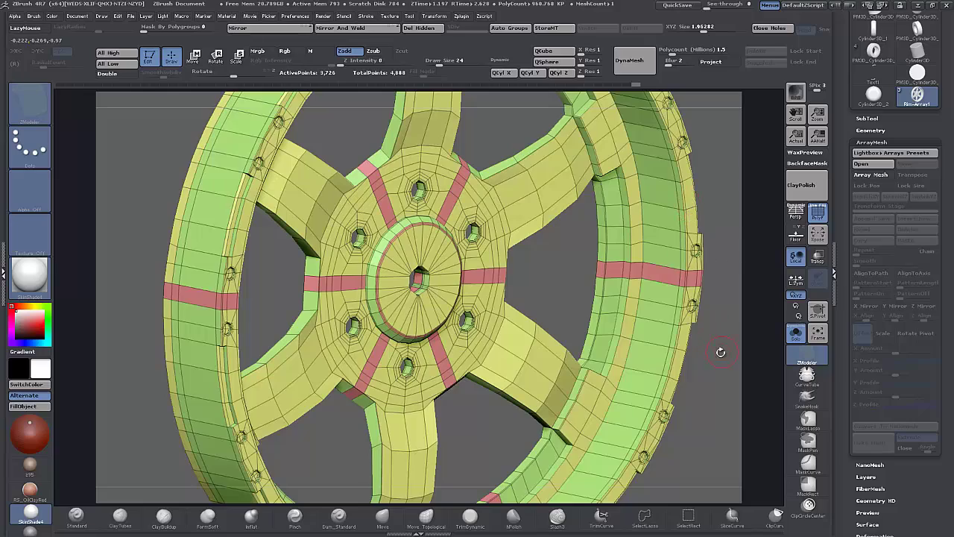
key("d")
left_click(812, 207)
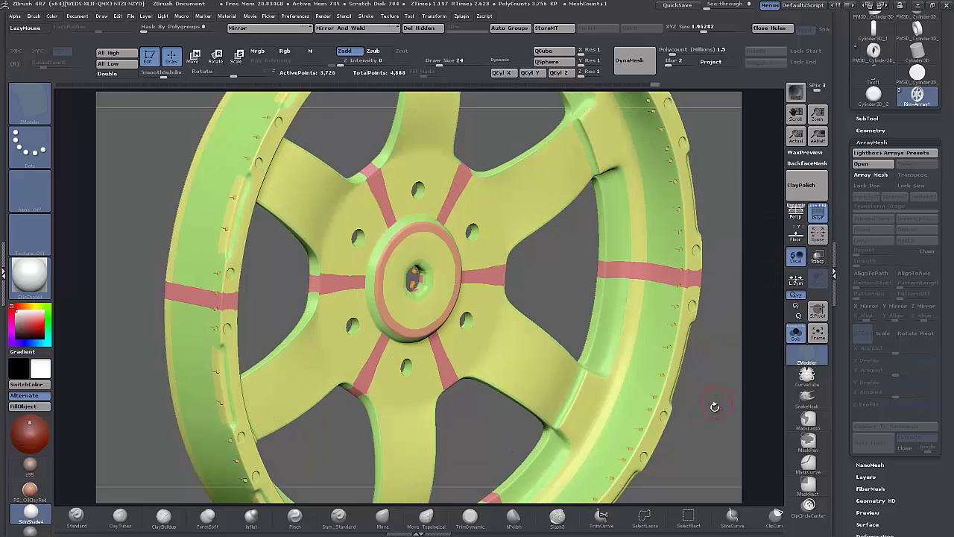
left_click_drag(714, 405, 682, 394)
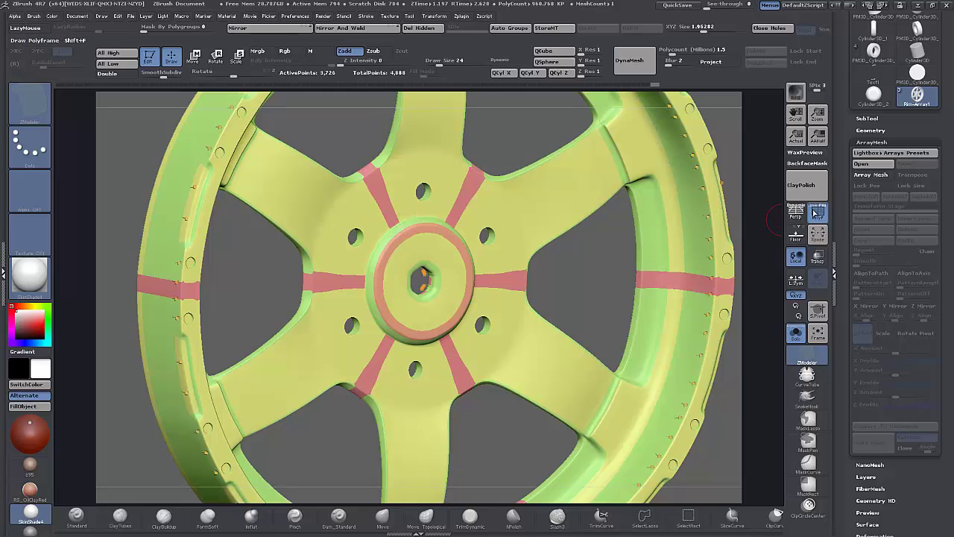
- Examine the beveled hub up close, comparing smoothed and unsmoothed surfaces with PolyFrame hidden and shown
left_click(818, 213)
left_click_drag(108, 189, 112, 258, "alt")
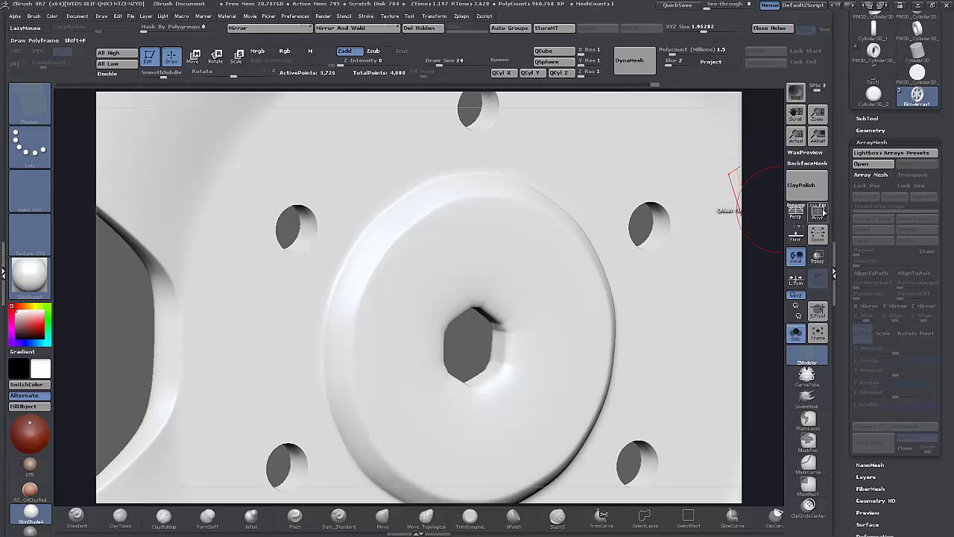
left_click(818, 213)
key("shift+d")
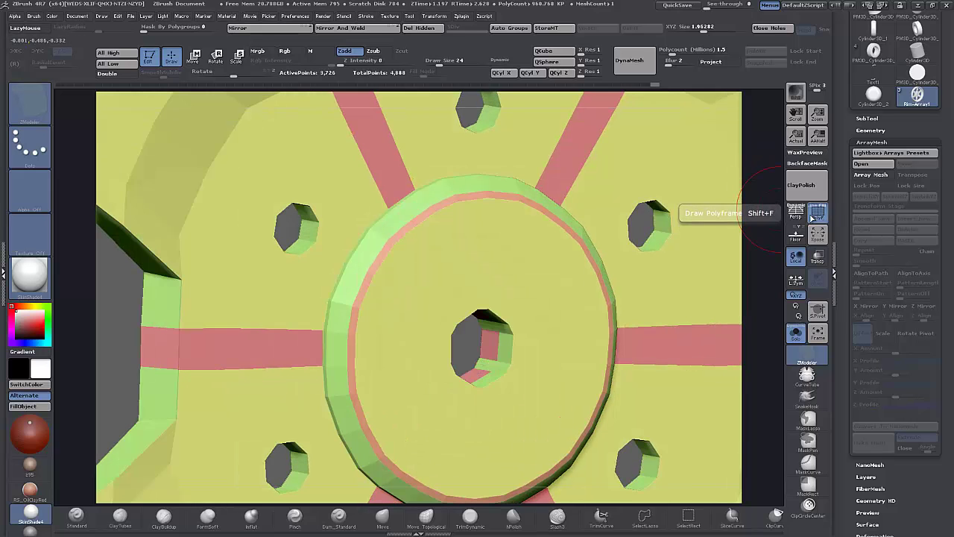
key("d")
left_click(815, 214)
key("shift+d")
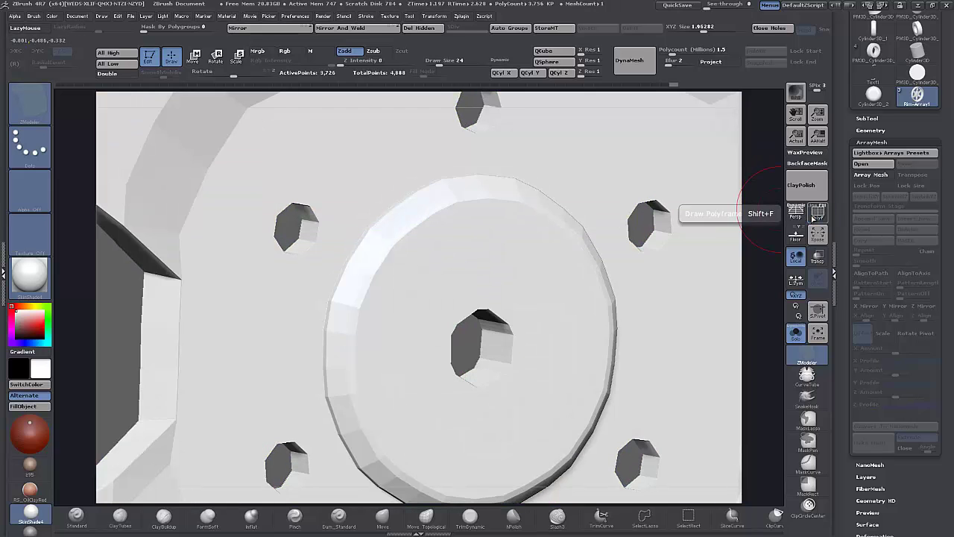
left_click(815, 214)
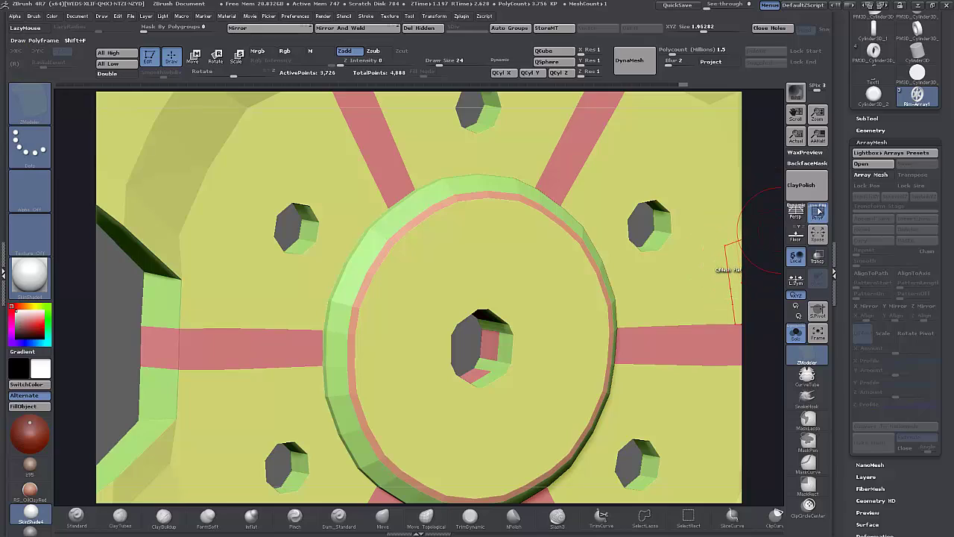
left_click(818, 214)
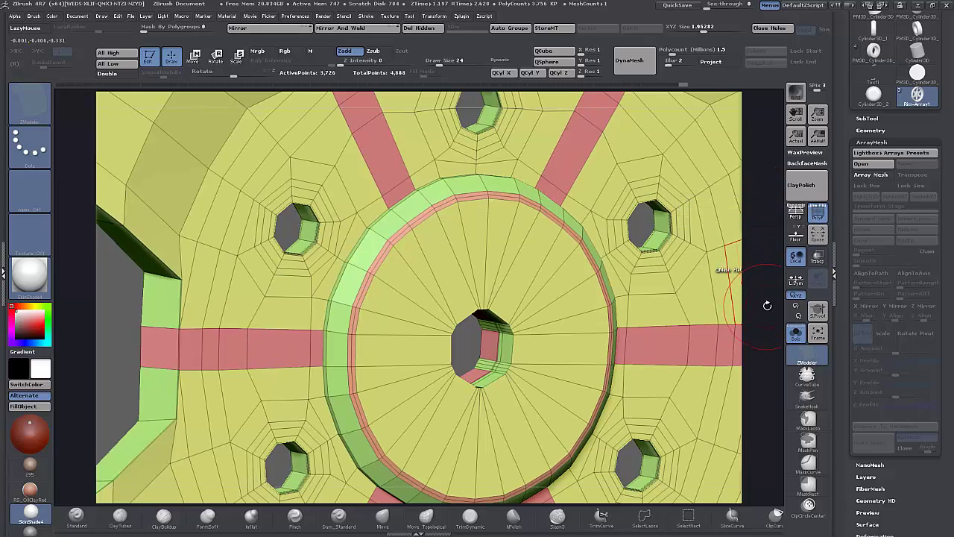
left_click_drag(767, 305, 743, 164, "alt")
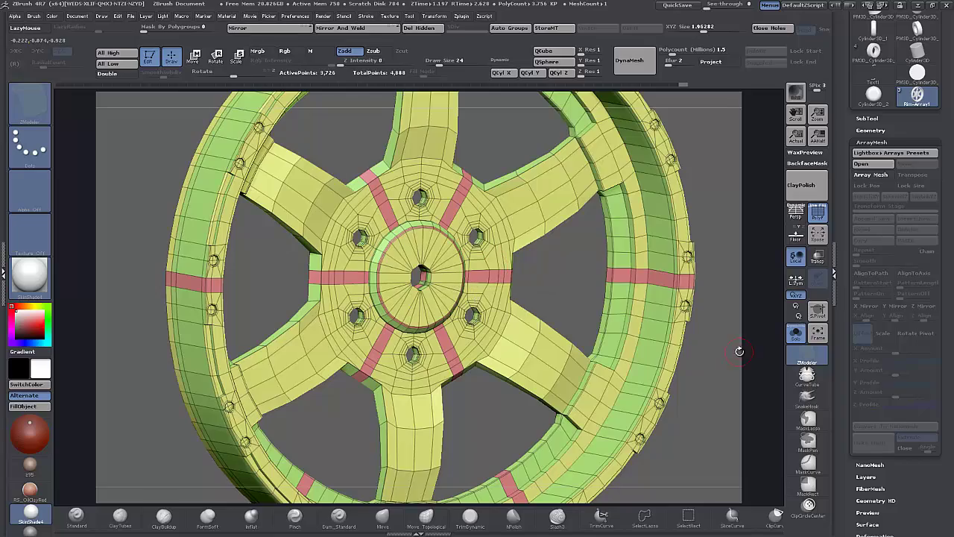
- Undo the hub's bevel, taper, extrusion and mask until the wheel's centre is flat and unmasked
left_click_drag(738, 351, 708, 351)
key("ctrl")
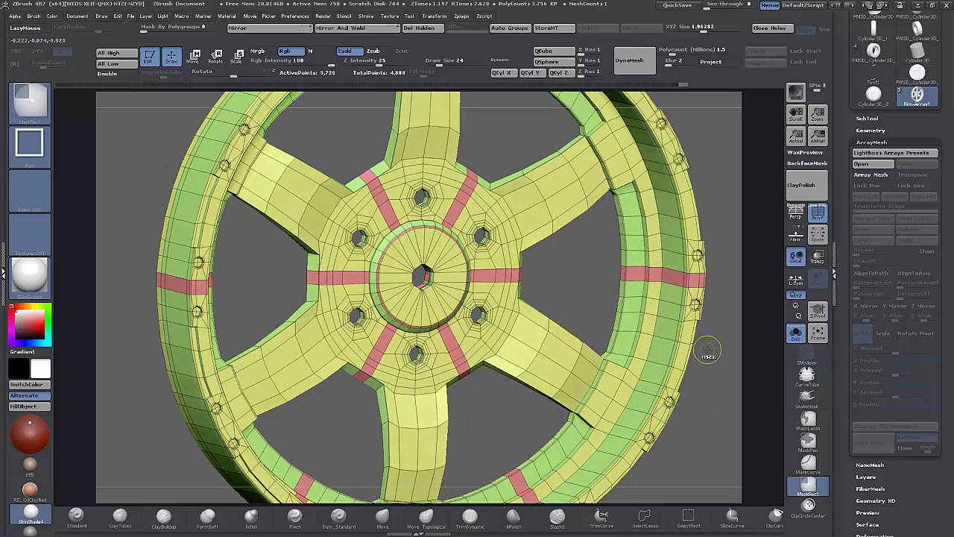
key("ctrl+z")
key("ctrl+z")
key("ctrl+z")
key("ctrl+z")
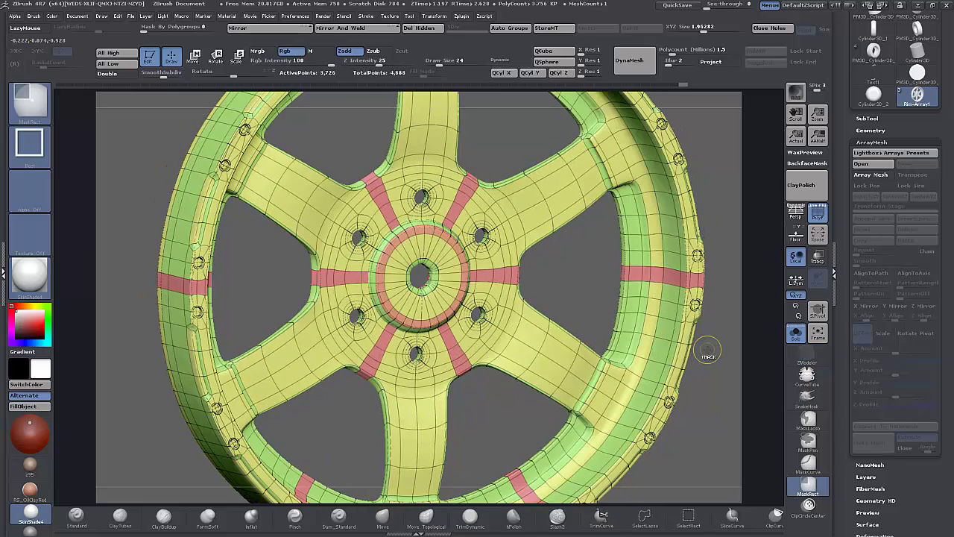
key("ctrl+z")
key("ctrl+z")
key("ctrl+z")
key("ctrl+z")
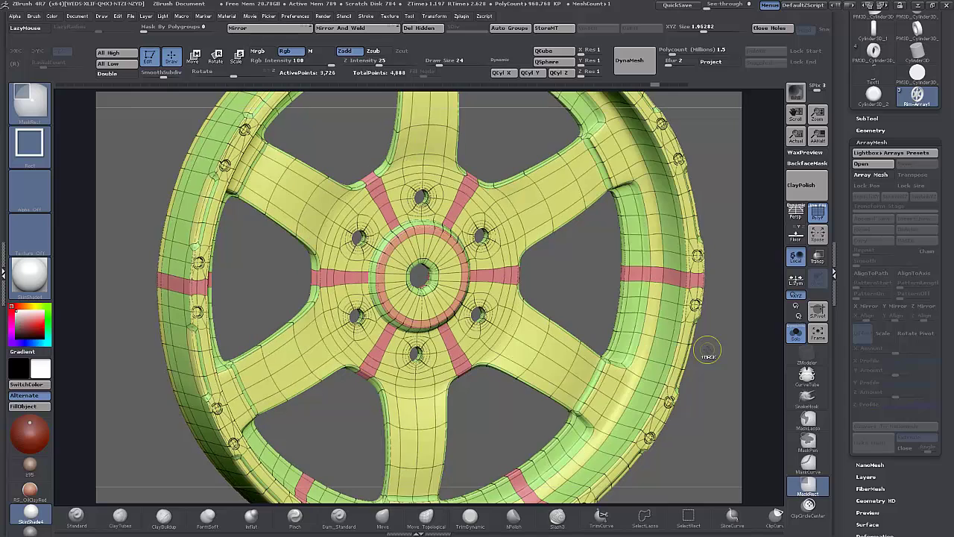
key("ctrl+z")
key("ctrl+z")
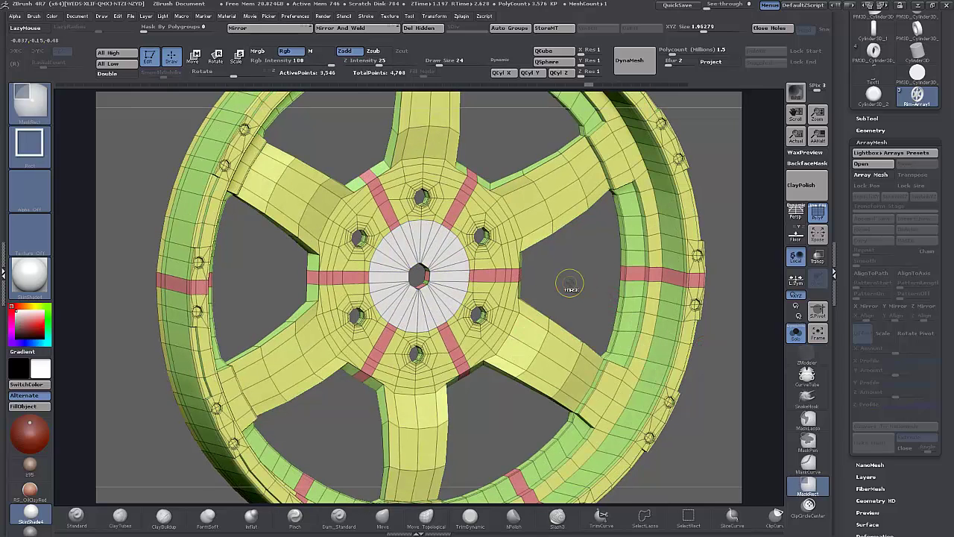
key("ctrl+z")
- Set the ZModeler edge action to Collapse for the edges crossing the red strips on the hub face
left_click_drag(566, 272, 617, 398, "alt")
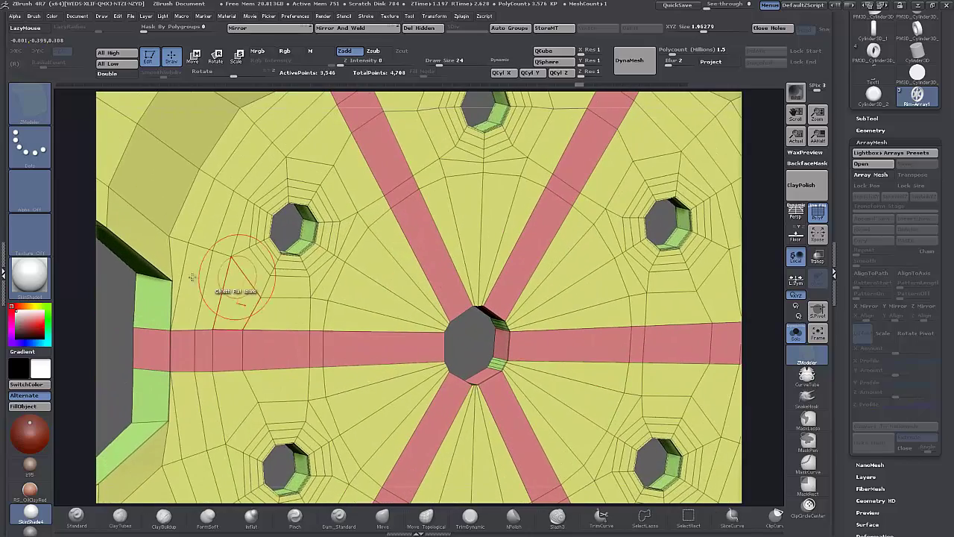
left_click_drag(113, 284, 170, 402, "alt")
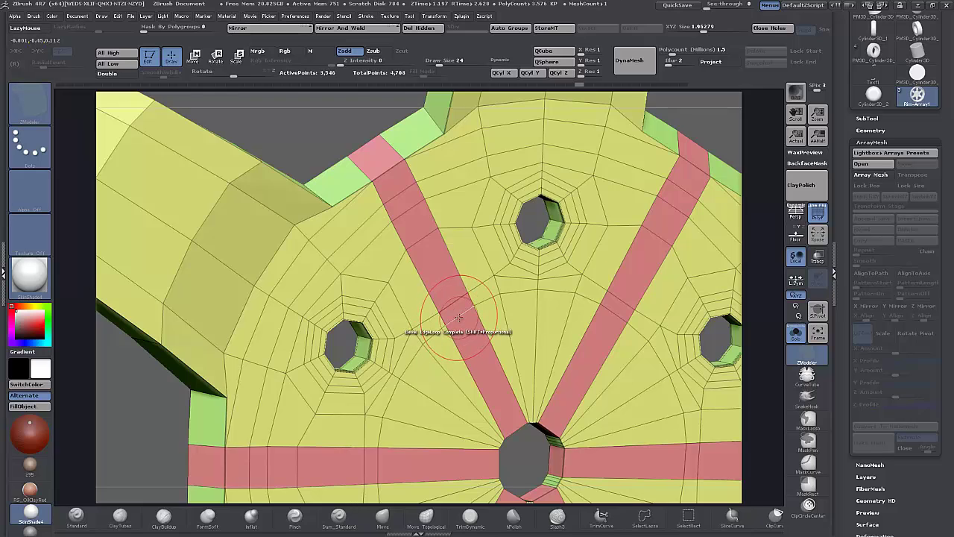
key("space")
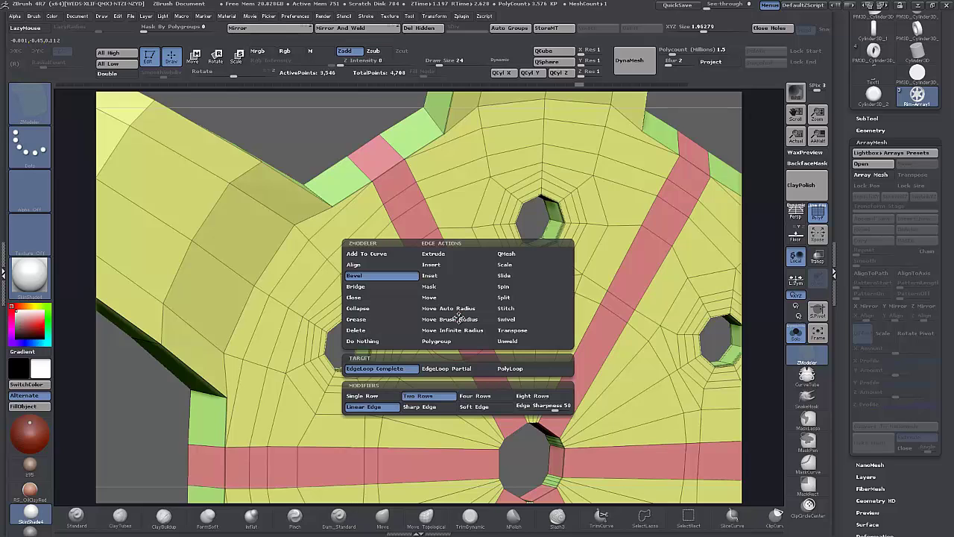
left_click(373, 309)
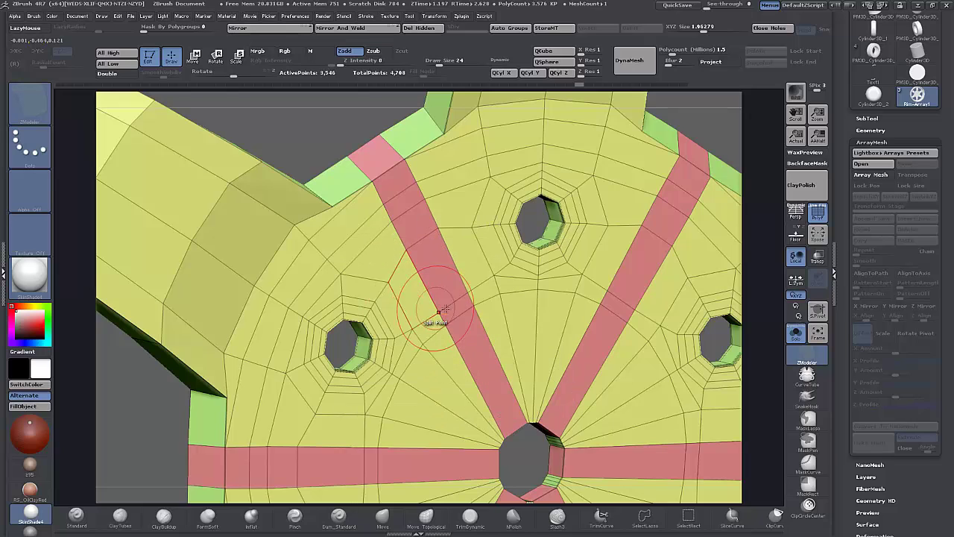
left_click(462, 316)
left_click(462, 316)
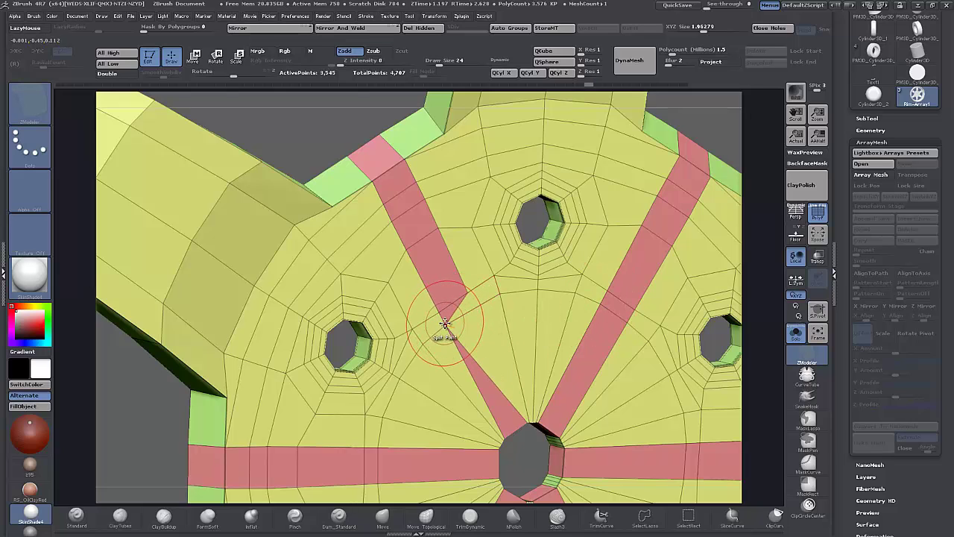
key("space")
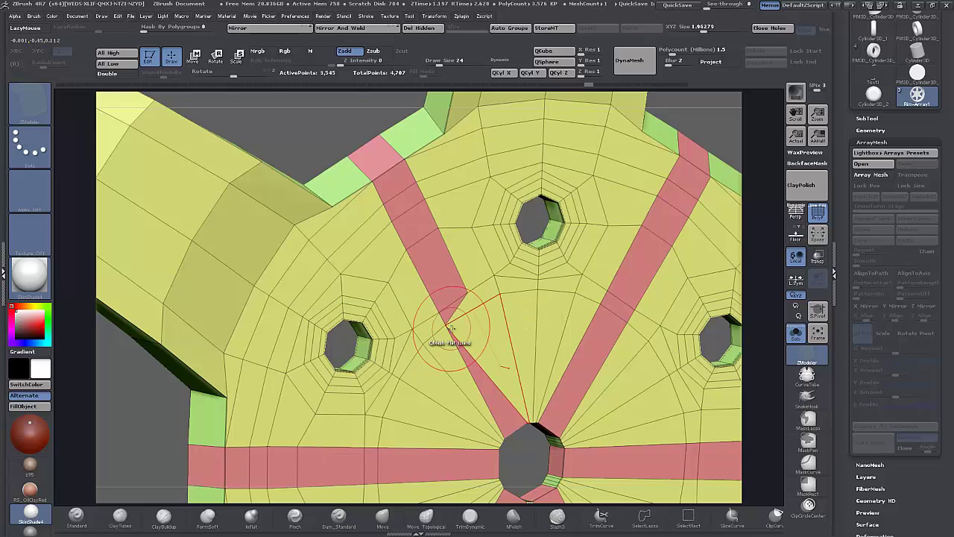
key("ctrl+z")
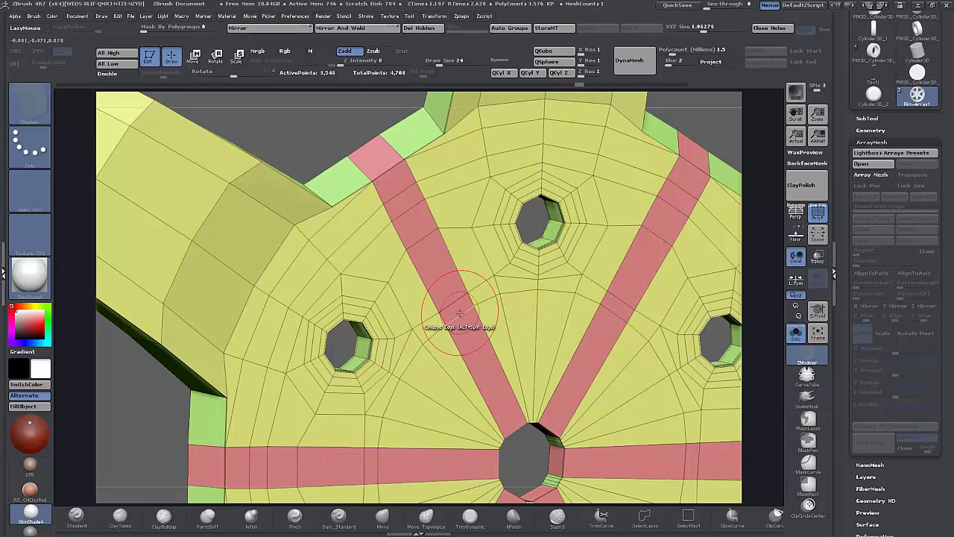
- Collapse the edge crossing the hub's upper-left red strip and use the Slide point action to centre the merged point on the strip
key("space")
left_click(460, 316)
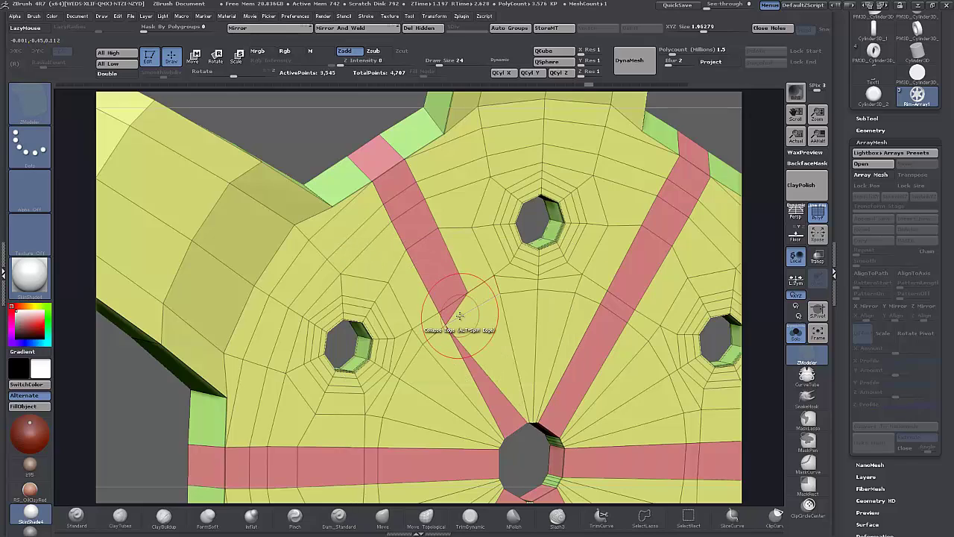
key("space")
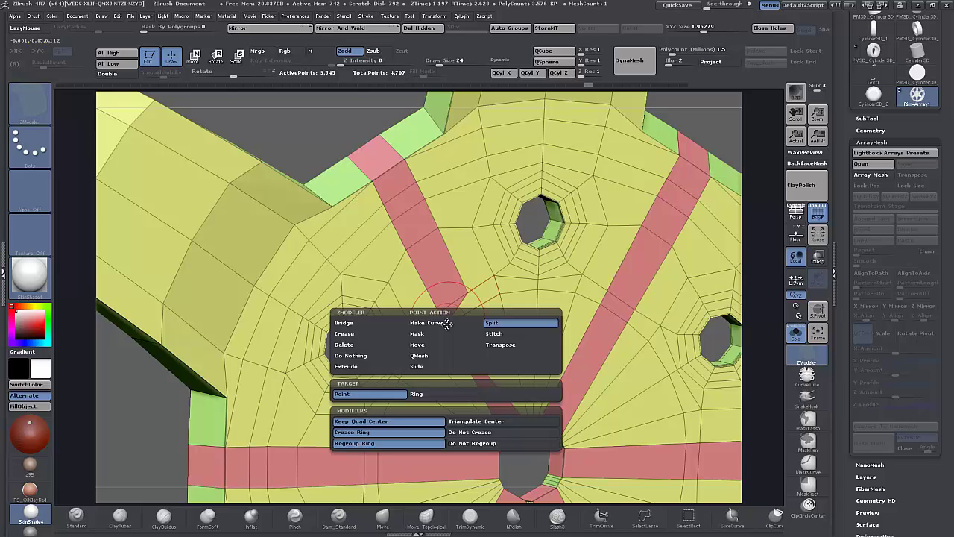
left_click(421, 366)
left_click_drag(446, 324, 462, 319)
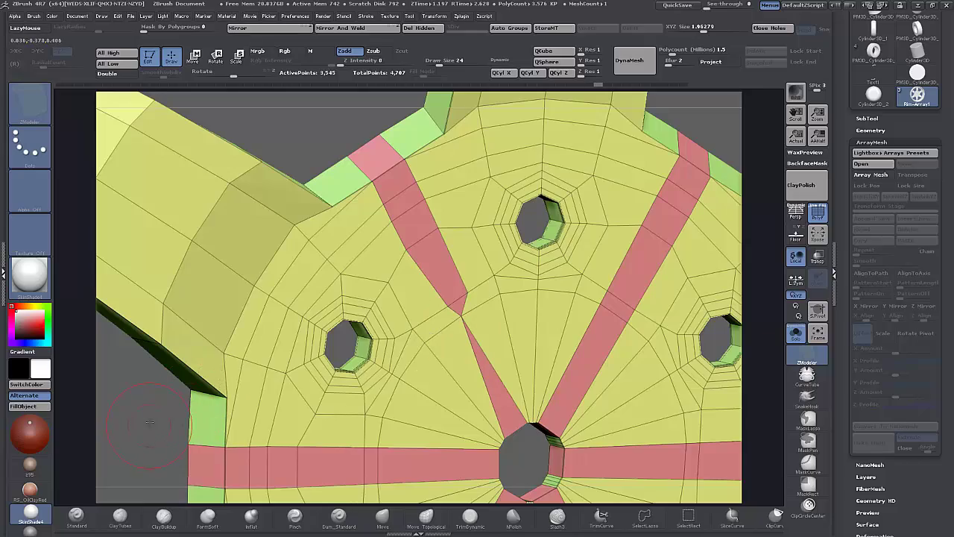
left_click_drag(187, 405, 208, 388, "alt")
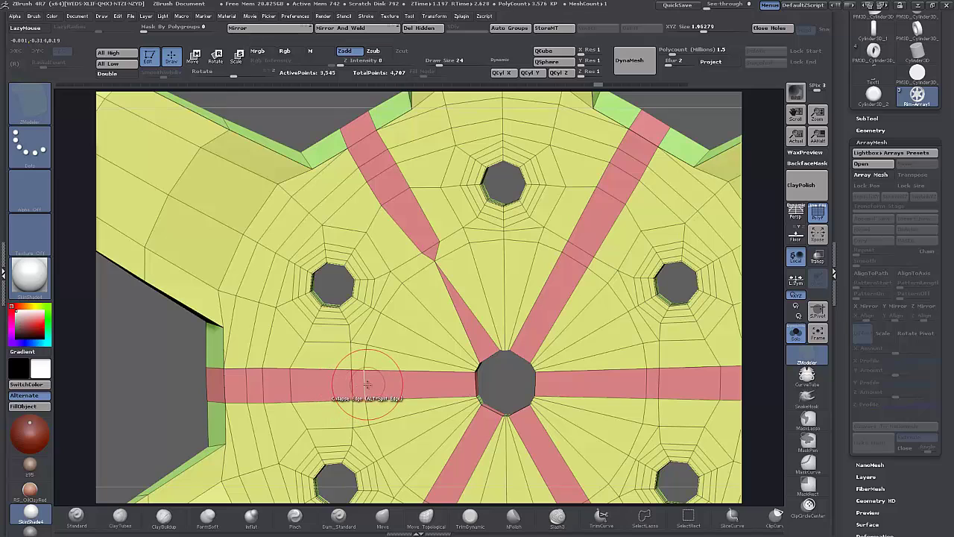
left_click(366, 384)
left_click_drag(364, 401, 363, 385)
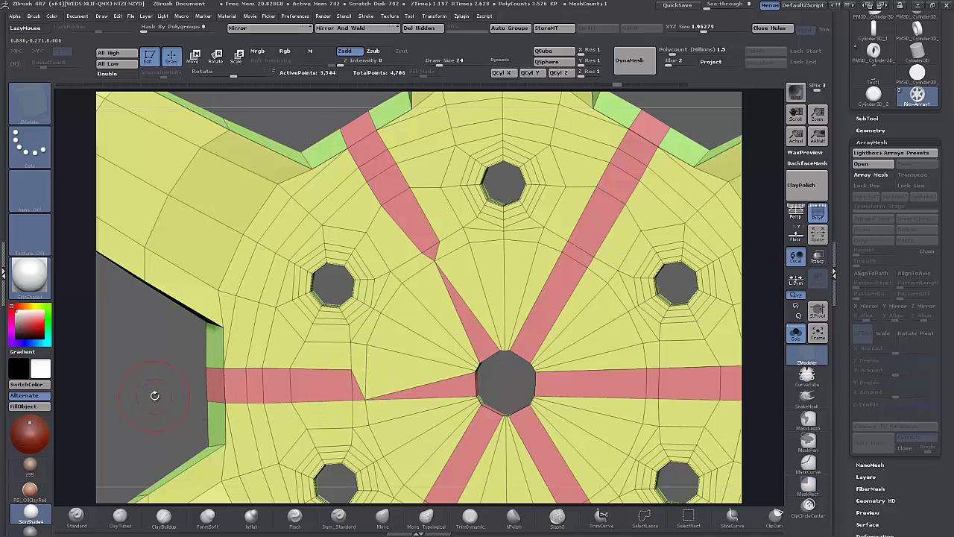
left_click_drag(154, 394, 187, 379, "alt")
left_click_drag(395, 384, 395, 381)
key("ctrl+z")
key("ctrl+z")
key("ctrl+z")
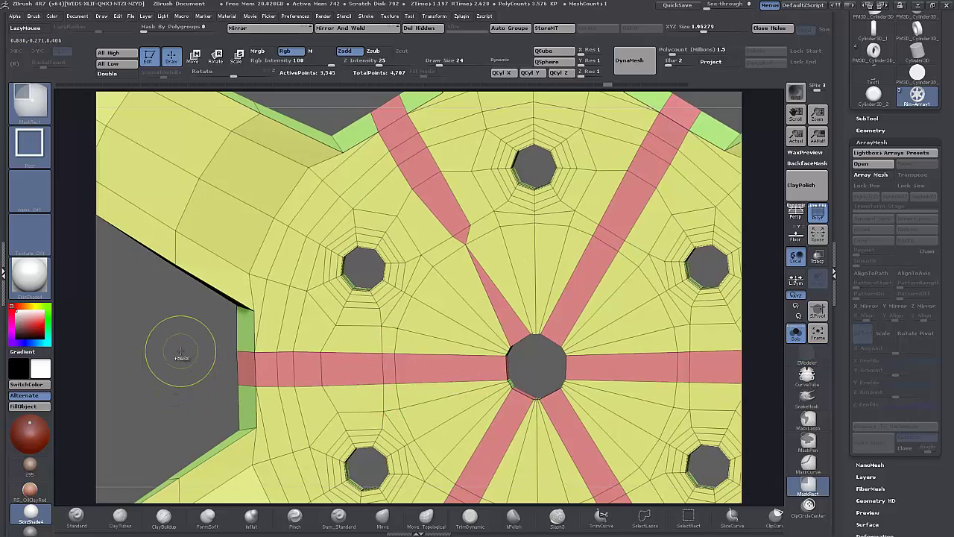
key("ctrl+z")
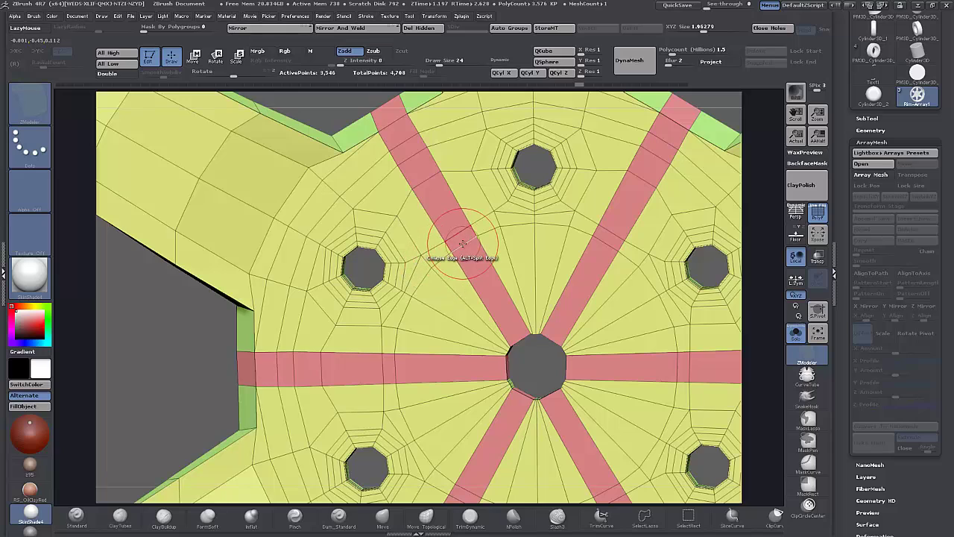
- Reduce the draw size to 3, collapse the edge crossing the upper-left red strip and slide the merged point to the strip's centre
left_click(463, 244)
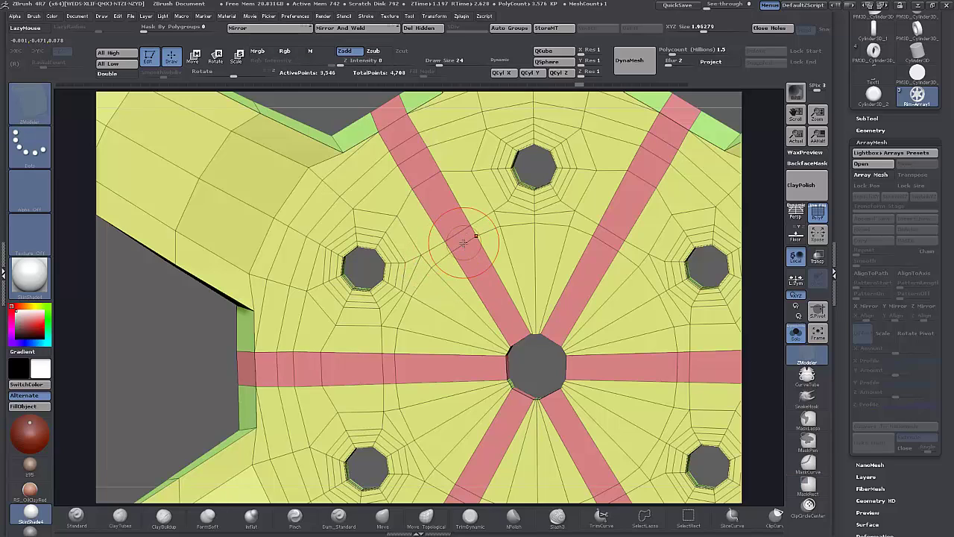
key("space")
key("space")
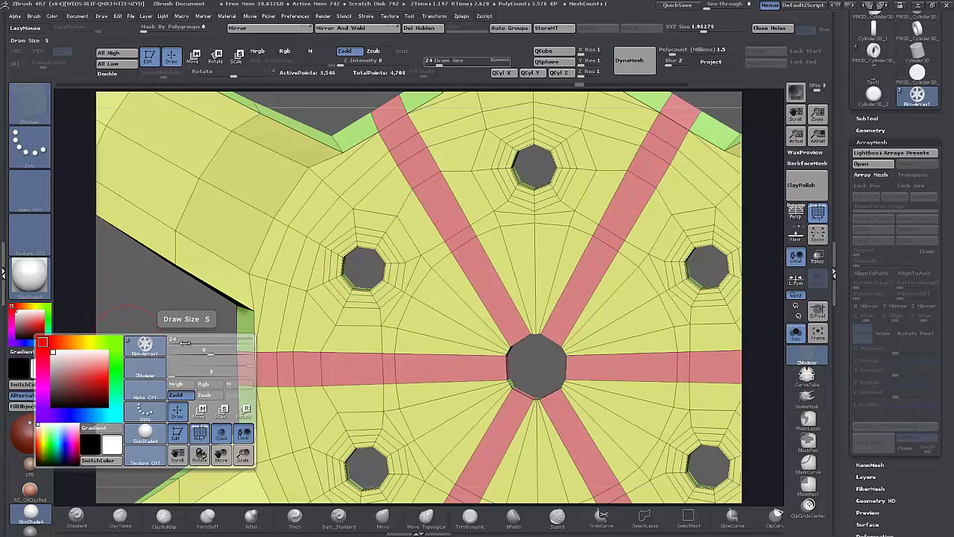
left_click_drag(177, 344, 174, 343)
left_click(466, 245)
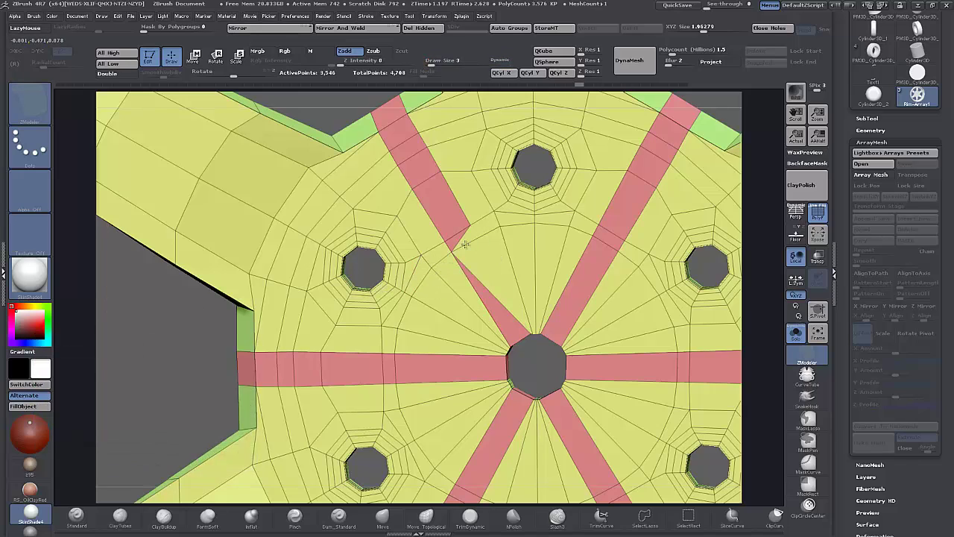
left_click_drag(451, 252, 465, 245)
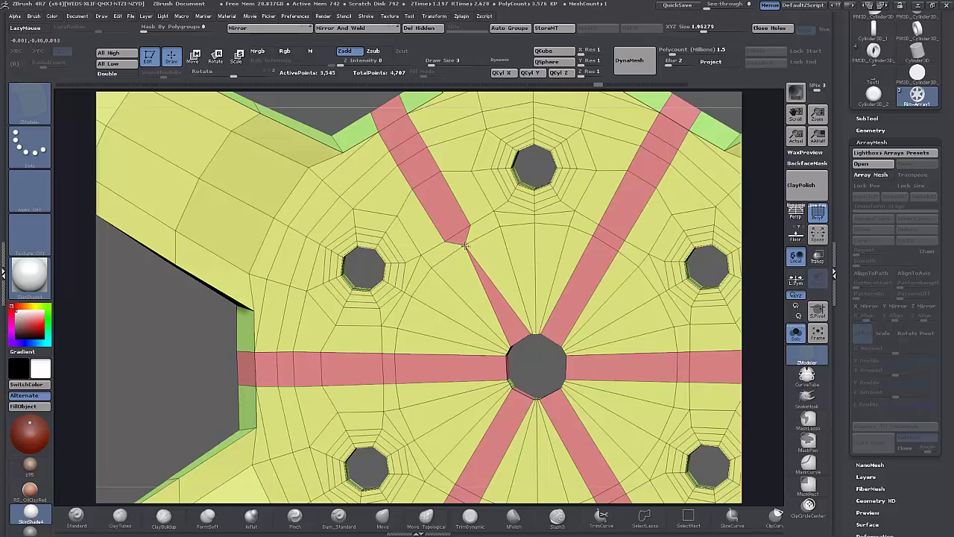
- Collapse the cross edges of the left horizontal and lower-left red strips and slide each merged point to its strip's centre
left_click_drag(191, 317, 182, 320, "shift")
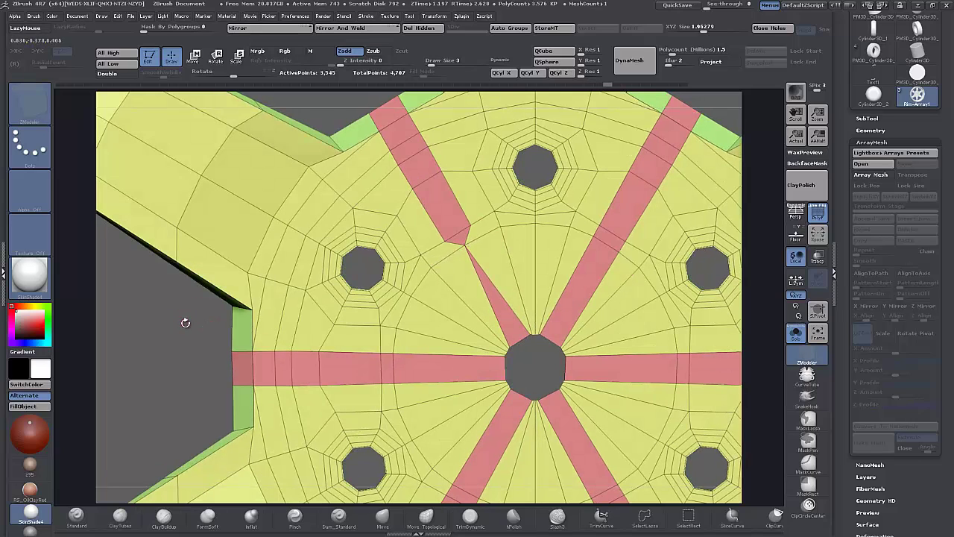
left_click(393, 367)
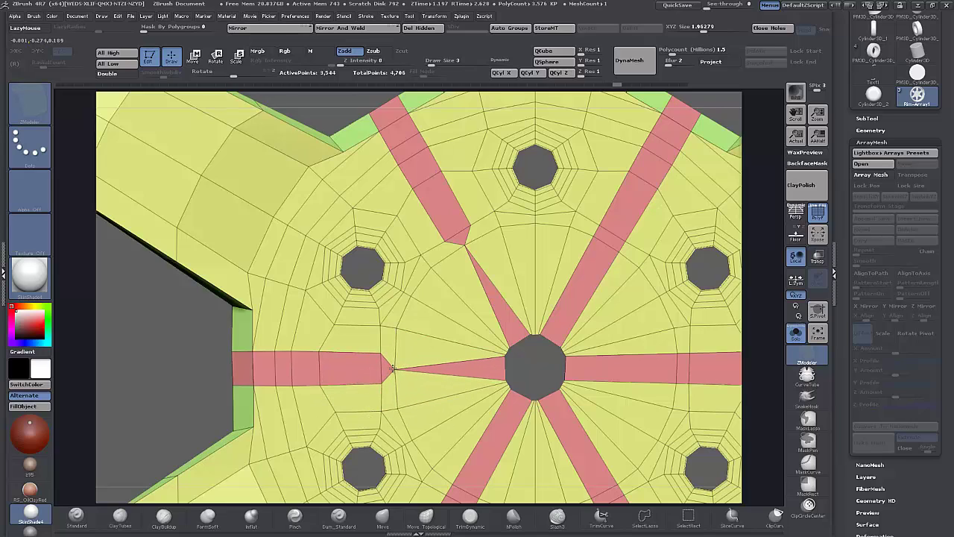
left_click_drag(195, 373, 159, 242, "alt")
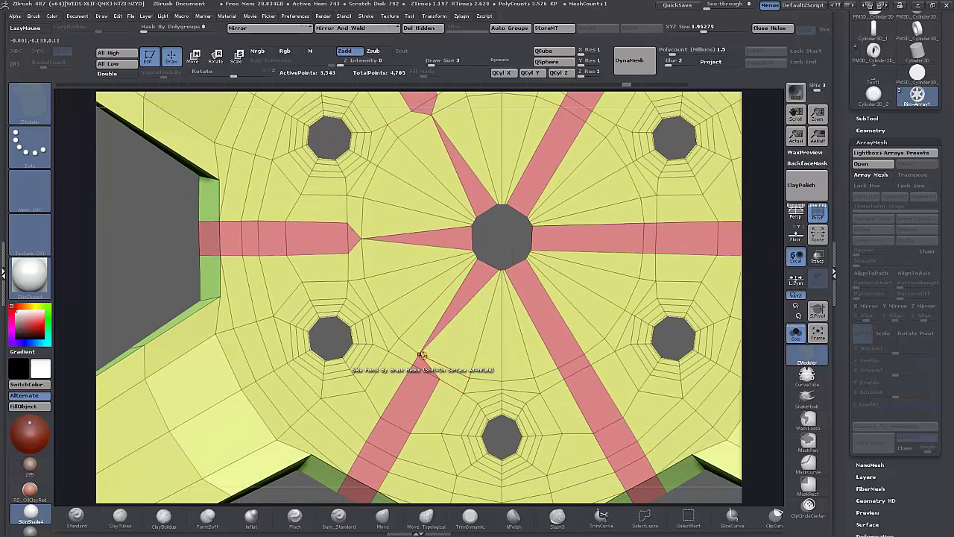
left_click(434, 360)
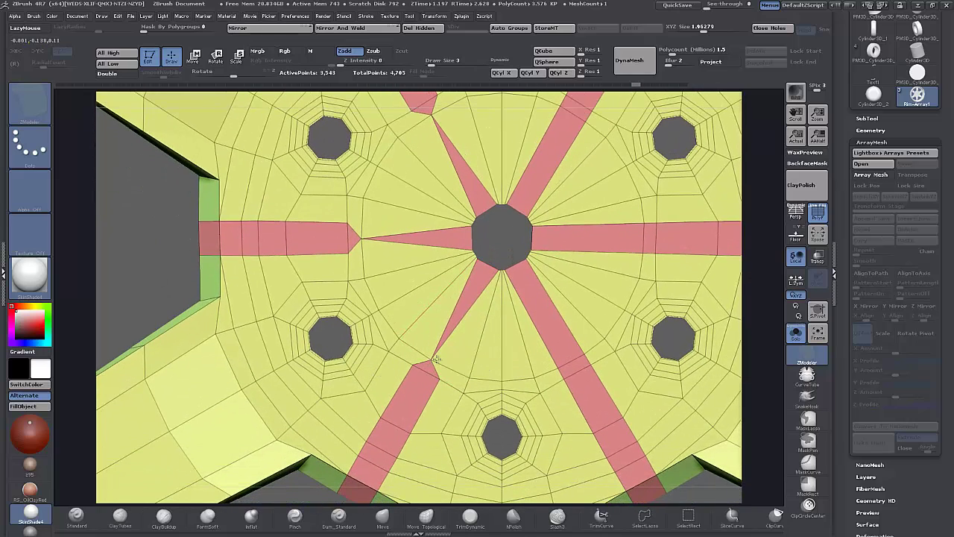
- Switch the ZModeler point action to Move By Brush Radius and fine-tune the merged points around the hub
left_click_drag(152, 215, 174, 287, "alt")
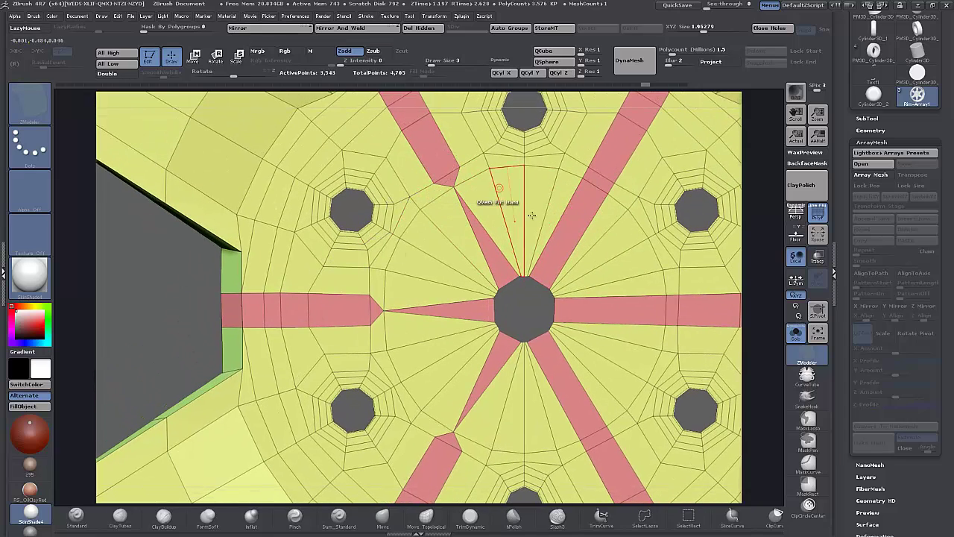
key("space")
left_click(448, 204)
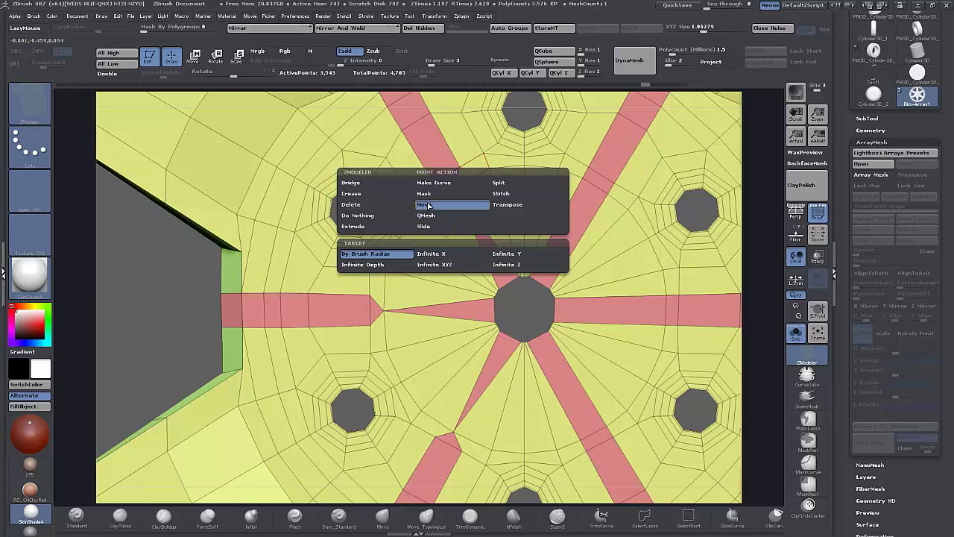
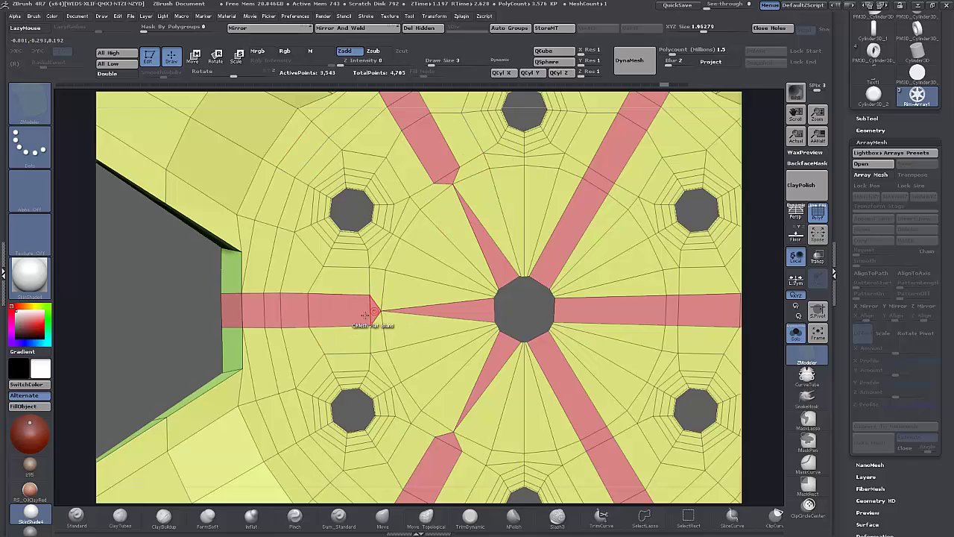
- Mirror the wheel and apply Mirror And Weld to copy the three collapsed strips onto the opposite half of the hub
left_click_drag(186, 326, 138, 251, "alt")
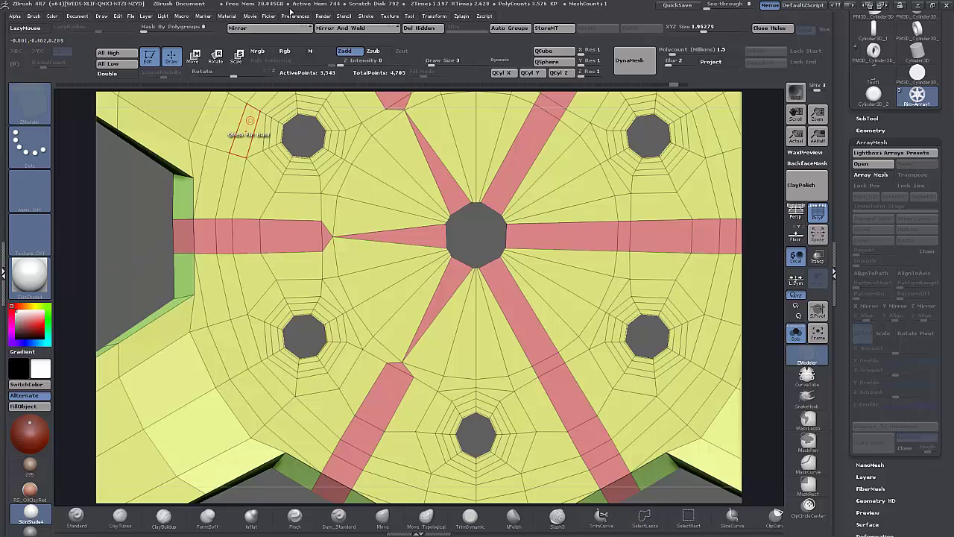
left_click(302, 27)
left_click(355, 29)
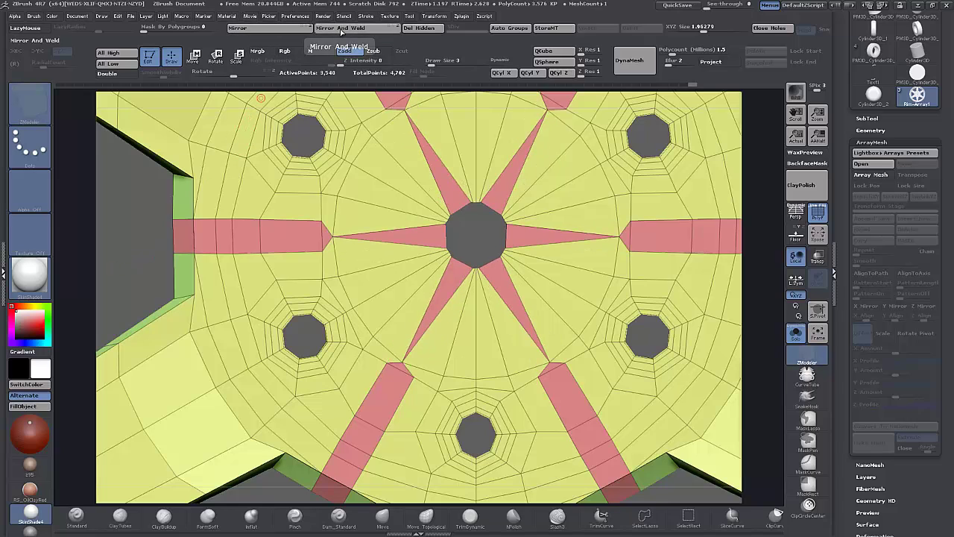
left_click_drag(775, 384, 765, 277, "alt")
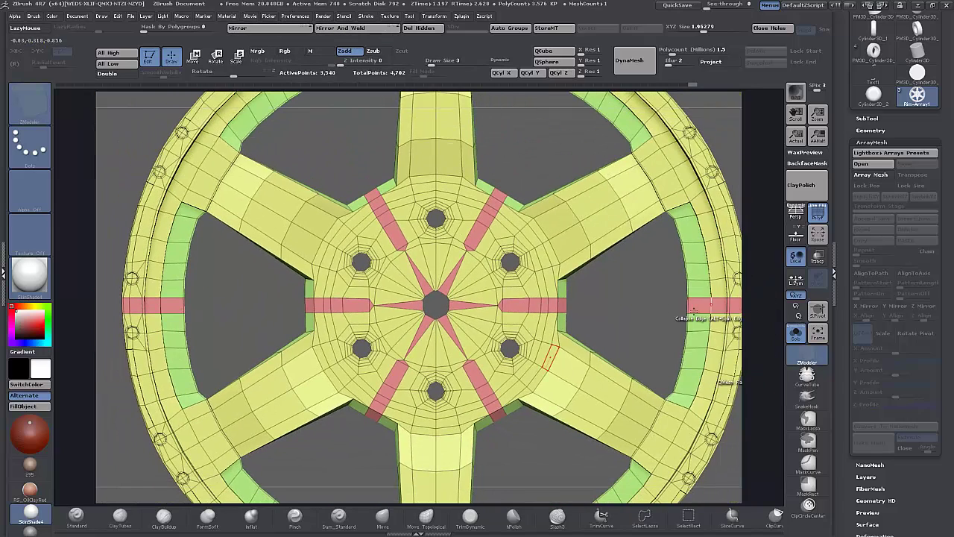
left_click_drag(646, 309, 663, 315)
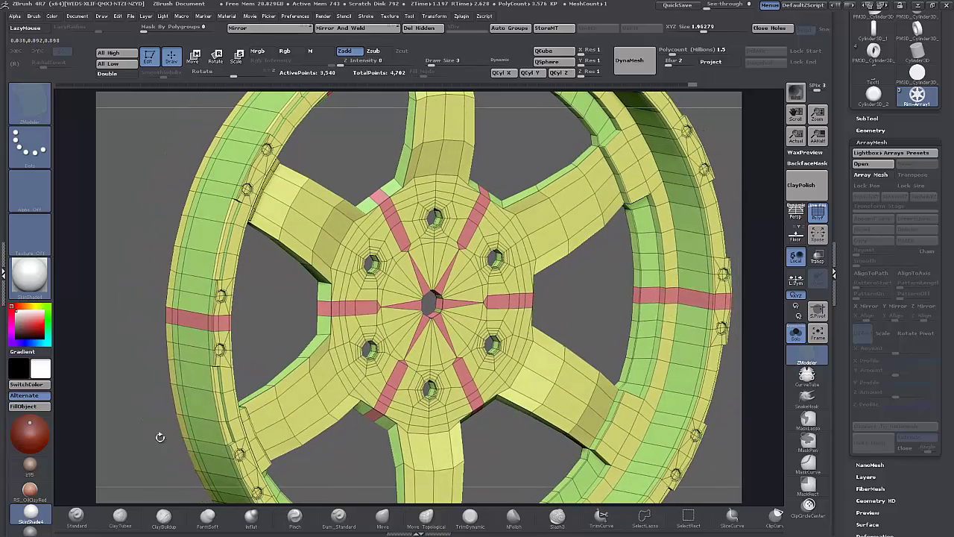
left_click_drag(160, 437, 210, 408, "alt")
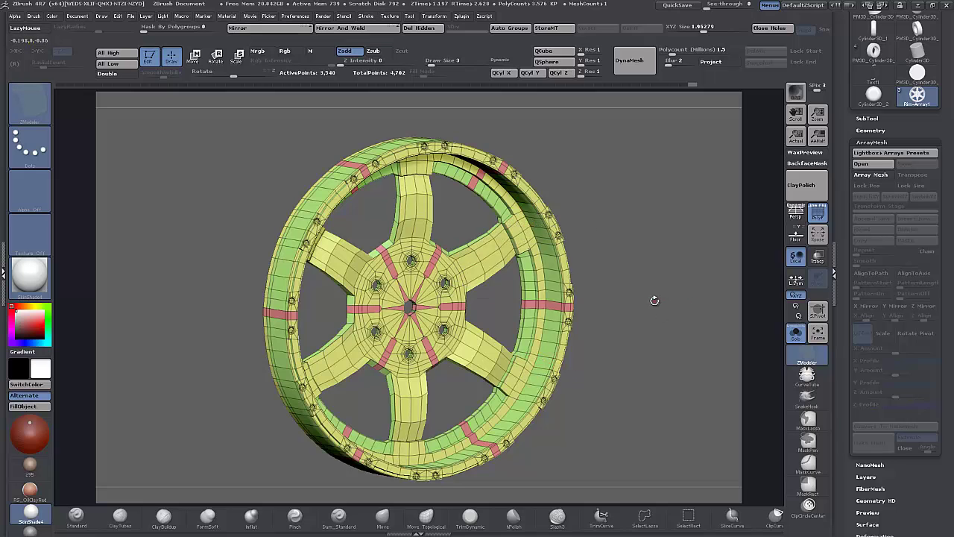
mouse_move(652, 303)
left_mouse_down()
mouse_move(642, 306)
mouse_move(643, 297)
mouse_move(652, 307)
mouse_move(652, 265)
mouse_move(660, 294)
left_mouse_up()
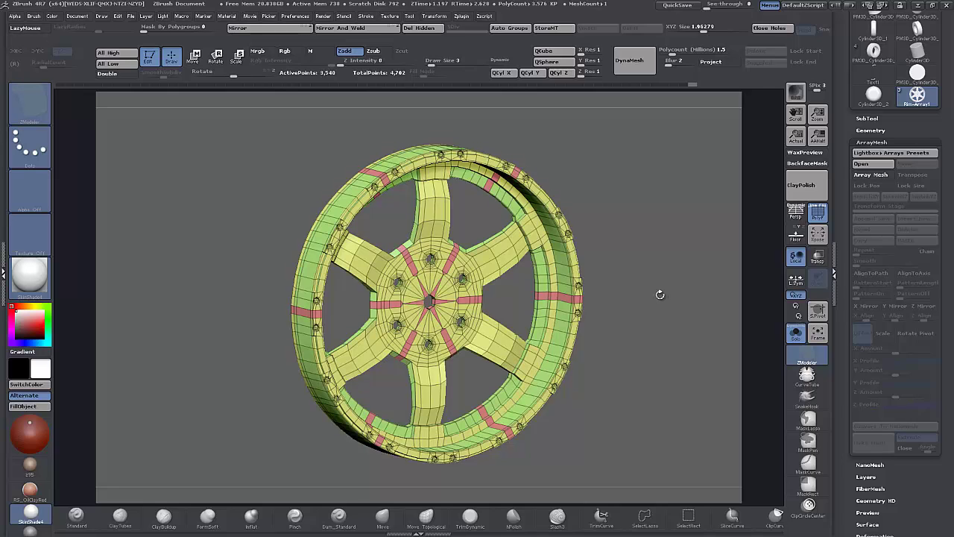
- Mark the ring of faces around the hub's centre hole as a temporary ZModeler selection
left_click_drag(660, 295, 606, 157)
left_click_drag(651, 360, 674, 455, "alt")
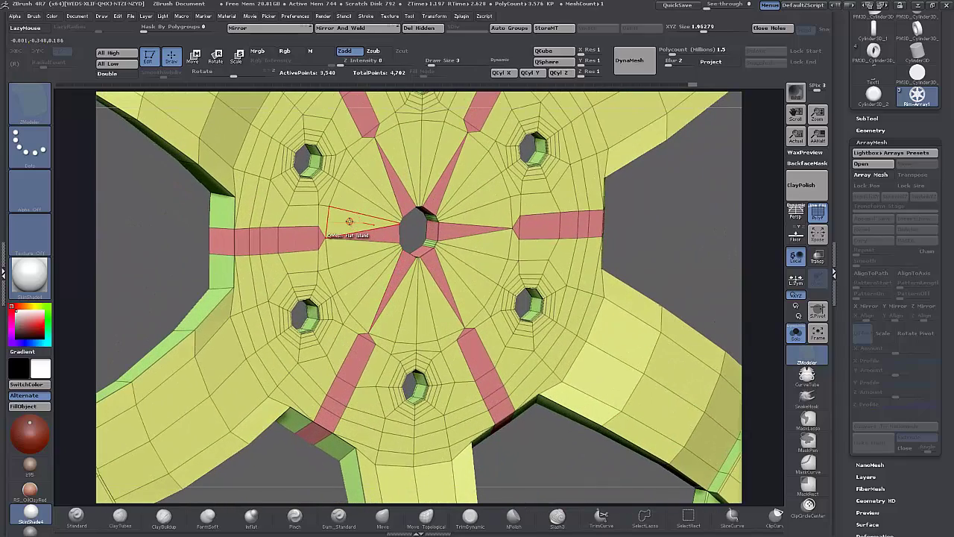
key("space")
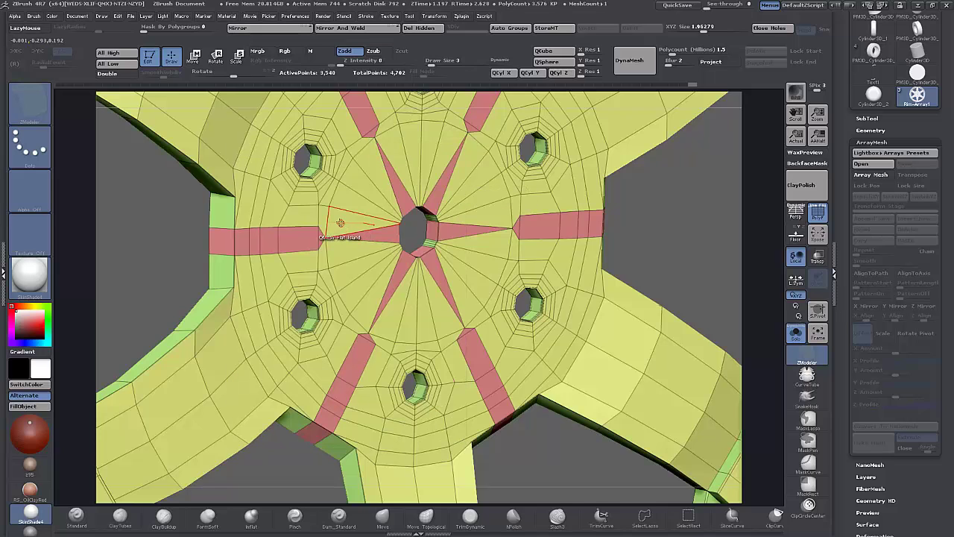
mouse_move(381, 167)
left_mouse_down()
mouse_move(461, 179)
mouse_move(474, 205)
mouse_move(425, 294)
mouse_move(358, 218)
left_mouse_up()
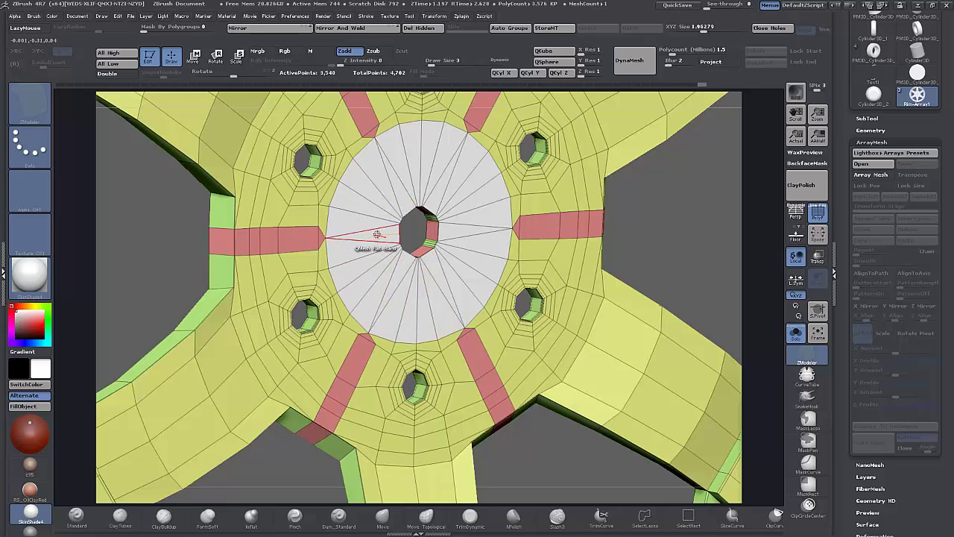
key("space")
left_click_drag(376, 235, 379, 237)
key("ctrl+z")
- Set the QMesh target to A Single Poly and extrude the marked hub faces slightly outward
key("space")
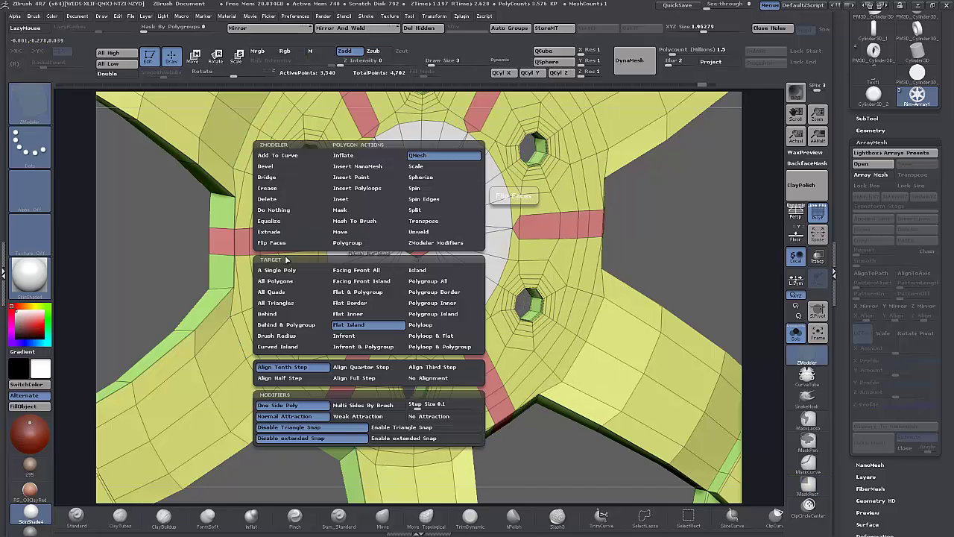
left_click(287, 270)
left_click(375, 234)
left_click_drag(376, 234, 377, 233)
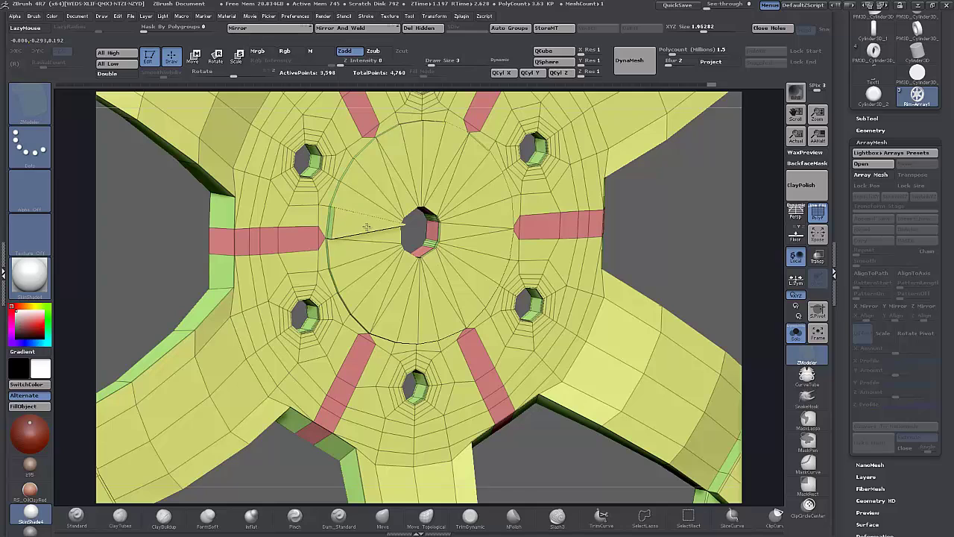
- Raise the hub disc further with QMesh on Flat Island, and scale its complete outer edge loop inward to form a chamfer
key("space")
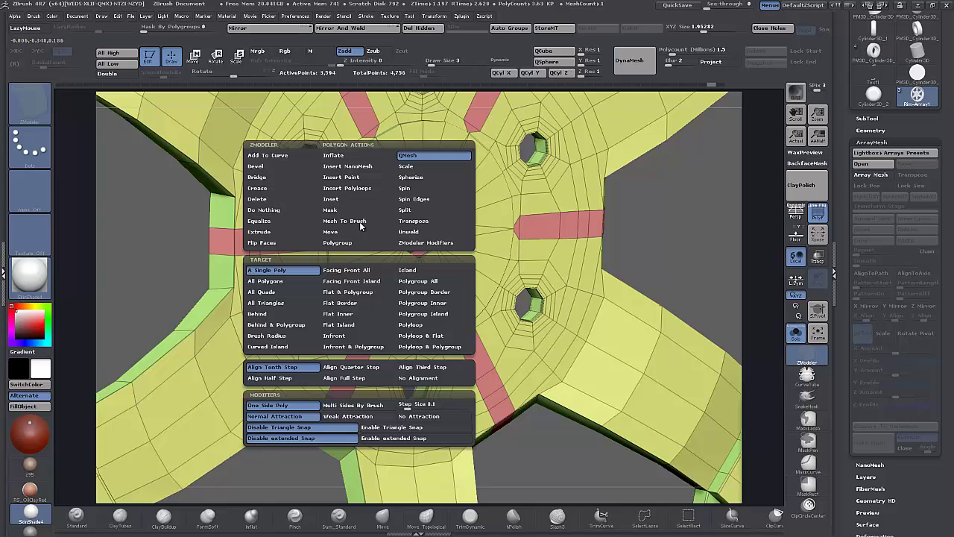
left_click(343, 325)
left_click_drag(353, 225, 377, 222)
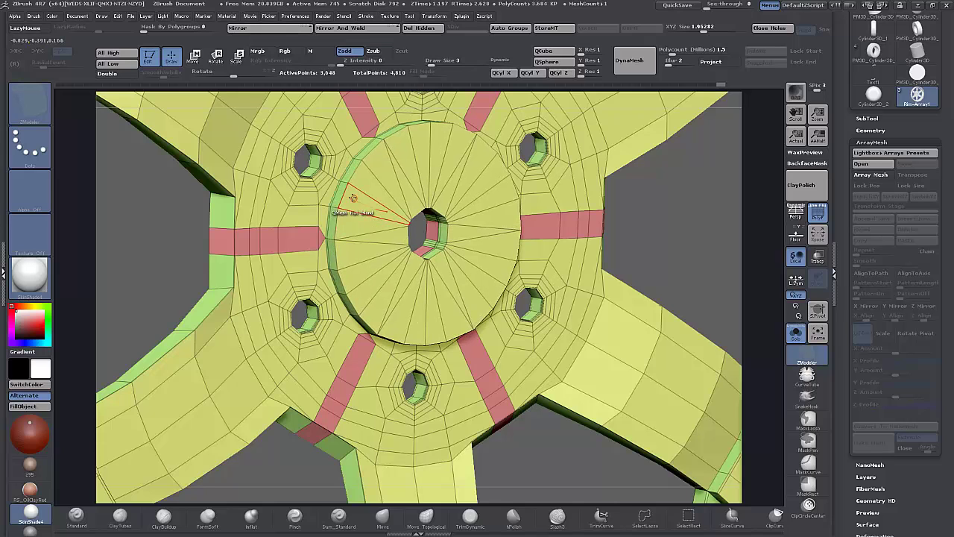
key("space")
left_click(415, 206)
left_click_drag(346, 200, 335, 182)
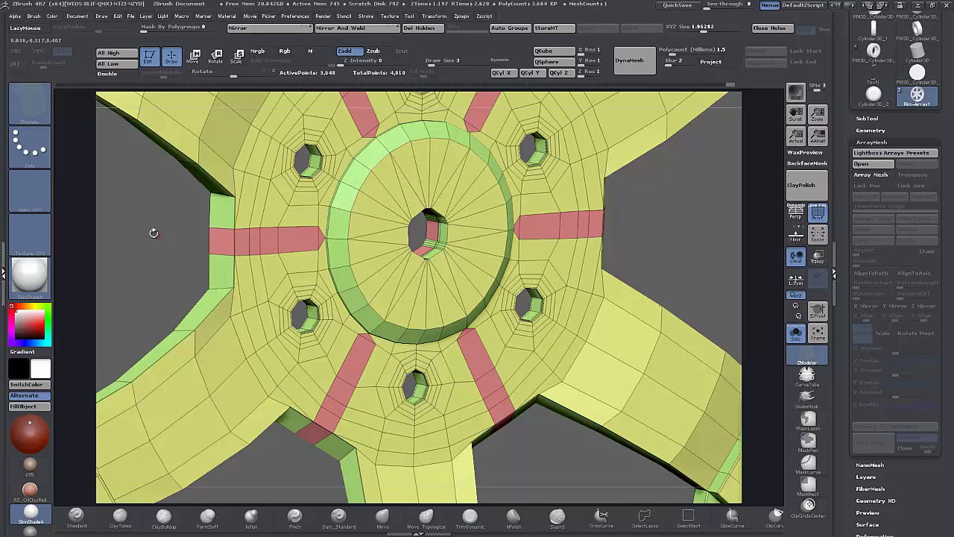
- Try to bevel the raised hub face's complete outer edge loop with two rows and a linear edge
left_click_drag(154, 231, 170, 266, "alt")
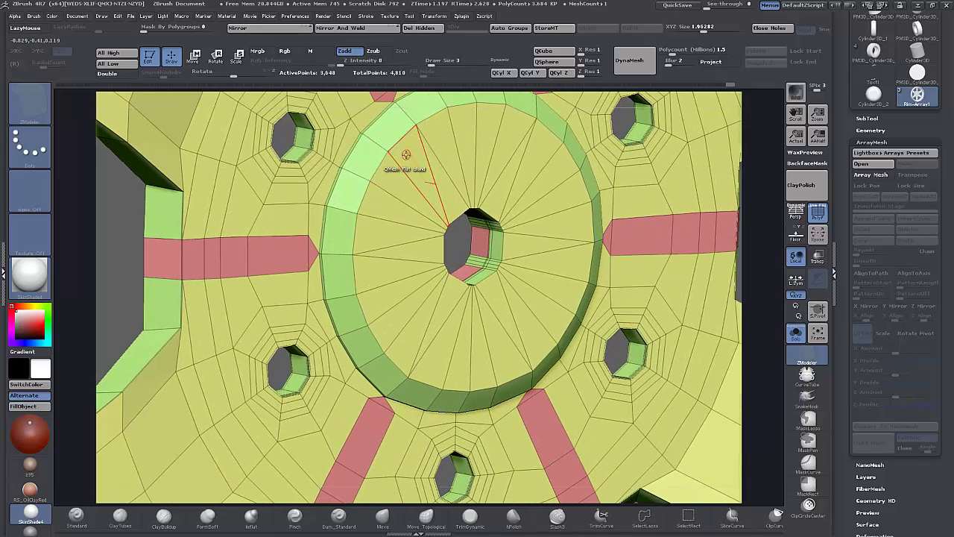
key("space")
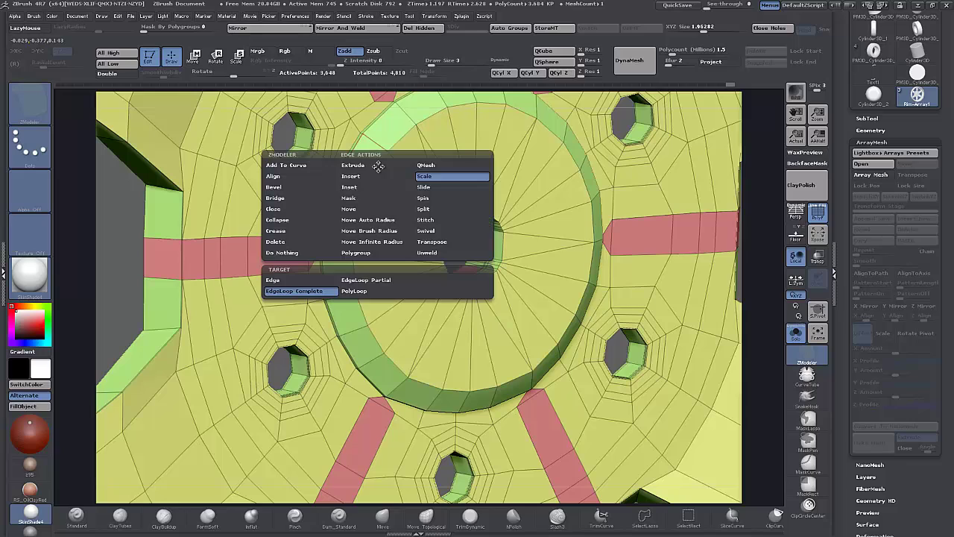
left_click(291, 187)
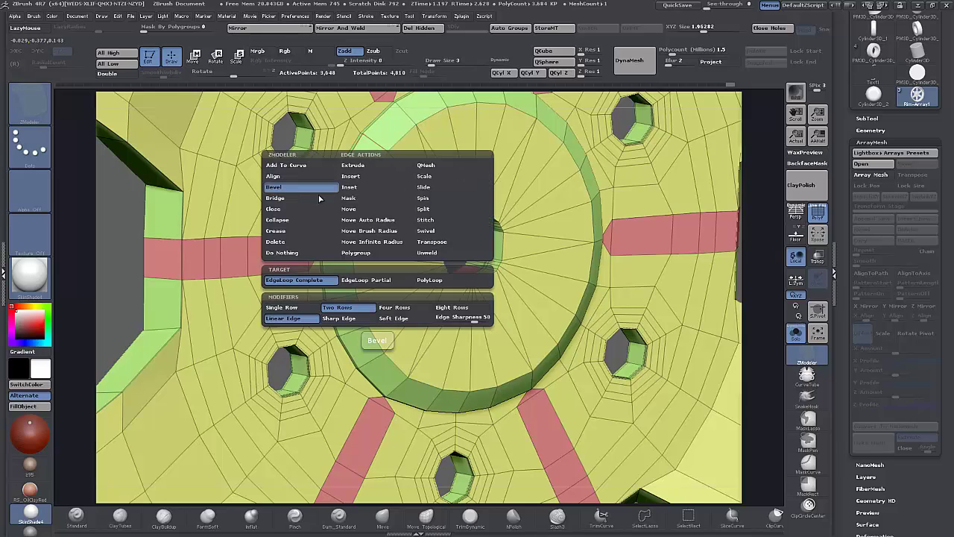
left_click(376, 171)
left_click_drag(376, 171, 353, 175)
left_click_drag(140, 205, 144, 257, "alt")
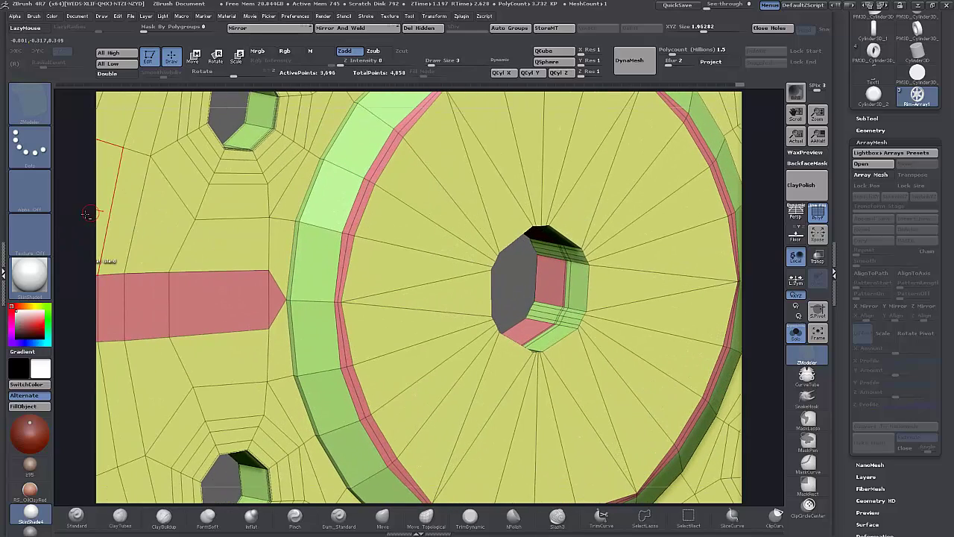
left_click_drag(65, 220, 111, 281, "alt")
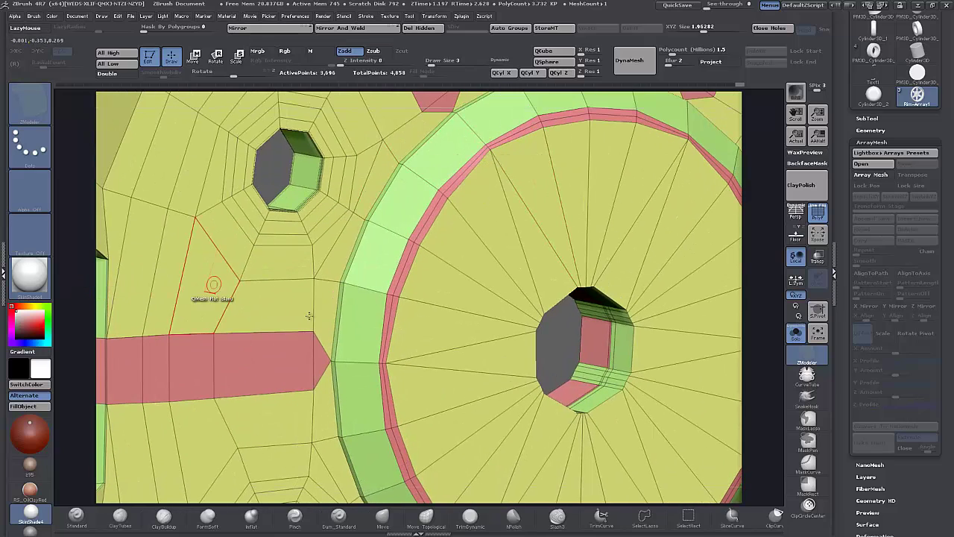
key("ctrl+z")
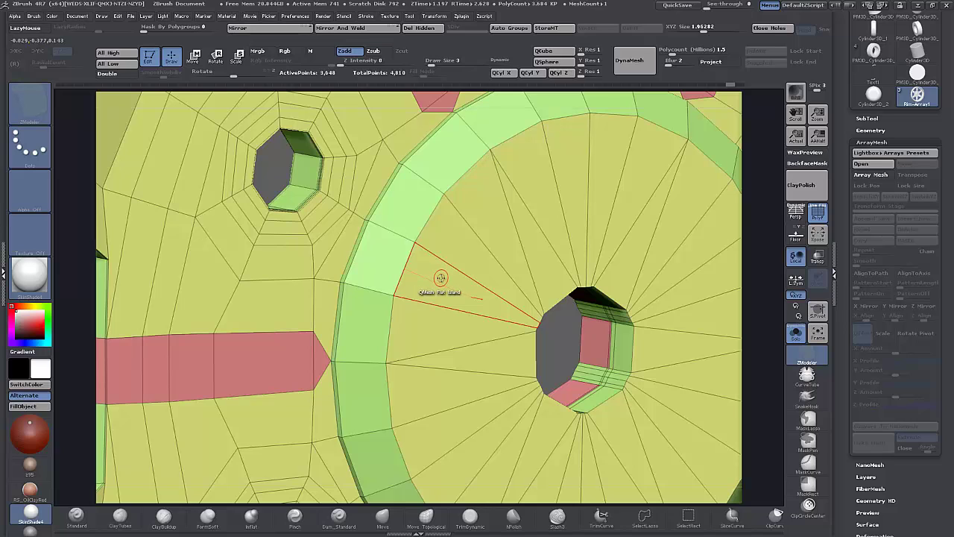
- Extrude the hub face slightly again with QMesh Flat Island and scale its outer edge loop inward for a second, narrower chamfer
key("space")
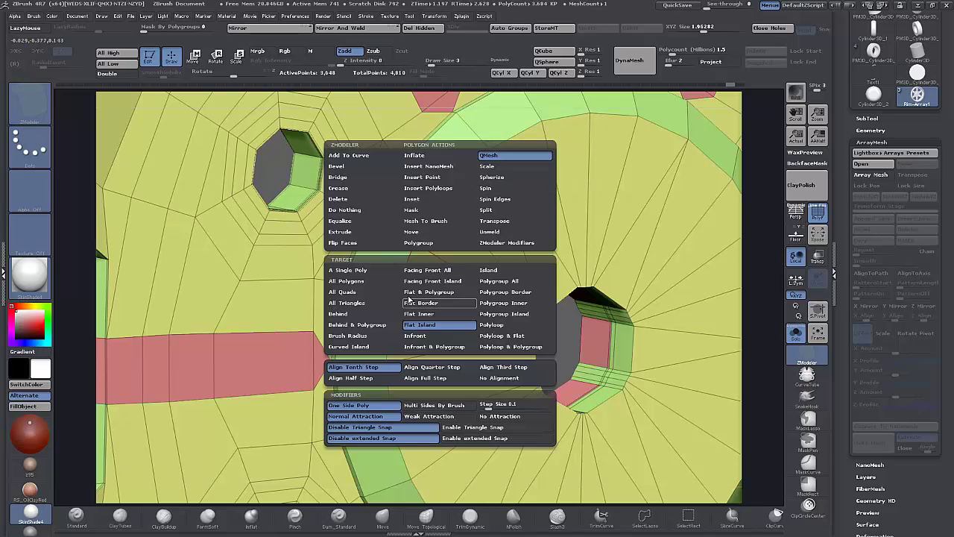
left_click_drag(436, 292, 454, 288)
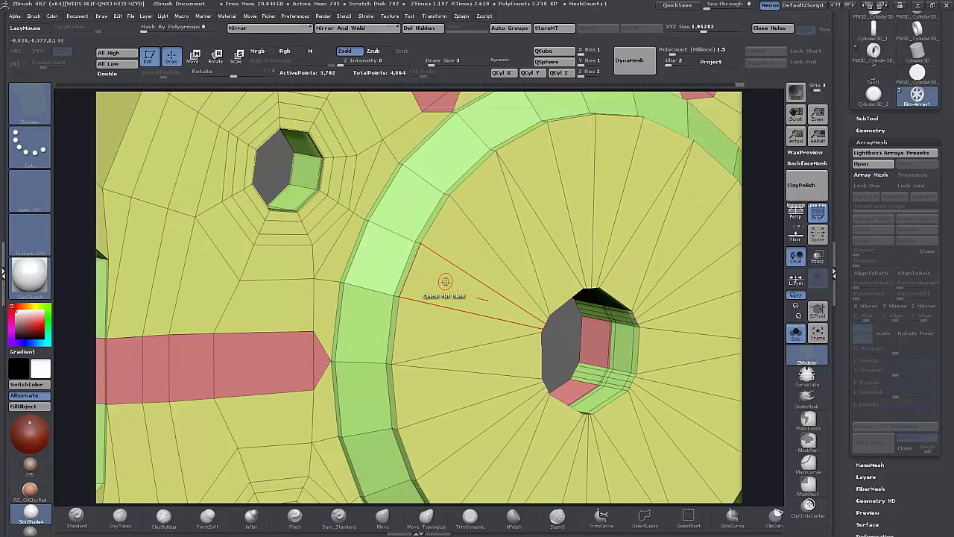
key("space")
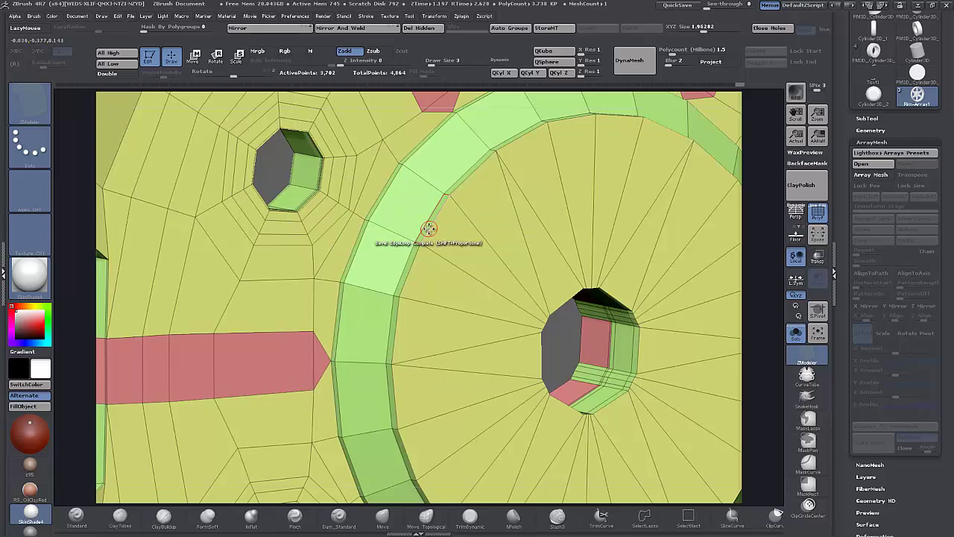
key("space")
left_click(474, 238)
mouse_move(425, 235)
left_mouse_down()
mouse_move(426, 220)
mouse_move(428, 228)
left_mouse_up()
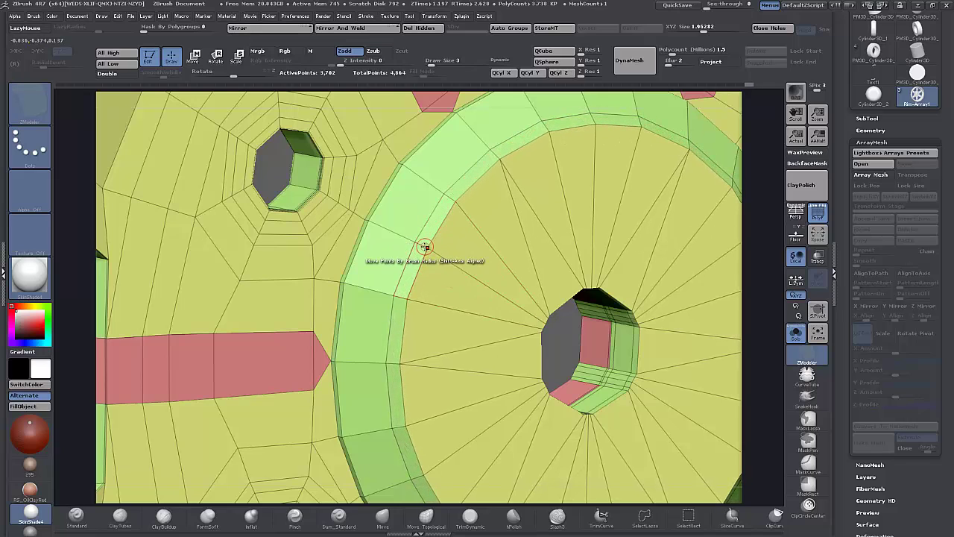
- Switch the edge action to Insert and add two edge loops close to the outer border of the raised hub face
key("space")
left_click(412, 256)
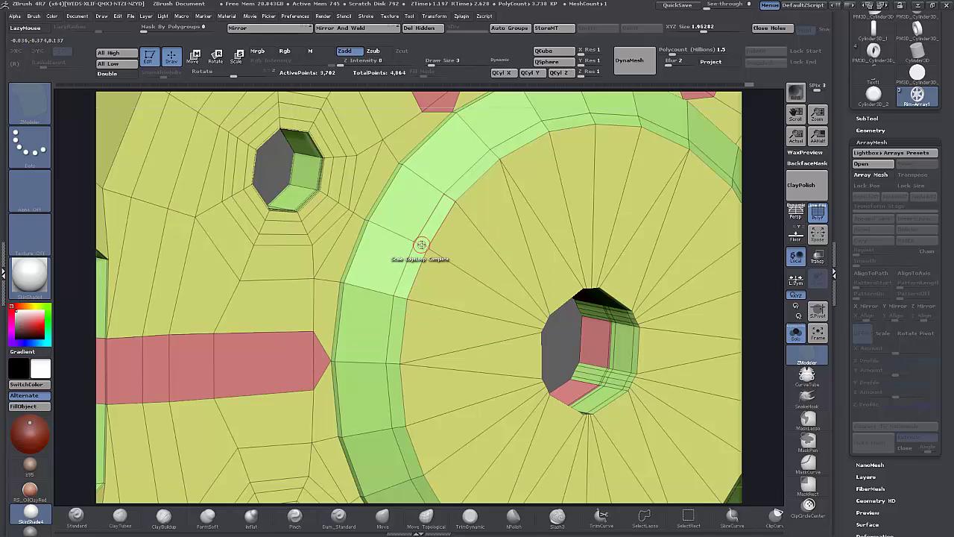
key("space")
left_click(437, 253)
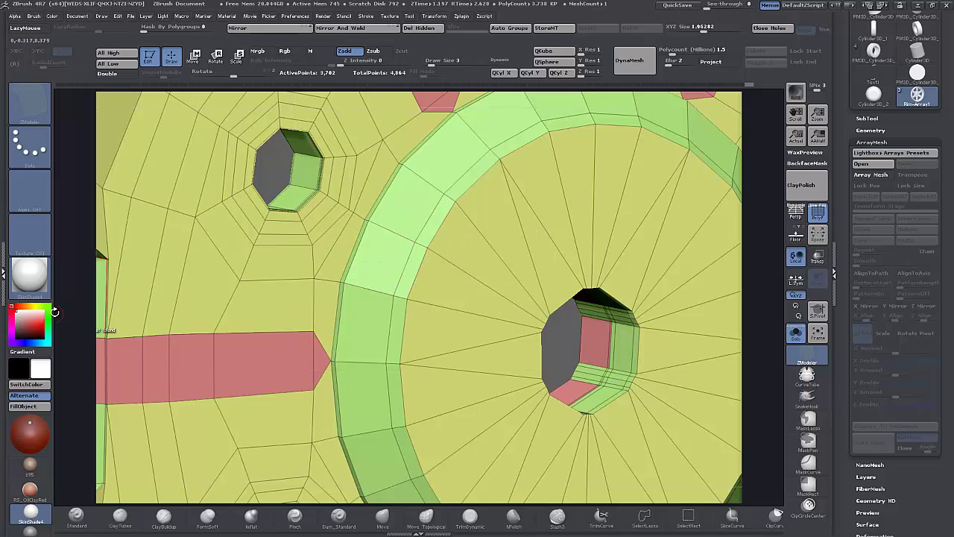
left_click_drag(70, 303, 112, 447, "alt")
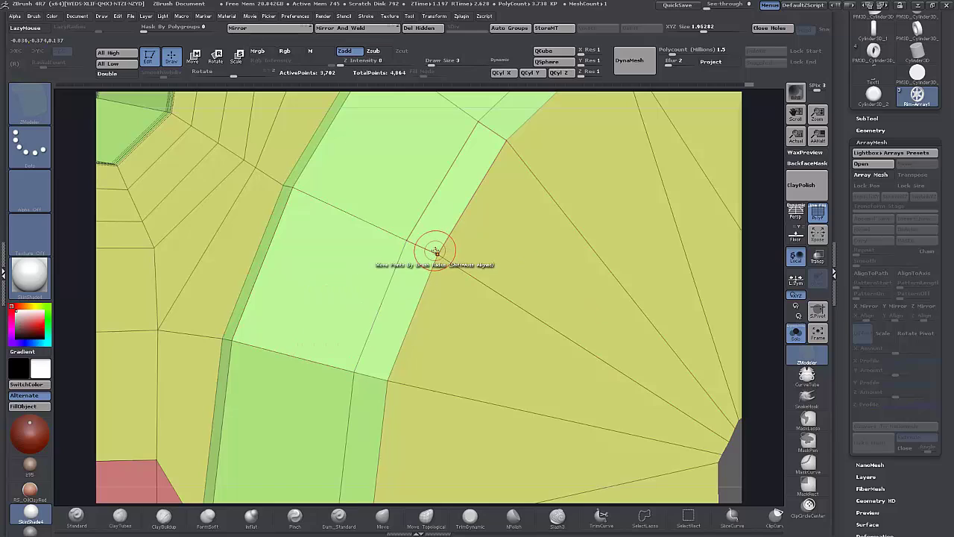
left_click_drag(430, 251, 434, 253)
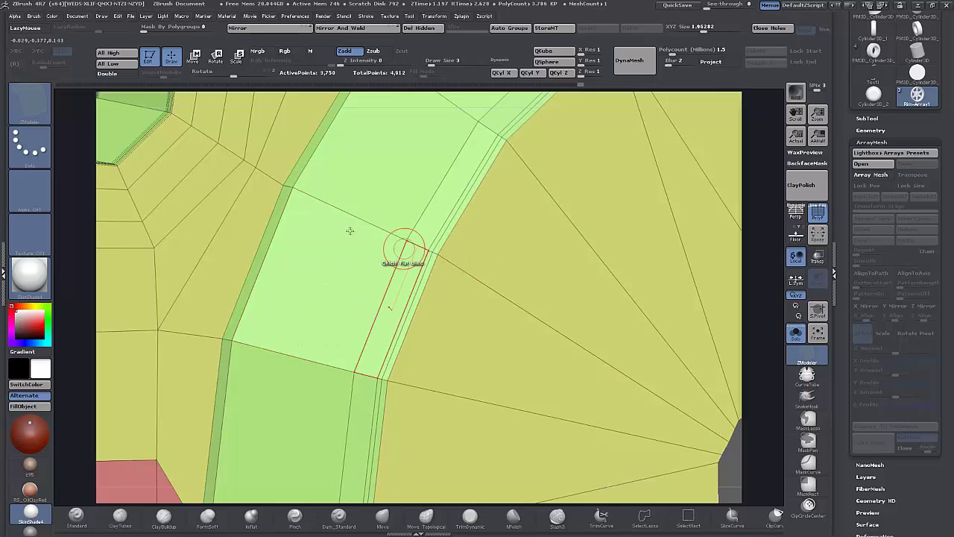
- Try to insert another edge loop from the base of the raised hub
left_click(279, 184)
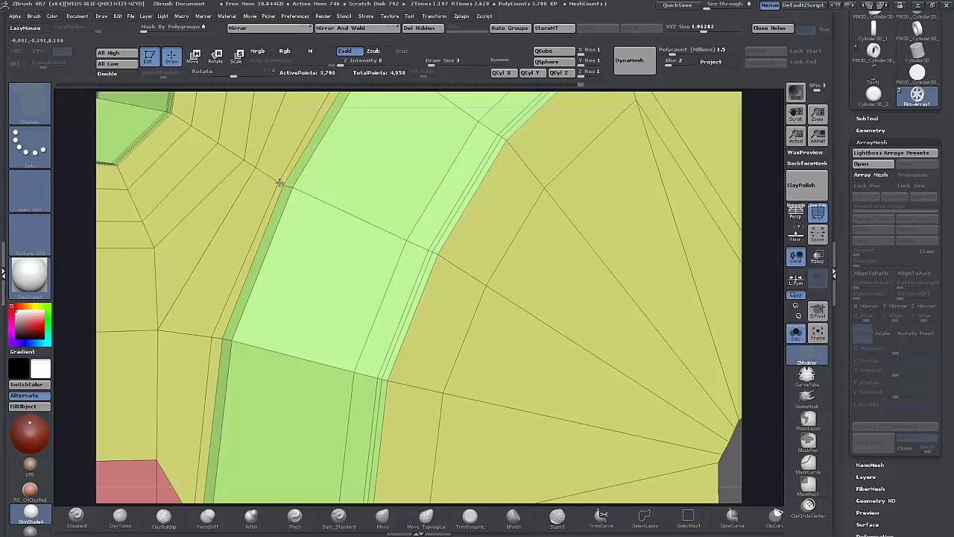
left_click_drag(281, 183, 281, 182)
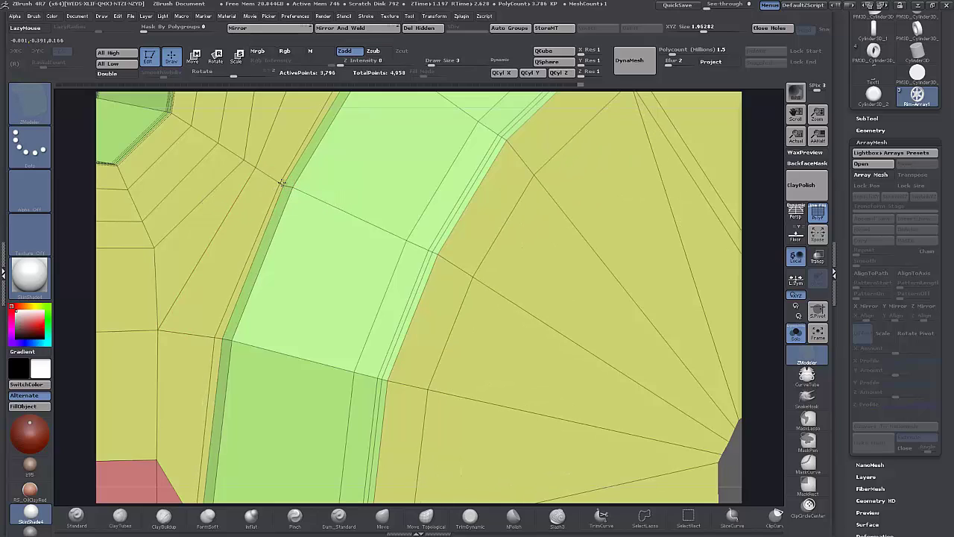
left_click_drag(750, 354, 746, 211, "alt")
key("ctrl+z")
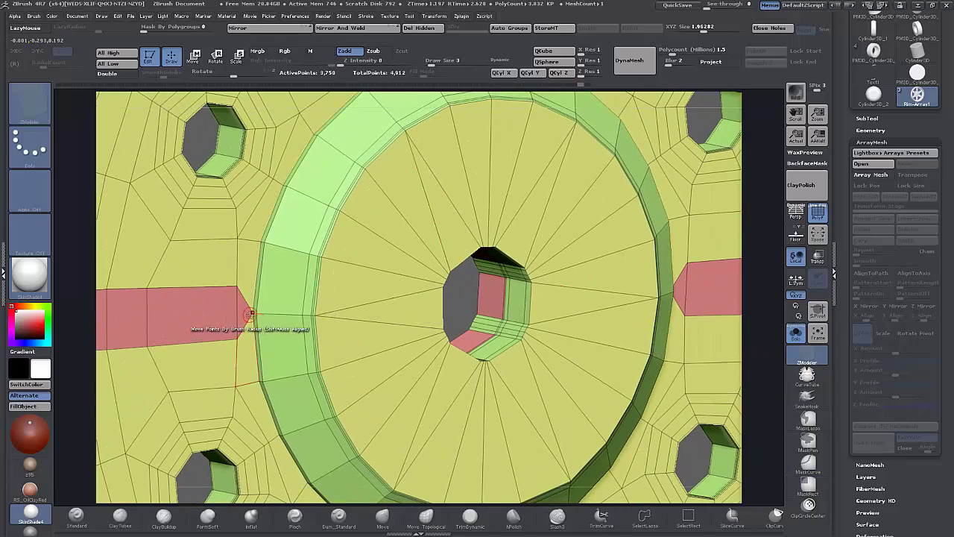
- Insert two supporting edge loops around the base of the raised hub, along the wall's lower edge and the chamfer
left_click_drag(80, 266, 91, 413, "alt")
left_click(219, 367)
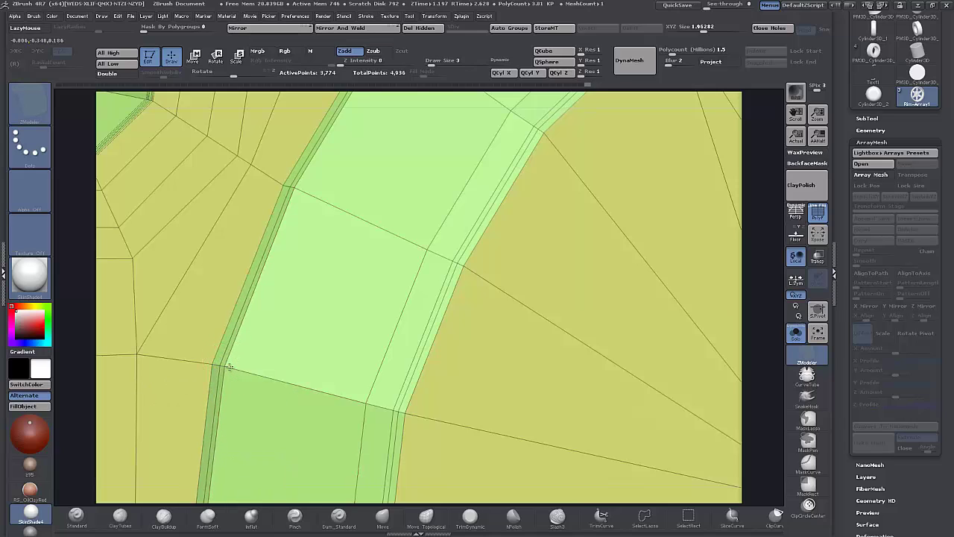
left_click(226, 367)
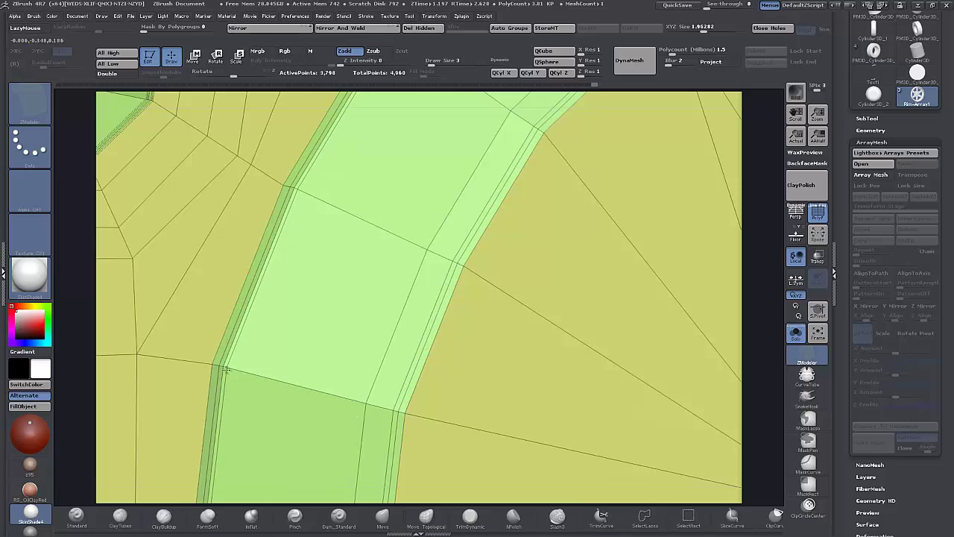
- Preview the wheel with dynamic subdivision and polyframe hidden, inspect the hub and rim, and return to the unsmoothed polyframe view
key("d")
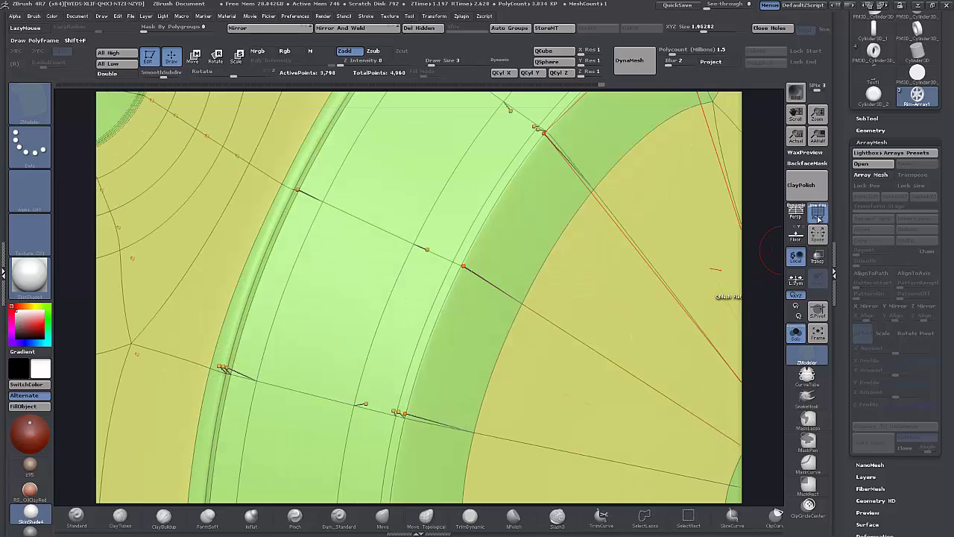
key("shift+f")
left_click_drag(770, 326, 749, 78, "alt")
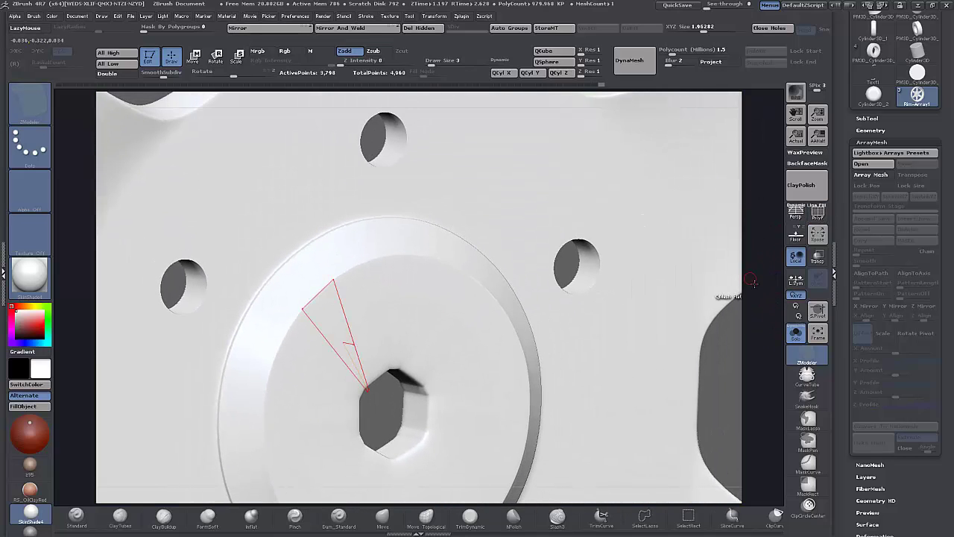
left_click_drag(757, 270, 684, 404, "alt")
left_click_drag(703, 177, 627, 403, "alt")
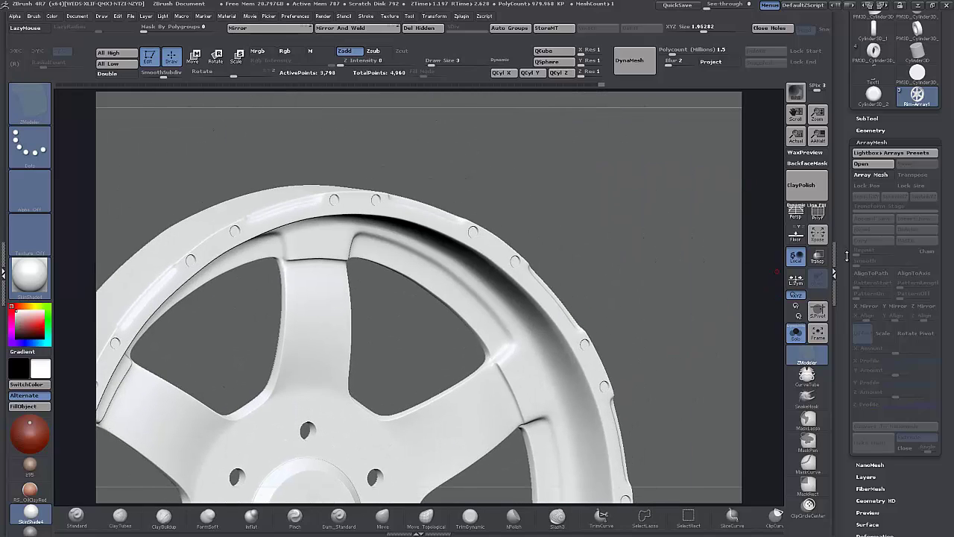
left_click(818, 214)
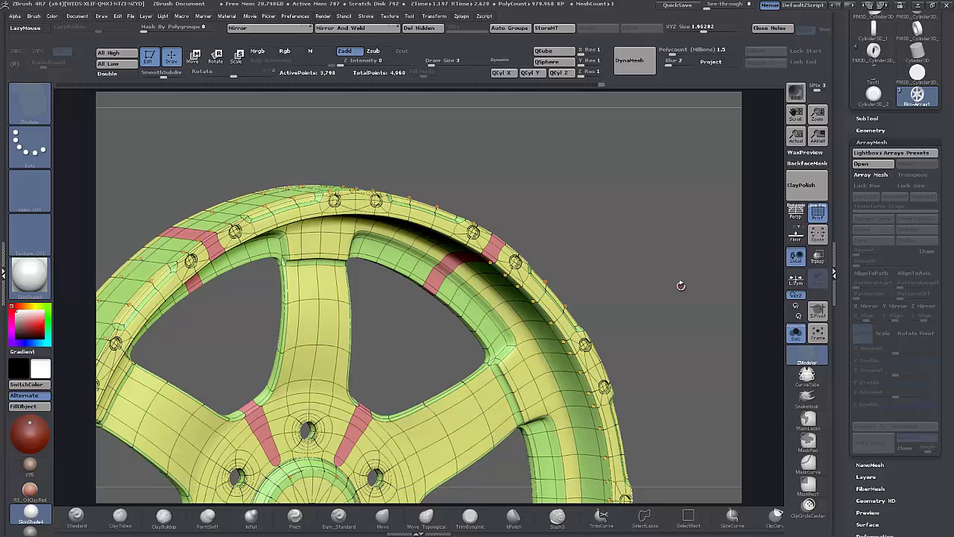
key("shift+d")
- Insert supporting edge loops around the barrel's inner ring, close to its edges beside the dark barrel wall and the stepped ledge
left_click_drag(659, 281, 465, 385, "alt")
left_click_drag(465, 386, 346, 361)
left_click(418, 256)
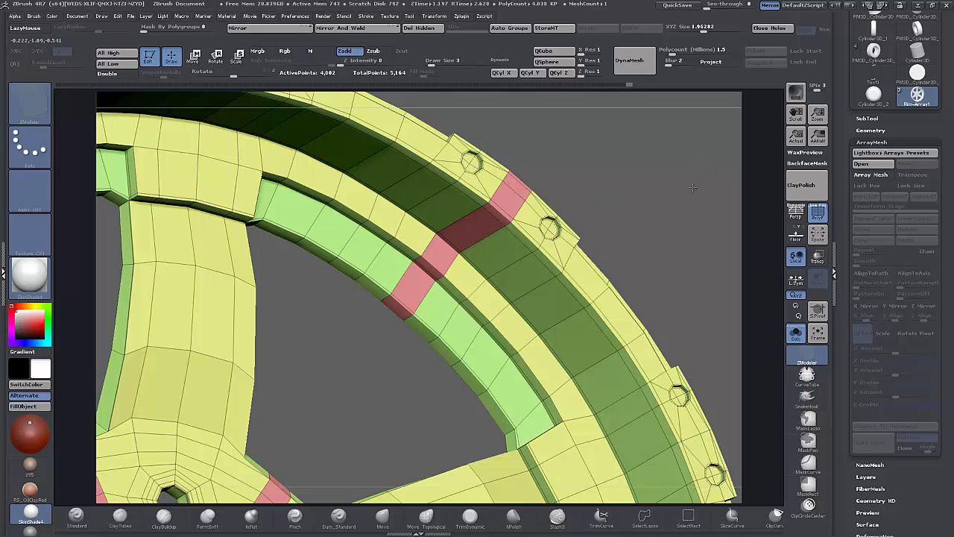
right_click_drag(402, 212, 435, 258, "ctrl")
left_click(404, 214)
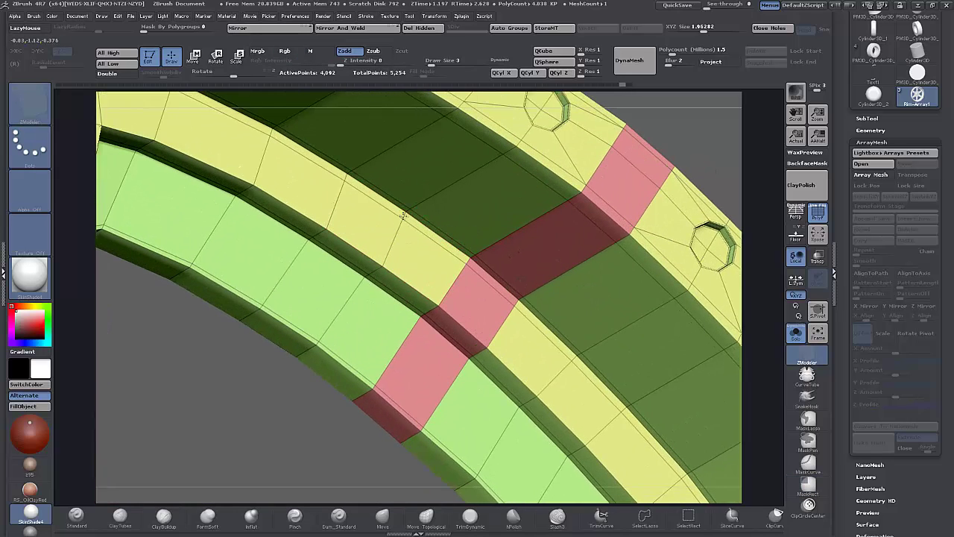
left_click(365, 277)
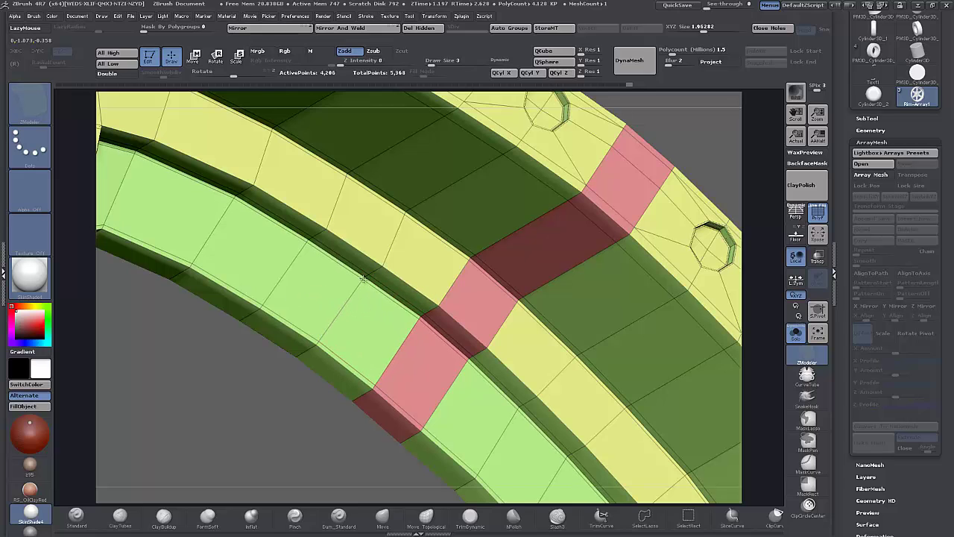
- Insert two supporting edge loops along the narrow inner wall of the window openings, near its front and rear edges
left_click_drag(281, 400, 316, 343)
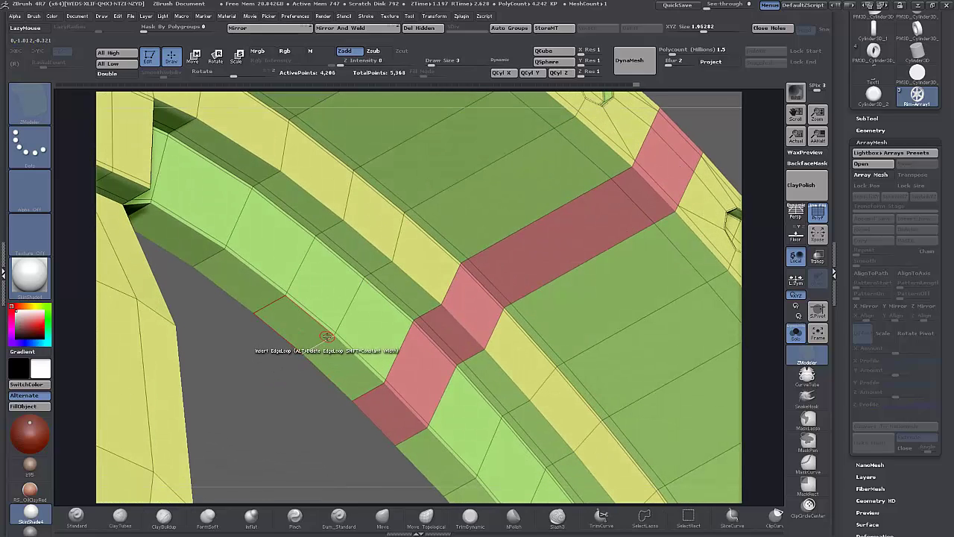
left_click(328, 338)
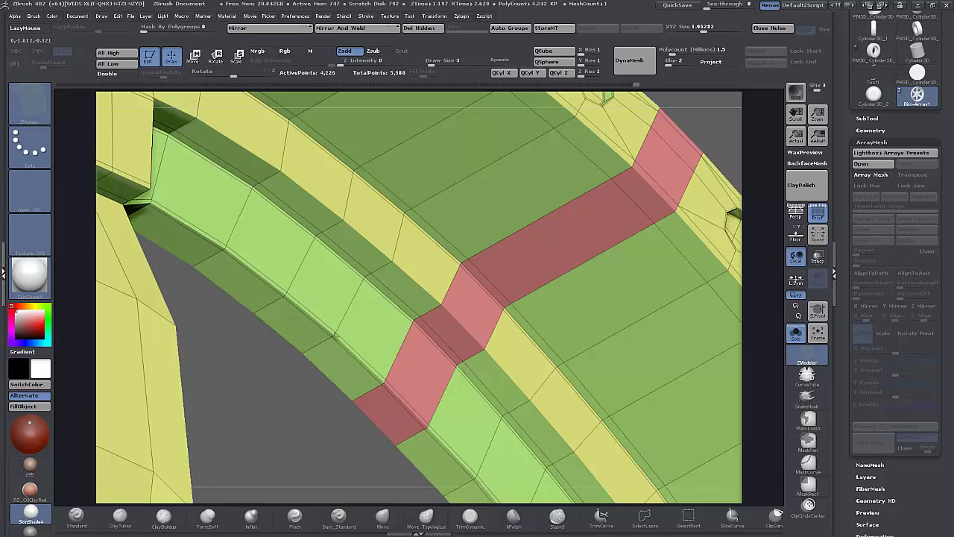
left_click(304, 351)
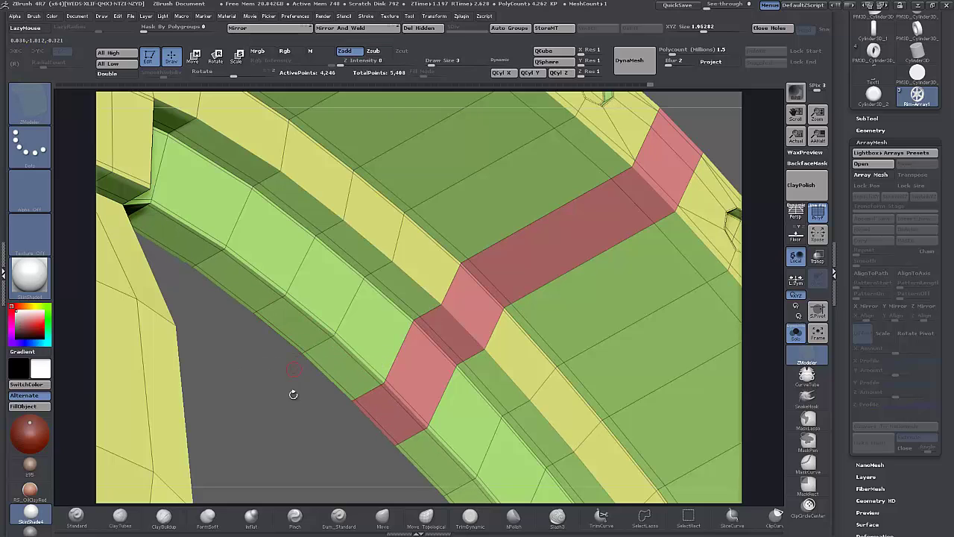
- Mask only the rim's rear border in a straight side view, leaving the front portion unmasked
left_click_drag(293, 394, 594, 244)
left_click_drag(583, 283, 698, 183)
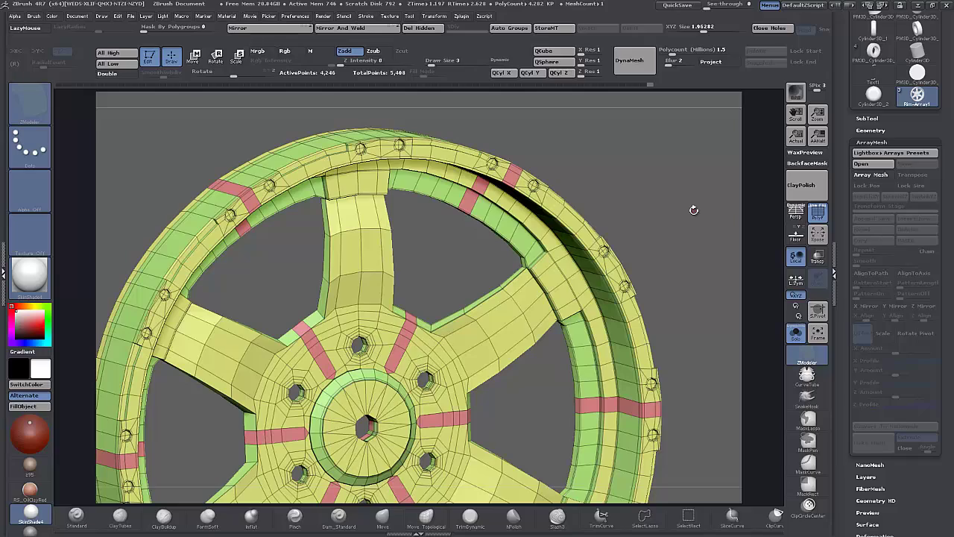
mouse_move(681, 251)
left_mouse_down()
mouse_move(682, 261)
mouse_move(693, 254)
mouse_move(665, 285)
mouse_move(665, 261)
left_mouse_up()
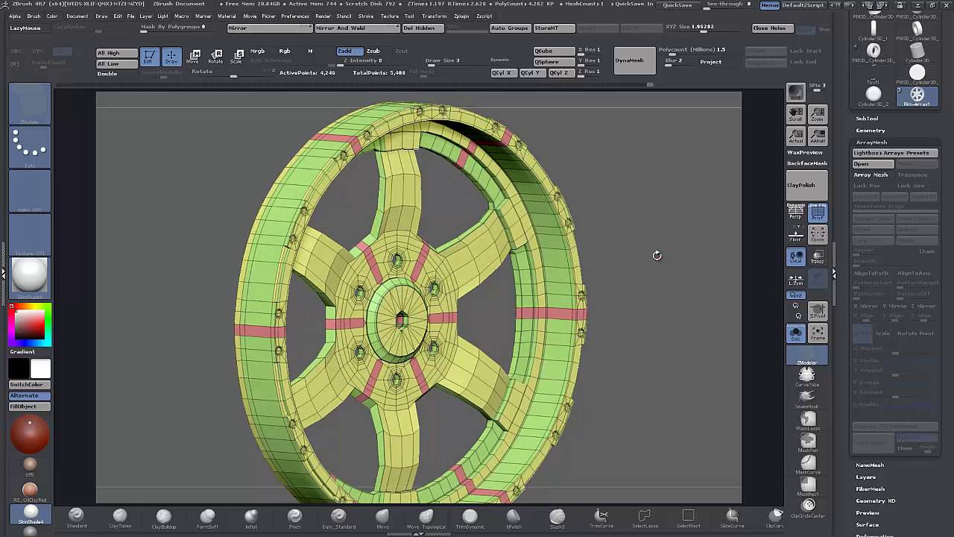
left_click_drag(675, 245, 534, 291)
left_click_drag(552, 136, 384, 478, "ctrl")
left_click(524, 368, "ctrl")
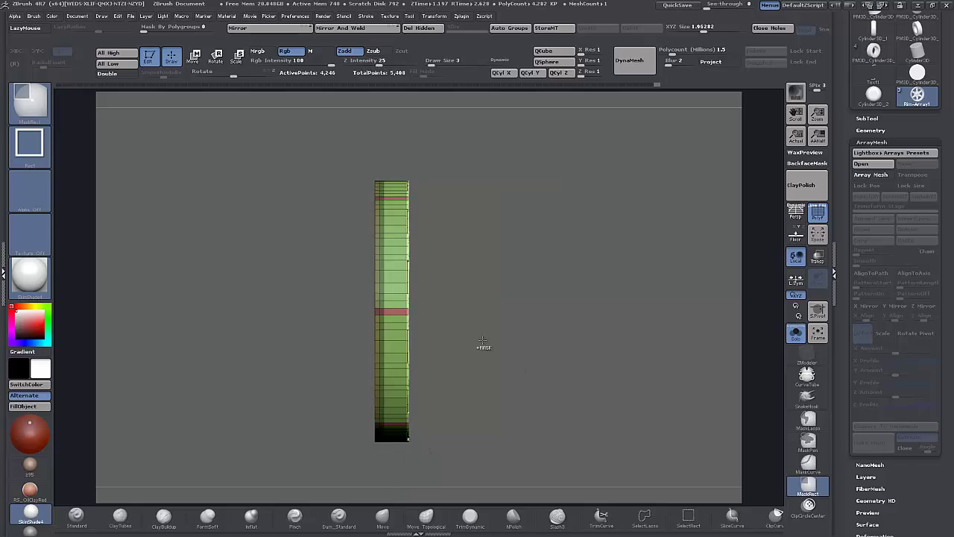
- Move the unmasked front portion of the rim outward along the wheel axis to widen the barrel, and clear the mask
left_click(193, 58)
left_click_drag(383, 294, 513, 293, "shift")
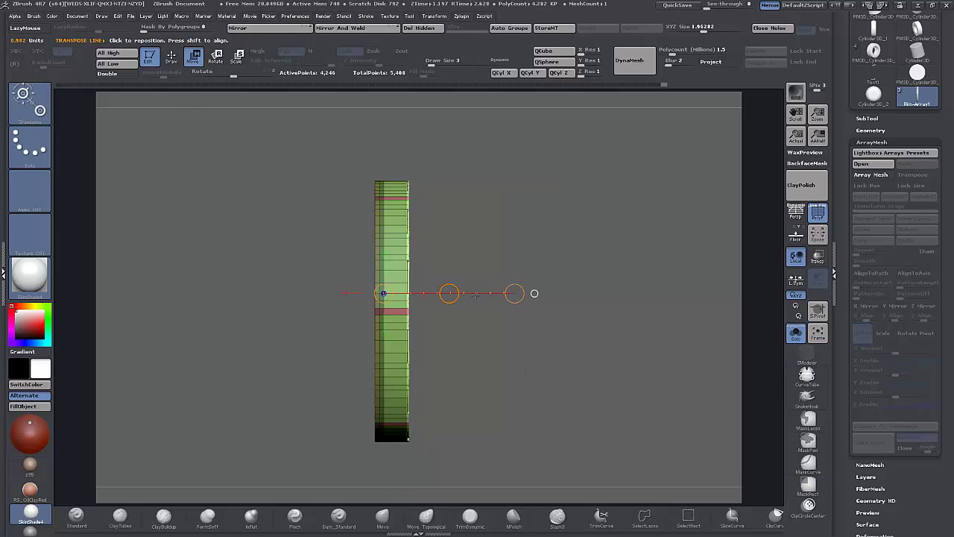
left_click_drag(449, 294, 466, 292)
left_click_drag(538, 368, 455, 380)
left_click_drag(669, 162, 536, 204, "ctrl")
- Preview the widened rim with dynamic subdivision and polyframe hidden, inspect the spoke ends, and return to the unsmoothed polyframe view
key("d")
left_click(818, 212)
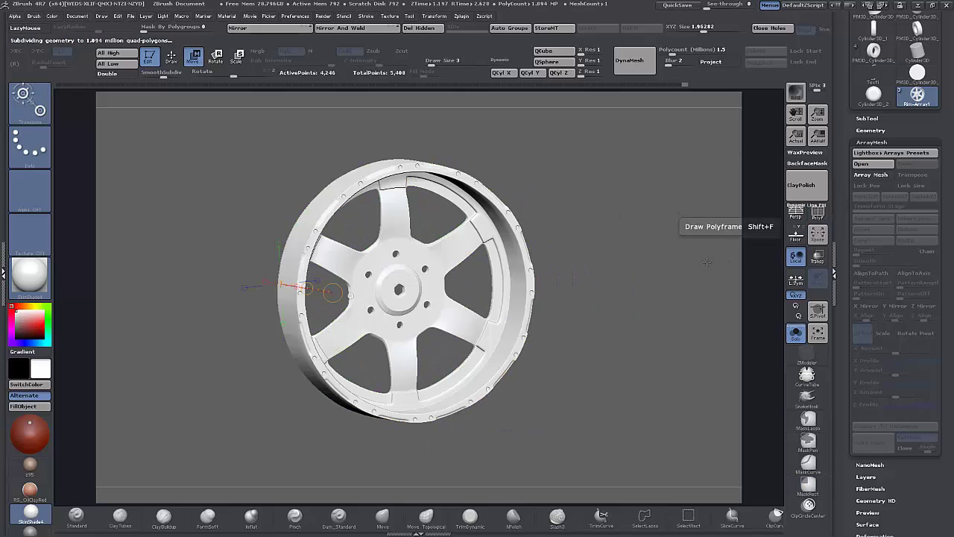
left_click_drag(693, 254, 662, 366)
left_click_drag(600, 308, 439, 359, "alt")
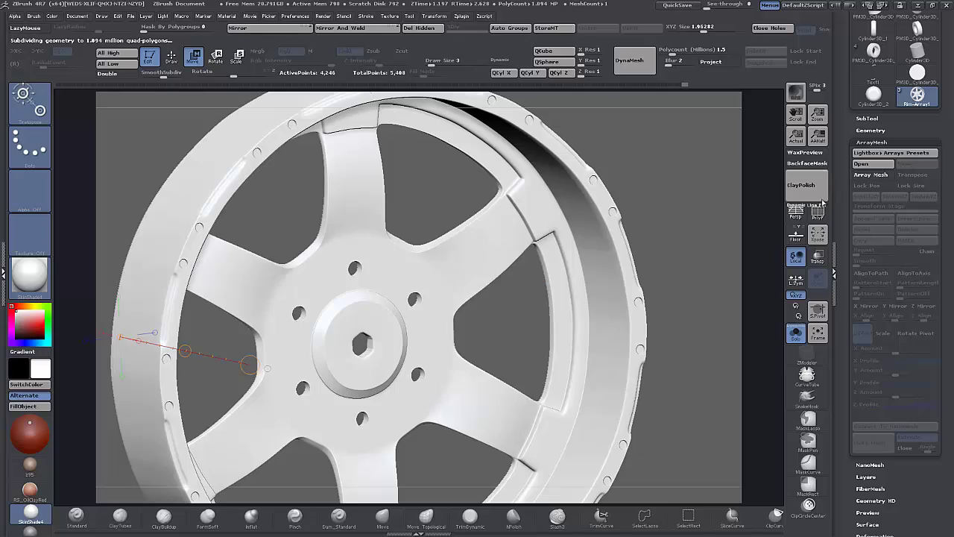
left_click(818, 214)
key("shift+d")
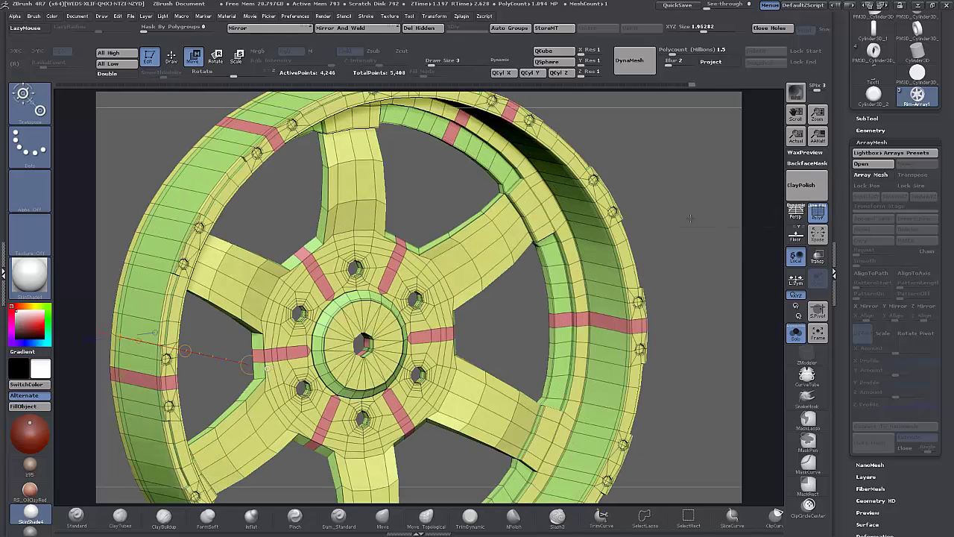
- Switch back to the ZModeler brush and insert two edge loops along the narrow ring where the spoke ends meet the barrel
left_click_drag(665, 221, 600, 207, "alt")
left_click_drag(656, 185, 566, 220, "alt")
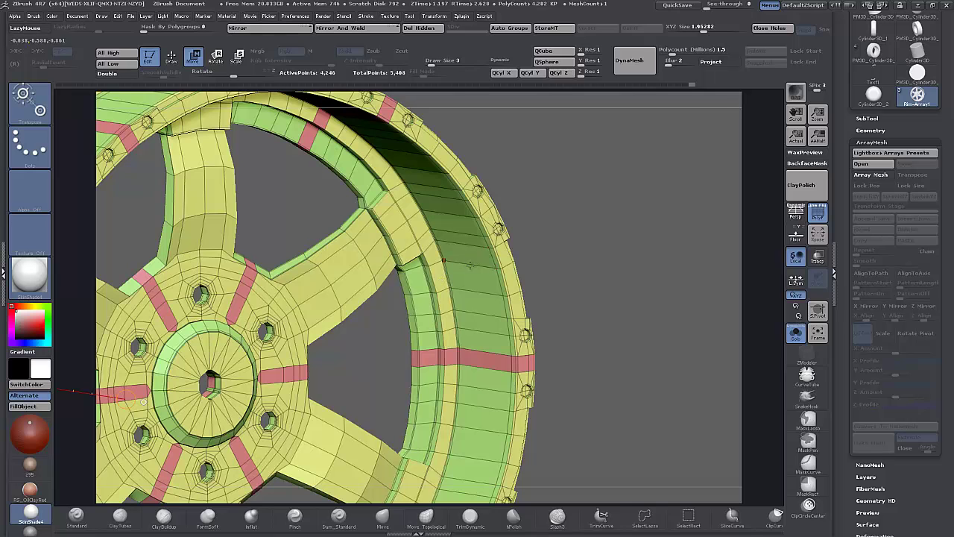
key("b")
key("z")
key("m")
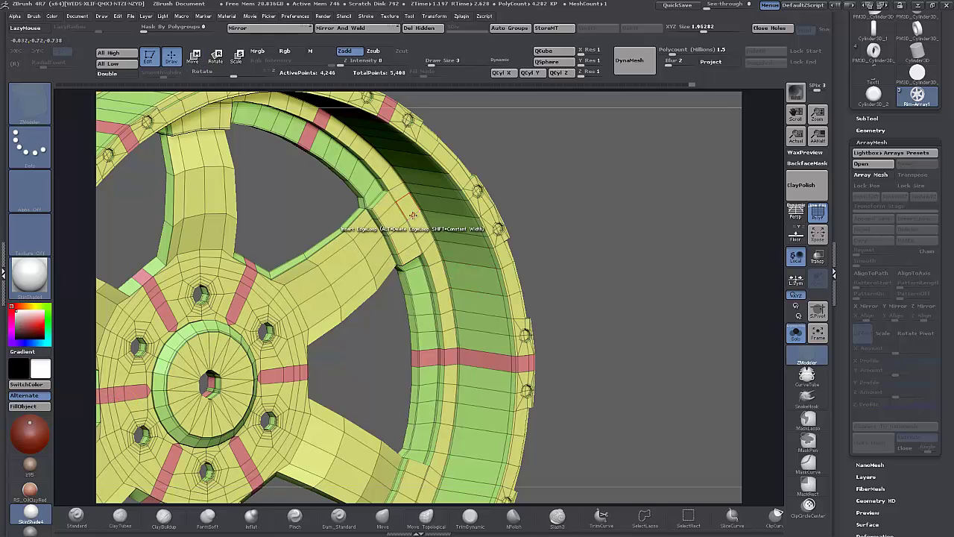
left_click_drag(561, 179, 625, 240, "alt")
left_click_drag(583, 304, 460, 411, "alt")
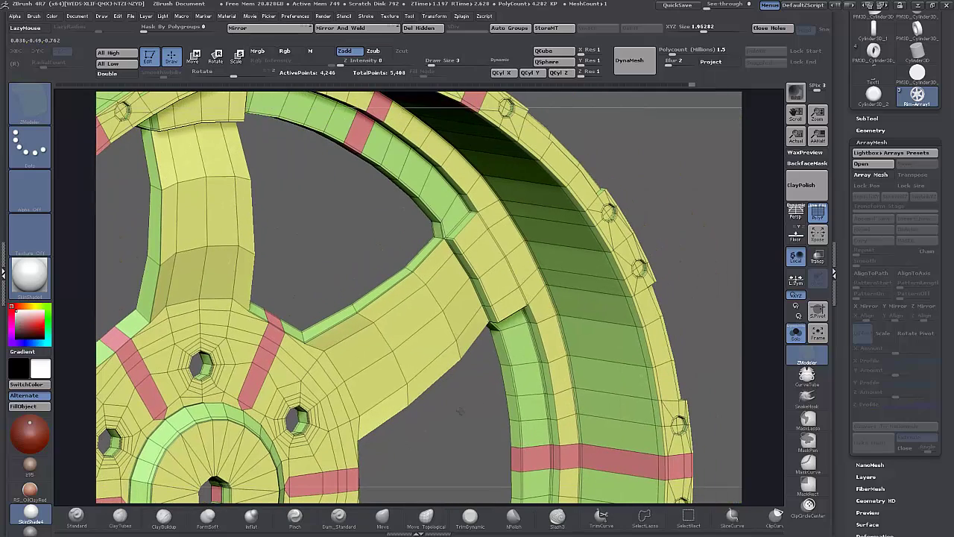
left_click(470, 189)
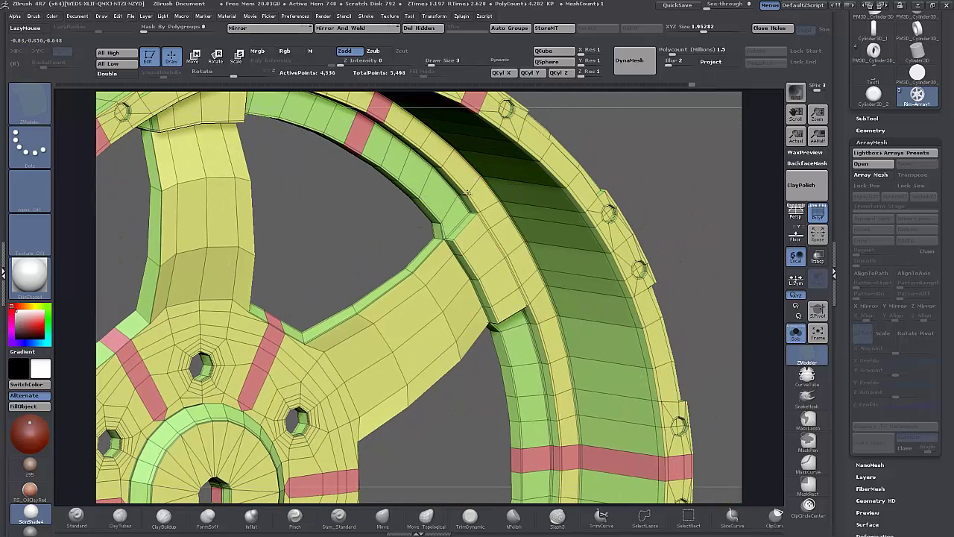
left_click(561, 248)
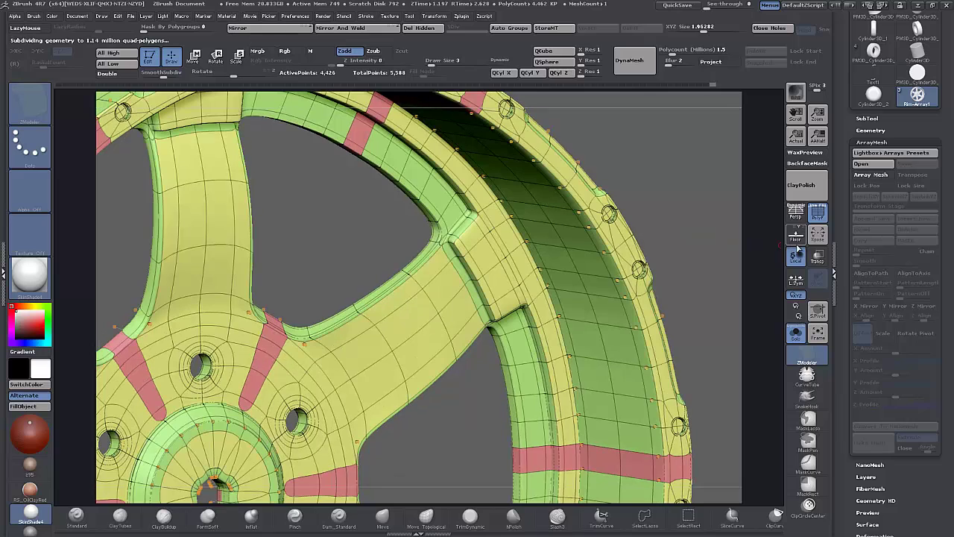
- Hide the polyframe on the smoothed rim and inspect the whole wheel from a three-quarter view
left_click(818, 213)
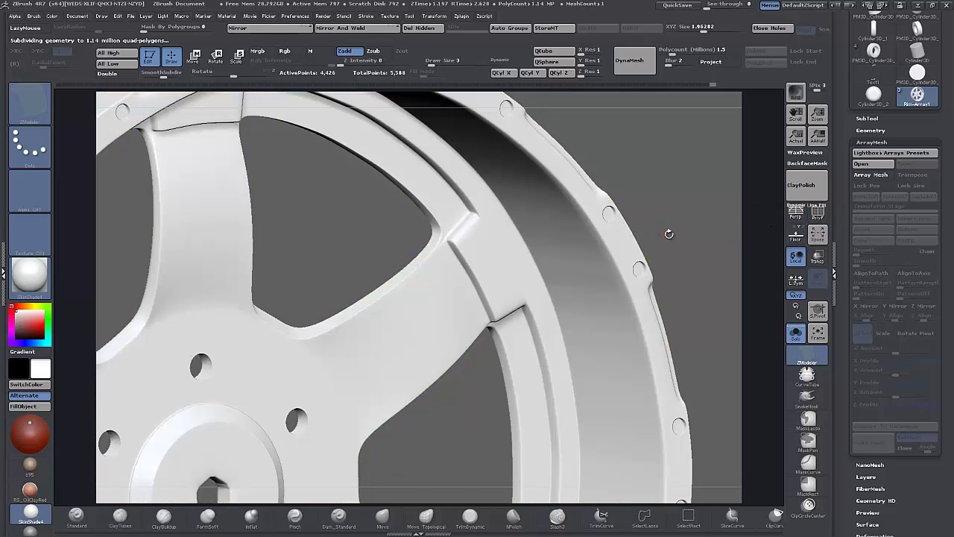
left_click_drag(669, 234, 652, 119, "alt")
left_click_drag(632, 213, 675, 196)
- Rename the active wheel subtool to Rim
left_click_drag(845, 140, 856, 221)
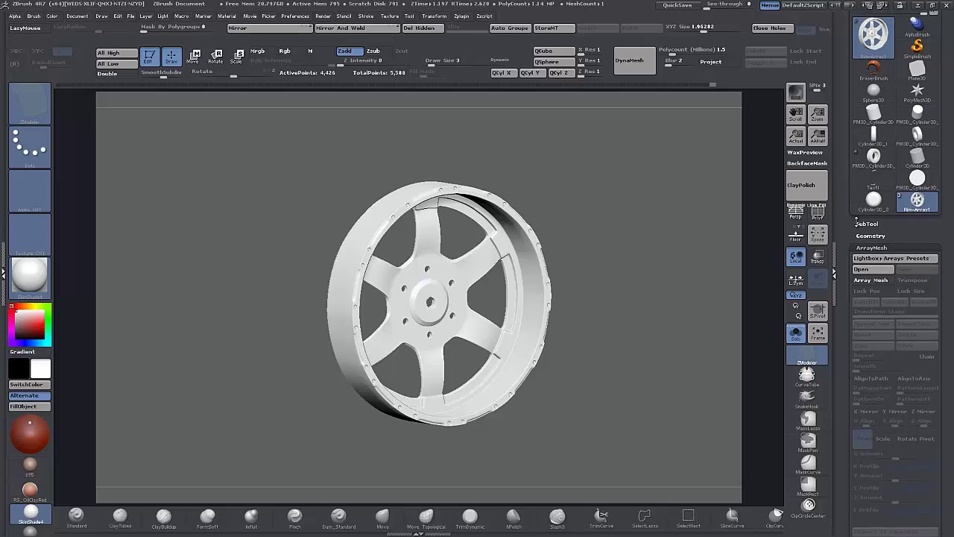
left_click(864, 224)
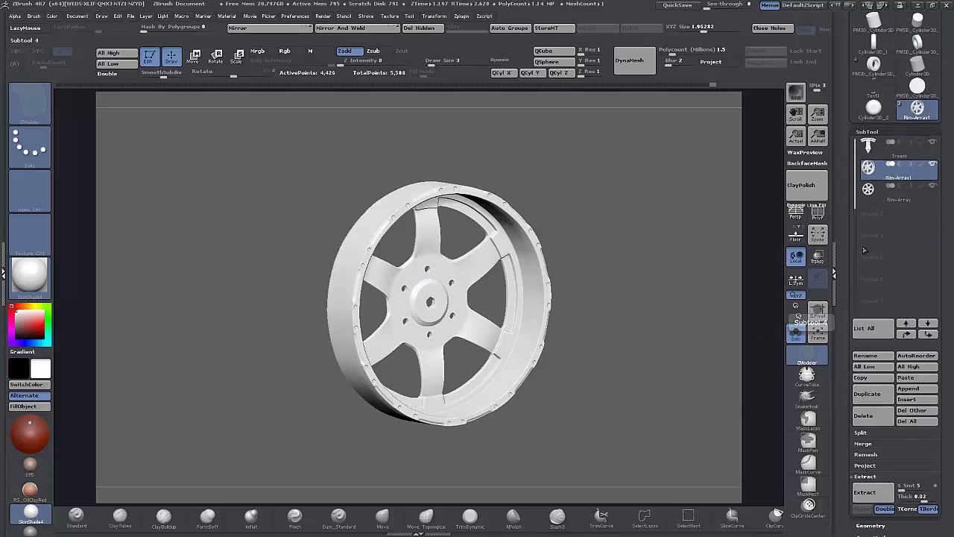
mouse_move(871, 173)
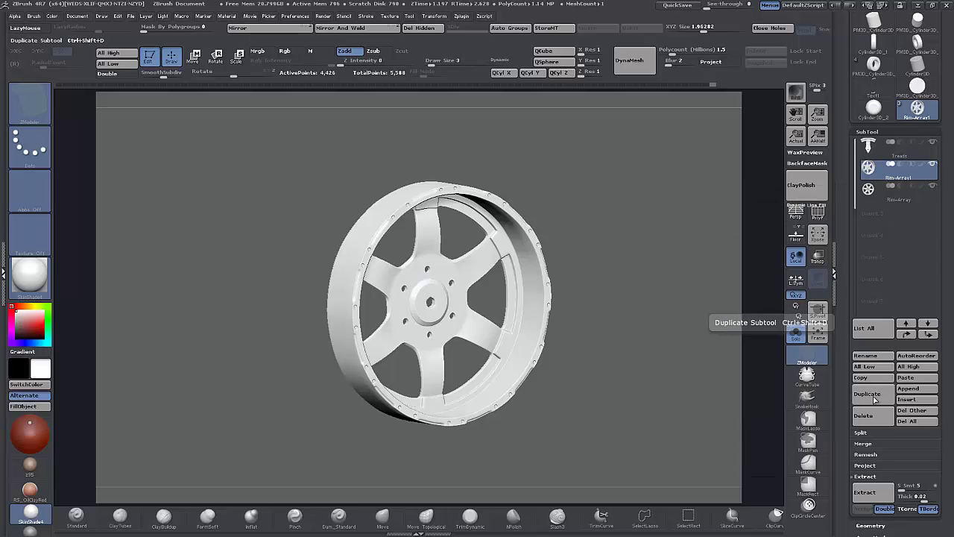
left_click(866, 356)
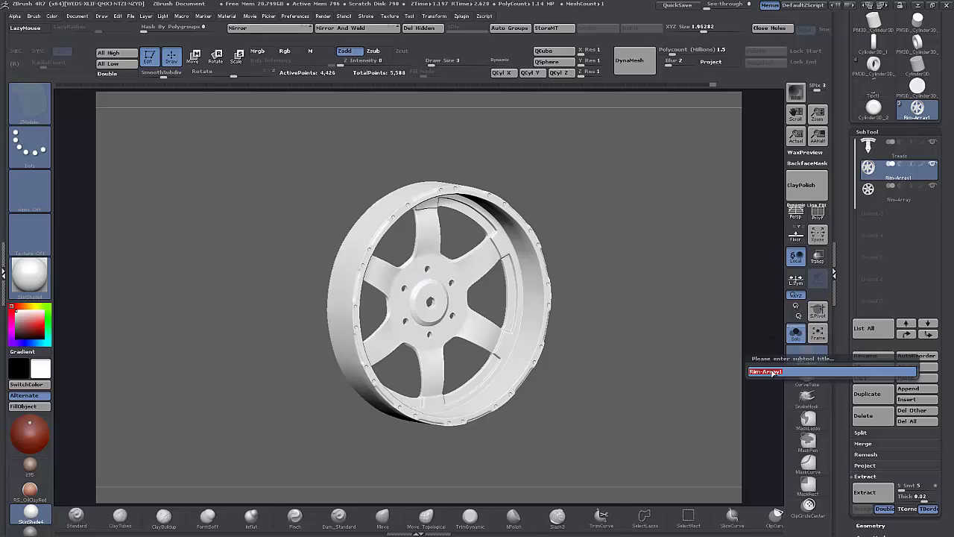
type("Rim")
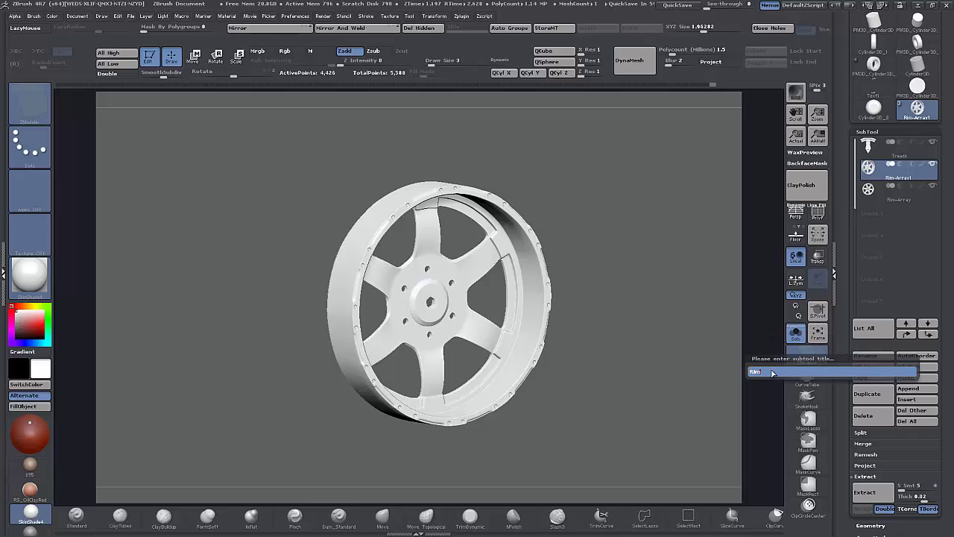
key("Return")
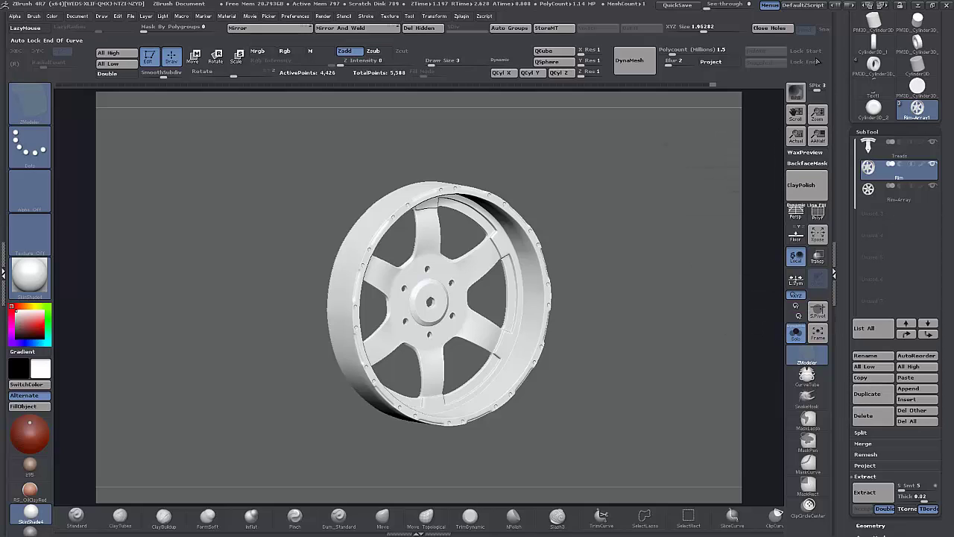
- Switch to the tire tool, turn off Solo to show all its subtools, and paste the copied Rim subtool into it
left_click(874, 65)
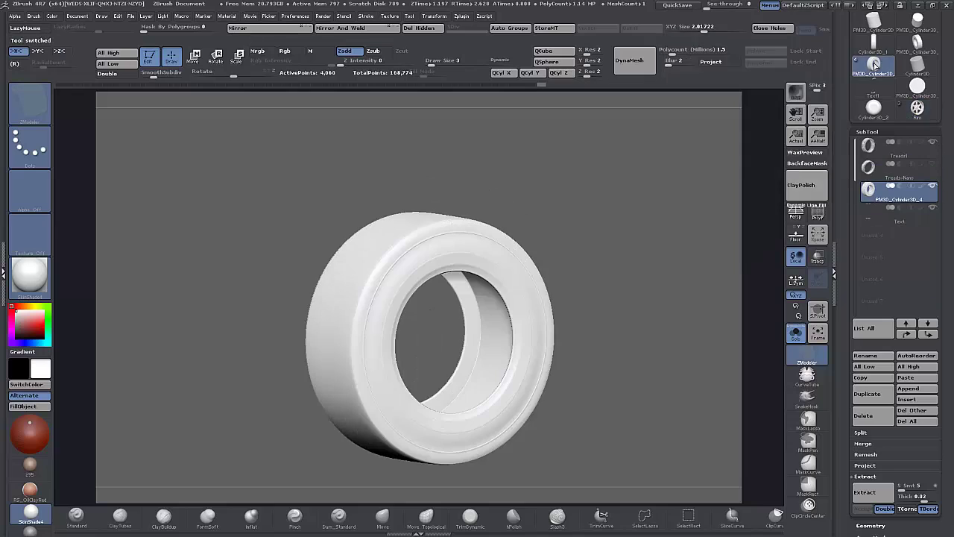
left_click_drag(656, 295, 637, 261)
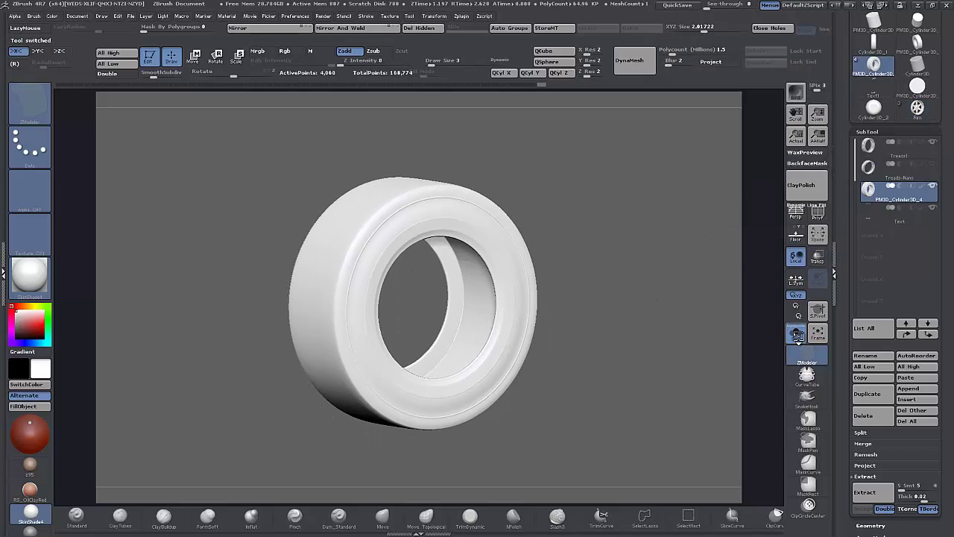
left_click(796, 336)
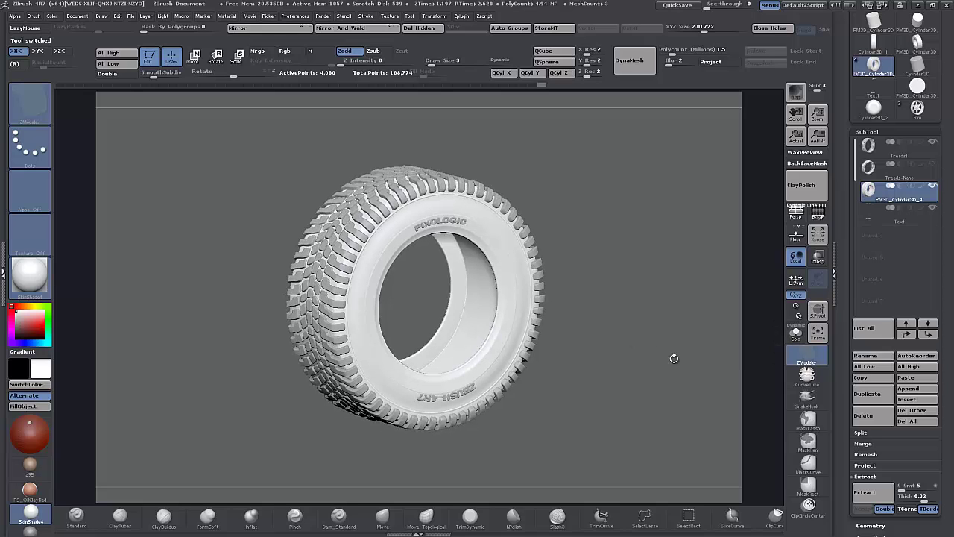
left_click(910, 378)
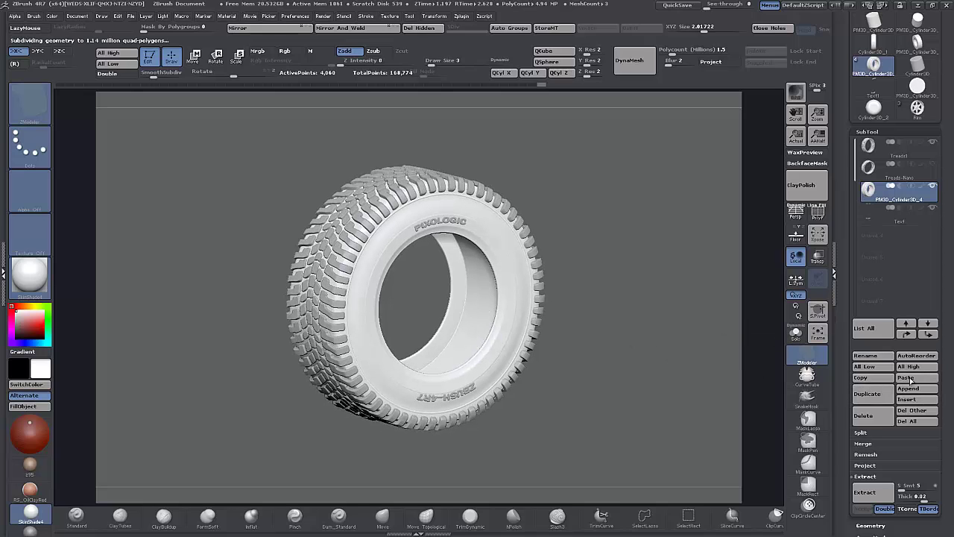
left_click_drag(675, 387, 643, 381)
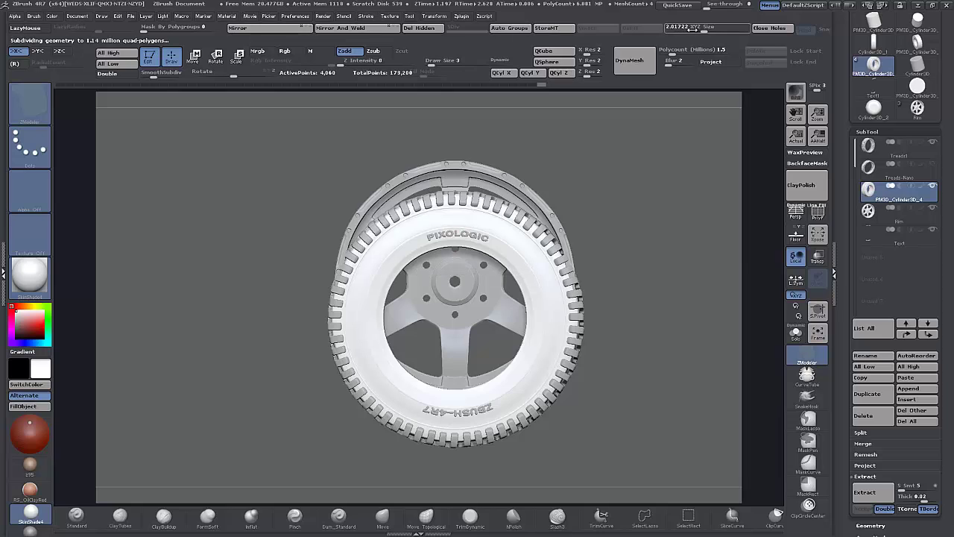
- Select the Rim subtool, move it down to the tire's center, and reduce its XYZ Size to about 1.09
left_click(194, 55)
left_click_drag(455, 163, 453, 224)
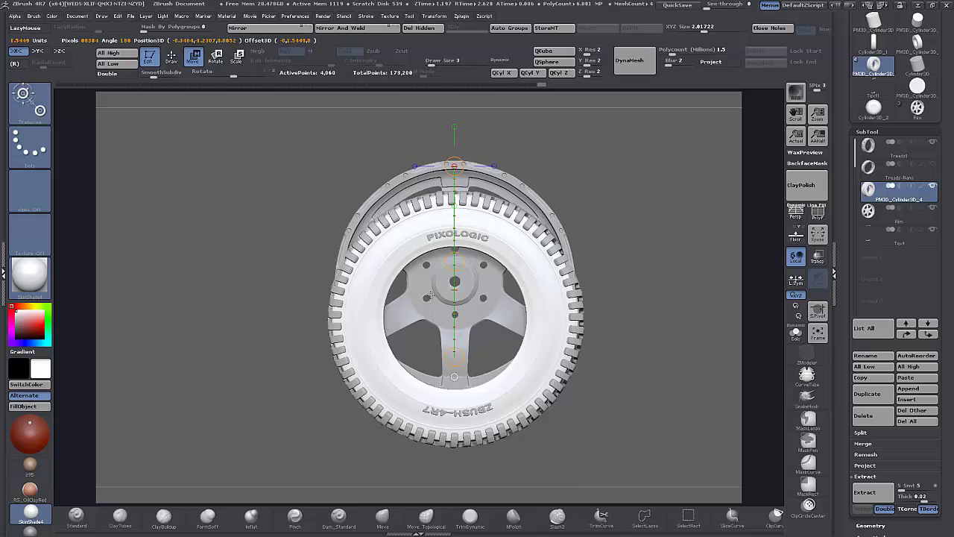
left_click(879, 214)
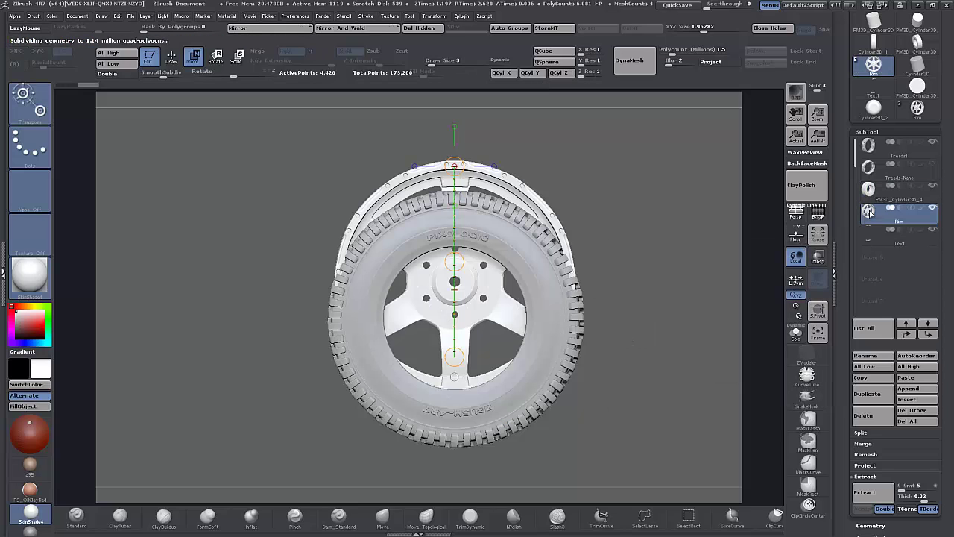
left_click_drag(454, 262, 450, 299)
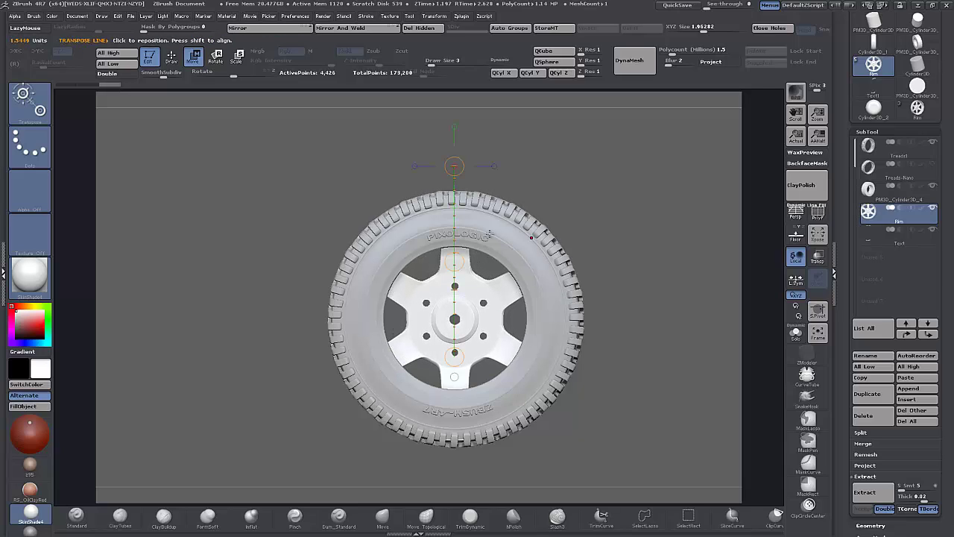
left_click(701, 30)
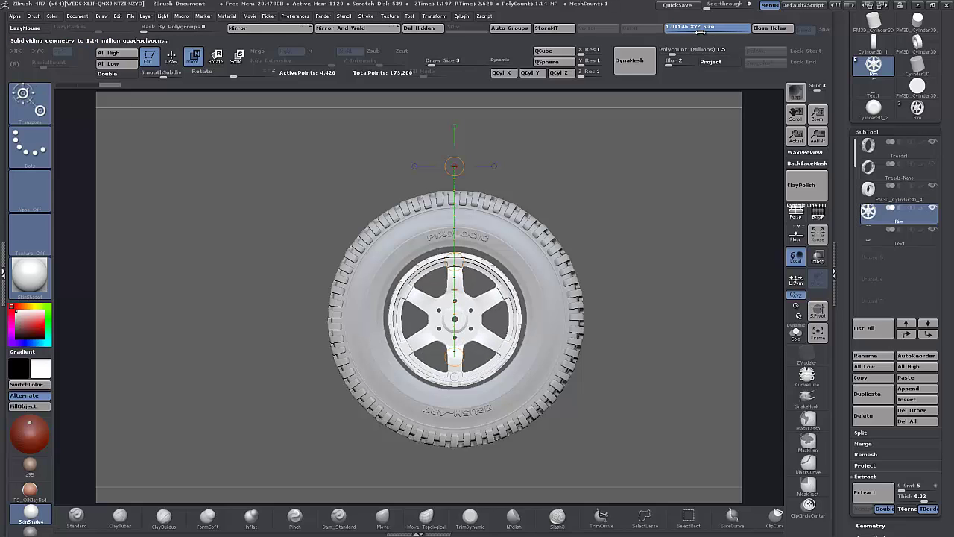
- Enlarge the rim inside the tire to an XYZ size of about 1.27
left_click(701, 30)
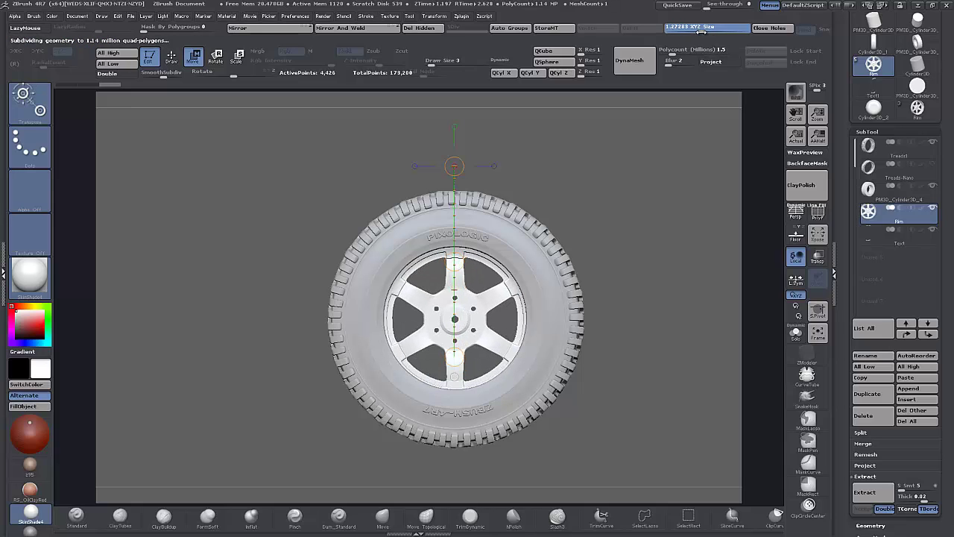
left_click(700, 31)
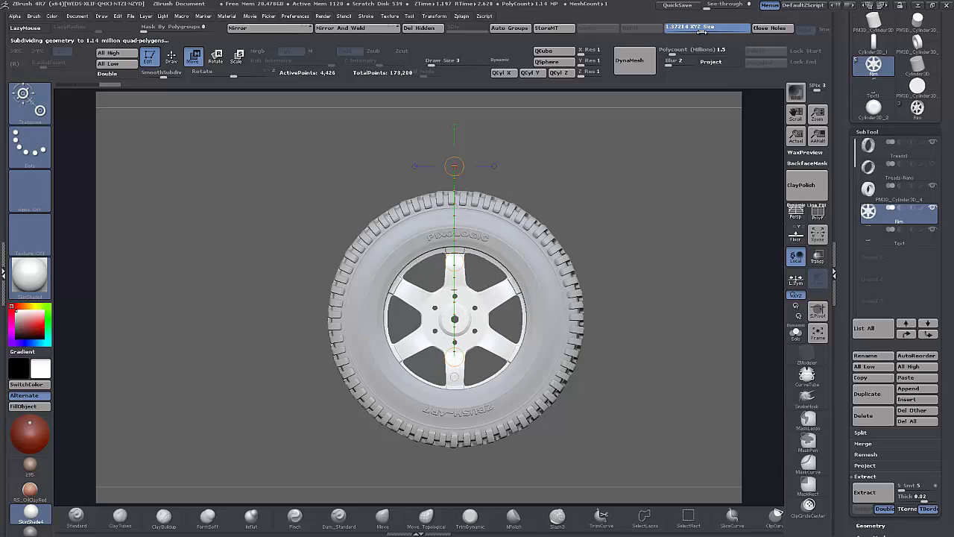
key("ctrl+shift+z")
left_click_drag(564, 140, 633, 189)
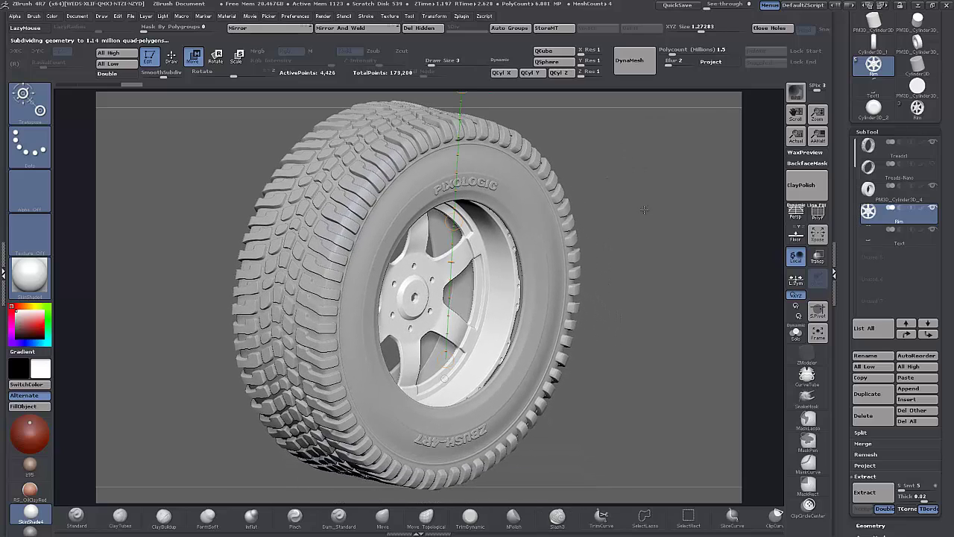
- Turn on transparency and slide the rim along the wheel's axis with a transpose line to position it within the tire
left_click_drag(594, 309, 636, 293)
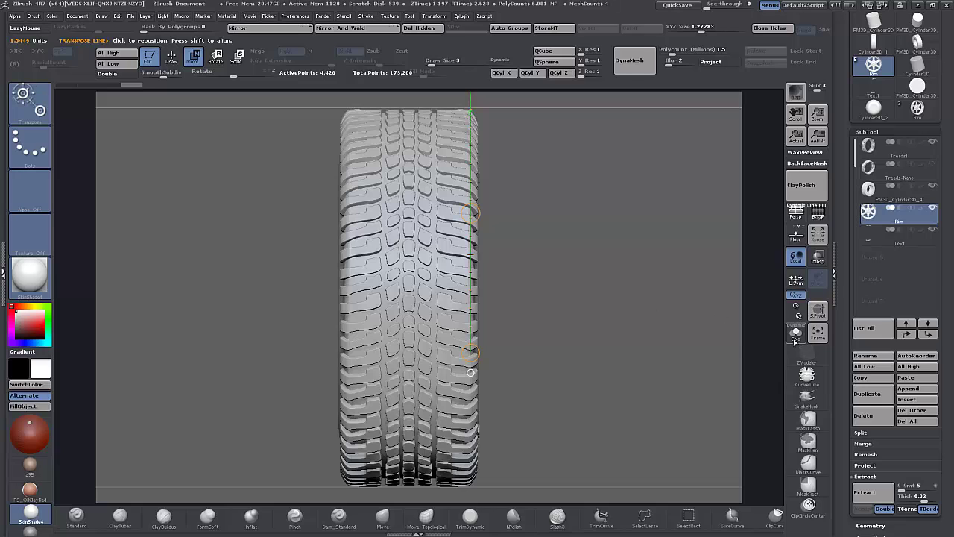
left_click(817, 256)
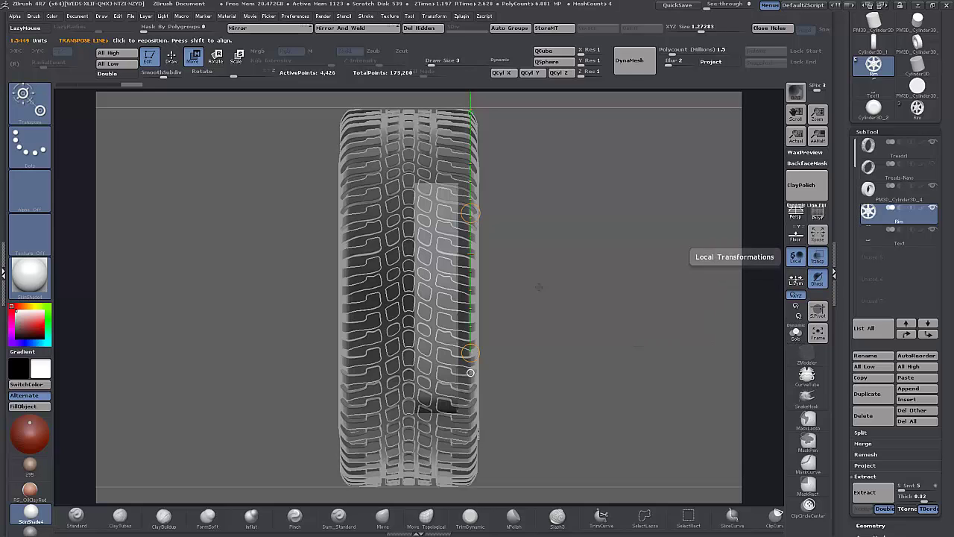
left_click_drag(415, 279, 458, 281)
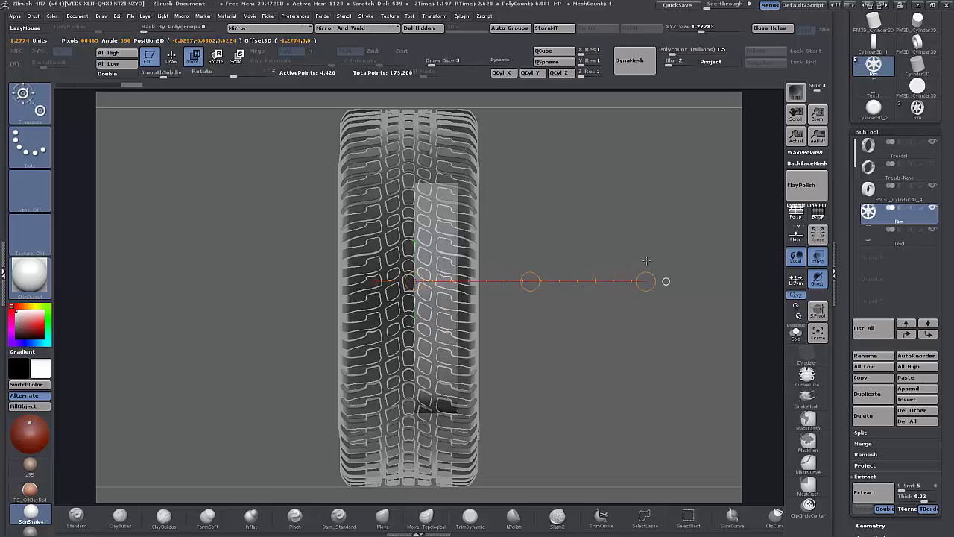
left_click_drag(706, 281, 693, 281)
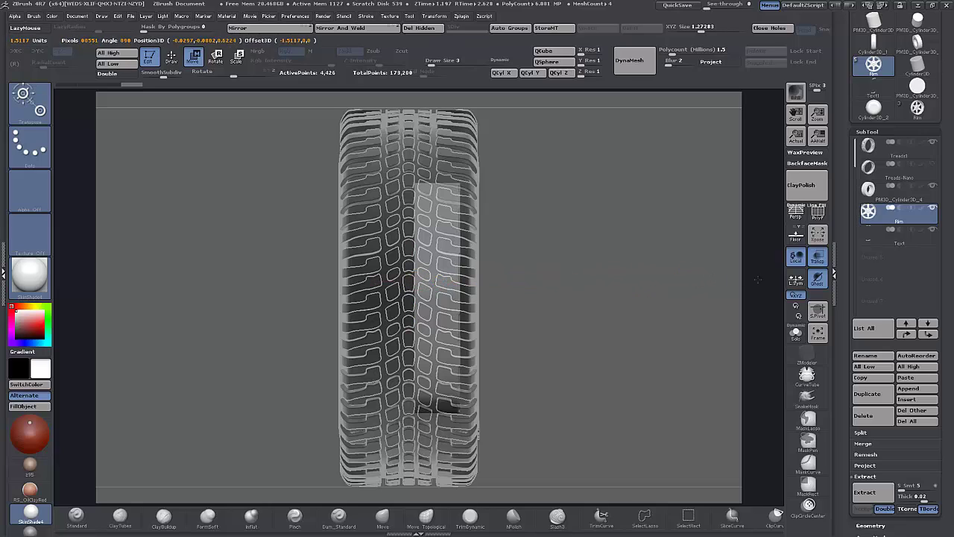
left_click_drag(758, 280, 832, 280)
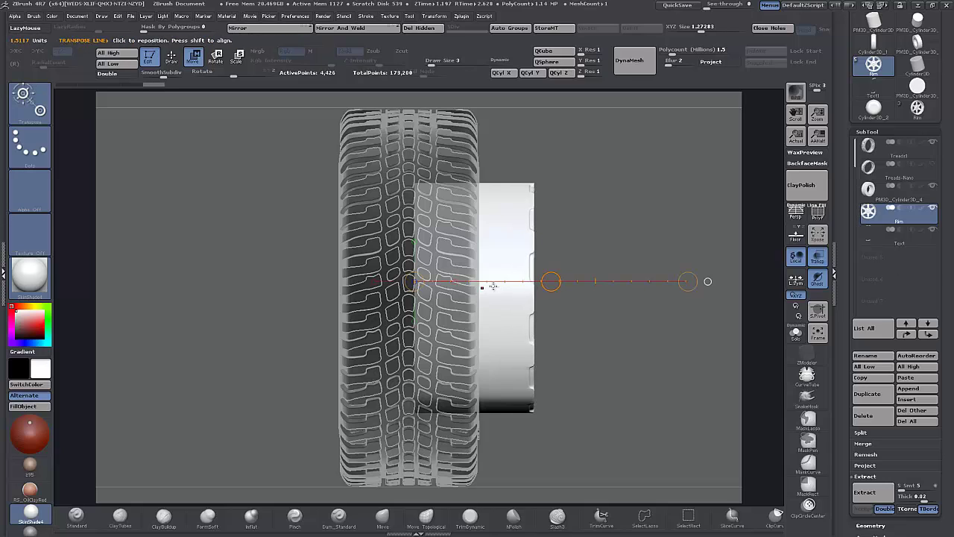
left_click_drag(557, 285, 516, 362)
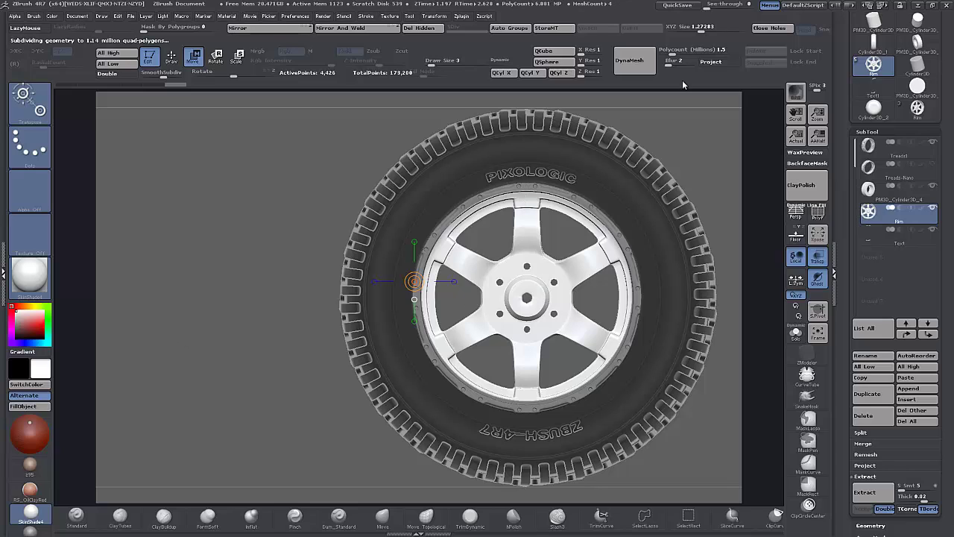
- Set the rim's XYZ size to 1.1
left_click(699, 27)
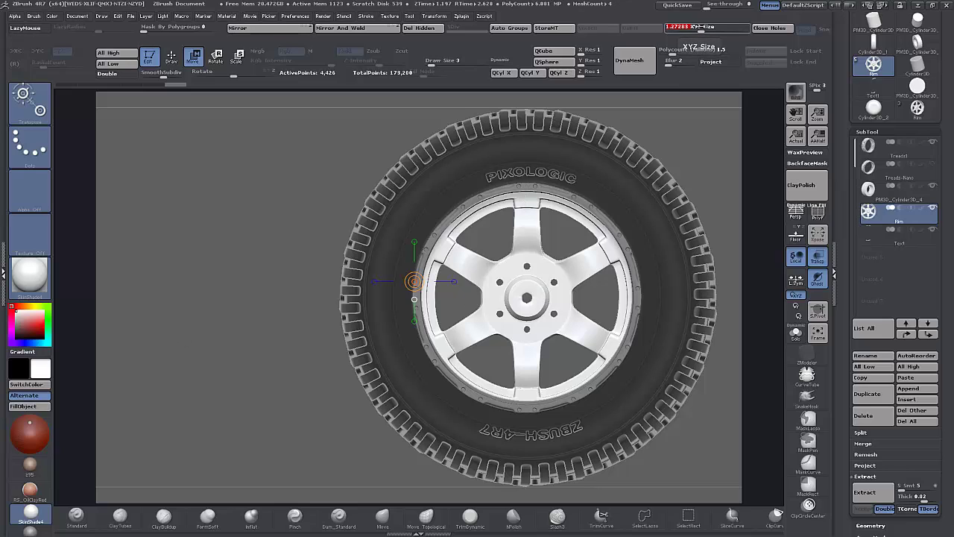
type("1.1")
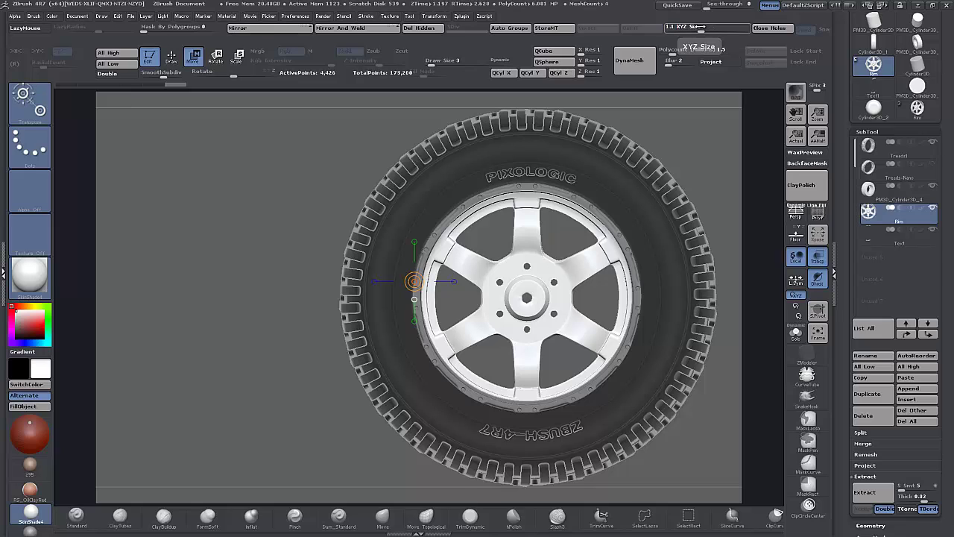
key("Return")
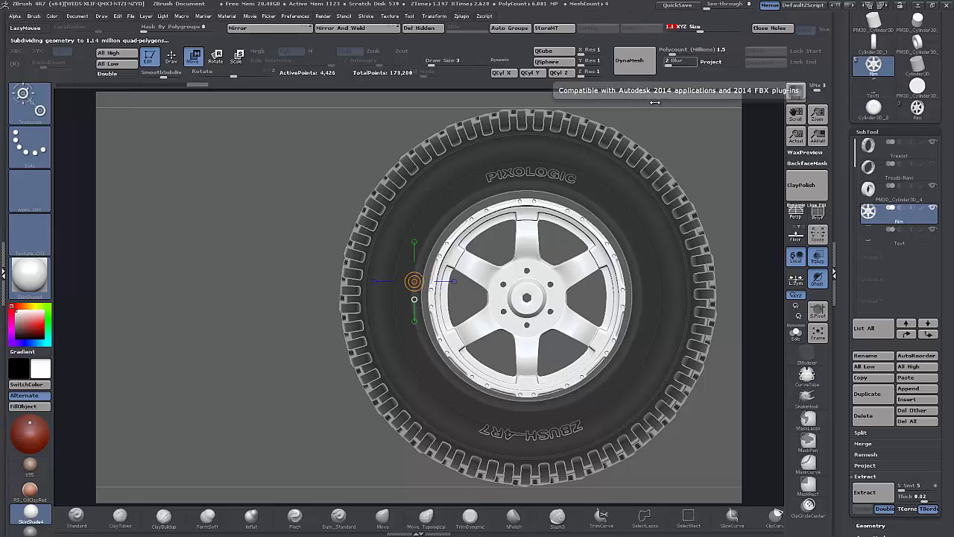
- Centre the rim in the tire opening with small vertical and horizontal transpose moves in the front view
left_click_drag(254, 331, 239, 327, "alt")
left_click_drag(509, 290, 509, 173)
left_click_drag(508, 231, 507, 229)
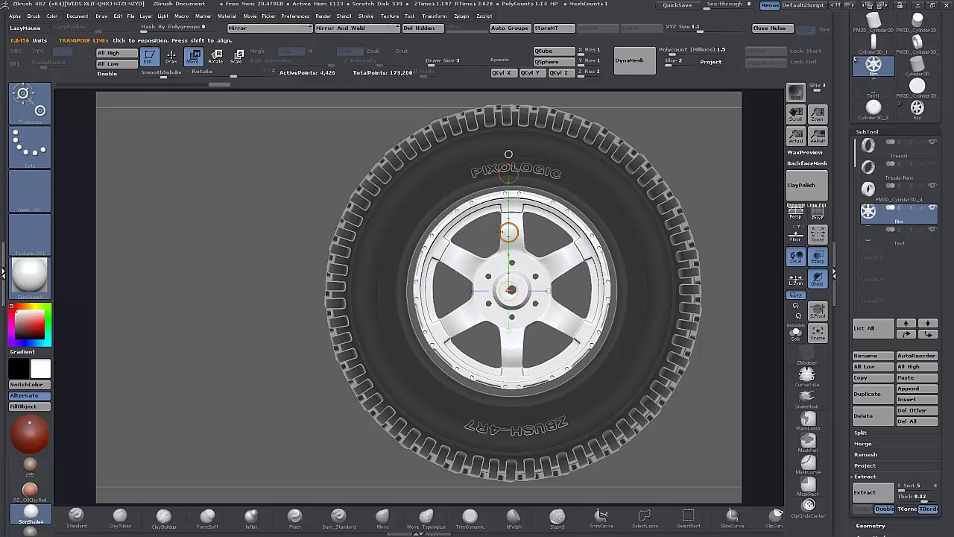
left_click_drag(508, 154, 371, 290, "shift")
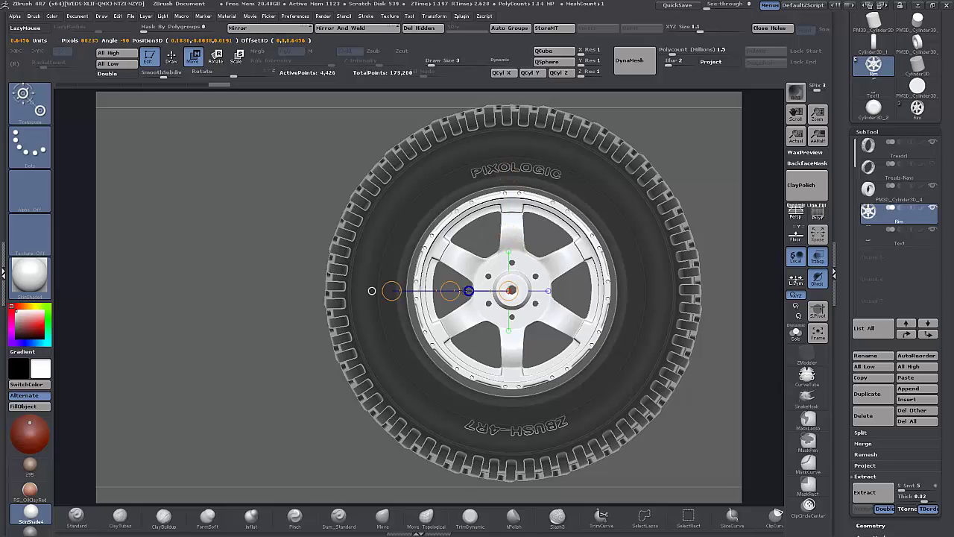
left_click(391, 291)
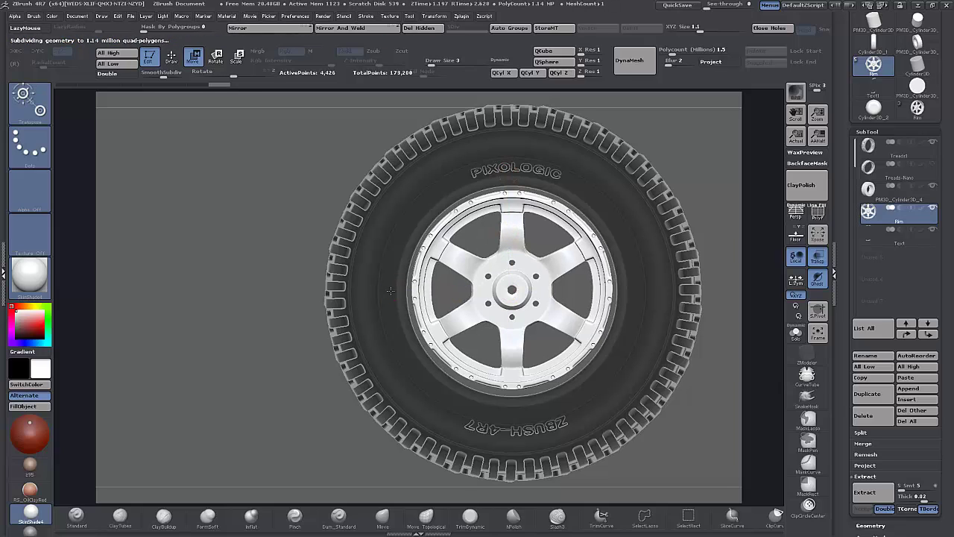
left_click_drag(451, 291, 450, 291)
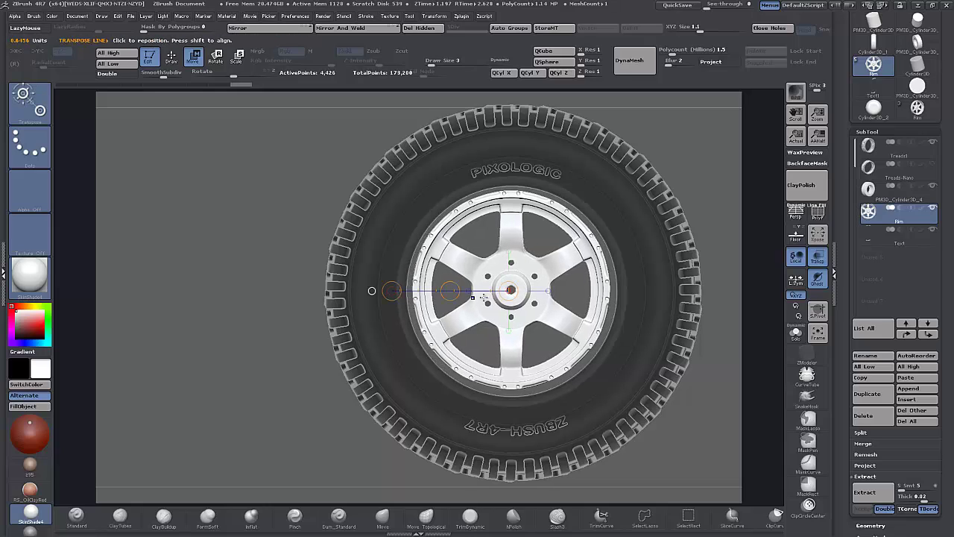
left_click(508, 330)
left_click_drag(510, 351, 510, 352)
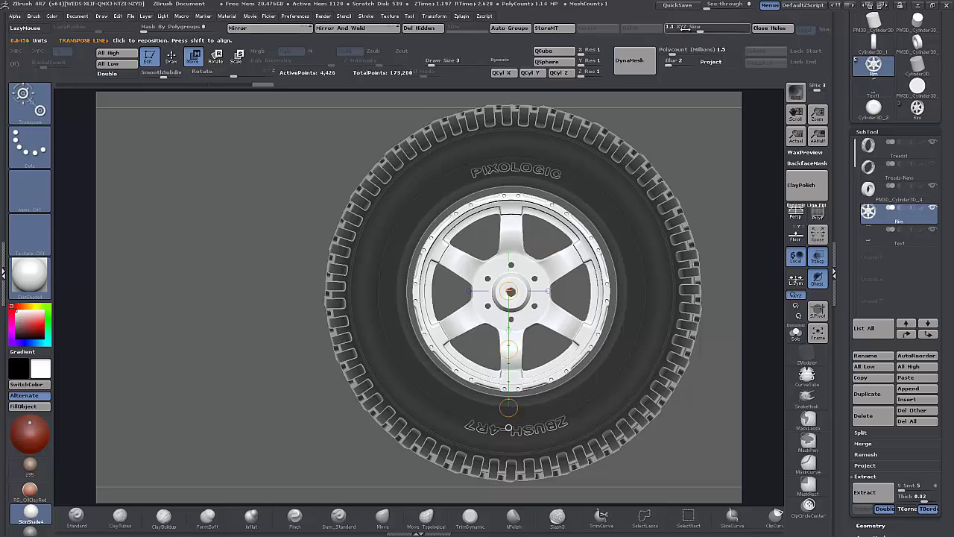
- Set the rim's XYZ size to 1.15 and nudge it vertically to fine-tune its centring in the tire
key("Return")
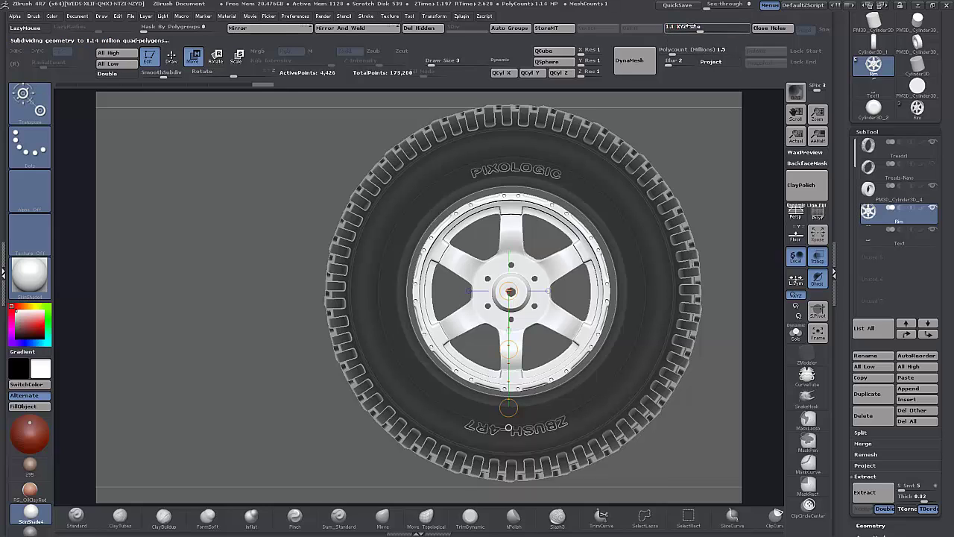
left_click(693, 26)
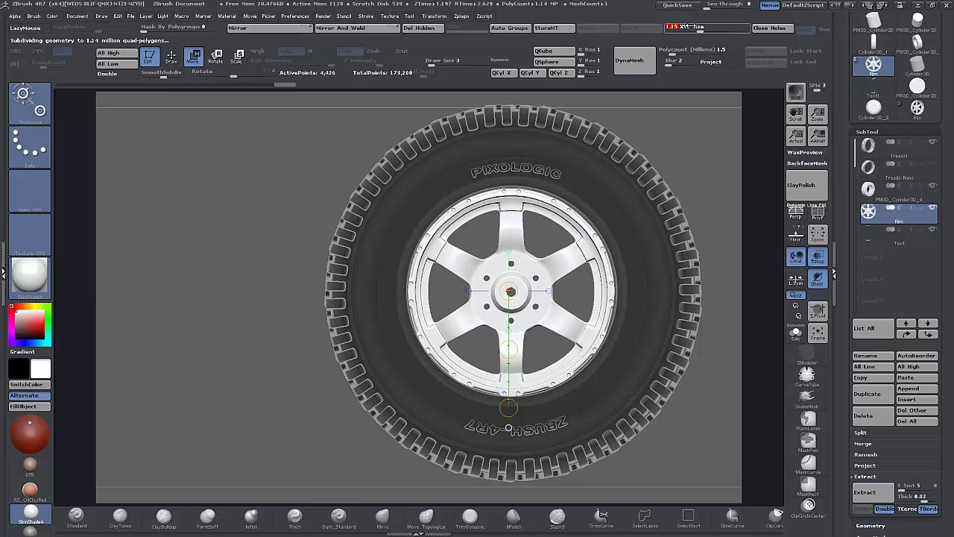
left_click(508, 350)
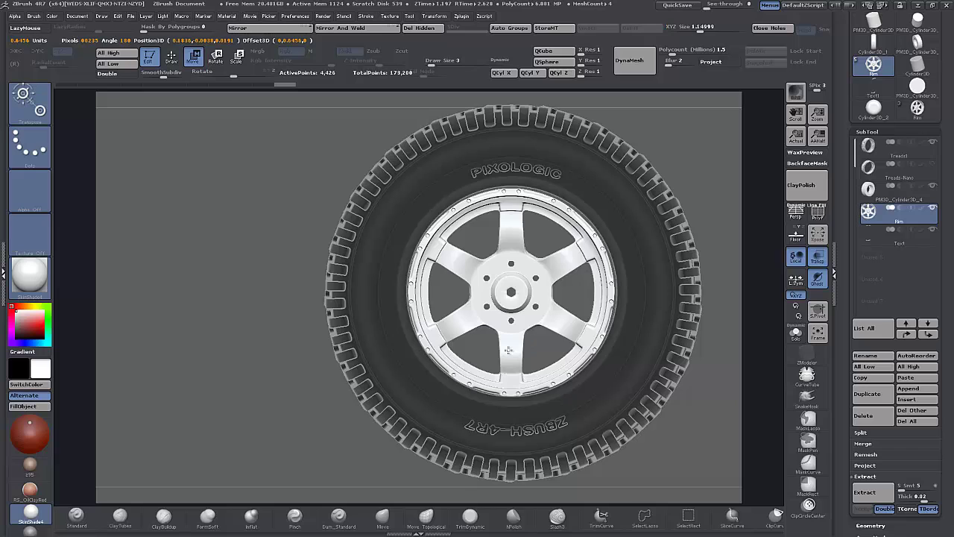
left_click_drag(509, 350, 509, 347)
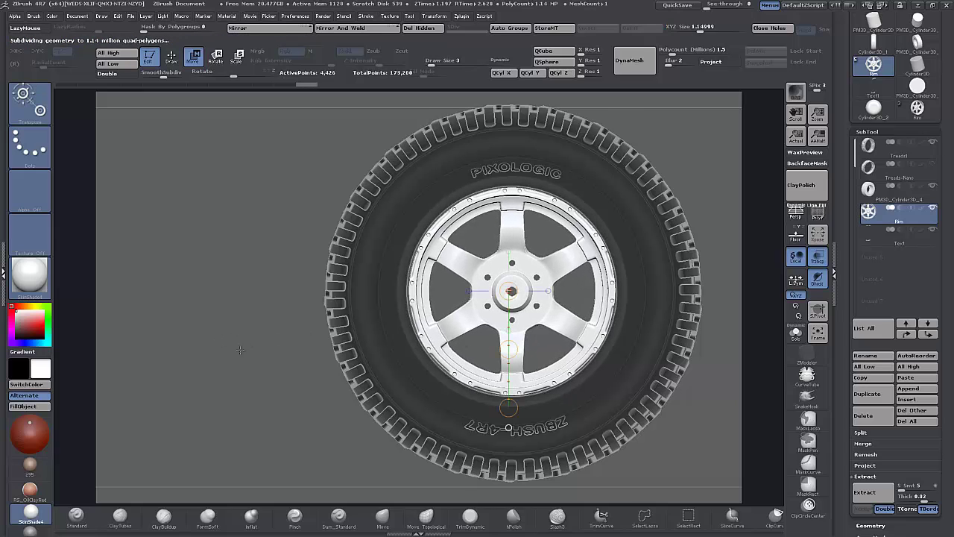
- Turn off transparency and move the rim outward along the wheel's axis until its lip meets the tire's sidewall
left_click_drag(240, 350, 732, 316)
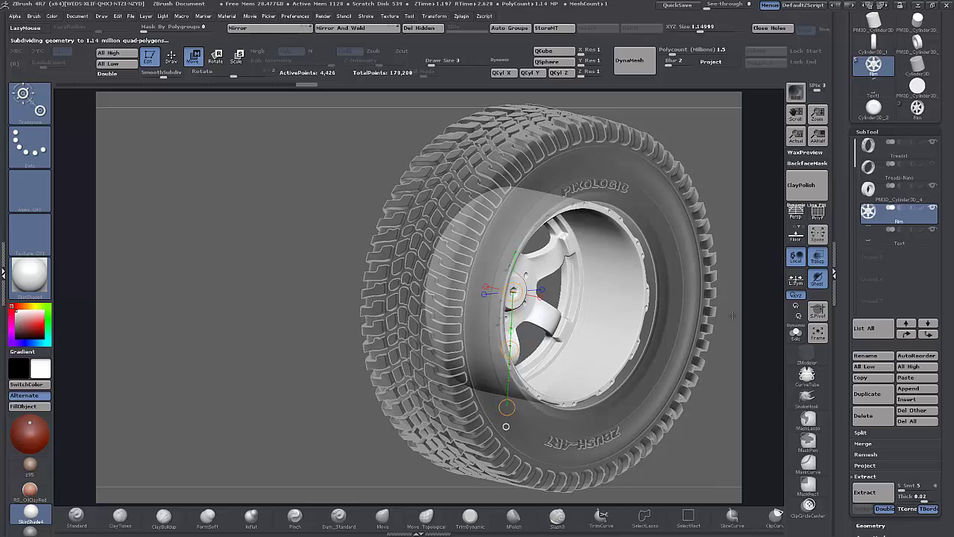
left_click(817, 256)
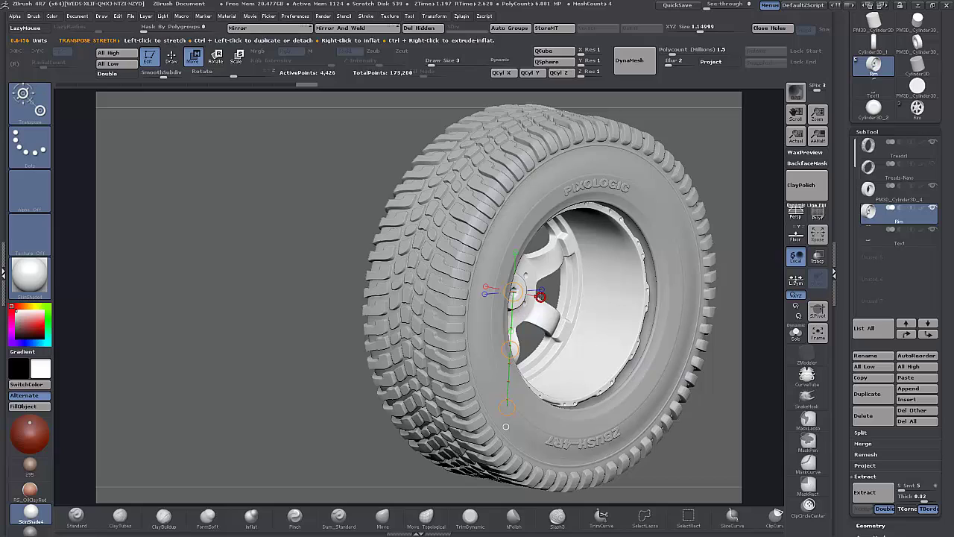
left_click_drag(514, 291, 594, 307)
key("ctrl+d")
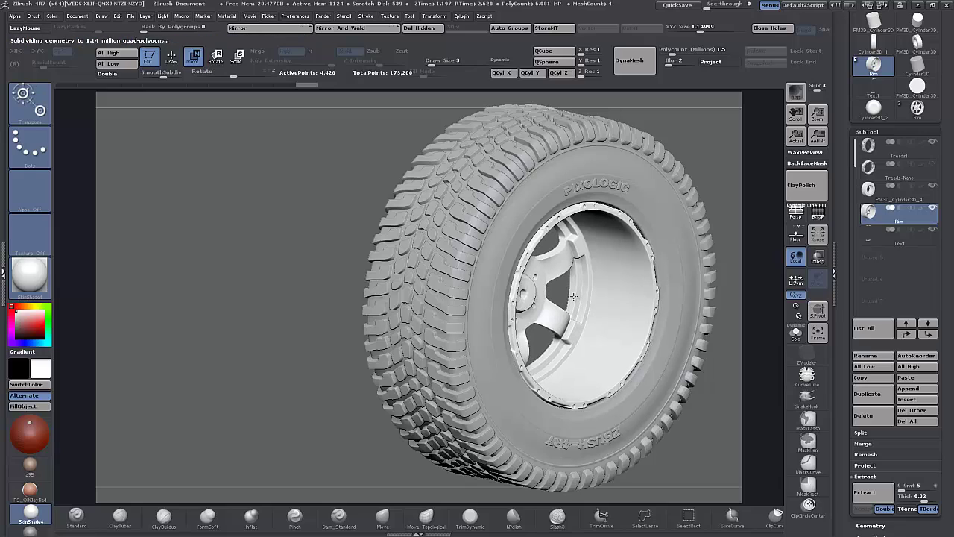
mouse_move(277, 319)
left_mouse_down()
mouse_move(266, 317)
mouse_move(277, 337)
mouse_move(272, 320)
mouse_move(275, 328)
left_mouse_up()
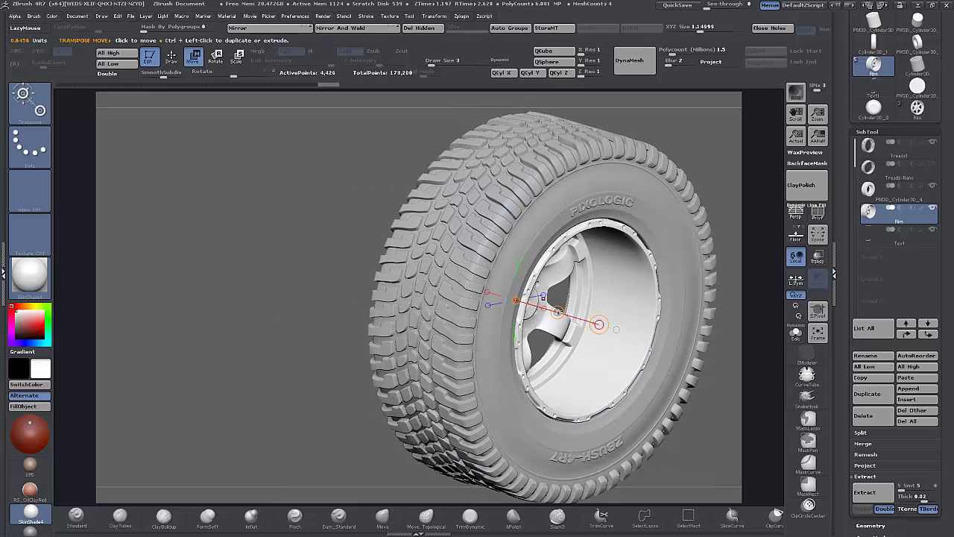
left_click_drag(560, 310, 566, 311)
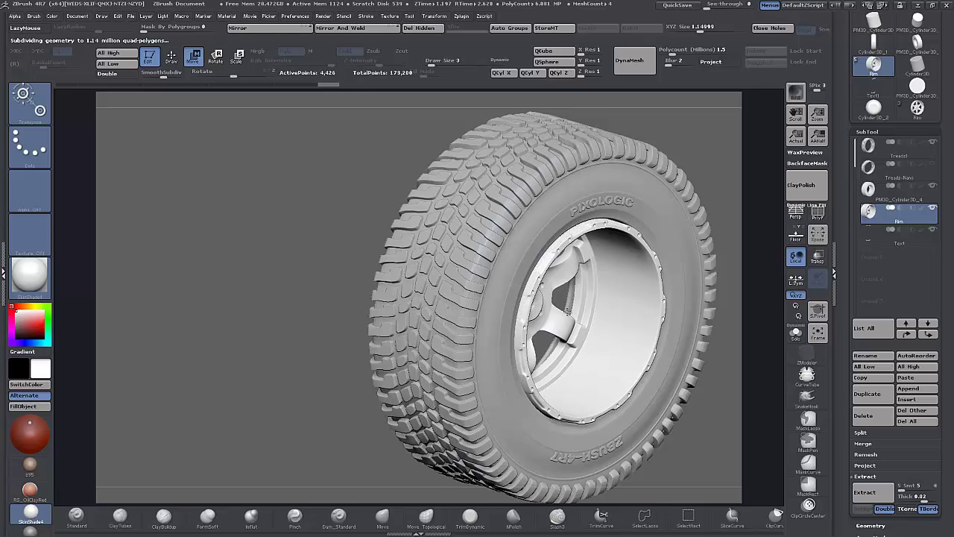
- Show the rim's polygon wireframe and turn off its smooth subdivision preview for a close view of the outer lip
left_click(817, 214)
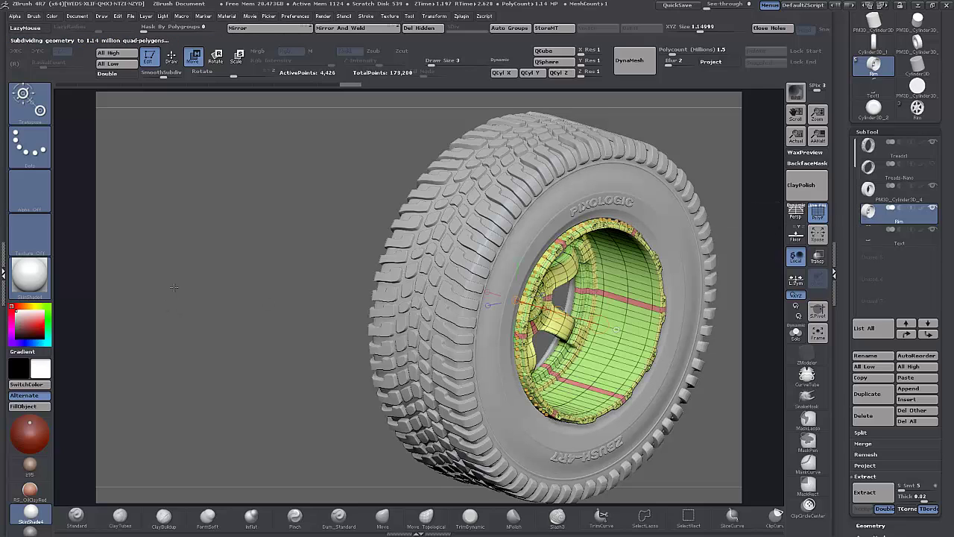
left_click_drag(173, 292, 177, 333, "alt")
key("shift+d")
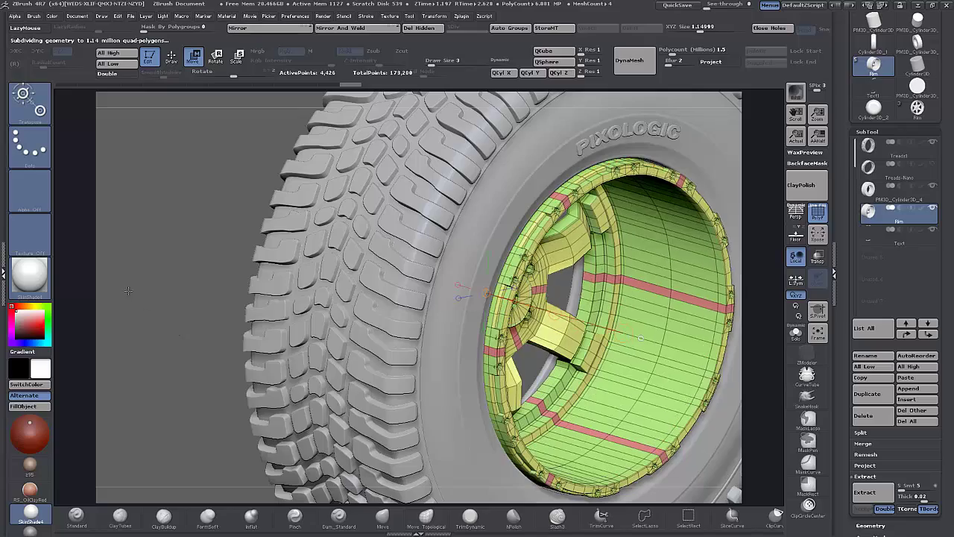
left_click_drag(147, 275, 130, 252, "alt")
left_click_drag(774, 295, 759, 294)
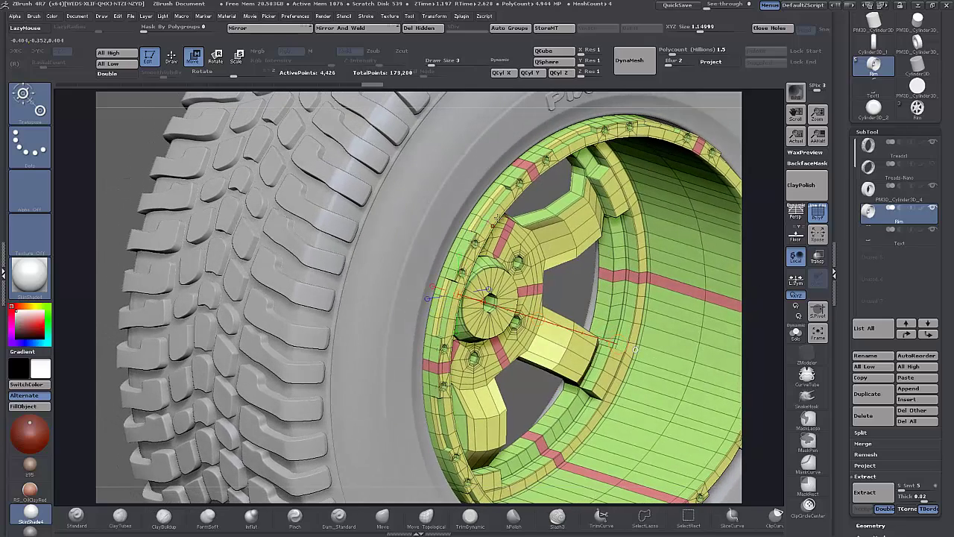
- Extrude the rim's outer lip with ZModeler's QMesh action on Flat Island, undoing the second extrusion
key("q")
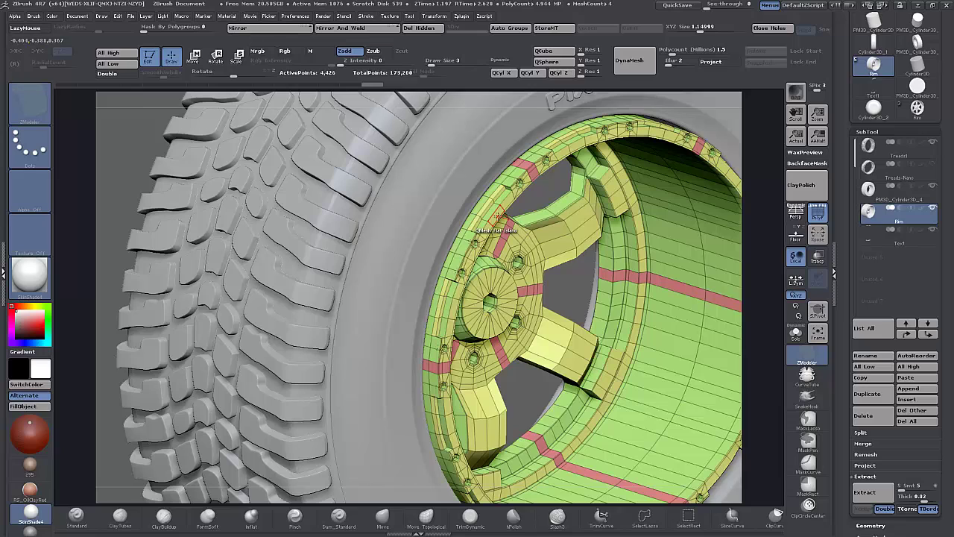
left_click(503, 215)
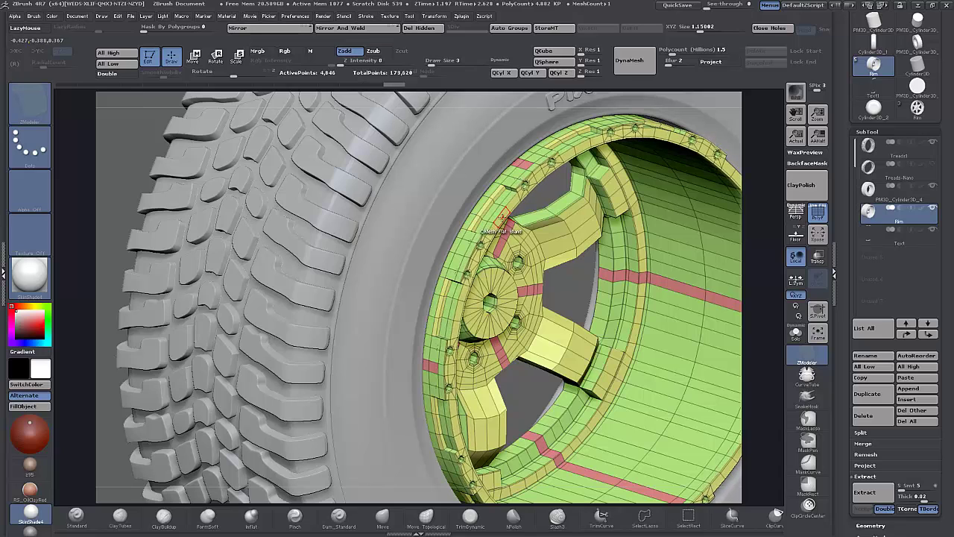
left_click(503, 217)
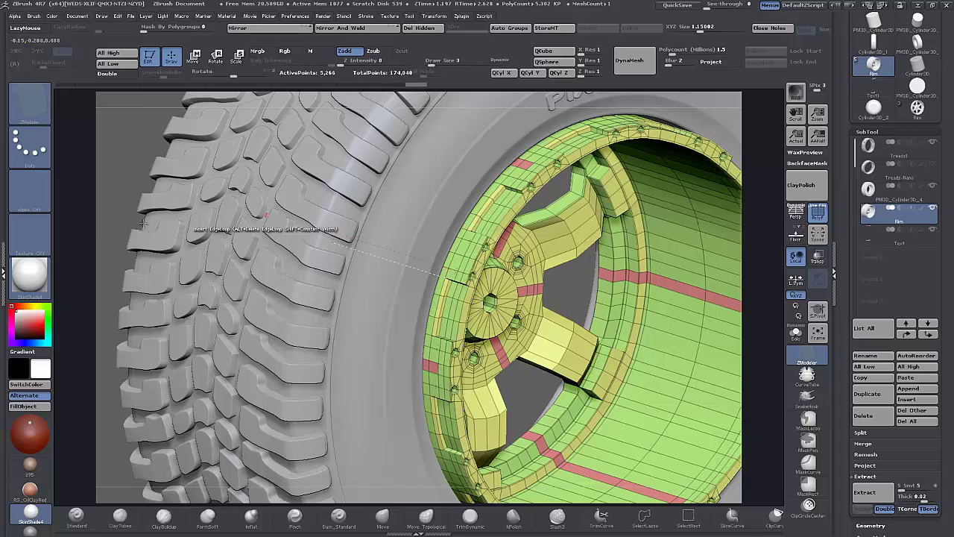
left_click_drag(79, 214, 88, 313, "alt")
key("ctrl+z")
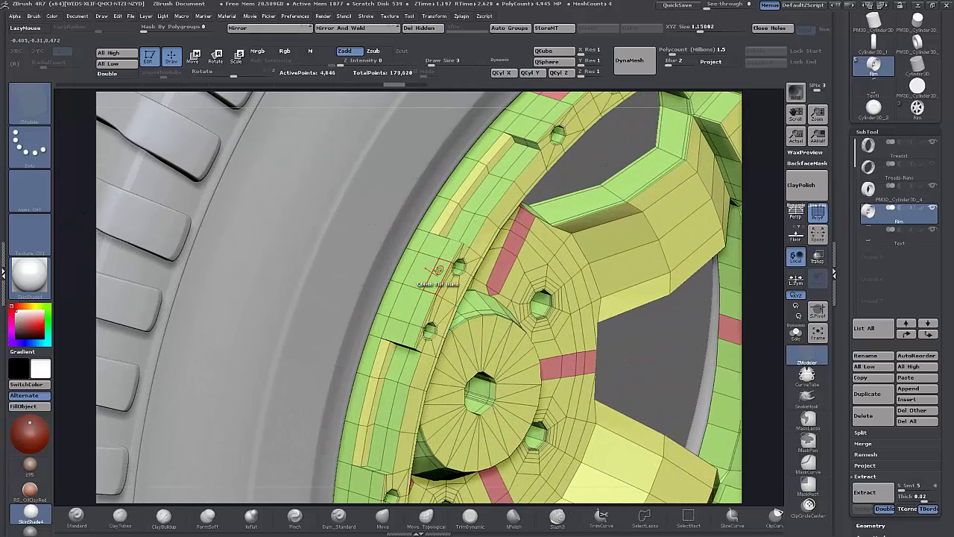
- Assign the polygon loop beside the bolt holes on the rim's outer lip its own polygroup with ZModeler's Polygroup action on Polyloop
key("space")
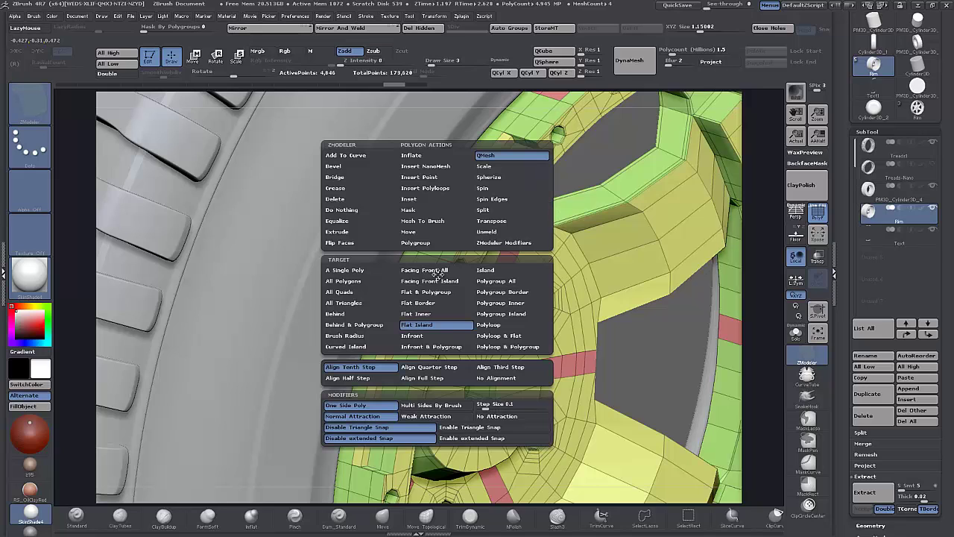
left_click(425, 243)
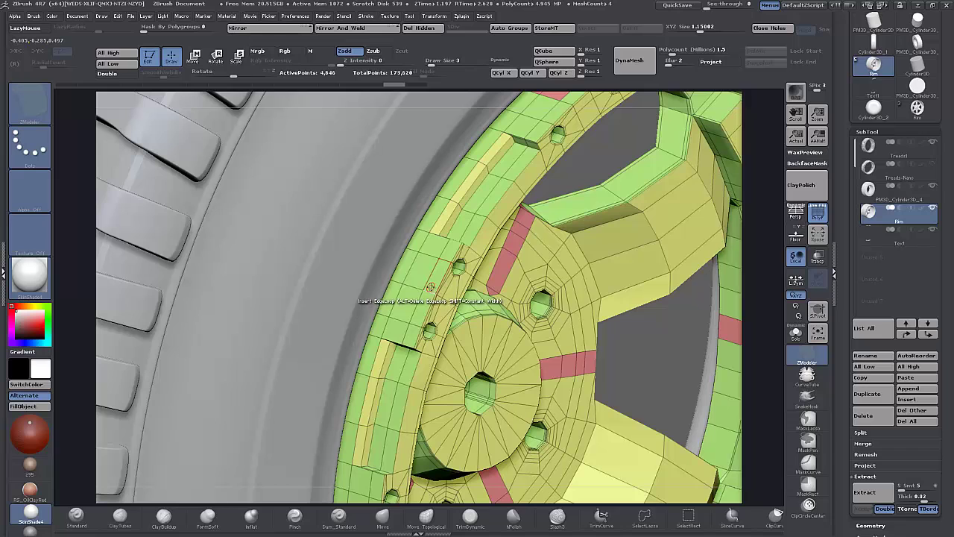
left_click(432, 283)
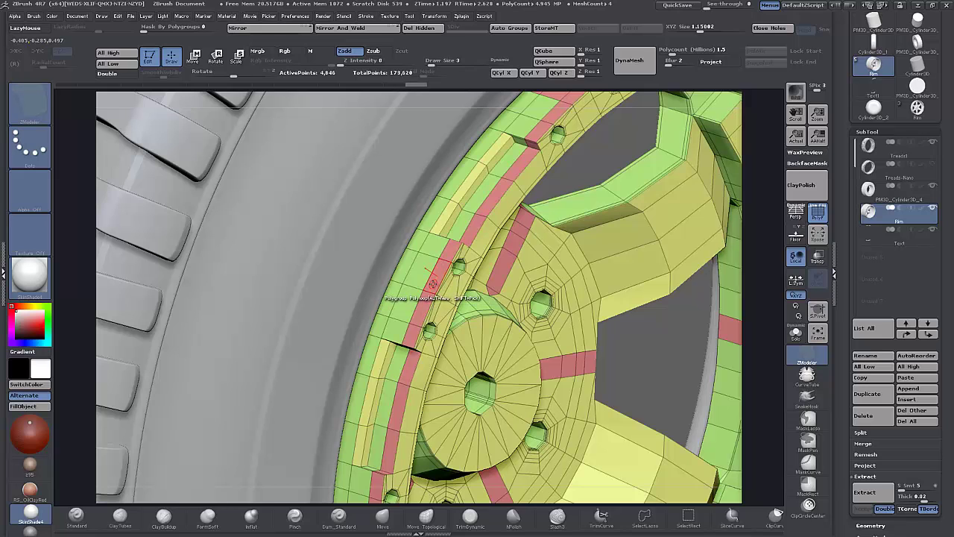
left_click_drag(766, 295, 780, 316)
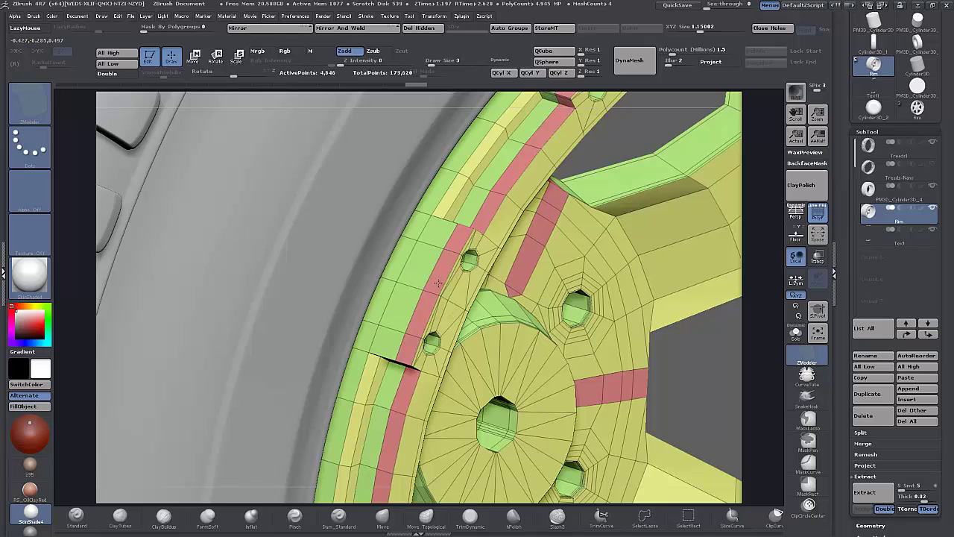
left_click(437, 282)
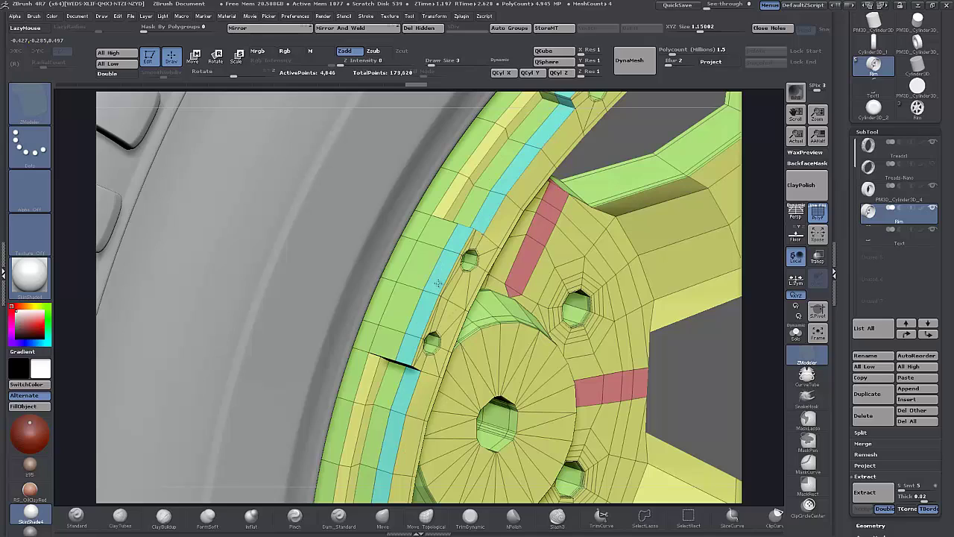
- Extrude the newly grouped lip band outward with ZModeler's QMesh action on Polygroup Island
left_click_drag(771, 279, 772, 320)
key("space")
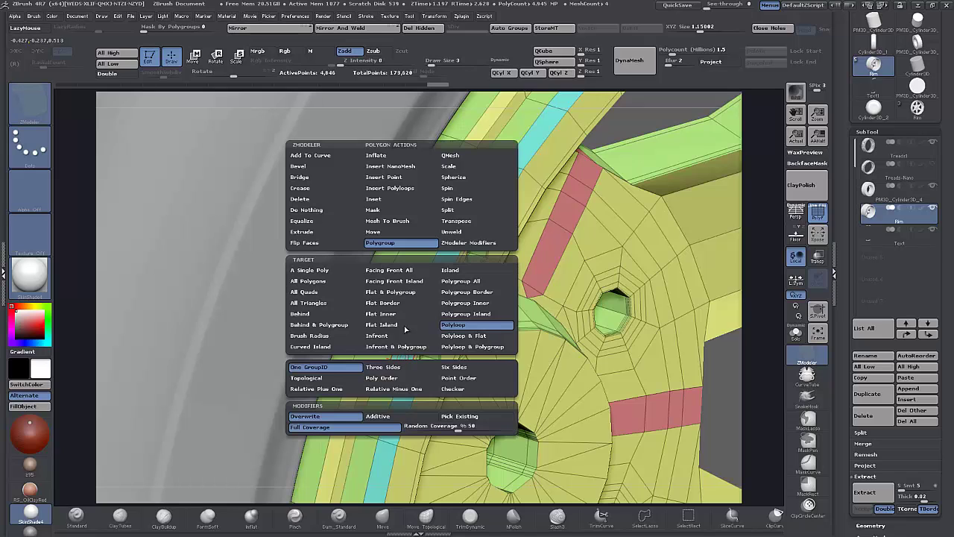
left_click(451, 155)
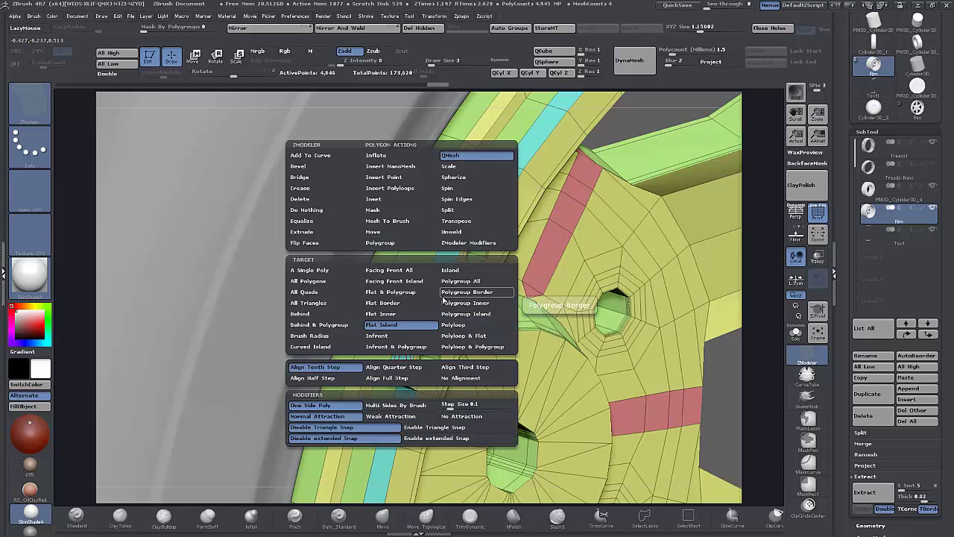
left_click(465, 313)
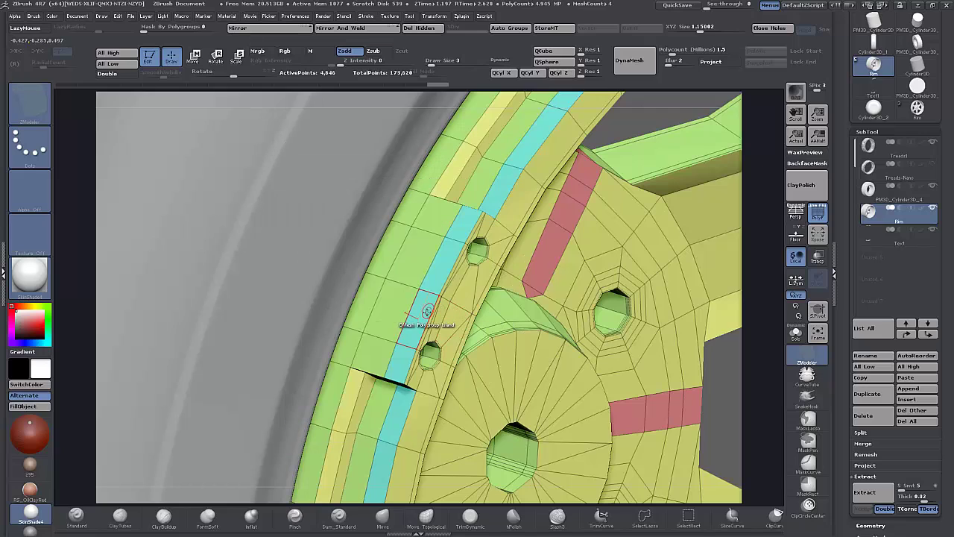
left_click_drag(425, 311, 424, 297)
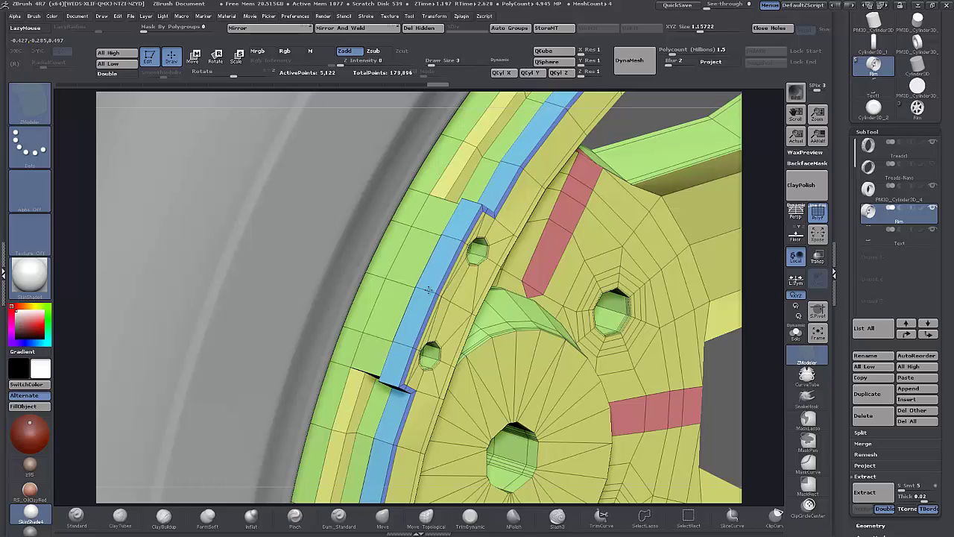
left_click_drag(430, 287, 425, 295)
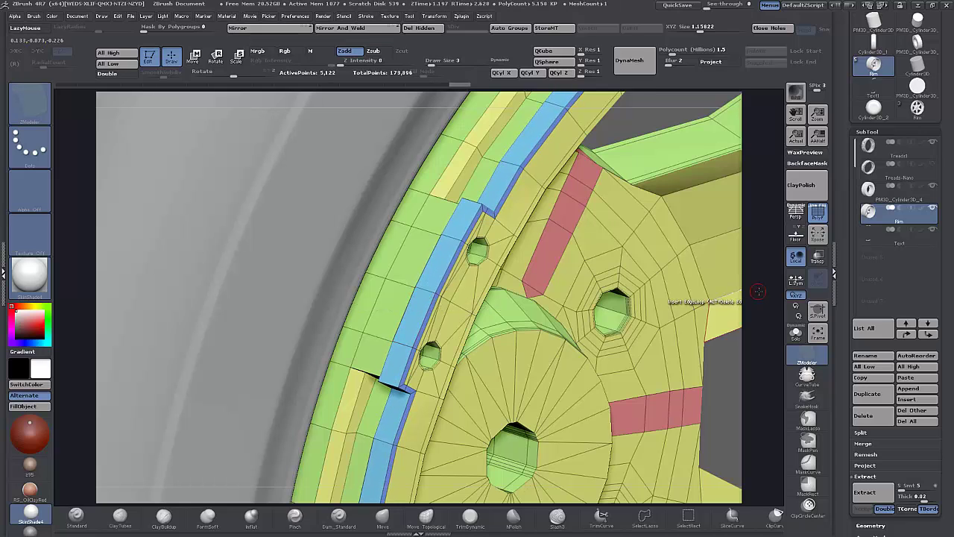
- Insert two edge loops along the narrow side of the extruded lip band
left_click_drag(756, 290, 756, 332)
left_click(431, 289)
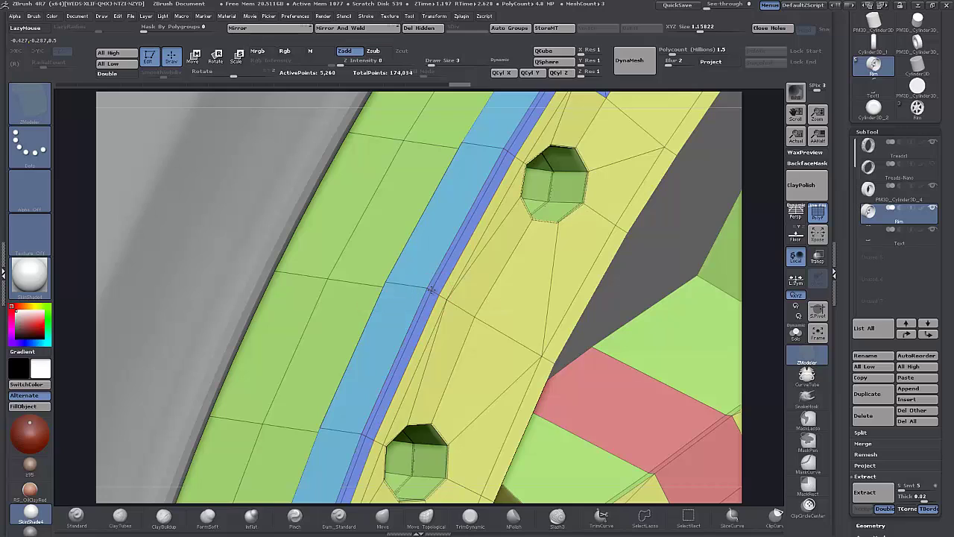
left_click(422, 288)
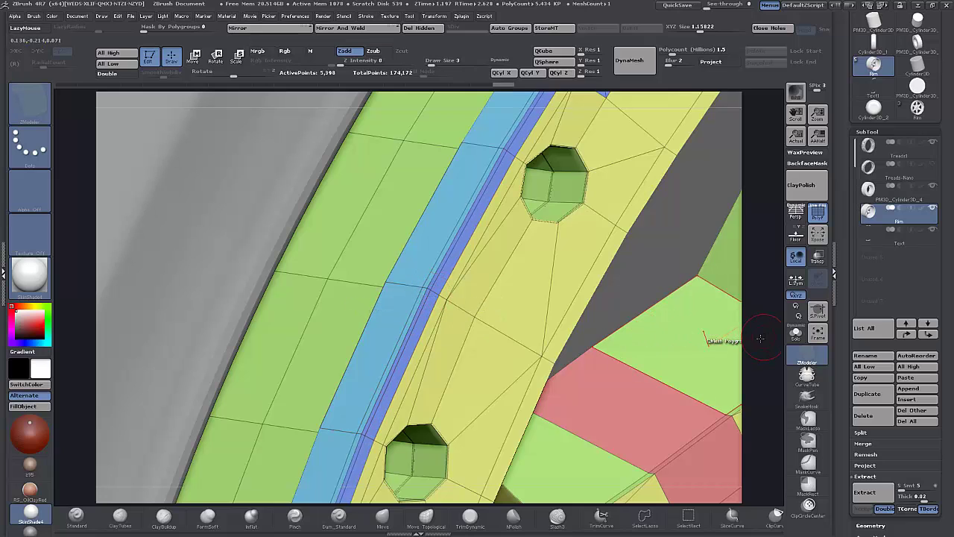
- Preview the rim smoothed without its wireframe, return to the unsmoothed wireframe view, and undo the last edge loop
left_click_drag(754, 332, 776, 164, "alt")
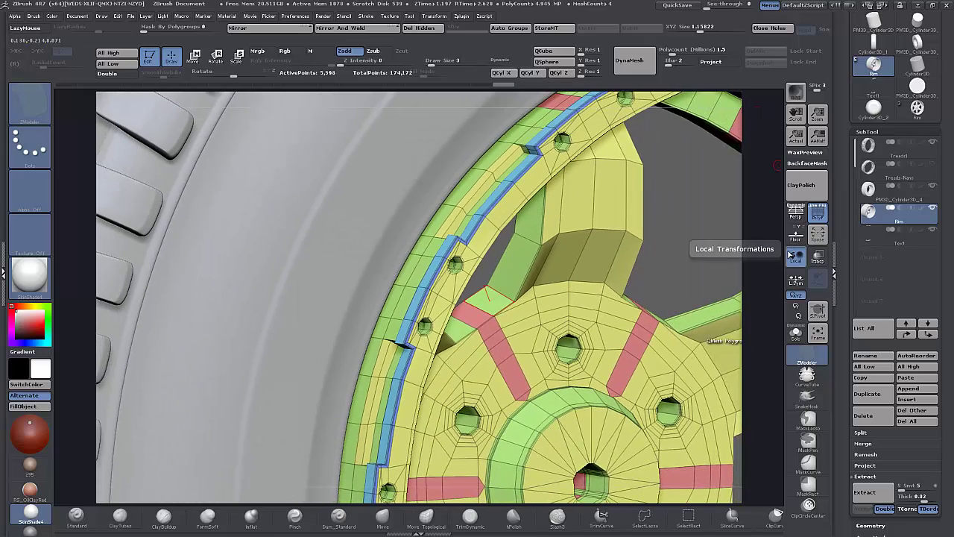
key("d")
left_click(794, 255)
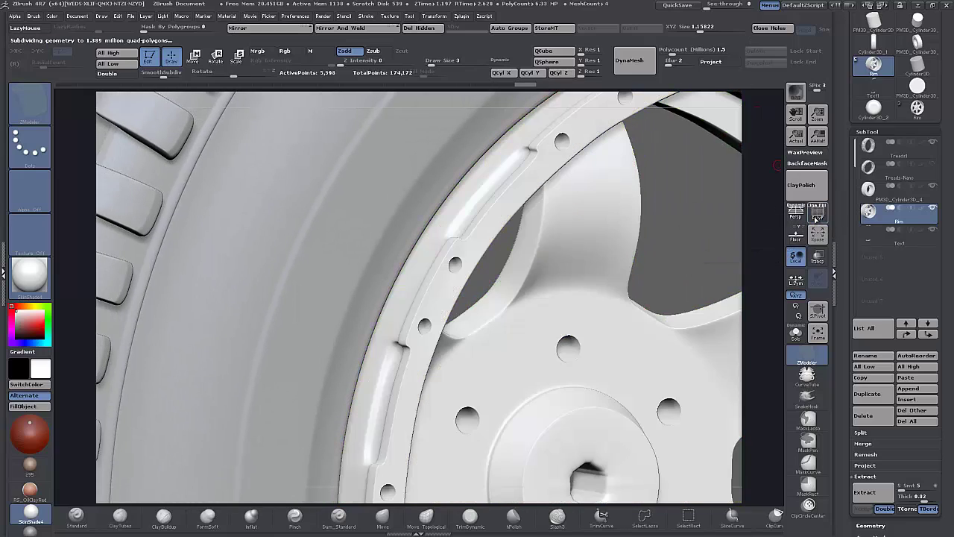
left_click(816, 216)
left_click_drag(763, 266, 765, 278)
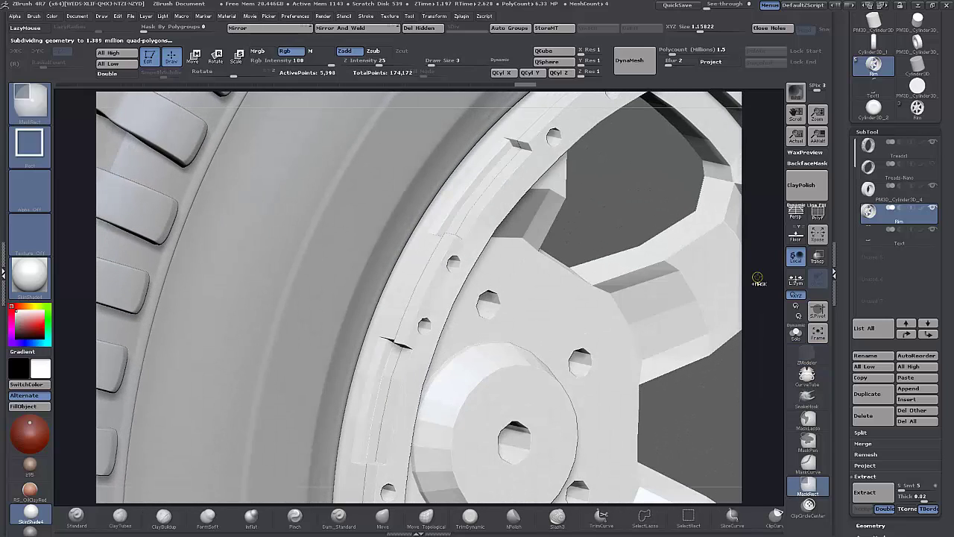
left_click(817, 215)
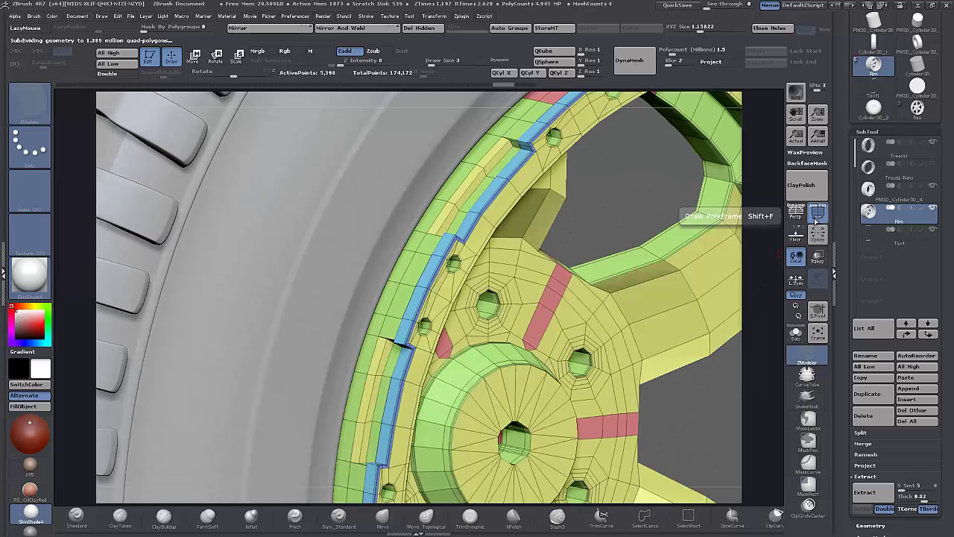
left_click(724, 323, "alt")
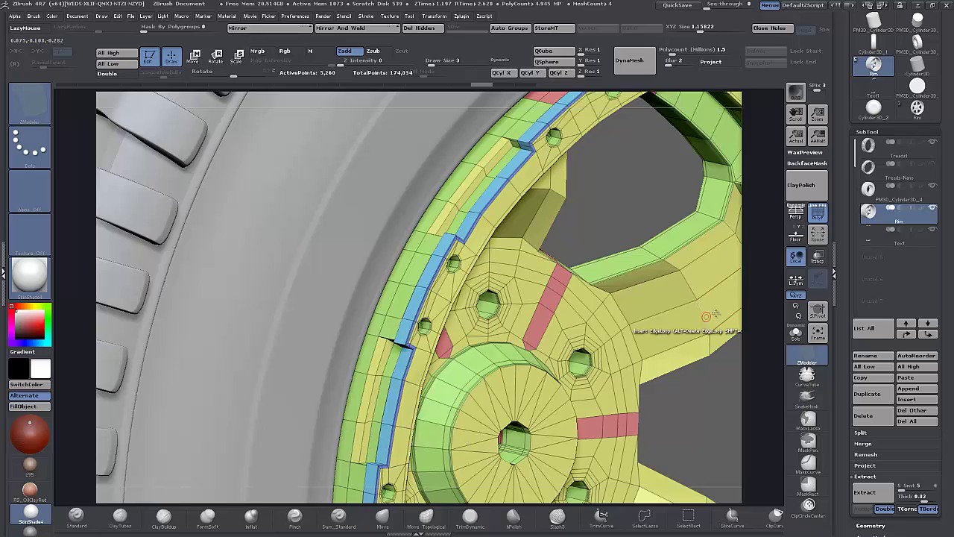
- Turn on the floor grid with the rim reference images and set Fill Mode to 3
left_click(795, 233)
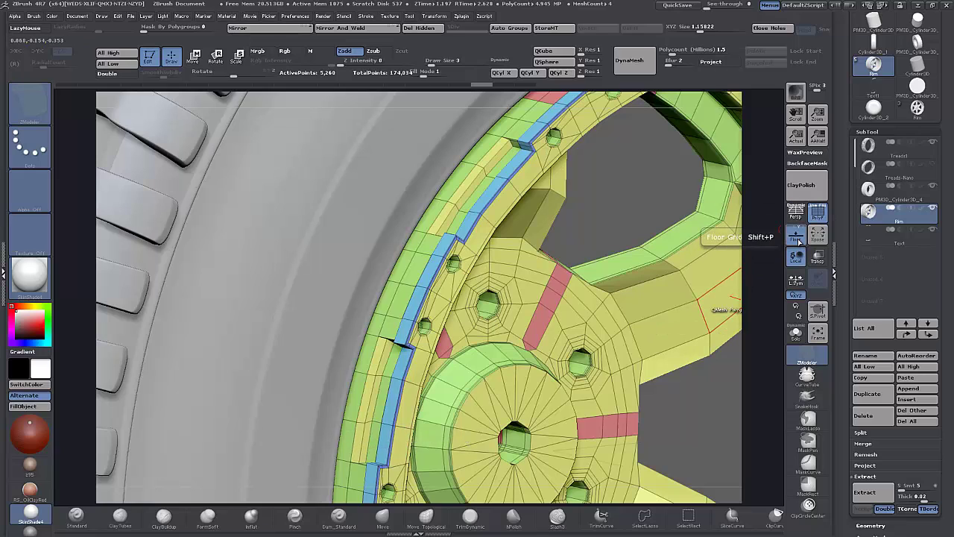
left_click_drag(766, 365, 712, 268, "alt")
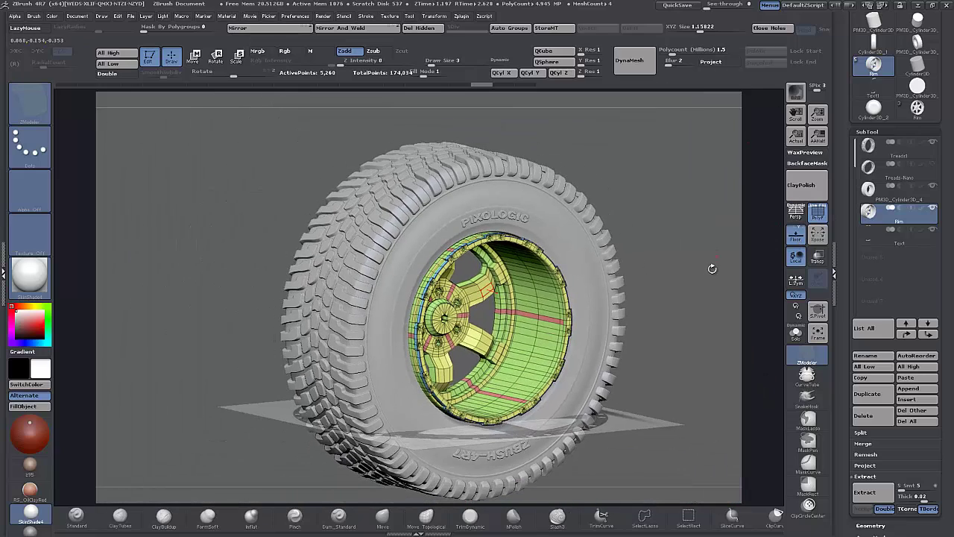
left_click(411, 72)
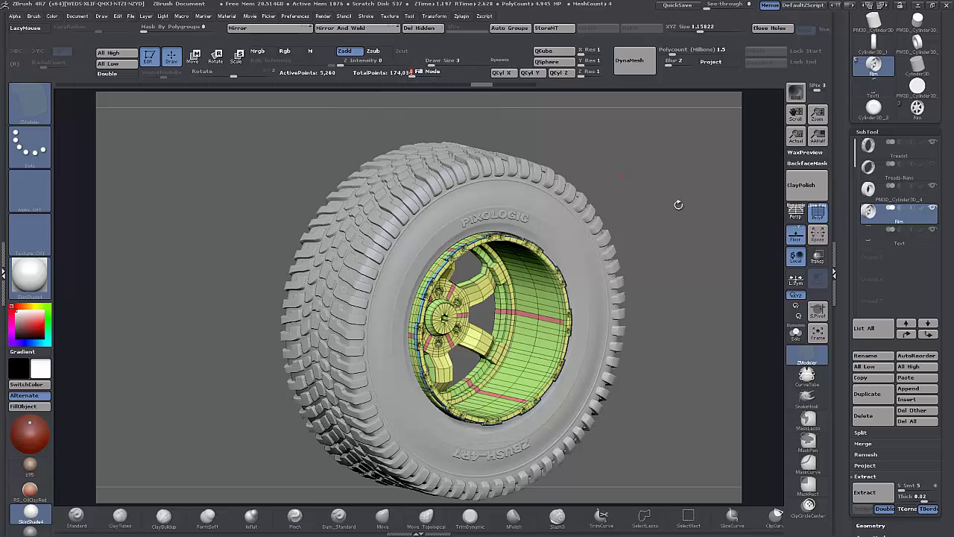
left_click_drag(690, 208, 684, 241)
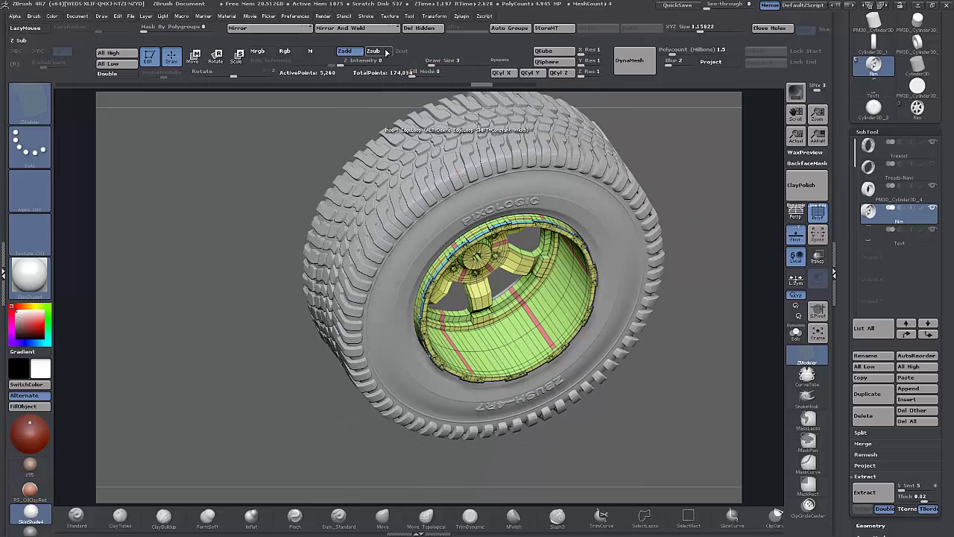
left_click(411, 73)
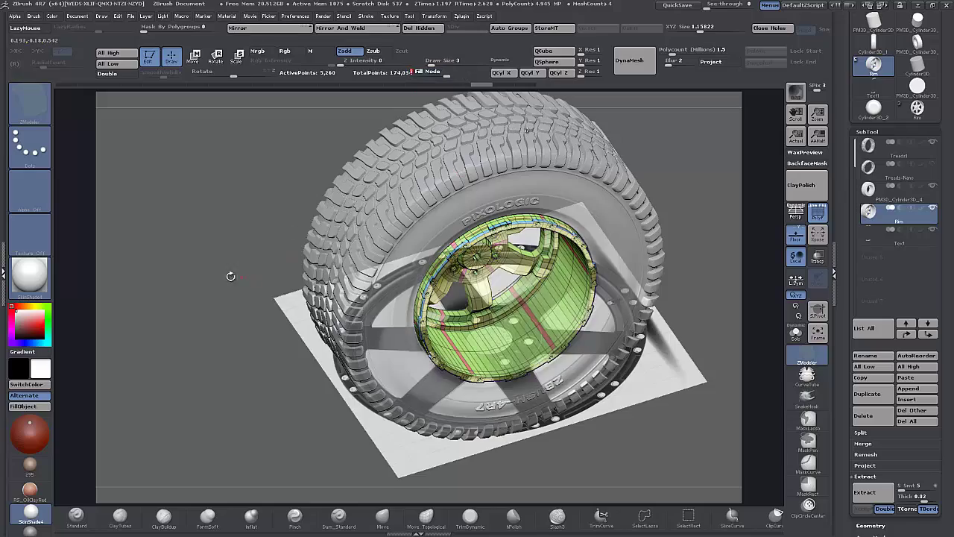
- Compare the rim's outer lip with the reference image, and undo the remaining edge loop and the lip band's extrusion
left_click_drag(230, 276, 210, 278)
left_click_drag(206, 240, 243, 327, "alt")
left_click_drag(311, 343, 438, 324)
left_click_drag(381, 354, 402, 240, "alt")
left_click_drag(566, 297, 589, 379, "alt")
key("ctrl+z")
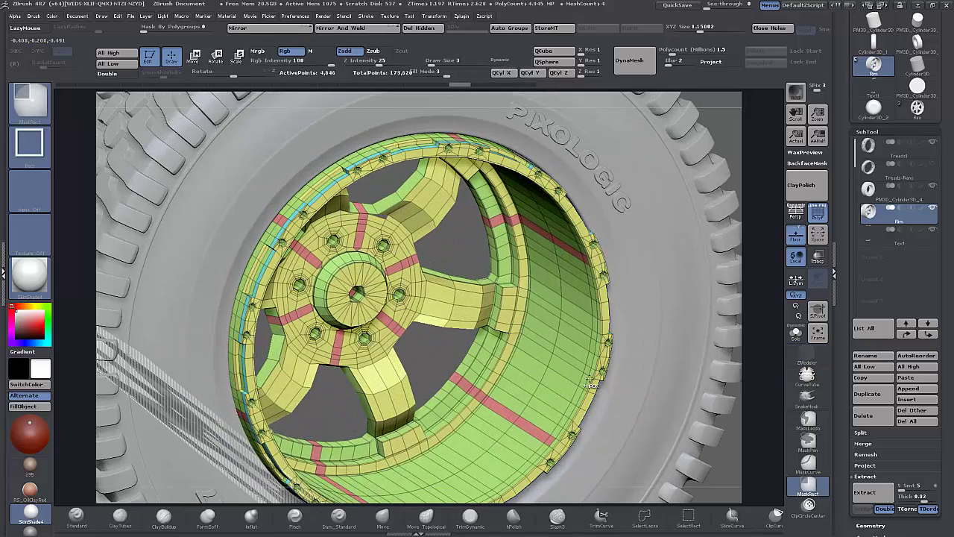
- Move the rim inward along the wheel's axis so its lip sits deeper in the tire's sidewall
left_click_drag(765, 270, 663, 282)
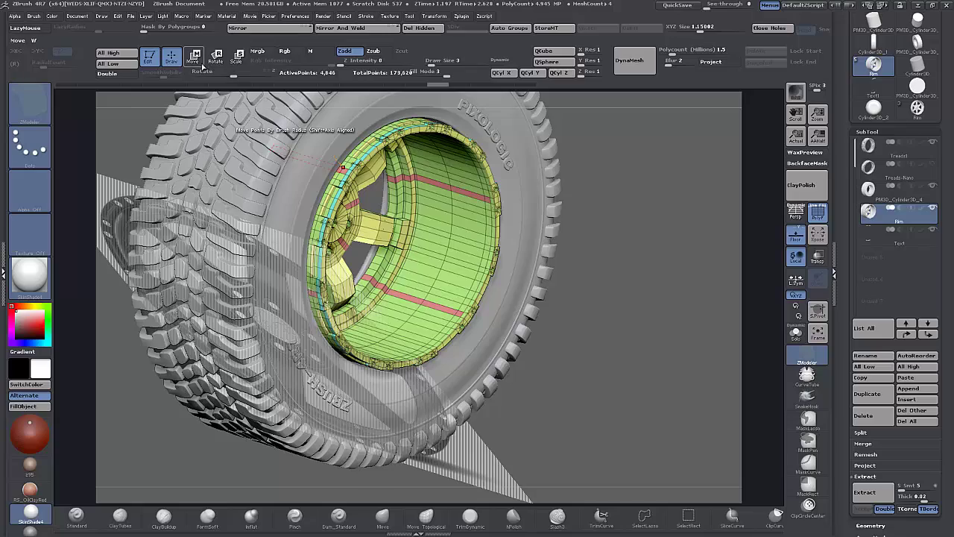
left_click(196, 62)
left_click_drag(664, 267, 690, 253)
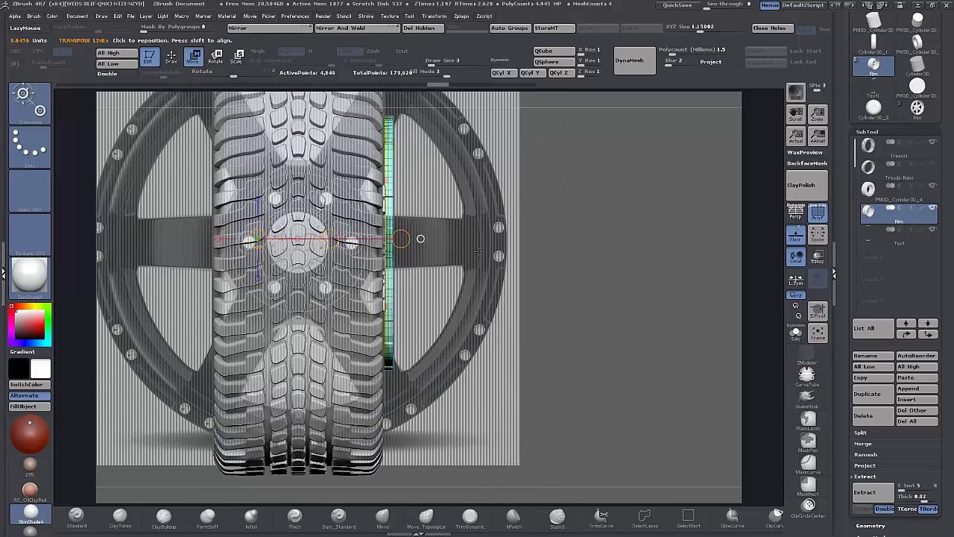
left_click_drag(625, 249, 514, 298, "alt")
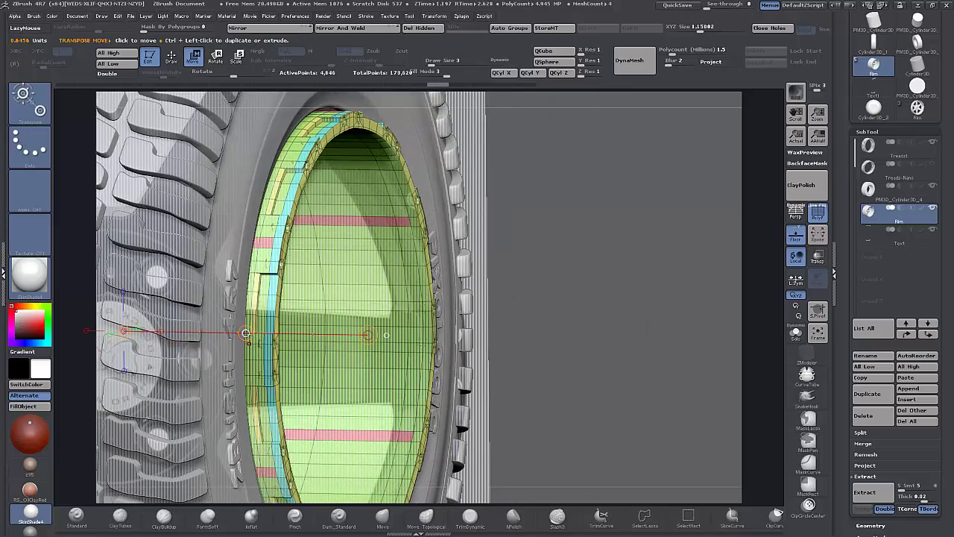
left_click_drag(246, 333, 218, 335)
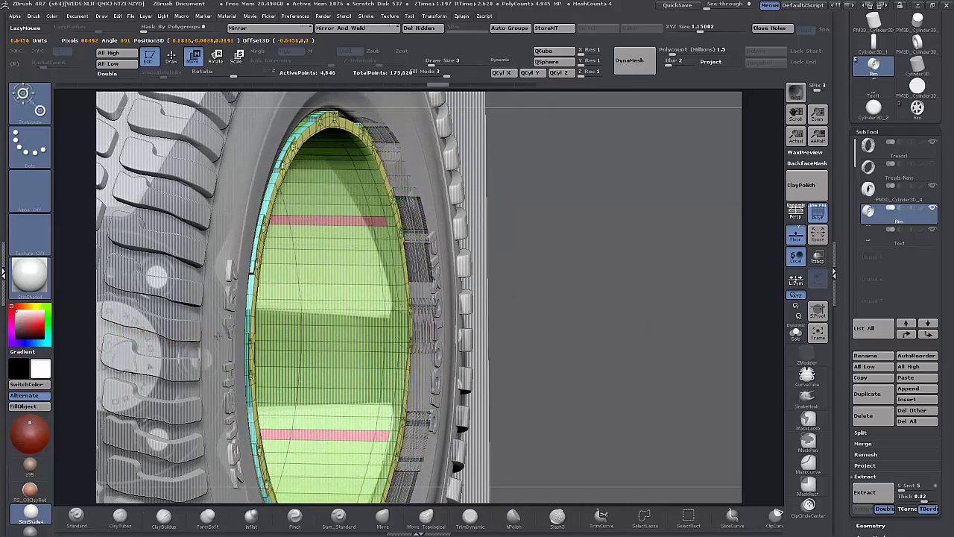
- Scale the rim up uniformly to an XYZ size of about 1.17 in the front view
left_click_drag(648, 328, 487, 331)
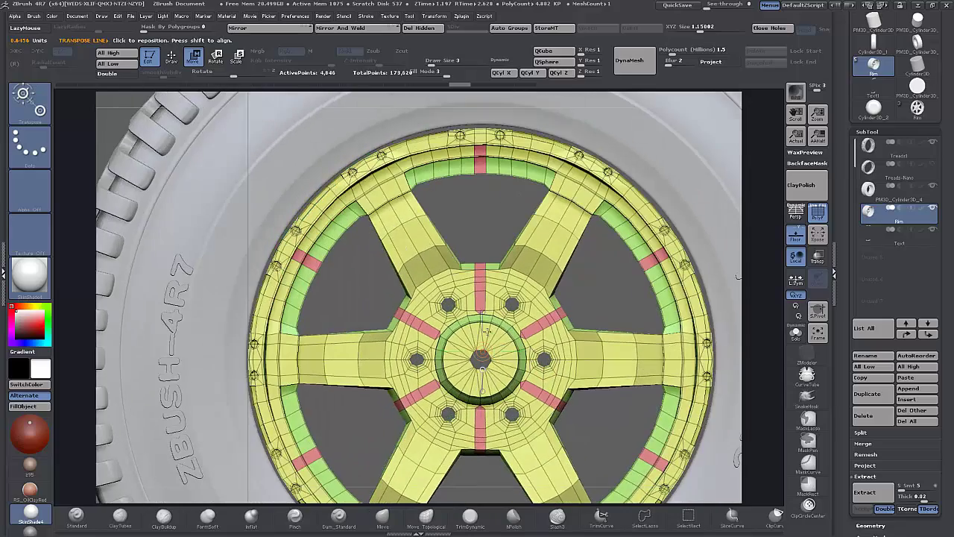
left_click_drag(766, 332, 750, 298)
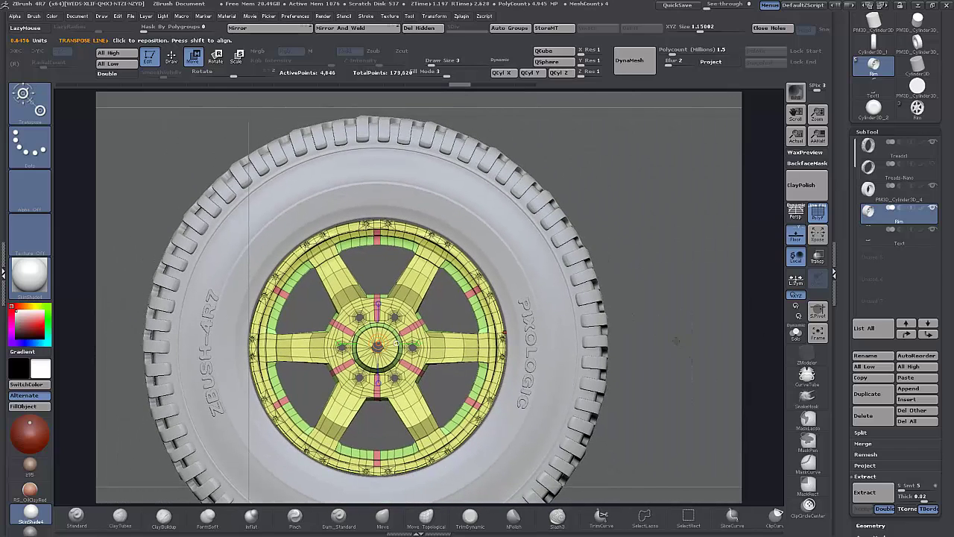
left_click(237, 57)
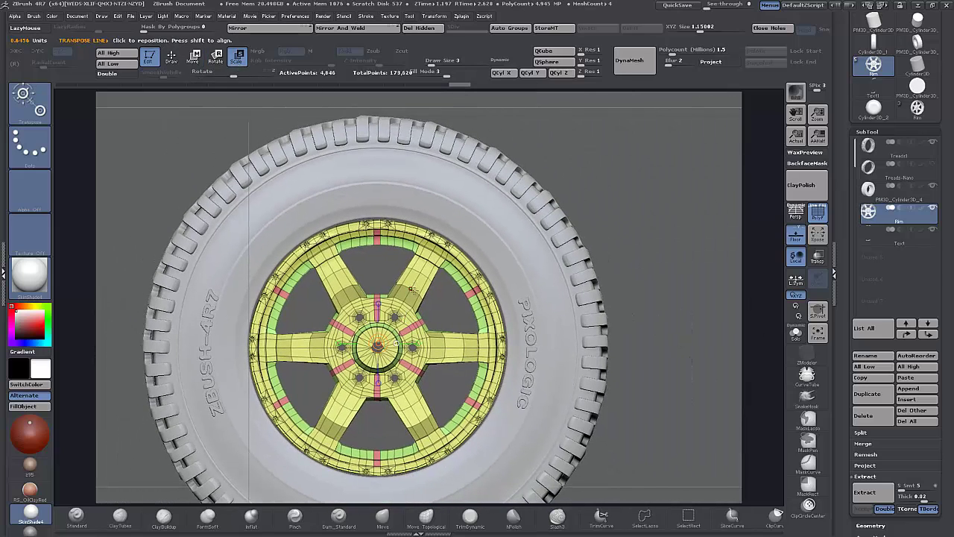
left_click_drag(407, 316, 602, 226)
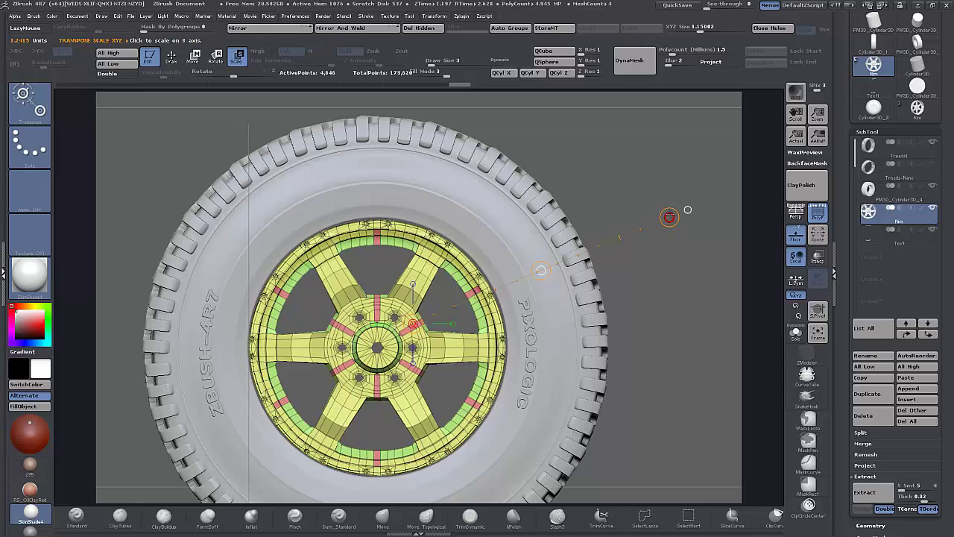
left_click_drag(670, 217, 675, 214)
- Nudge the enlarged rim slightly upward along a vertical transpose line to centre it in the tire
left_click(195, 61)
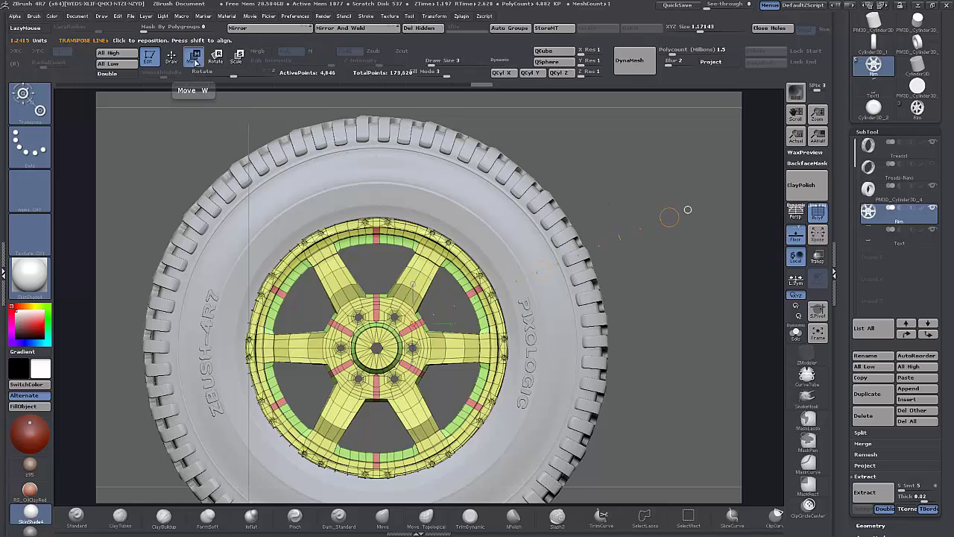
left_click_drag(378, 348, 379, 106, "shift")
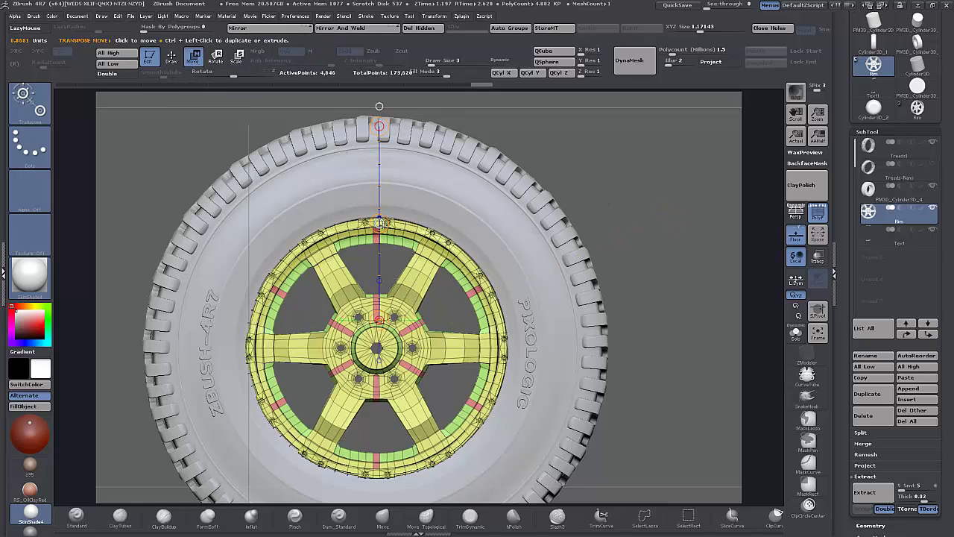
left_click_drag(380, 222, 378, 219)
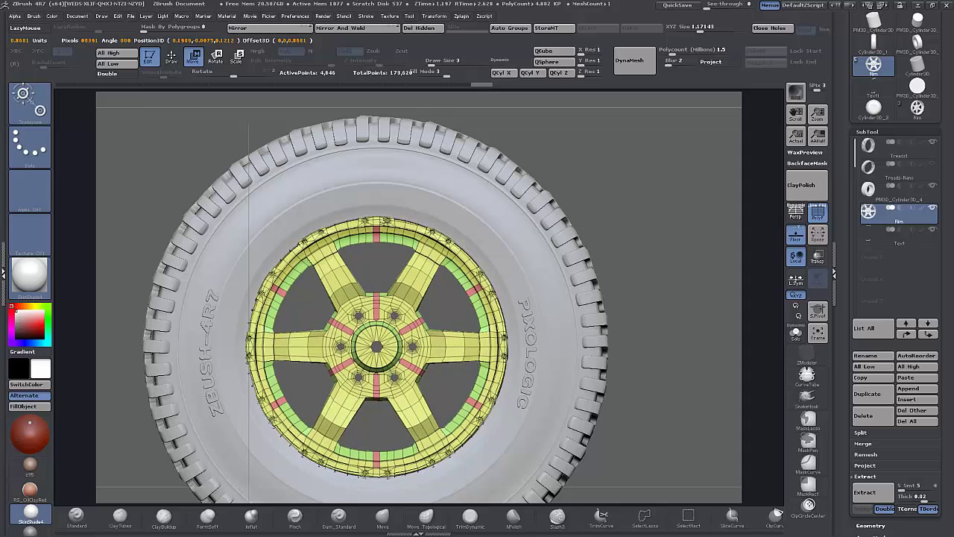
left_click_drag(684, 232, 768, 220)
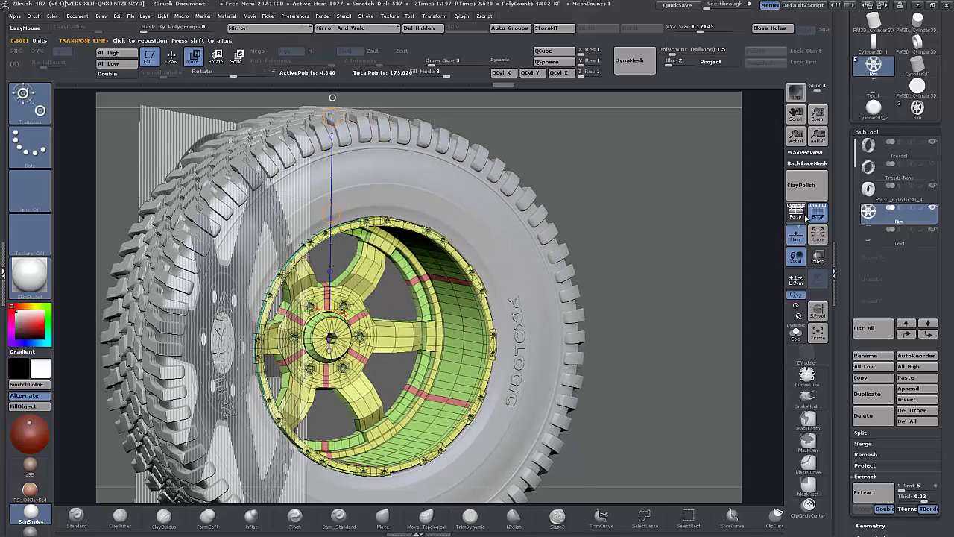
- Hide the polyframe and floor grid, and adjust the rim's depth along the wheel's axis so its lip sits just inside the tire's sidewall
left_click(818, 212)
left_click(799, 244)
left_click_drag(614, 243, 650, 233, "alt")
left_click(301, 323)
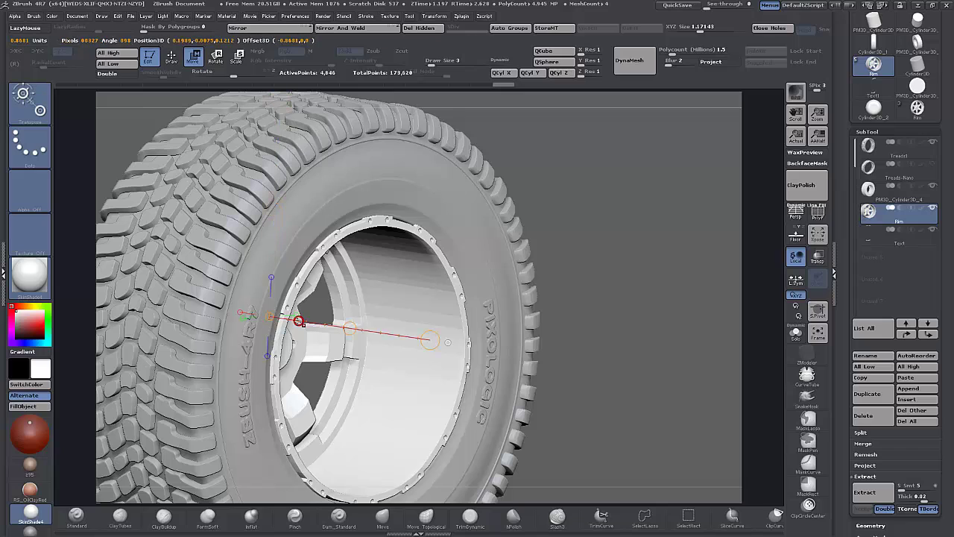
left_click_drag(349, 327, 343, 331)
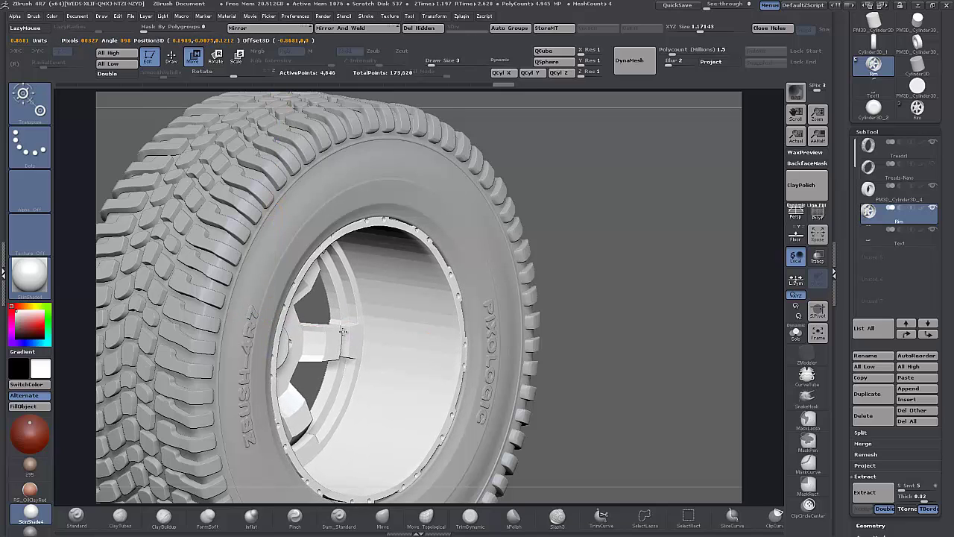
mouse_move(620, 334)
left_mouse_down()
mouse_move(607, 334)
mouse_move(624, 337)
left_mouse_up()
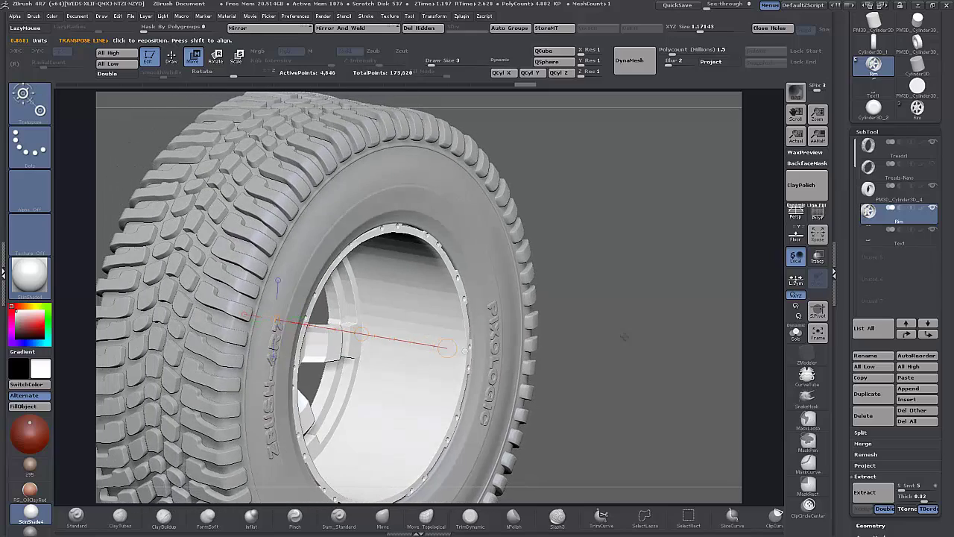
left_click_drag(356, 341, 399, 333)
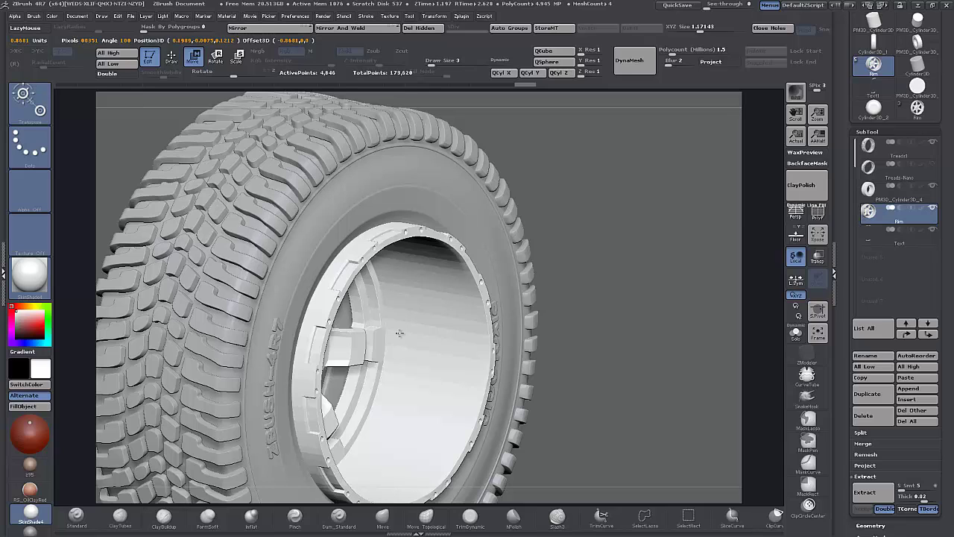
left_click_drag(392, 333, 359, 336)
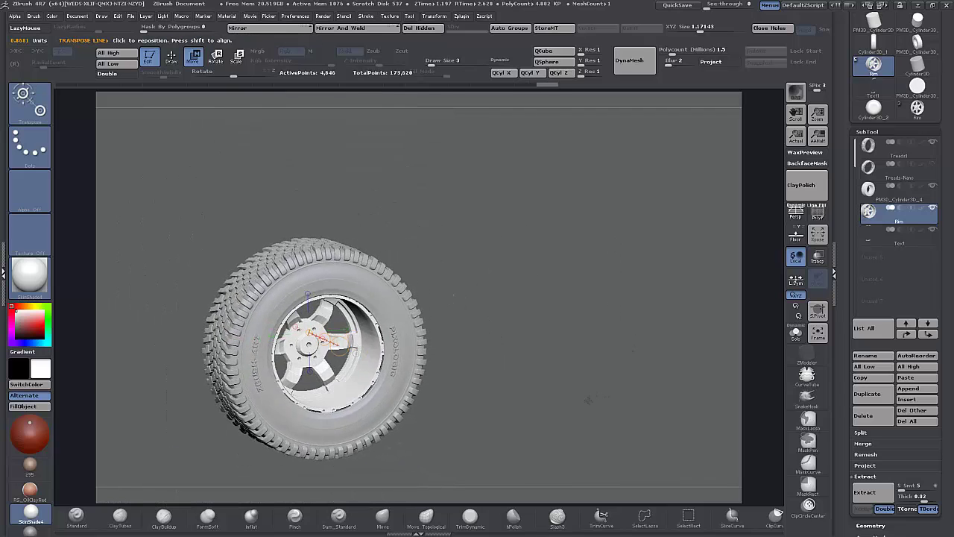
- Isolate the rim from the tire parts and frame it in a straight side view
left_click_drag(588, 400, 630, 355)
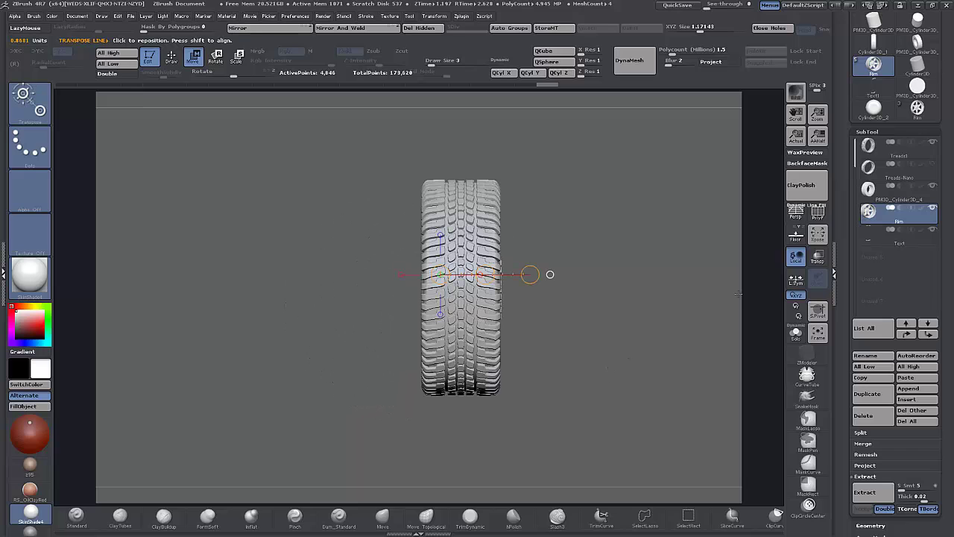
left_click(793, 335)
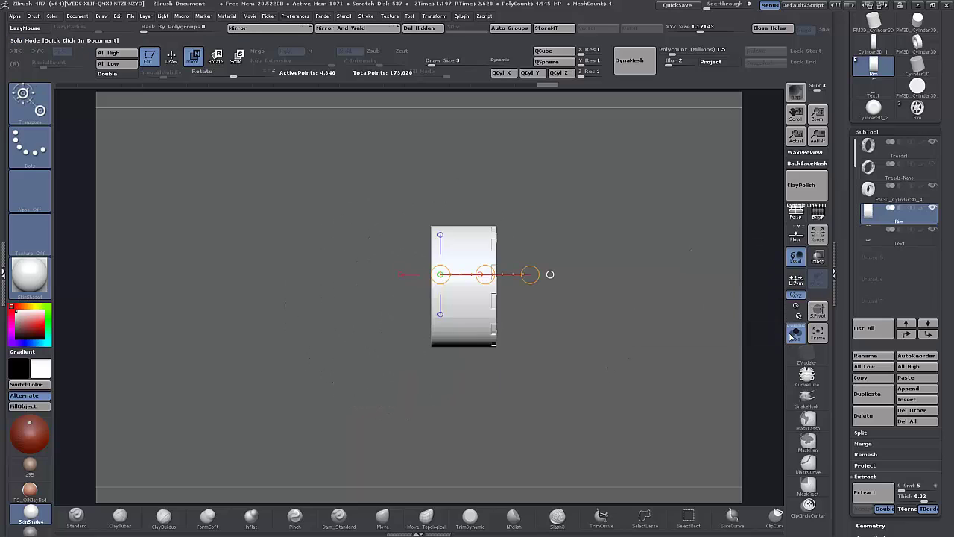
left_click_drag(618, 309, 623, 363, "alt")
left_click_drag(623, 364, 613, 367)
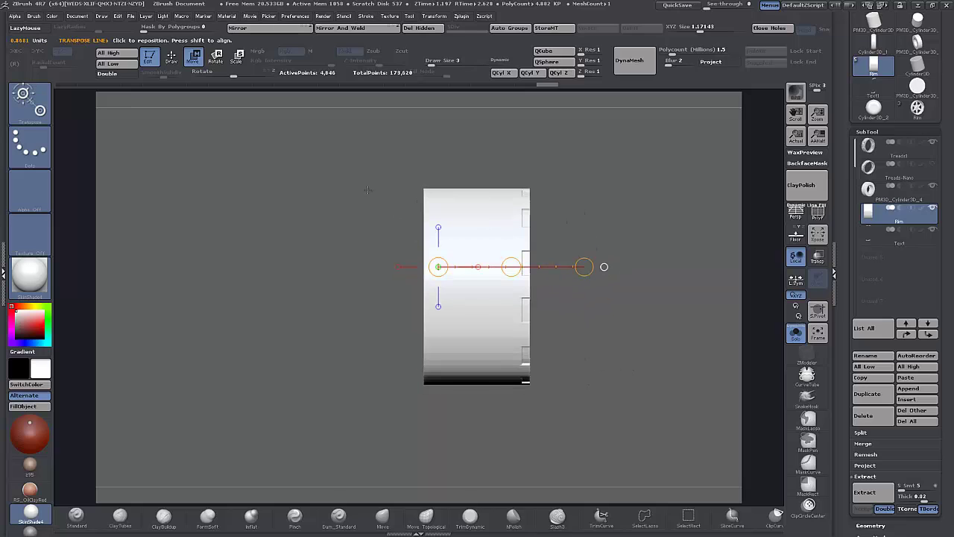
- Try to mask the rear part of the rim, invert the mask and shift the unmasked section along the wheel's axis
left_click_drag(372, 147, 484, 419, "ctrl")
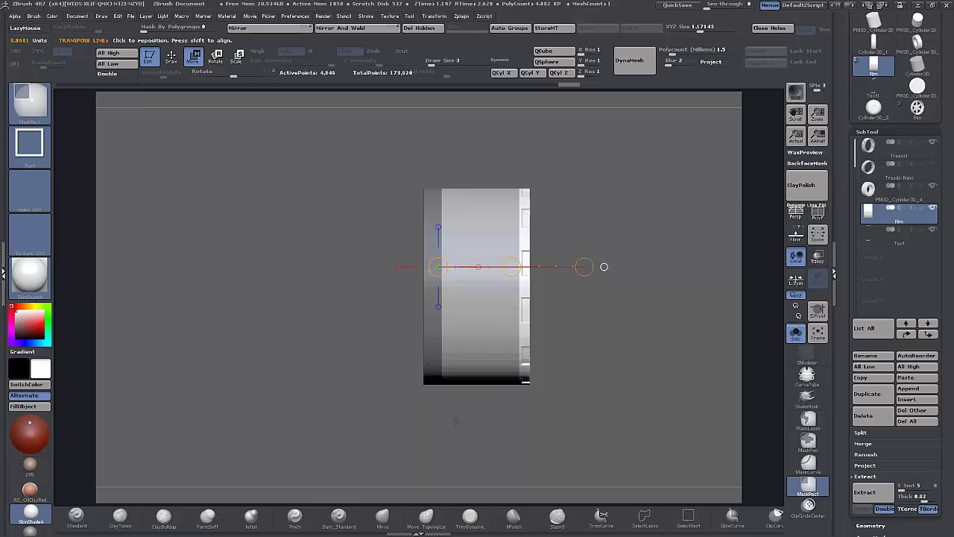
left_click(456, 419, "ctrl")
left_click_drag(512, 268, 559, 263)
left_click_drag(311, 405, 352, 411)
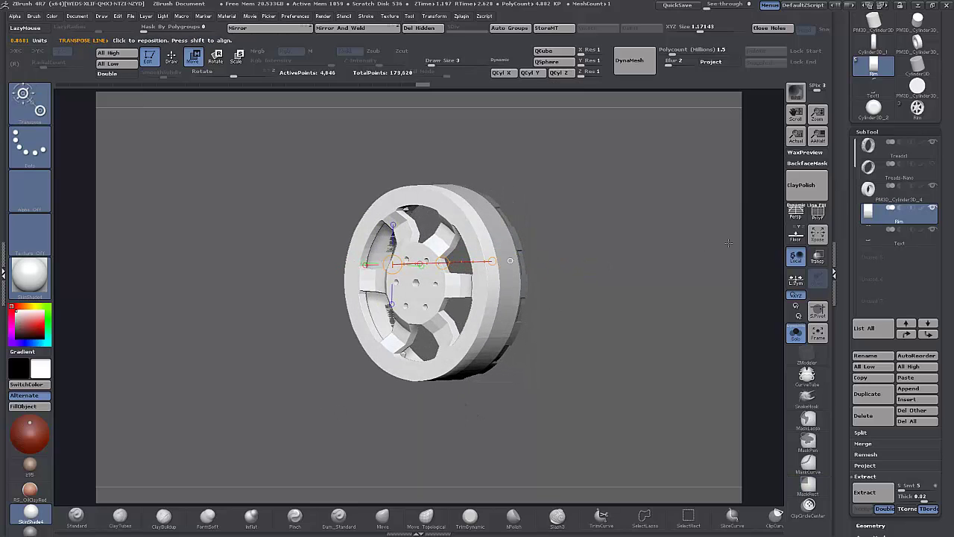
- Show the polyframe and assign a separate polygroup to the middle polyloop on the rim's rear face with ZModeler
left_click(818, 213)
left_click_drag(545, 307, 568, 306)
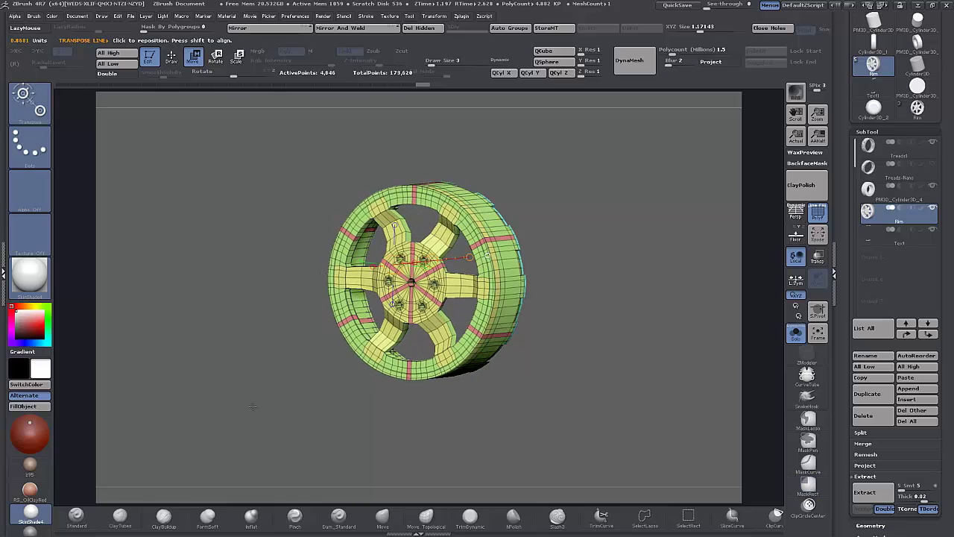
left_click_drag(253, 406, 228, 474, "alt")
left_click_drag(149, 449, 224, 462, "alt")
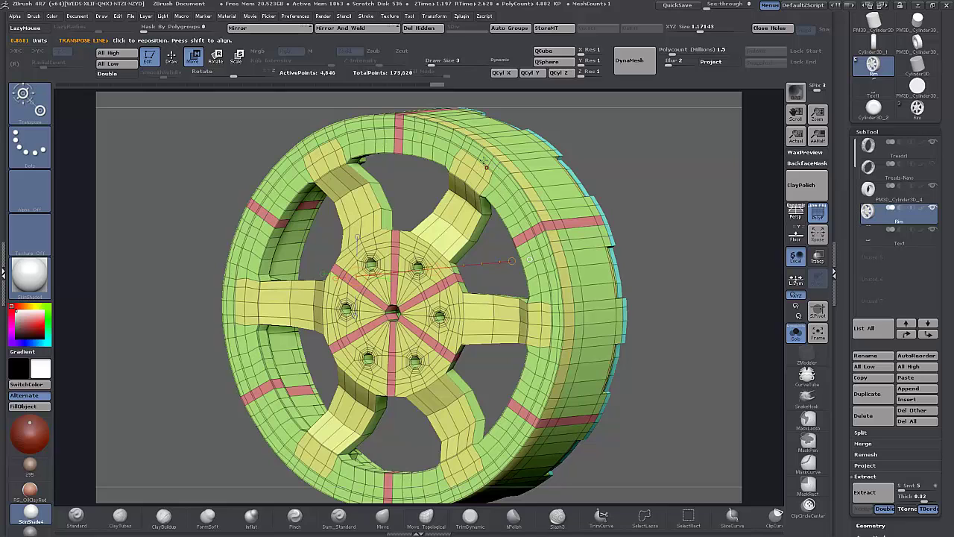
left_click_drag(610, 155, 625, 206, "alt")
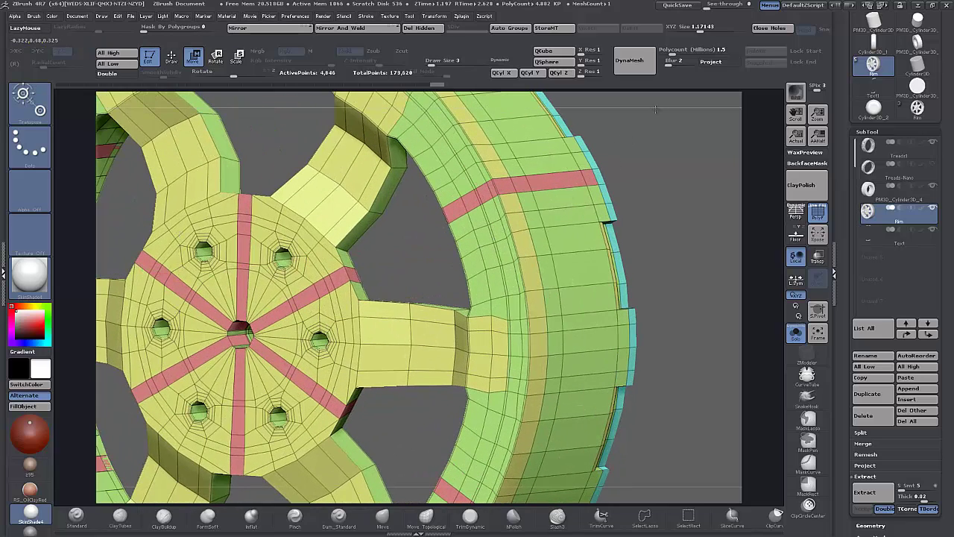
left_click_drag(322, 119, 405, 312, "alt")
key("q")
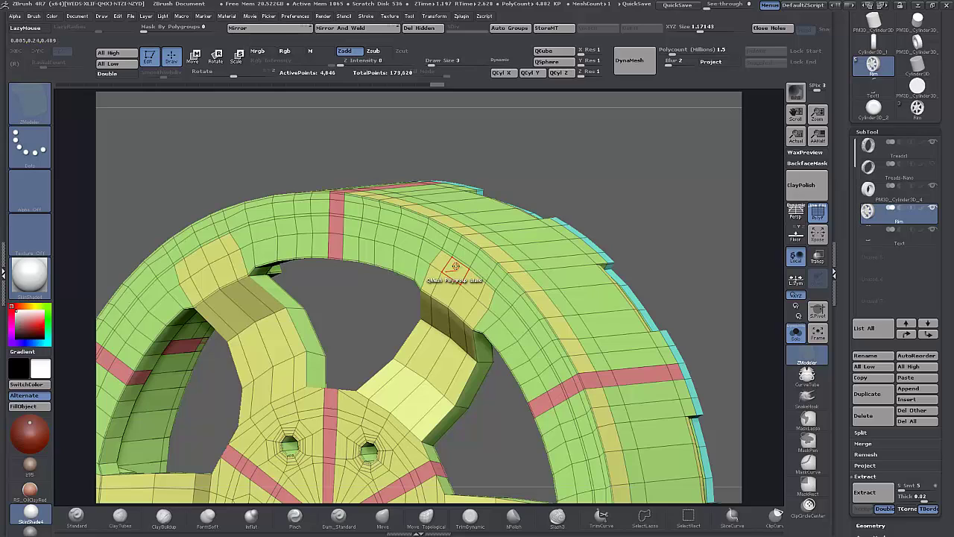
key("space")
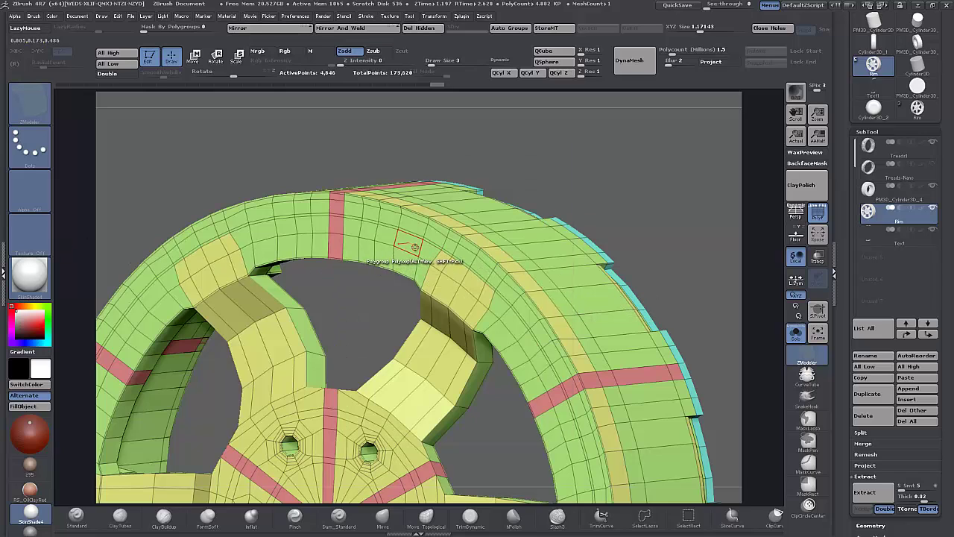
left_click(415, 247)
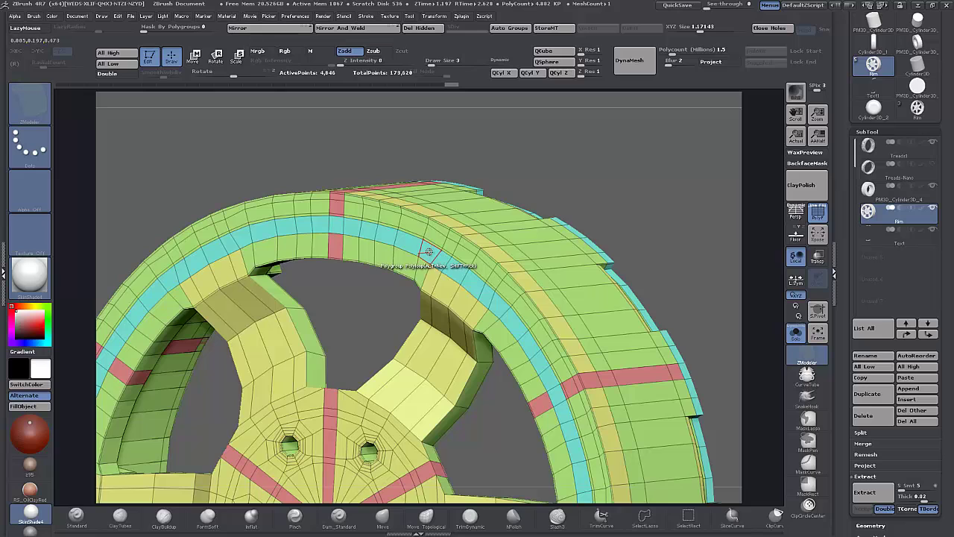
- Extrude the new rear polygroup ring backward with QMesh to form a long barrel behind the spokes
key("space")
left_click(477, 155)
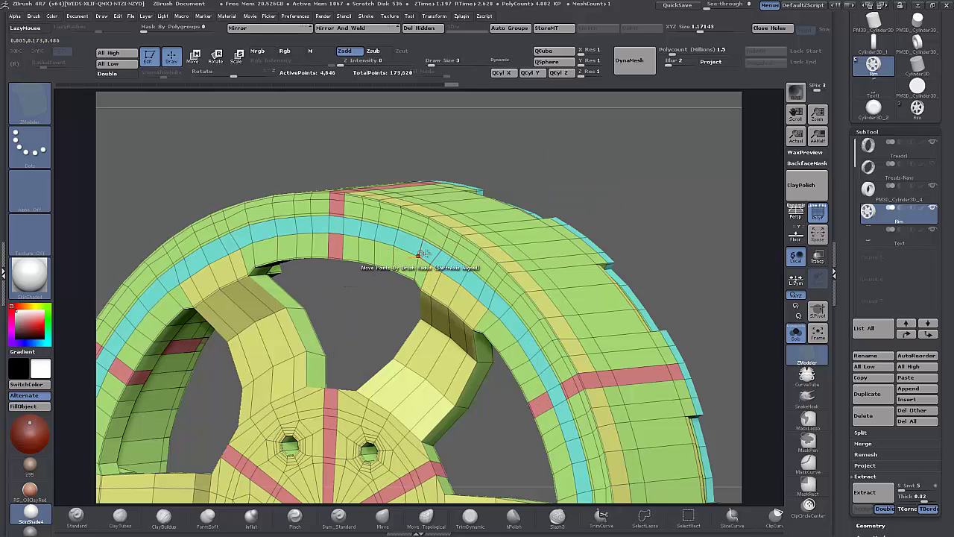
left_click_drag(425, 254, 4, 361)
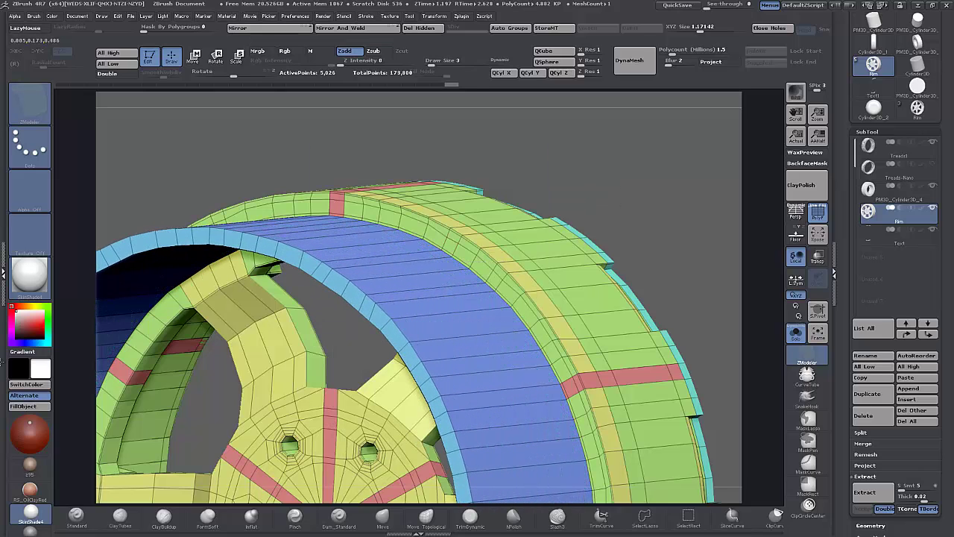
left_click_drag(663, 237, 701, 220)
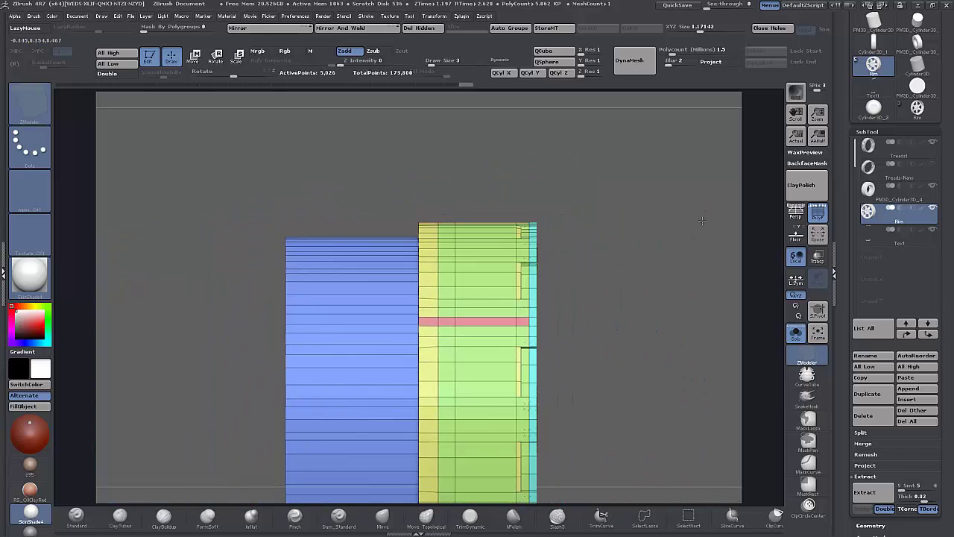
- Insert an edge loop around the extruded barrel close to its open rear end
left_click_drag(198, 356, 421, 243)
left_click_drag(671, 273, 678, 261, "shift")
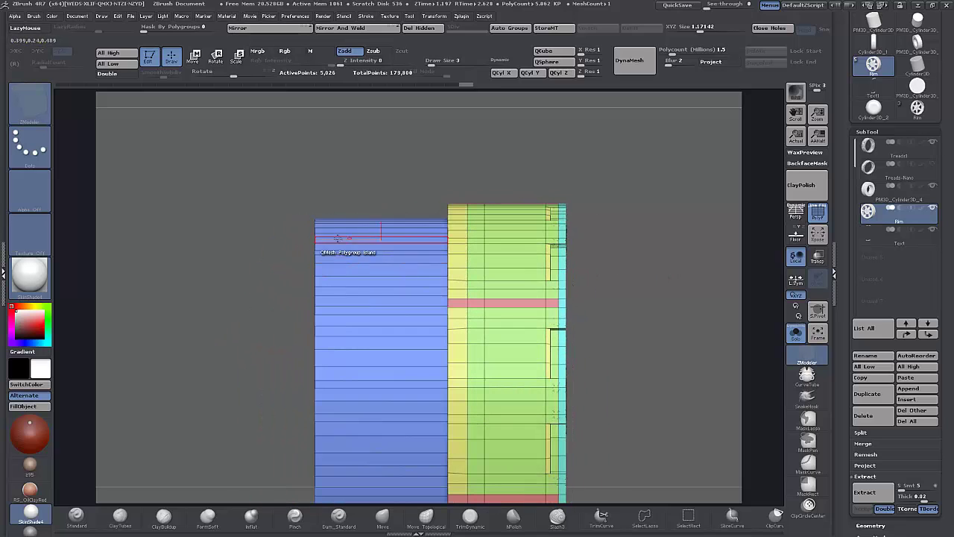
left_click_drag(203, 278, 223, 260, "alt")
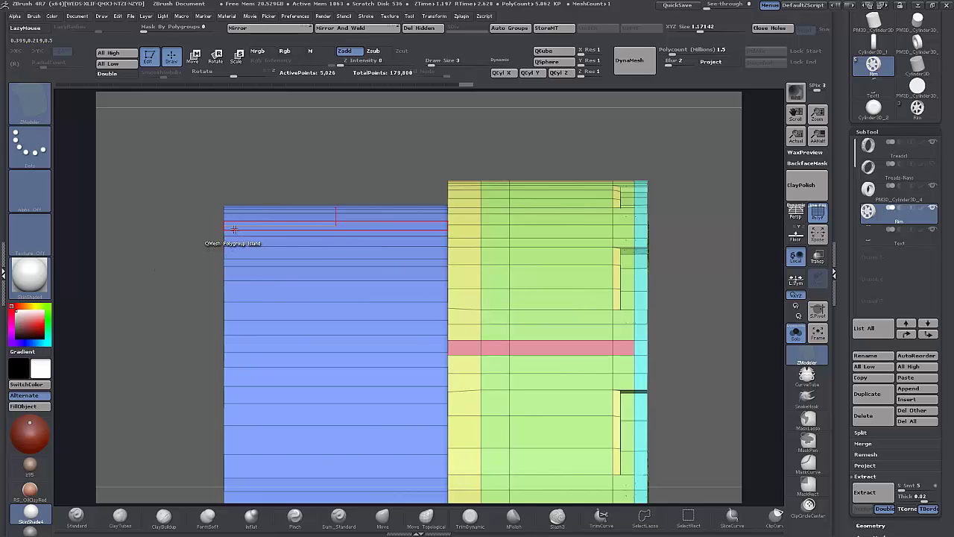
left_click_drag(154, 270, 195, 328)
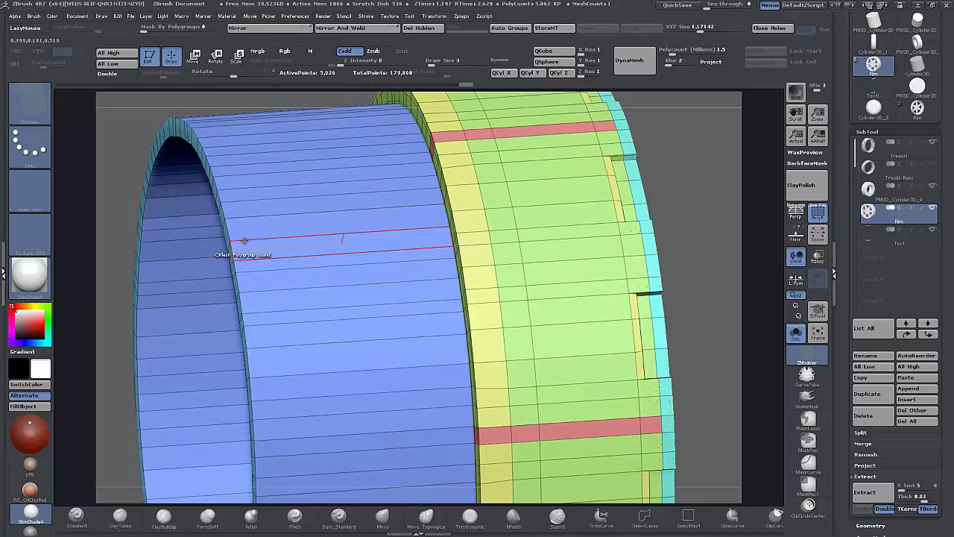
left_click(245, 239)
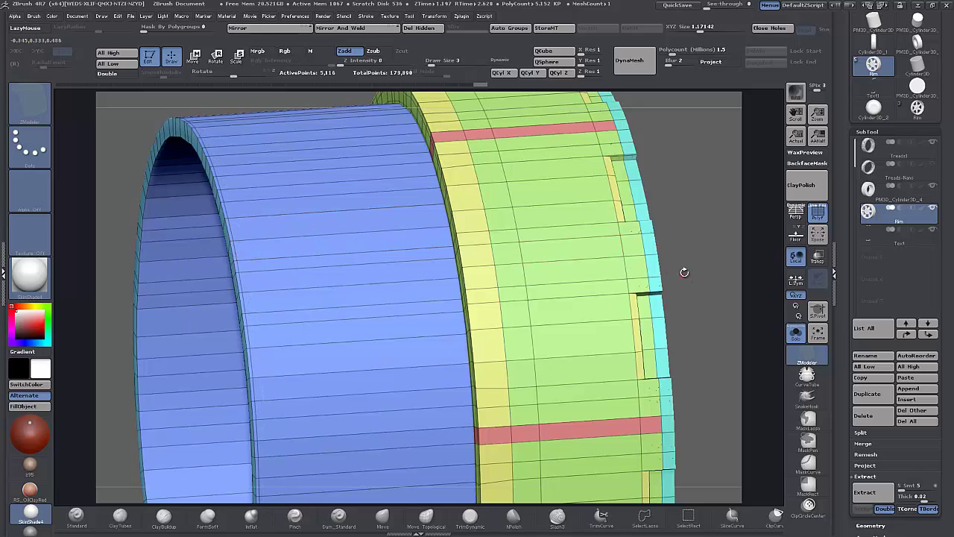
- Examine the extended rim without polyframe, first alone and inside the tire, using the dynamic subdivision preview
right_click_drag(681, 270, 439, 304, "ctrl")
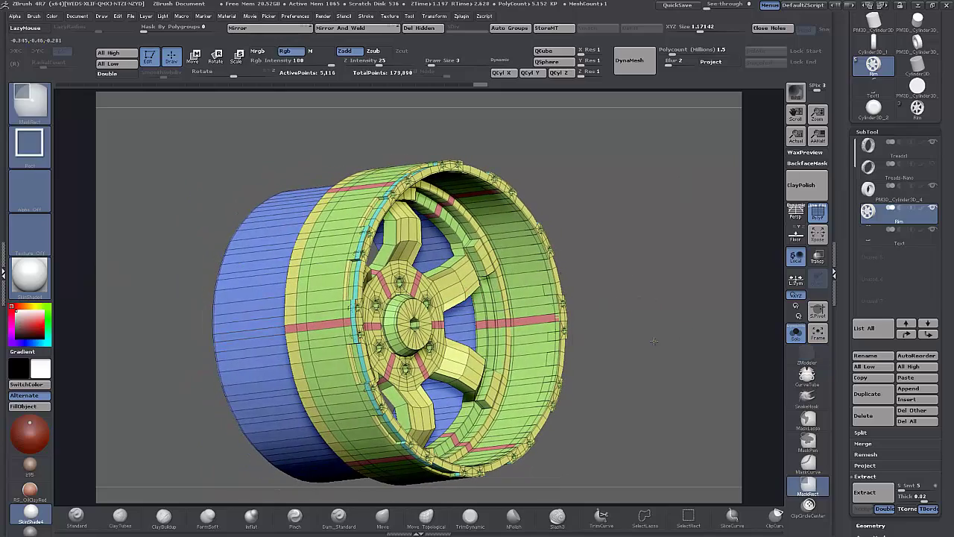
left_click(817, 214)
right_click_drag(690, 281, 667, 313)
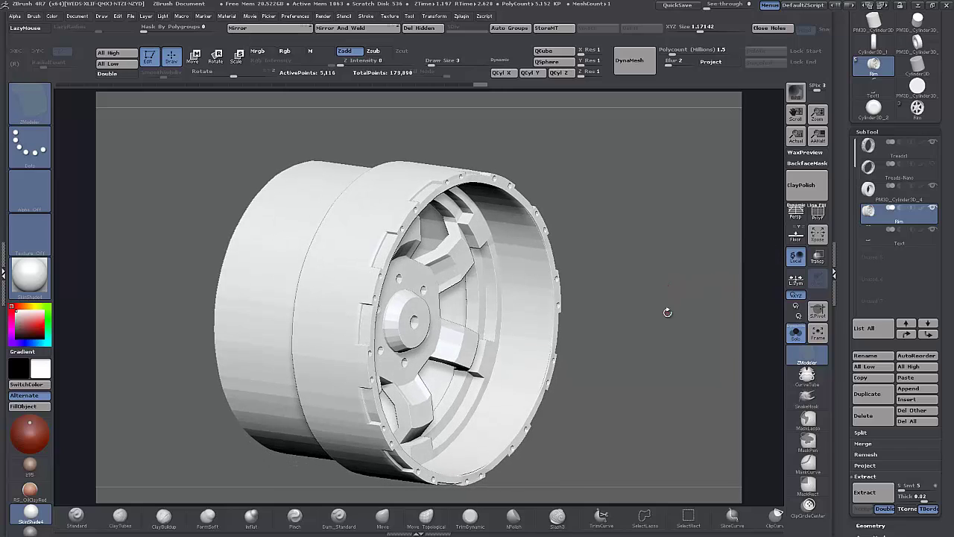
left_click(794, 337)
right_click_drag(664, 392, 658, 376)
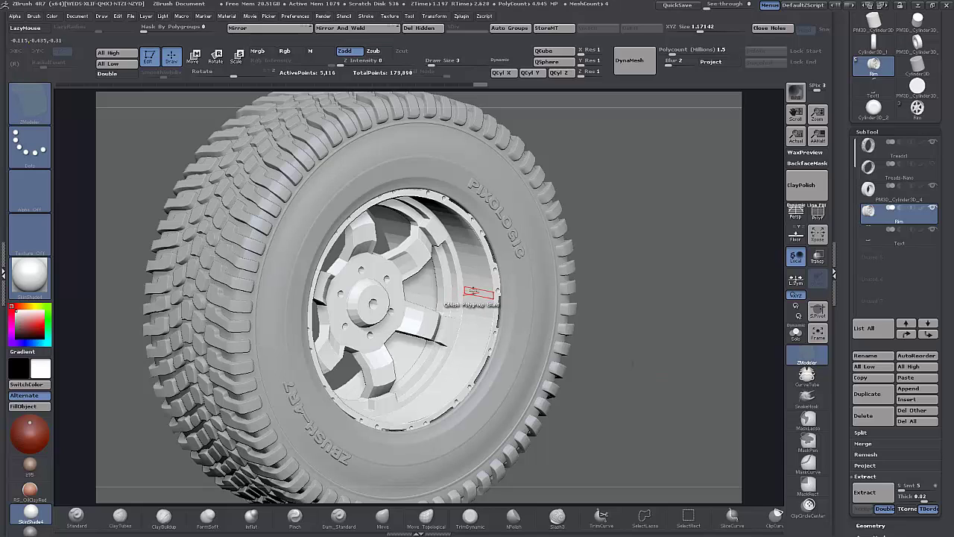
key("d")
right_click_drag(644, 368, 598, 351)
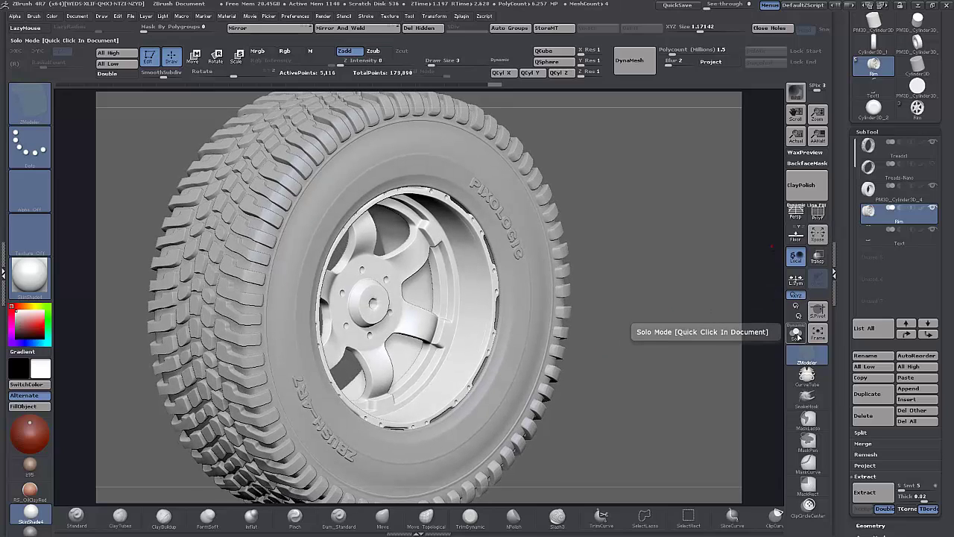
- Isolate the rim with its unsmoothed polyframe shown, and insert an edge loop around the outer wall just behind the lip's notches
left_click(796, 333)
right_click_drag(619, 273, 635, 310)
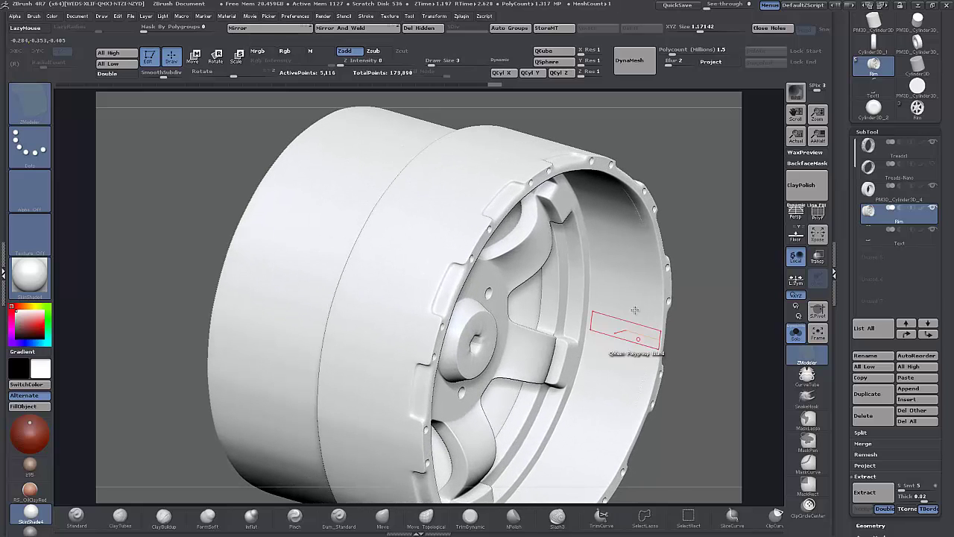
left_click(818, 213)
left_click(796, 213)
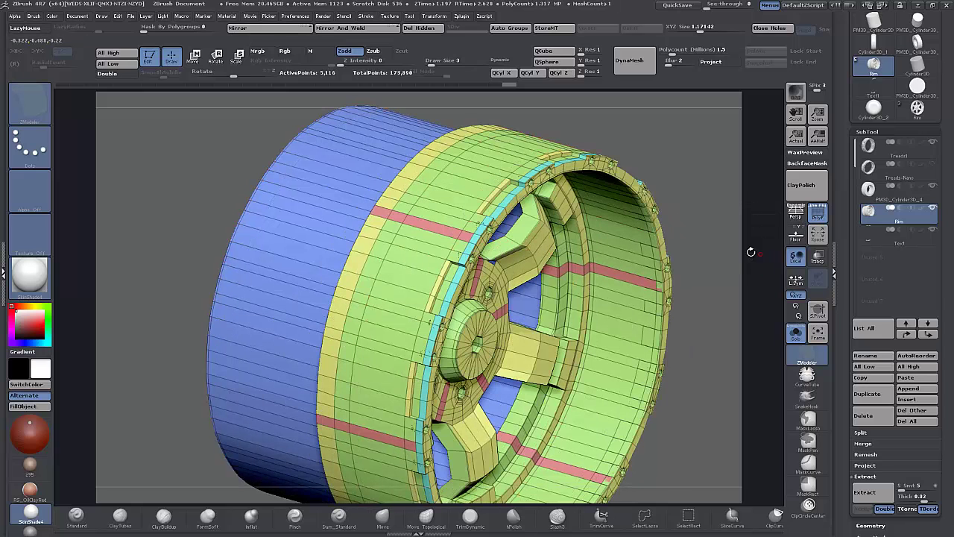
right_click_drag(720, 252, 462, 283, "ctrl")
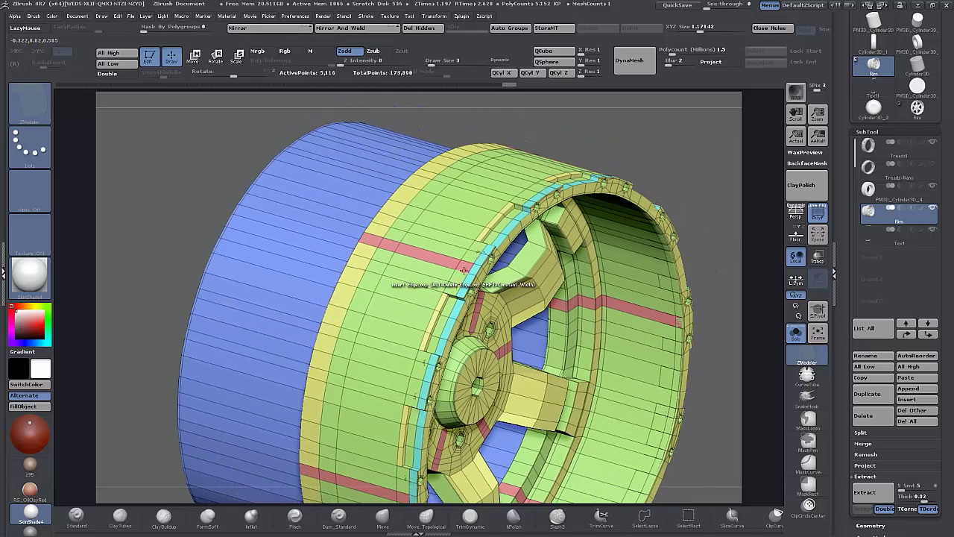
left_click(480, 223)
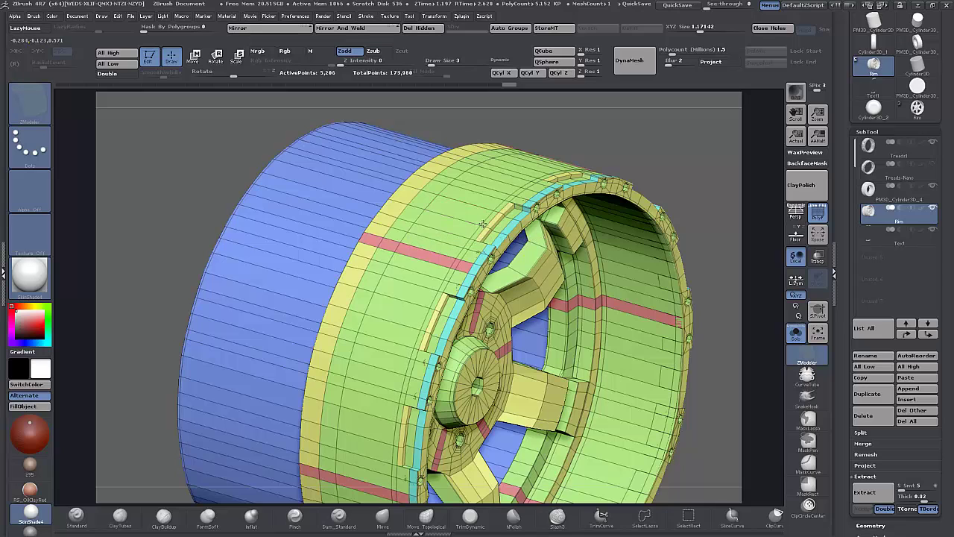
- Assign a separate polygroup to the narrow polyloop behind the lip's notches, using ZModeler's Polygroup action with the Polyloop target
left_click_drag(725, 193, 701, 335, "alt")
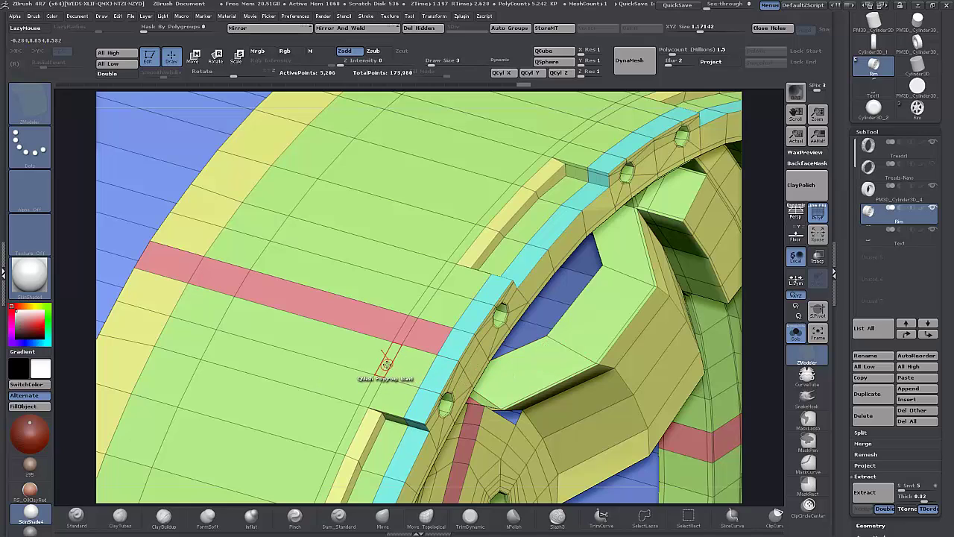
key("space")
left_click(438, 326)
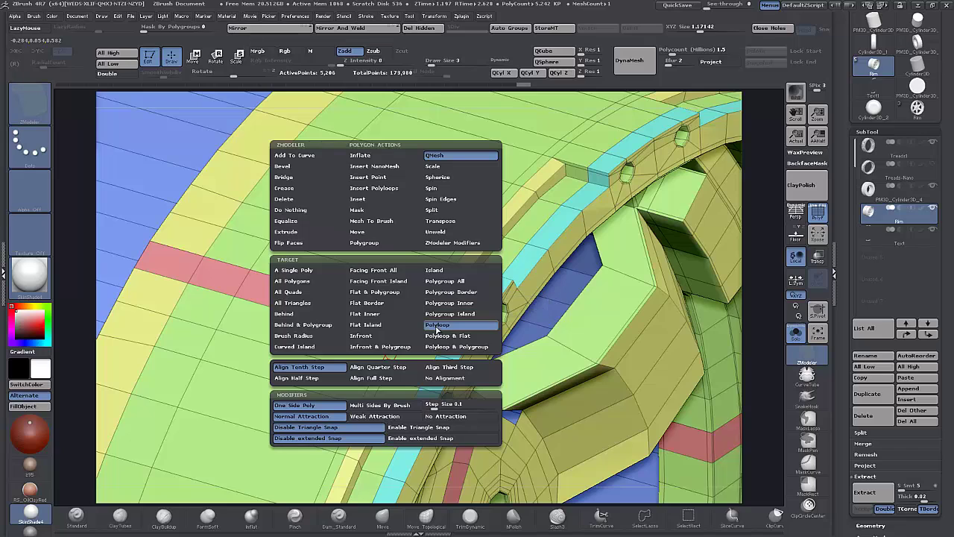
left_click(364, 242)
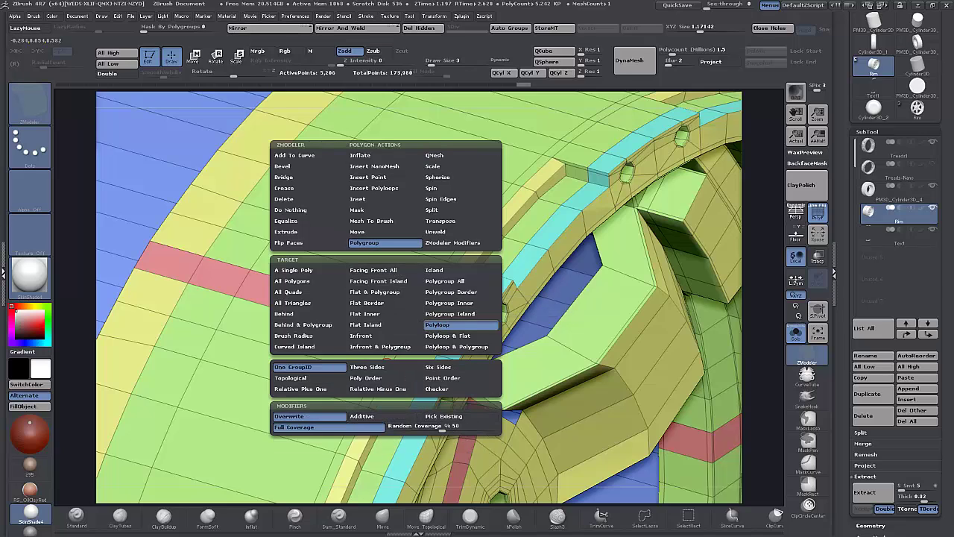
key("space")
left_click(381, 364)
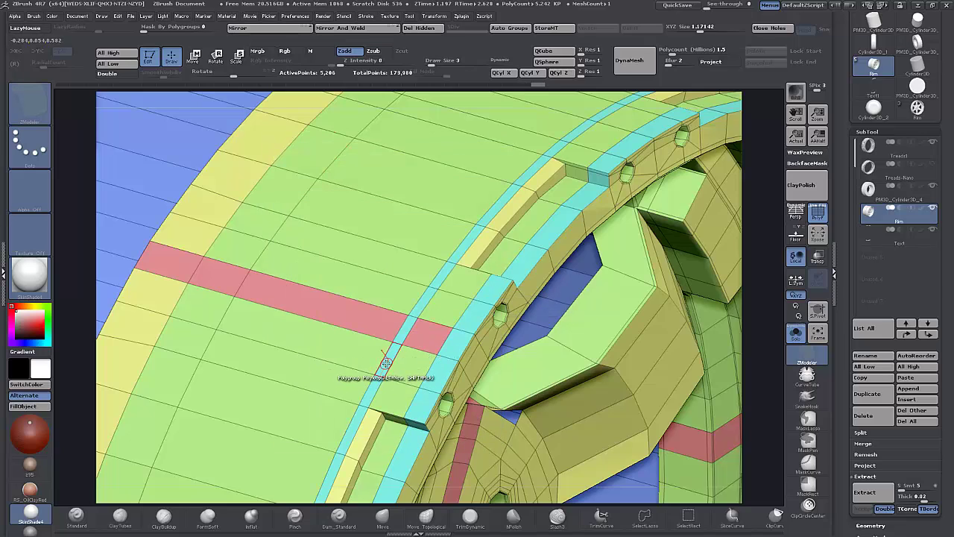
- Extrude the narrow polygroup ring behind the lip's notches outward, using ZModeler's QMesh action with the Polygroup Island target
key("space")
left_click(457, 161)
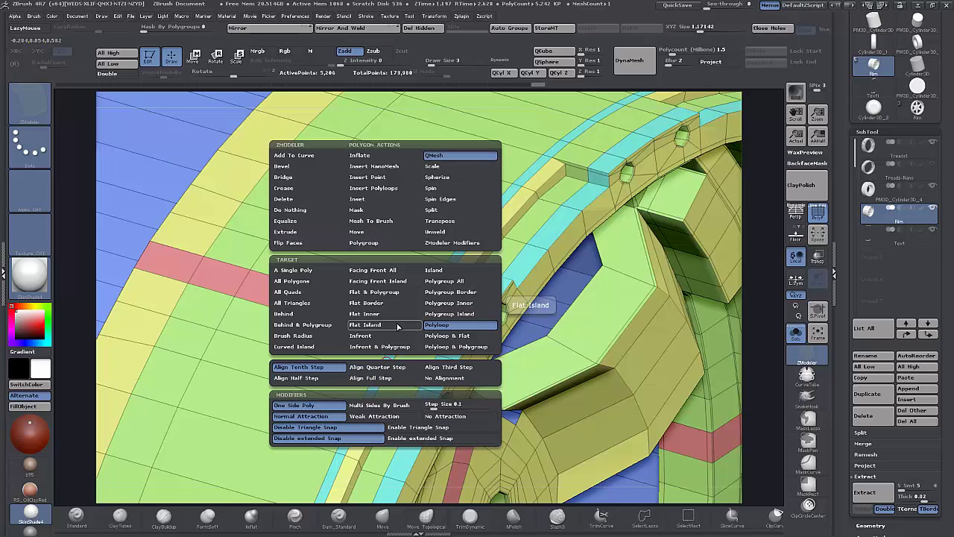
left_click(447, 314)
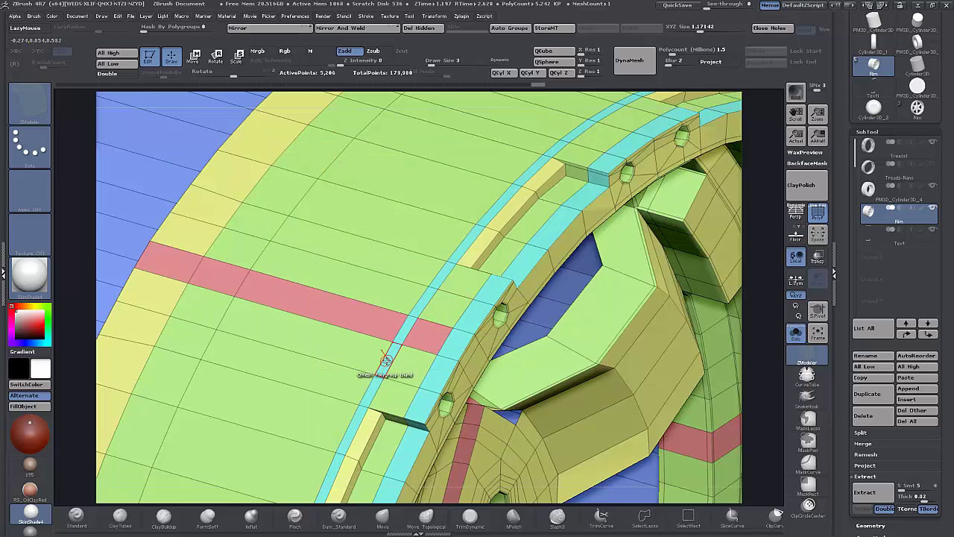
left_click(387, 355)
left_click_drag(387, 355, 369, 319)
key("ctrl+z")
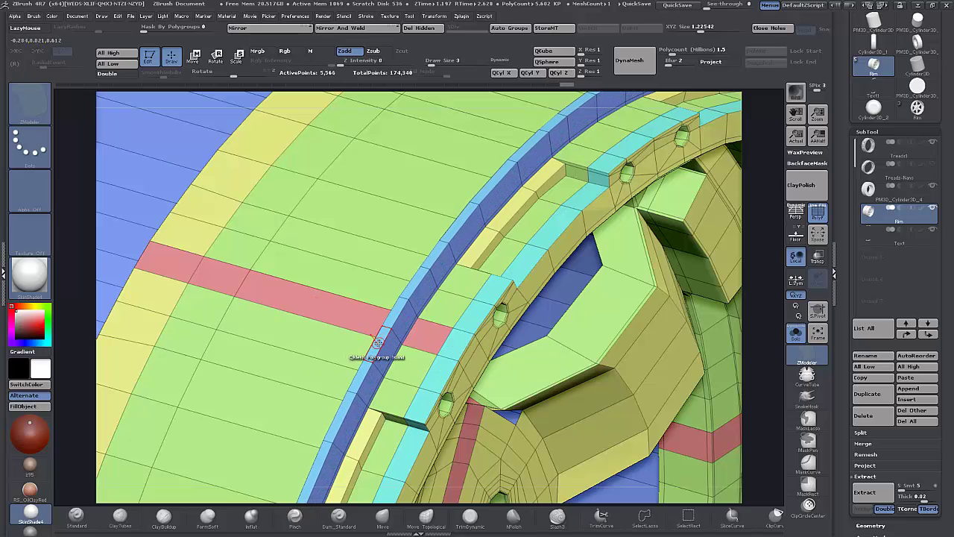
left_click_drag(376, 344, 373, 356)
left_click_drag(760, 335, 767, 298)
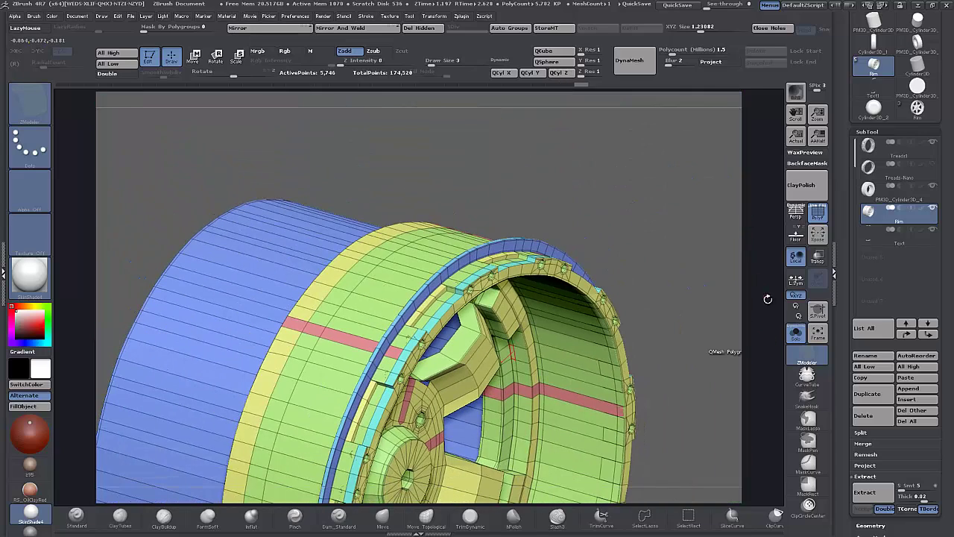
- Examine the rim inside the full tire with the dynamic subdivision preview on and the polyframe off
left_click(796, 334)
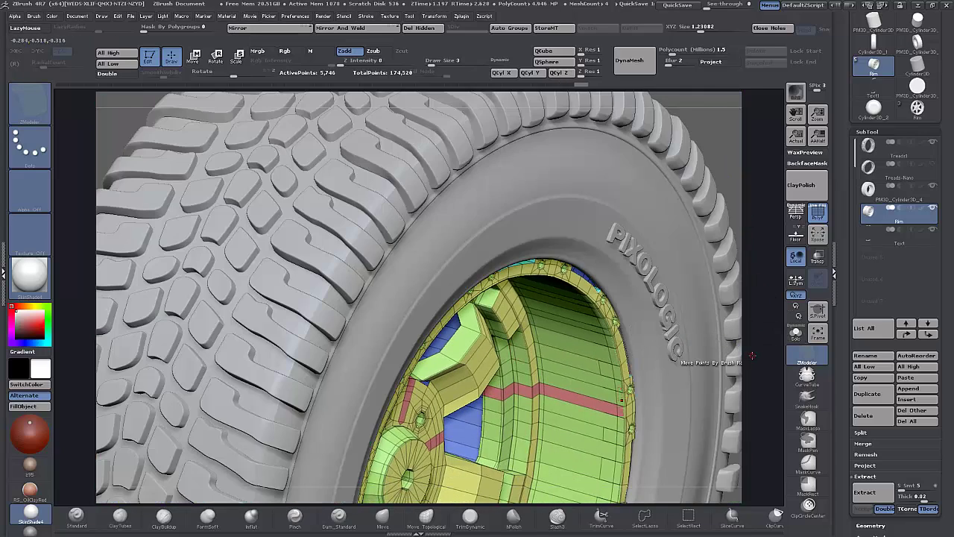
key("d")
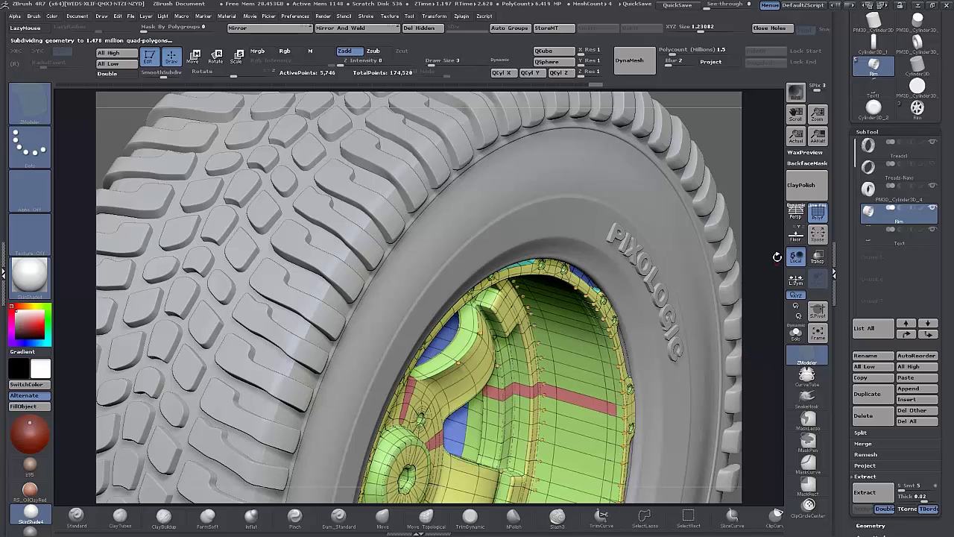
left_click(818, 213)
mouse_move(768, 323)
left_mouse_down()
mouse_move(760, 329)
mouse_move(757, 316)
left_mouse_up()
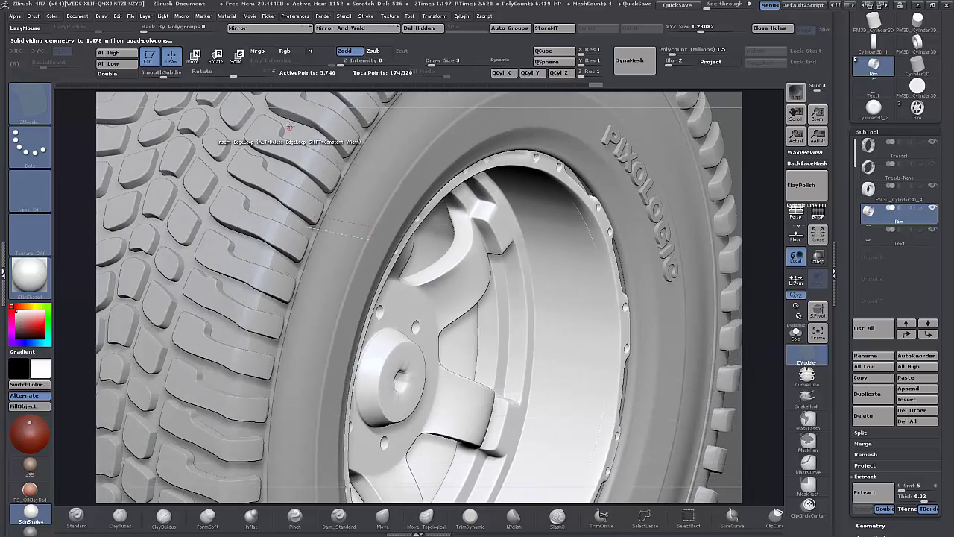
- Move the rim along its axis with Transpose so its notched lip sits just outside the tire's sidewall
left_click(193, 56)
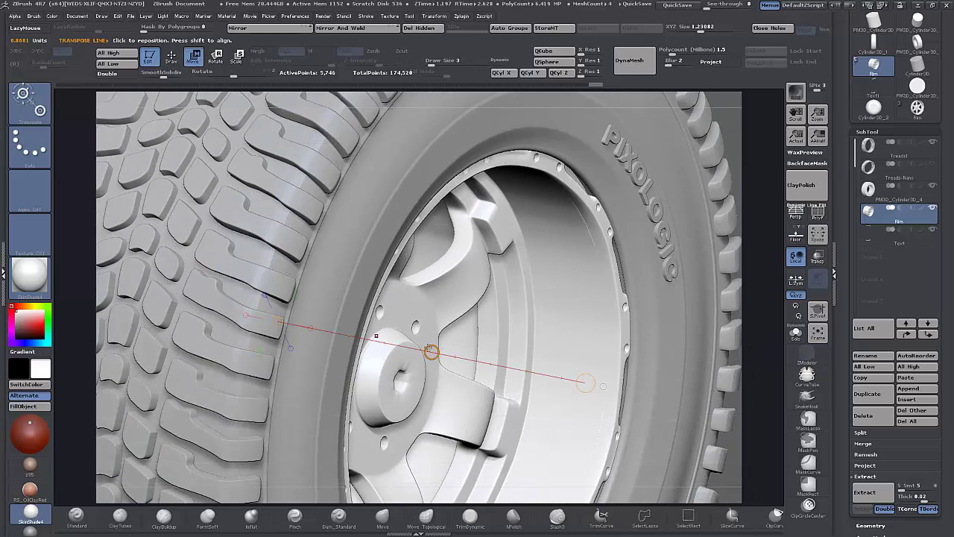
left_click_drag(434, 351, 467, 337)
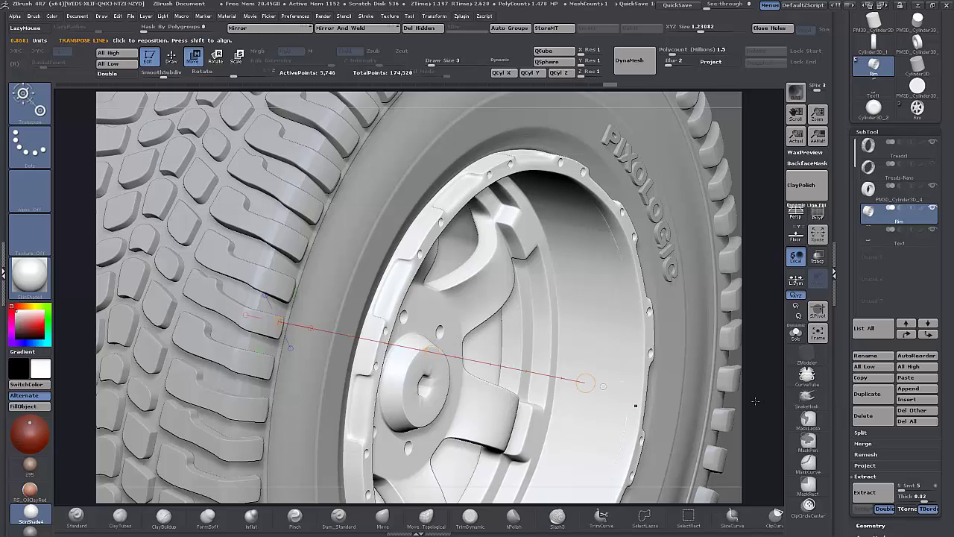
left_click_drag(755, 401, 749, 328, "alt")
left_click_drag(678, 409, 677, 432)
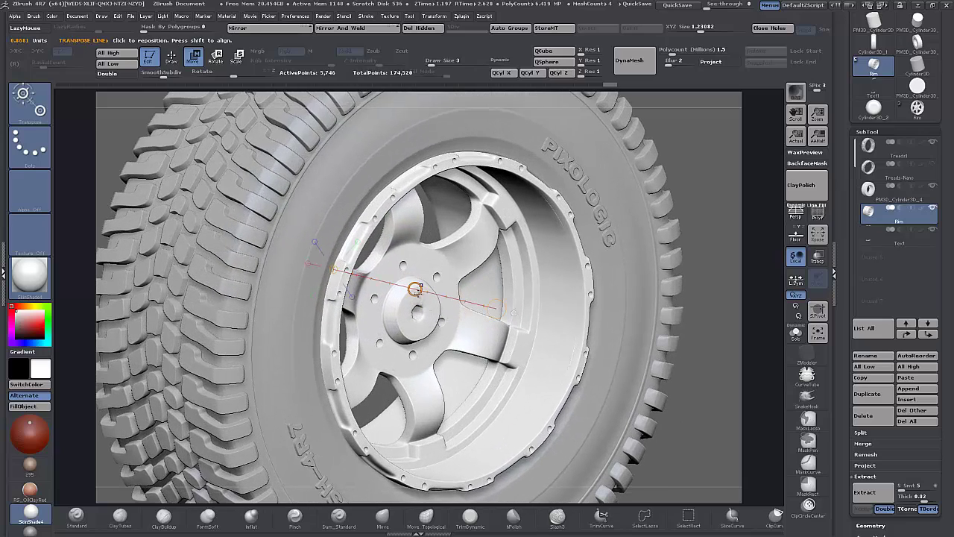
left_click_drag(416, 289, 410, 290)
key("ctrl+d")
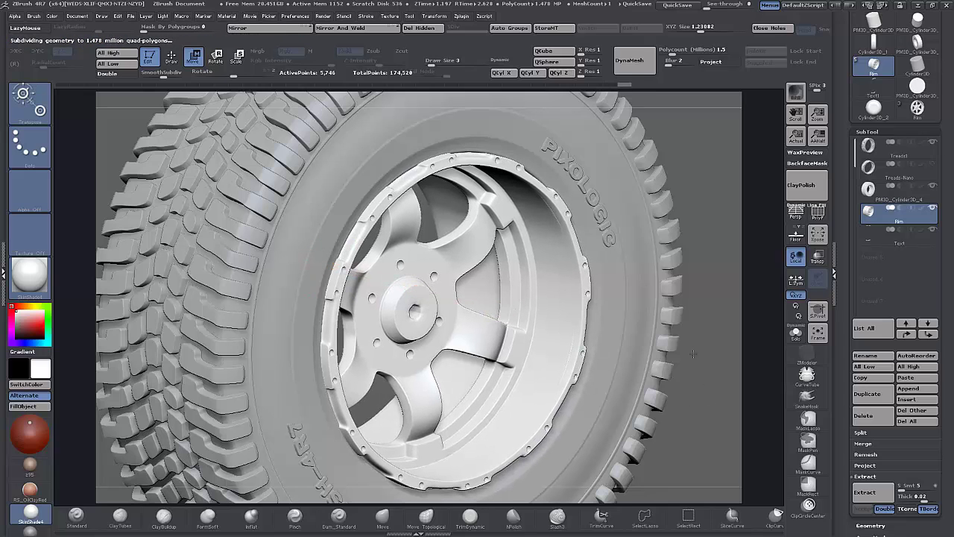
- Frame the whole wheel in front view and save the project
left_click_drag(724, 412, 689, 312)
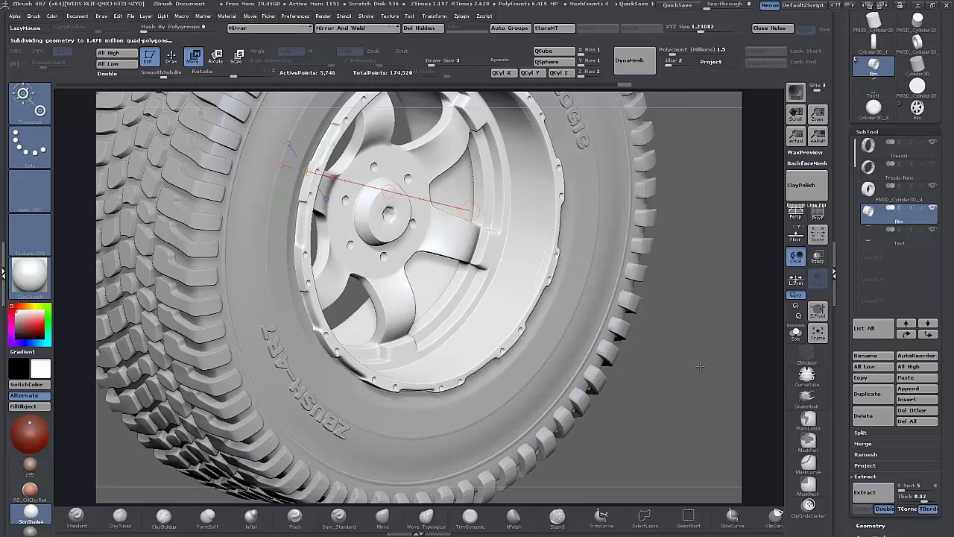
left_click_drag(658, 420, 768, 479)
key("f")
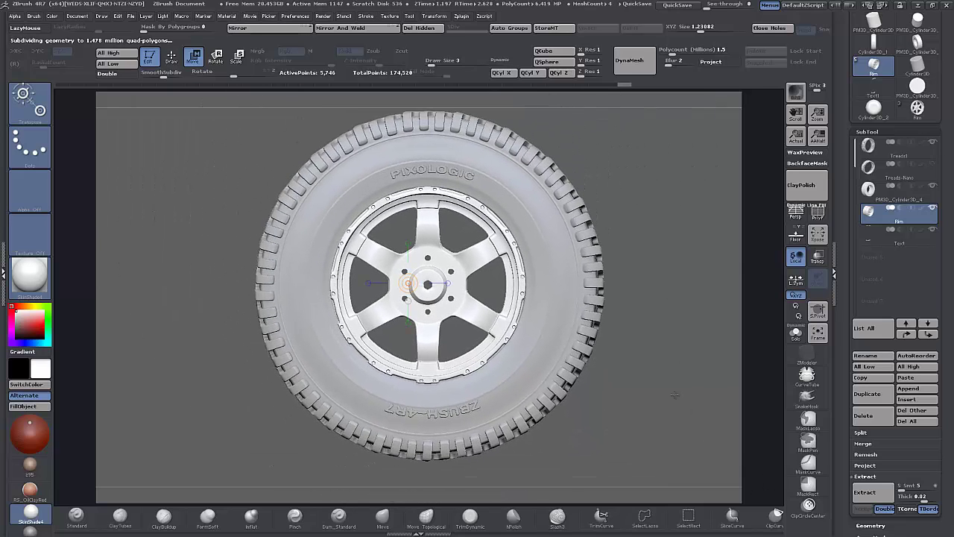
key("ctrl+s")
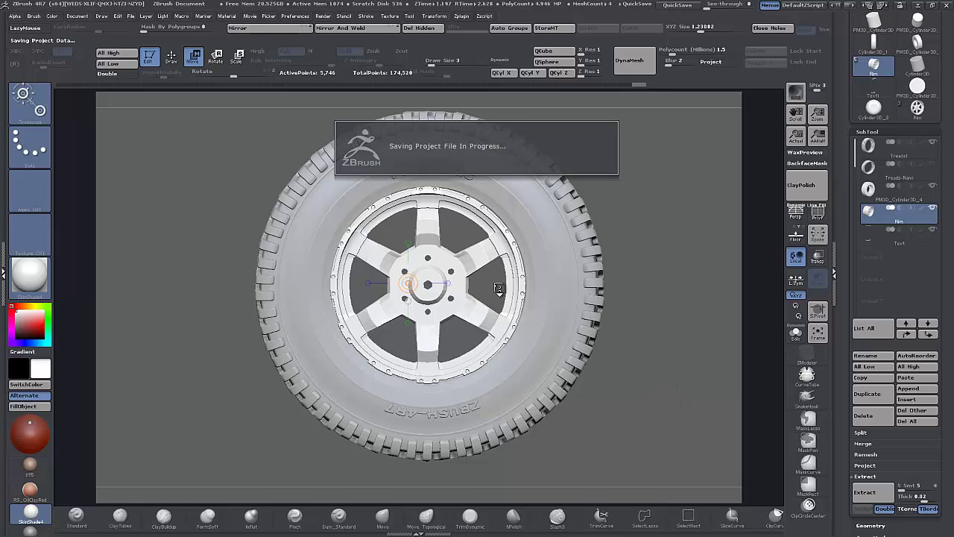
- Activate the ZModeler brush and mark the polygons in the two inner rings around the hub's lower-left bolt hole as a temporary polygroup
left_click_drag(645, 342, 671, 395, "alt")
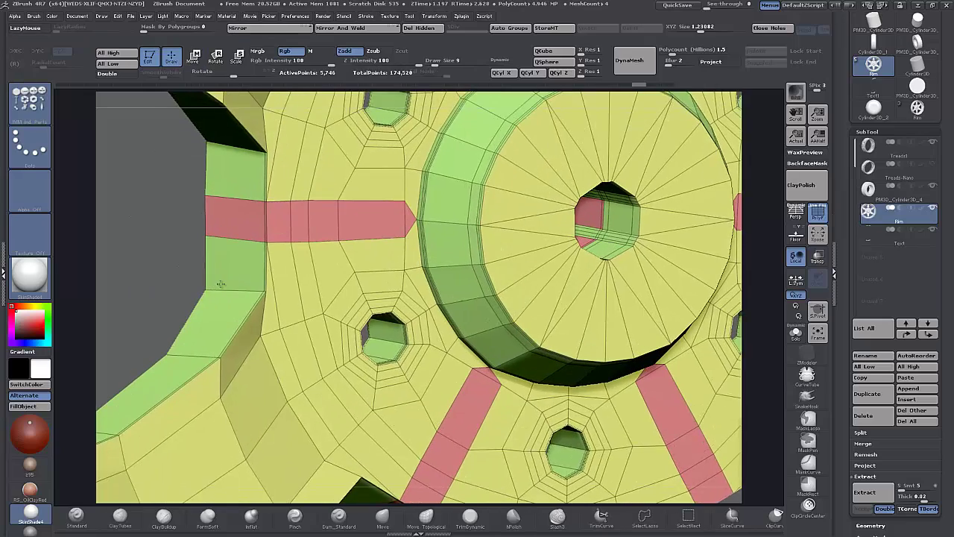
left_click_drag(372, 313, 376, 328, "alt")
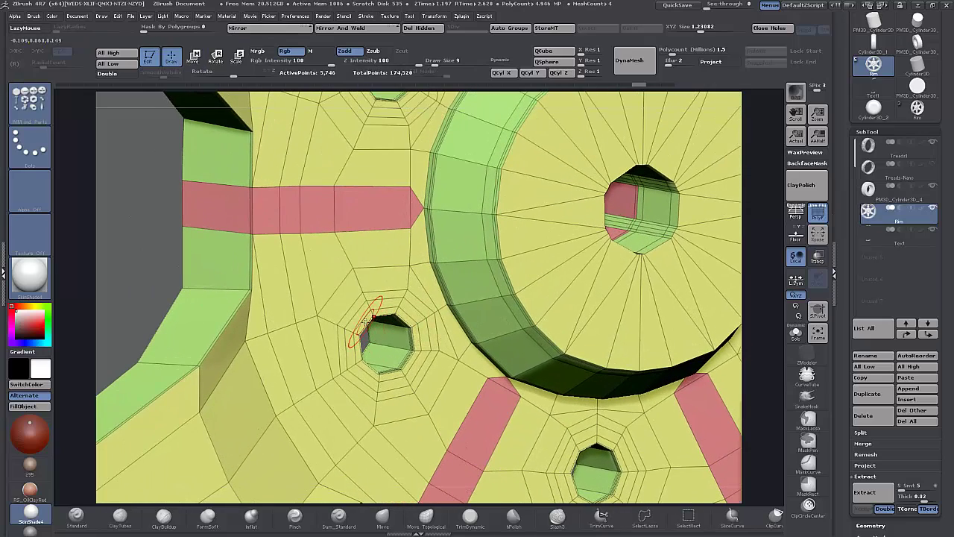
key("ctrl+shift+z")
key("ctrl+shift+z")
key("ctrl+shift+z")
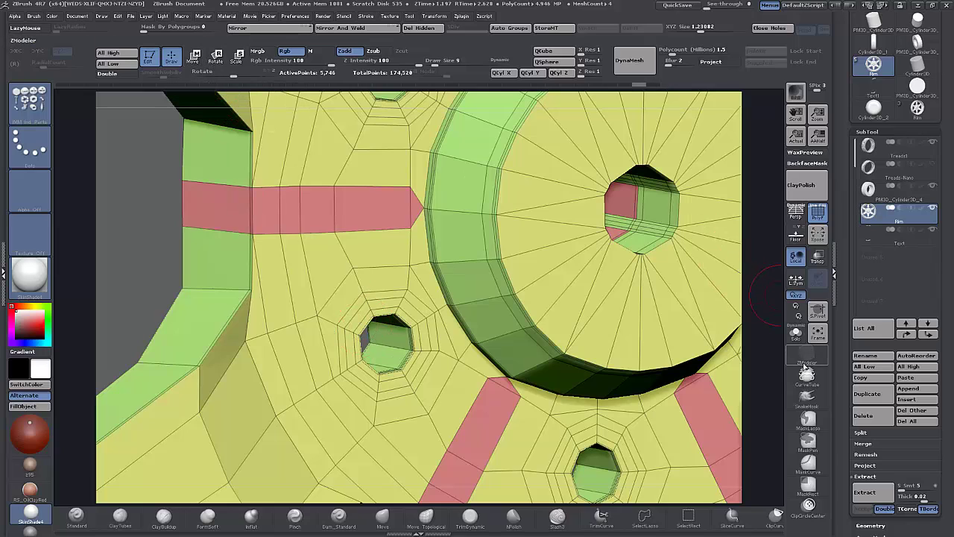
left_click(806, 366)
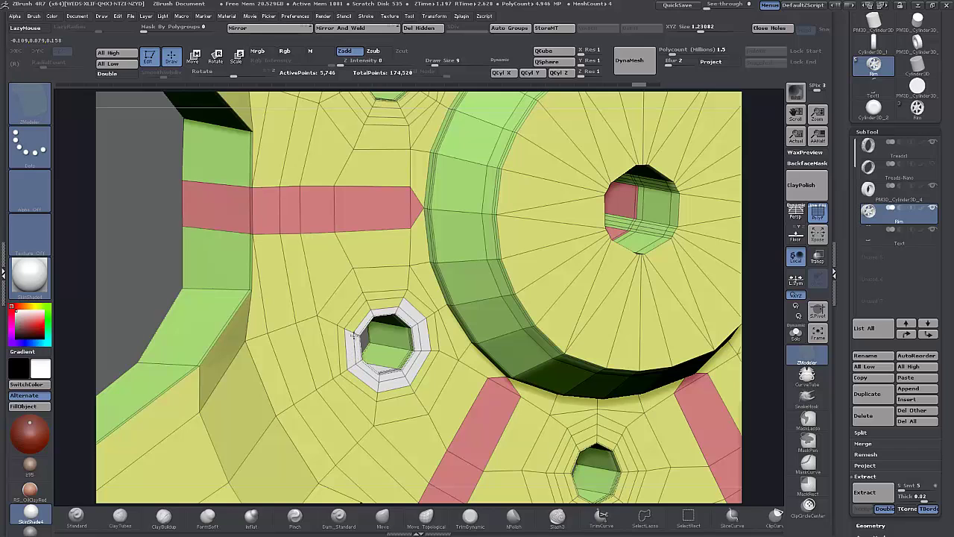
key("ctrl+z")
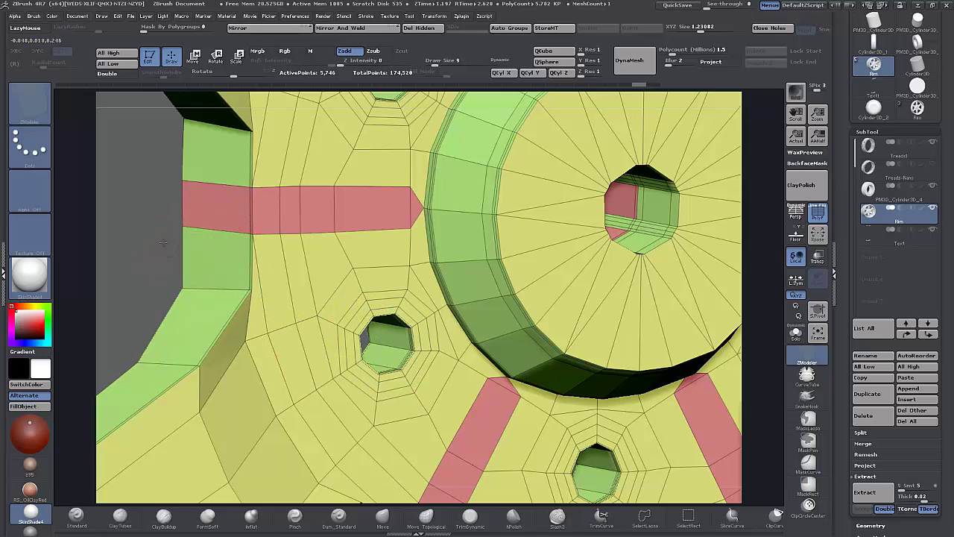
left_click_drag(163, 243, 160, 243)
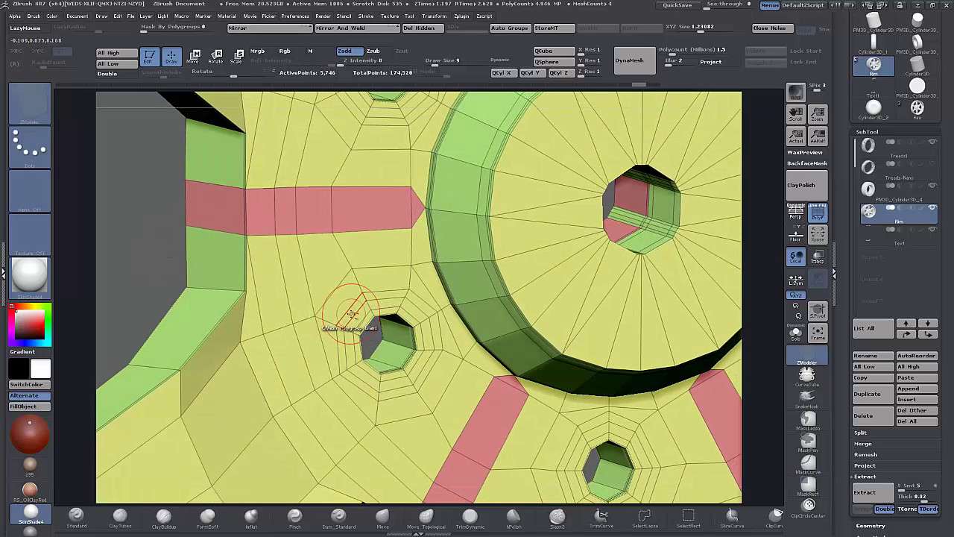
left_click_drag(349, 313, 361, 322, "alt")
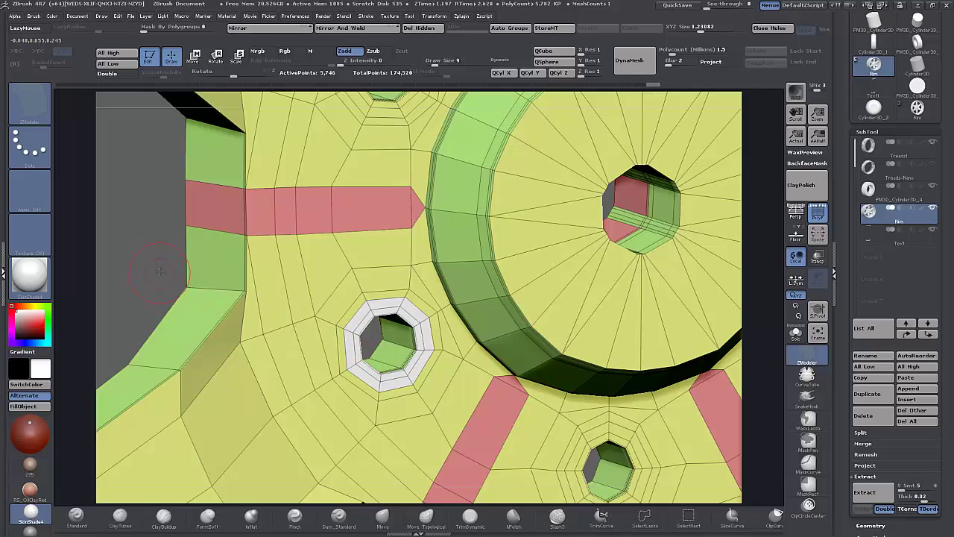
- Mark the inner rings of polygons around the bolt hole directly below the hub's center as part of the temporary polygroup
left_click_drag(176, 285, 165, 207, "alt")
left_click_drag(174, 241, 132, 260, "alt")
left_click_drag(633, 479, 674, 475, "alt")
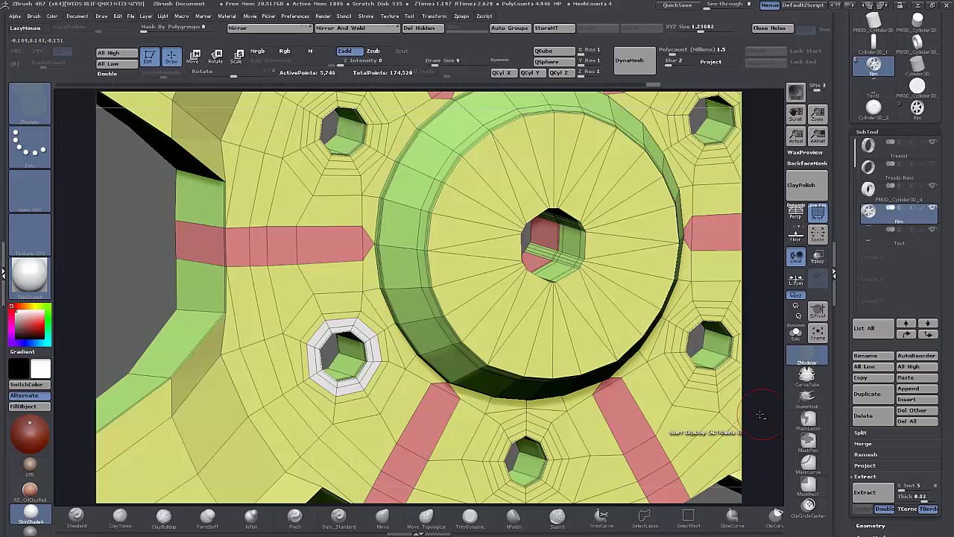
left_click_drag(759, 414, 690, 289, "alt")
mouse_move(664, 441)
left_mouse_down()
mouse_move(649, 441)
mouse_move(667, 458)
left_mouse_up()
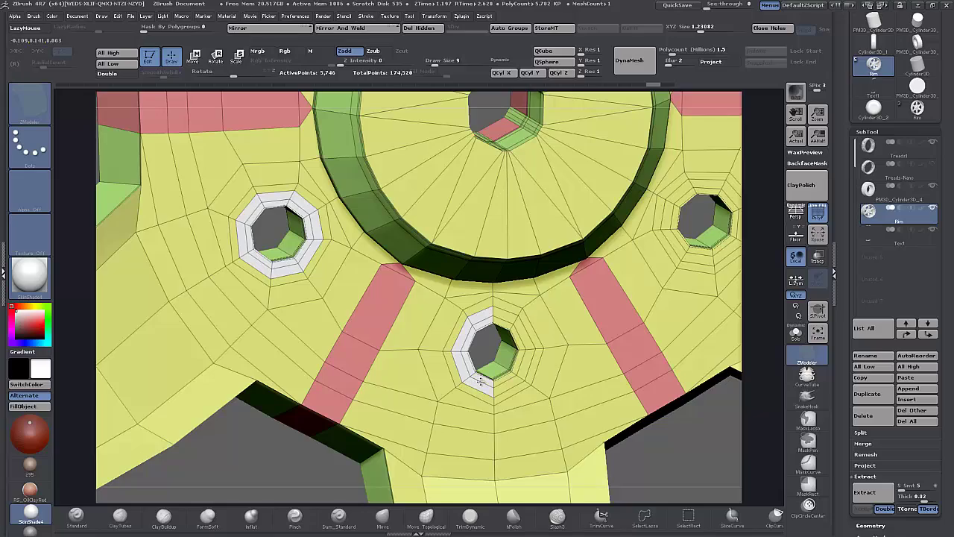
- Mark the inner rings of polygons around the hub's upper-left bolt hole, undoing the accidental edge loop deletion there
left_click_drag(673, 450, 696, 361, "alt")
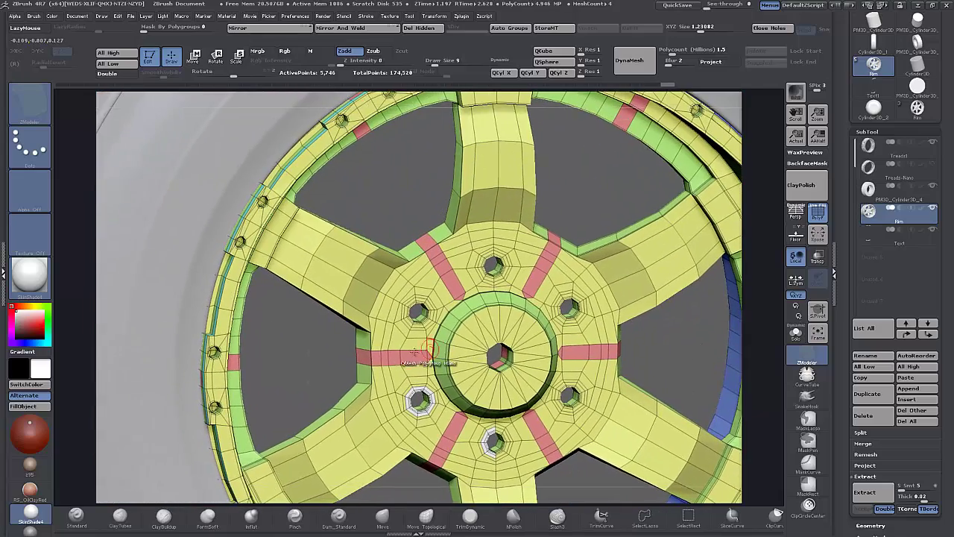
left_click_drag(332, 347, 344, 424, "alt")
left_click_drag(160, 296, 245, 405, "alt")
left_click(428, 326, "alt")
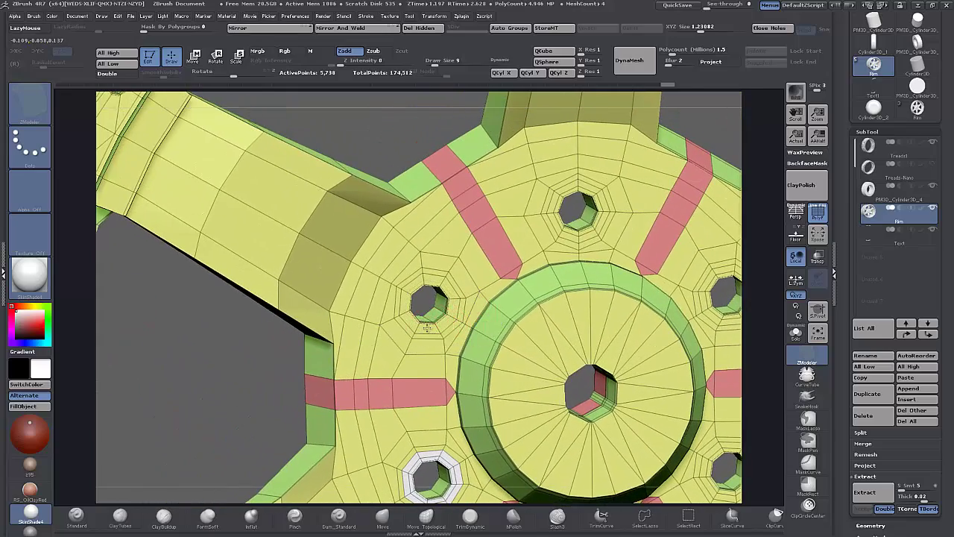
key("ctrl+z")
left_click_drag(211, 328, 453, 307)
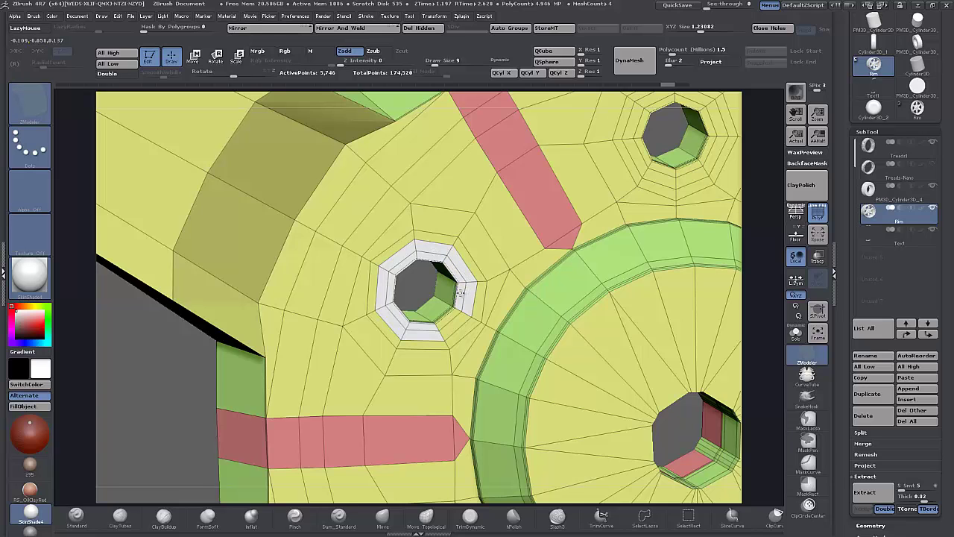
- Mark only the left half of the inner rings of polygons around the hub's top bolt hole
left_click_drag(746, 281, 665, 393, "alt")
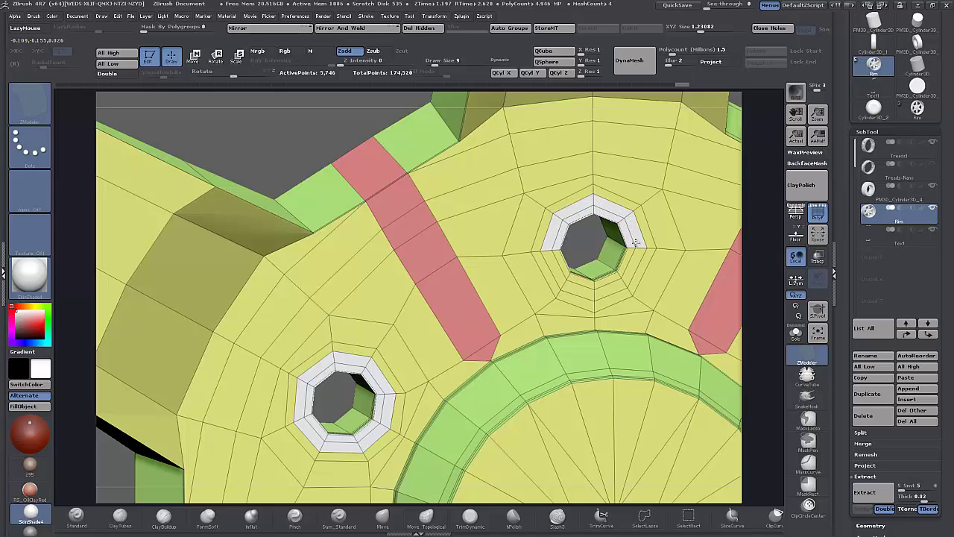
left_click(599, 289)
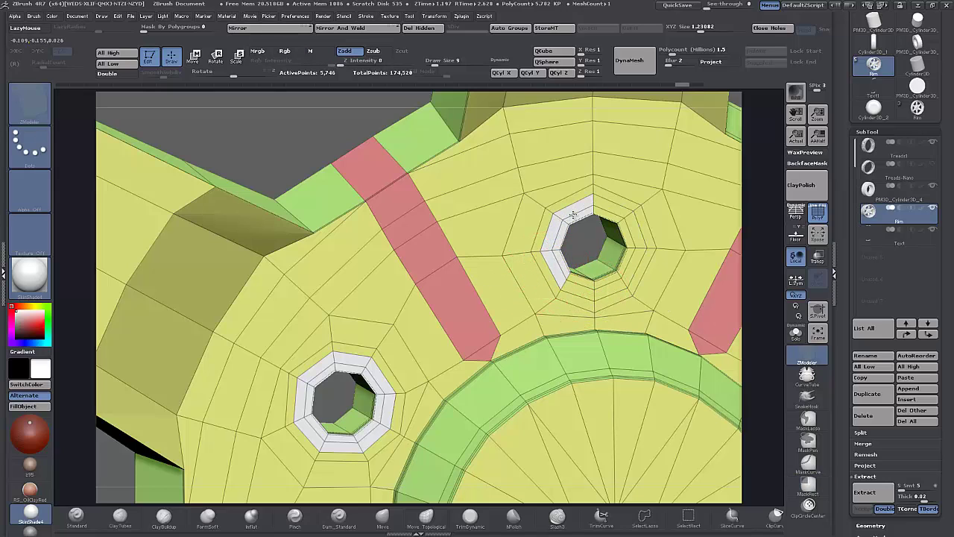
left_click_drag(571, 291, 577, 284, "alt")
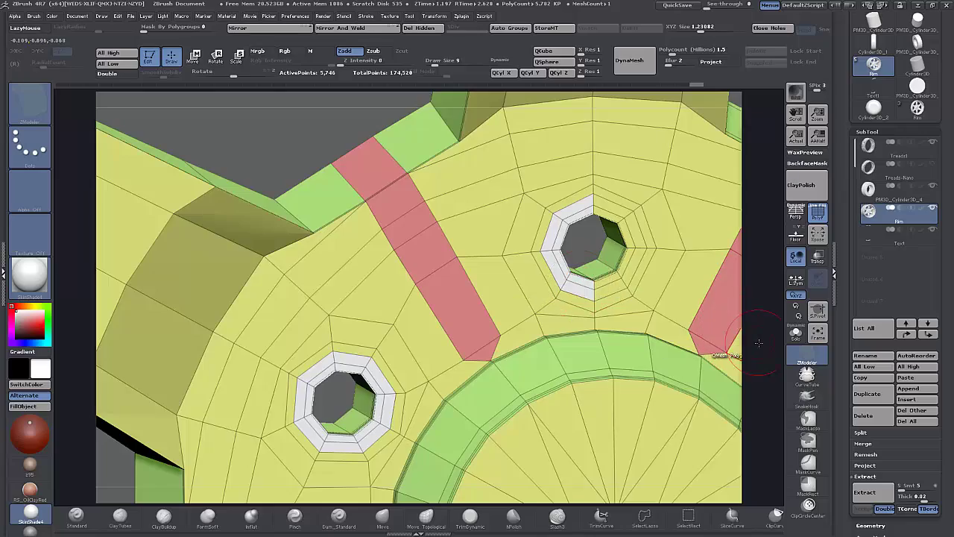
- Try to apply QMesh to the marked rings around the bolt holes, undoing the attempt
left_click_drag(758, 343, 762, 93, "alt")
left_click_drag(748, 286, 727, 460)
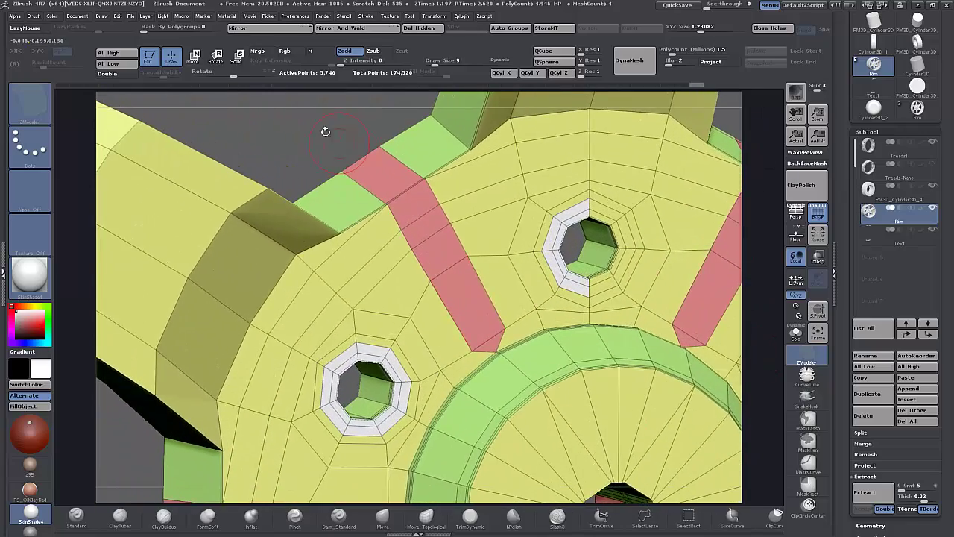
left_click_drag(324, 130, 365, 169)
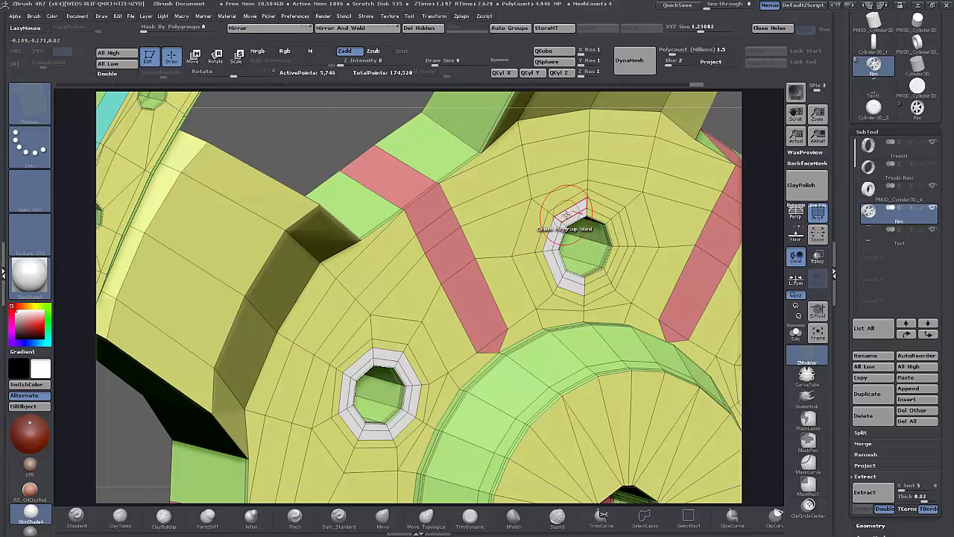
key("space")
left_click(488, 271)
left_click_drag(549, 245, 540, 237)
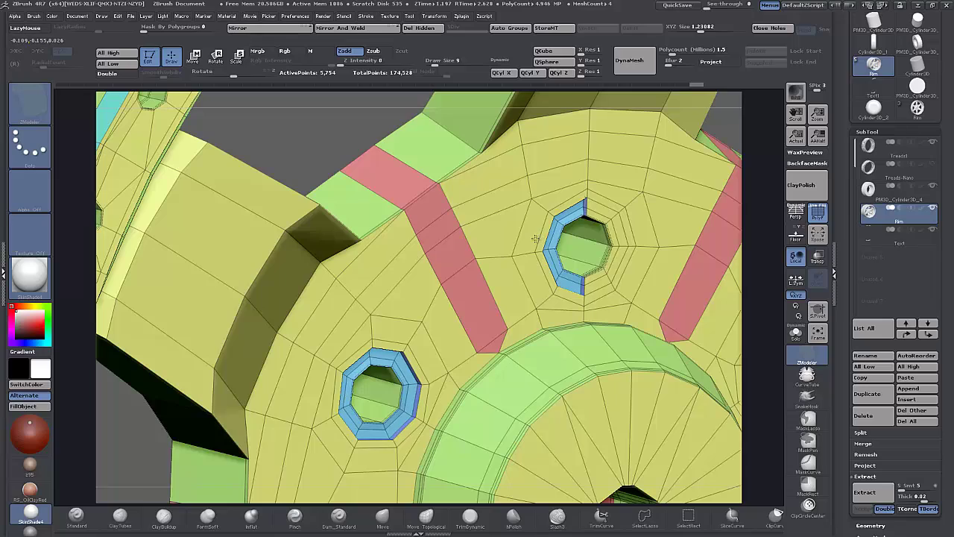
left_click(532, 249)
left_click_drag(759, 281, 708, 275)
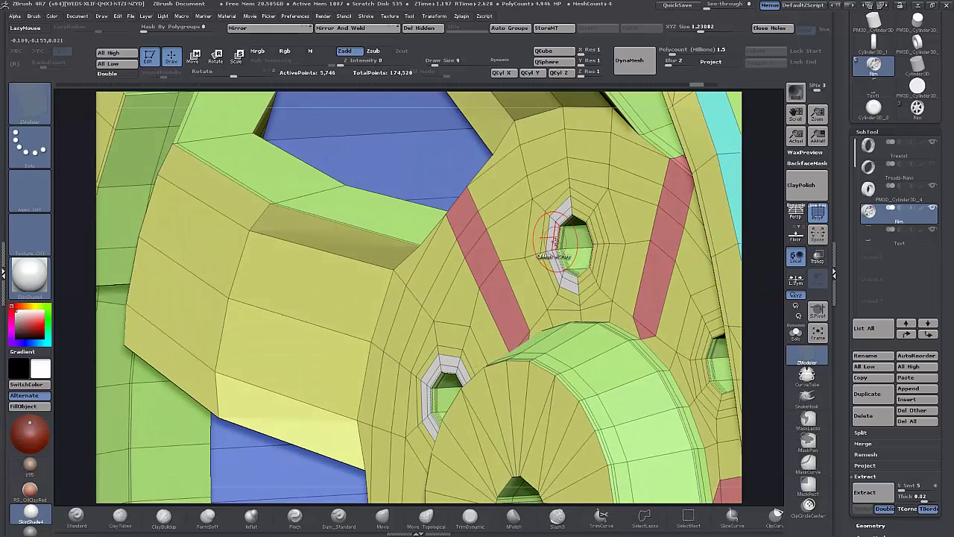
- Try to push the left half-ring at the top bolt hole into the hub using QMesh with the Polygroup Island target
left_click(553, 239)
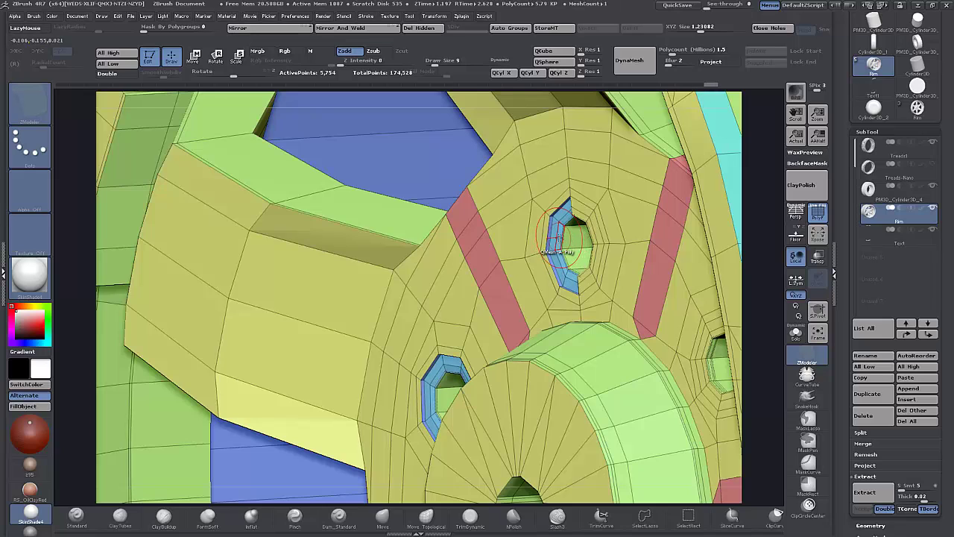
key("ctrl+z")
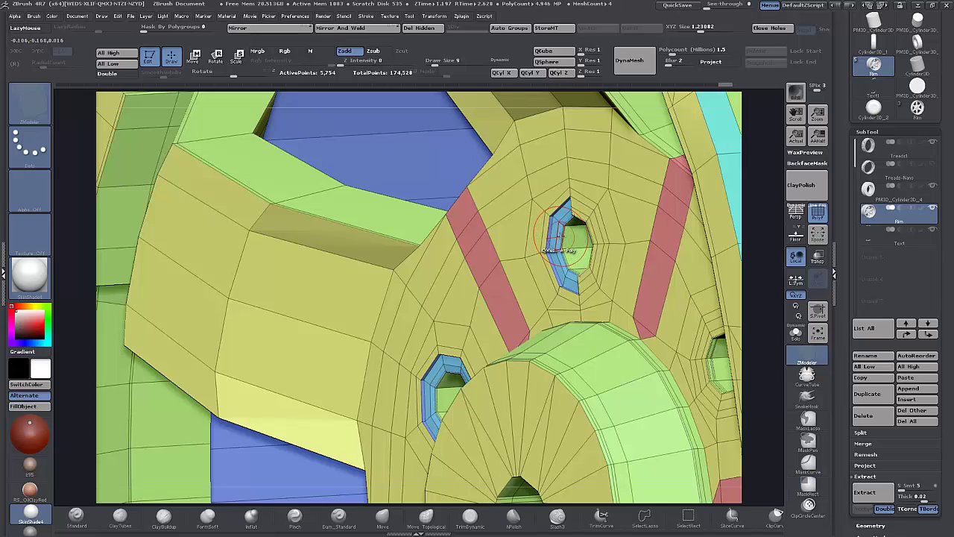
key("space")
left_click(608, 314)
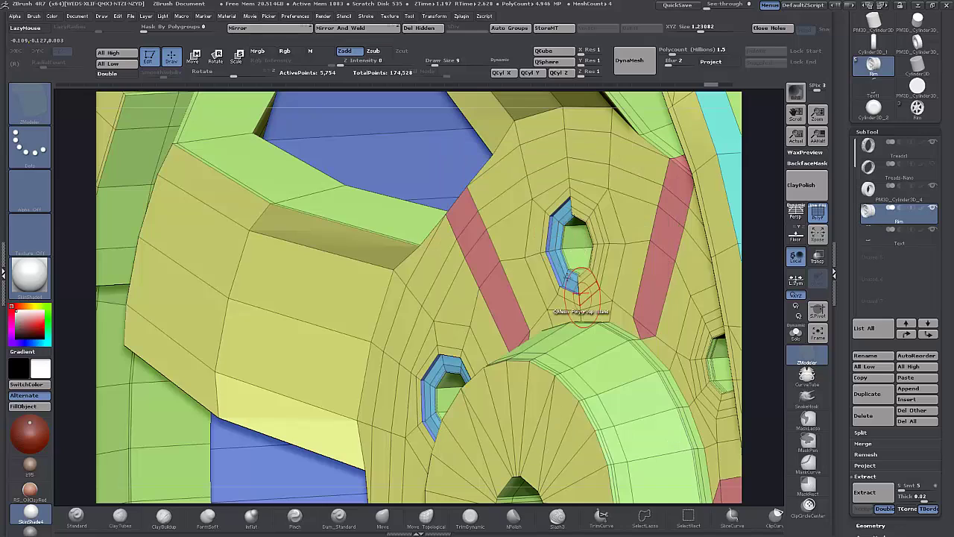
left_click_drag(562, 237, 567, 237)
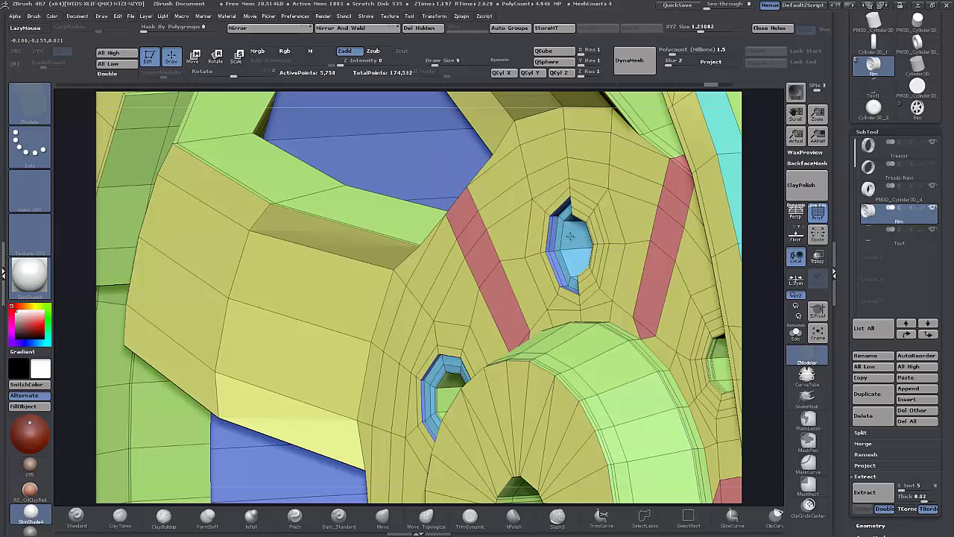
- Try Mirror And Weld on the rim, and undo back to before the half-ring was pushed in
left_click(277, 30)
left_click(331, 29)
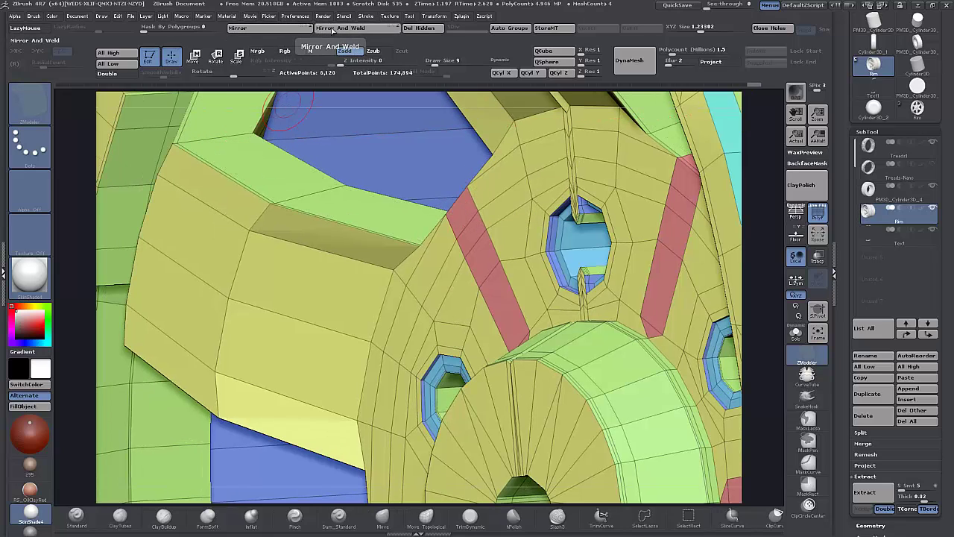
key("ctrl+z")
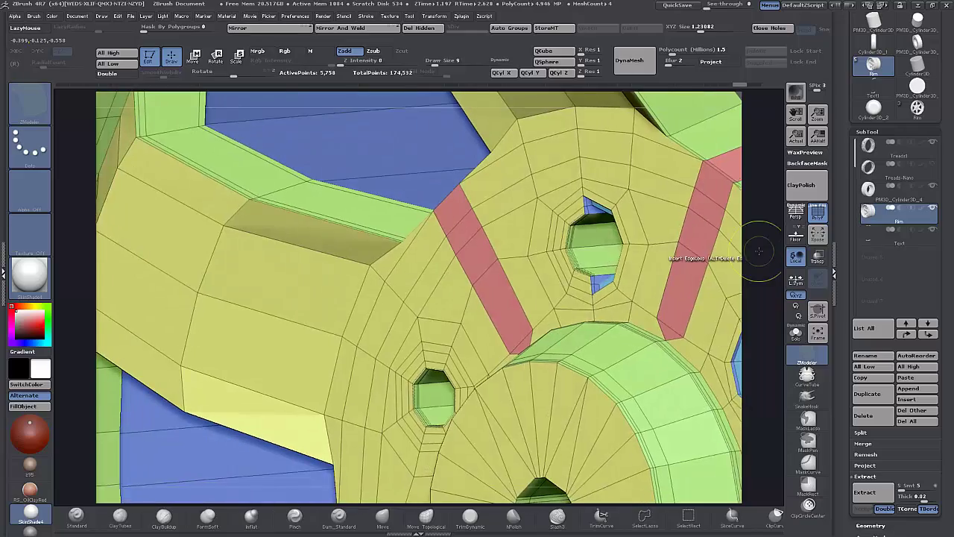
key("ctrl+z")
mouse_move(749, 262)
left_mouse_down()
mouse_move(817, 260)
mouse_move(775, 269)
left_mouse_up()
key("ctrl+z")
key("ctrl+z")
key("ctrl+z")
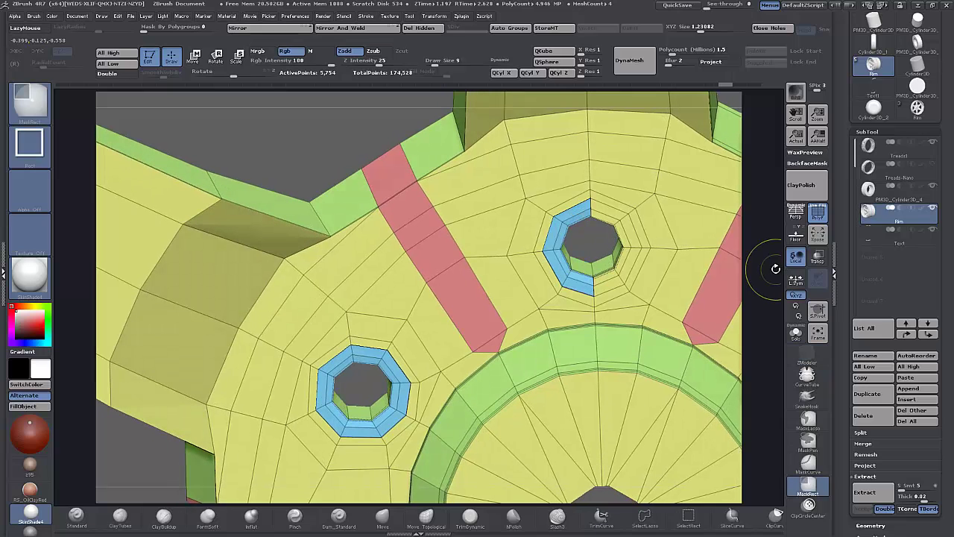
- Mark the right half of the top bolt hole's inner rings and the inner rings around the upper-right and lower-right bolt holes
left_click(608, 222)
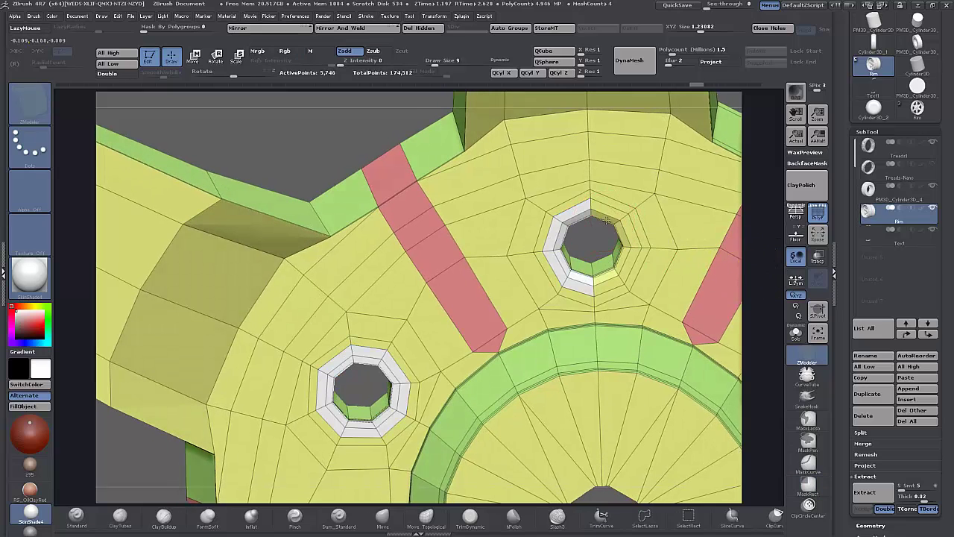
key("ctrl+z")
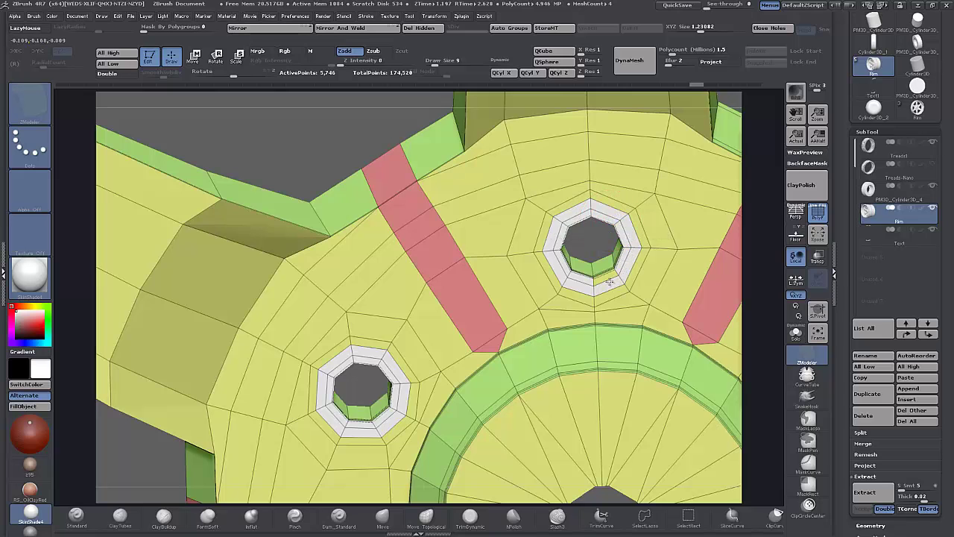
left_click_drag(767, 340, 458, 141)
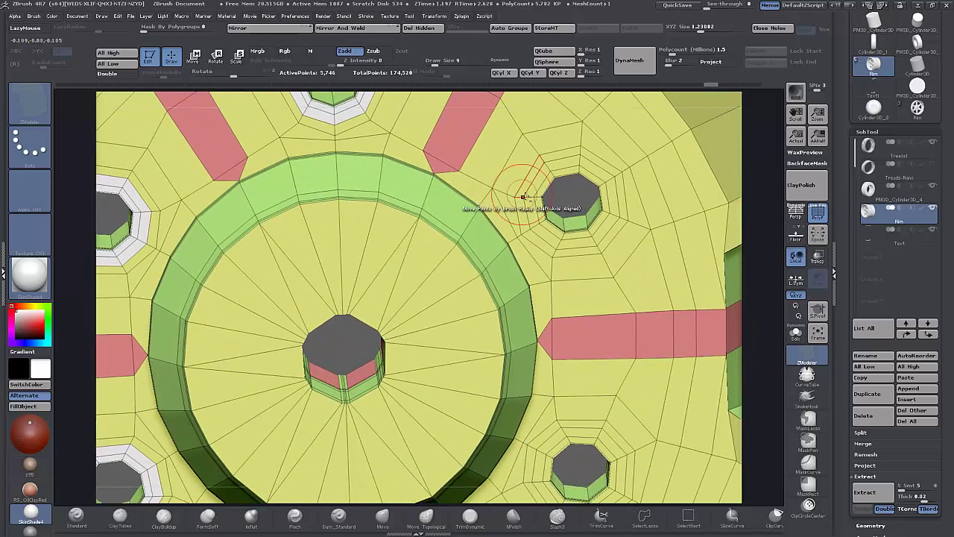
left_click_drag(536, 187, 547, 185, "alt")
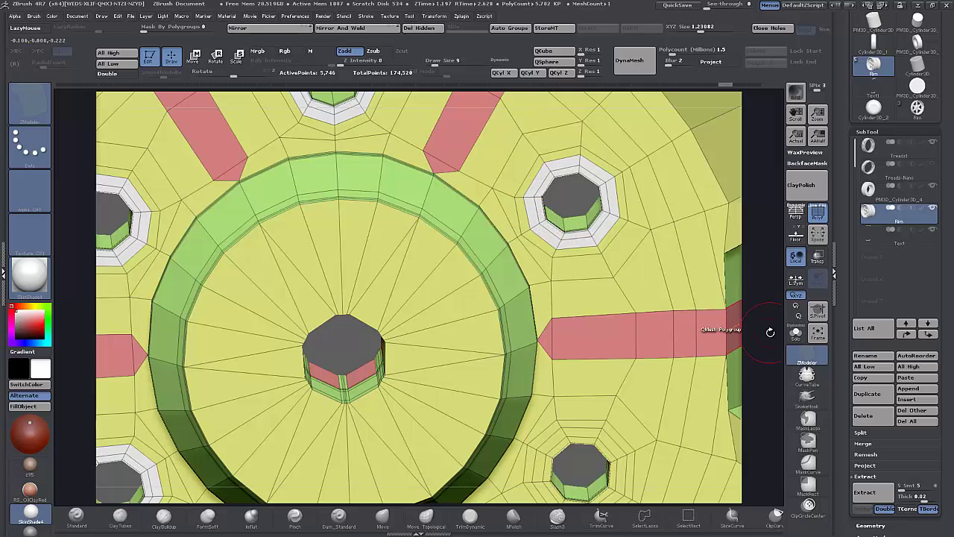
left_click_drag(768, 331, 747, 81)
left_click_drag(515, 275, 536, 244, "alt")
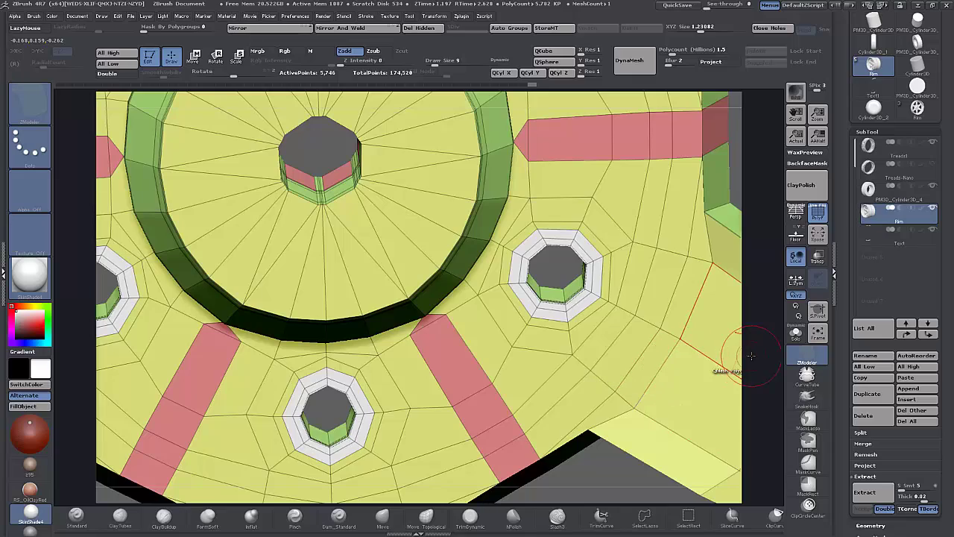
- Push the marked rings slightly into the hub using QMesh with the A Single Poly target, and check the smoothed result without the polyframe
left_click_drag(743, 358, 626, 351)
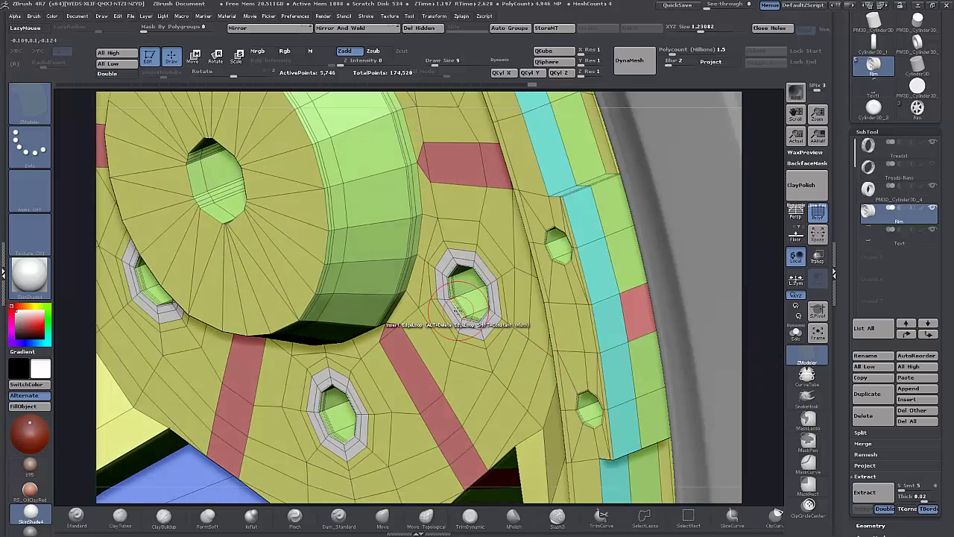
key("space")
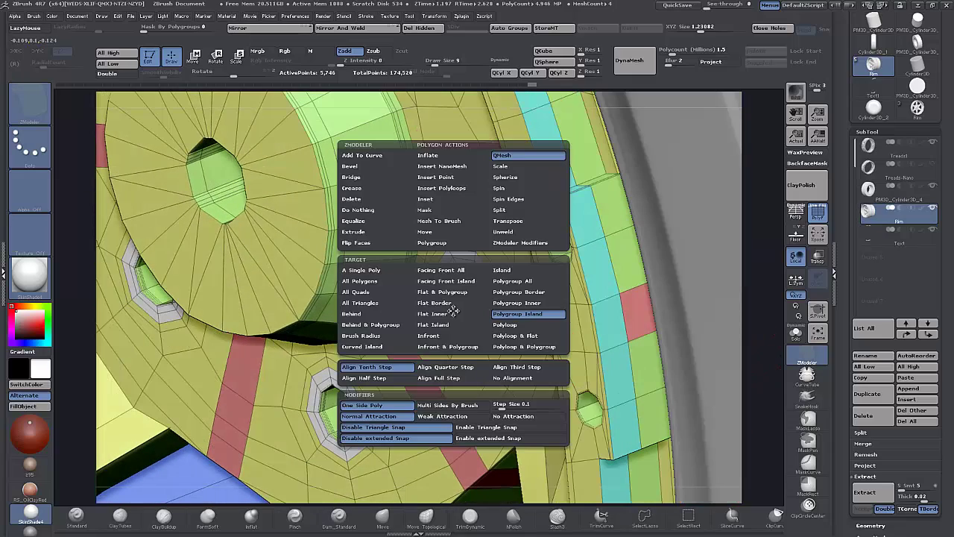
left_click(377, 271)
left_click(453, 304)
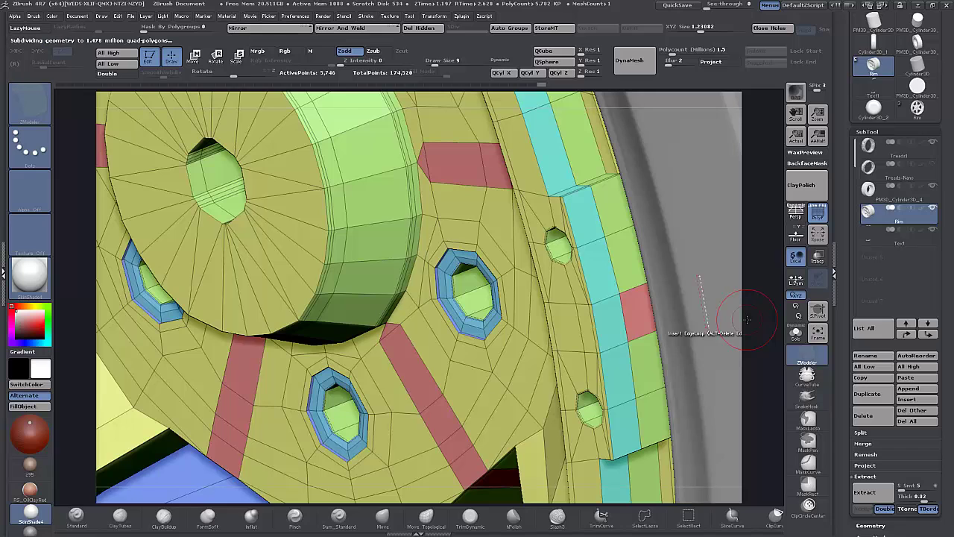
left_click(818, 214)
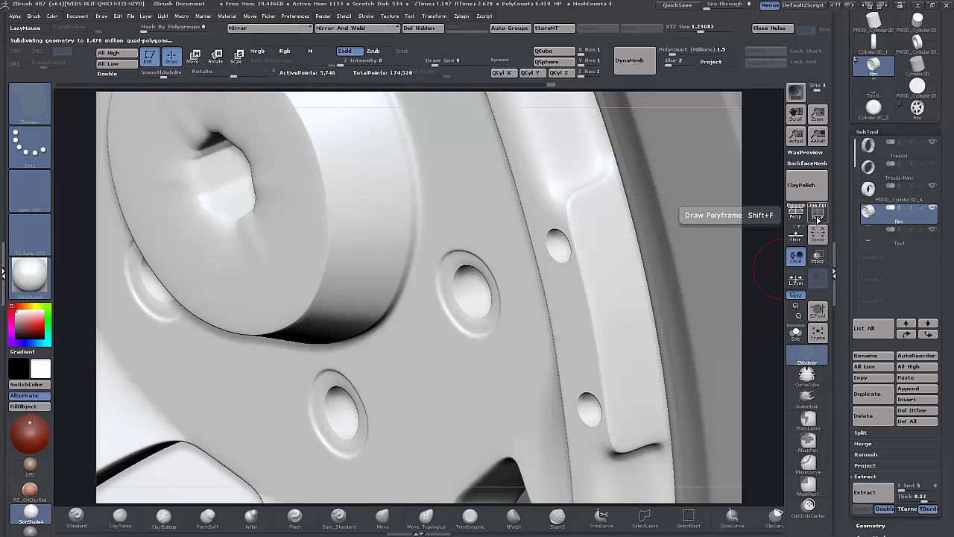
left_click(817, 214)
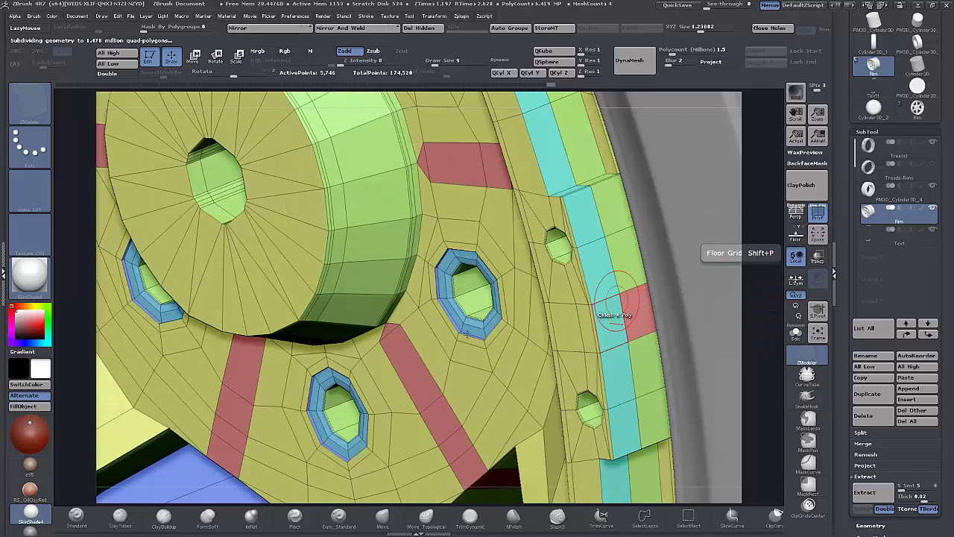
- Set the QMesh target to Polygroup Island and push the lower-right bolt hole's rings deep into the hub, checking the subdivision preview
key("space")
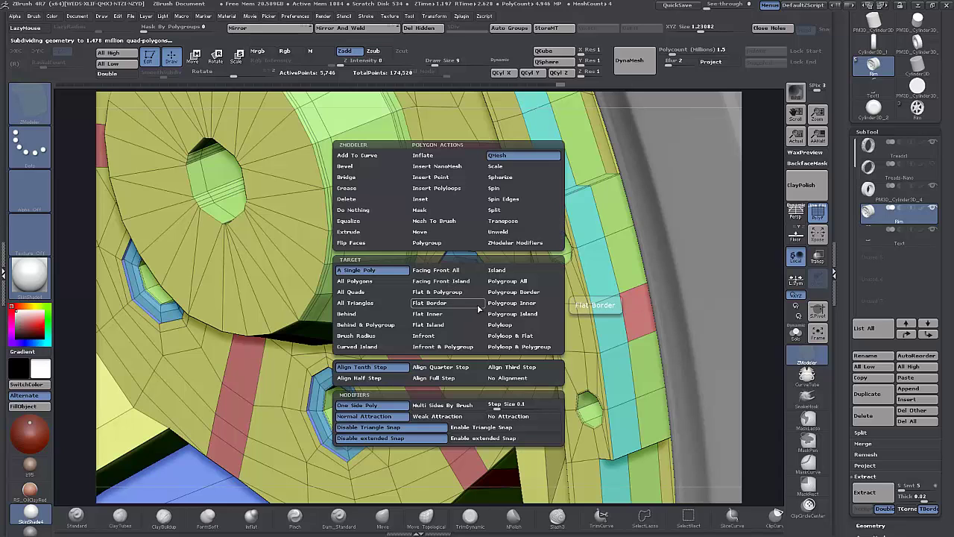
left_click(512, 313)
left_click_drag(449, 287, 481, 278)
mouse_move(766, 346)
left_mouse_down()
mouse_move(775, 345)
mouse_move(801, 395)
left_mouse_up()
left_click(805, 397)
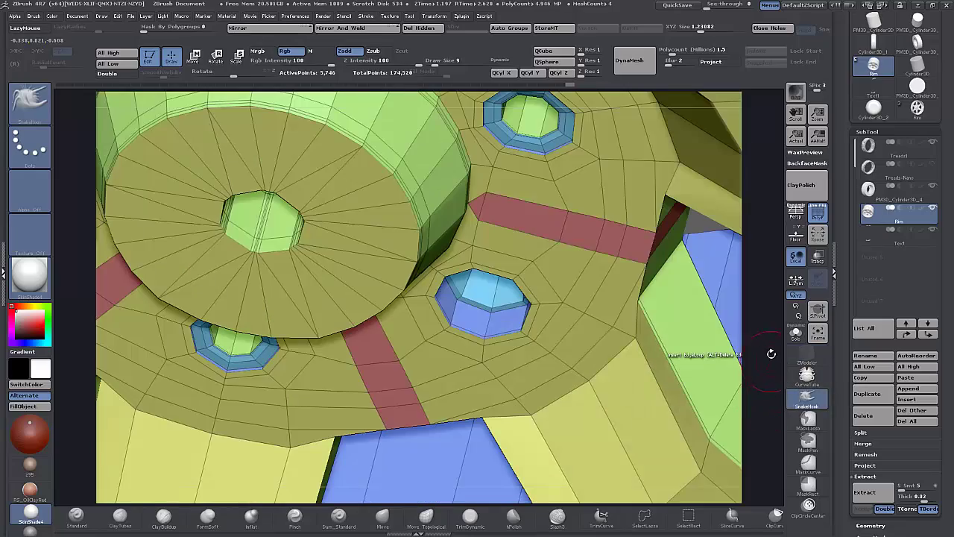
left_click_drag(773, 356, 759, 302)
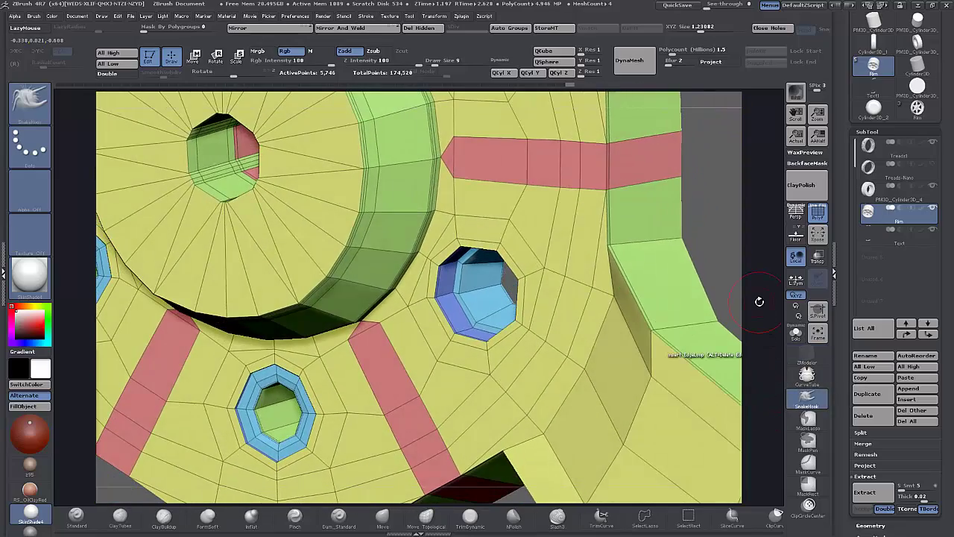
key("d")
key("shift+d")
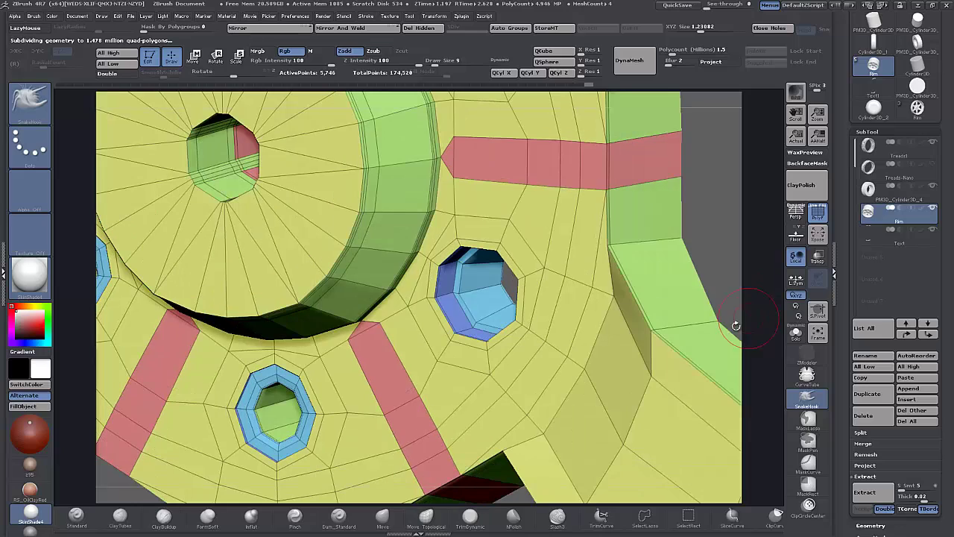
- Try adding an edge loop inside the lower-right recess with ZModeler, and undo it together with the deep push
key("space")
left_click(806, 356)
left_click(468, 290)
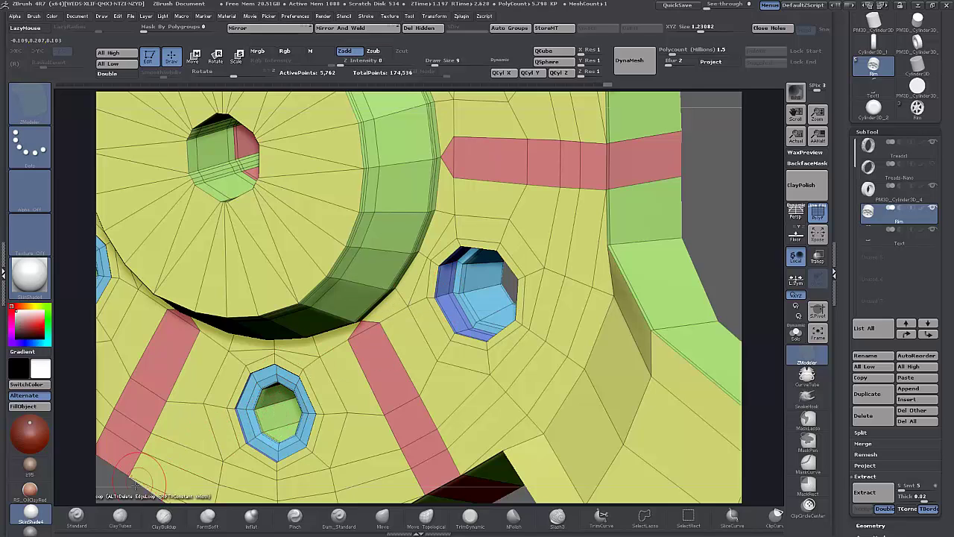
left_click_drag(137, 480, 304, 453)
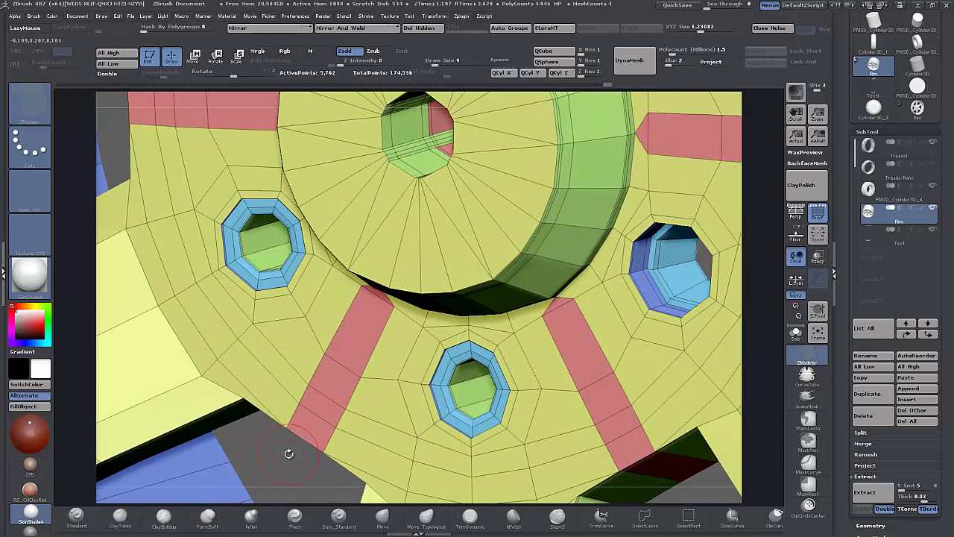
key("ctrl")
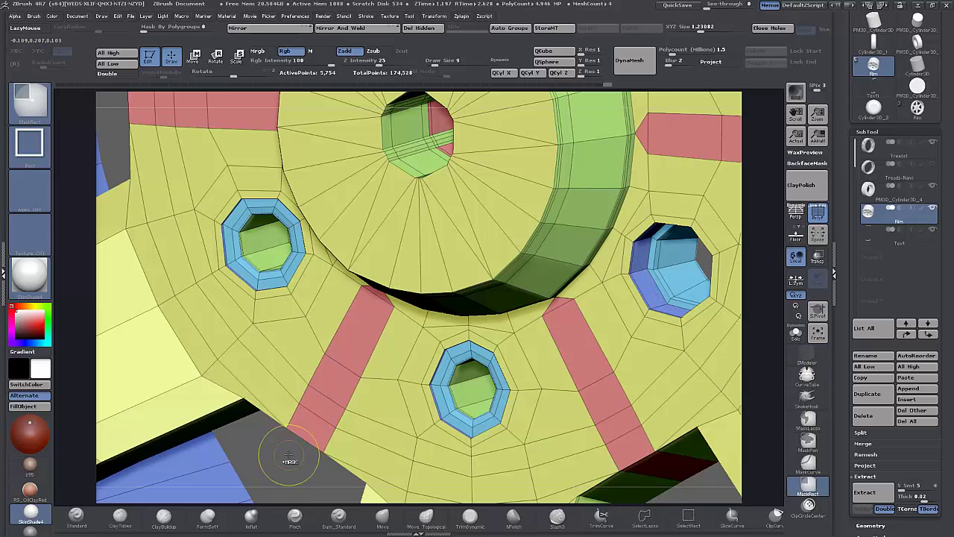
key("ctrl+d")
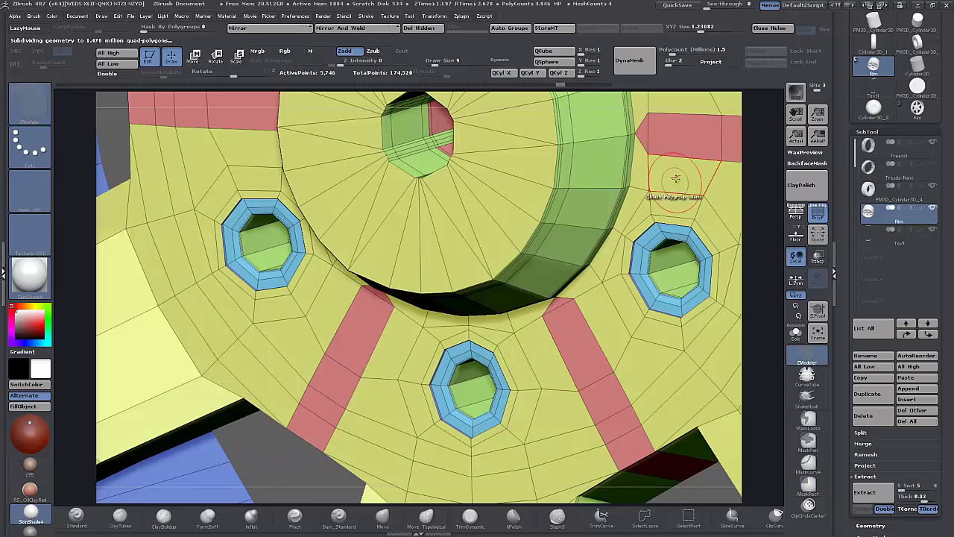
- Push the ring islands around the lower-right, bottom and lower-left bolt holes deep into the hub with QMesh
left_click(651, 259, "ctrl+shift")
left_click_drag(651, 259, 652, 260)
key("b")
key("z")
key("m")
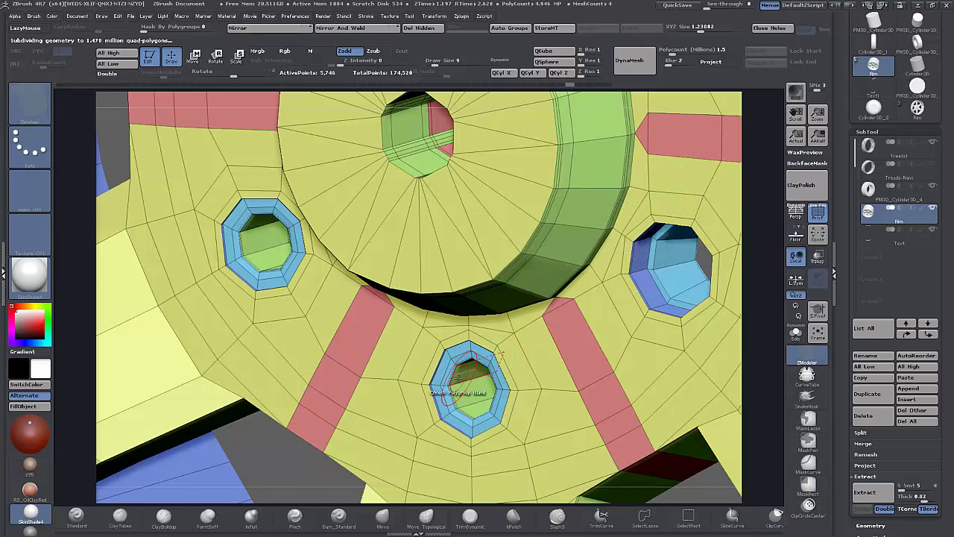
left_click(442, 375)
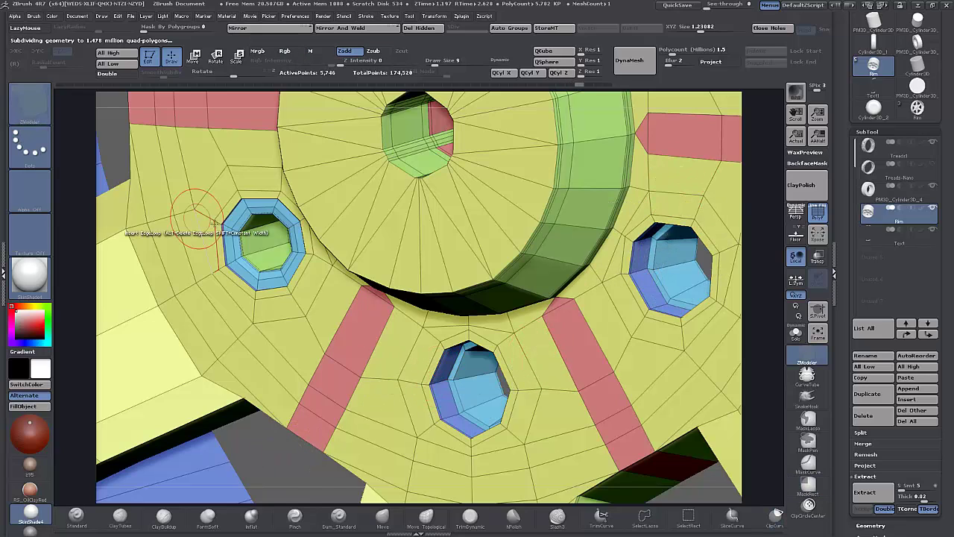
left_click(231, 245)
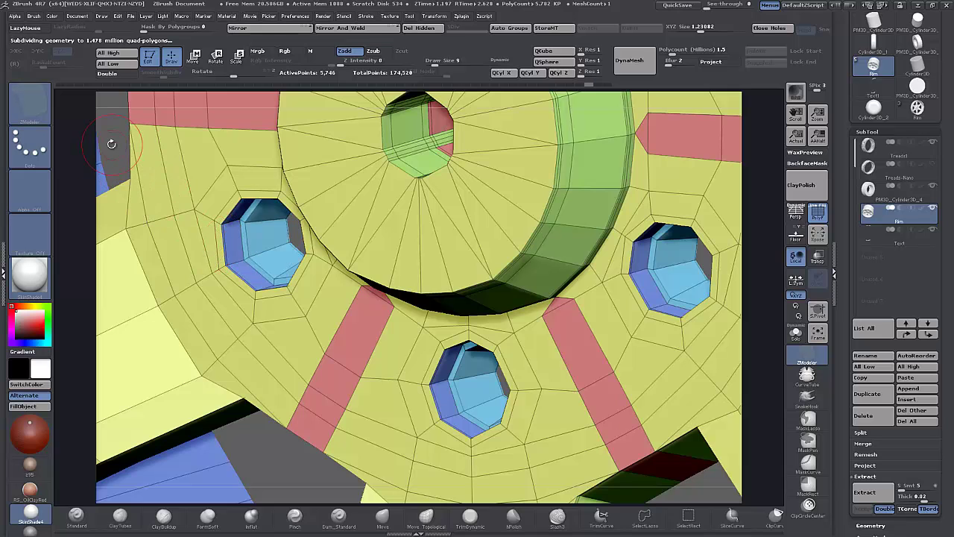
- Recess the ring islands around the upper-left, top and upper-right bolt holes to match the other holes using QMesh
left_click_drag(84, 134, 146, 381, "alt")
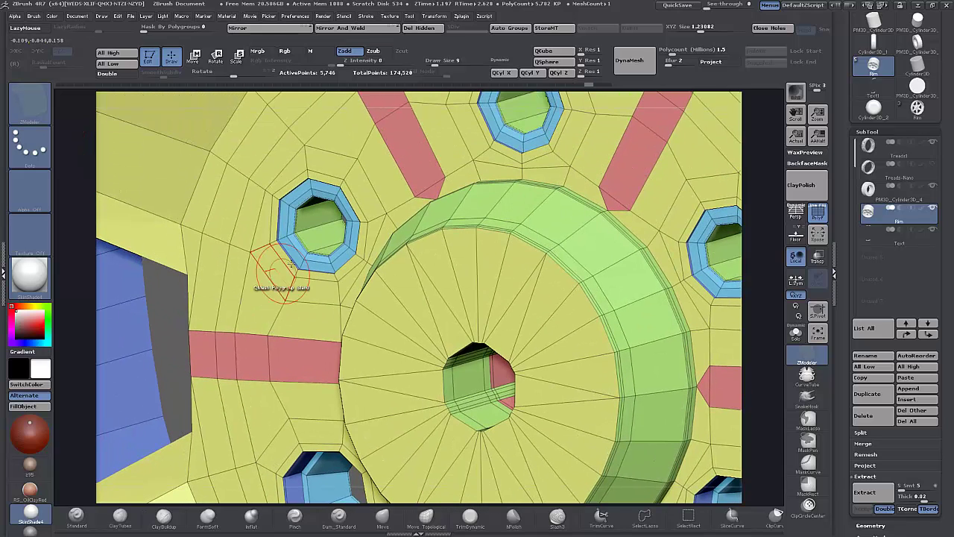
left_click(283, 222)
left_click(483, 116)
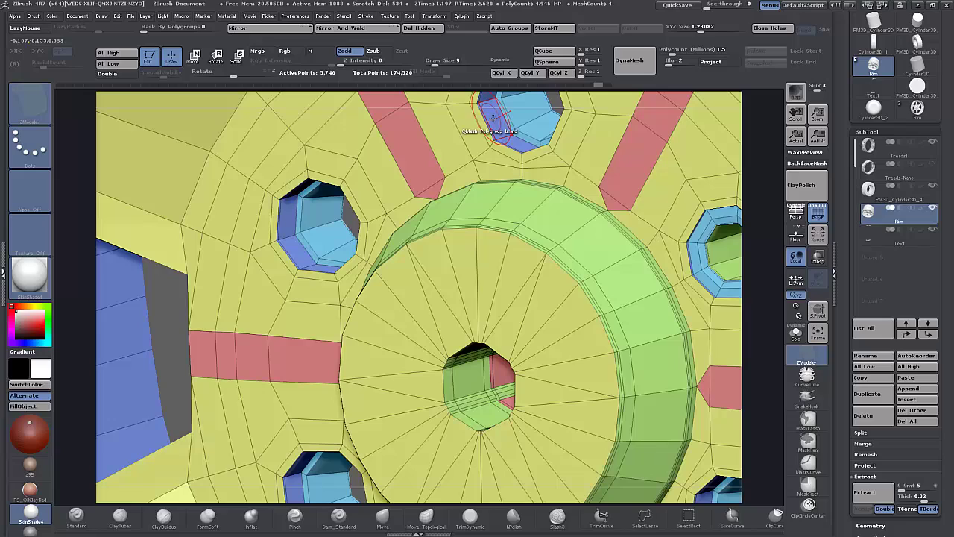
left_click(701, 236)
left_click_drag(172, 308, 164, 312)
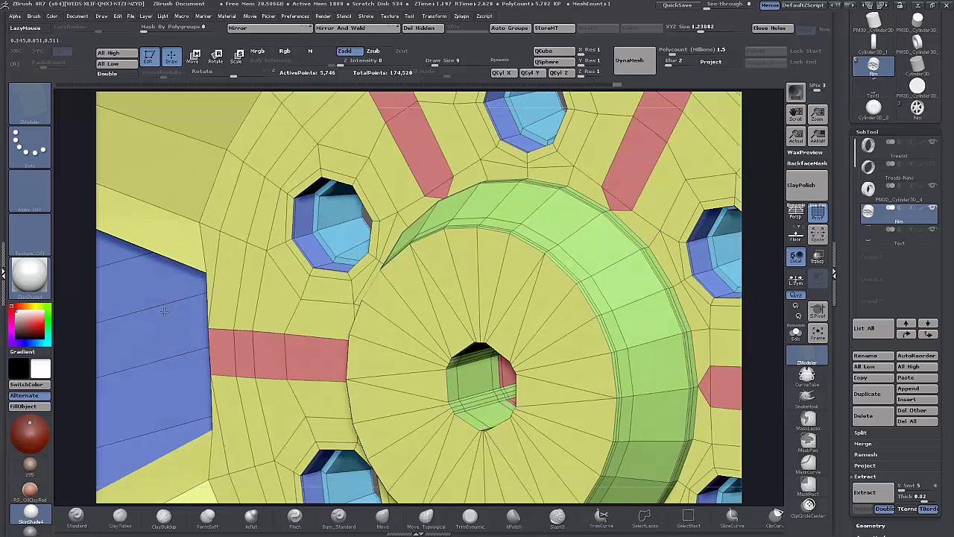
- Insert edge loops with ZModeler inside the recesses of the upper-left, top and upper-right bolt holes
mouse_move(164, 311)
right_mouse_down()
mouse_move(171, 315)
mouse_move(166, 305)
right_mouse_up()
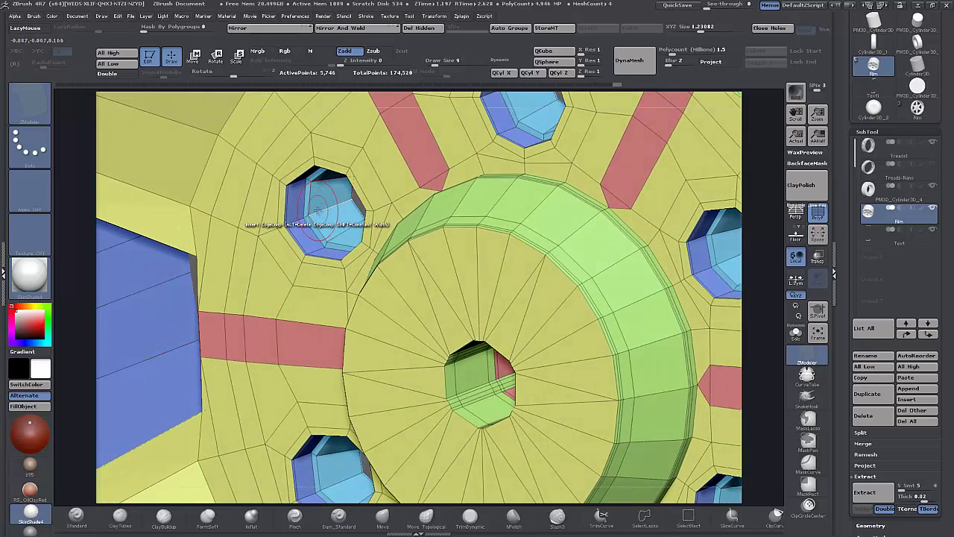
left_click(316, 212)
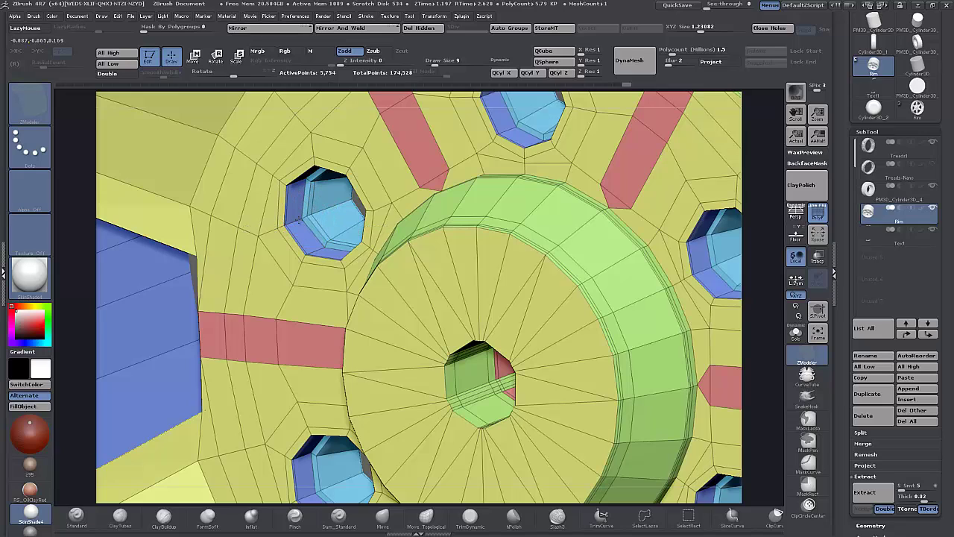
key("ctrl")
left_click(317, 220)
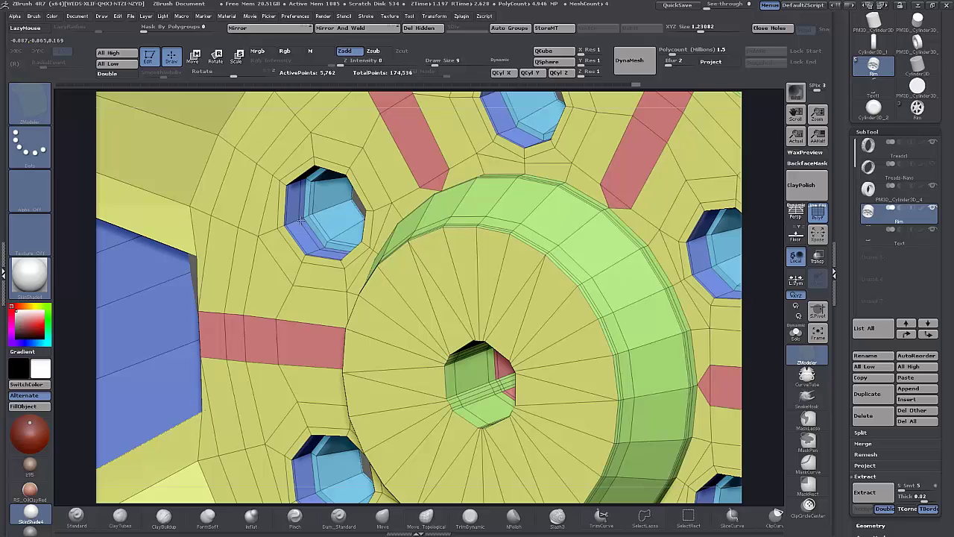
left_click(516, 124)
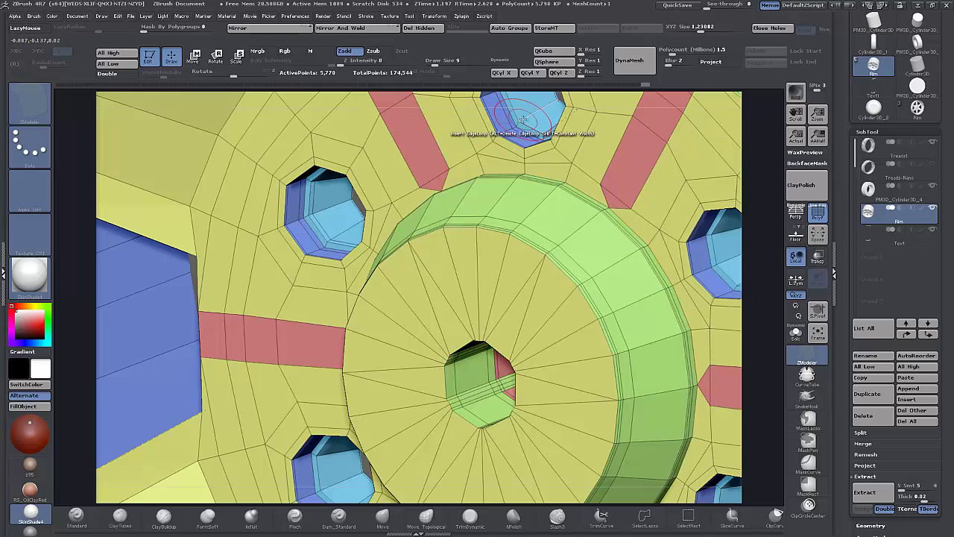
left_click(721, 263)
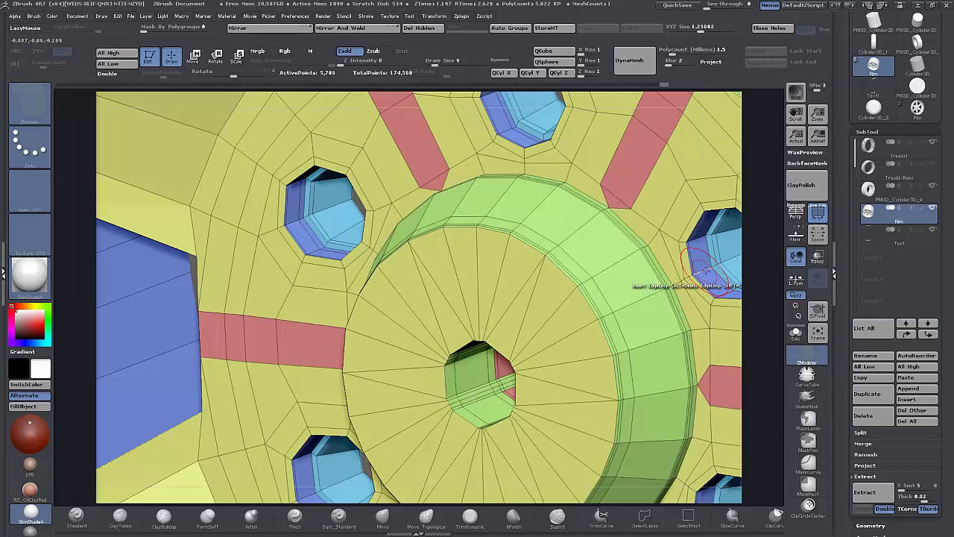
left_click(707, 270)
- Insert edge loops with ZModeler inside the recesses of the lower-left, bottom and lower-right bolt holes
left_click_drag(743, 252, 429, 193, "alt")
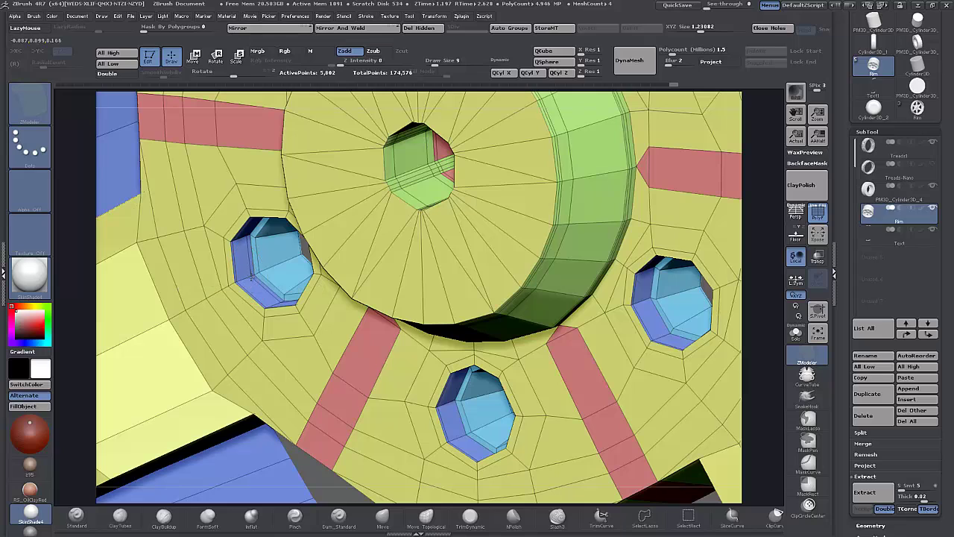
left_click(249, 272)
left_click(264, 268)
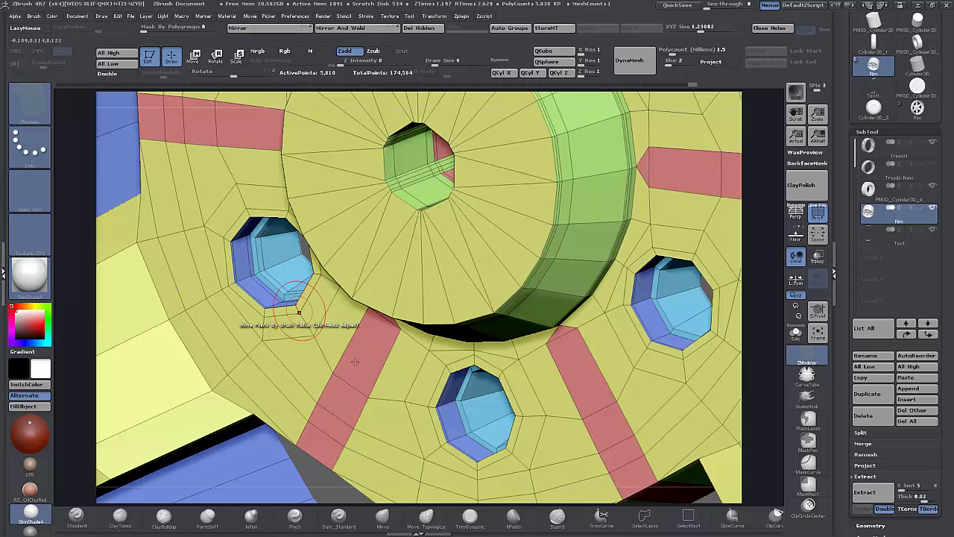
left_click(460, 436)
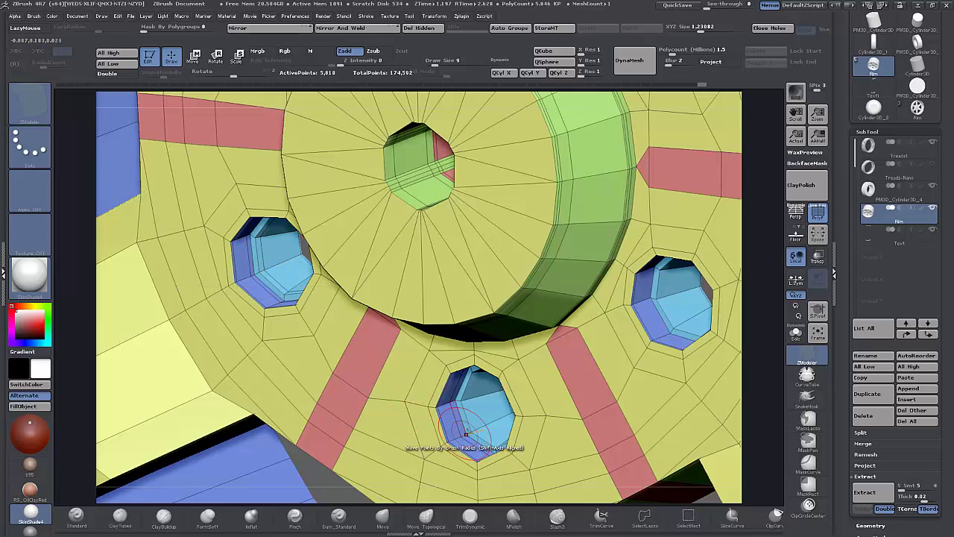
left_click(678, 323)
left_click(679, 324)
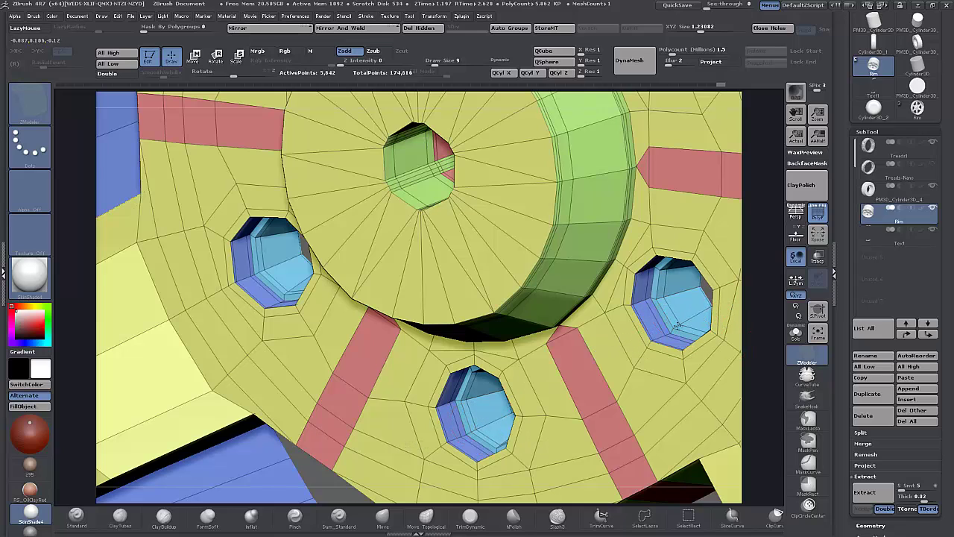
- Turn on the dynamic subdivision preview, hide the polyframe, and examine the smoothed bolt holes on the whole wheel from the front
left_click_drag(769, 379, 769, 264)
key("d")
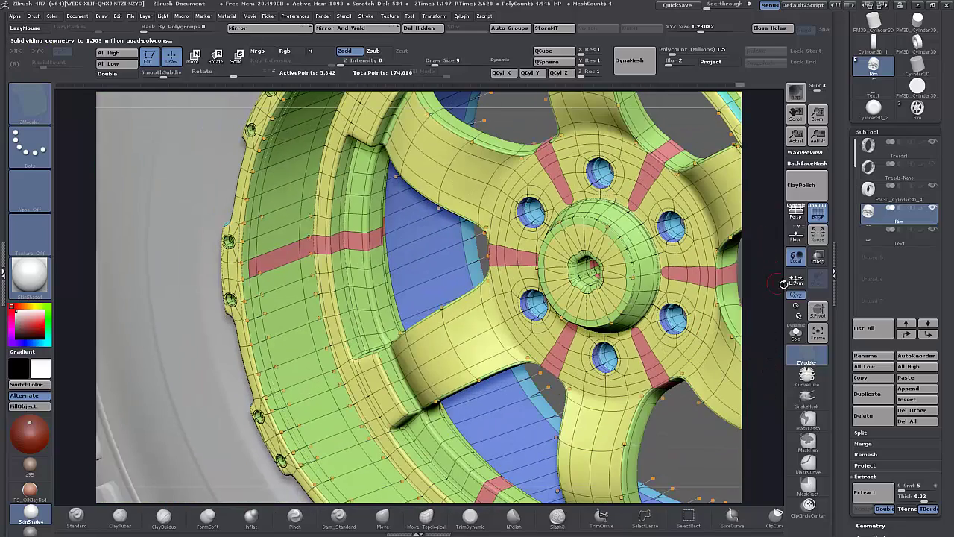
left_click(820, 218)
left_click_drag(762, 332, 768, 297, "alt")
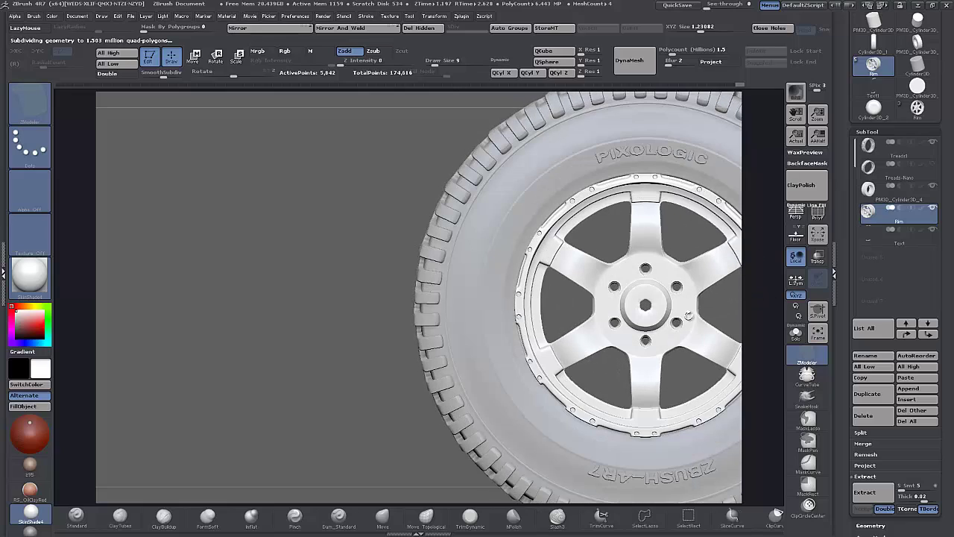
left_click_drag(321, 372, 139, 352, "alt")
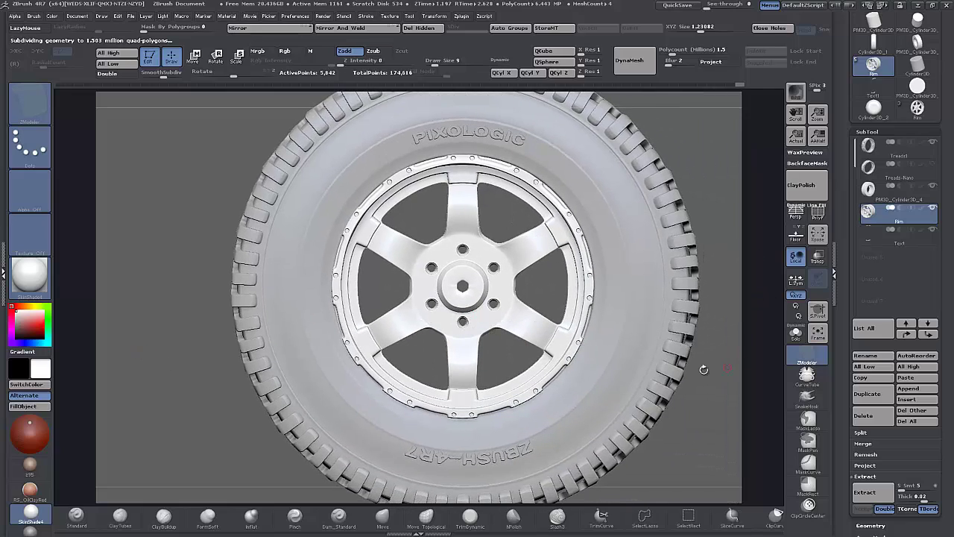
left_click_drag(704, 398, 562, 346, "alt")
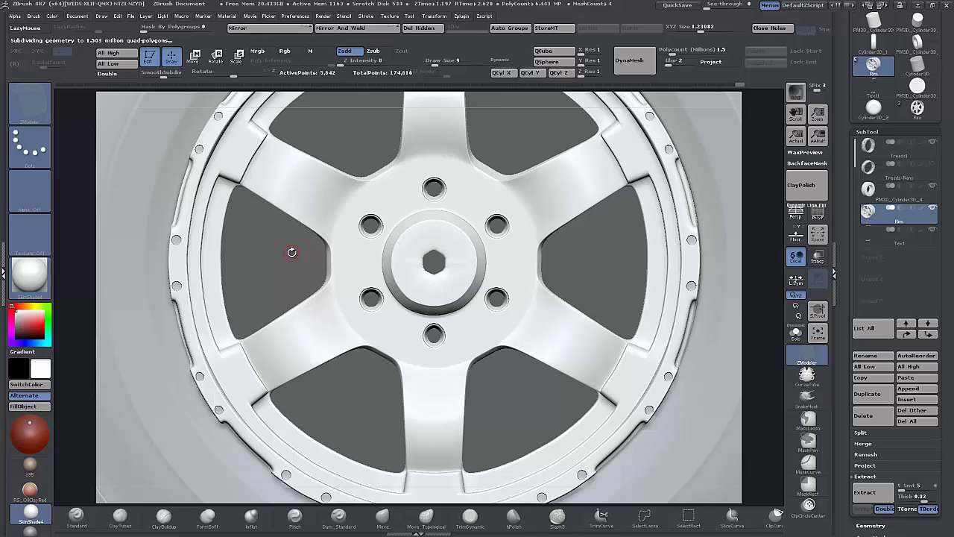
- Look through the inserts of the IMM MachineParts and IMM Ind. Parts brushes for a part that suits the bolt holes
key("b")
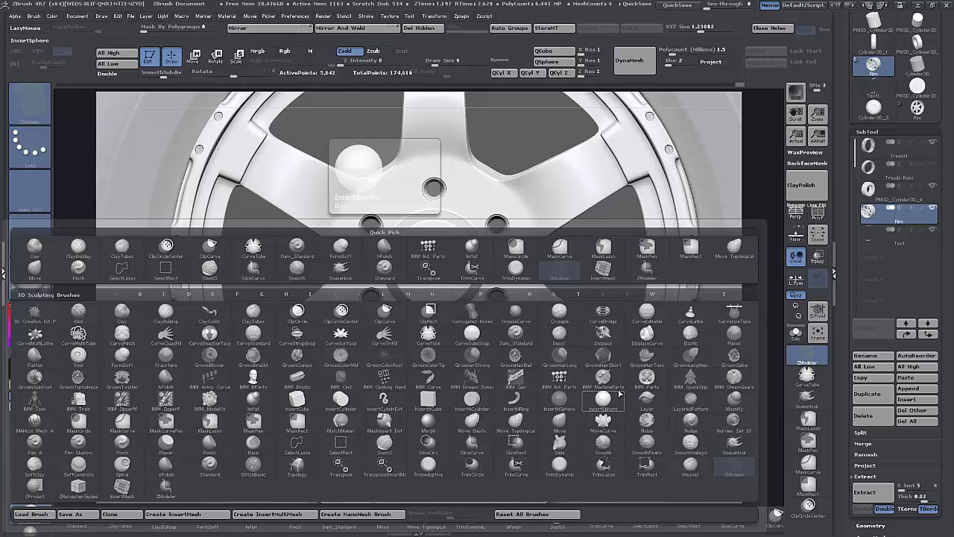
left_click(601, 382)
key("m")
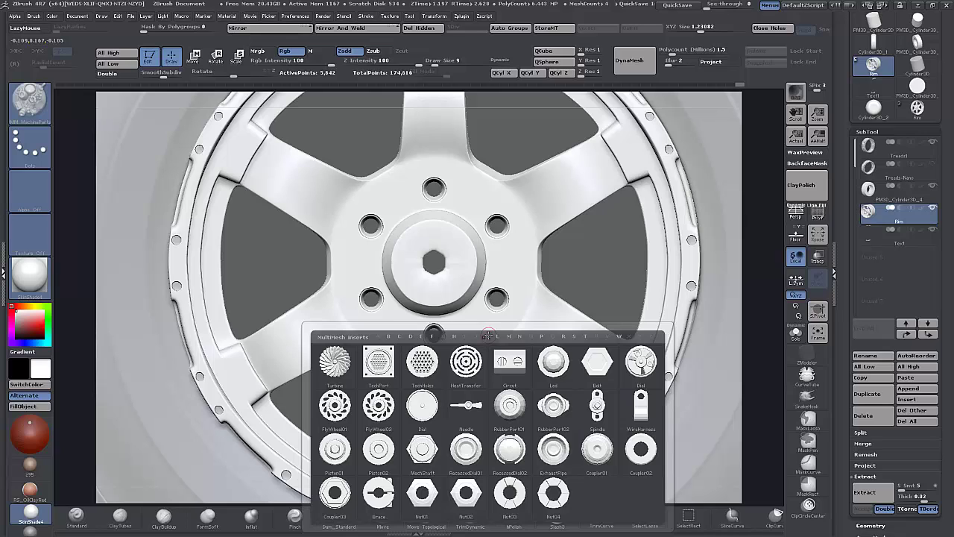
left_click(526, 431)
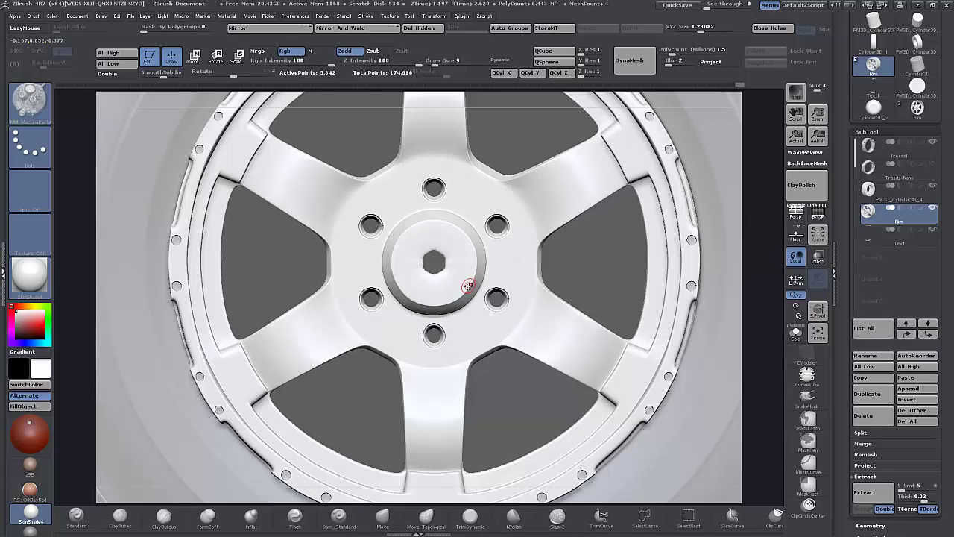
key("b")
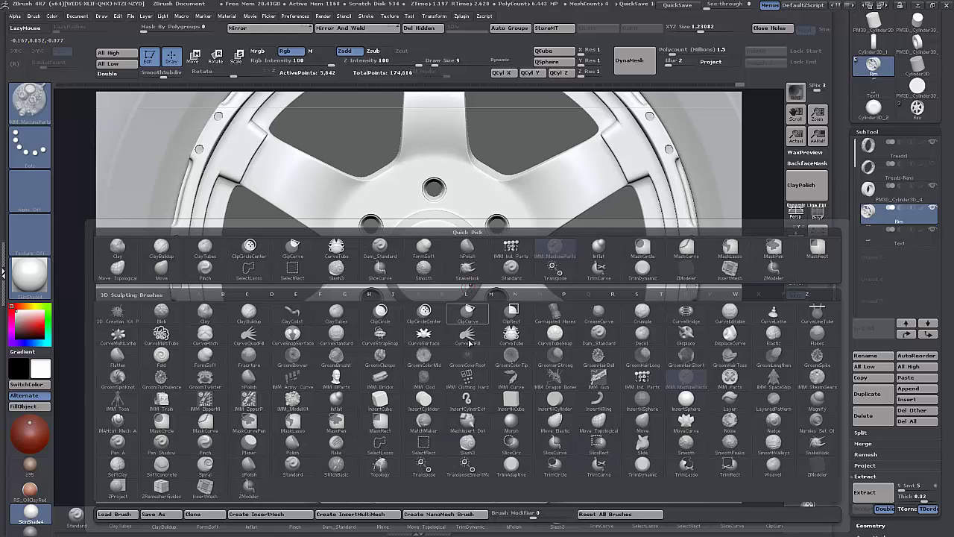
mouse_move(497, 385)
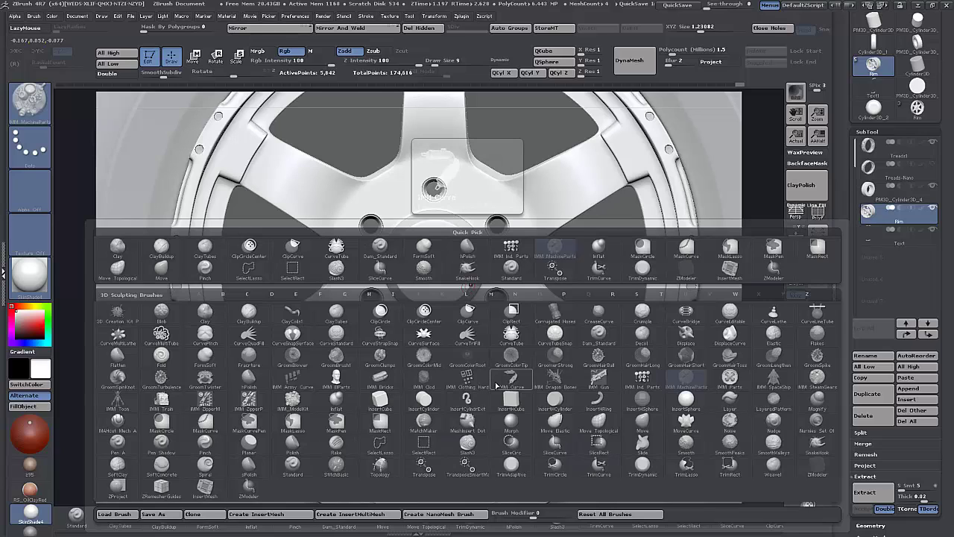
left_click(644, 384)
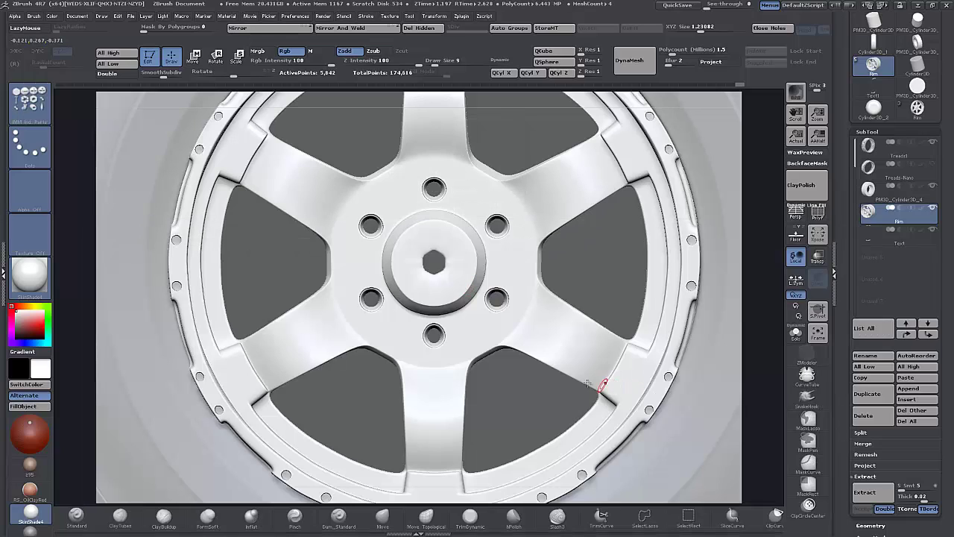
key("m")
key("m")
- Select the IMM_ModelKit brush and choose its Cones_3 insert
key("b")
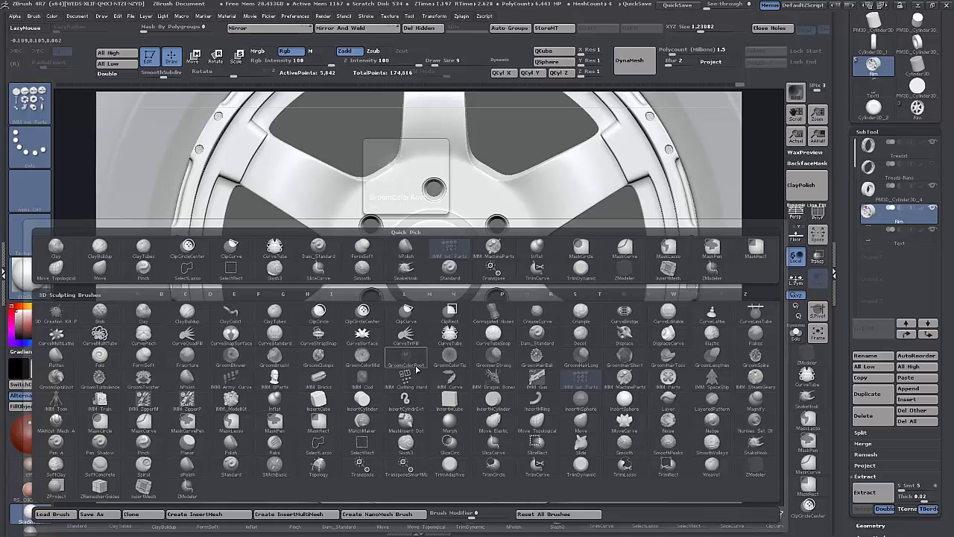
key("i")
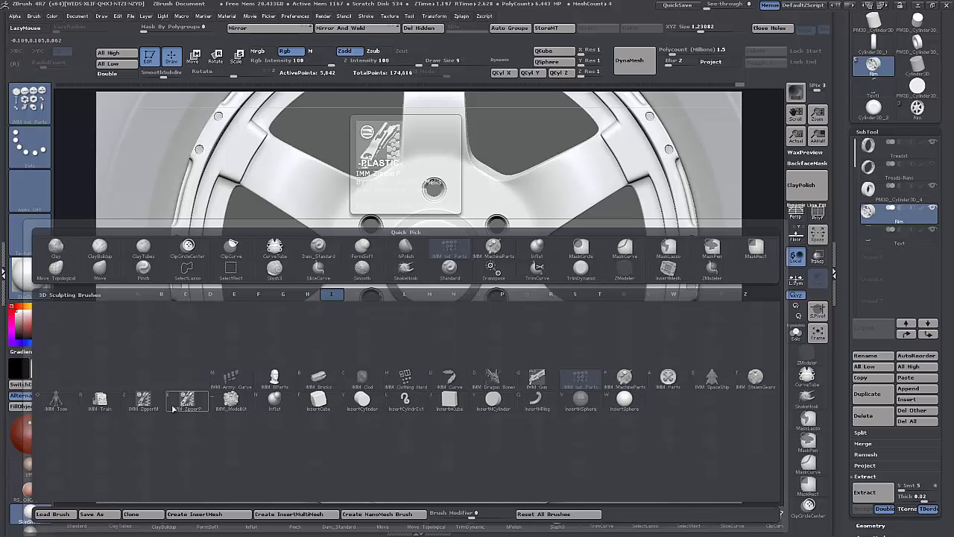
left_click(232, 403)
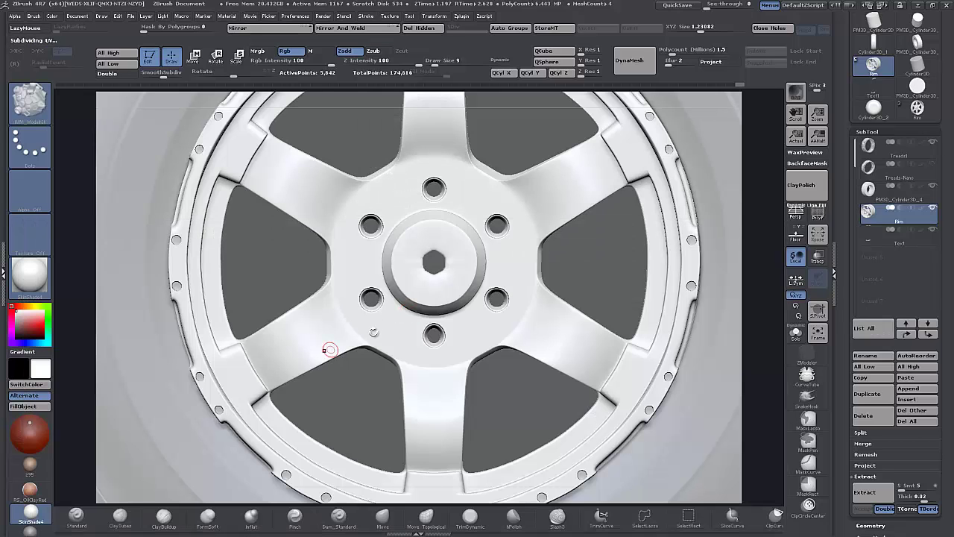
key("m")
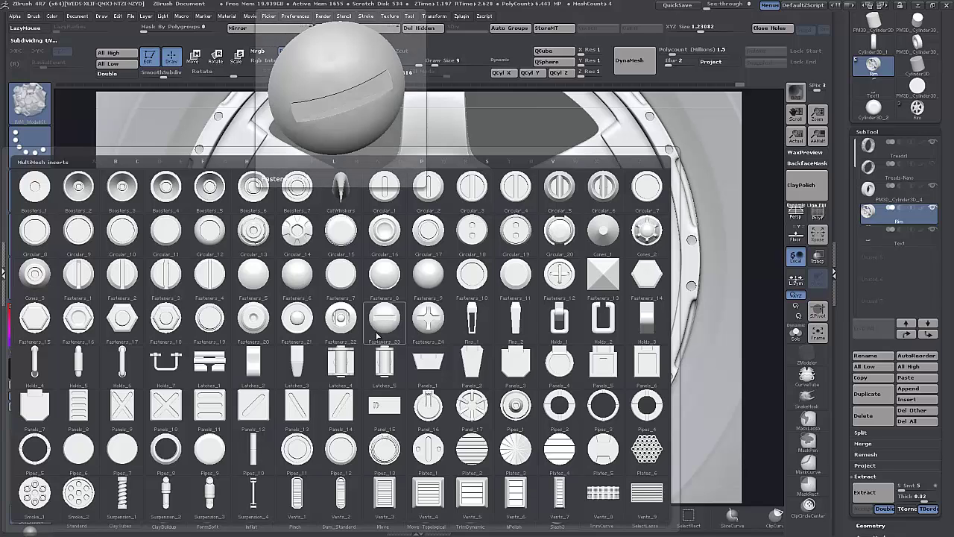
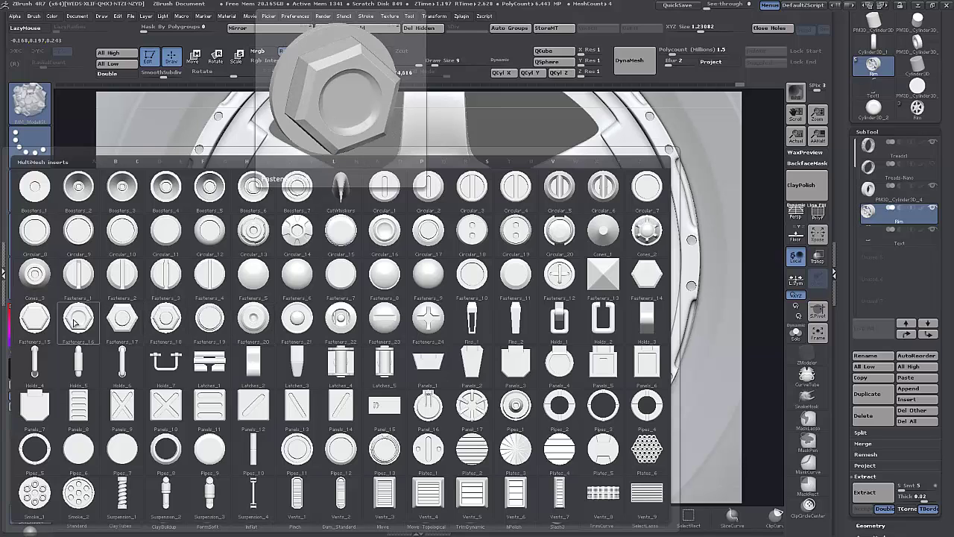
left_click(35, 274)
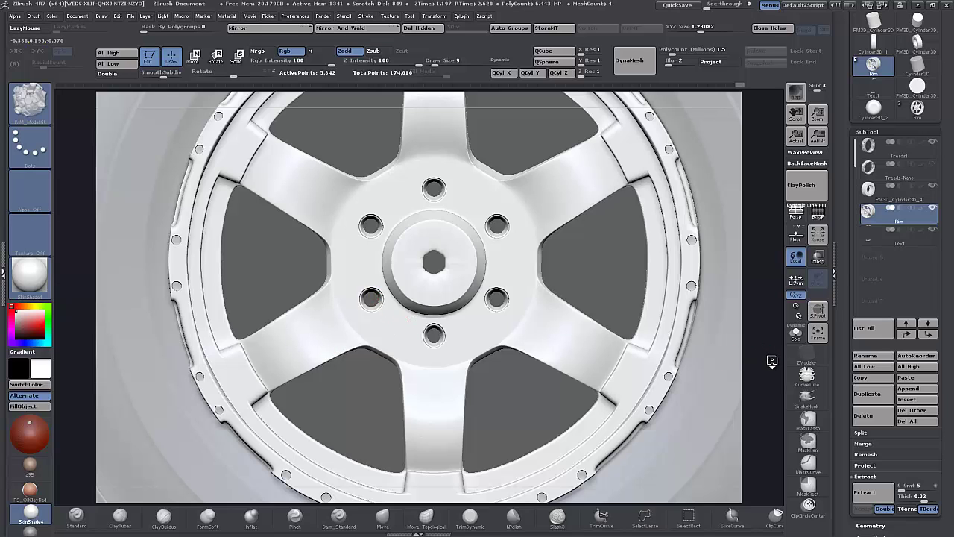
- Turn off the subdivision preview and place a small Cones_3 insert on the hub between the two left bolt holes, redoing the first placement
left_click_drag(777, 364, 780, 395, "alt")
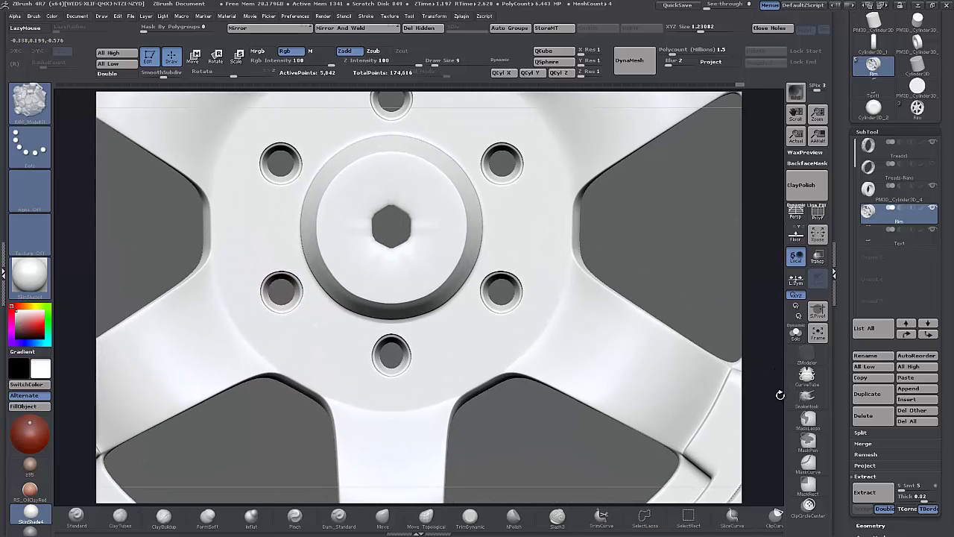
key("shift+d")
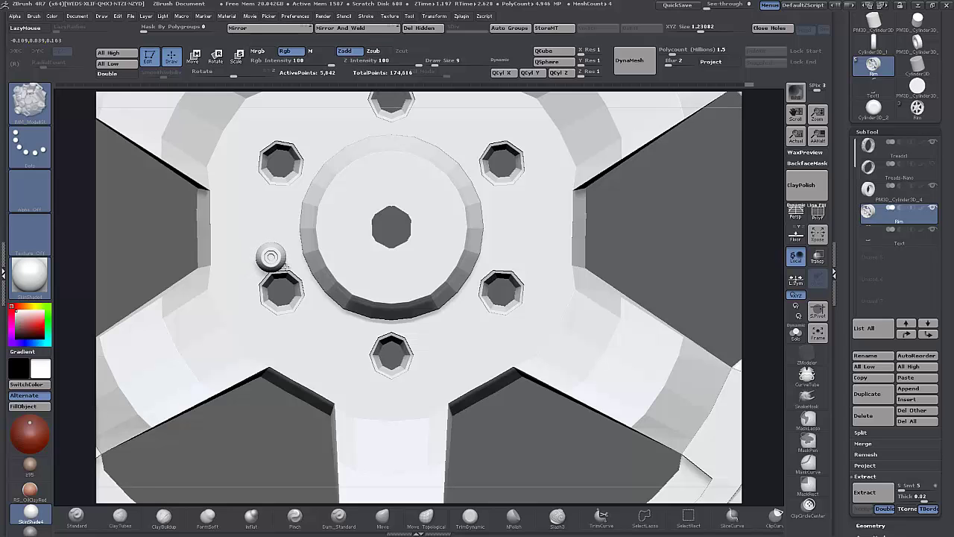
left_click_drag(287, 267, 287, 267)
mouse_move(152, 252)
left_mouse_down()
mouse_move(119, 251)
mouse_move(147, 255)
left_mouse_up()
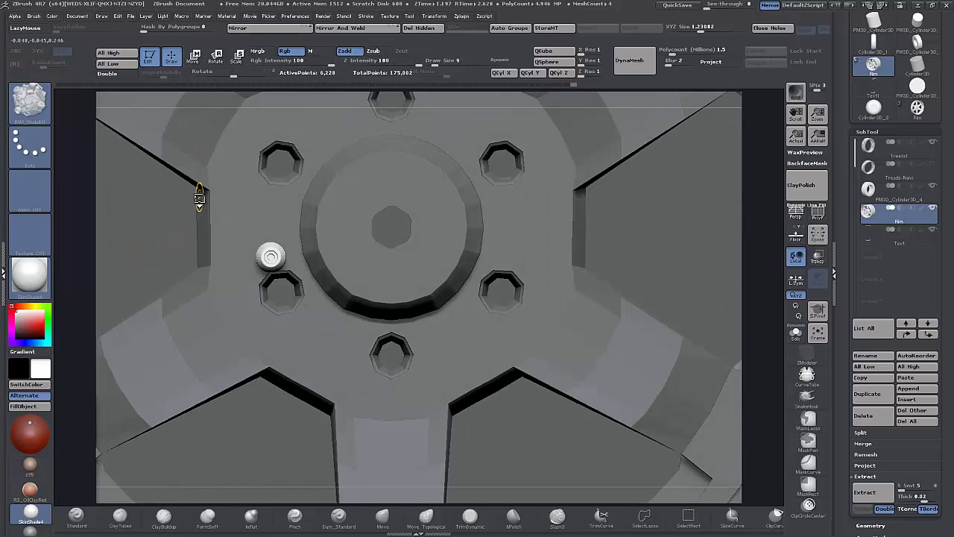
key("ctrl+z")
mouse_move(154, 228)
left_mouse_down()
mouse_move(175, 228)
mouse_move(147, 228)
left_mouse_up()
left_click_drag(259, 236, 269, 254)
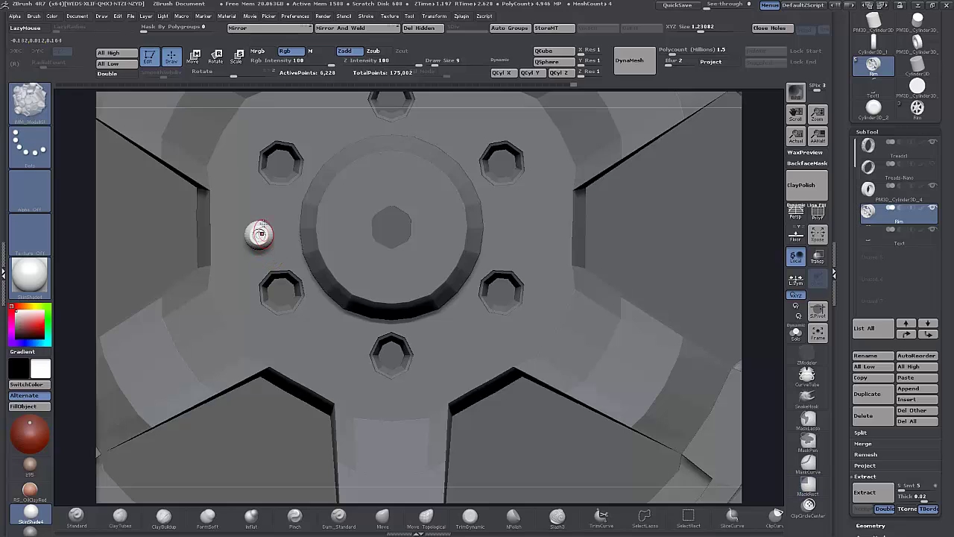
- Move the cone insert onto the lower-left bolt hole with the transpose line and sink it back into the recess
left_click(192, 59)
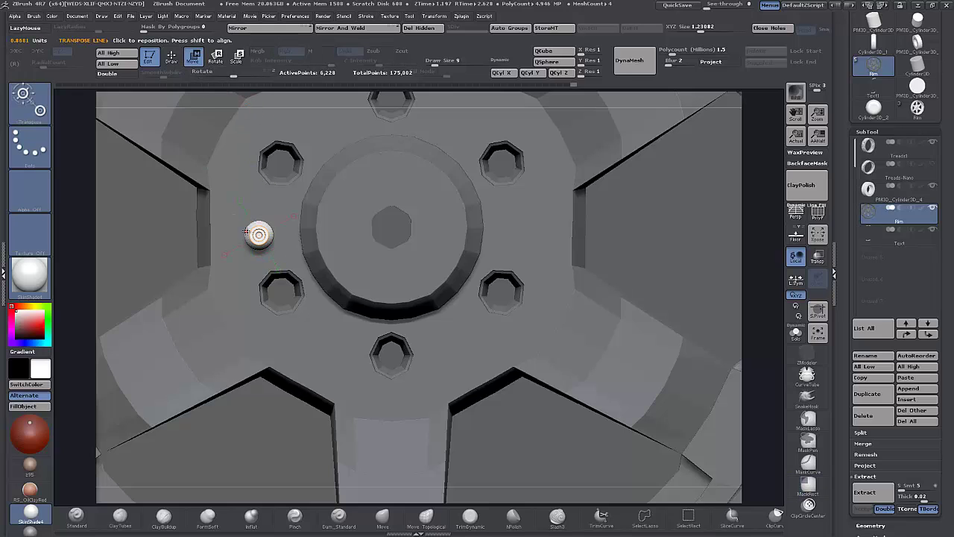
left_click_drag(246, 231, 279, 311)
left_click_drag(263, 271, 285, 328)
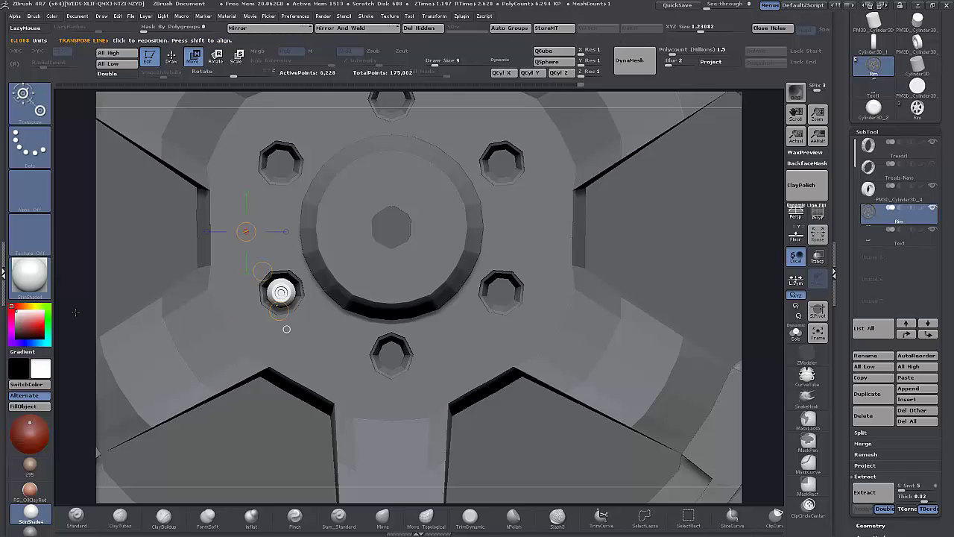
mouse_move(76, 312)
left_mouse_down()
mouse_move(107, 320)
mouse_move(92, 321)
left_mouse_up()
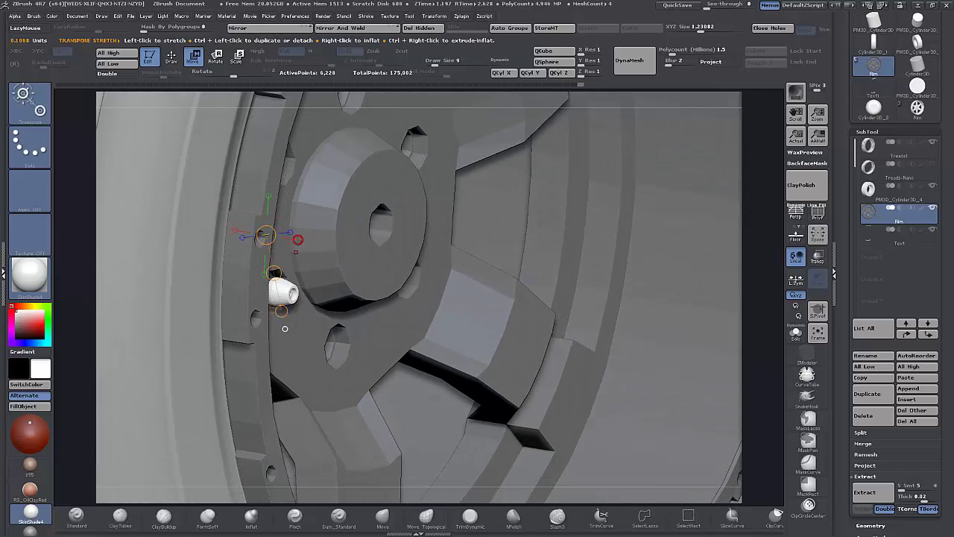
left_click(300, 240)
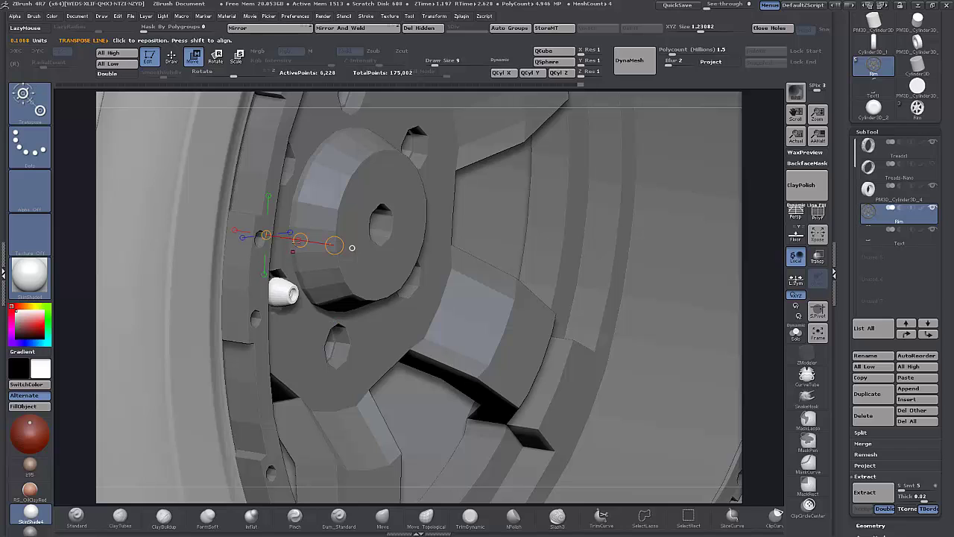
left_click_drag(299, 240, 275, 239)
- Duplicate the cone insert straight up into the upper-left bolt hole using a vertical transpose line
left_click_drag(758, 343, 729, 337)
left_click_drag(275, 292, 276, 215, "shift")
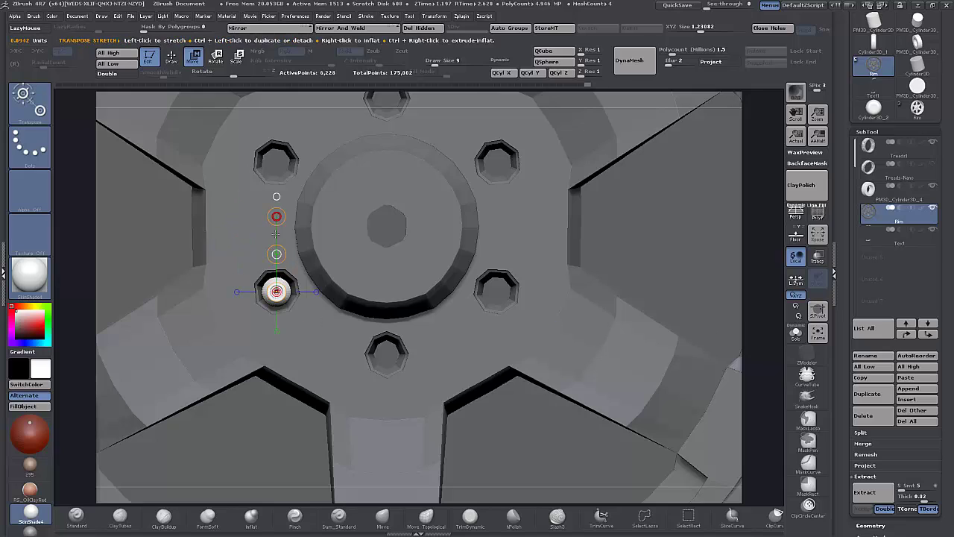
mouse_move(276, 255)
left_mouse_down()
mouse_move(278, 121)
mouse_move(275, 128)
left_mouse_up()
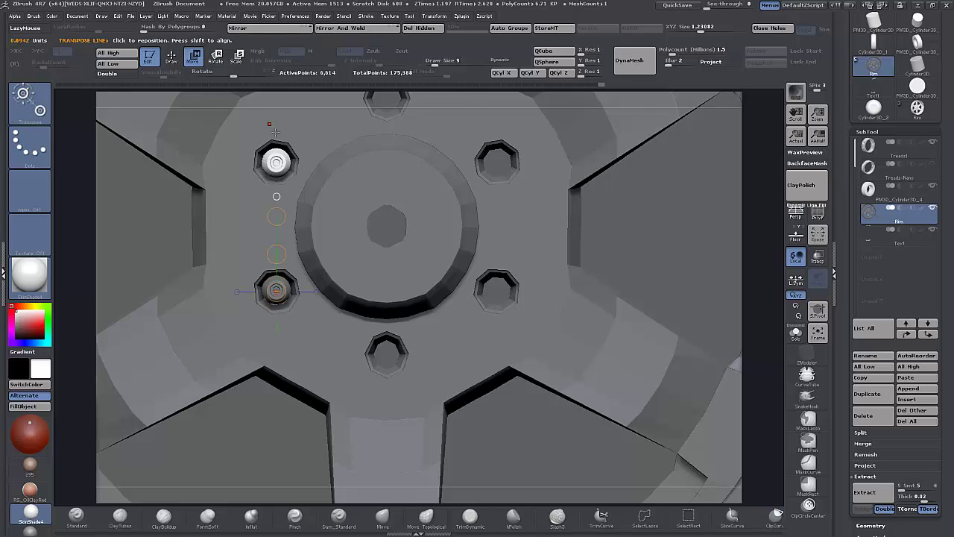
- Duplicate the cone insert into the hub's top, upper-right and lower-right bolt holes using the transpose line
left_click_drag(276, 254, 386, 191)
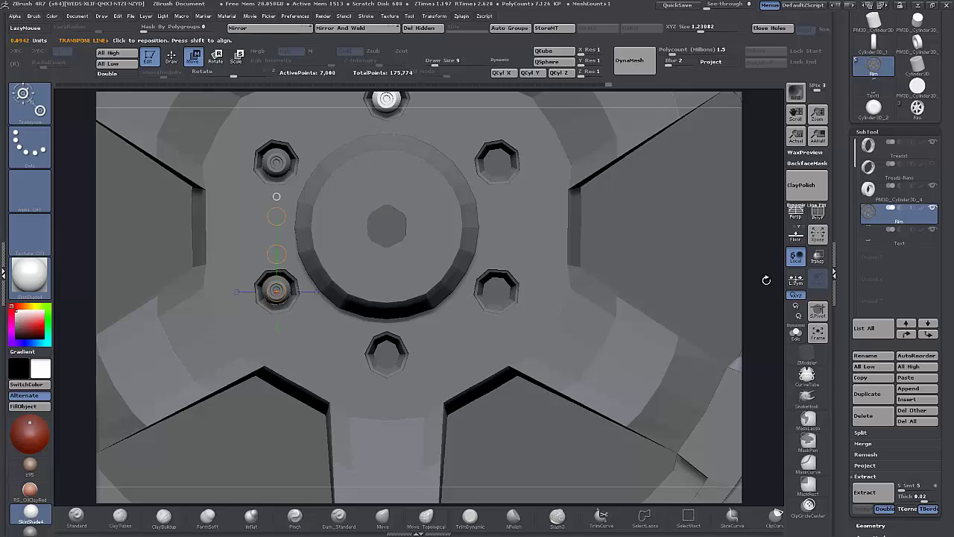
left_click_drag(764, 280, 752, 339, "alt")
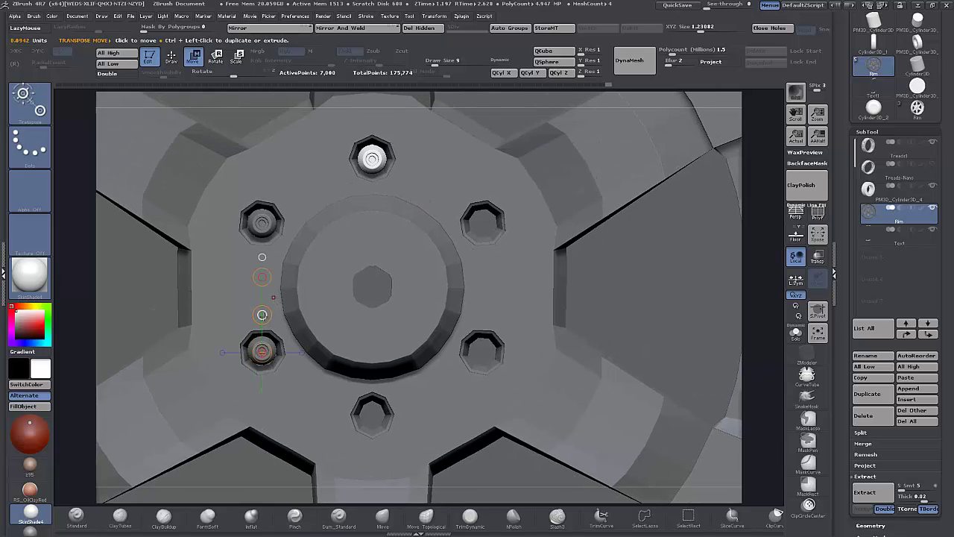
left_click_drag(262, 314, 372, 379, "ctrl")
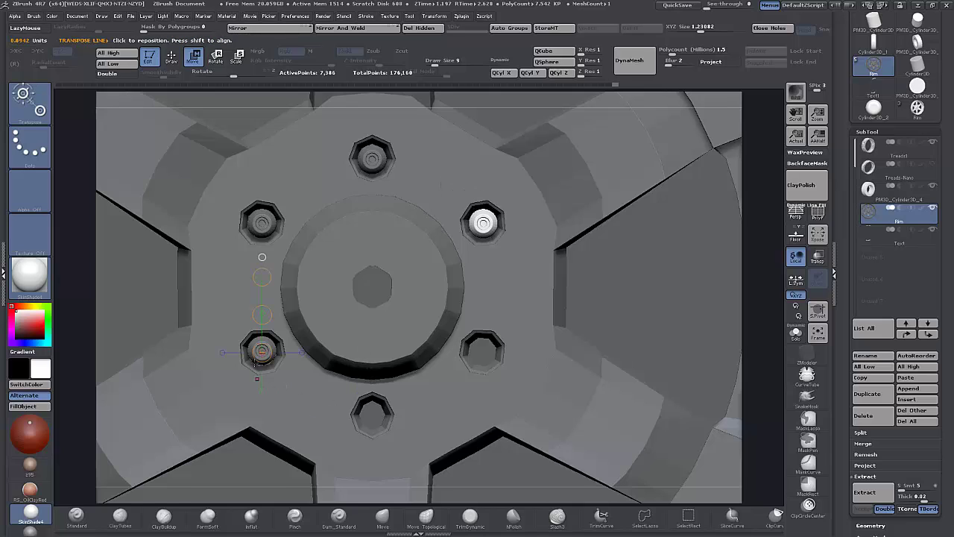
left_click_drag(261, 313, 295, 342, "ctrl")
left_click_drag(492, 227, 483, 351, "ctrl")
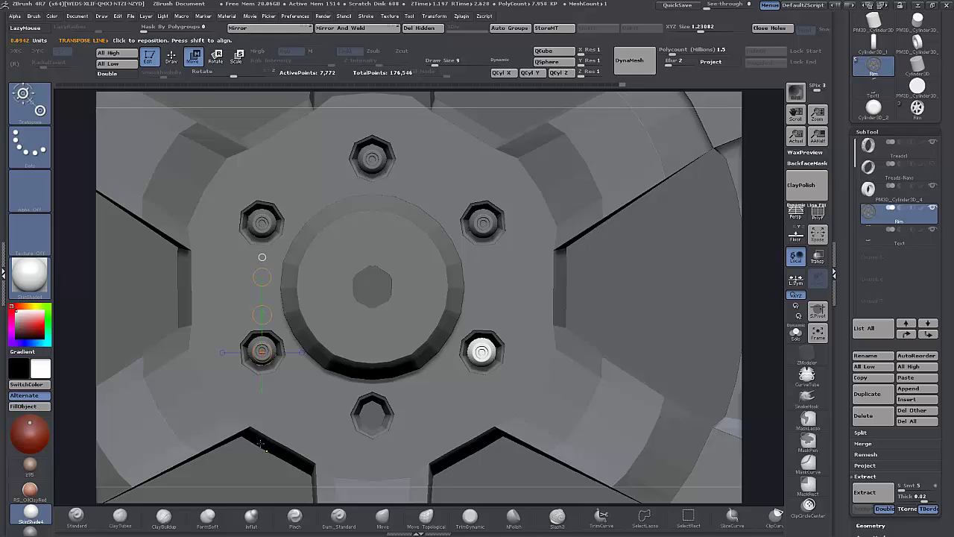
- Duplicate the cone insert to the hub's centre, enlarge it to fill the central hole, and align the transpose line with the wheel's axis
left_click_drag(262, 314, 151, 249, "ctrl")
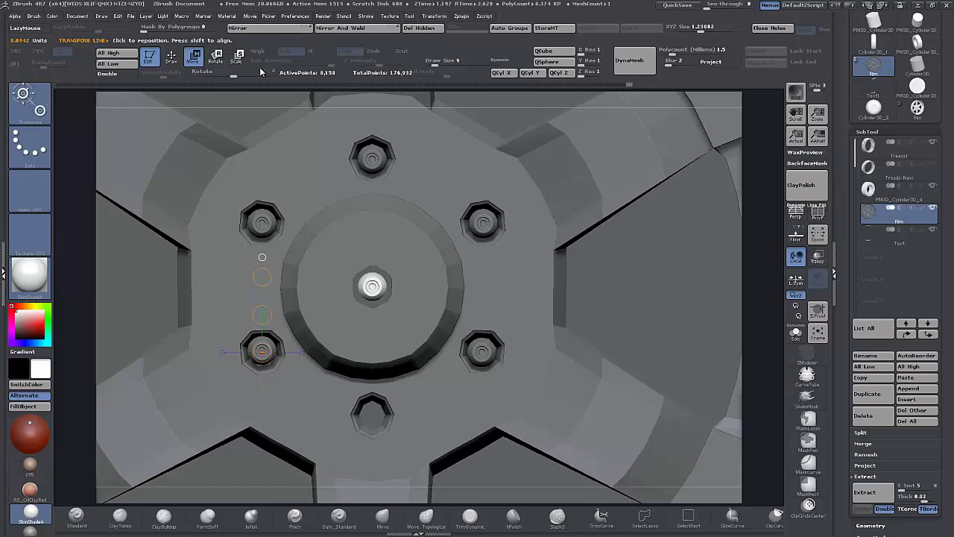
left_click(236, 57)
left_click_drag(371, 287, 605, 232)
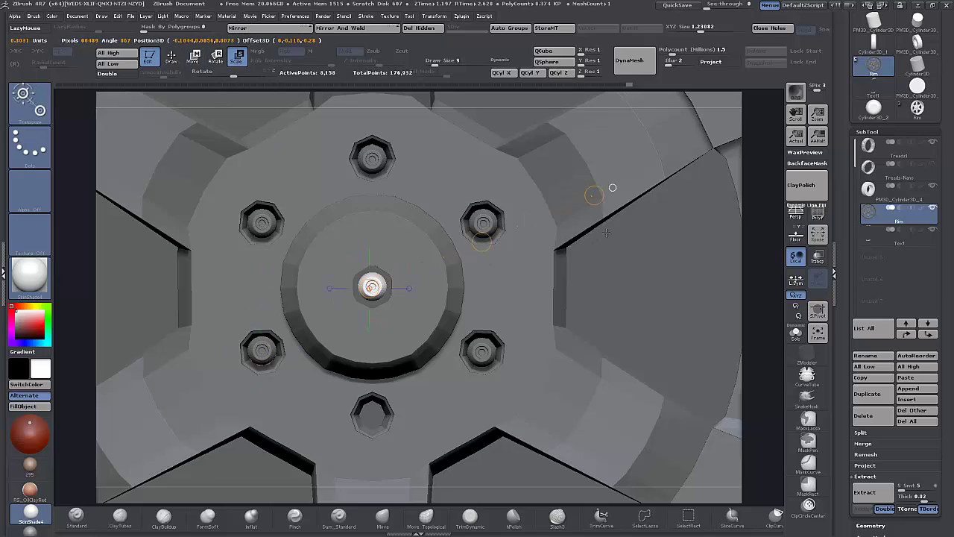
left_click_drag(594, 195, 639, 175)
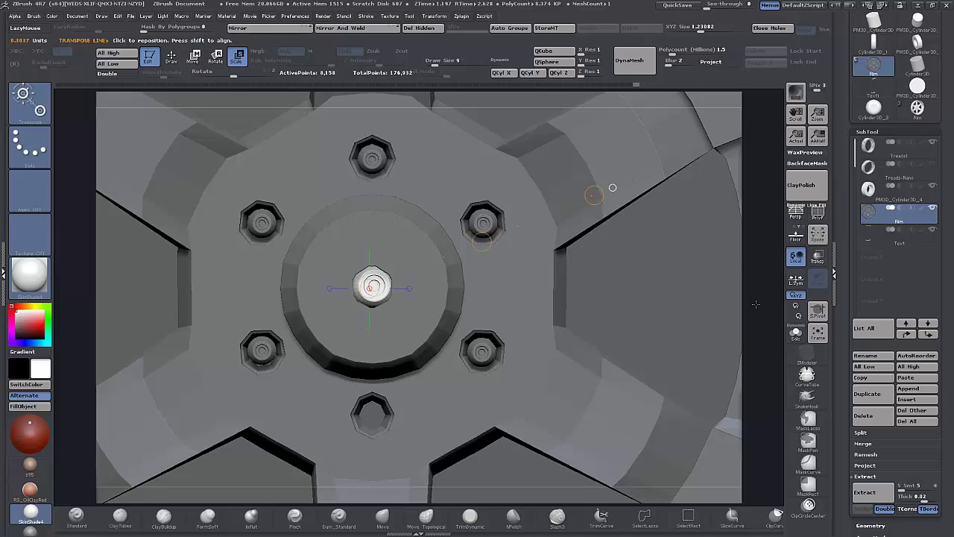
left_click_drag(756, 304, 681, 306)
left_click(441, 295)
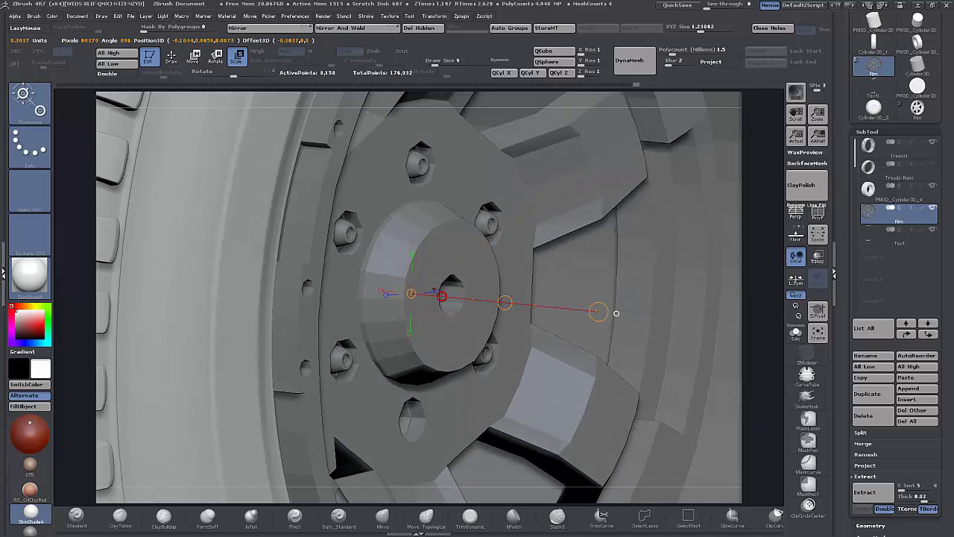
- Try to scale the centre cone along the transpose line on the wheel's axis, and undo the distortion of the rim
left_click_drag(597, 309, 628, 317)
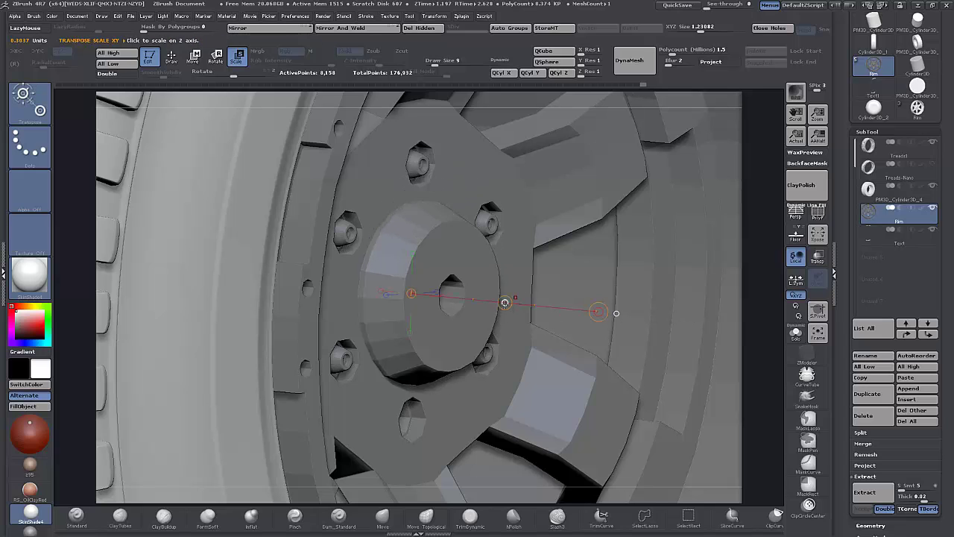
left_click_drag(504, 303, 591, 308)
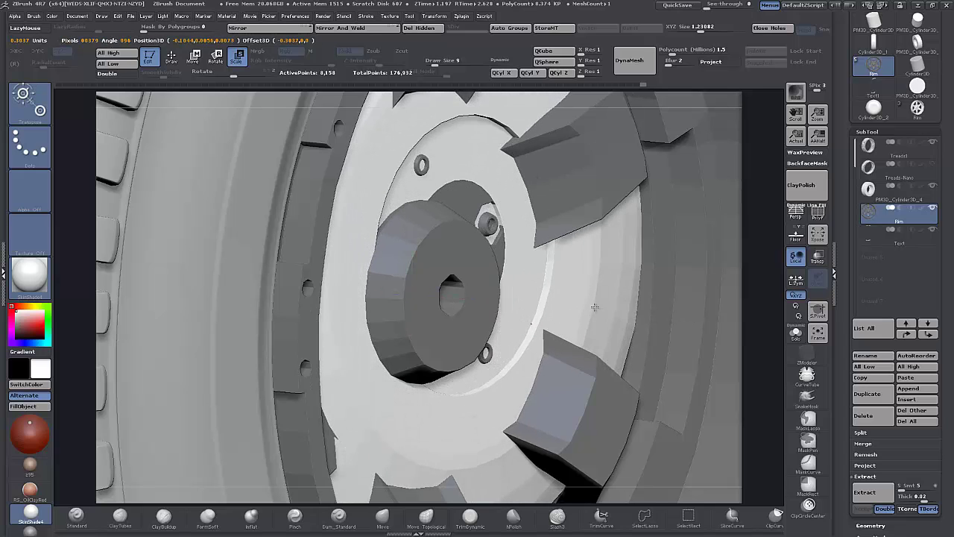
key("ctrl+z")
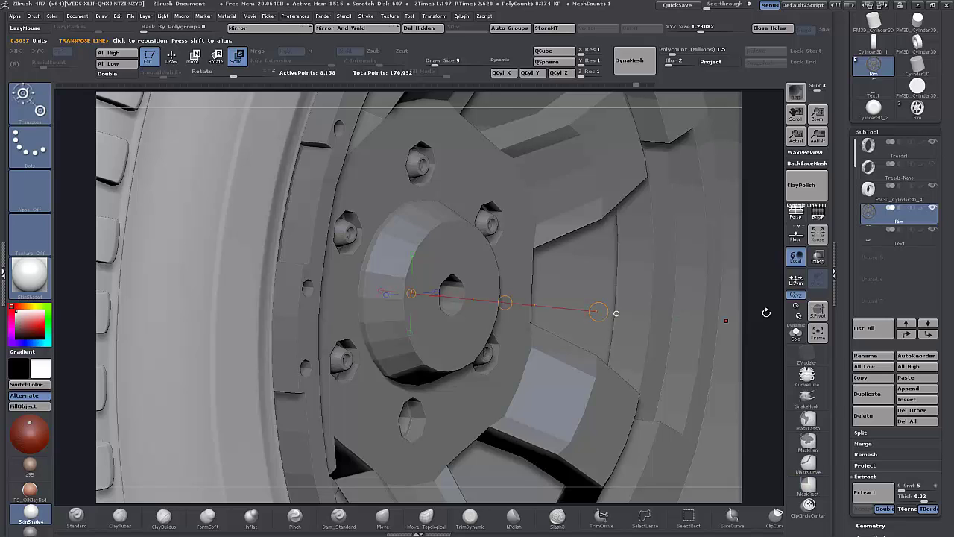
- Move the centre cone outward along the wheel's axis so that it protrudes from the hub cap's front face
mouse_move(767, 312)
left_mouse_down()
mouse_move(743, 316)
mouse_move(752, 318)
left_mouse_up()
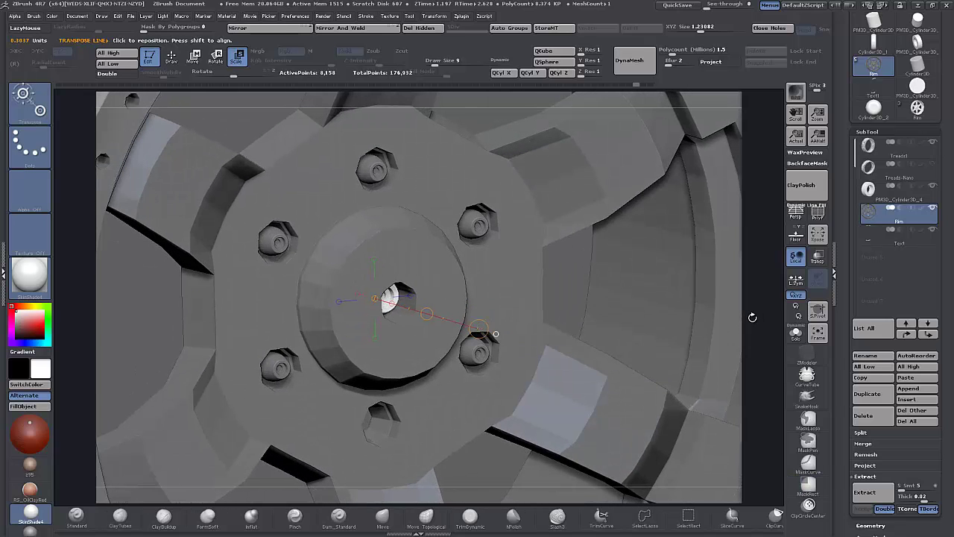
key("w")
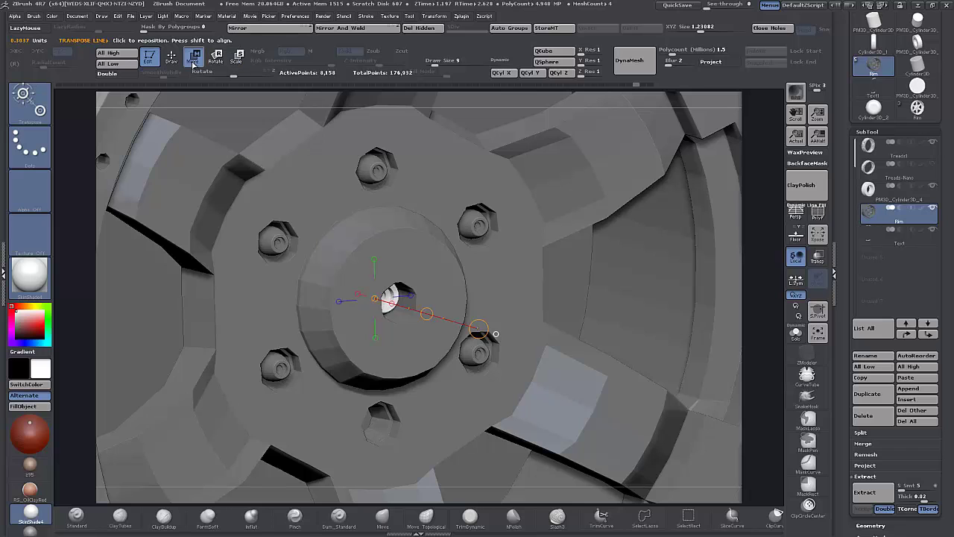
left_click_drag(426, 313, 522, 336)
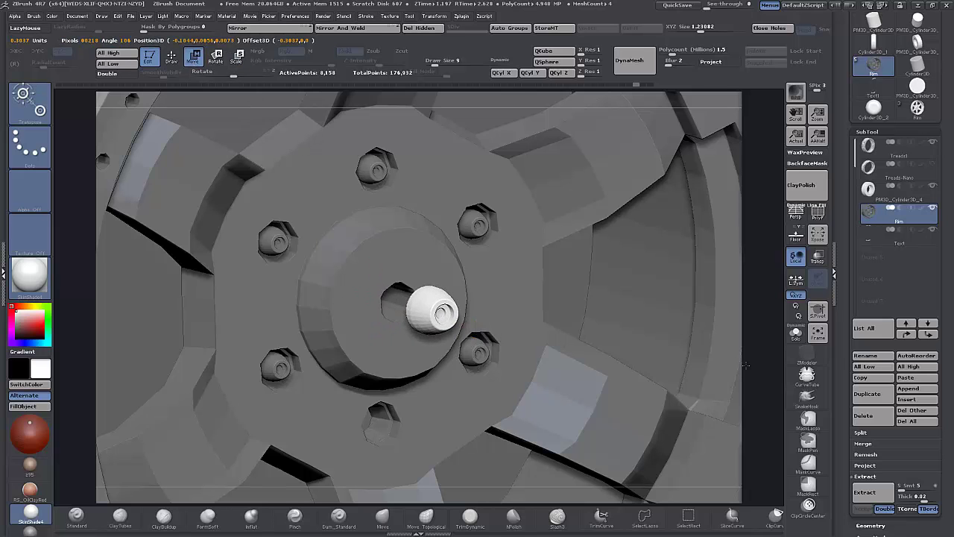
left_click_drag(764, 345, 791, 344)
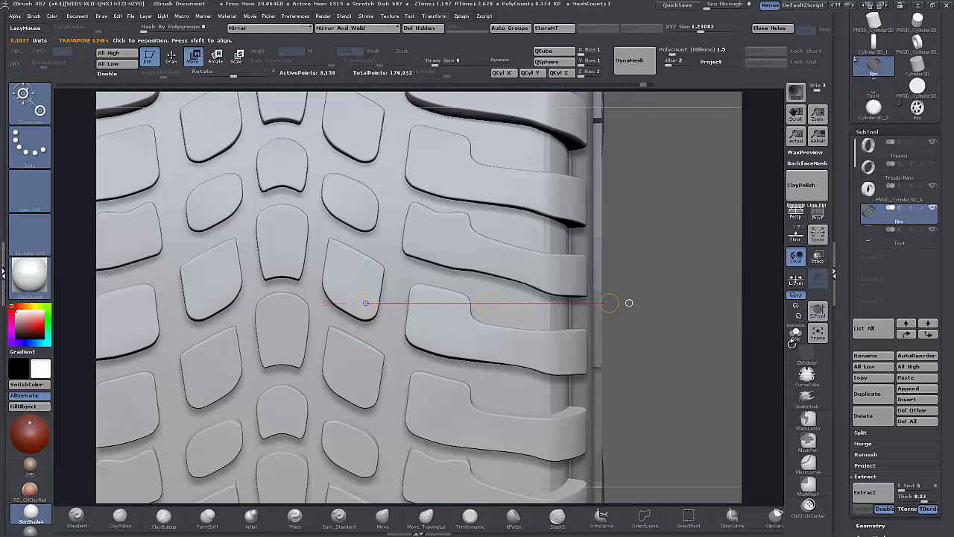
left_click_drag(688, 362, 656, 375)
left_click_drag(568, 322, 496, 316)
left_click_drag(565, 322, 456, 313)
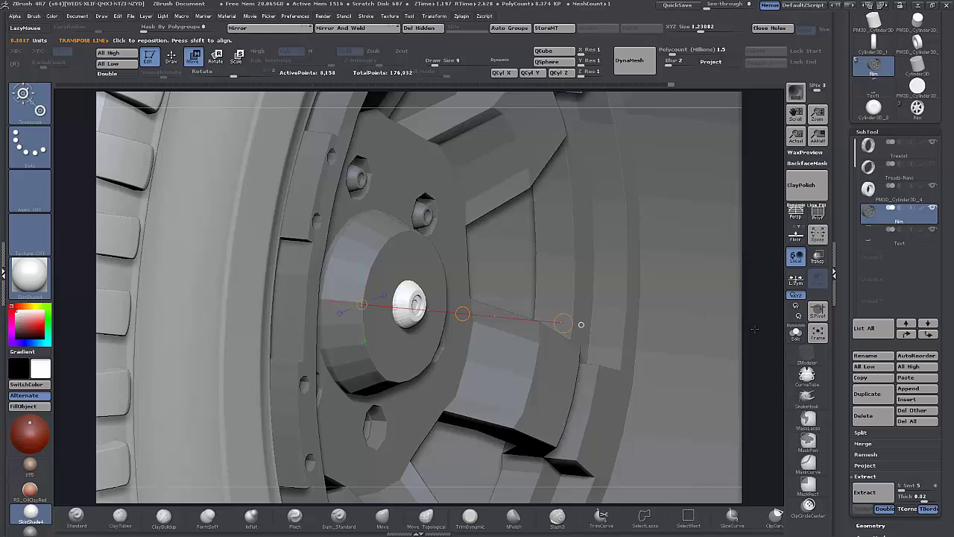
- Check the wheel and hub with the dynamic subdivision preview, show the polyframe, and turn the preview off
left_click_drag(755, 329, 708, 282)
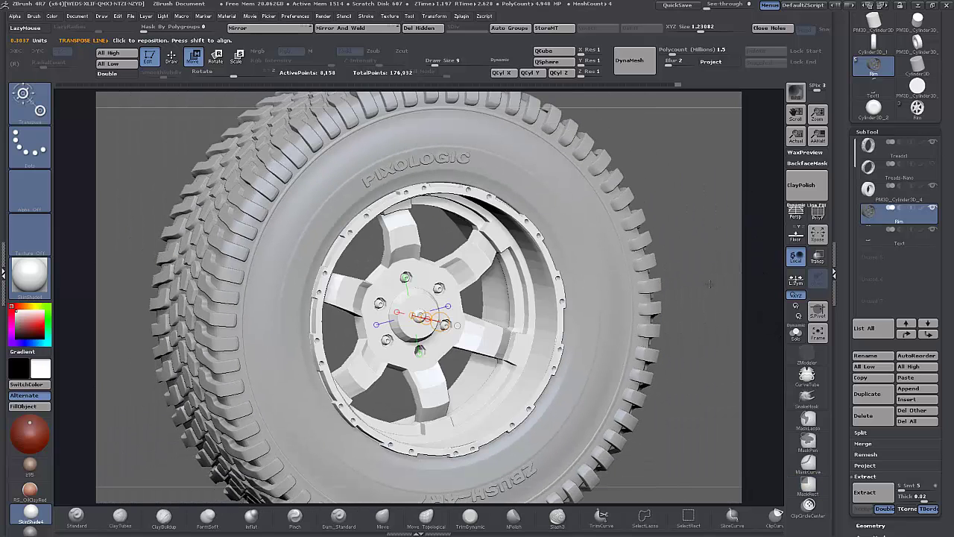
key("ctrl+d")
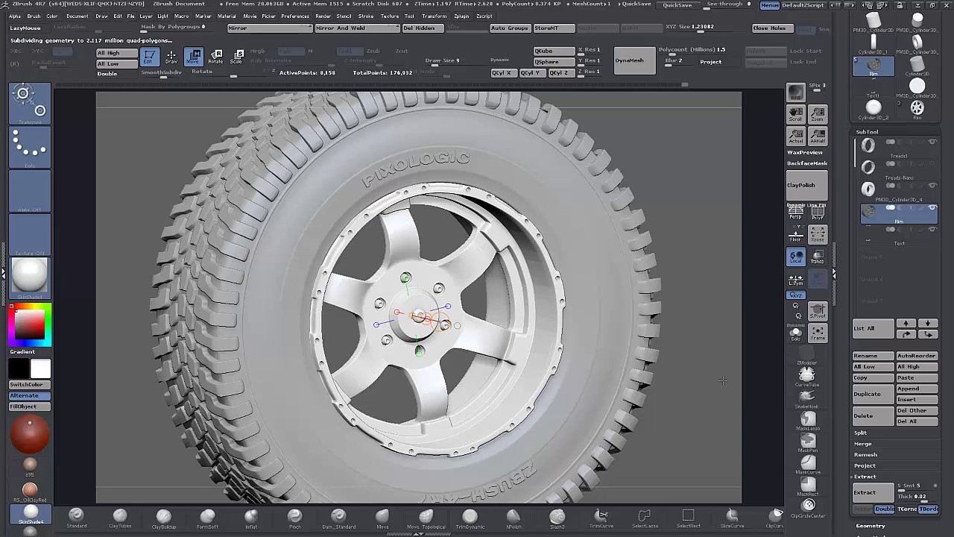
left_click_drag(709, 379, 716, 448)
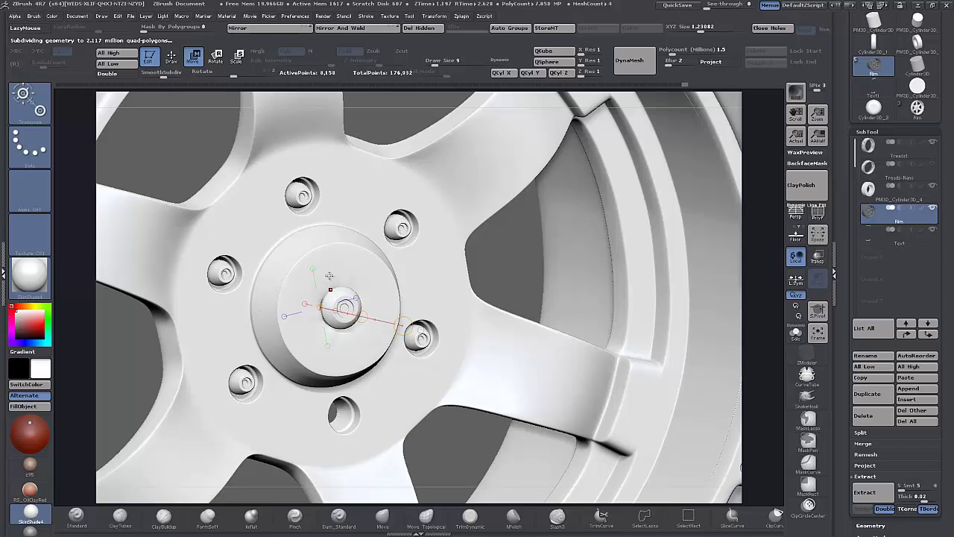
left_click(818, 213)
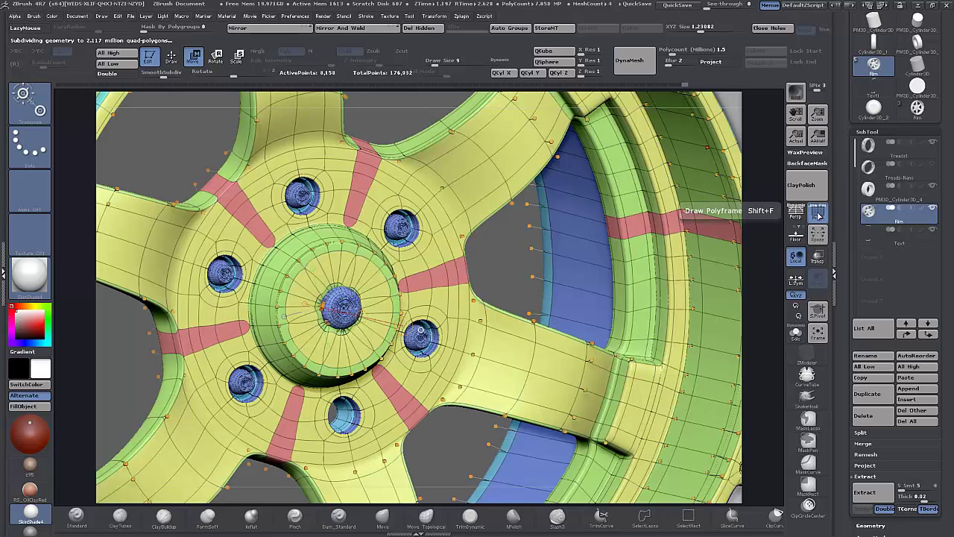
key("shift+d")
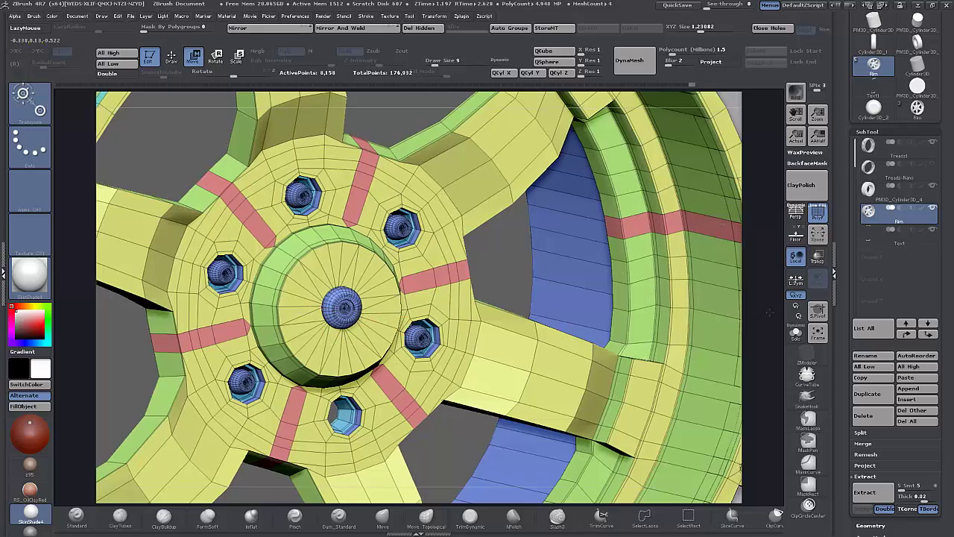
- Switch to the ZModeler brush and QMesh the hub cap's front face slightly outward as a polygroup island
left_click_drag(769, 313, 905, 326, "alt")
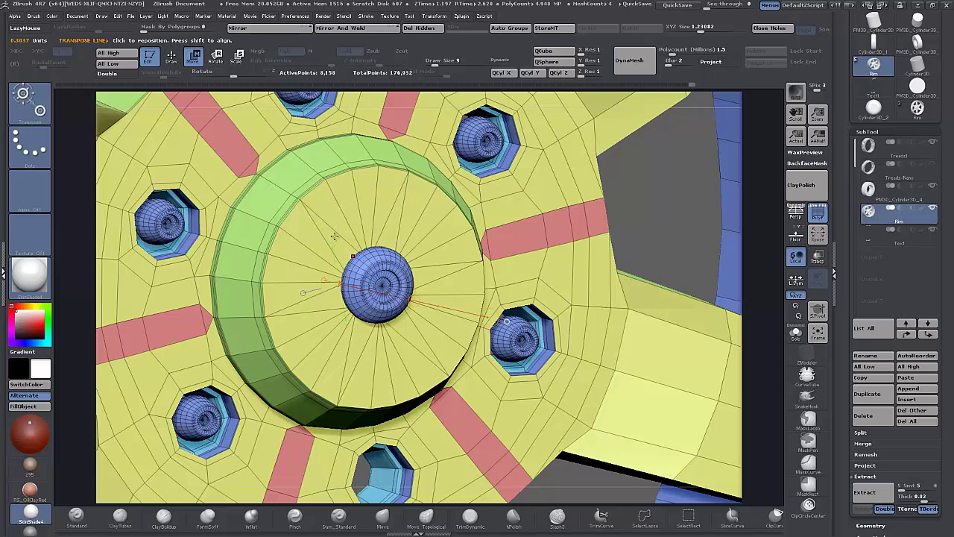
key("q")
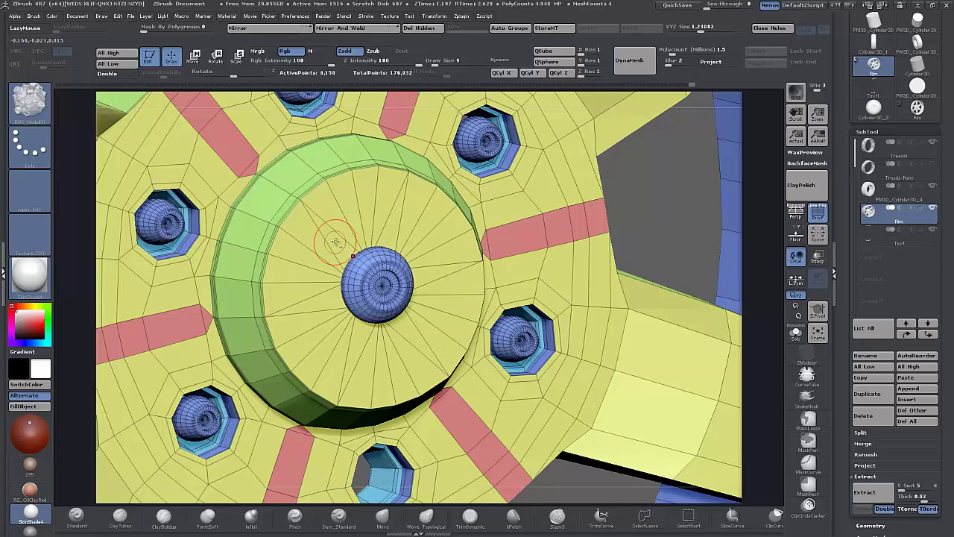
key("space")
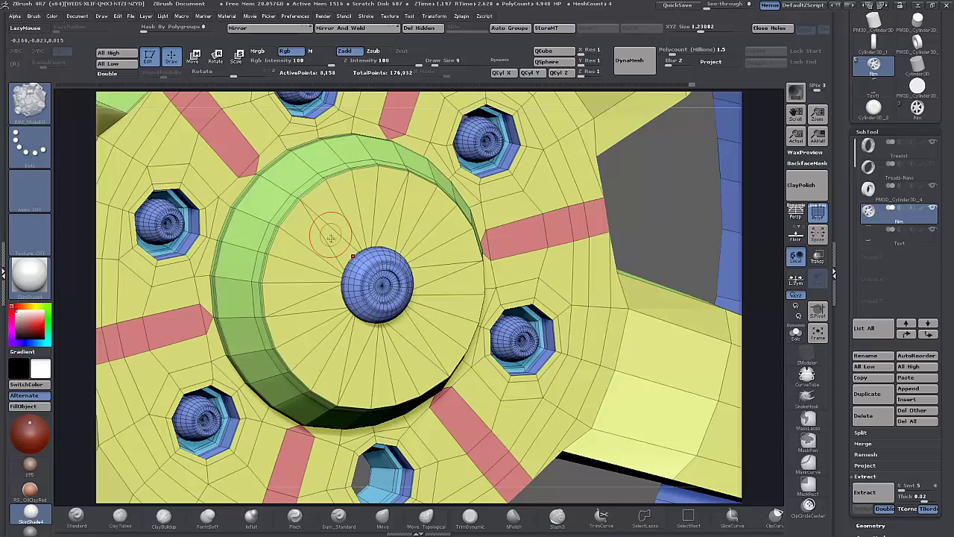
key("b")
key("z")
key("m")
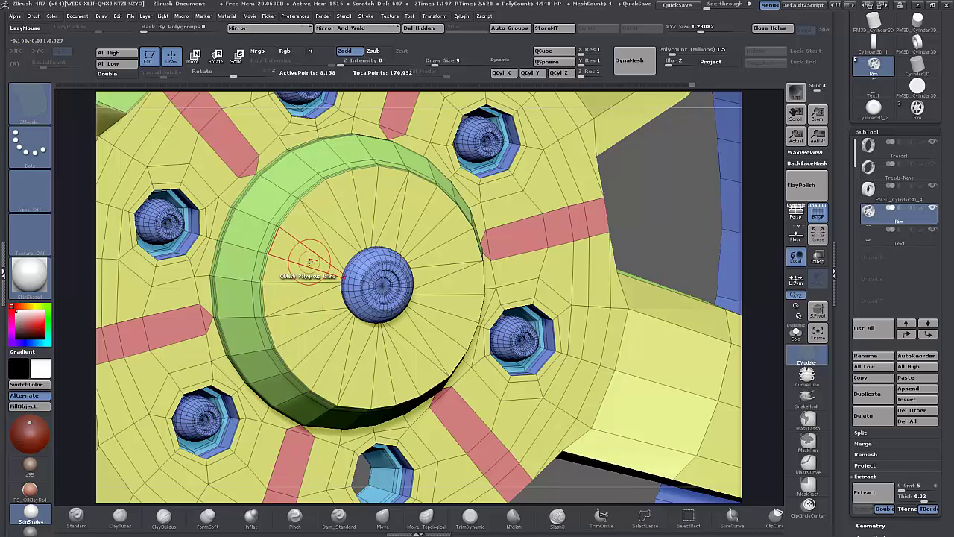
left_click_drag(310, 260, 320, 258)
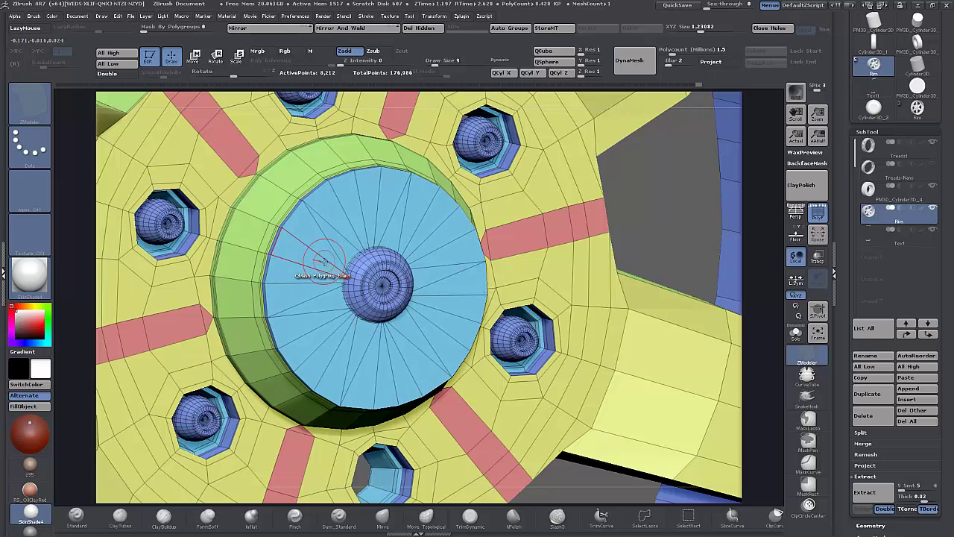
- Set ZModeler's polygon and edge actions to Scale and scale the complete edge loop around the hub cap's front face
key("space")
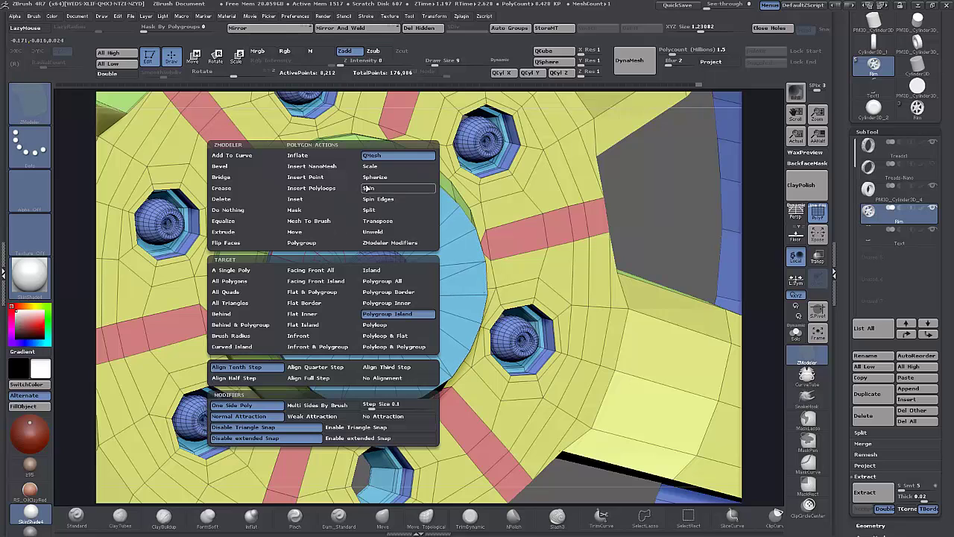
left_click(378, 169)
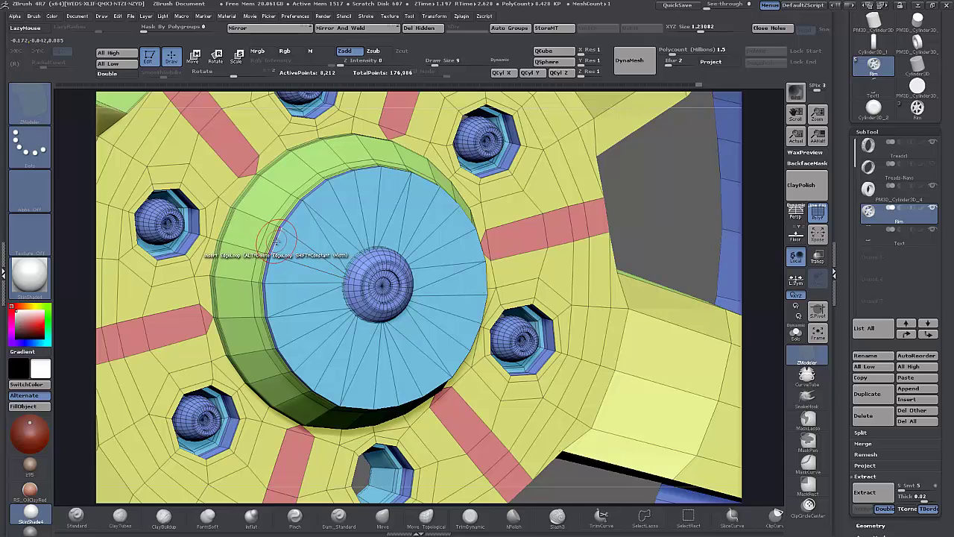
key("space")
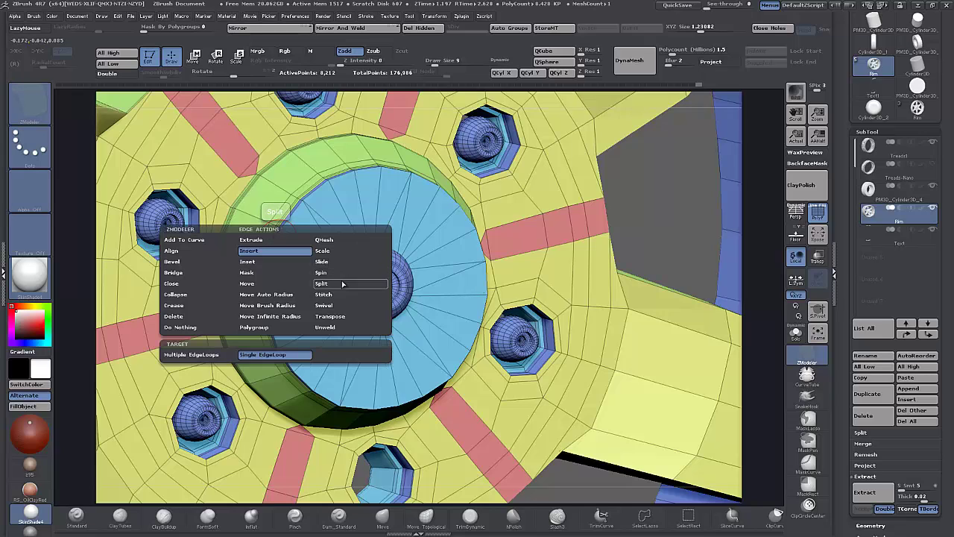
left_click(344, 261)
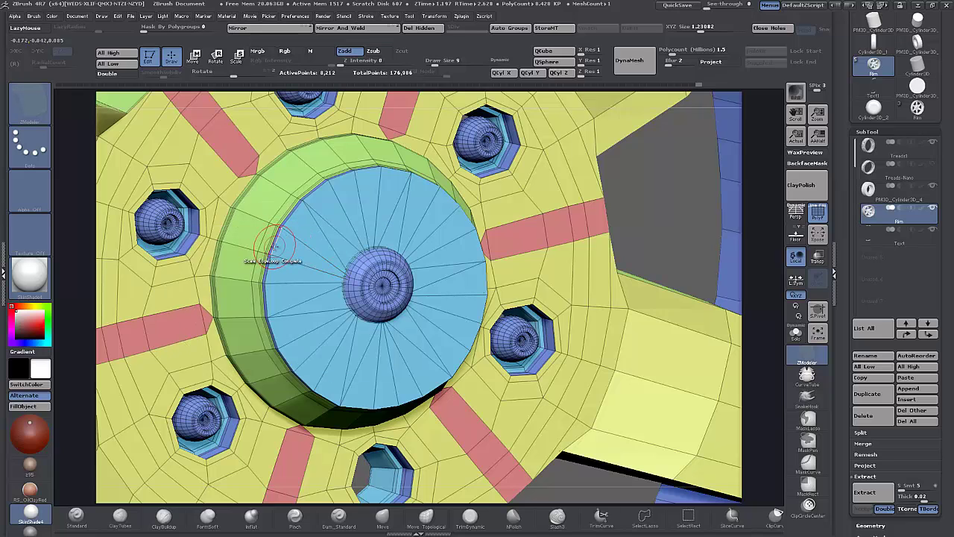
left_click_drag(285, 251, 196, 161)
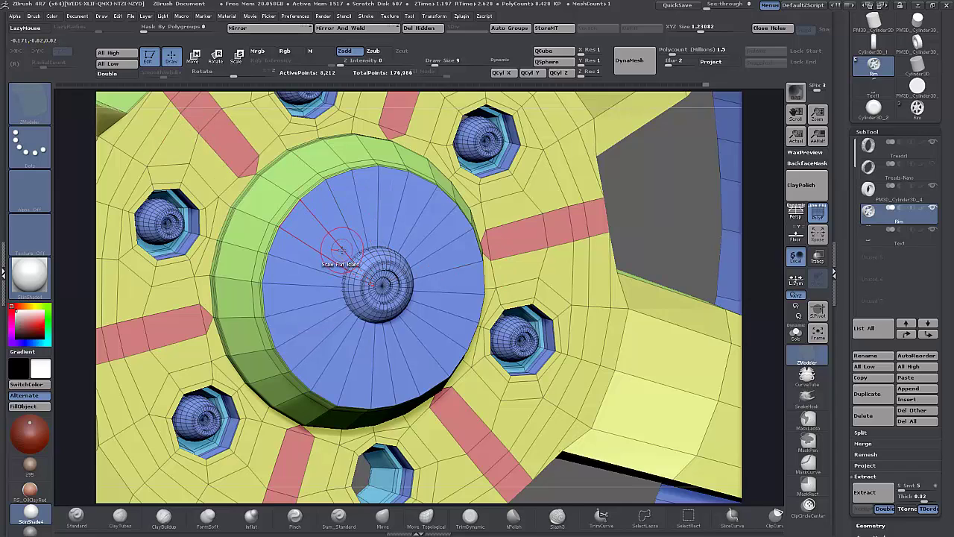
- Insert a single edge loop on the hub cap's front face close around the centre cone
key("space")
left_click(341, 362)
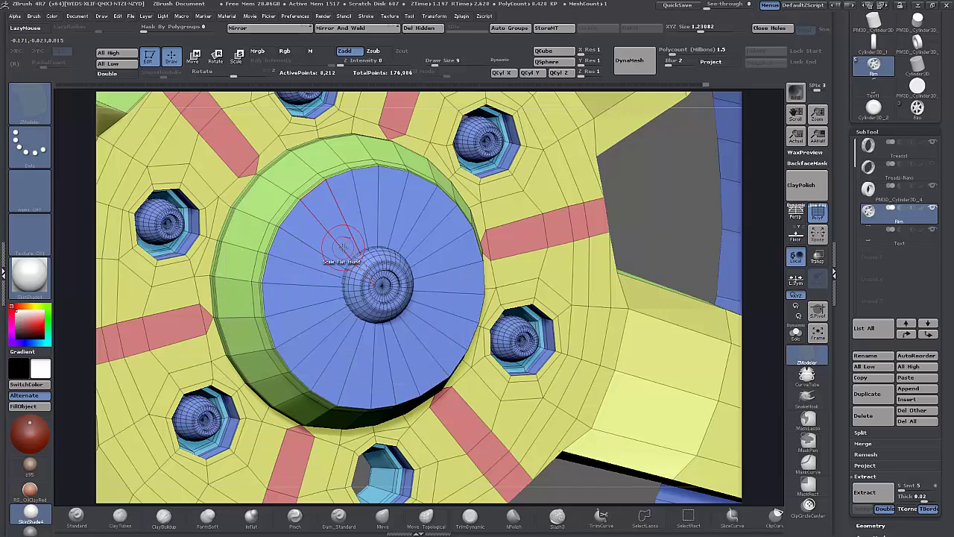
left_click_drag(339, 250, 348, 256)
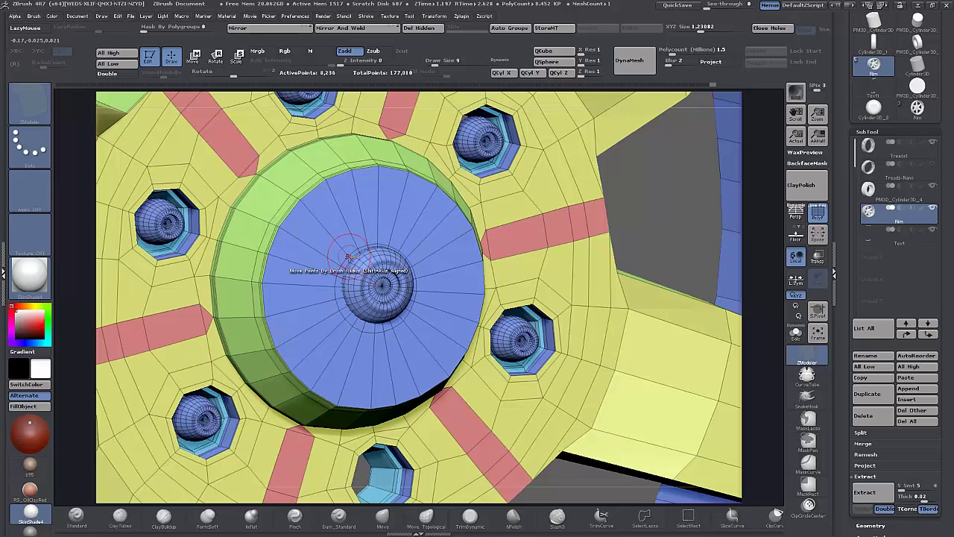
- Bevel the complete edge loop around the hub cap's centre cone with ZModeler, using the Four Rows modifier
key("space")
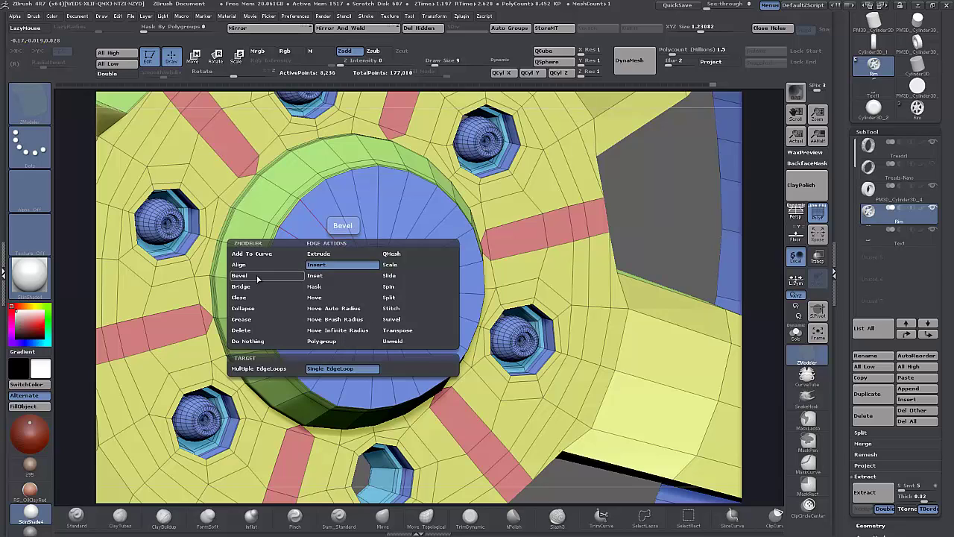
left_click(253, 276)
left_click(356, 396)
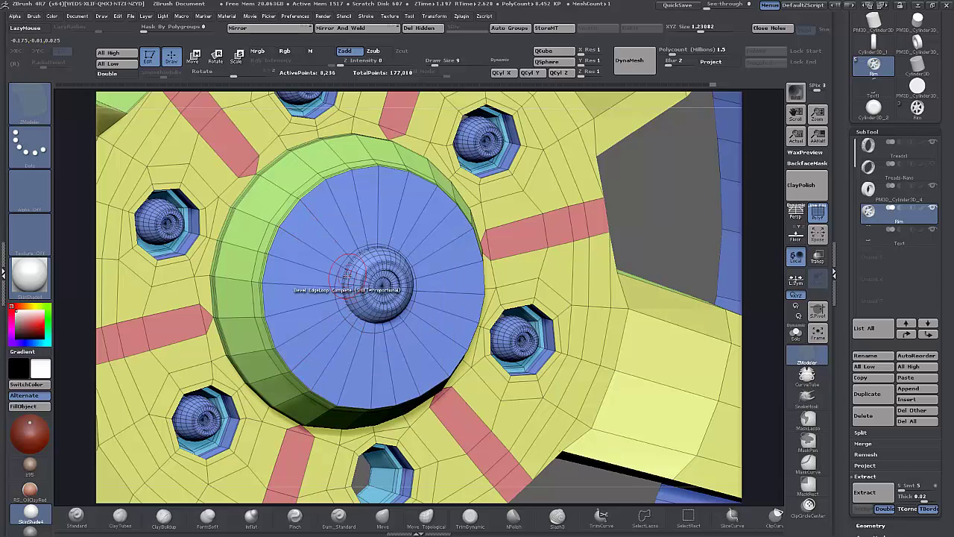
left_click(342, 259)
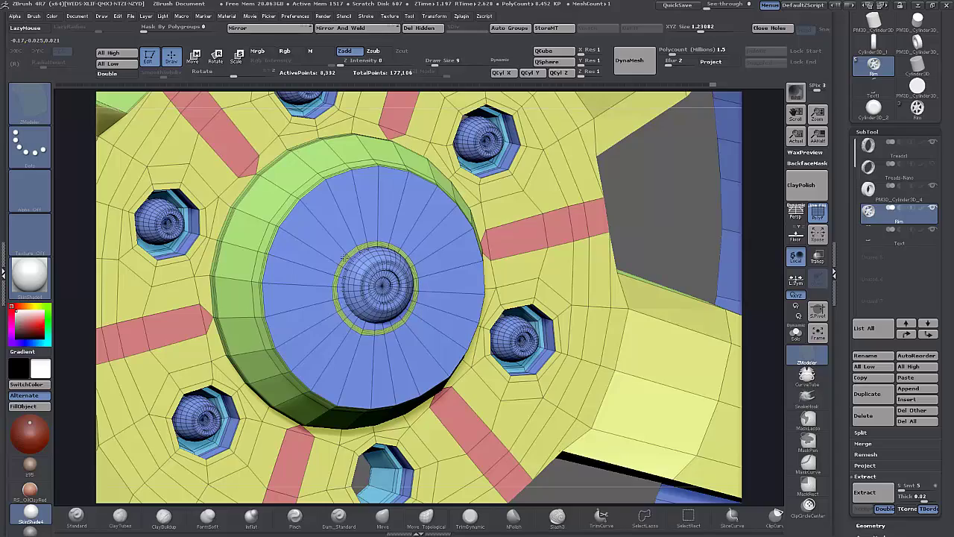
- Switch ZModeler's edge action and reshape the bevelled ring's edge loop into a groove around the centre cone
mouse_move(747, 350)
left_mouse_down()
mouse_move(773, 362)
mouse_move(762, 360)
left_mouse_up()
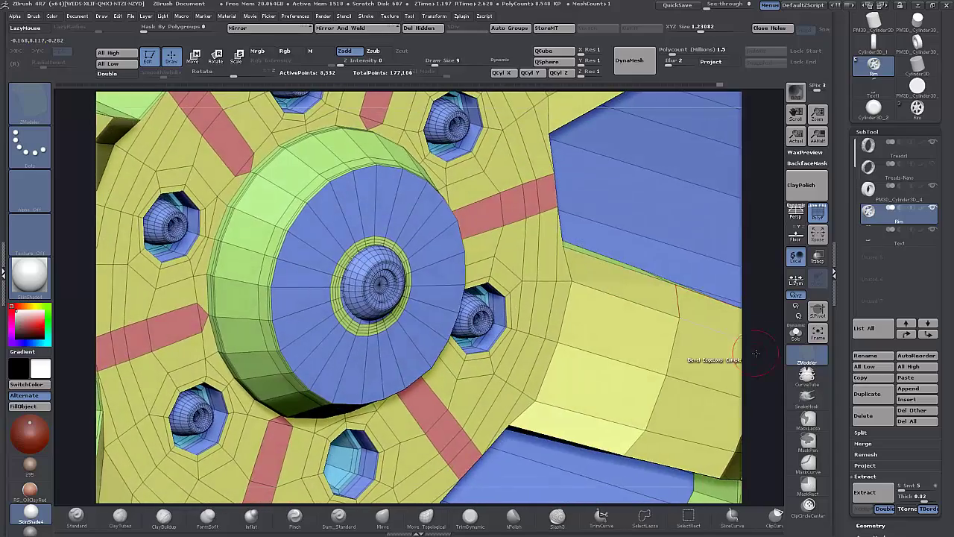
right_click_drag(341, 262, 347, 328, "ctrl")
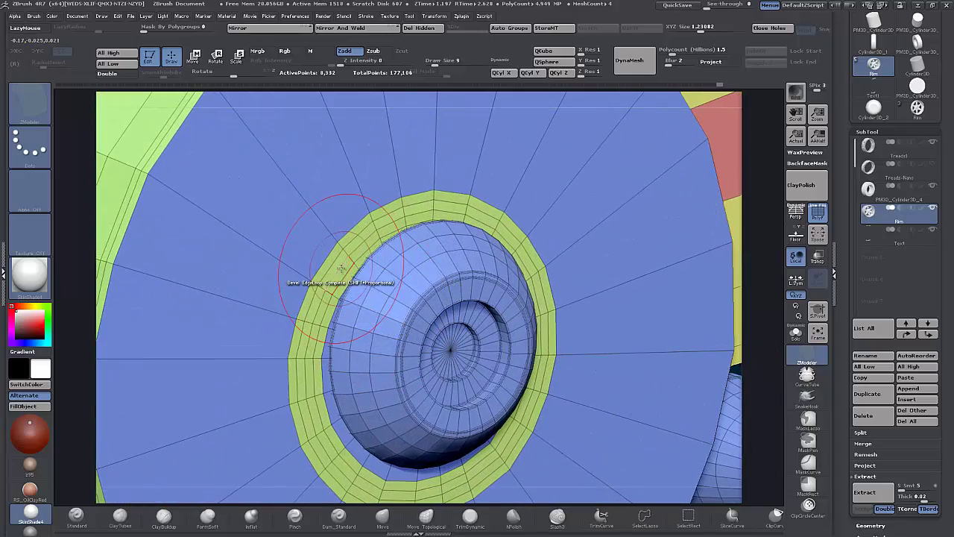
key("space")
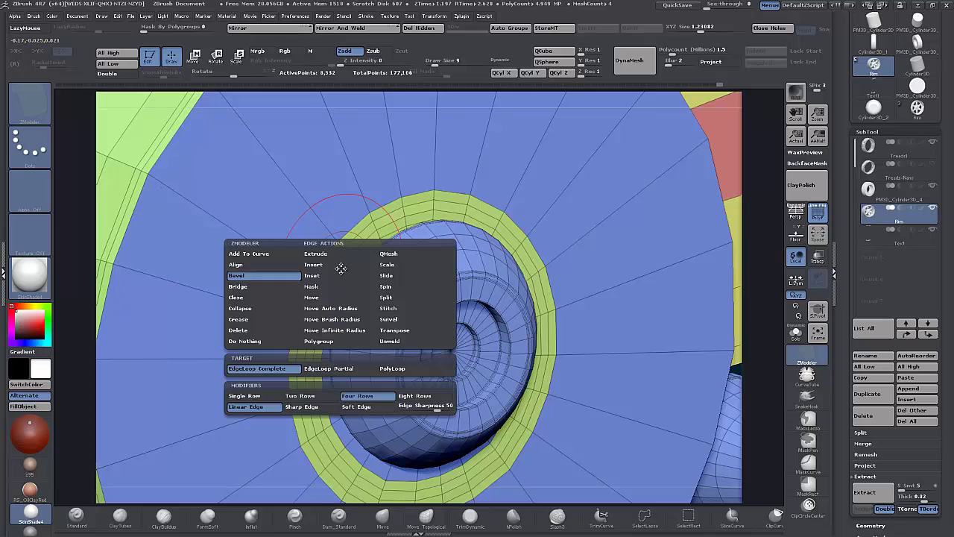
left_click(390, 320)
left_click_drag(324, 287, 319, 280)
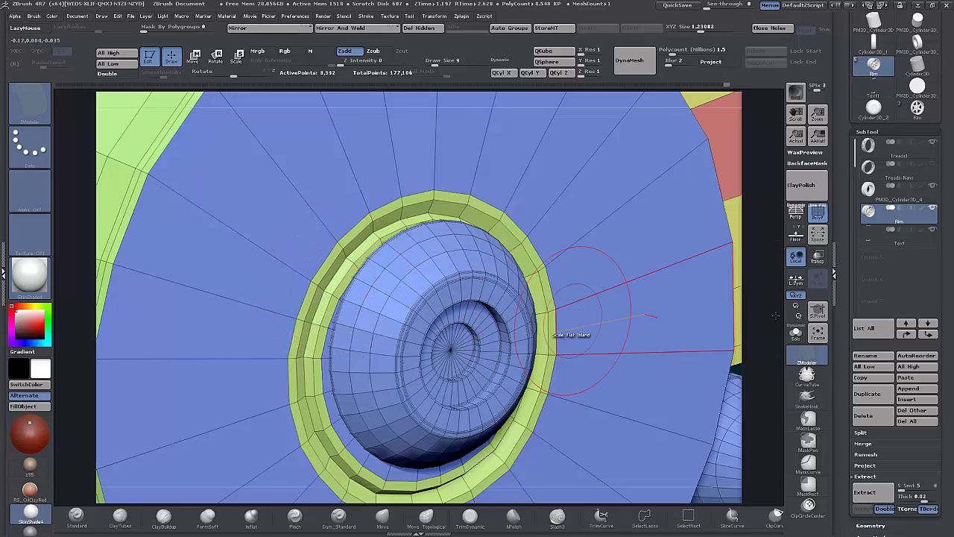
- Mask the rim except the cone meshes, try to shift the centre cone with a transpose Move line, and undo the shift
left_click_drag(767, 311, 753, 305)
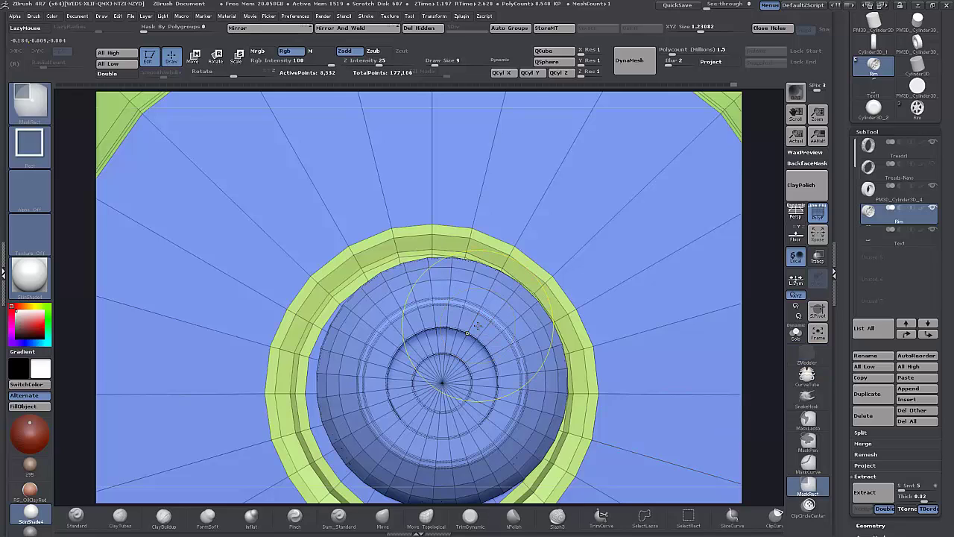
left_click(192, 61)
left_click(453, 293, "ctrl")
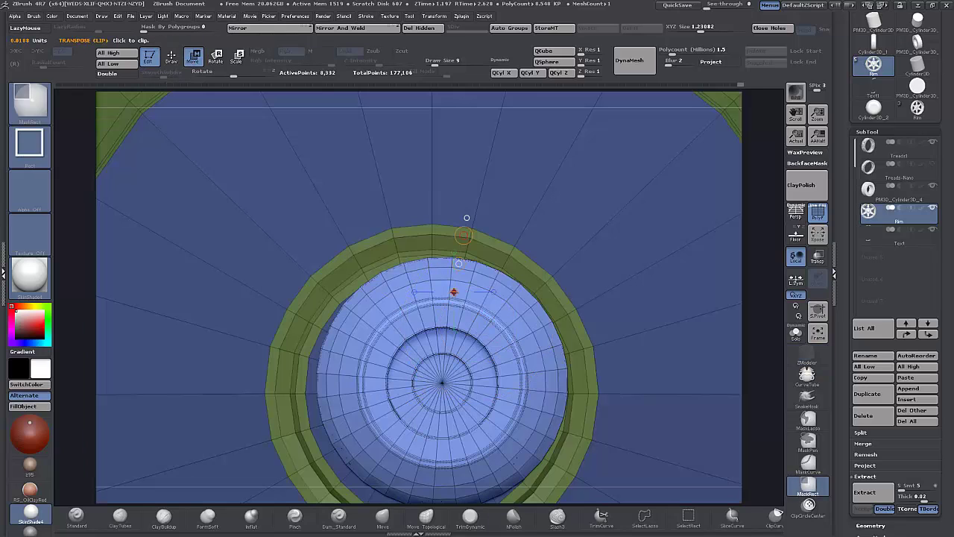
left_click_drag(767, 300, 769, 215, "alt")
left_click_drag(430, 335, 264, 333)
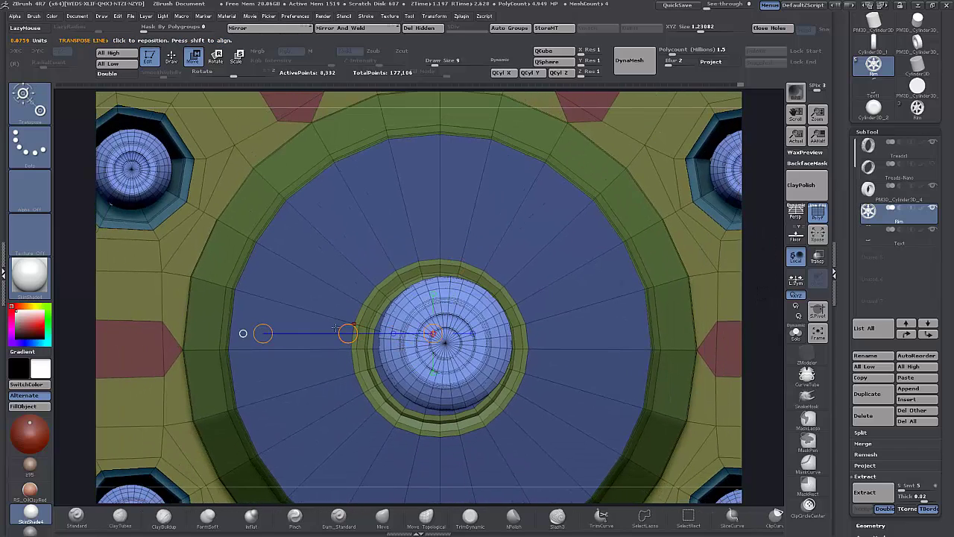
left_click_drag(347, 333, 341, 339)
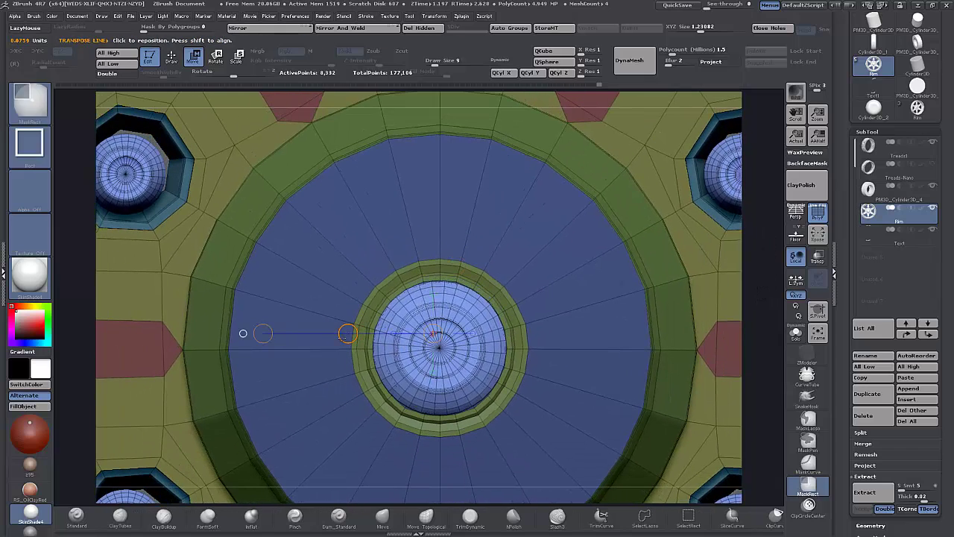
key("ctrl+z")
- Place the transpose line at the hub's centre and mask the five lug nuts so only the centre cone stays unmasked
left_click_drag(767, 360, 787, 4, "alt")
left_click_drag(372, 326, 315, 326)
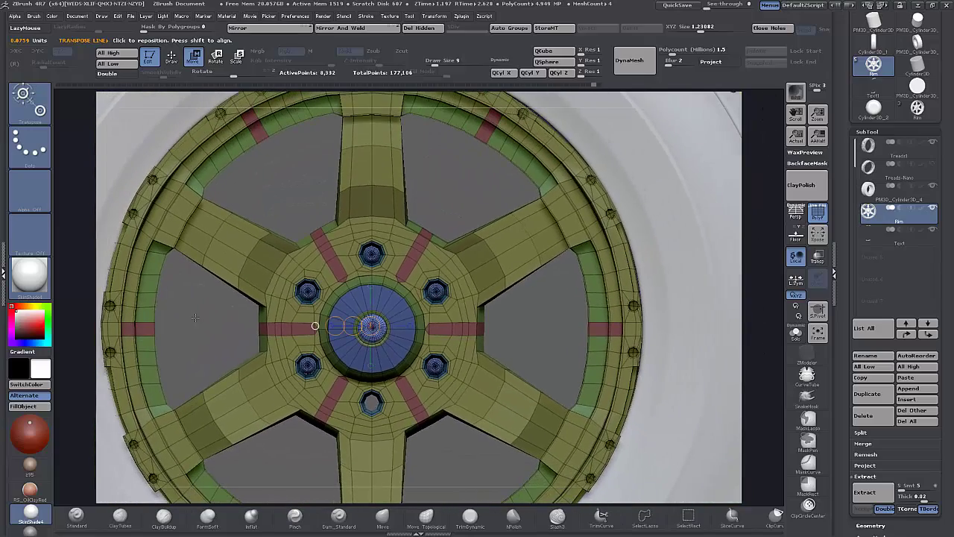
mouse_move(194, 318)
left_mouse_down("ctrl")
mouse_move(202, 299)
mouse_move(243, 298)
left_mouse_up("ctrl")
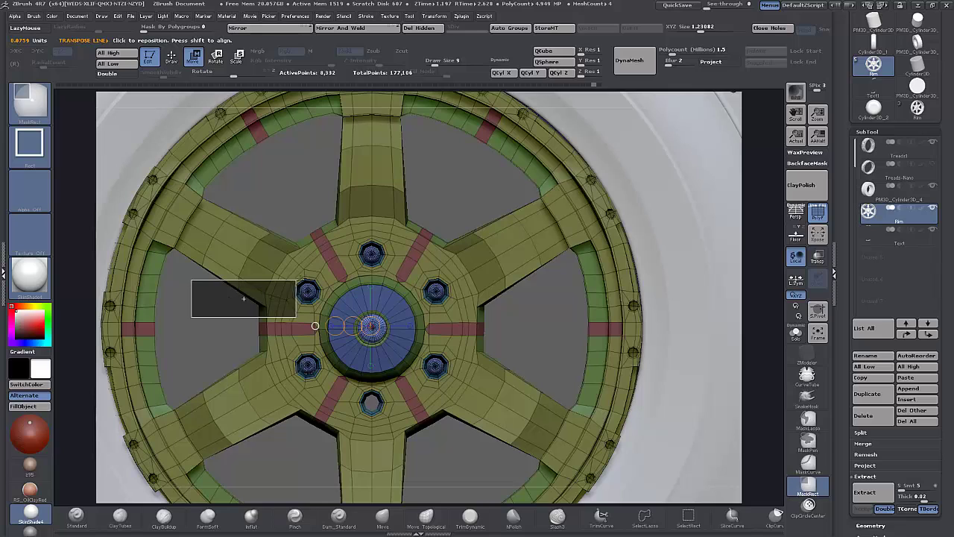
left_click_drag(296, 280, 335, 256, "ctrl")
left_click_drag(295, 204, 403, 277, "ctrl")
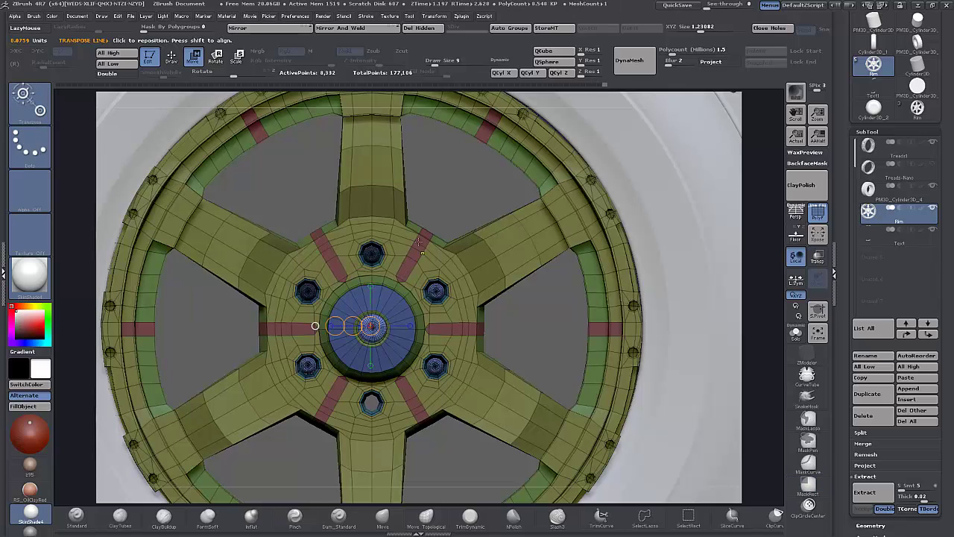
left_click_drag(448, 213, 413, 323, "ctrl")
left_click_drag(551, 357, 416, 399, "ctrl")
left_click_drag(517, 339, 417, 399, "ctrl")
left_click_drag(462, 211, 416, 314, "ctrl")
mouse_move(294, 462)
left_mouse_down("ctrl")
mouse_move(303, 347)
mouse_move(320, 351)
left_mouse_up("ctrl")
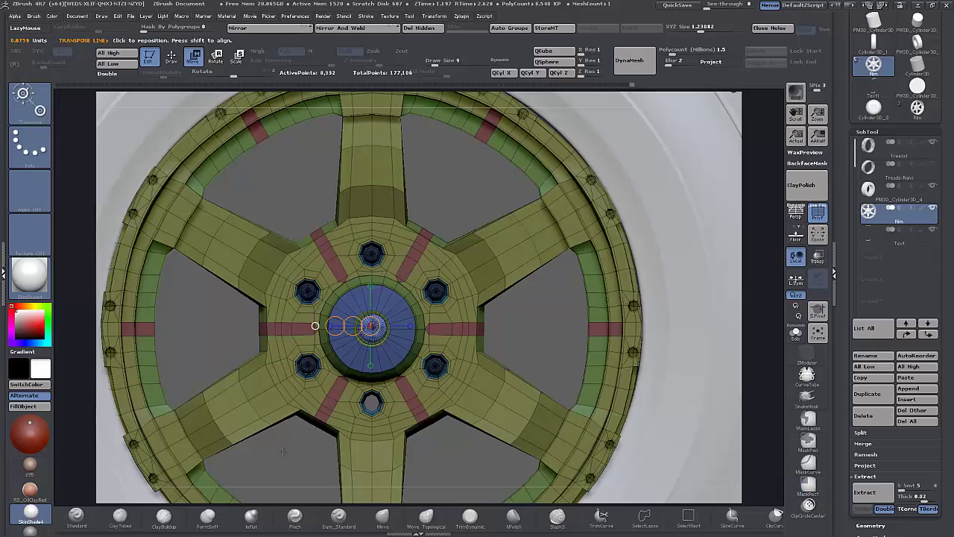
- Move the centre cone slightly so it sits centred inside the hub cap's groove, and clear the mask
left_click_drag(290, 460, 319, 475)
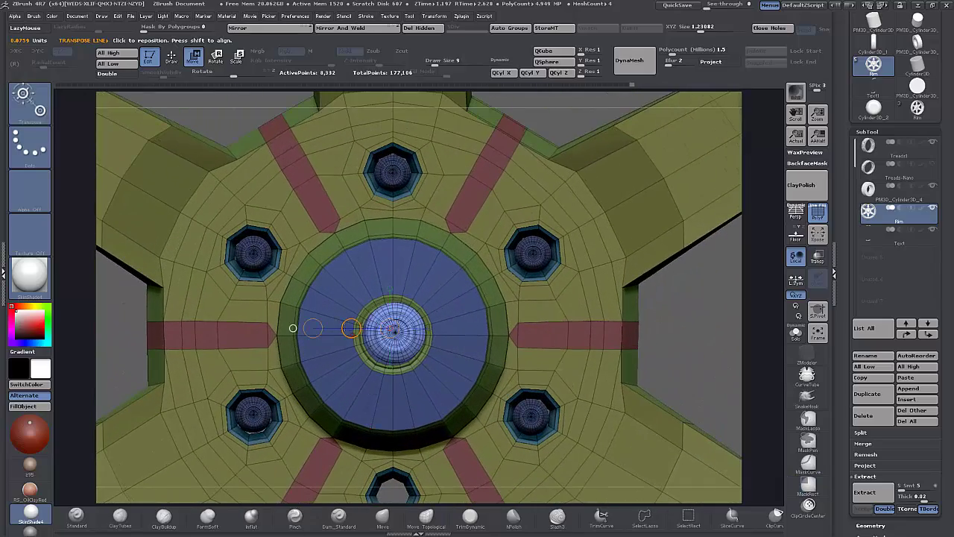
left_click_drag(351, 328, 350, 328)
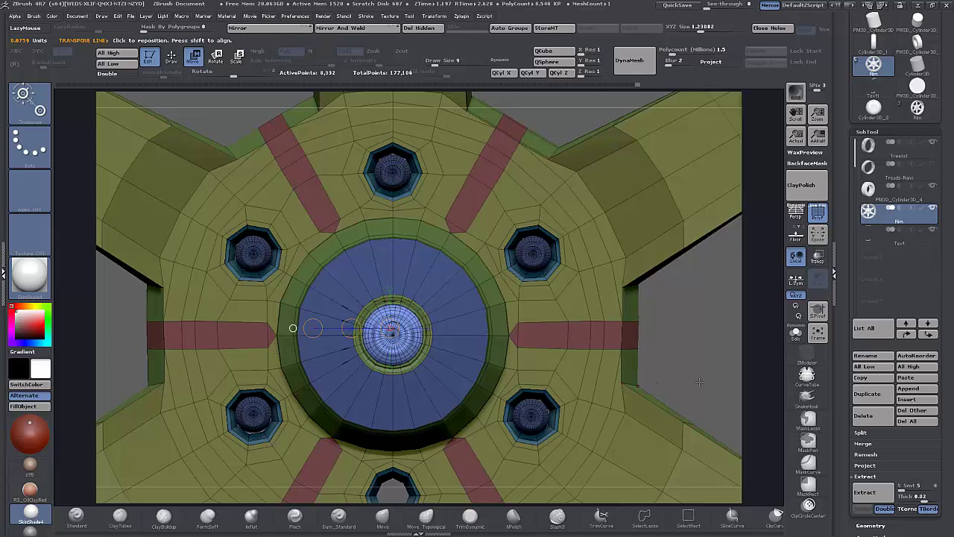
left_click_drag(680, 356, 655, 331, "alt")
left_click(156, 350, "ctrl")
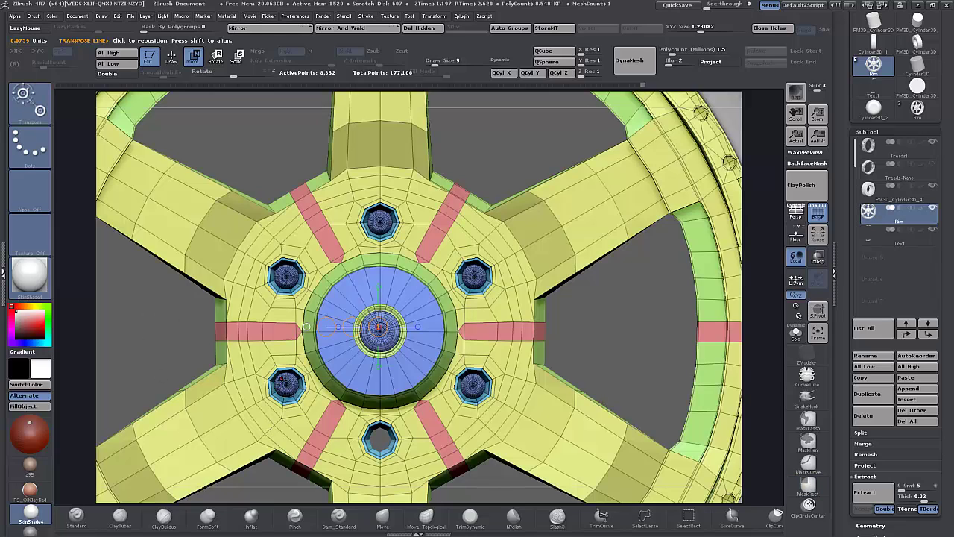
- Mask all but the lower-left lug nut and the centre cone, try duplicating toward the empty bolt hole, and undo it
left_click_drag(281, 380, 327, 426, "ctrl")
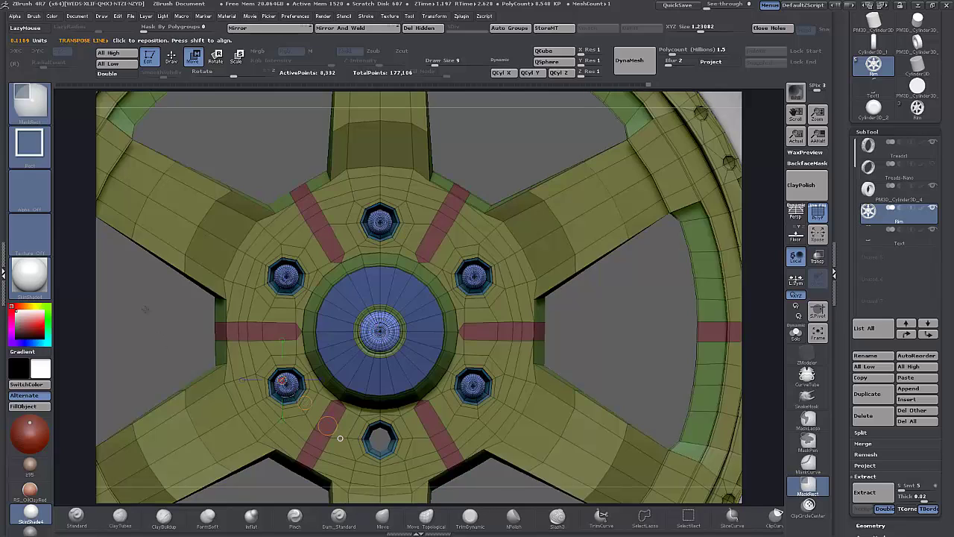
mouse_move(216, 135)
left_mouse_down("ctrl")
mouse_move(552, 310)
mouse_move(481, 406)
mouse_move(418, 441)
left_mouse_up("ctrl")
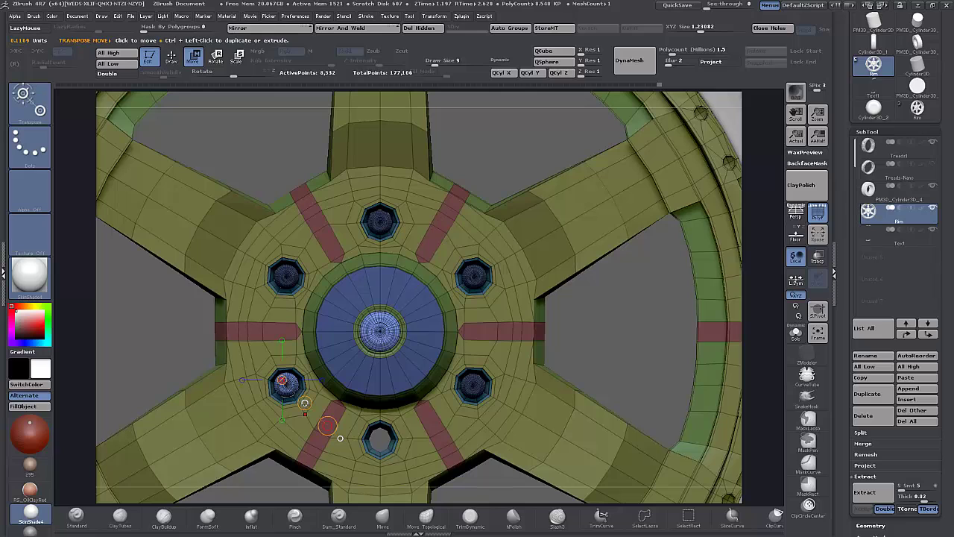
left_click_drag(307, 404, 344, 421, "ctrl")
key("ctrl+z")
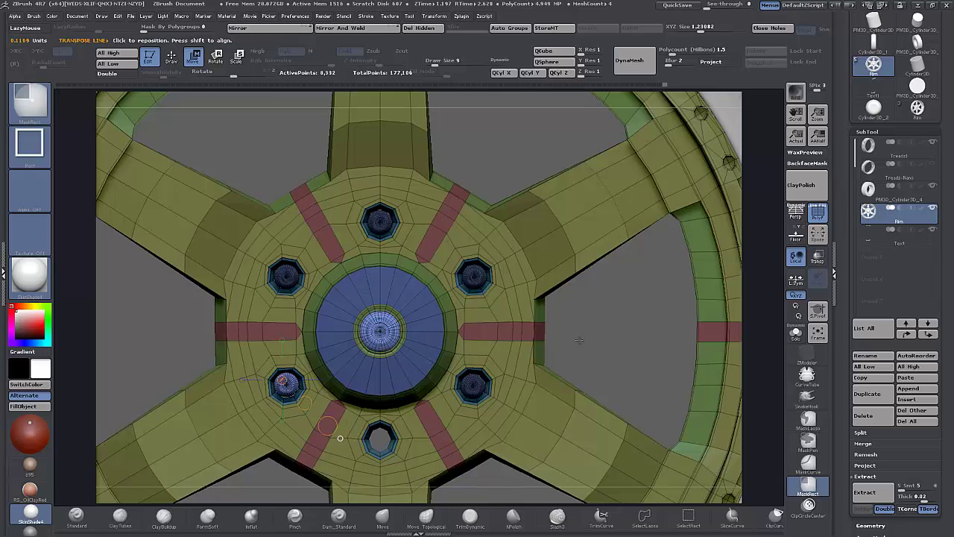
- Mask the centre cone, duplicate the lower-left lug nut into the empty bottom bolt hole, and clear the mask
left_click_drag(602, 285, 334, 369, "ctrl")
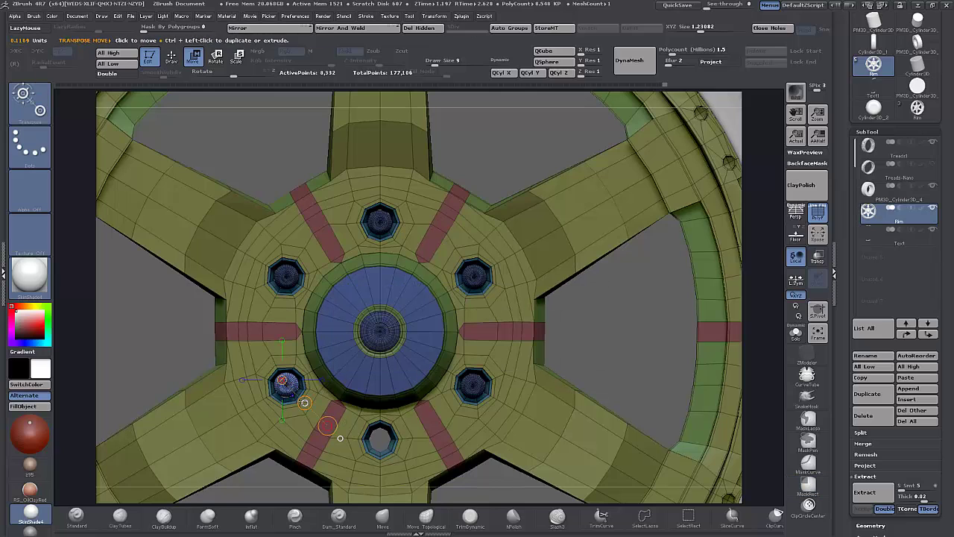
left_click_drag(305, 403, 427, 458, "ctrl")
key("ctrl+z")
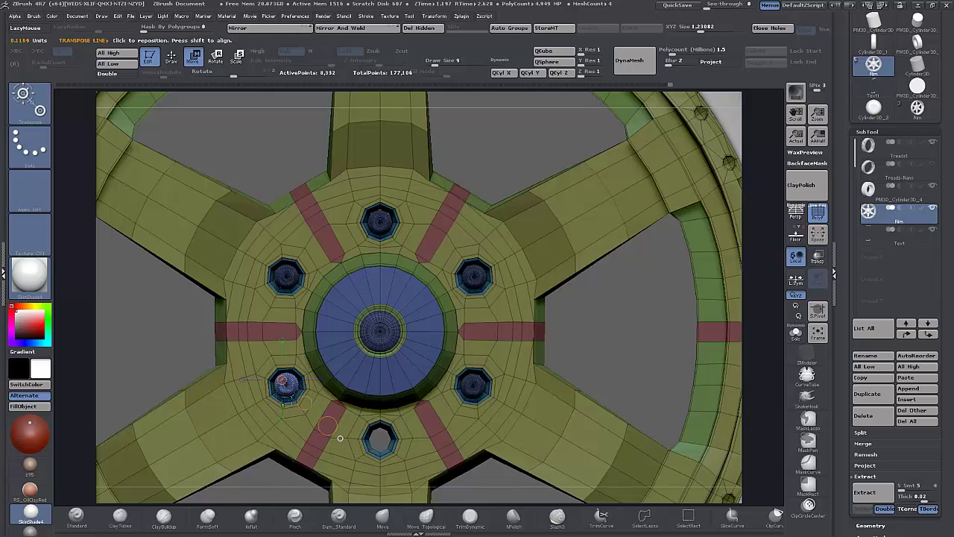
left_click_drag(305, 403, 399, 457, "ctrl")
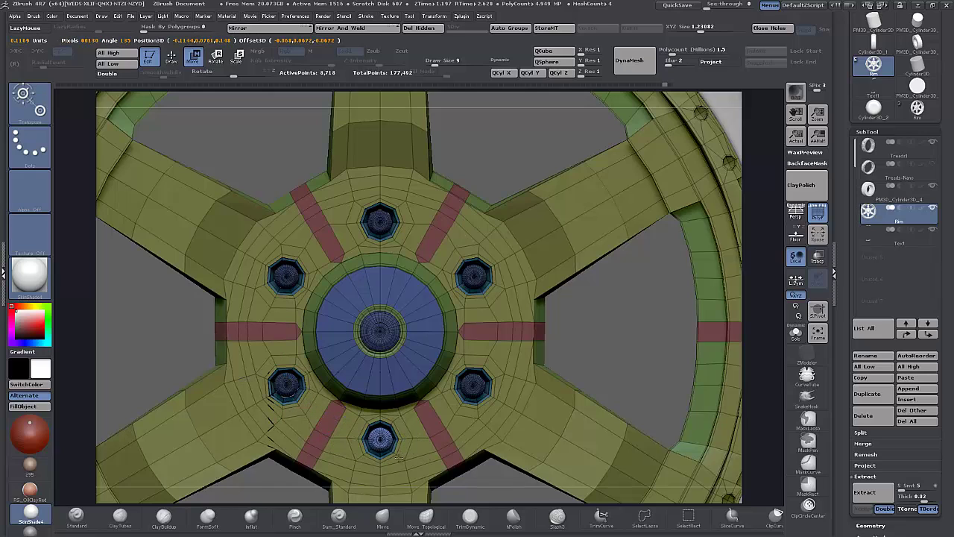
left_click_drag(168, 324, 175, 330, "ctrl")
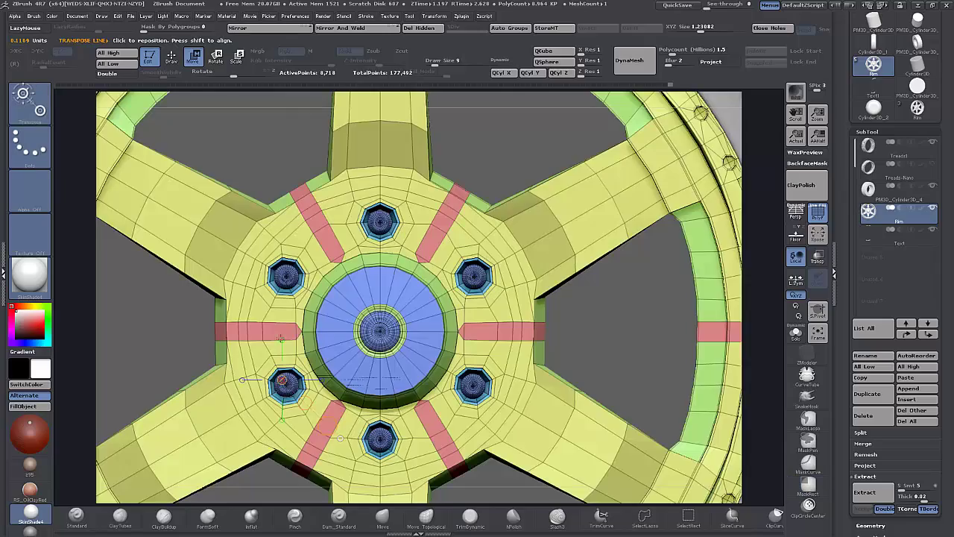
- Hide the polyframe and turn on the rim's smoothed subdivision preview to check the whole wheel at an angle
left_click_drag(574, 320, 699, 309)
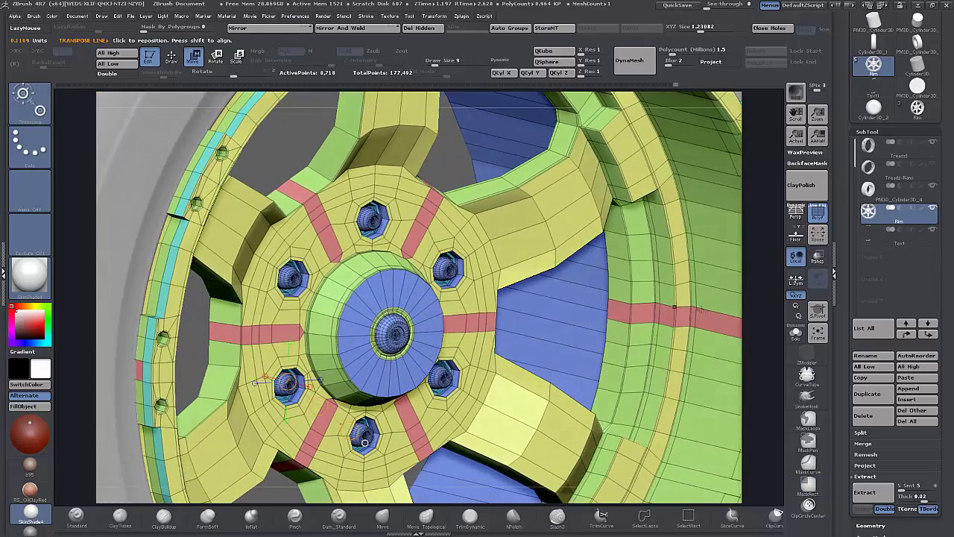
left_click_drag(763, 344, 634, 297, "alt")
left_click(817, 213)
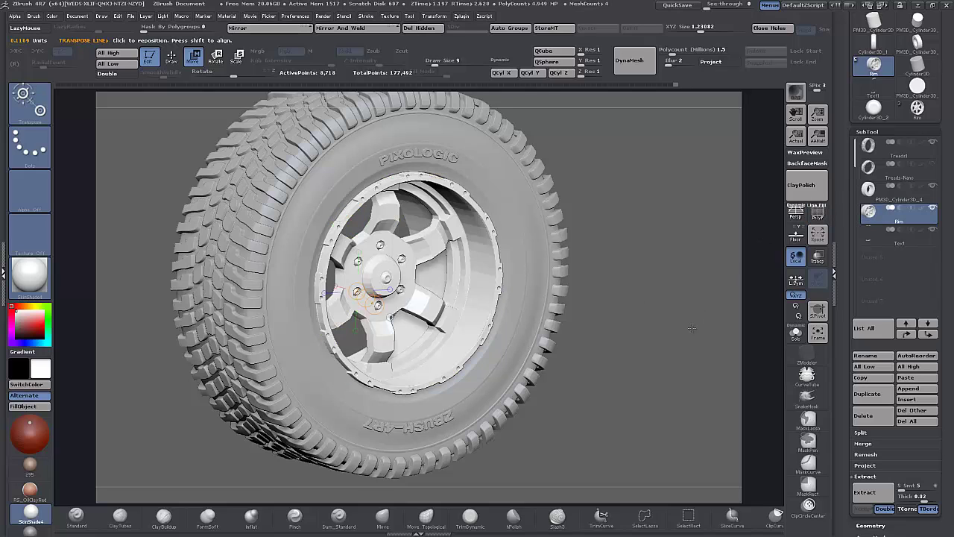
key("ctrl+d")
left_click_drag(690, 337, 703, 381)
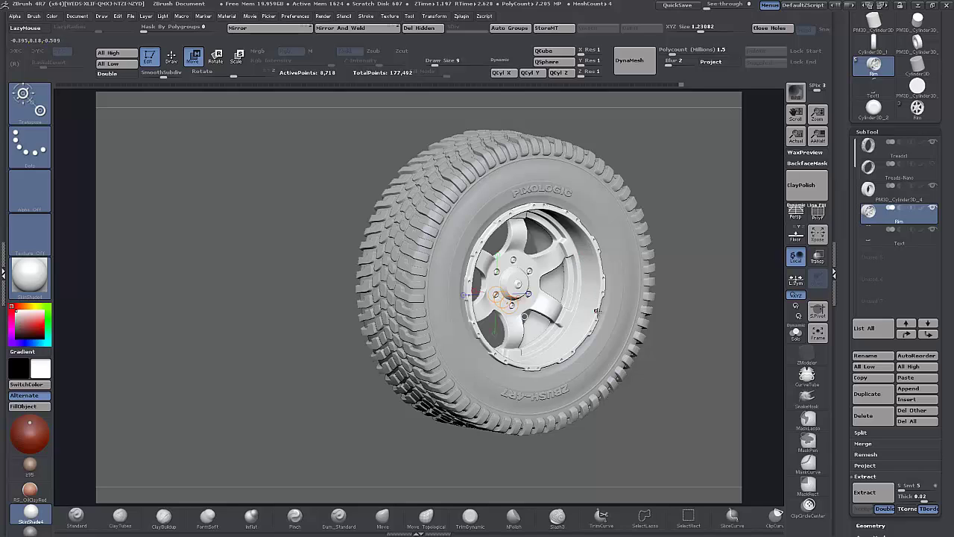
left_click_drag(671, 381, 526, 290)
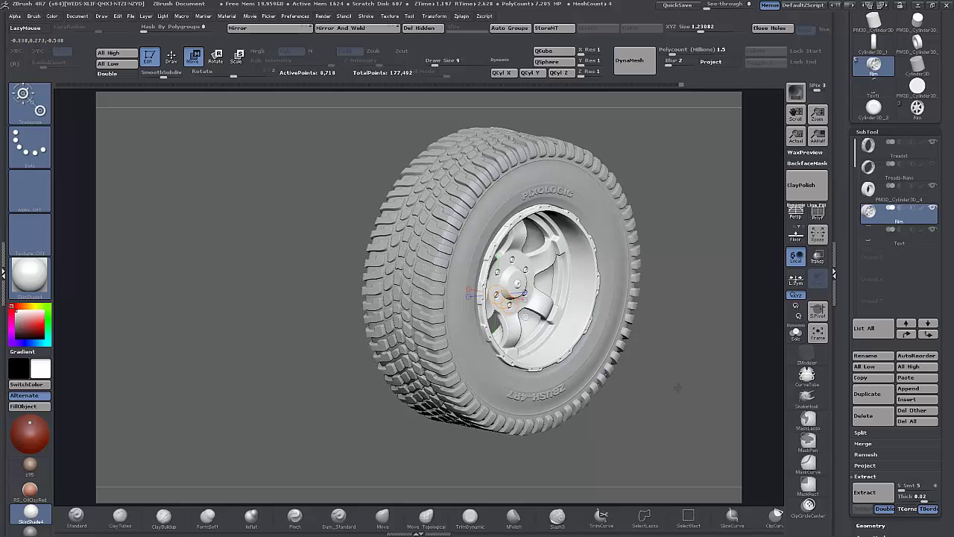
- Extend a transpose line from the hub, move the rim slightly outward from the tyre, and review the finished wheel
left_click(517, 280)
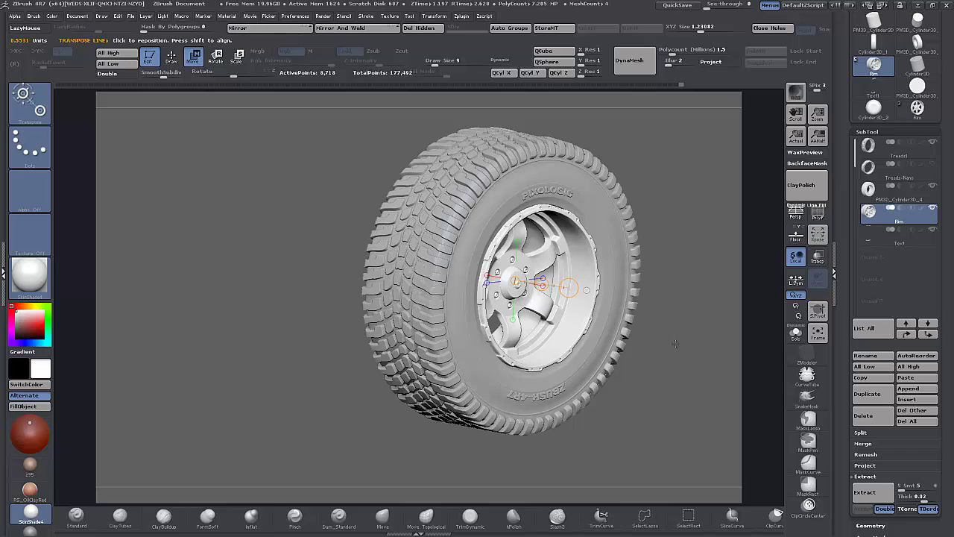
left_click_drag(675, 344, 702, 386, "alt")
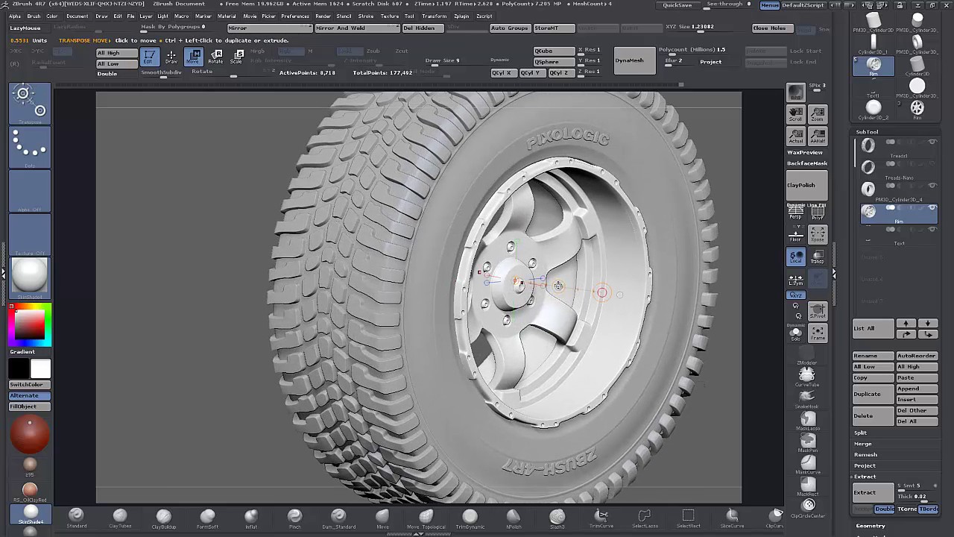
left_click_drag(557, 286, 576, 281)
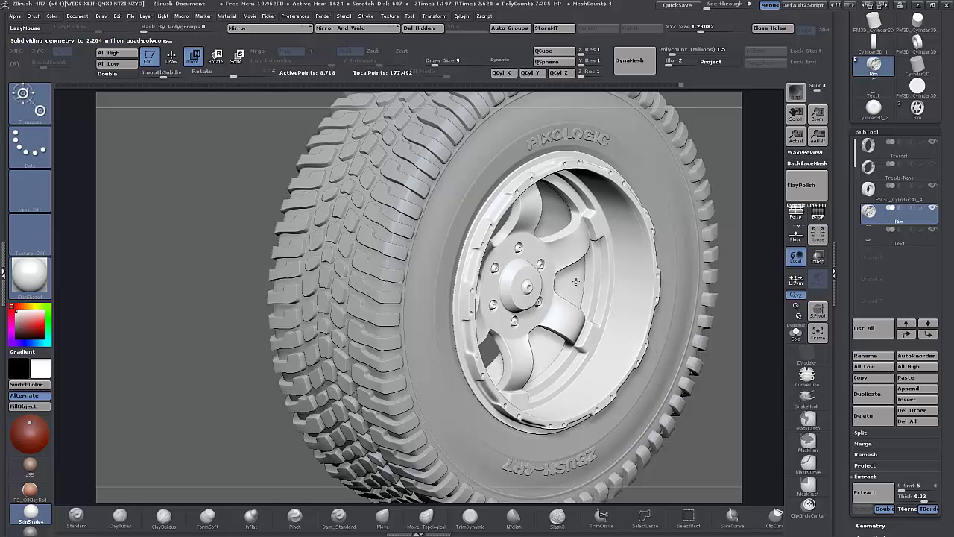
left_click_drag(721, 415, 708, 307, "alt")
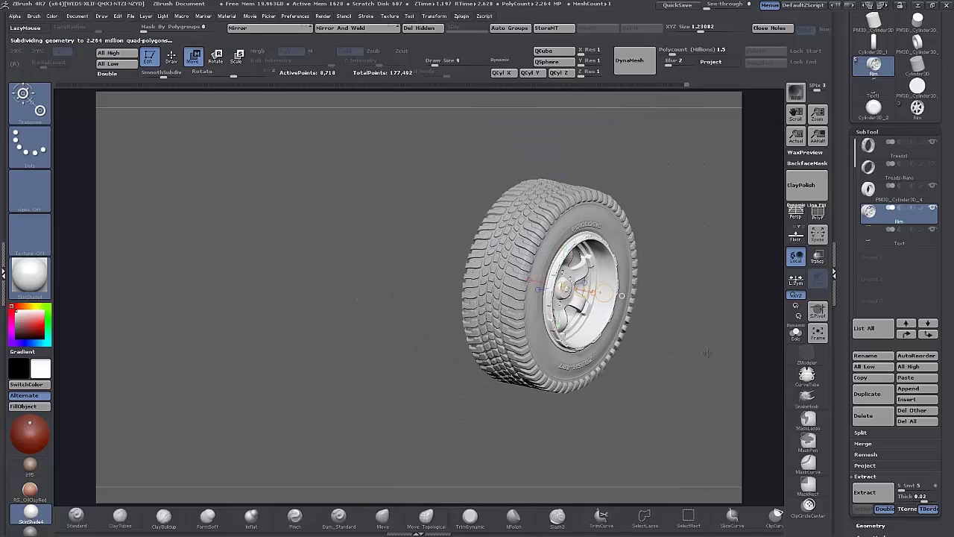
left_click_drag(701, 363, 680, 414, "alt")
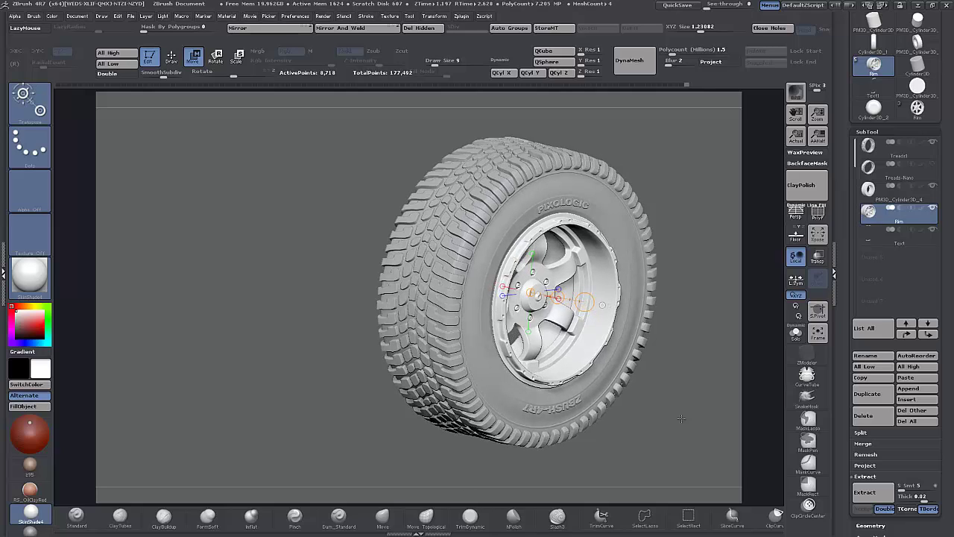
mouse_move(681, 419)
left_mouse_down()
mouse_move(671, 420)
mouse_move(681, 410)
left_mouse_up()
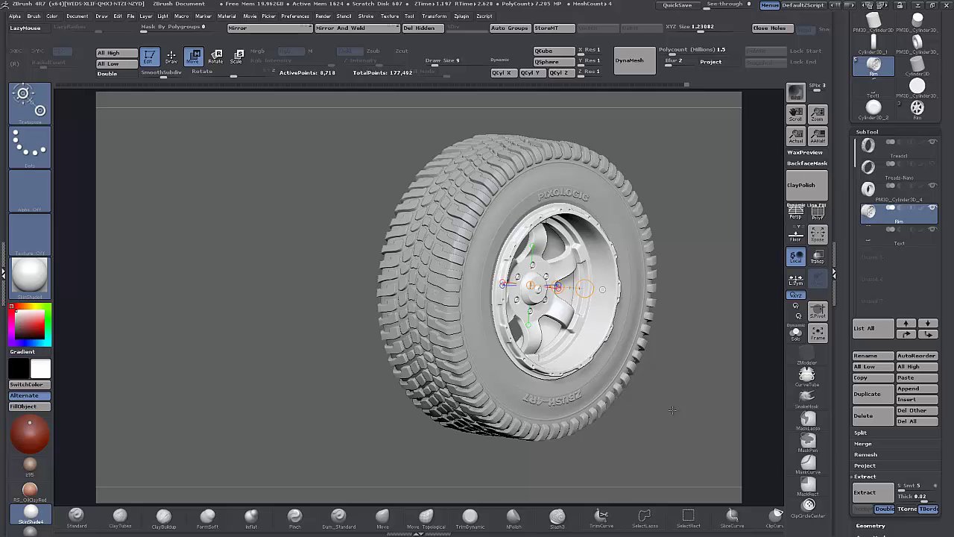
left_click_drag(687, 388, 682, 396)
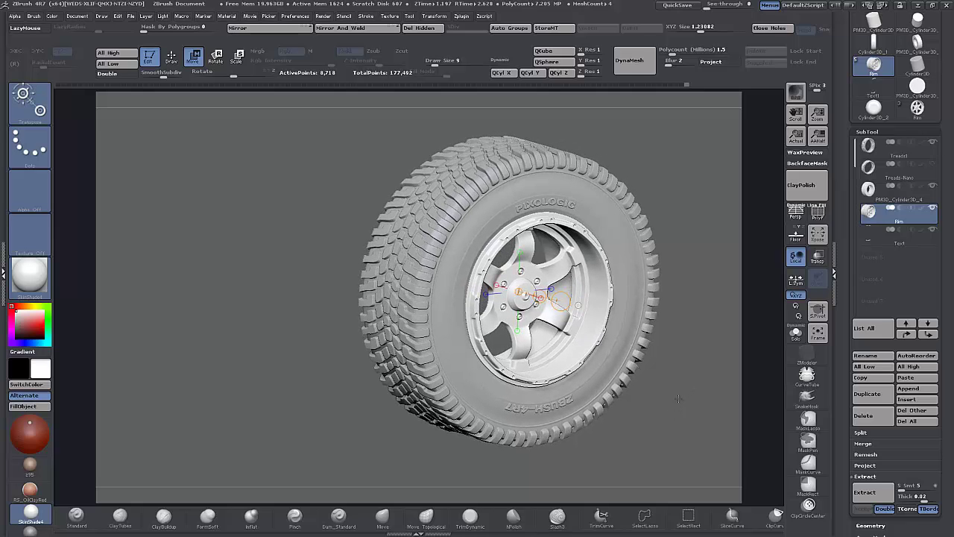